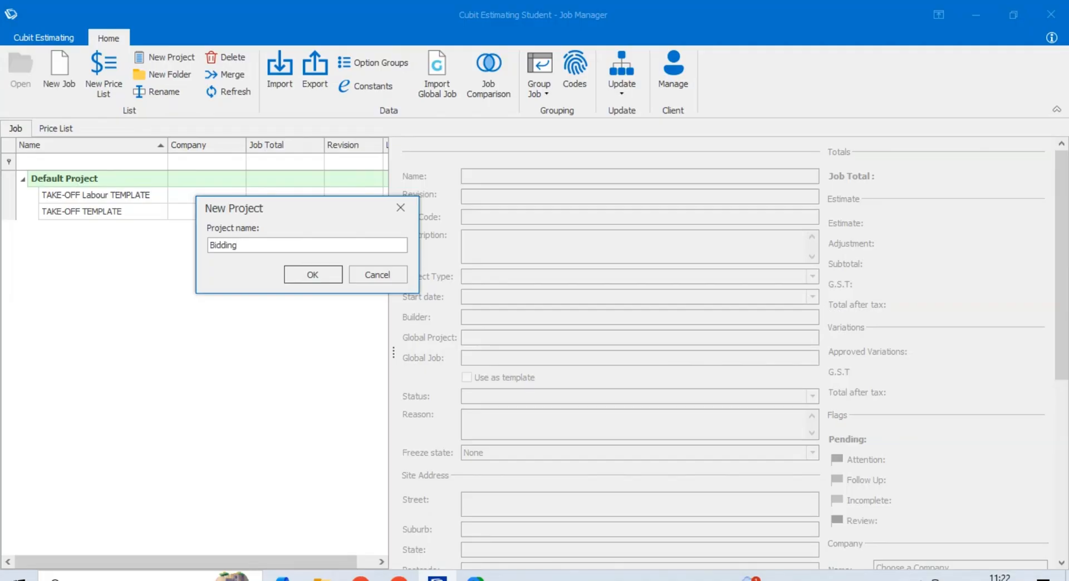
# Create a new project named "Bidding Project"
pyautogui.write('Project')
pyautogui.click(304, 274)
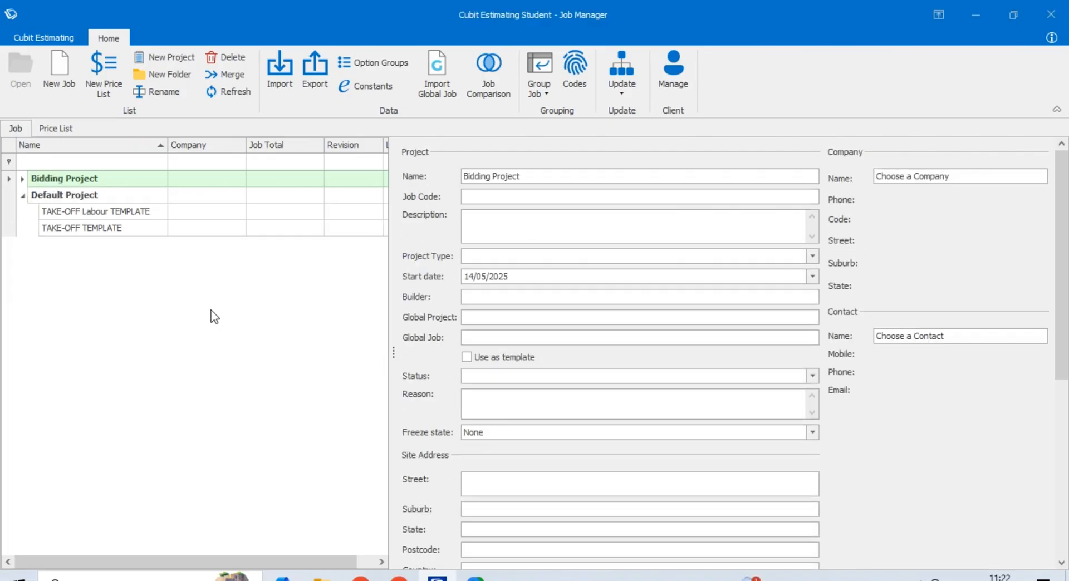
pyautogui.click(23, 180)
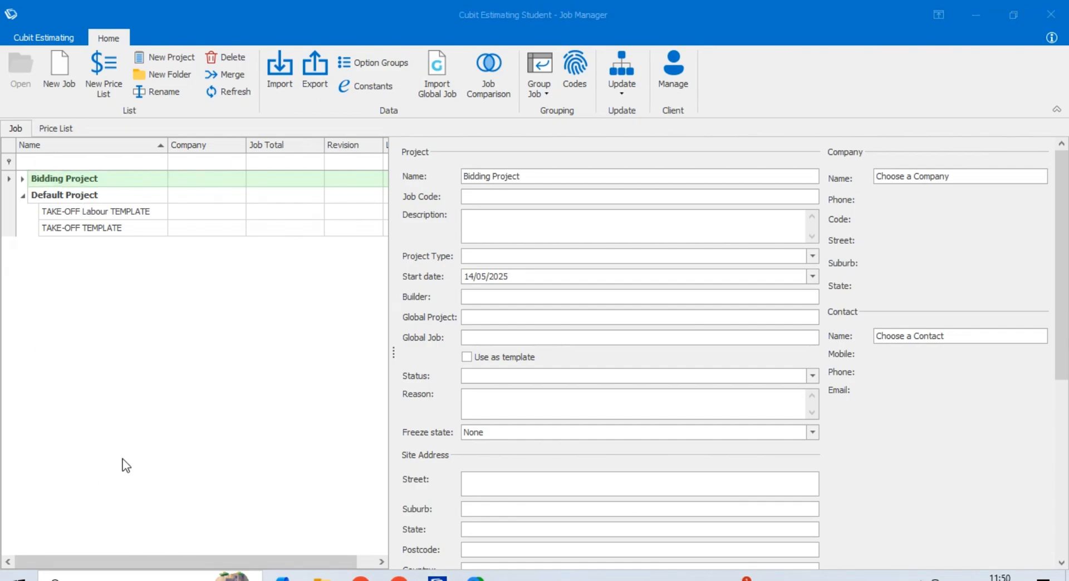
# Create a new job named "Tutorial 1 Plastering" in Bidding Project, without a template
pyautogui.click(58, 68)
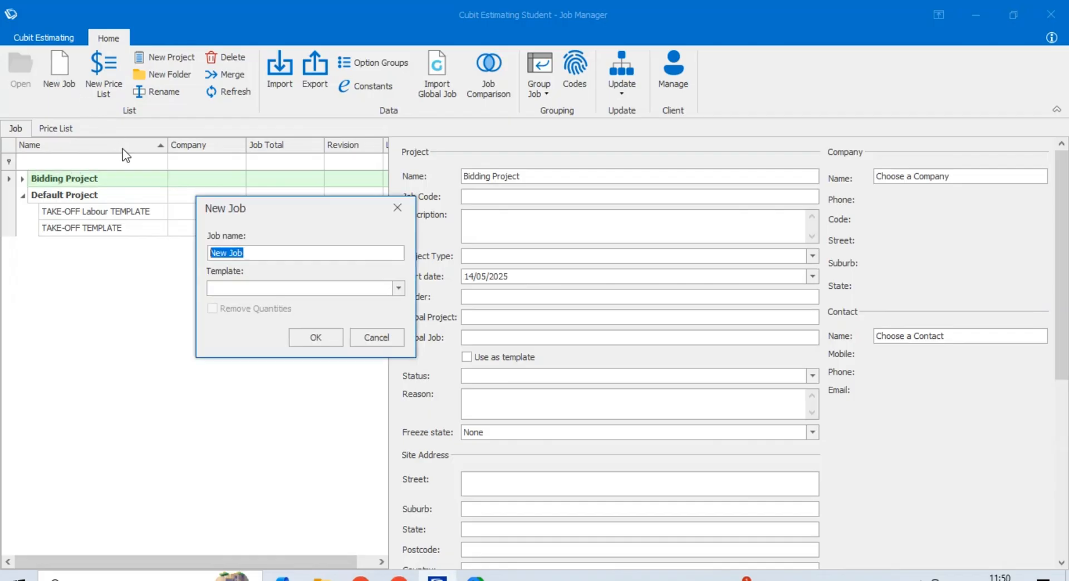
pyautogui.write('Tutorial 1')
pyautogui.click(153, 579)
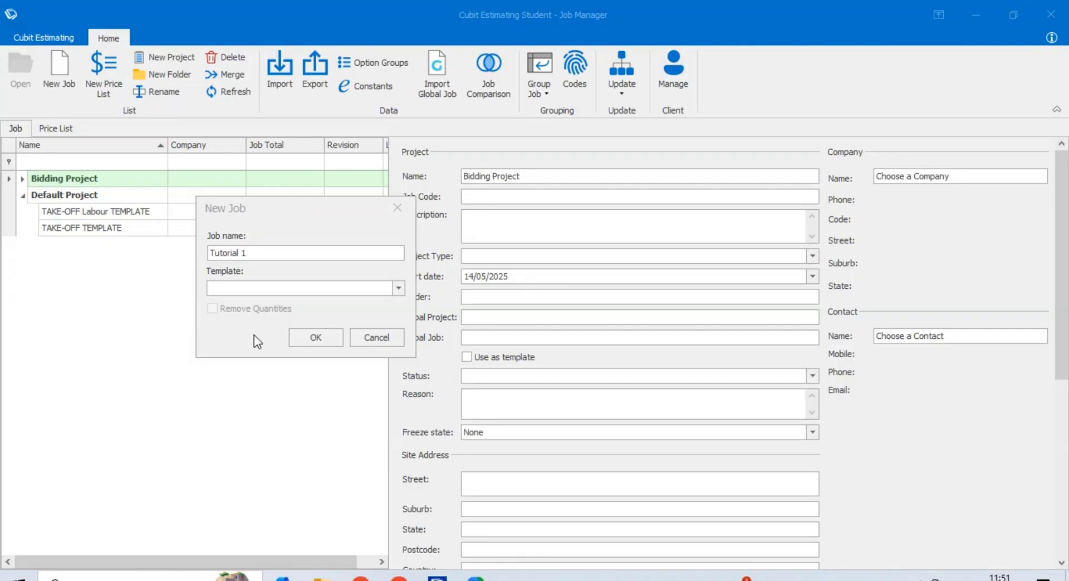
pyautogui.click(300, 261)
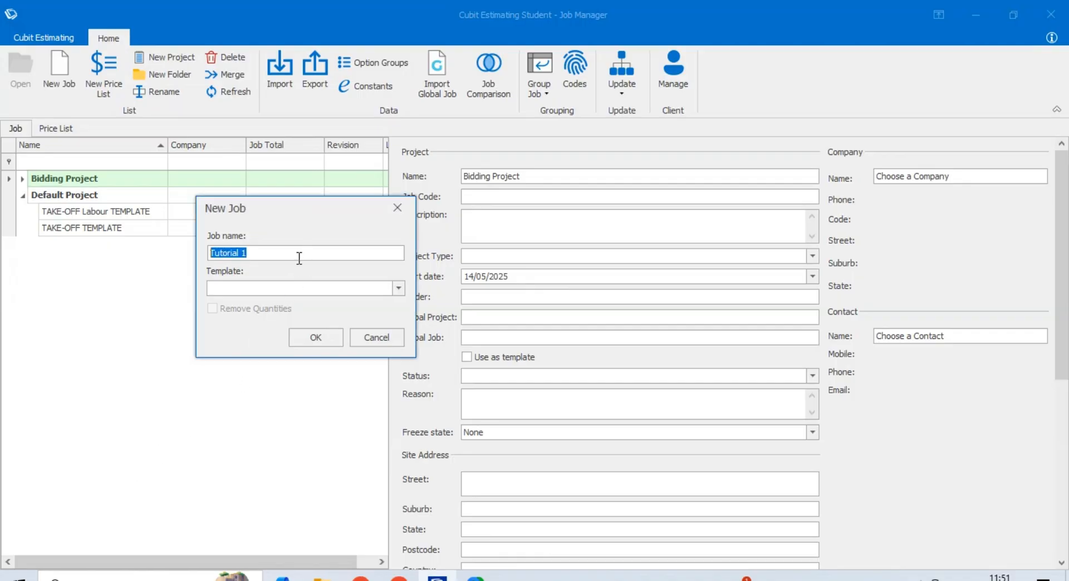
pyautogui.press('End')
pyautogui.write('Plast')
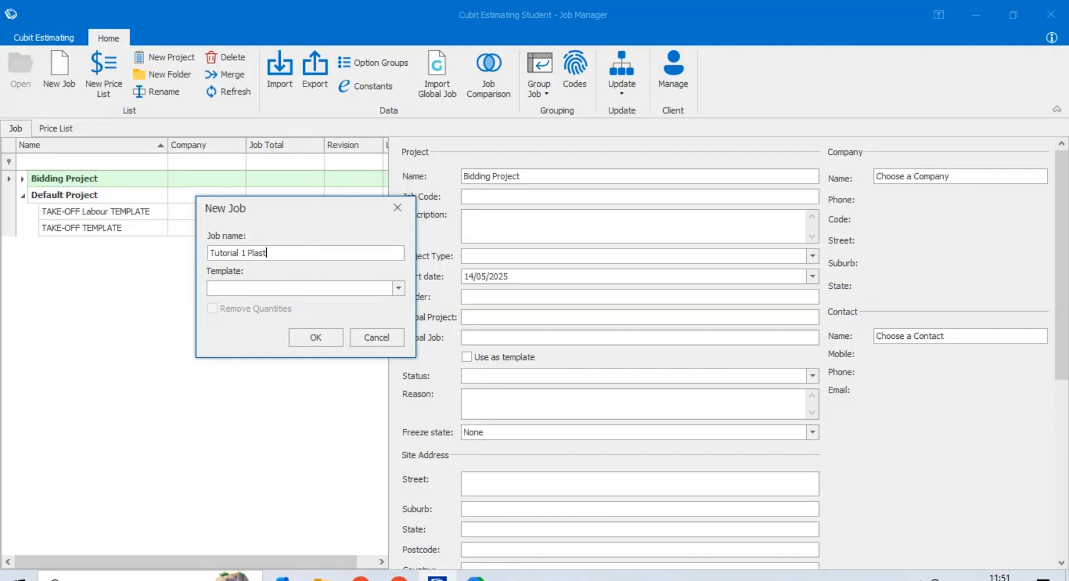
pyautogui.write('ering')
pyautogui.click(315, 338)
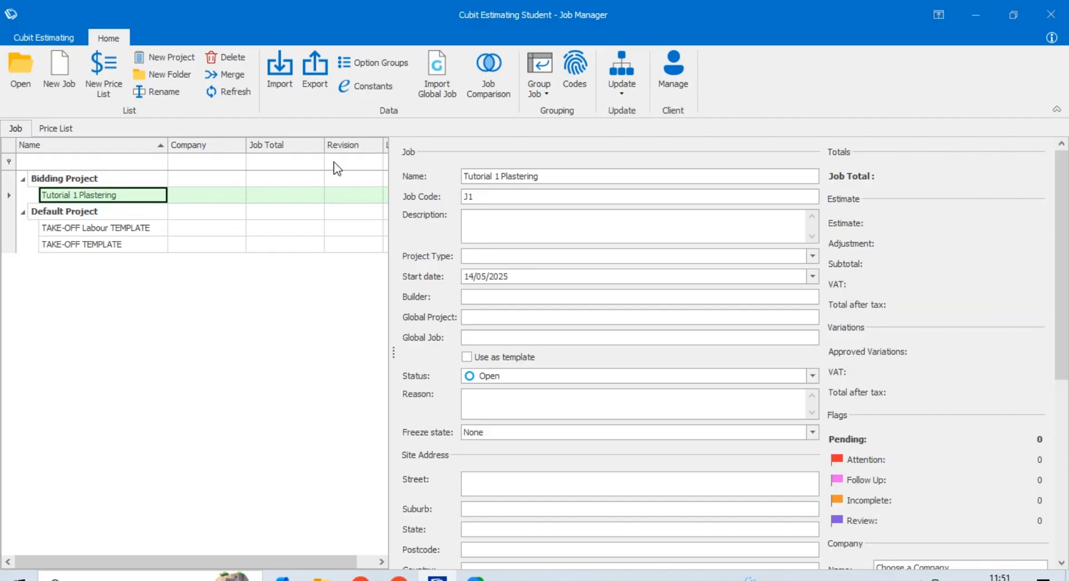
# Open the Tutorial 1 Plastering job for estimating
pyautogui.click(132, 212)
pyautogui.click(131, 195)
pyautogui.doubleClick(132, 196)
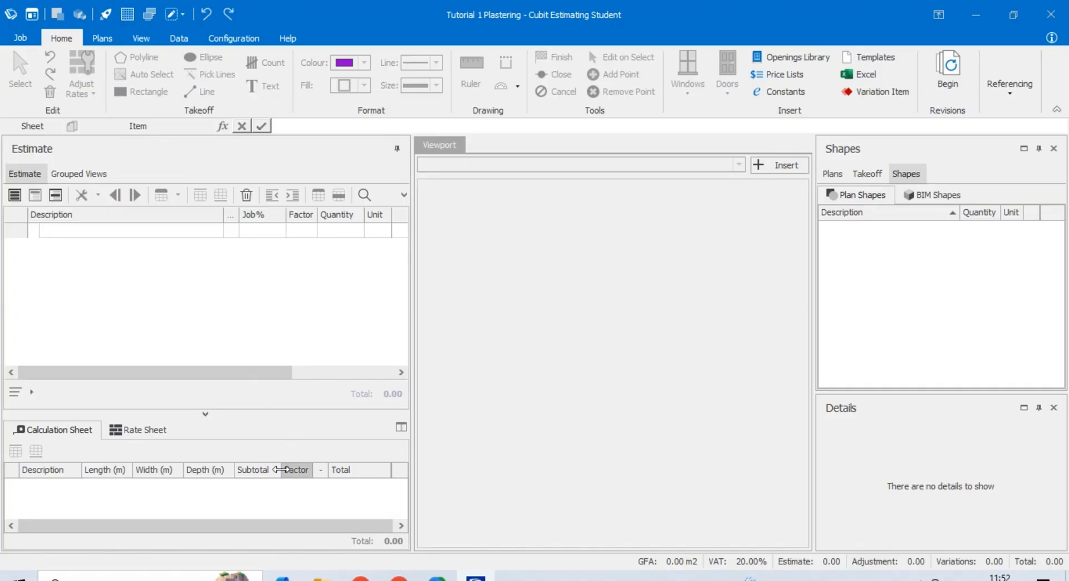
pyautogui.click(197, 578)
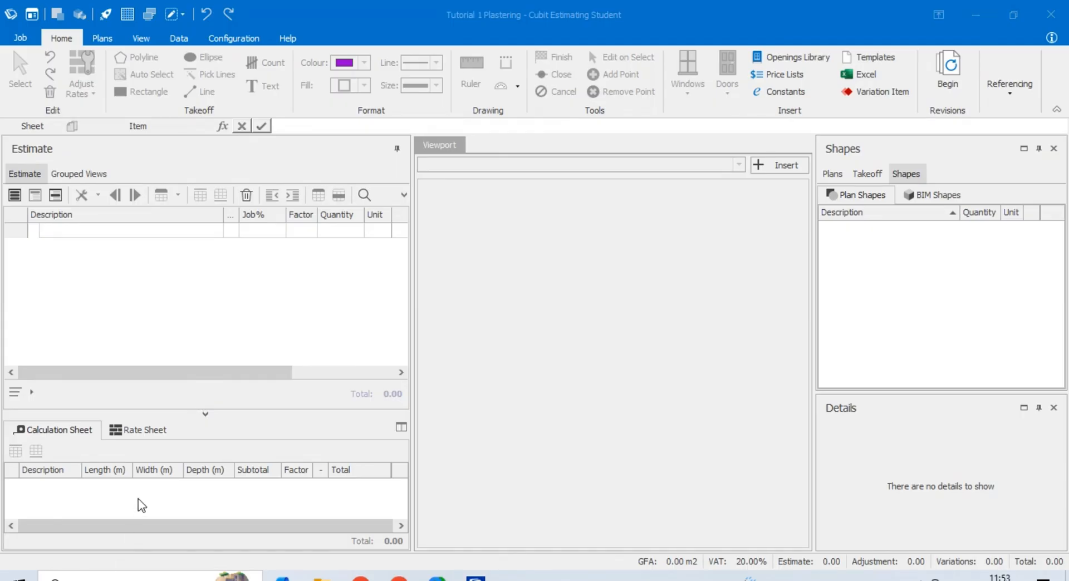
# Start inserting a plan and browse on drive D: to the cubit tutorial folder's Tender_drawings, Current, Architectural subfolder
pyautogui.click(110, 38)
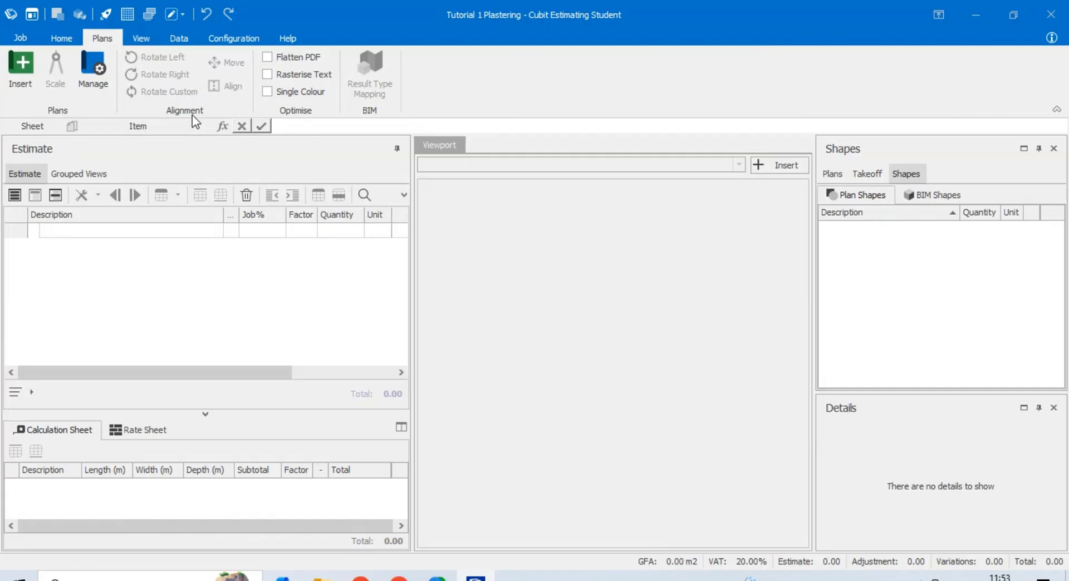
pyautogui.click(28, 72)
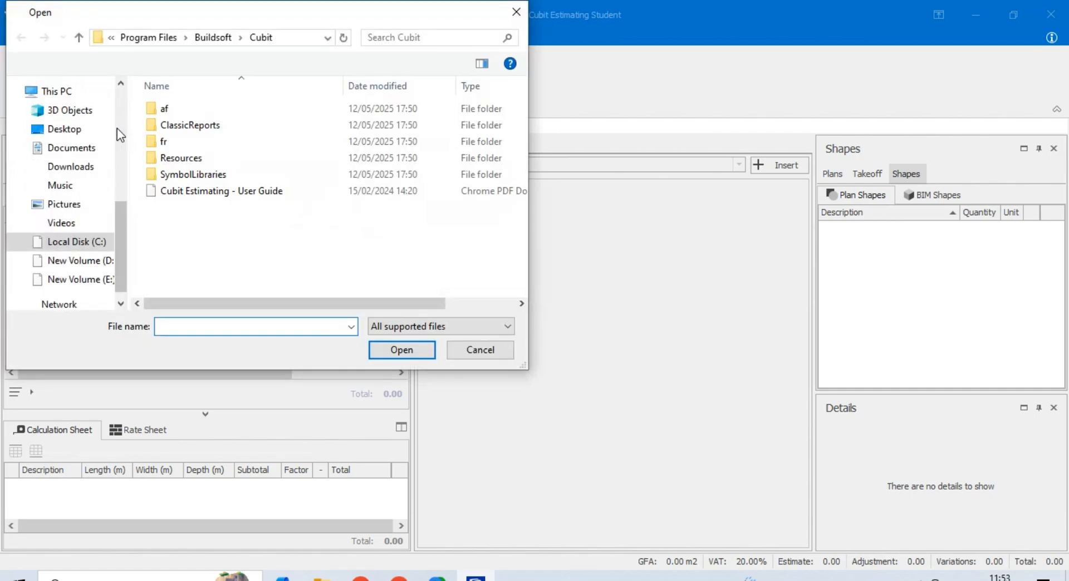
pyautogui.click(81, 260)
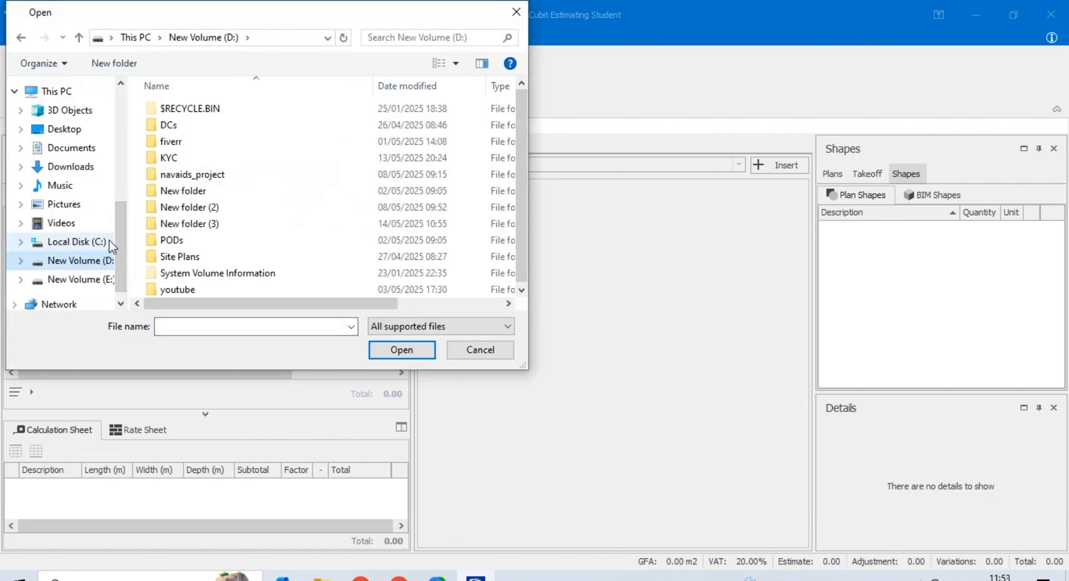
pyautogui.click(202, 139)
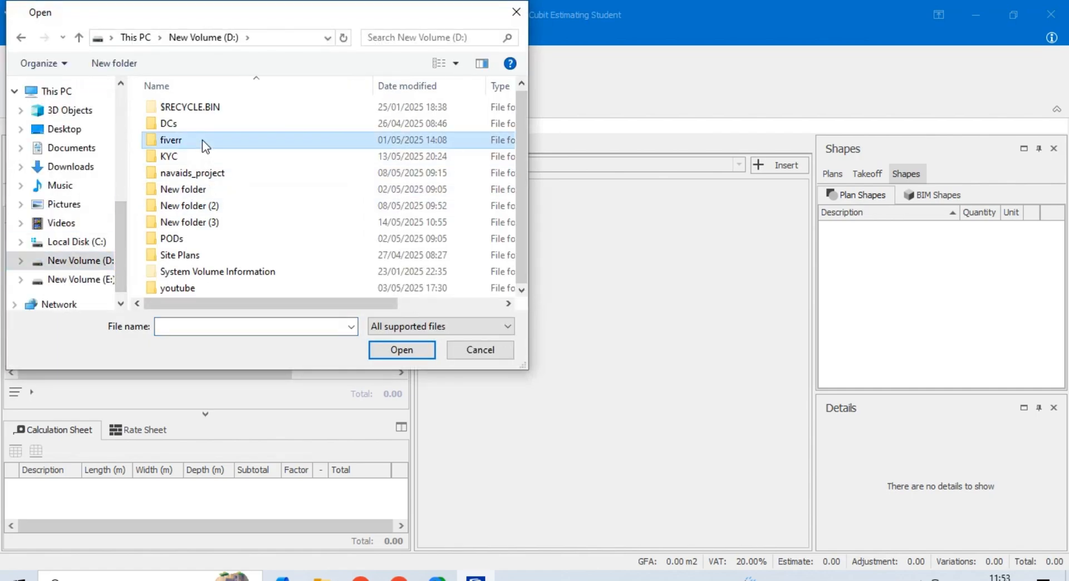
pyautogui.doubleClick(202, 140)
pyautogui.doubleClick(207, 126)
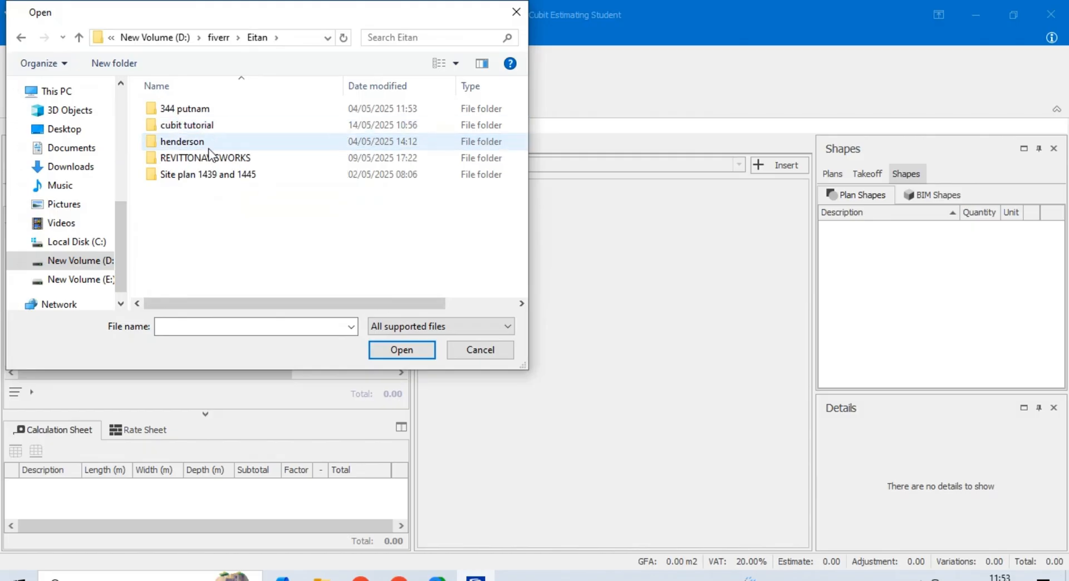
pyautogui.click(212, 125)
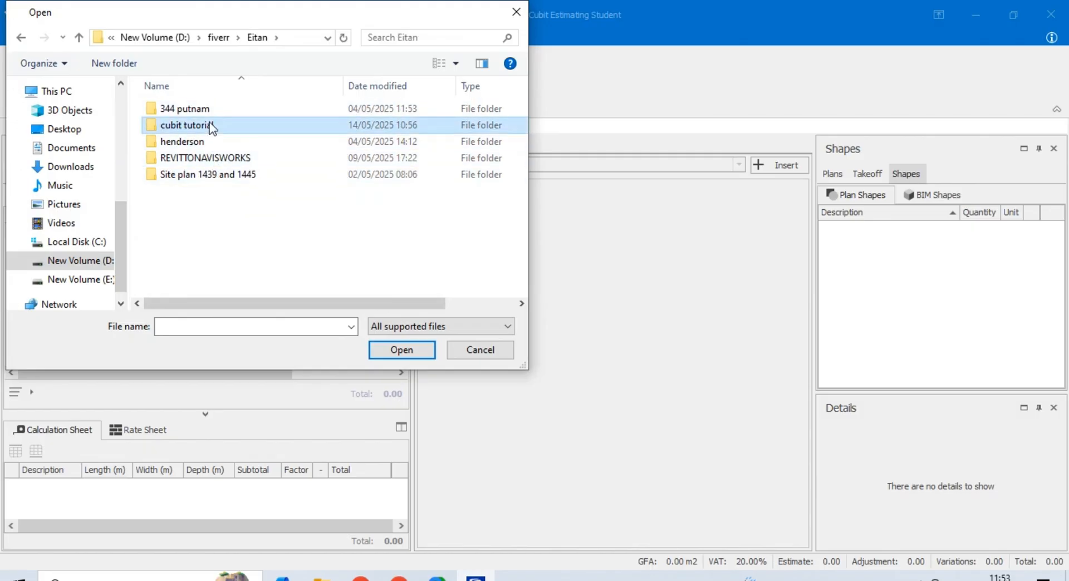
pyautogui.doubleClick(211, 126)
pyautogui.doubleClick(217, 110)
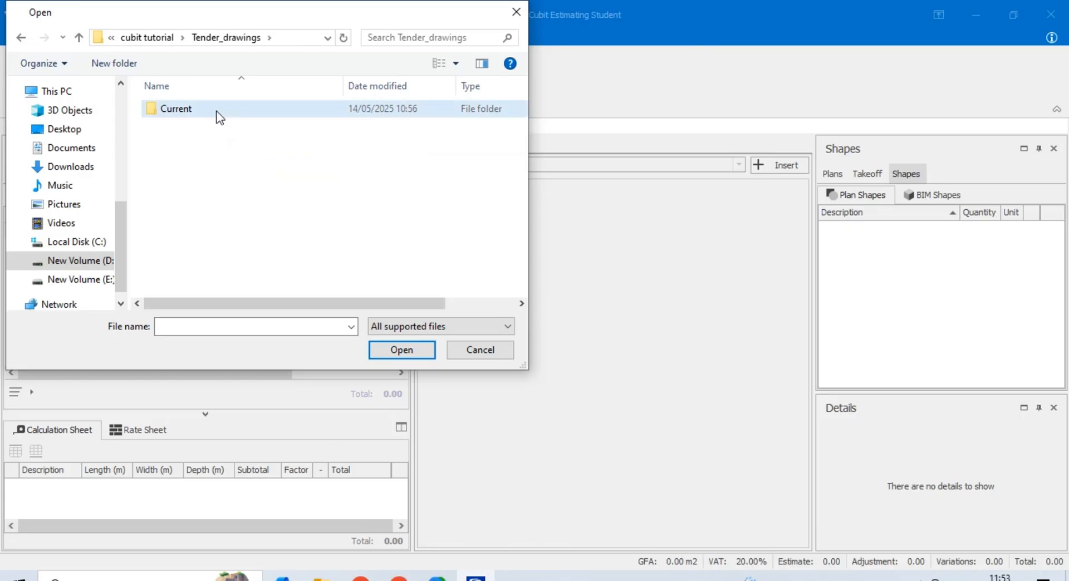
pyautogui.doubleClick(218, 110)
pyautogui.doubleClick(217, 111)
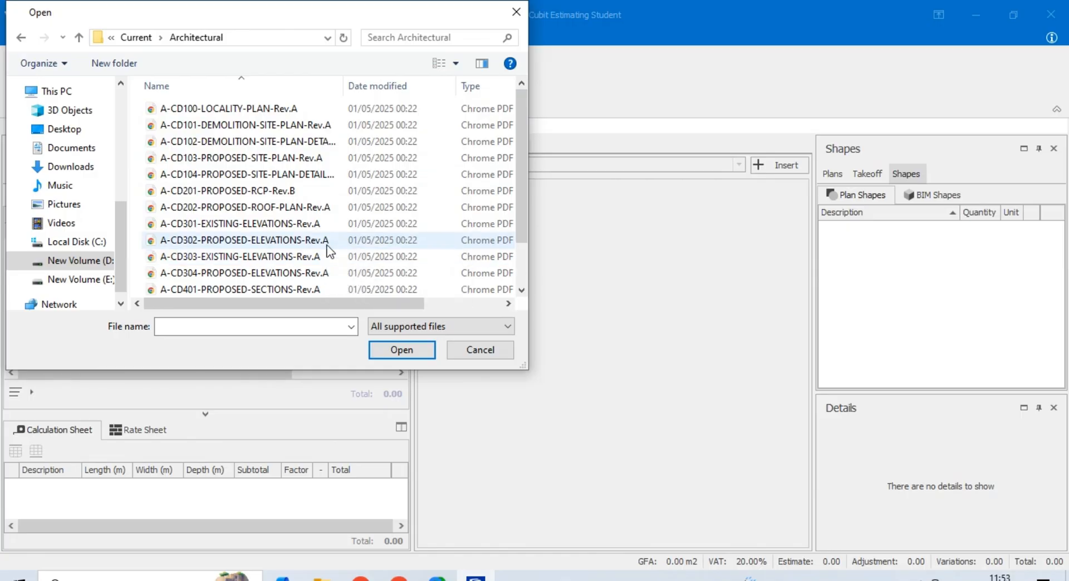
# Import the single page of A-CD101-DEMOLITION-SITE-PLAN-Rev.A as a Raster plan
pyautogui.scroll(-1, 263, 231)
pyautogui.scroll(1, 264, 231)
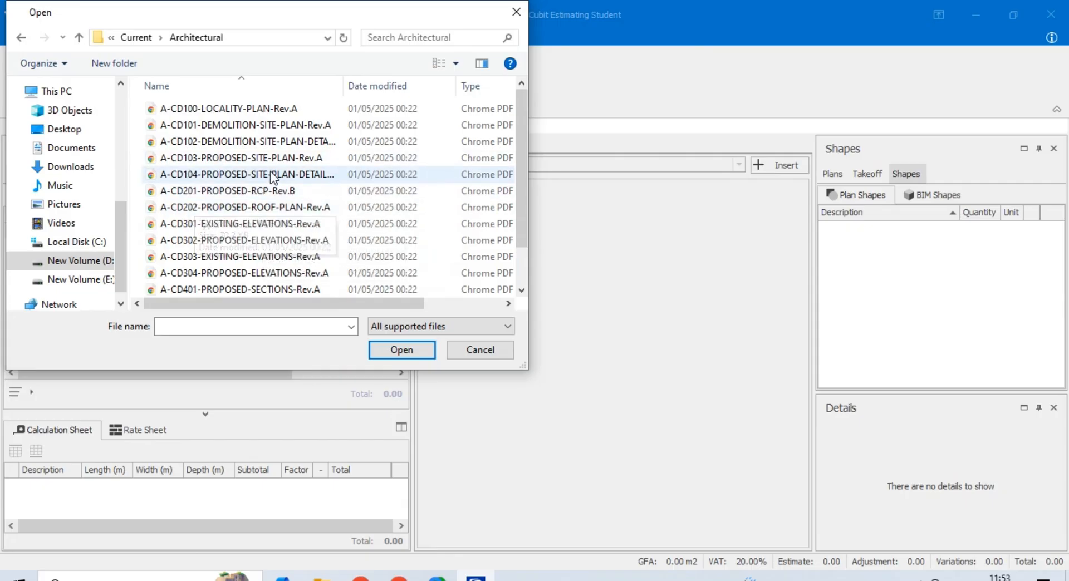
pyautogui.click(282, 127)
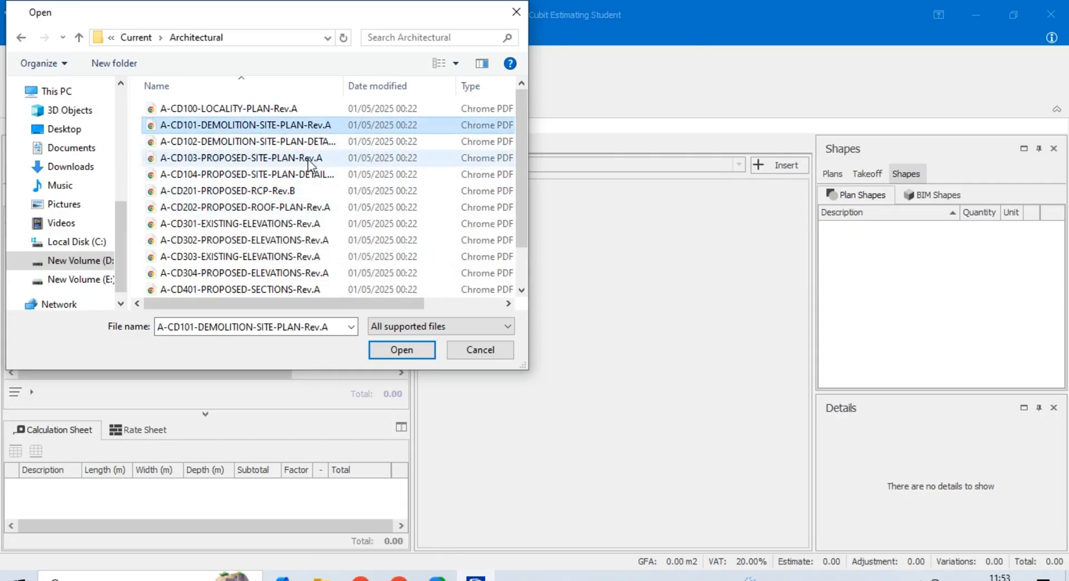
pyautogui.click(402, 350)
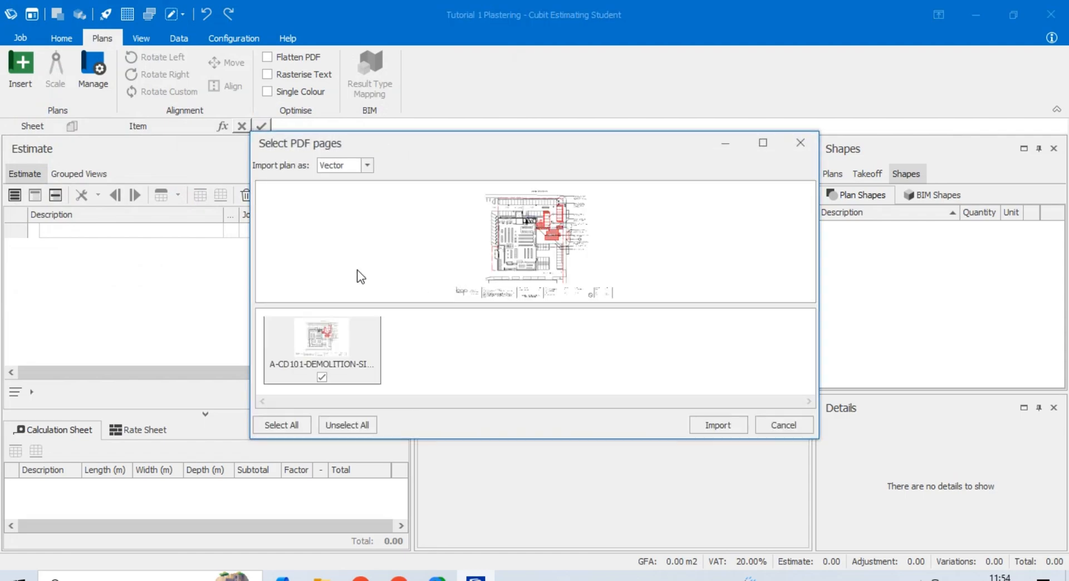
pyautogui.click(359, 165)
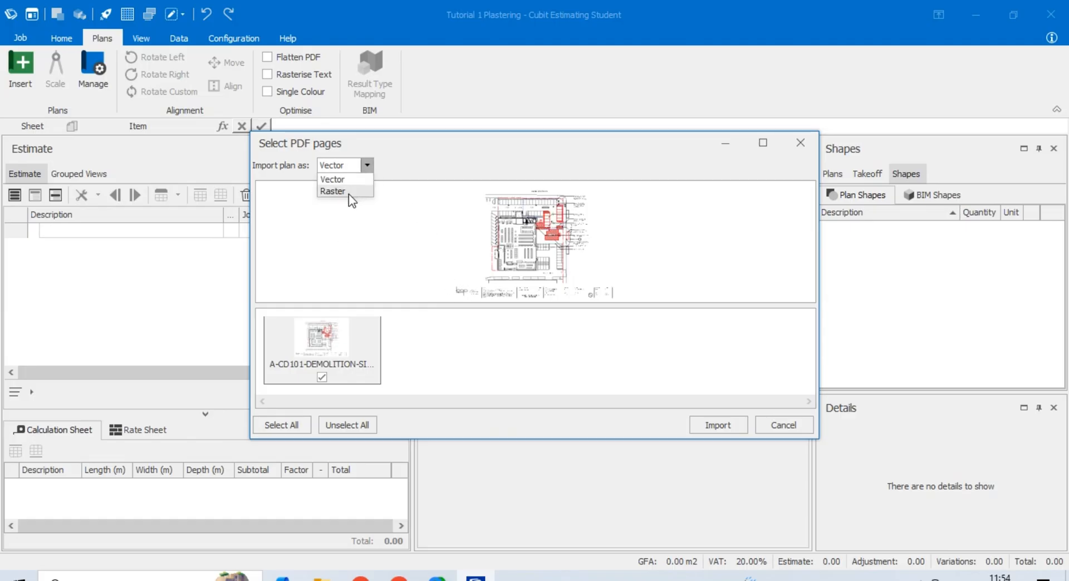
pyautogui.click(334, 191)
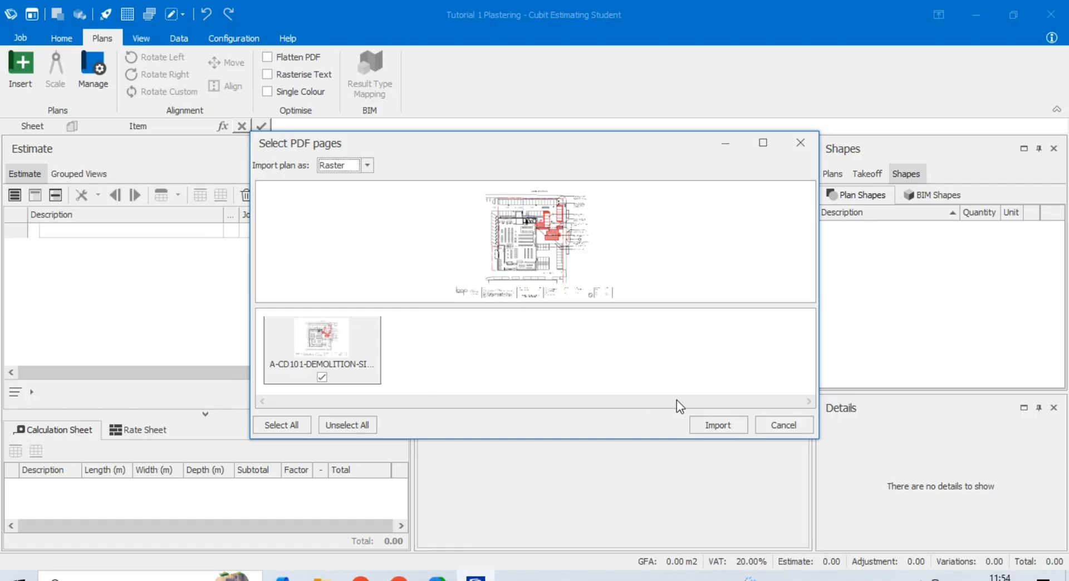
pyautogui.click(718, 425)
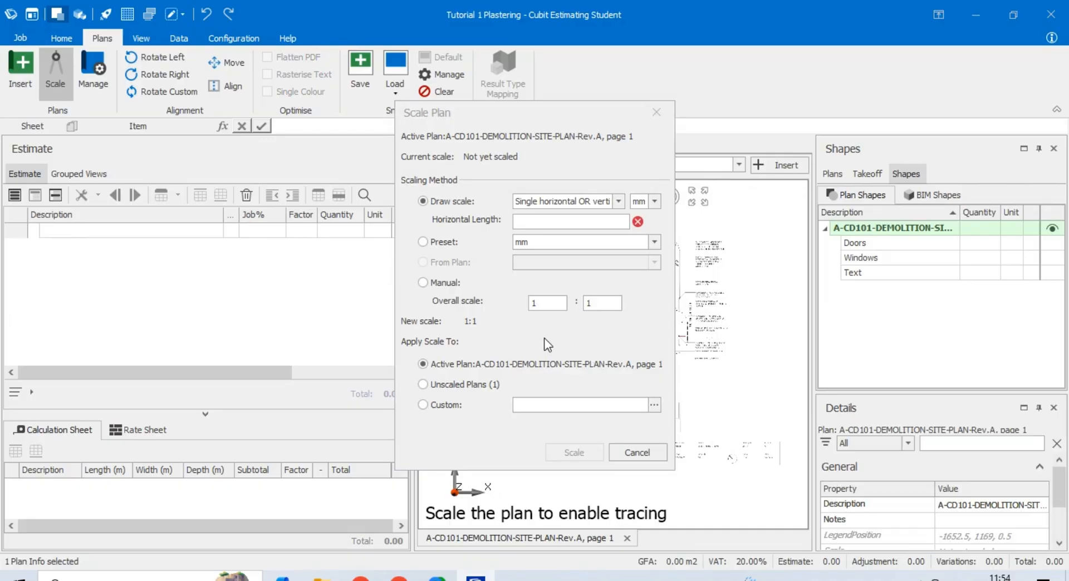
# Move the Scale Plan dialog off the drawing and examine the demolition site plan and its title block for the drawing scale
pyautogui.moveTo(503, 115); pyautogui.dragTo(289, 120)
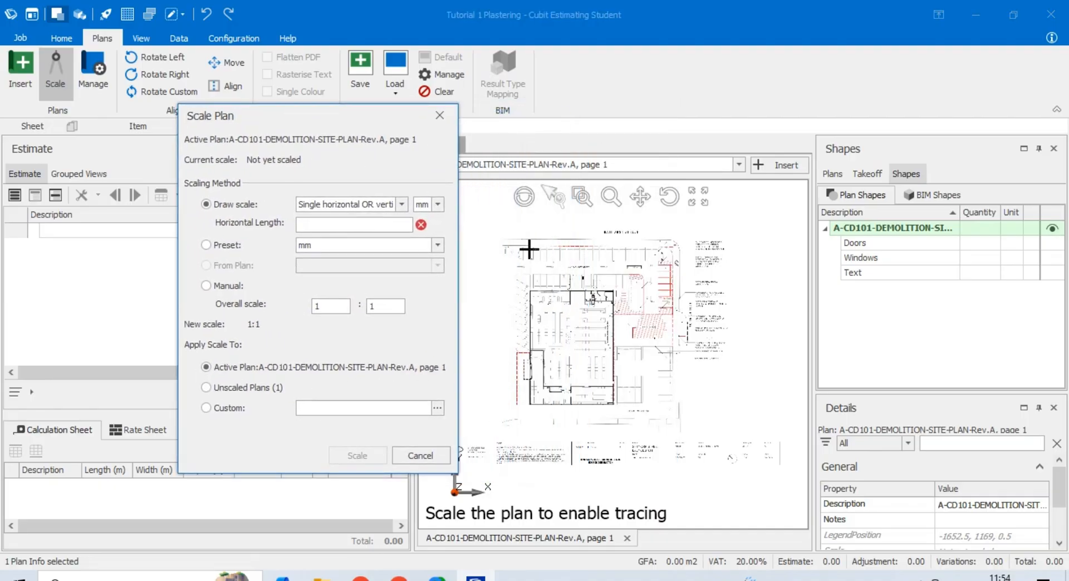
pyautogui.scroll(3, 529, 249)
pyautogui.scroll(2, 525, 239)
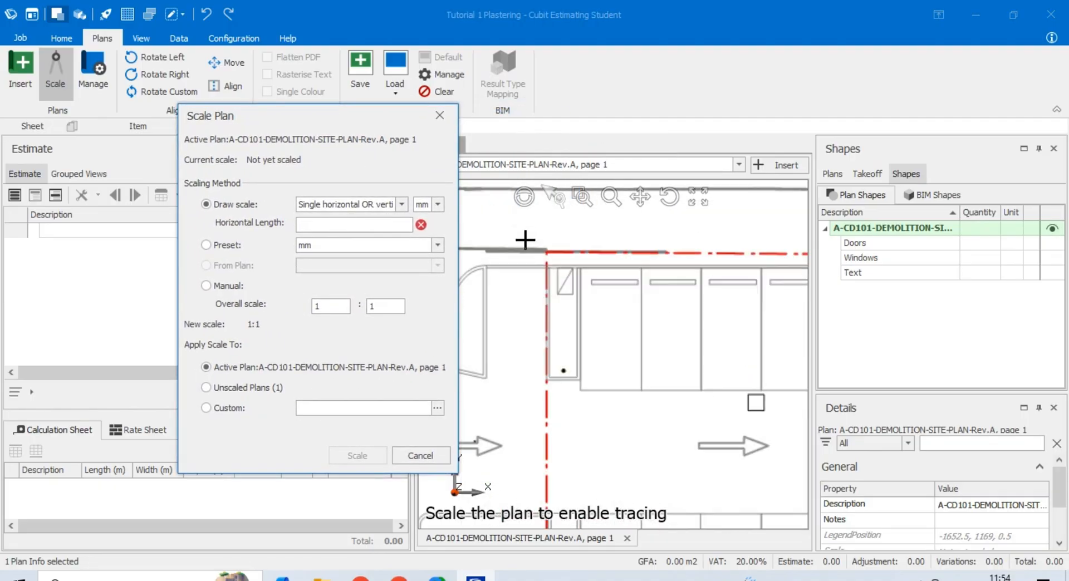
pyautogui.scroll(1, 585, 283)
pyautogui.scroll(-4, 557, 309)
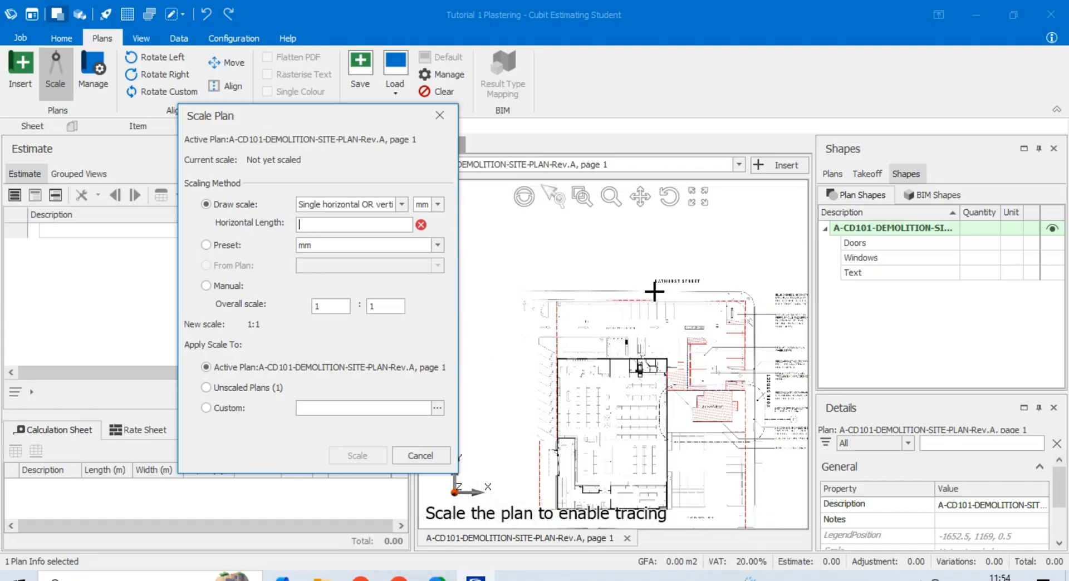
pyautogui.scroll(-3, 611, 269)
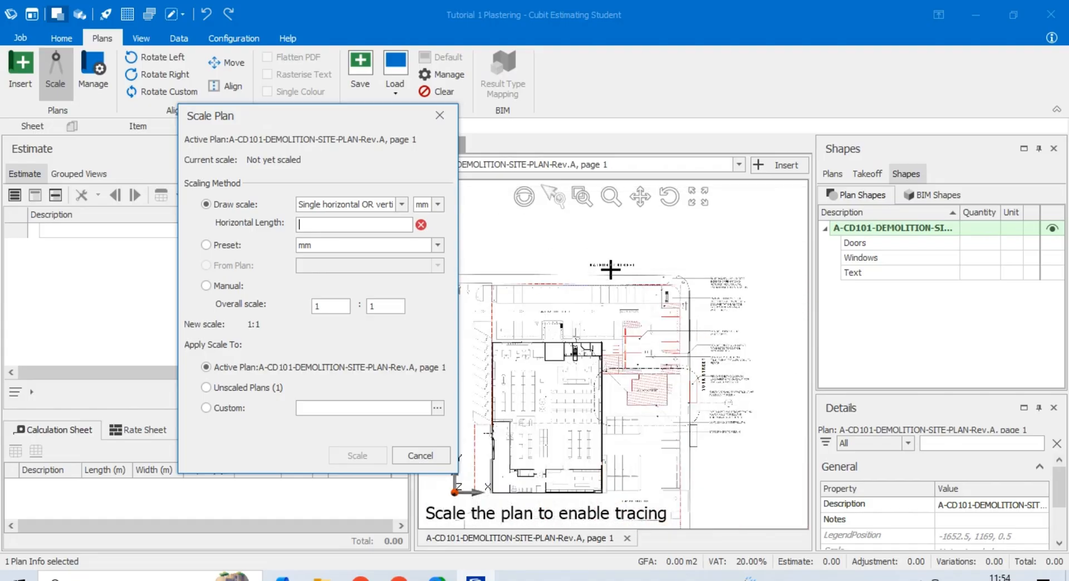
pyautogui.scroll(4, 664, 370)
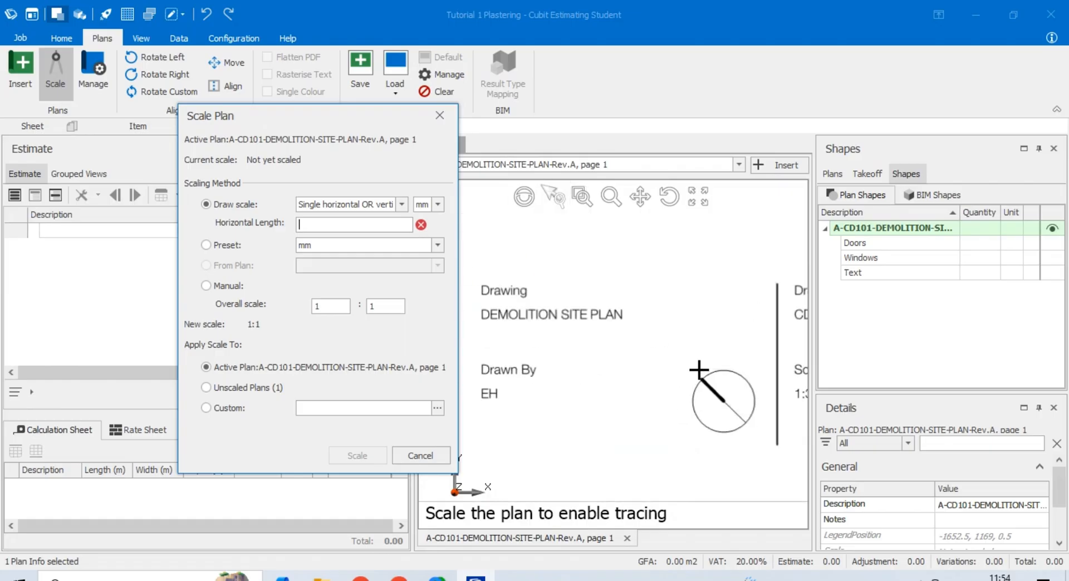
pyautogui.scroll(2, 707, 386)
pyautogui.scroll(-3, 620, 388)
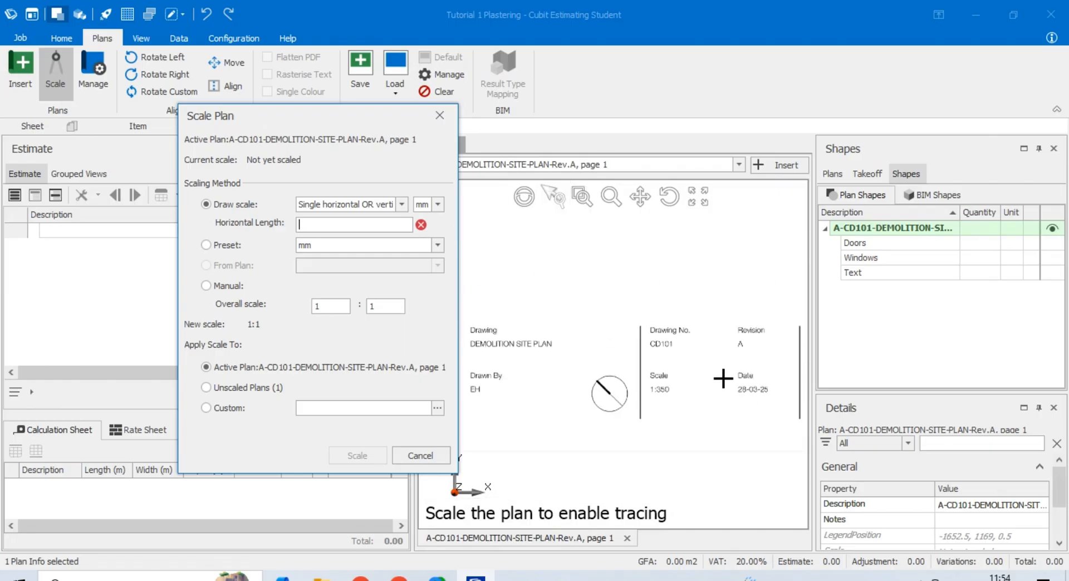
pyautogui.scroll(3, 723, 376)
pyautogui.scroll(-1, 726, 397)
pyautogui.scroll(-1, 736, 418)
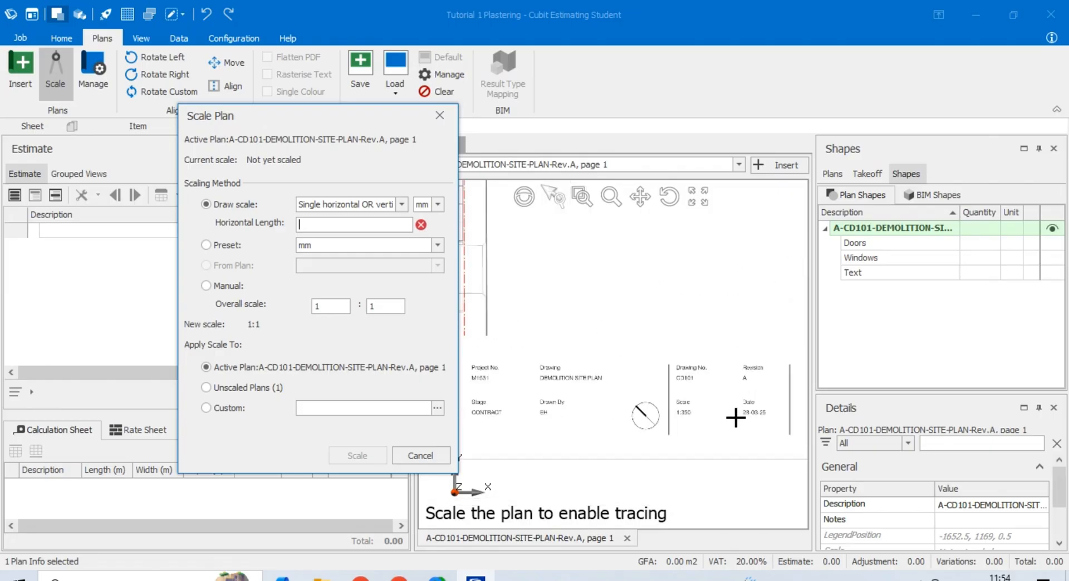
pyautogui.scroll(-2, 735, 417)
pyautogui.scroll(-1, 608, 353)
pyautogui.scroll(1, 608, 356)
pyautogui.scroll(1, 624, 427)
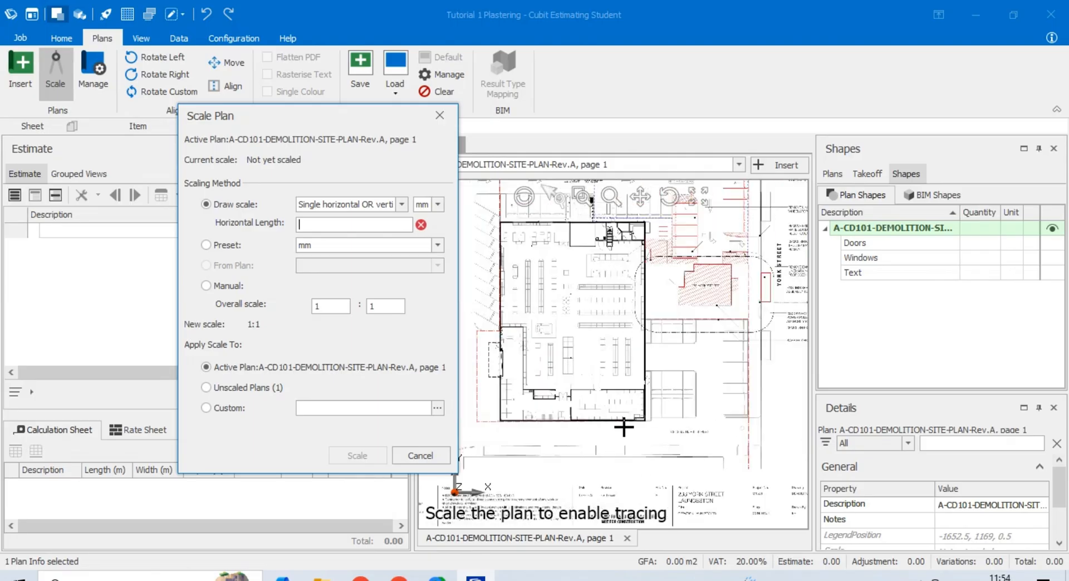
pyautogui.scroll(1, 745, 324)
pyautogui.scroll(1, 711, 375)
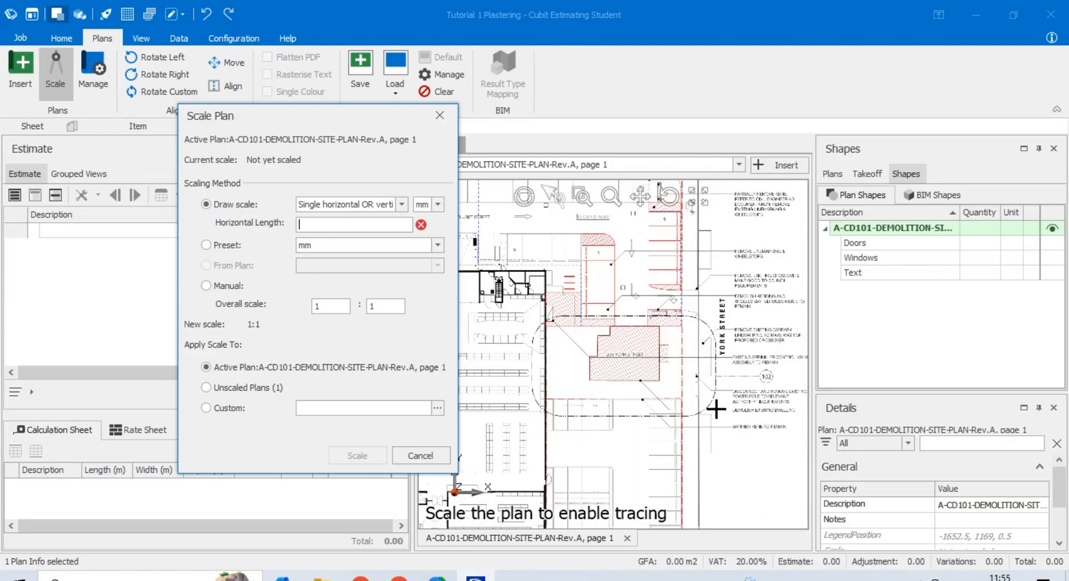
pyautogui.scroll(-2, 716, 409)
pyautogui.scroll(5, 576, 341)
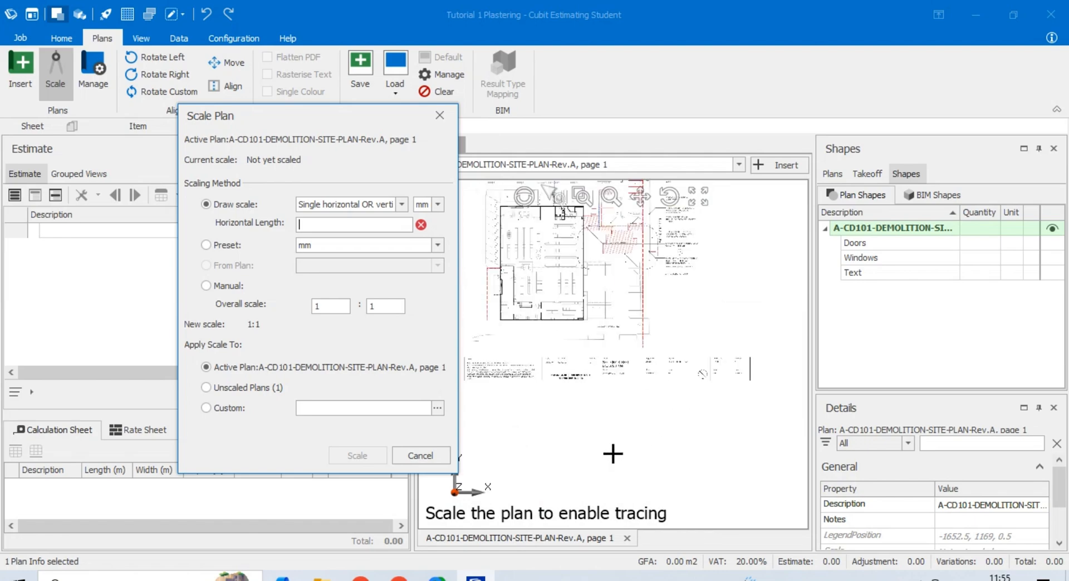
pyautogui.scroll(-2, 740, 312)
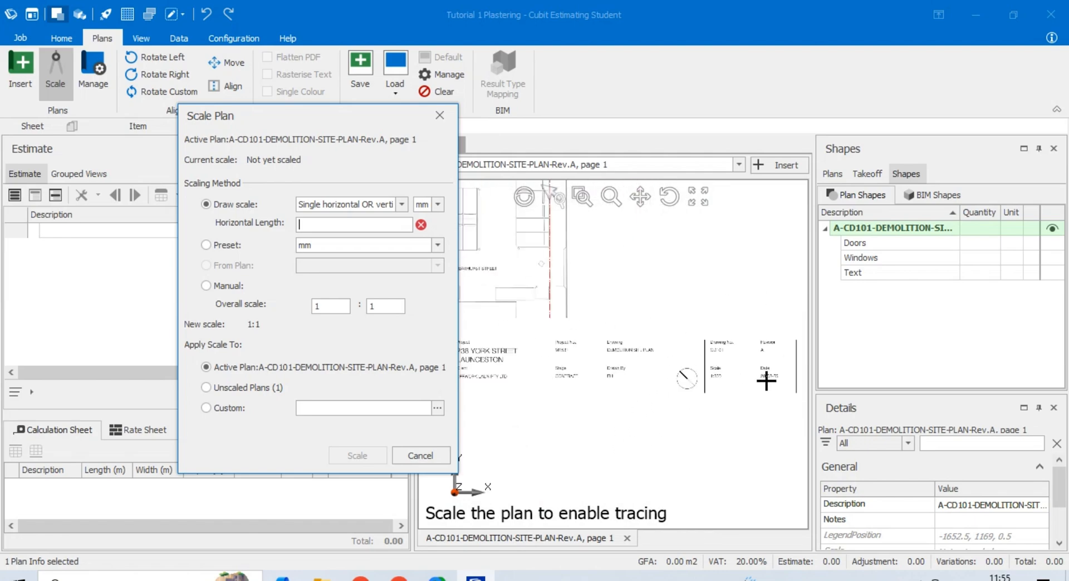
pyautogui.scroll(2, 771, 386)
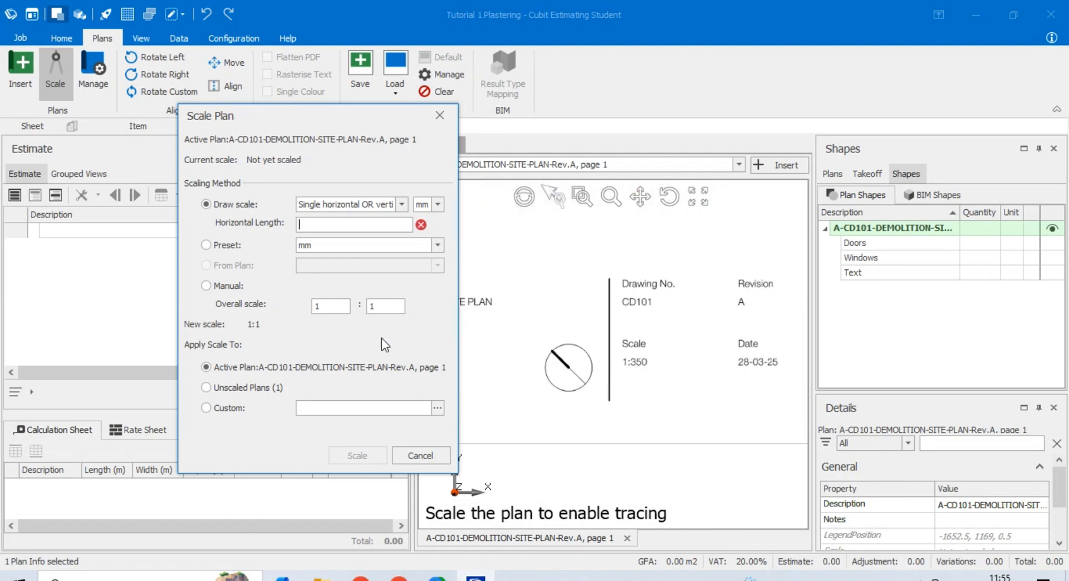
# Scale the active demolition site plan manually with an overall scale of 1:350
pyautogui.doubleClick(392, 306)
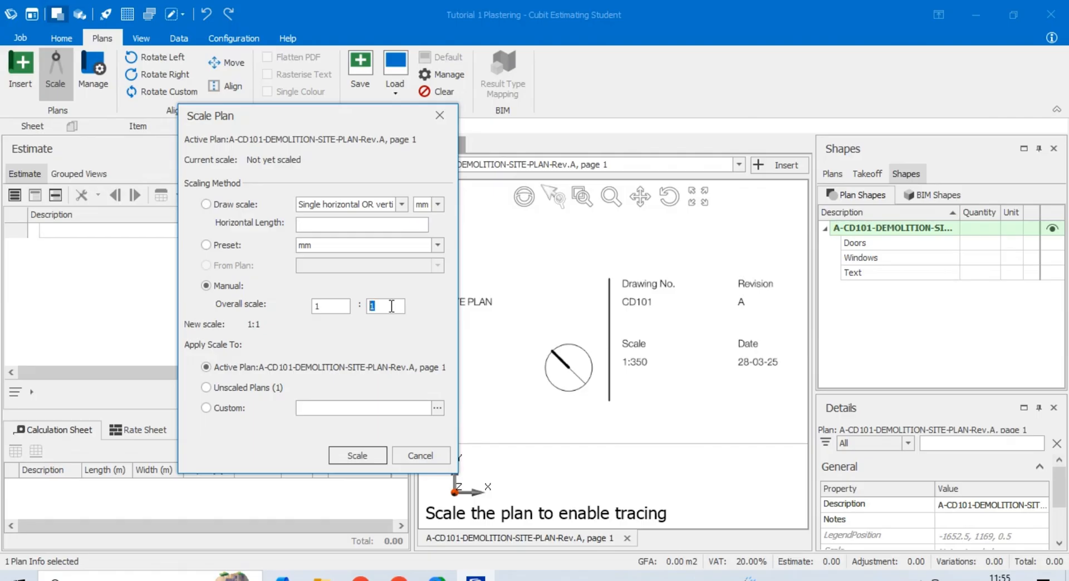
pyautogui.write('350')
pyautogui.click(365, 450)
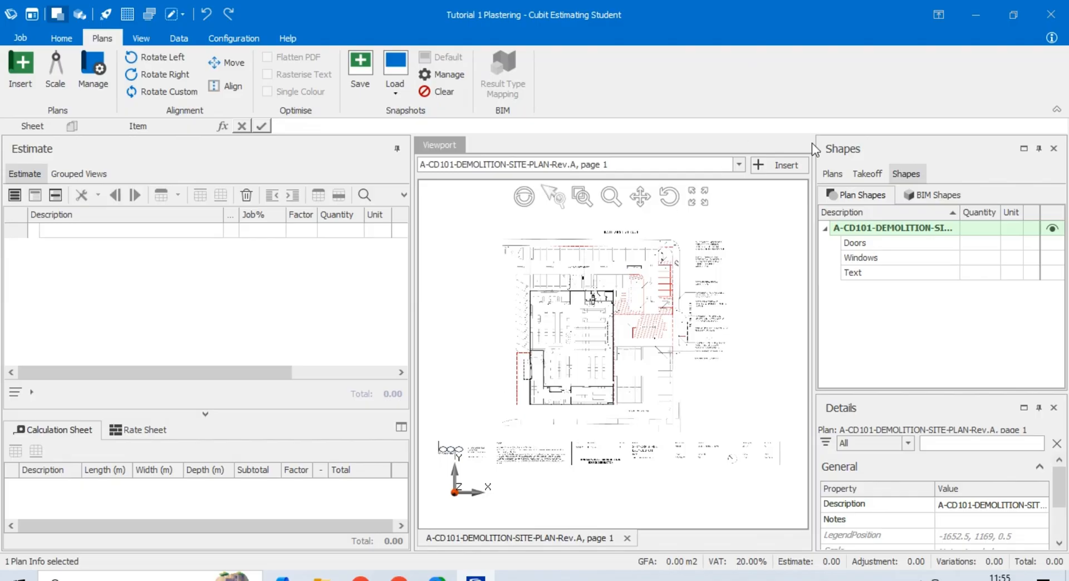
# Start inserting more plans and open the seven consecutive PDFs from A-CD102-DEMOLITION-SITE-PLAN-DETAIL-Rev.A through A-CD302-PROPOSED-ELEVATIONS-Rev.A
pyautogui.click(780, 160)
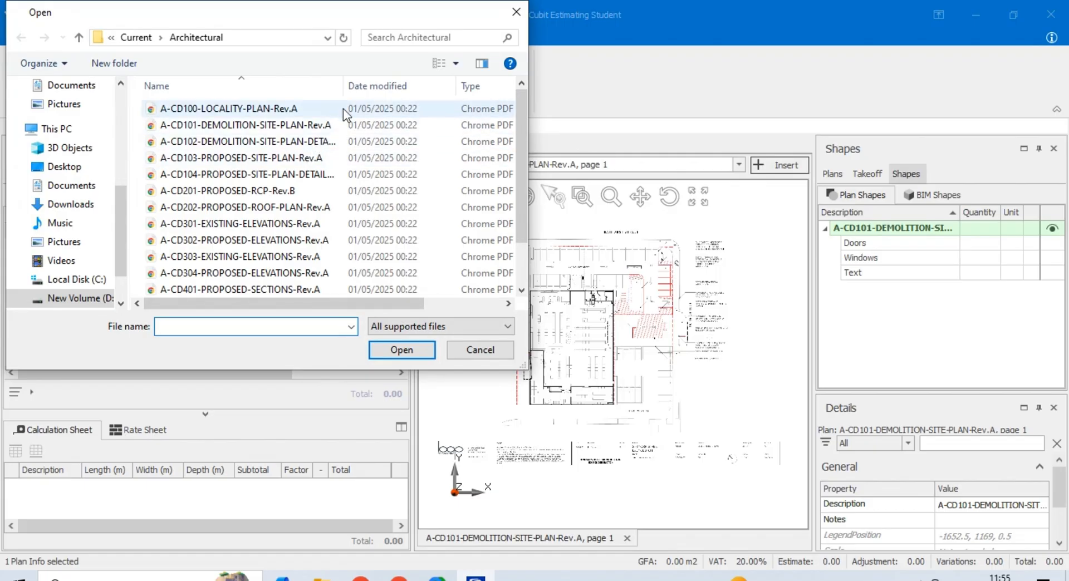
pyautogui.moveTo(344, 86); pyautogui.dragTo(399, 87)
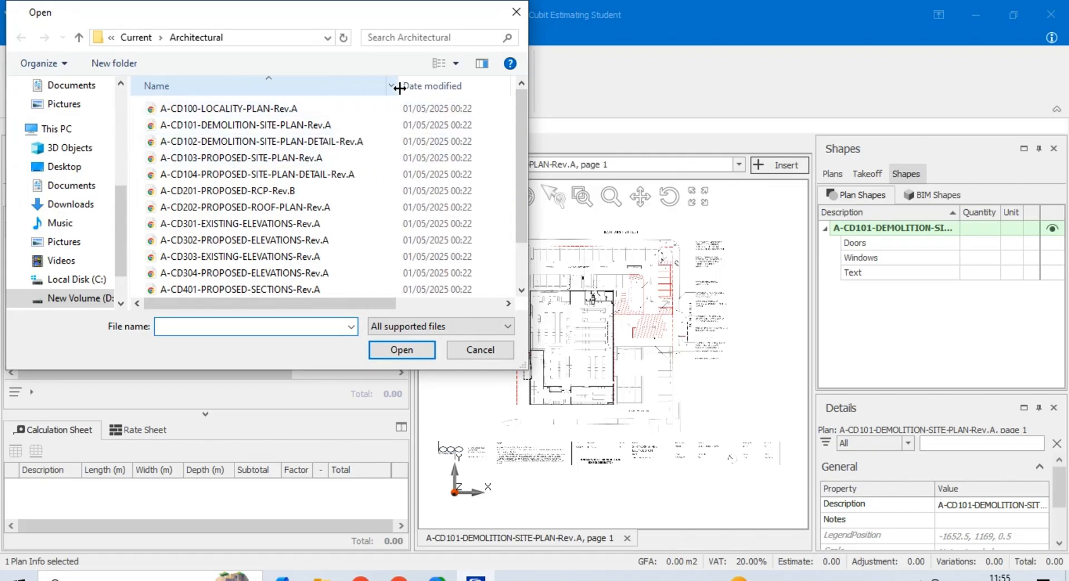
pyautogui.click(332, 141)
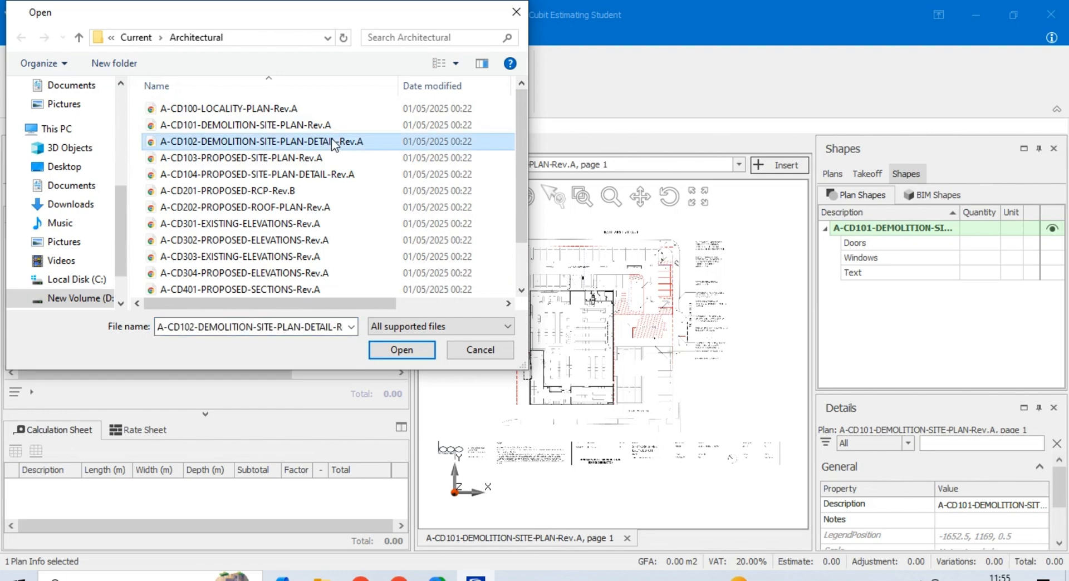
pyautogui.hotkey('shift', 'Down')
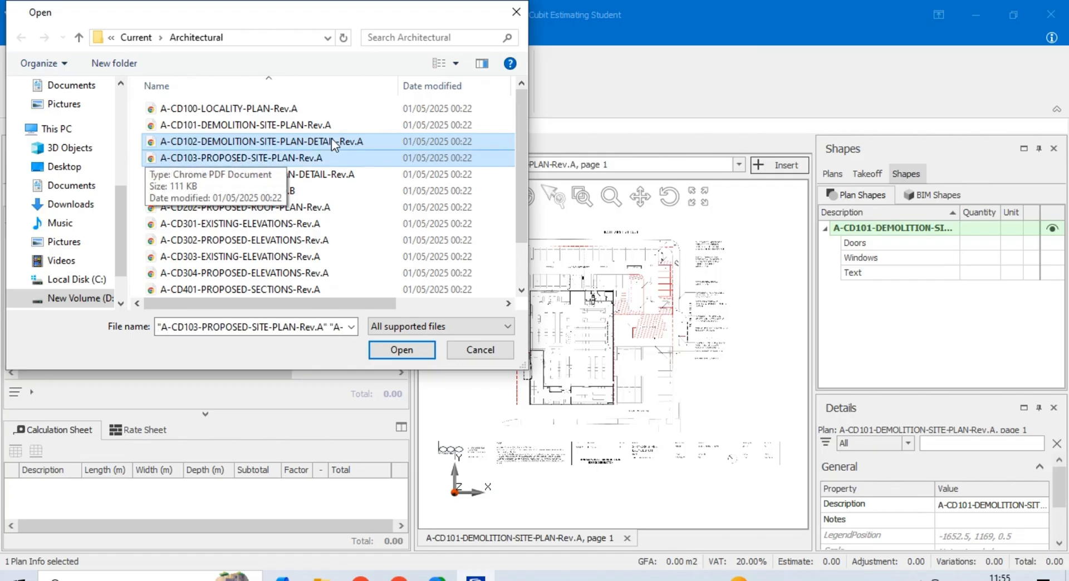
pyautogui.hotkey('shift', 'Down')
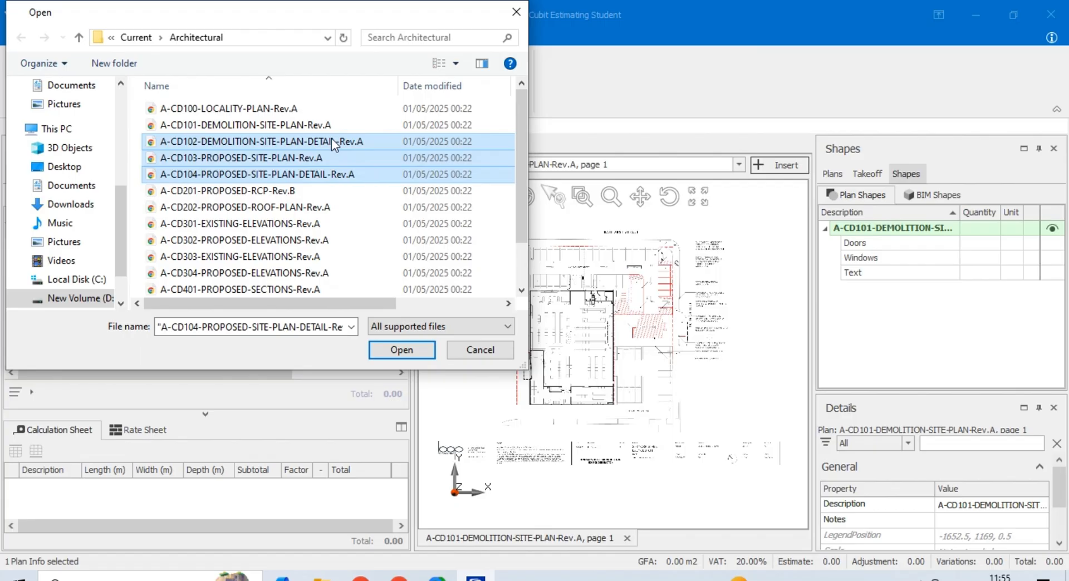
pyautogui.hotkey('shift', 'Down')
pyautogui.hotkey('shift', 'Down')
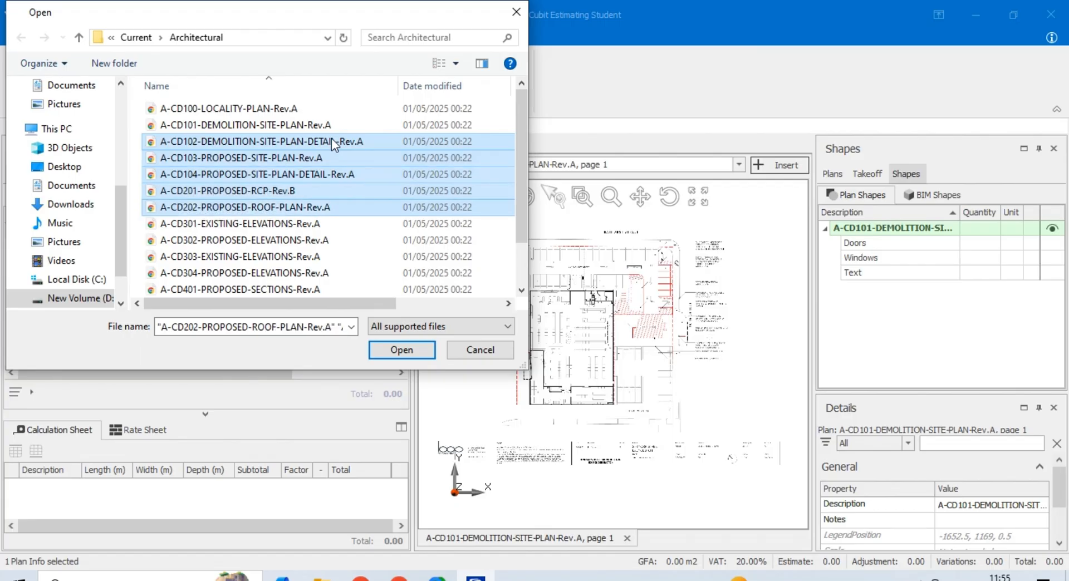
pyautogui.scroll(-1, 327, 213)
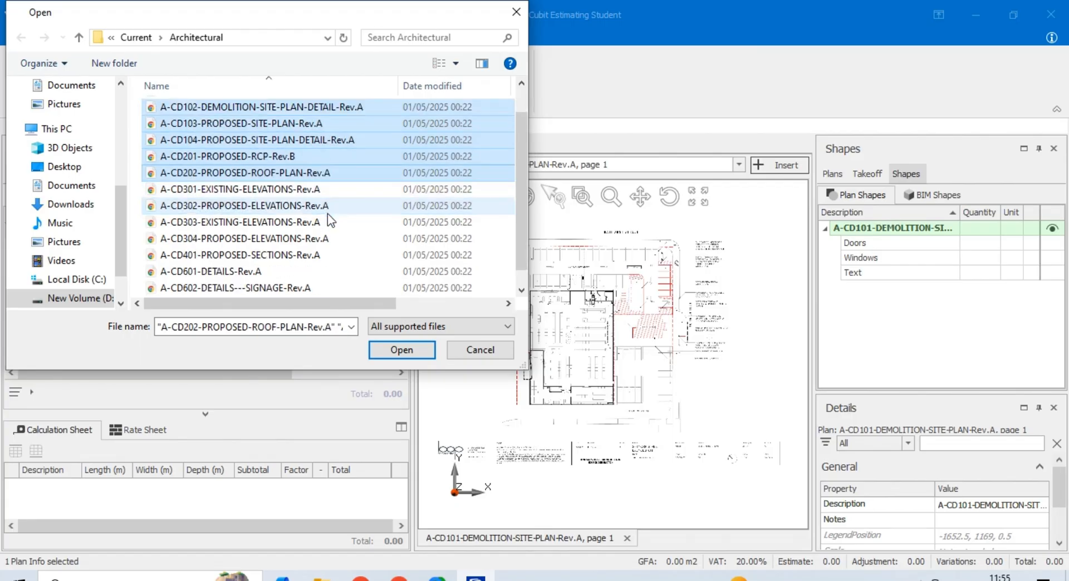
pyautogui.scroll(-1, 330, 219)
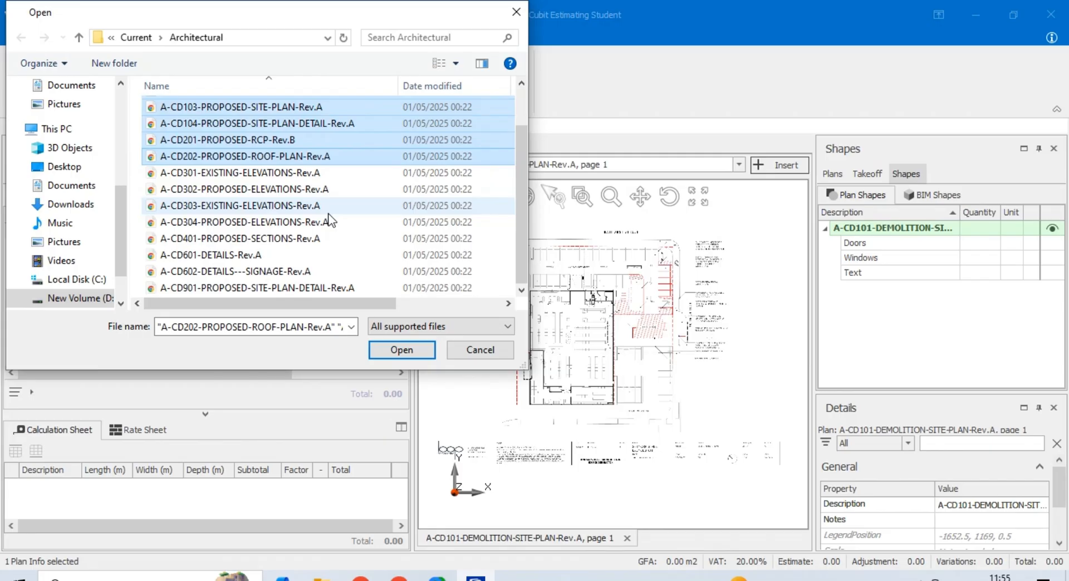
pyautogui.keyDown('ctrl'); pyautogui.click(274, 177); pyautogui.keyUp('ctrl')
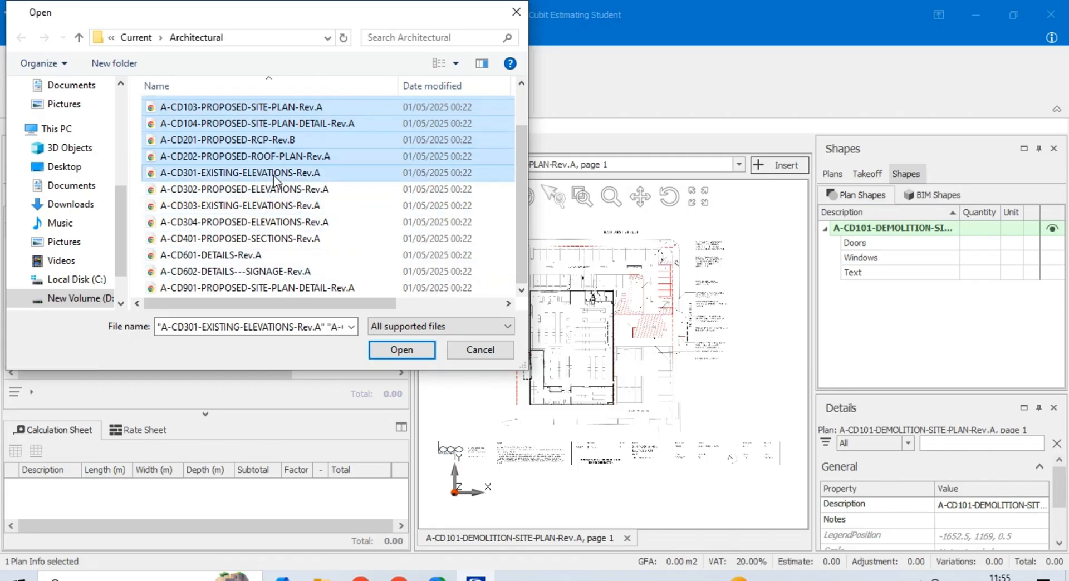
pyautogui.keyDown('ctrl'); pyautogui.click(275, 193); pyautogui.keyUp('ctrl')
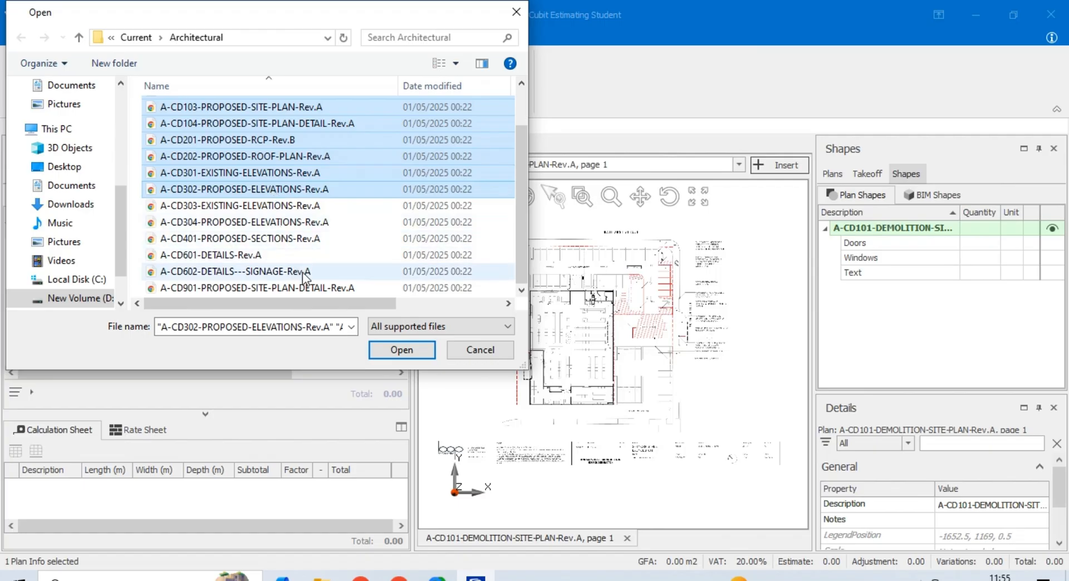
pyautogui.click(412, 350)
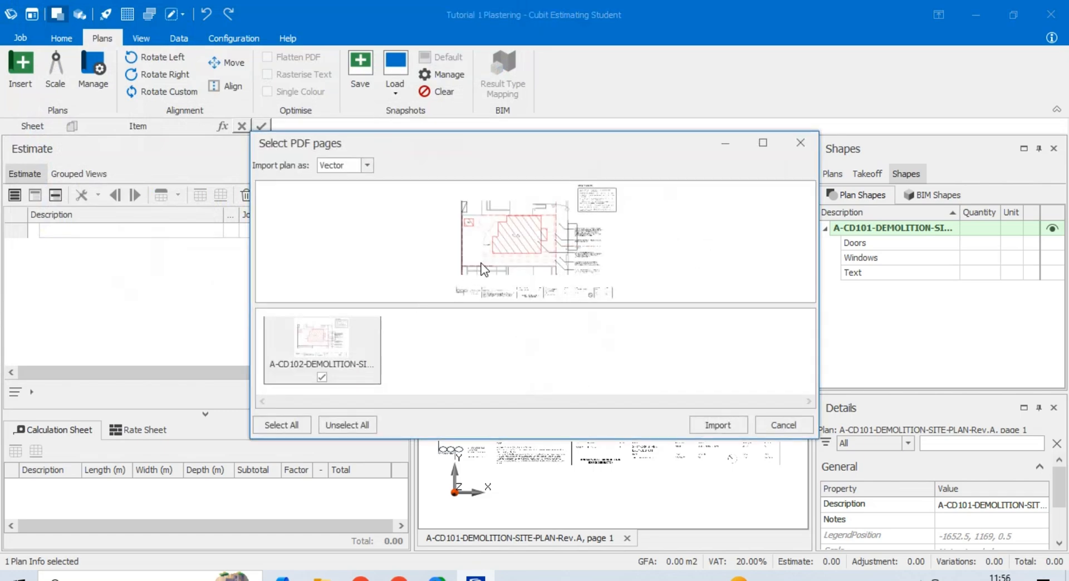
# Import the A-CD102, A-CD103 and A-CD104 site plan pages as Raster plans
pyautogui.click(346, 166)
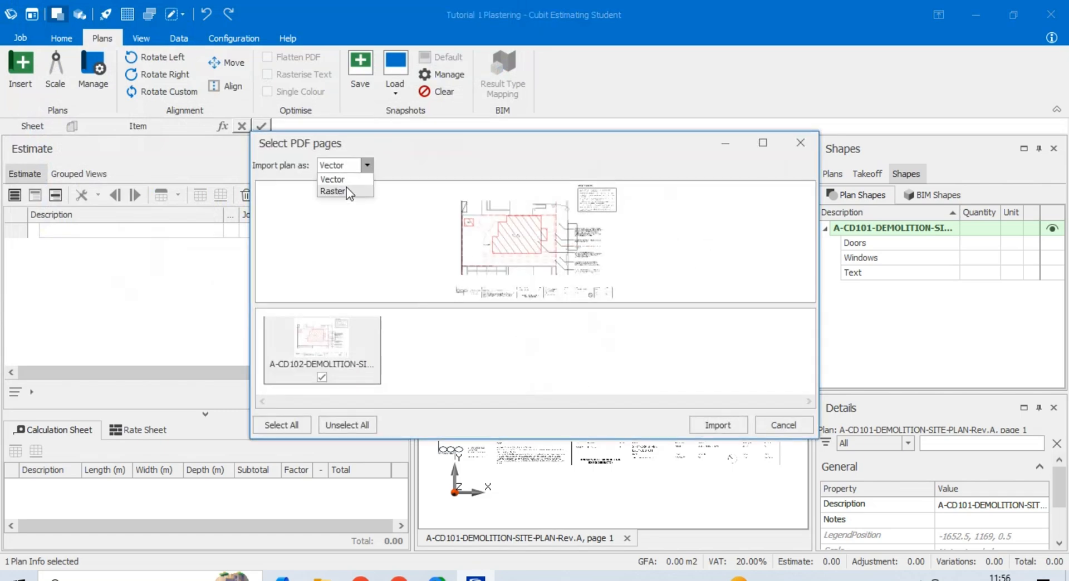
pyautogui.click(334, 191)
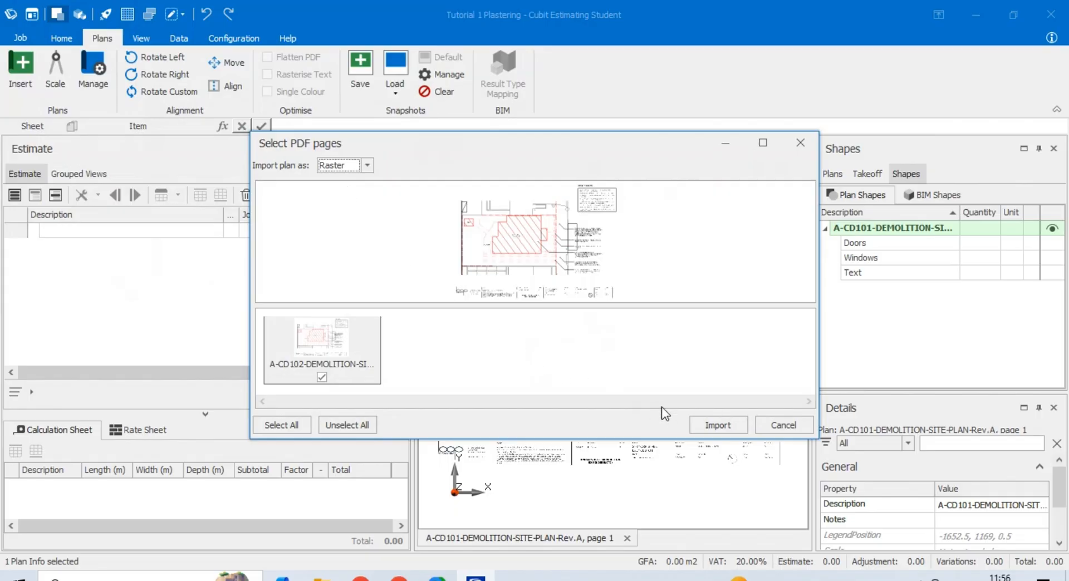
pyautogui.click(713, 423)
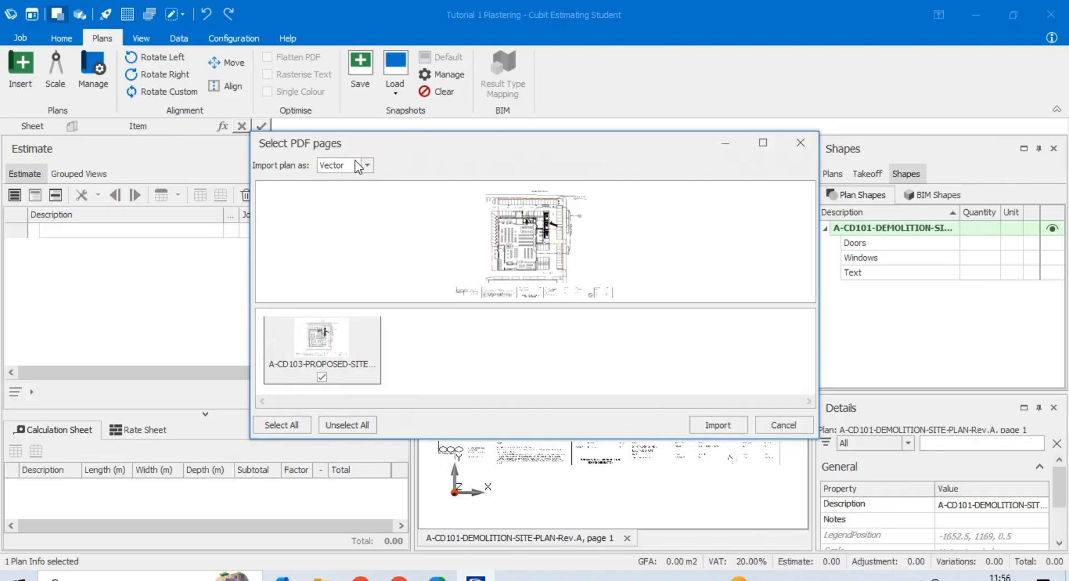
pyautogui.click(367, 165)
pyautogui.click(359, 191)
pyautogui.click(698, 418)
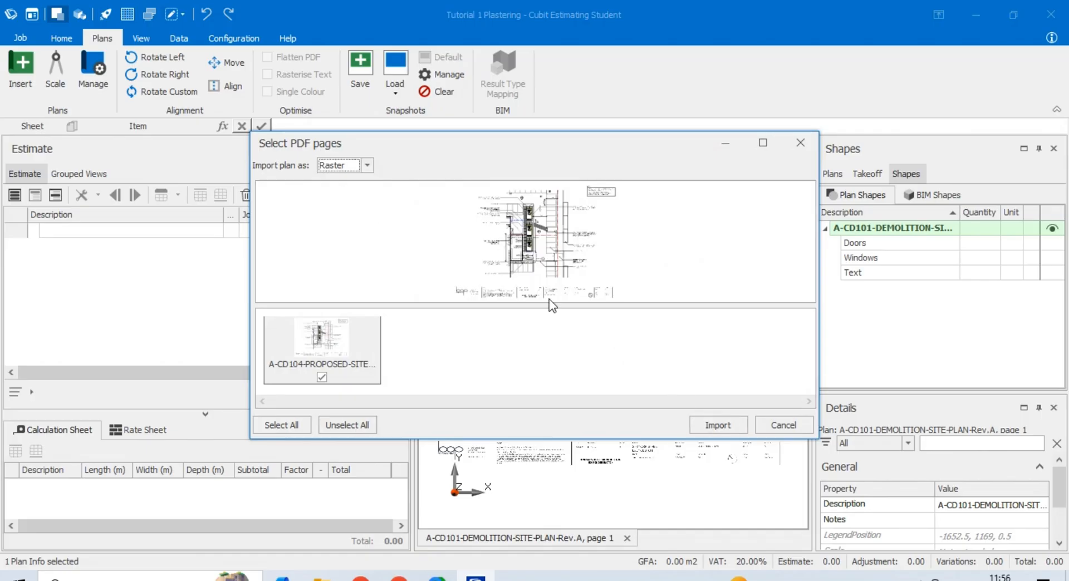
pyautogui.click(724, 421)
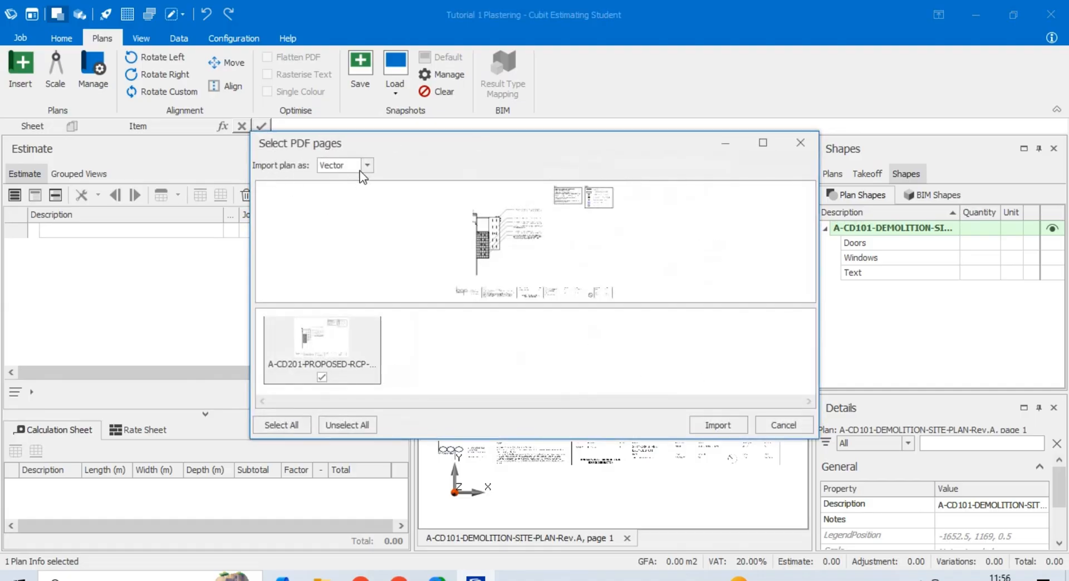
# Import the A-CD201 proposed RCP and A-CD202 proposed roof plan pages as Raster plans
pyautogui.click(343, 167)
pyautogui.click(340, 191)
pyautogui.click(707, 422)
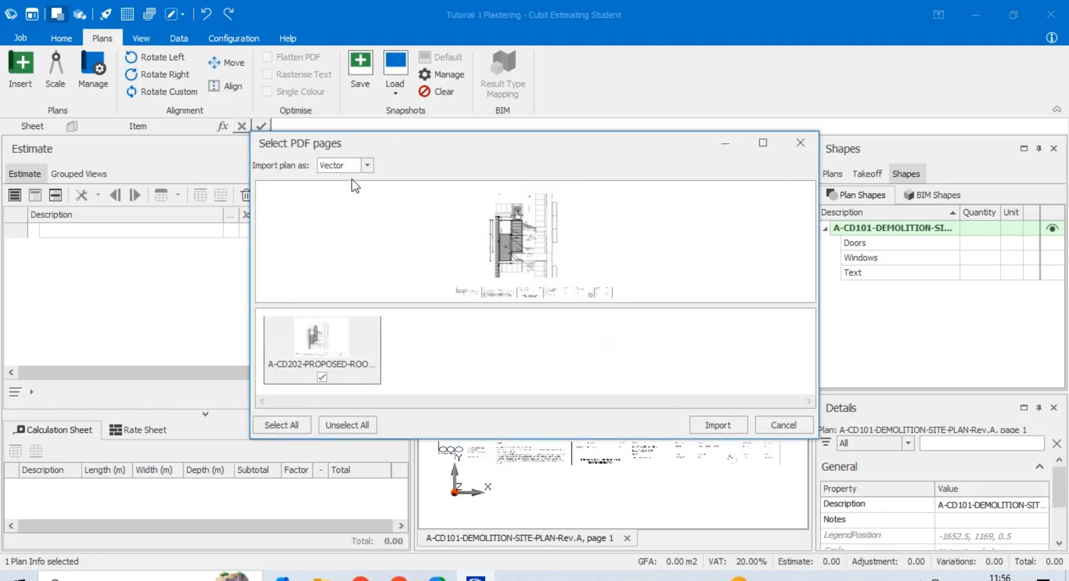
pyautogui.click(336, 165)
pyautogui.click(338, 190)
pyautogui.click(707, 425)
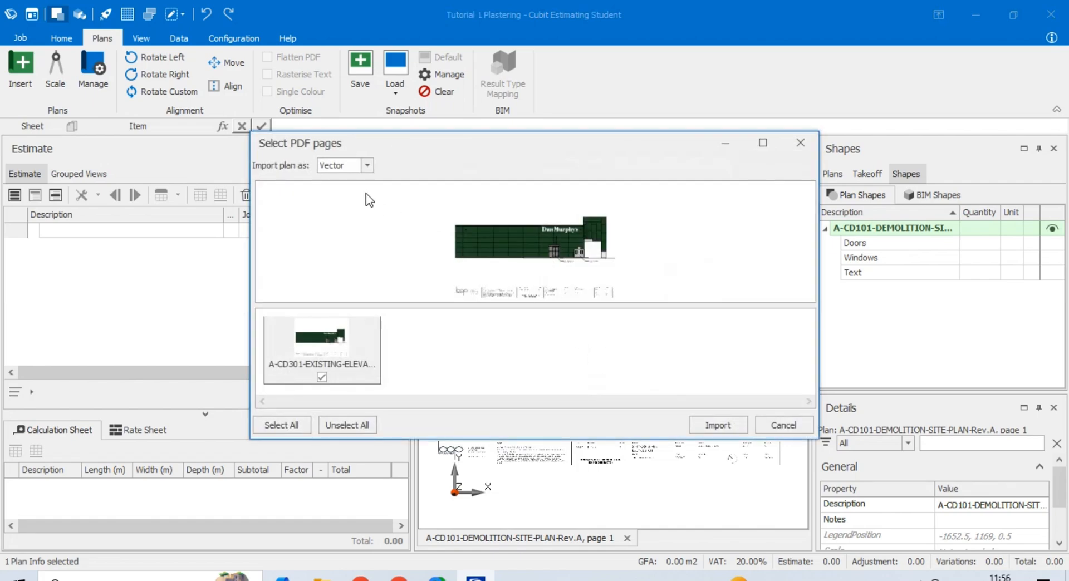
# Import the A-CD301 existing elevations and A-CD302 proposed elevations pages as Raster plans
pyautogui.click(365, 165)
pyautogui.click(327, 191)
pyautogui.click(703, 425)
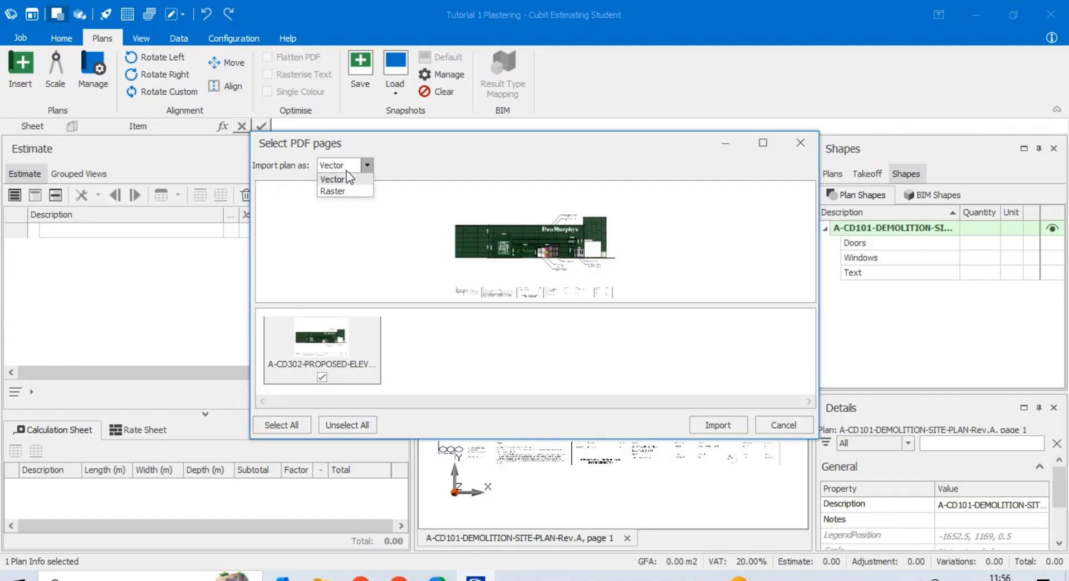
pyautogui.click(334, 191)
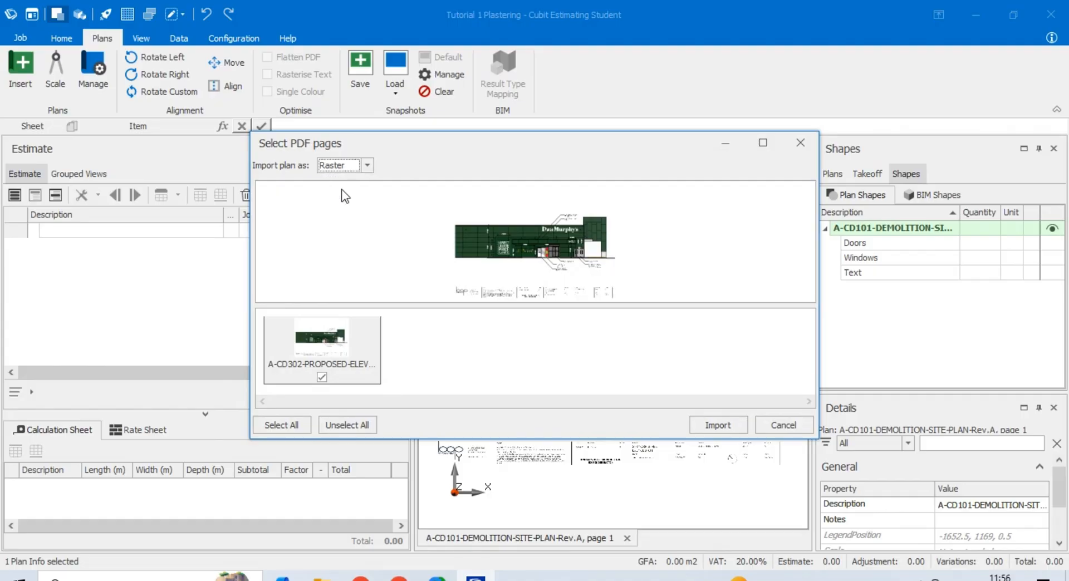
pyautogui.click(733, 425)
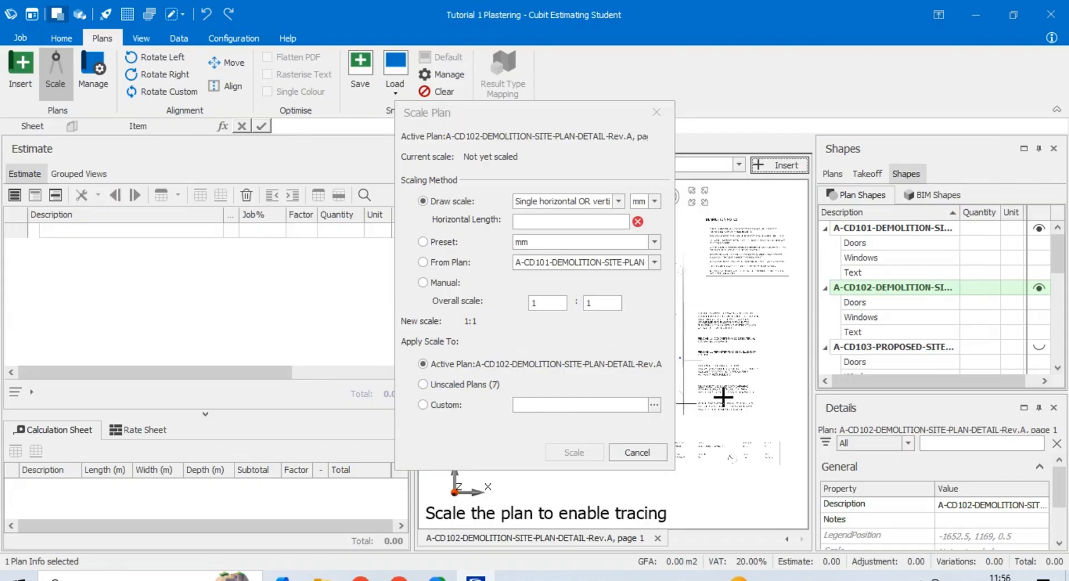
# Move the Scale Plan dialog off the A-CD102 demolition site plan detail and examine its title block for the drawing scale
pyautogui.moveTo(535, 112); pyautogui.dragTo(290, 113)
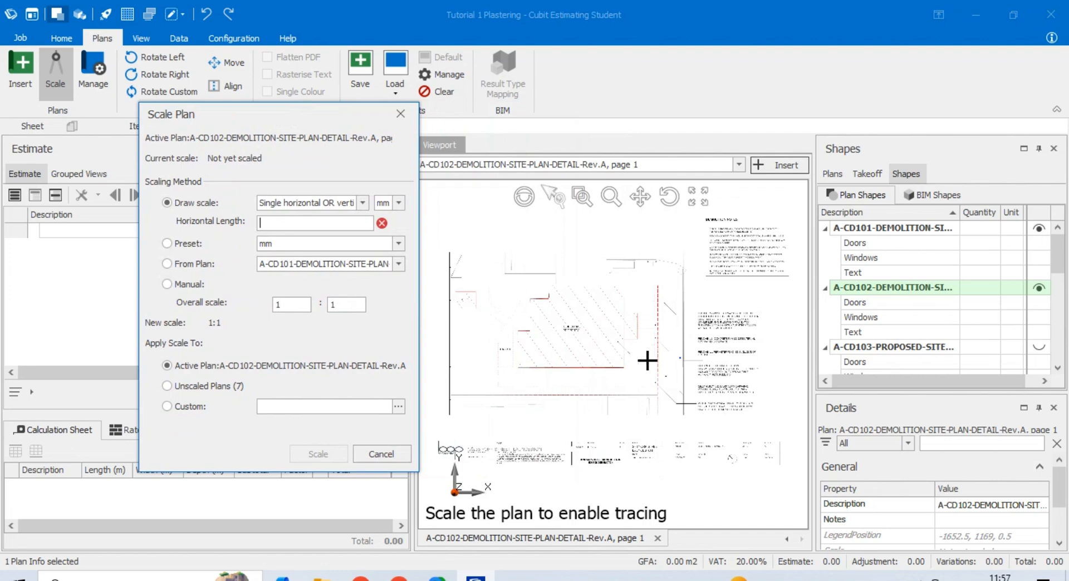
pyautogui.scroll(4, 647, 361)
pyautogui.scroll(-3, 533, 317)
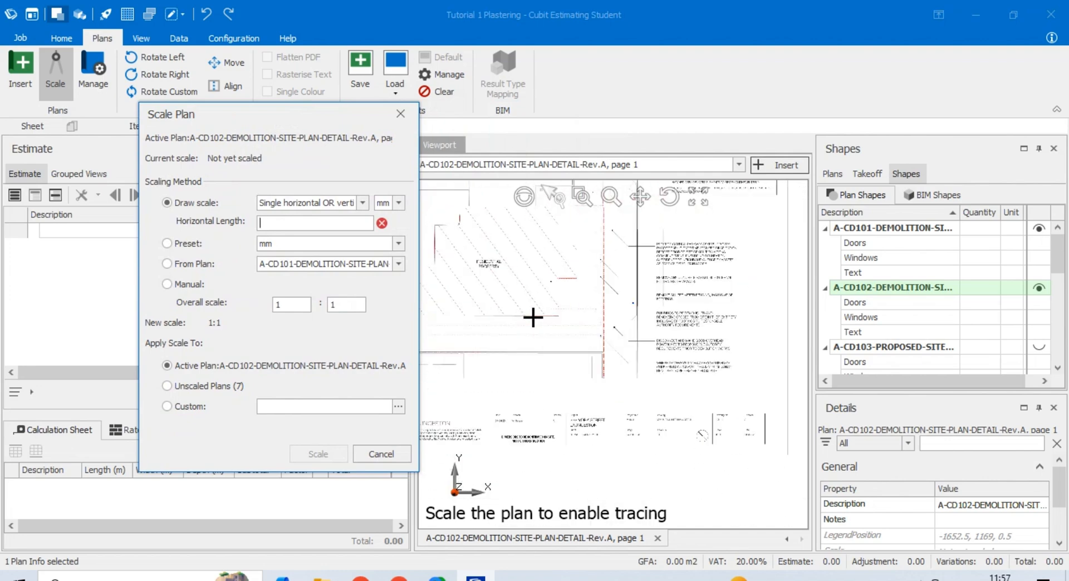
pyautogui.scroll(3, 694, 440)
pyautogui.scroll(-3, 620, 460)
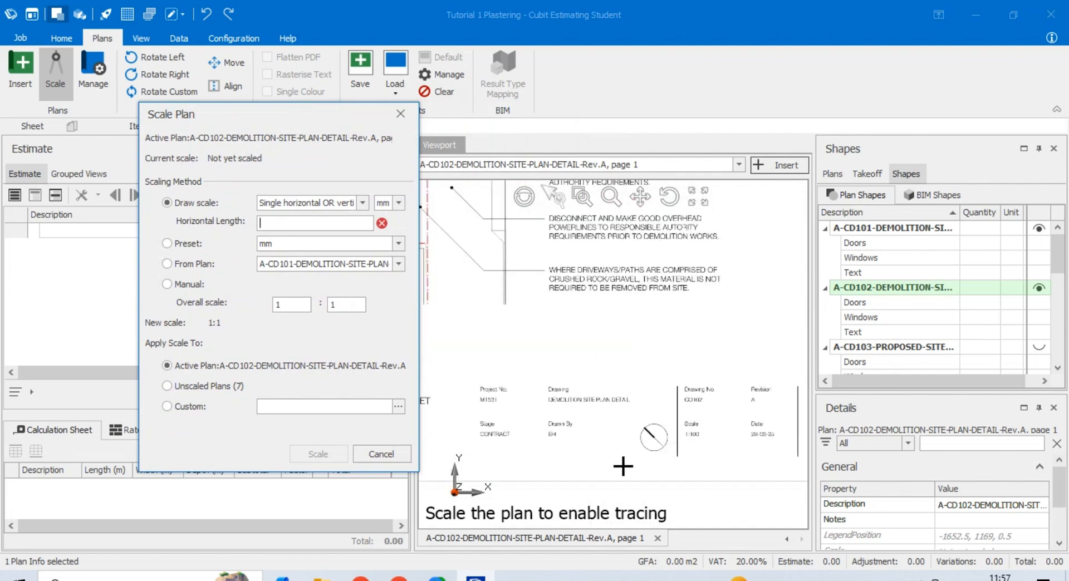
pyautogui.scroll(2, 584, 349)
pyautogui.scroll(3, 566, 286)
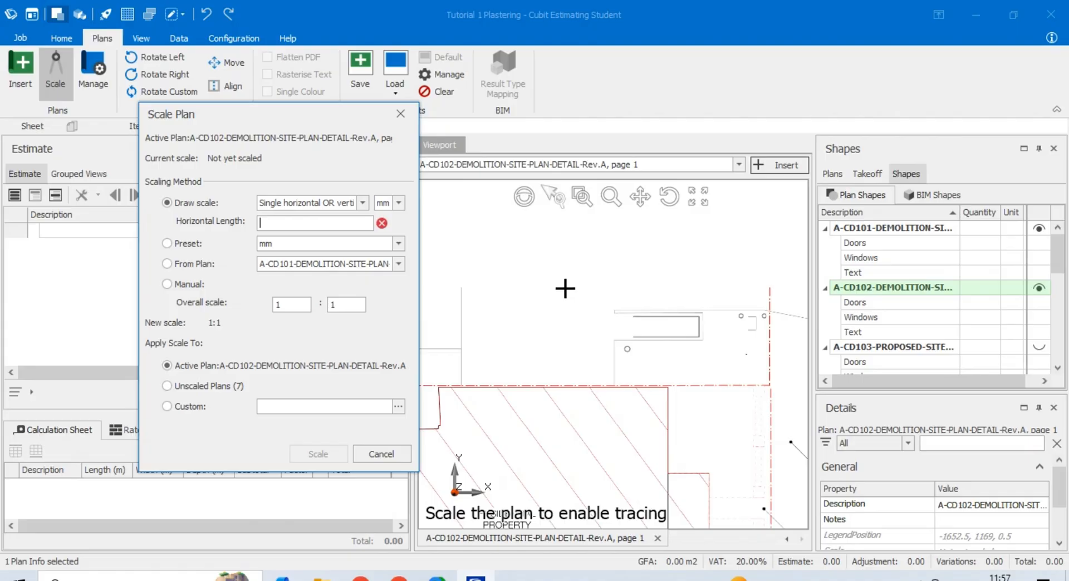
pyautogui.scroll(-4, 607, 282)
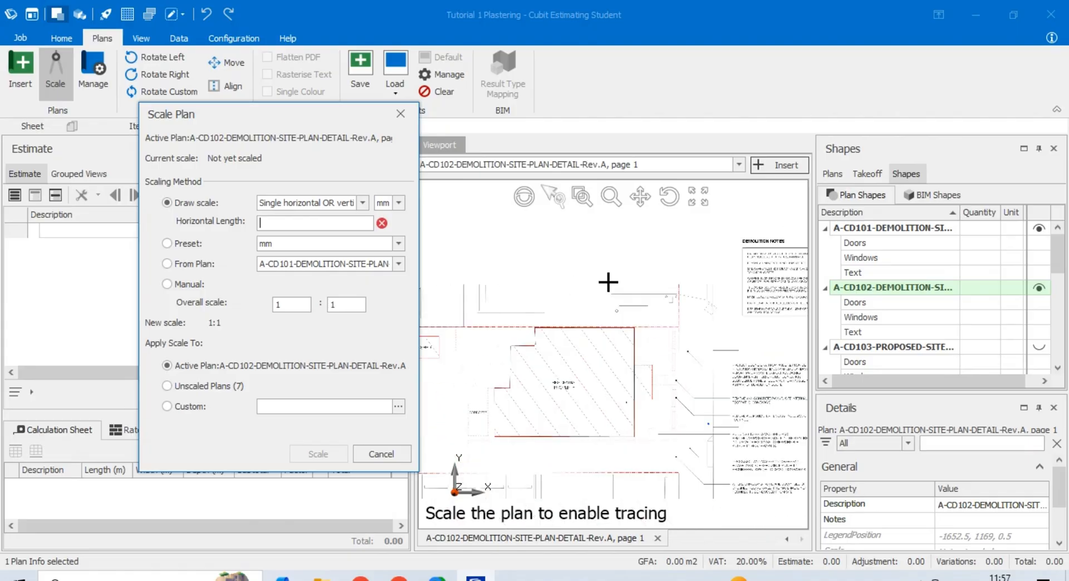
pyautogui.scroll(3, 709, 436)
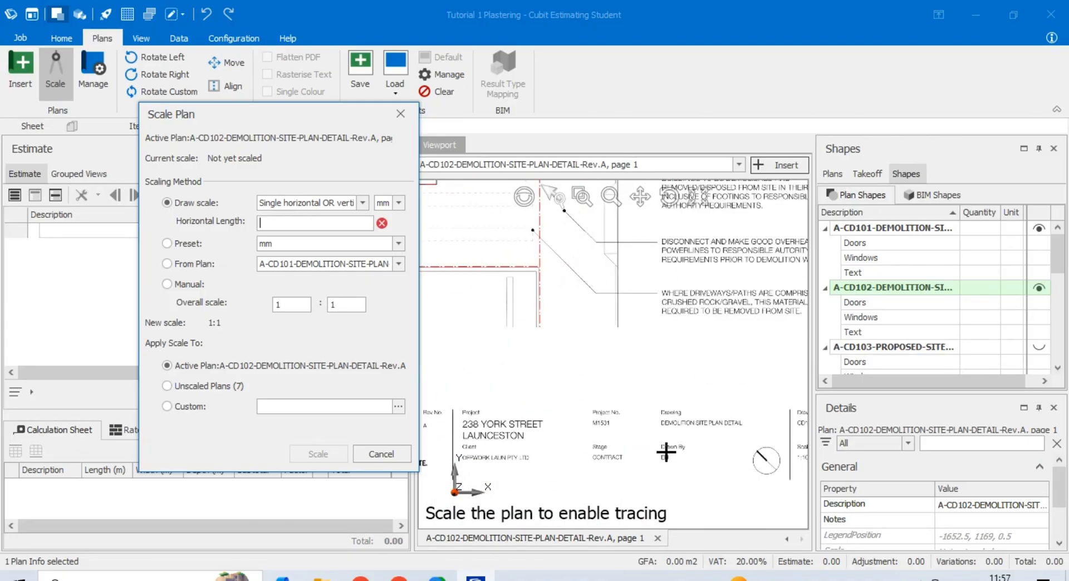
pyautogui.scroll(1, 652, 460)
pyautogui.scroll(-1, 652, 460)
pyautogui.scroll(2, 770, 438)
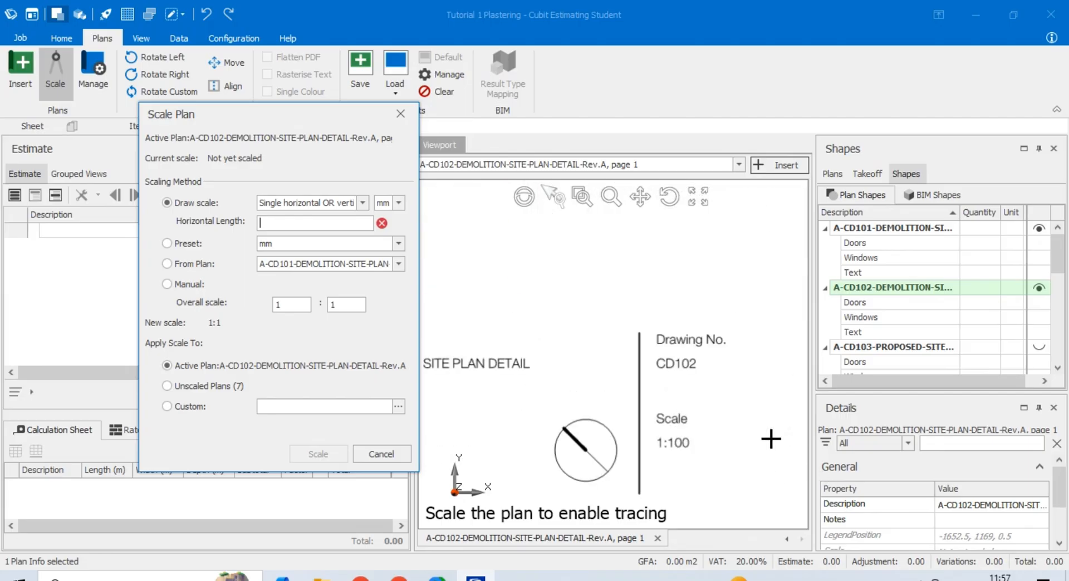
# Scale the active A-CD102 demolition site plan detail manually with an overall scale of 1:100
pyautogui.click(355, 305)
pyautogui.write('100')
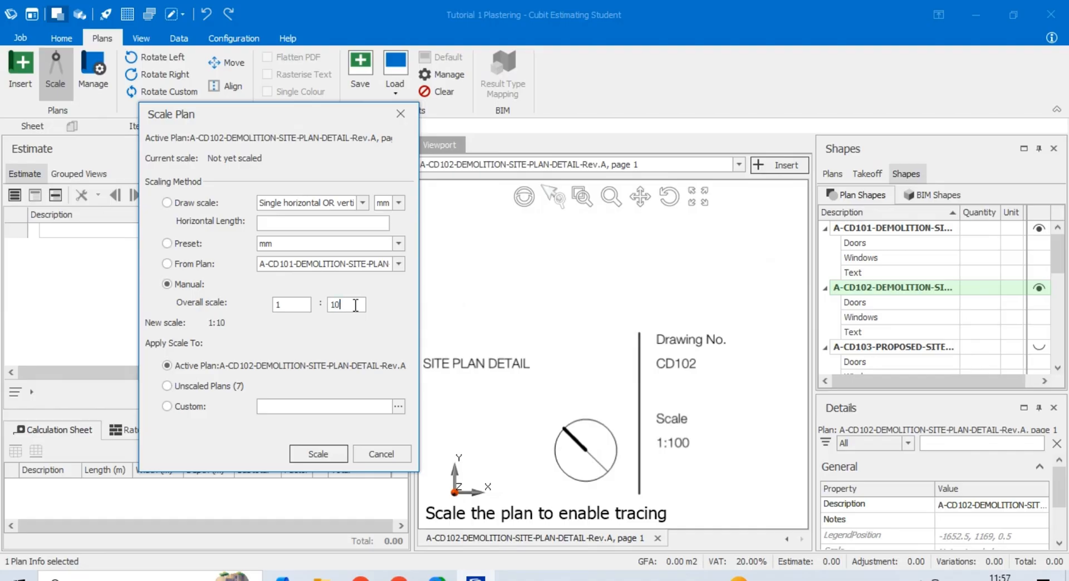
pyautogui.click(332, 456)
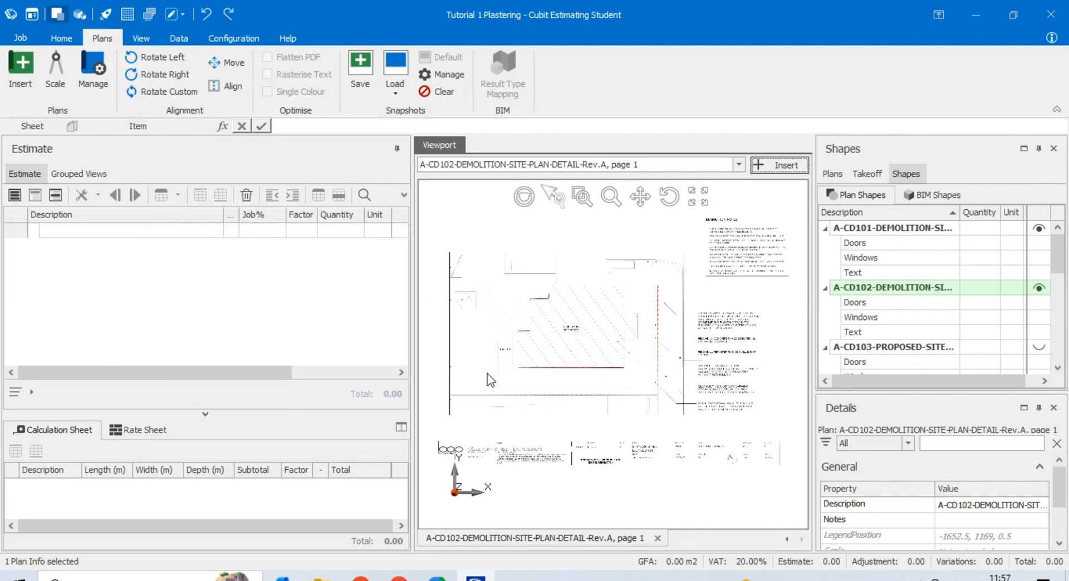
# Show the A-CD103 proposed site plan in the viewport and move its Scale Plan dialog clear of the drawing
pyautogui.click(739, 165)
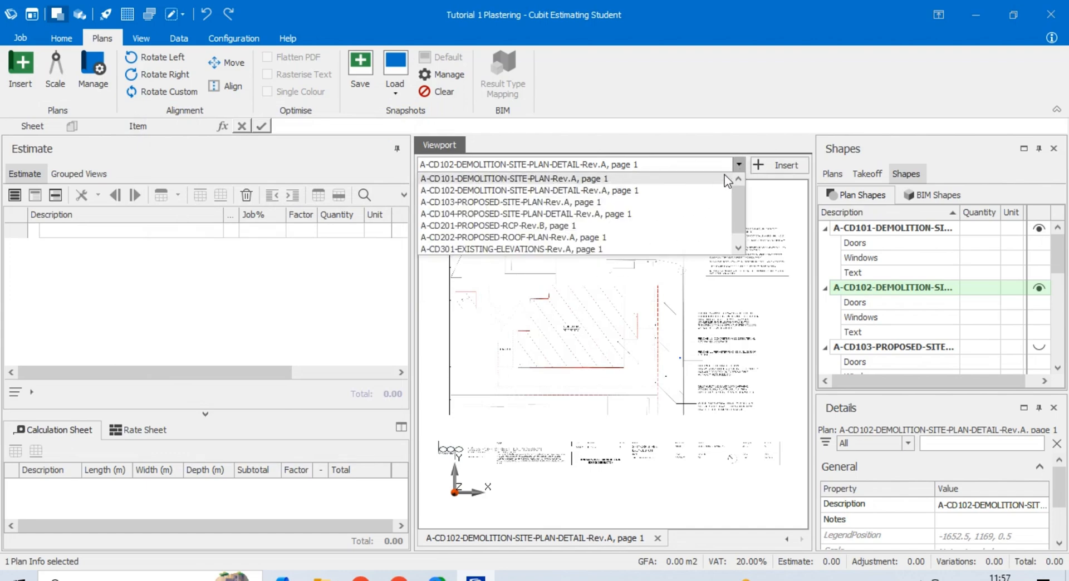
pyautogui.click(575, 201)
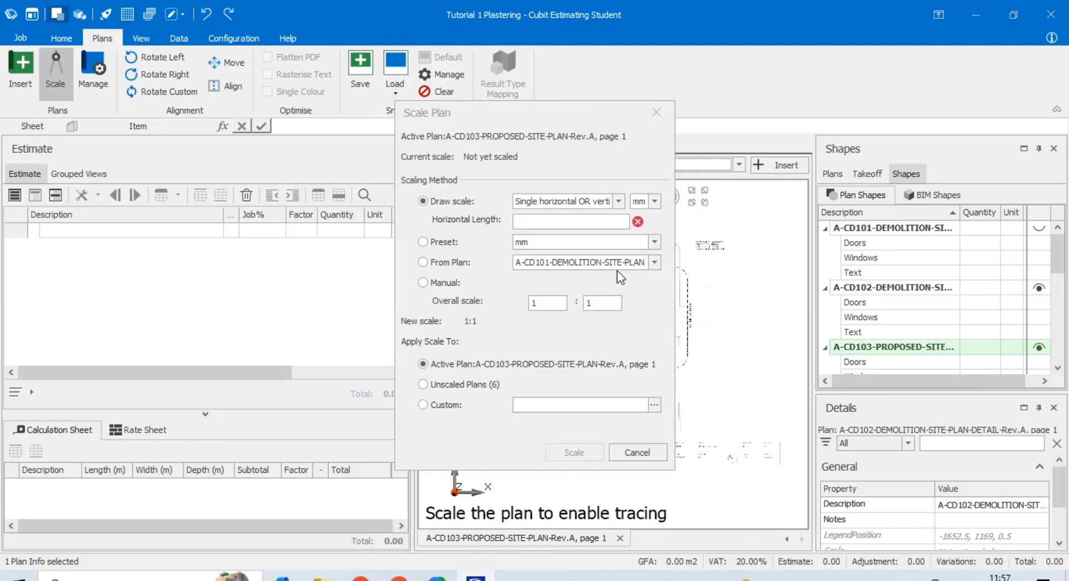
pyautogui.moveTo(539, 123); pyautogui.dragTo(289, 97)
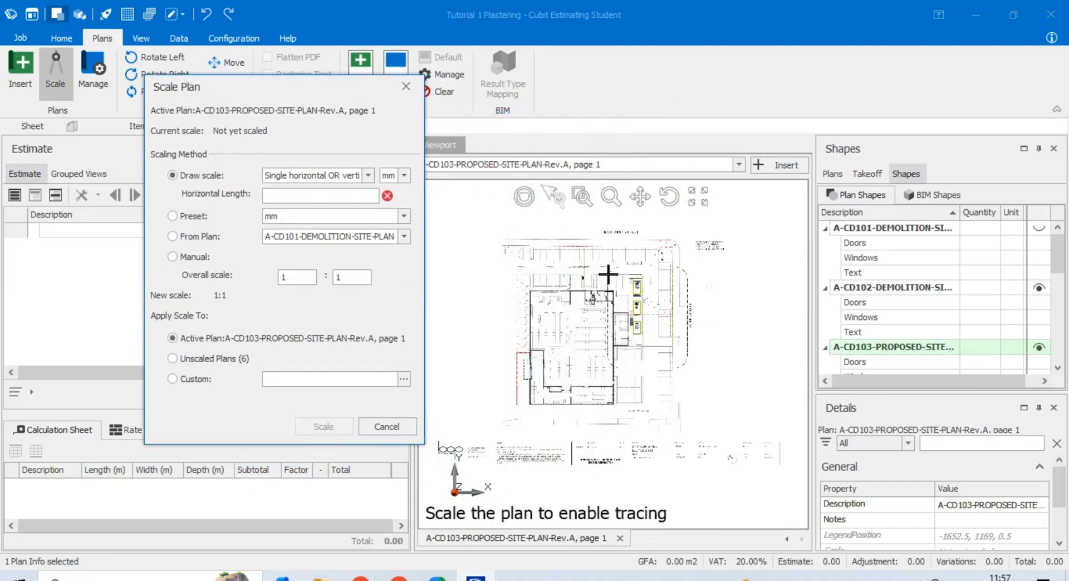
# Examine the A-CD103 proposed site plan's title block and drawing for a stated scale or a dimension usable for scaling
pyautogui.scroll(6, 764, 458)
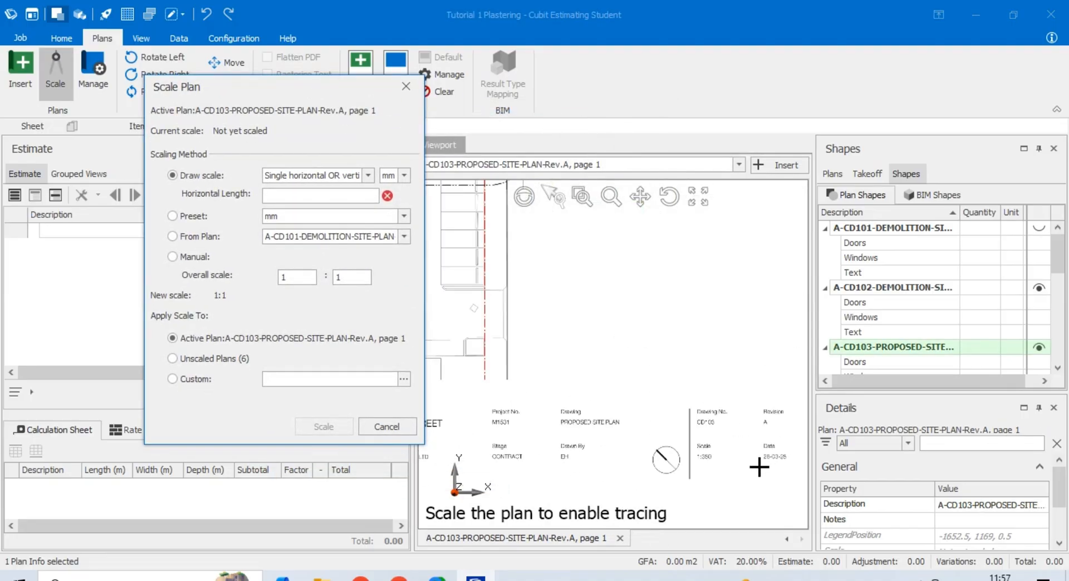
pyautogui.scroll(-3, 713, 381)
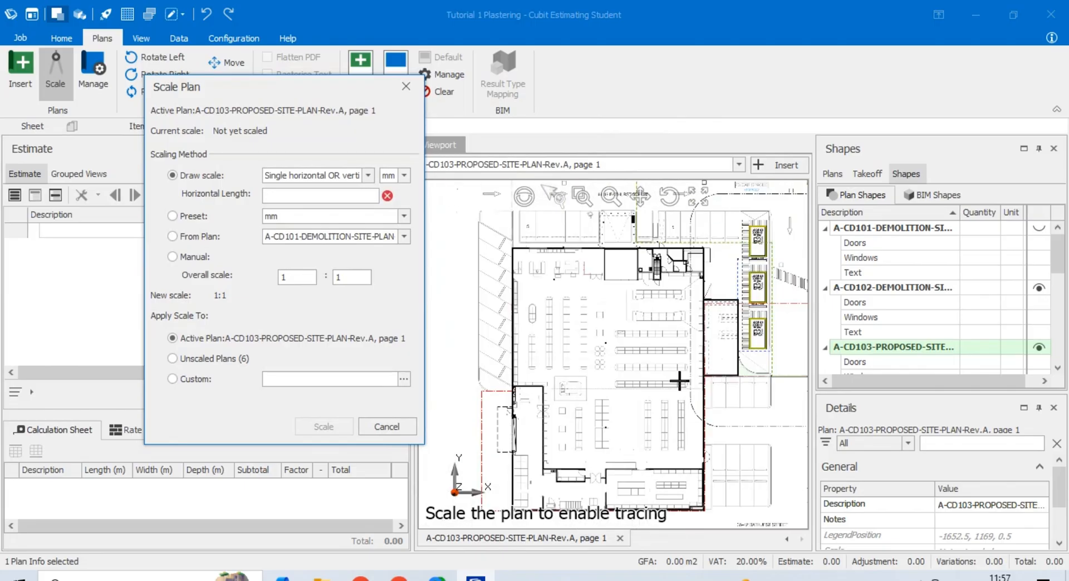
pyautogui.scroll(4, 506, 358)
pyautogui.scroll(-3, 517, 313)
pyautogui.scroll(3, 554, 425)
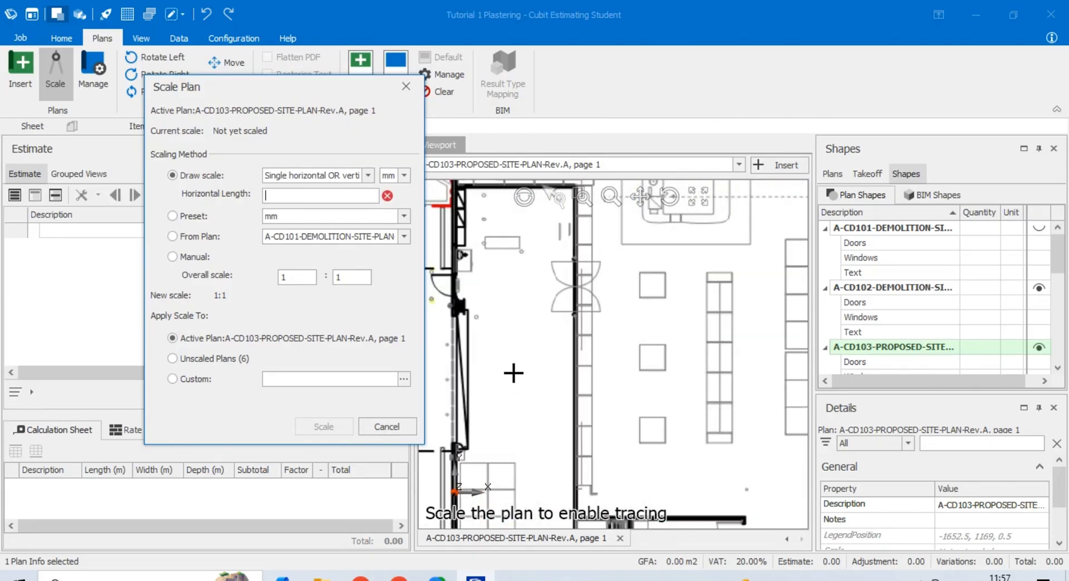
pyautogui.scroll(-3, 513, 373)
pyautogui.scroll(4, 729, 286)
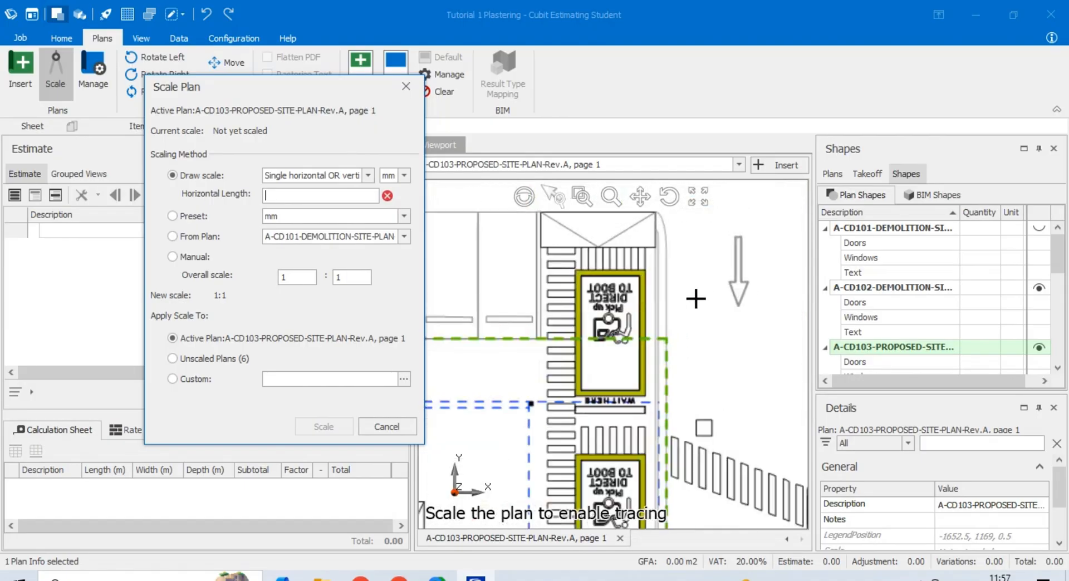
pyautogui.scroll(-3, 678, 354)
pyautogui.scroll(4, 718, 300)
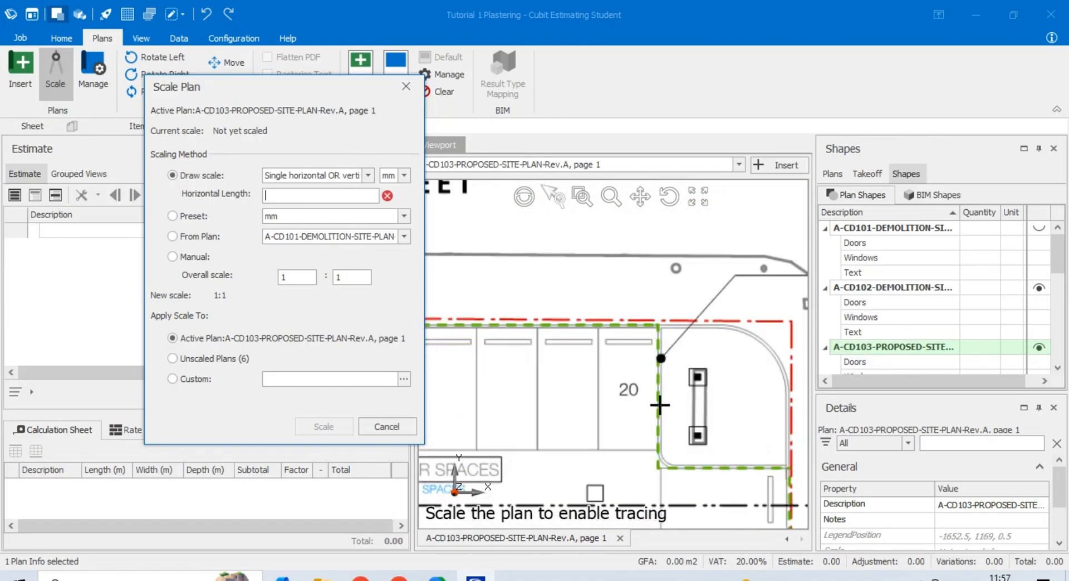
pyautogui.scroll(-2, 713, 312)
pyautogui.scroll(3, 696, 334)
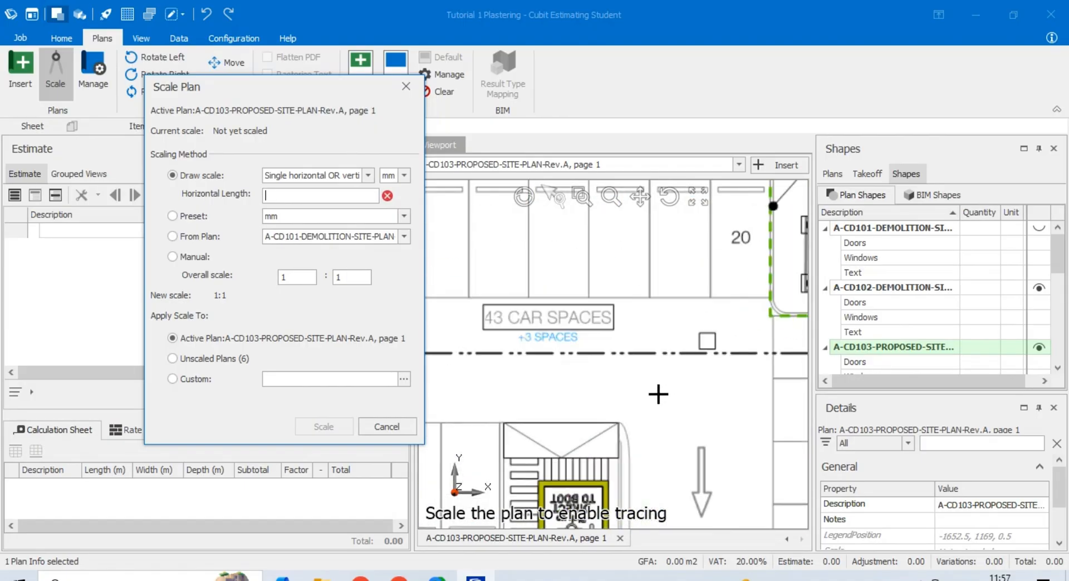
pyautogui.scroll(-4, 576, 312)
pyautogui.scroll(-3, 557, 283)
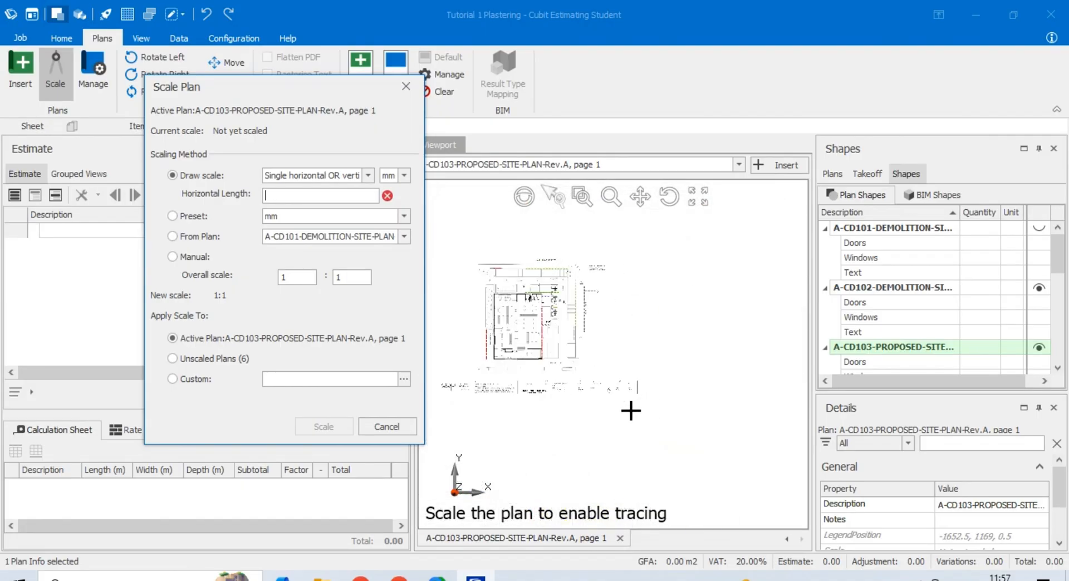
# Scale the active A-CD103 proposed site plan manually with an overall scale of 1:350
pyautogui.scroll(6, 632, 411)
pyautogui.click(347, 277)
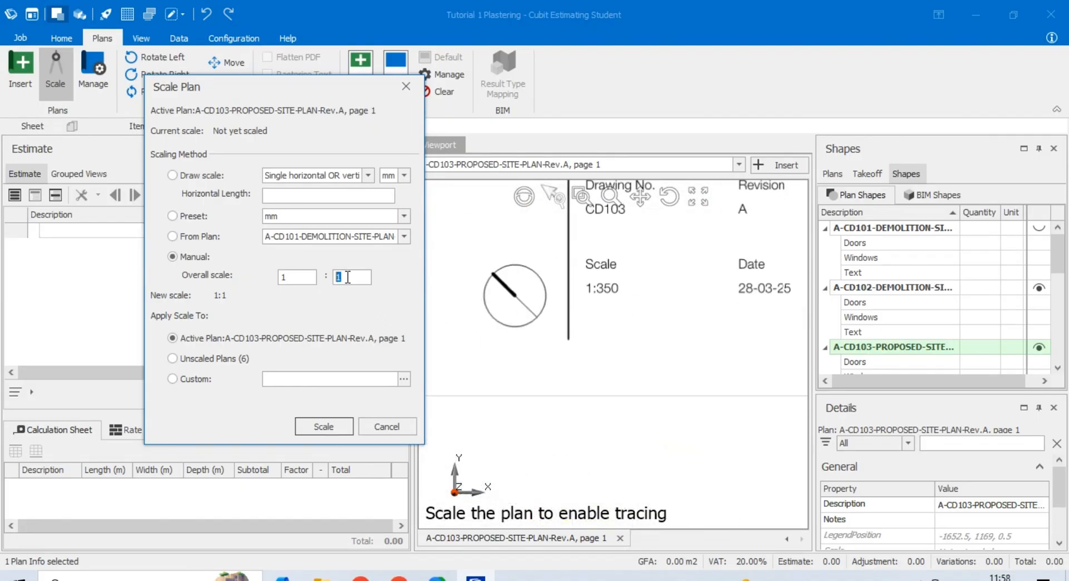
pyautogui.write('350')
pyautogui.click(336, 425)
# Show the A-CD104 proposed site plan detail in the viewport and move its Scale Plan dialog clear of the drawing
pyautogui.click(738, 164)
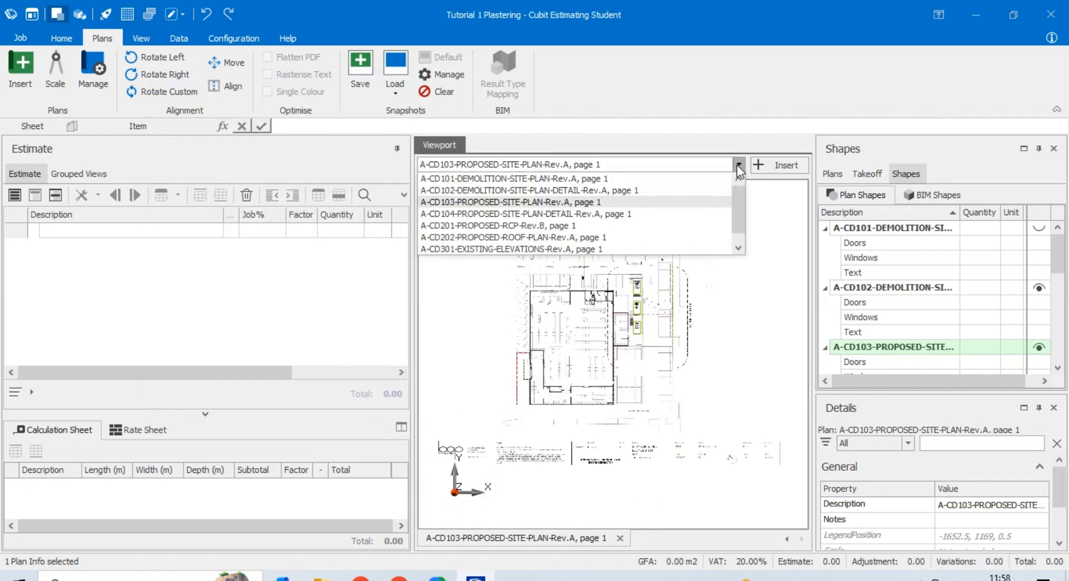
pyautogui.click(567, 213)
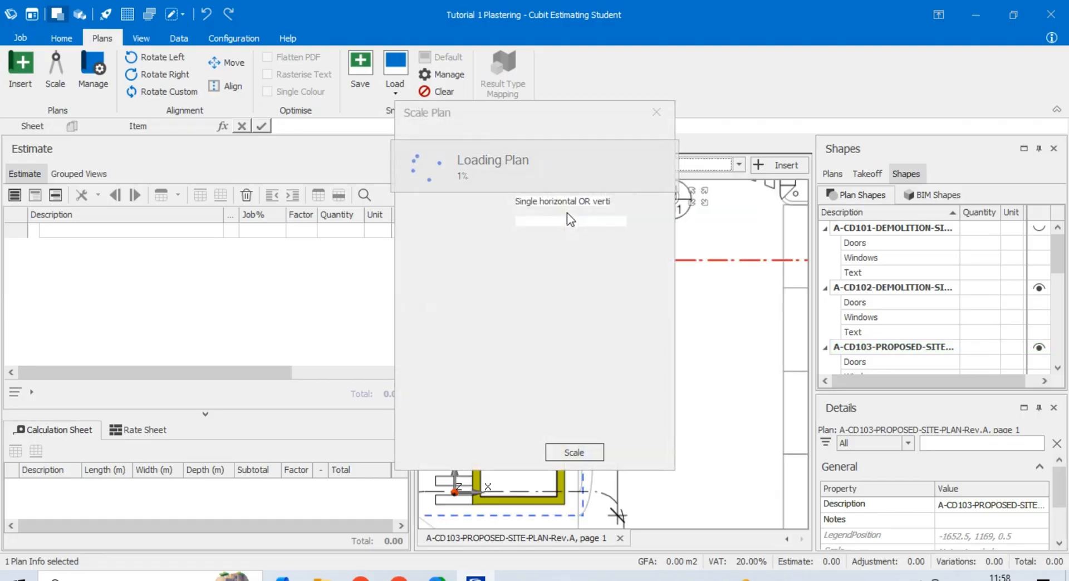
pyautogui.moveTo(561, 122); pyautogui.dragTo(335, 143)
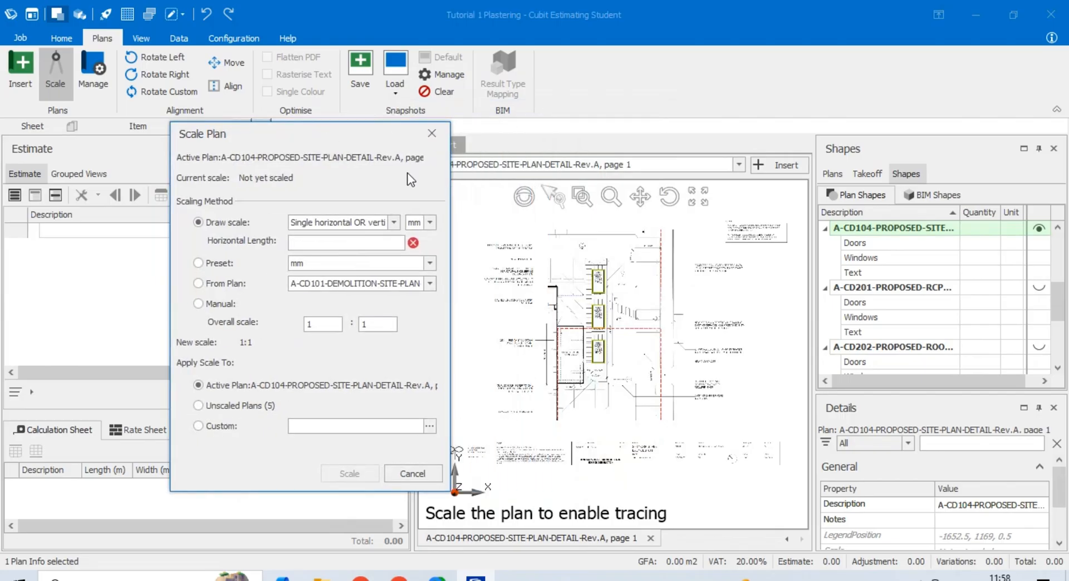
# Draw a horizontal scale line along the 1785 dimension beside the pick up room and set its length to 1785 mm
pyautogui.scroll(3, 541, 353)
pyautogui.scroll(-2, 538, 298)
pyautogui.scroll(3, 639, 362)
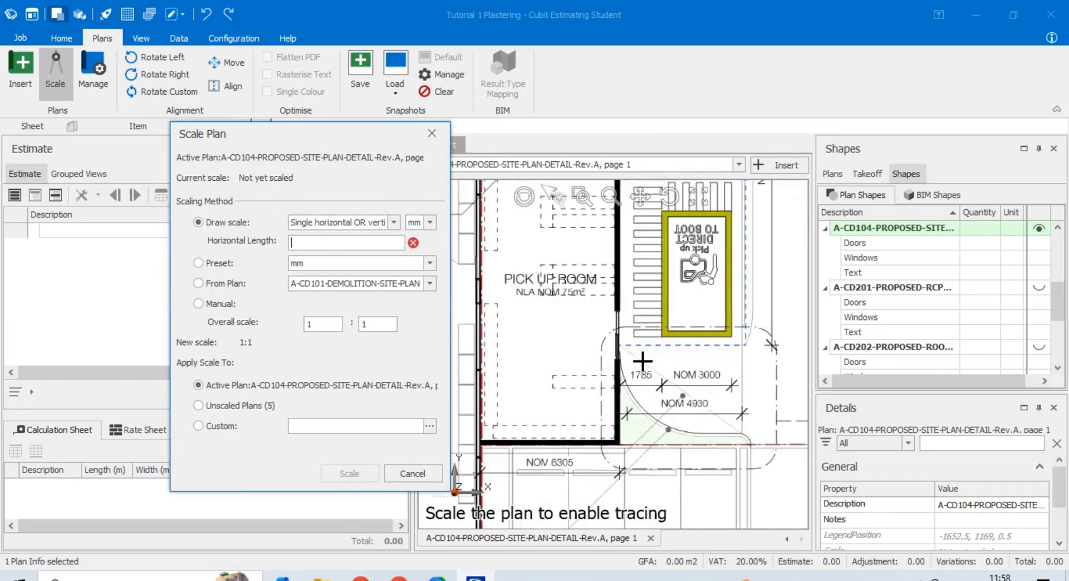
pyautogui.scroll(3, 666, 382)
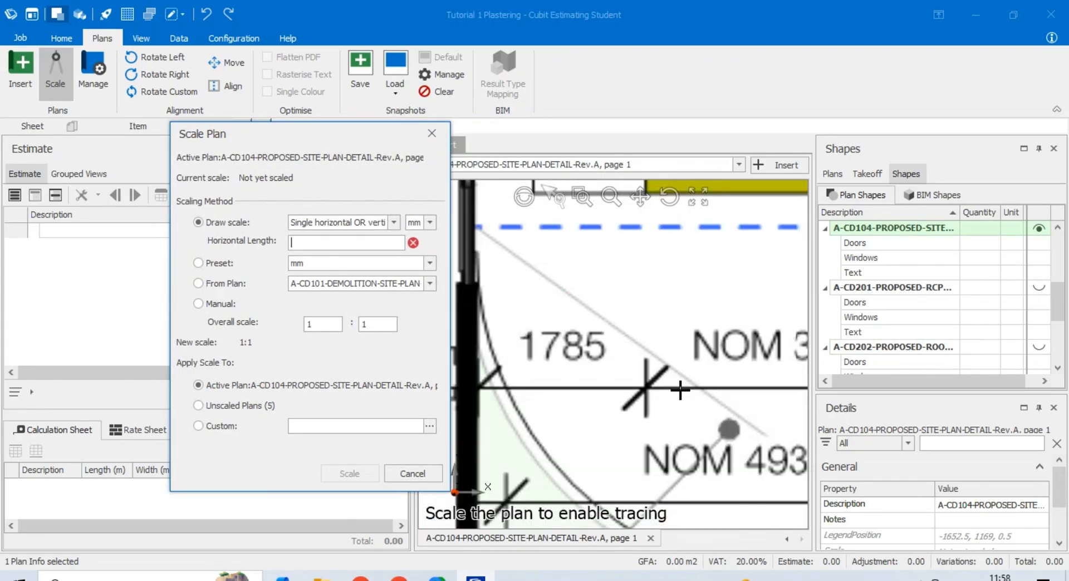
pyautogui.click(477, 386)
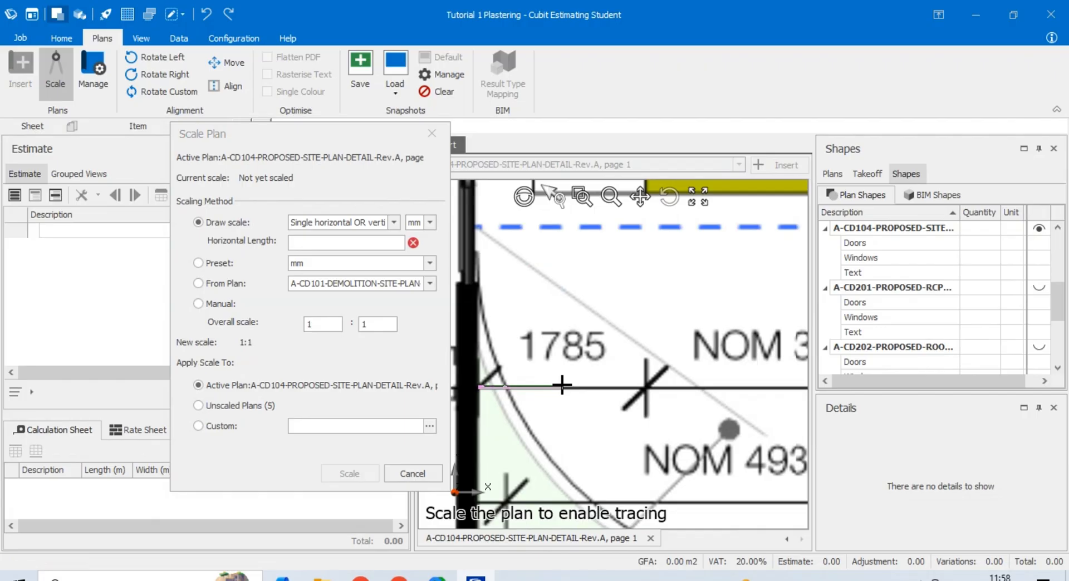
pyautogui.click(646, 388)
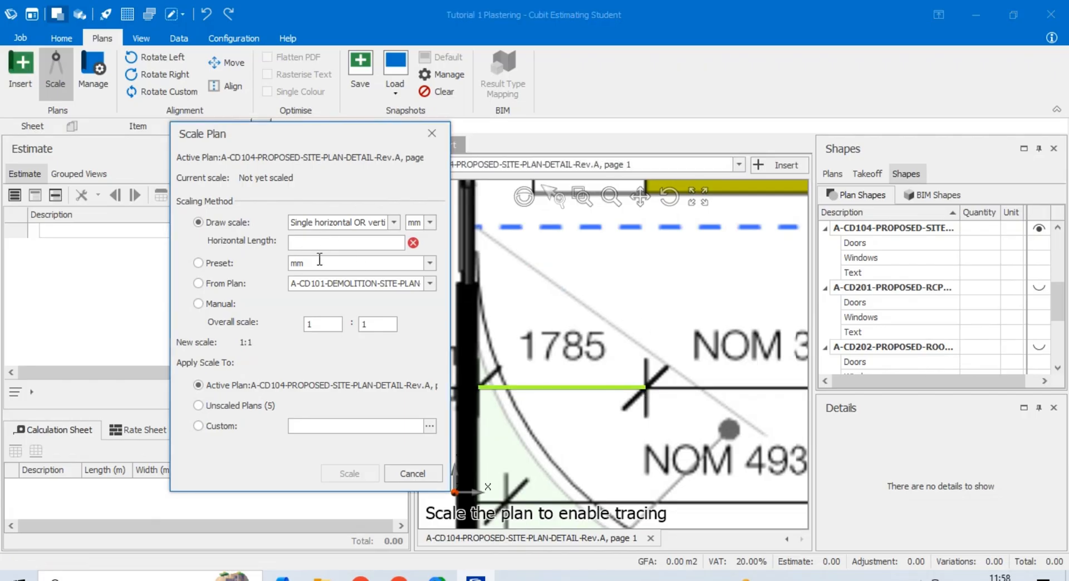
pyautogui.write('17')
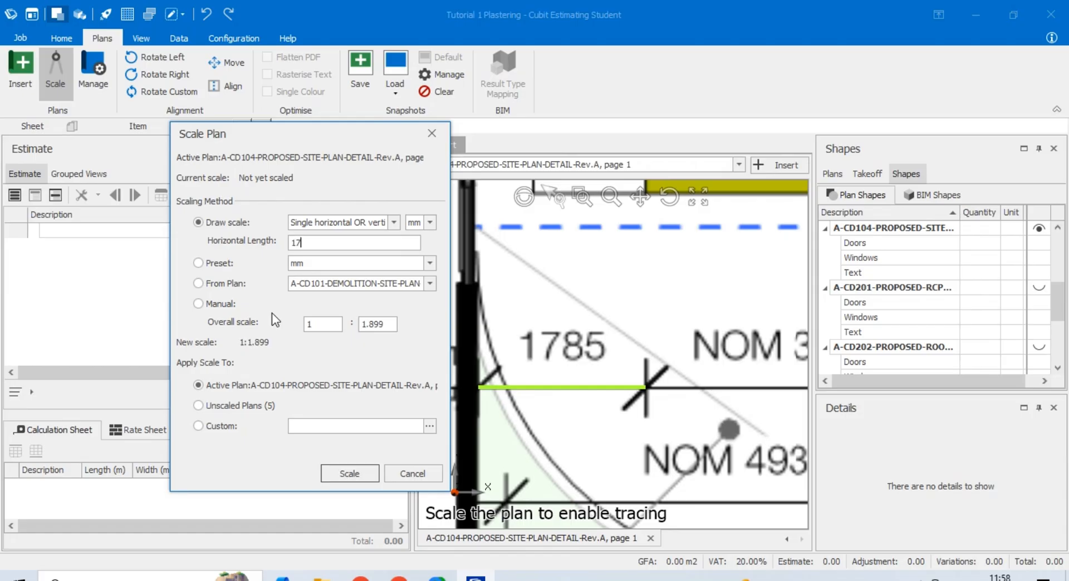
pyautogui.write('85')
# Check the A-CD104 title block scale and scale the active plan manually with an overall scale of 1:200
pyautogui.scroll(-3, 546, 311)
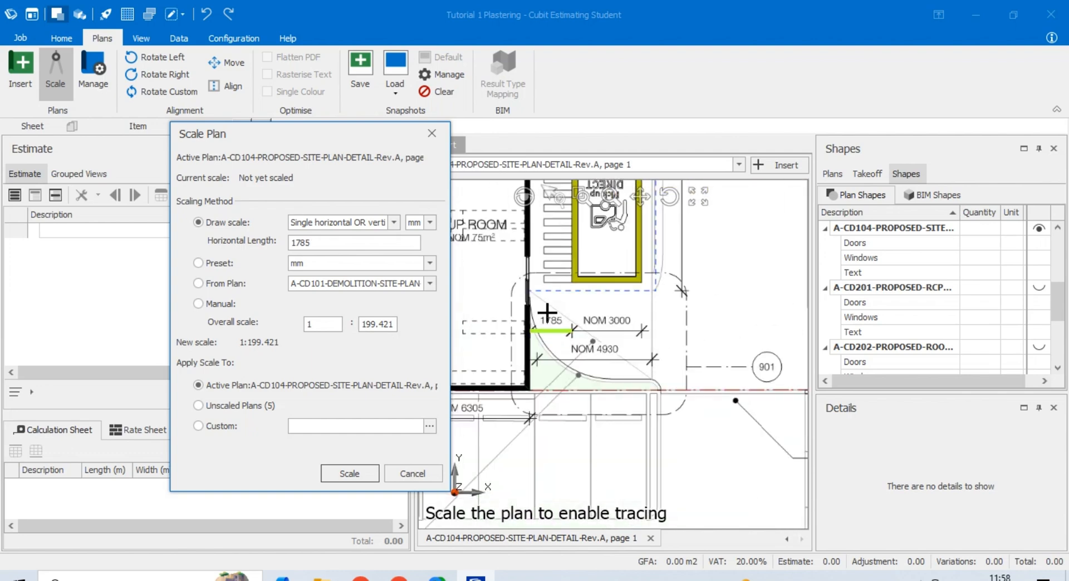
pyautogui.scroll(2, 541, 267)
pyautogui.scroll(3, 616, 317)
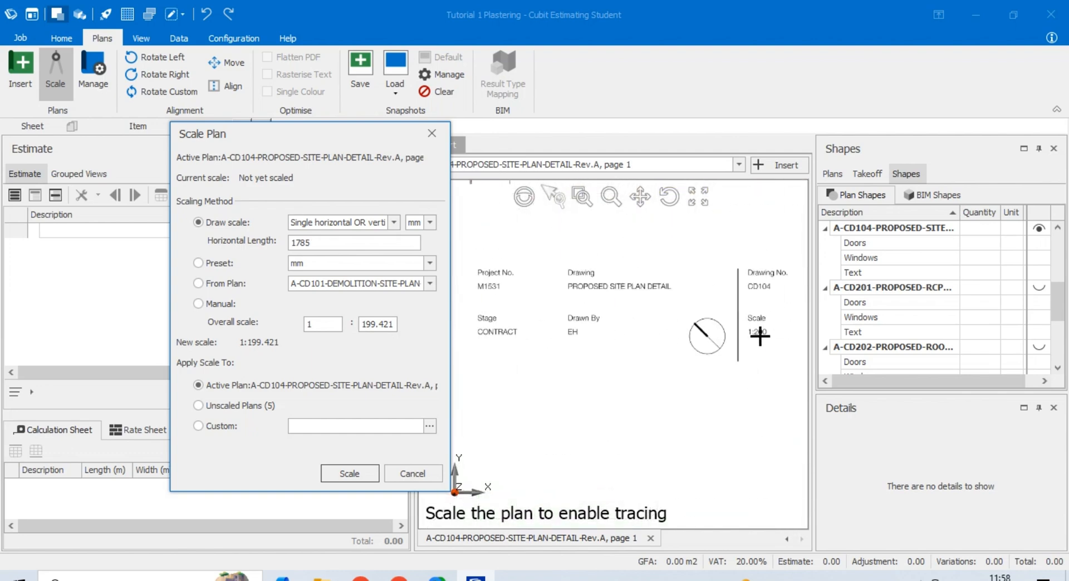
pyautogui.scroll(2, 753, 331)
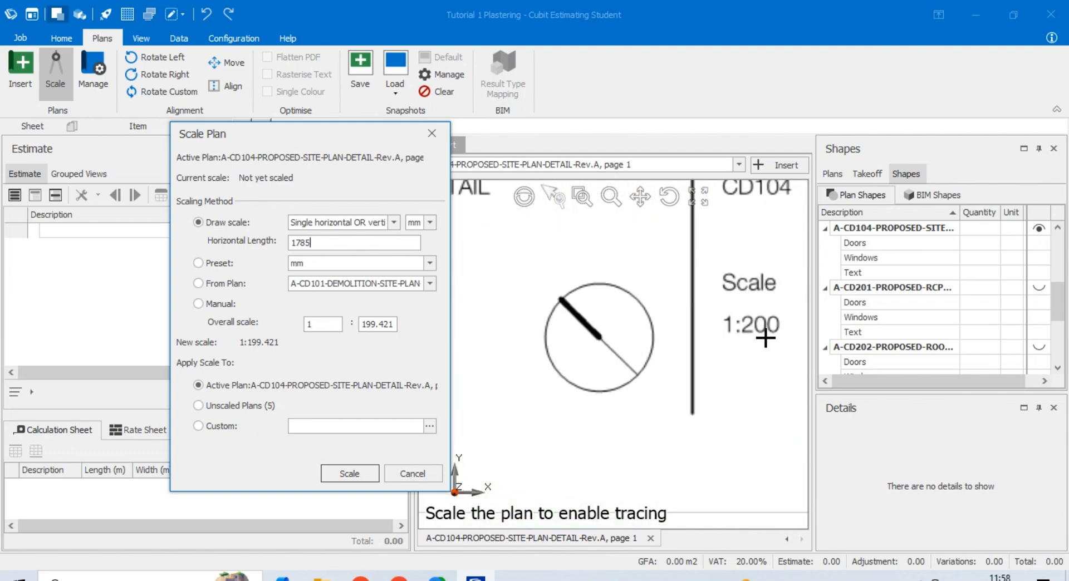
pyautogui.click(375, 322)
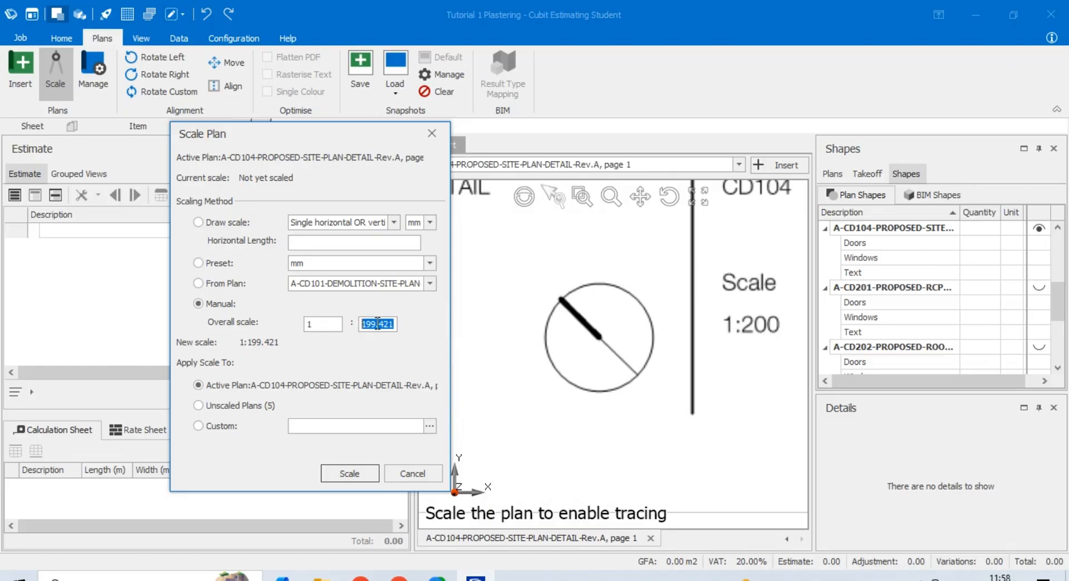
pyautogui.write('200')
pyautogui.click(371, 473)
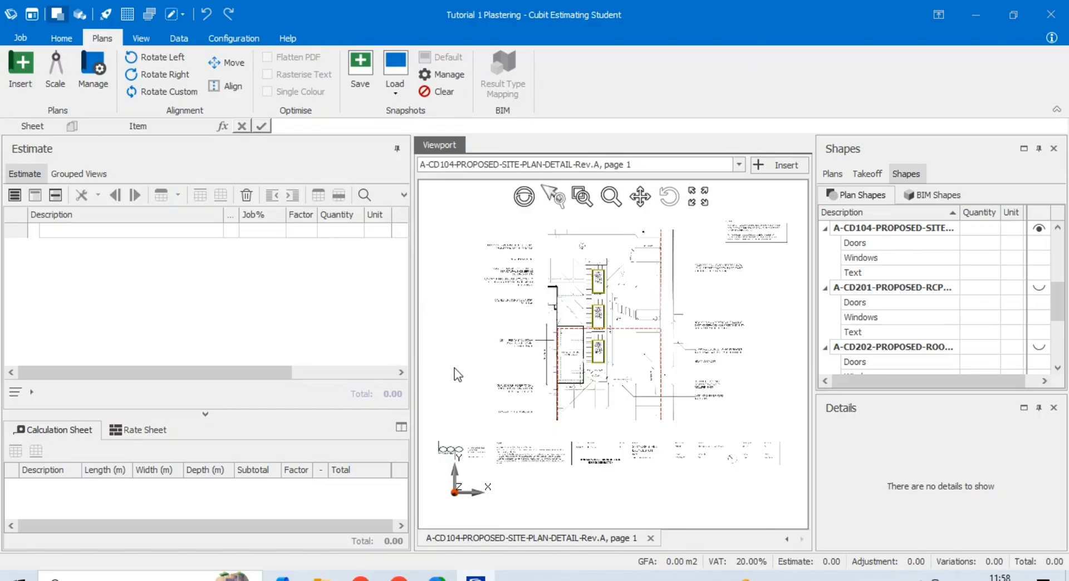
pyautogui.click(133, 577)
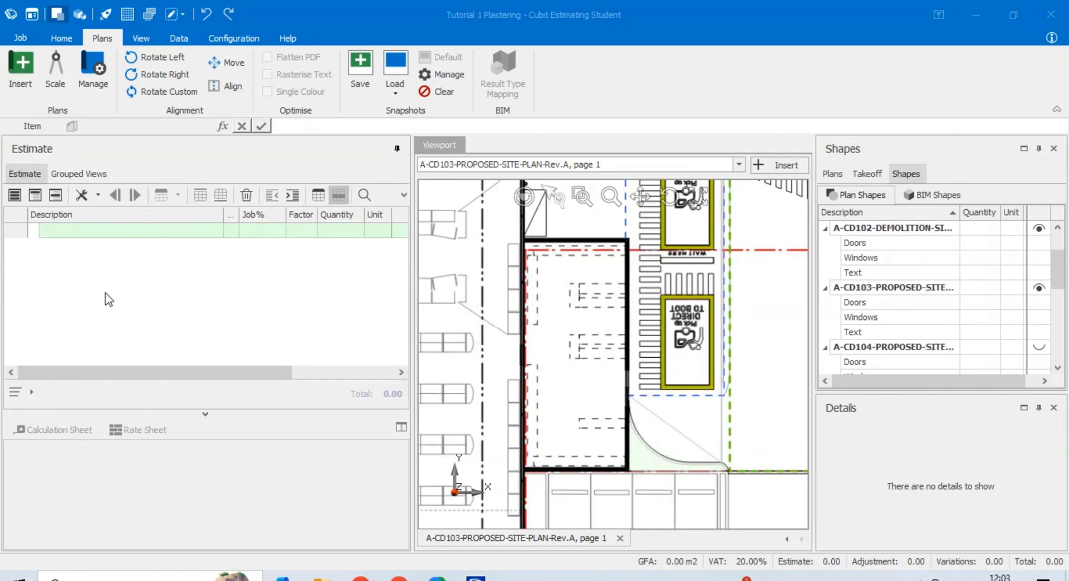
# Add a trade item described as "Test Length" in the first row of the estimate
pyautogui.click(117, 231)
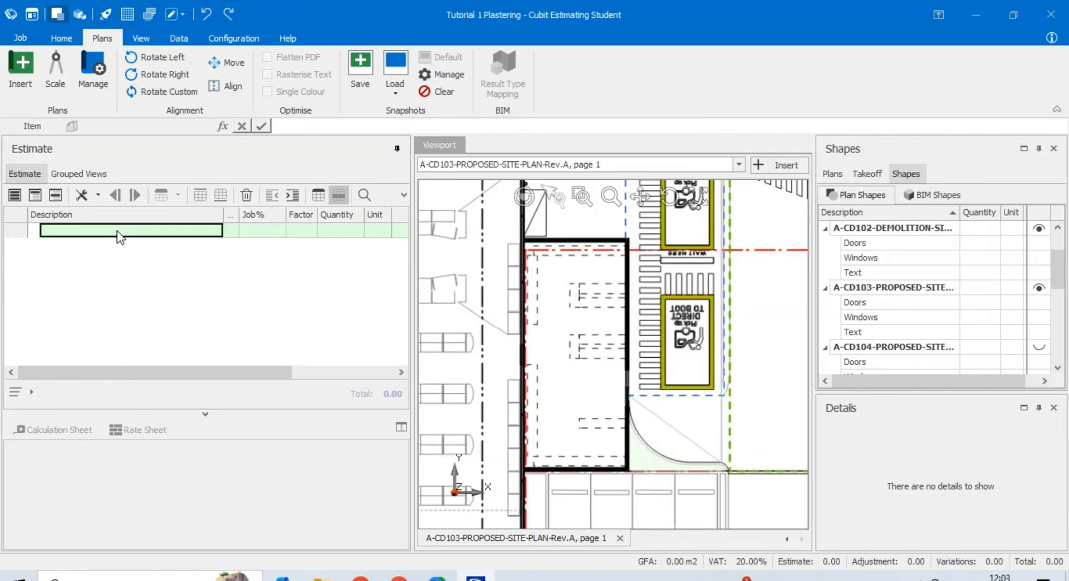
pyautogui.write('Test Length')
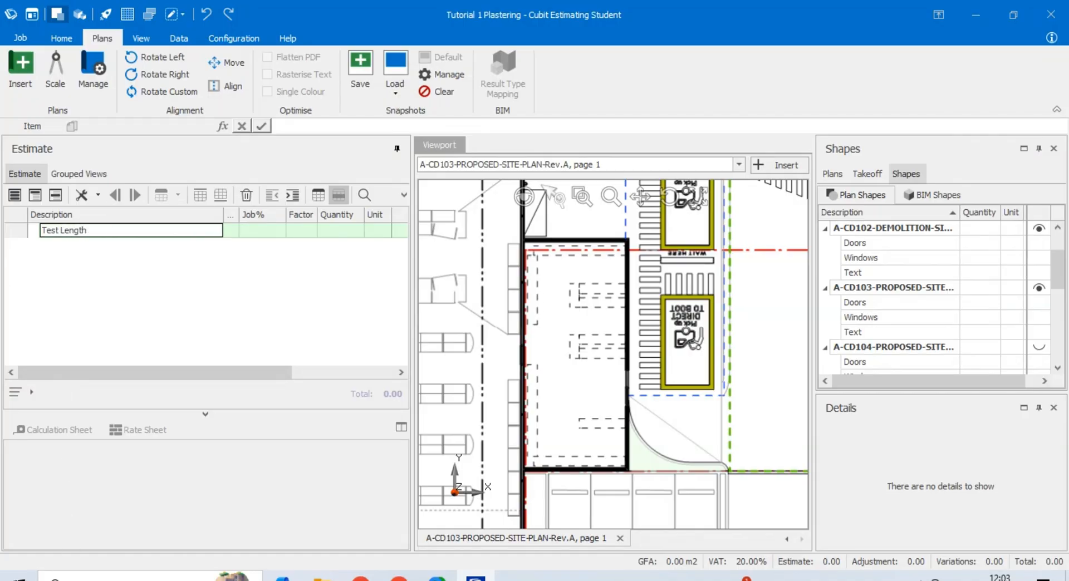
pyautogui.press('Return')
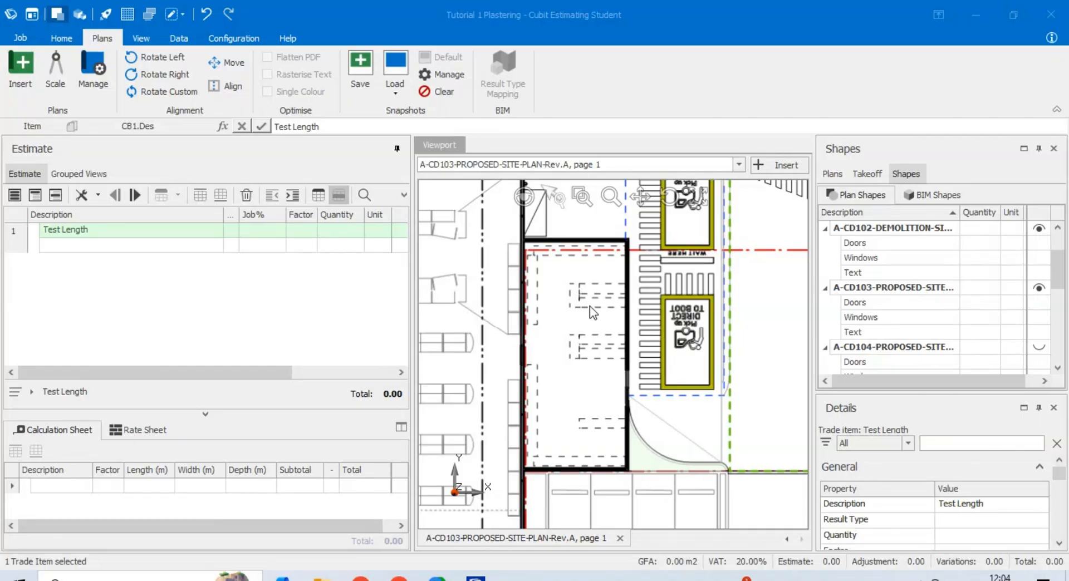
# Set the Test Length item's result type to Length, ready to trace the pick up room on the A-CD103 plan
pyautogui.scroll(4, 550, 473)
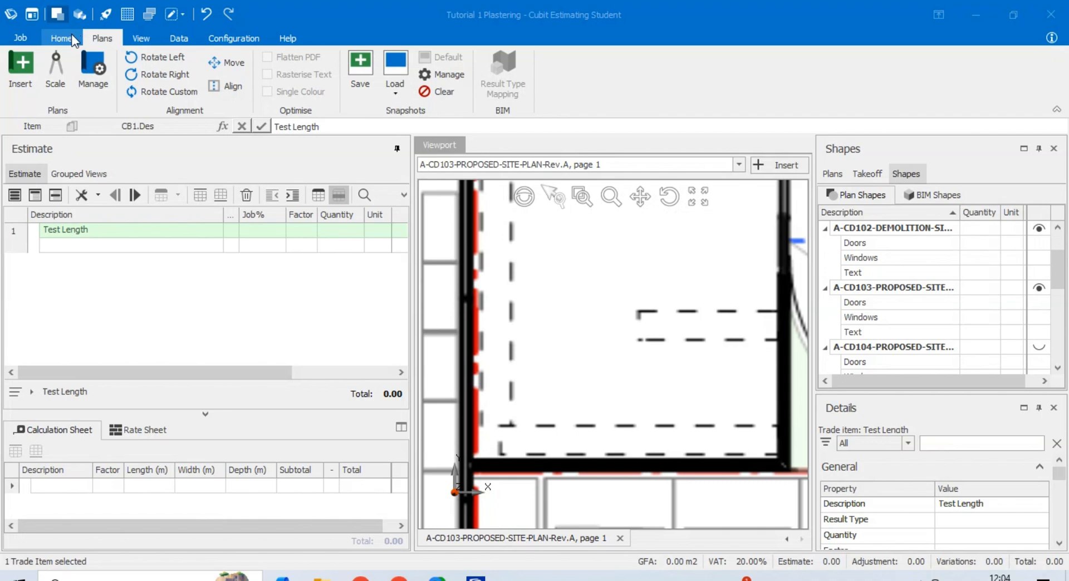
pyautogui.click(61, 39)
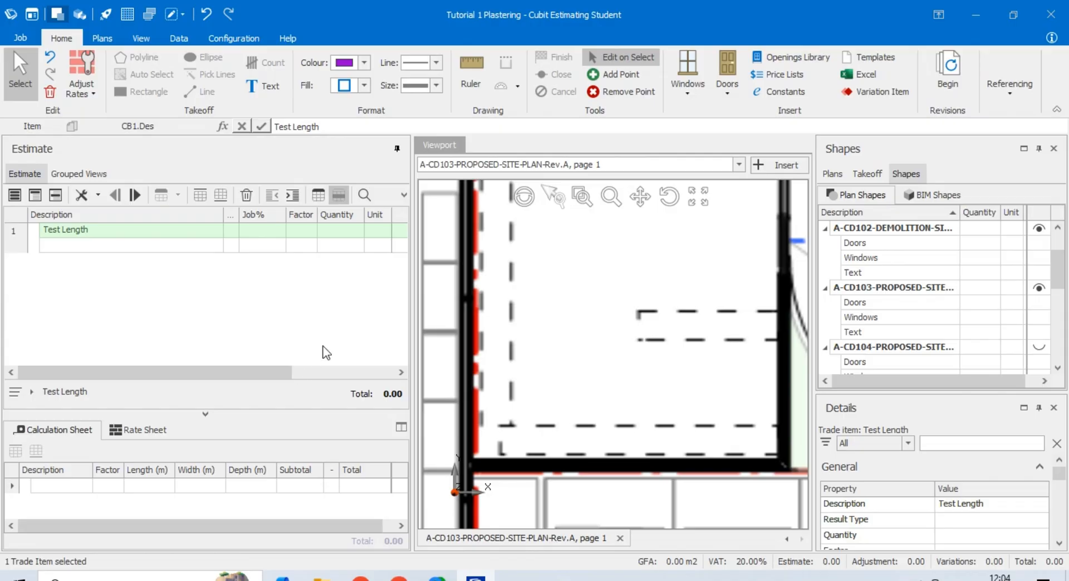
pyautogui.scroll(-2, 641, 482)
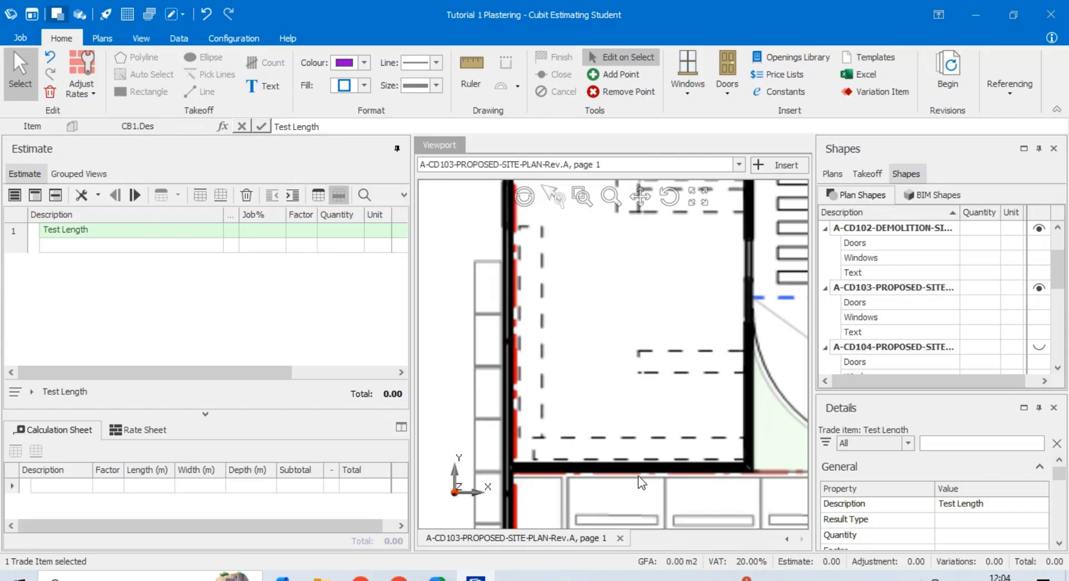
pyautogui.scroll(-2, 643, 446)
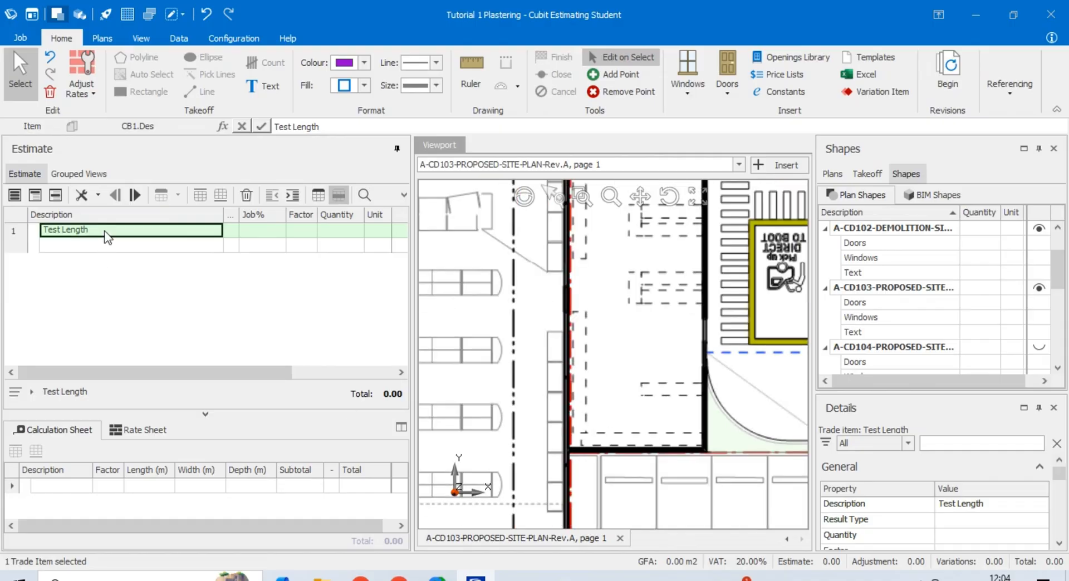
pyautogui.click(231, 230)
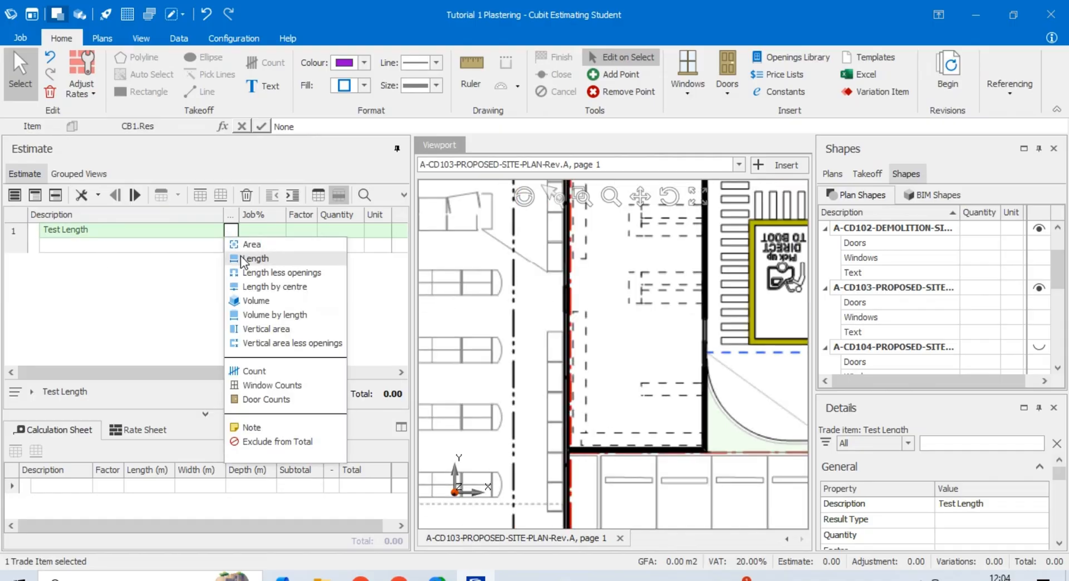
pyautogui.click(255, 259)
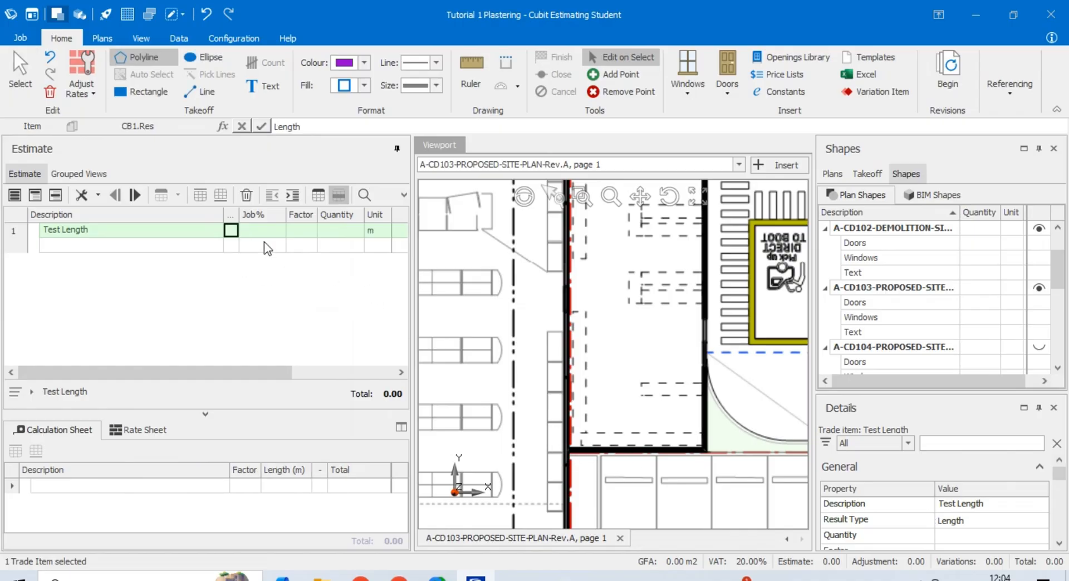
pyautogui.scroll(3, 561, 438)
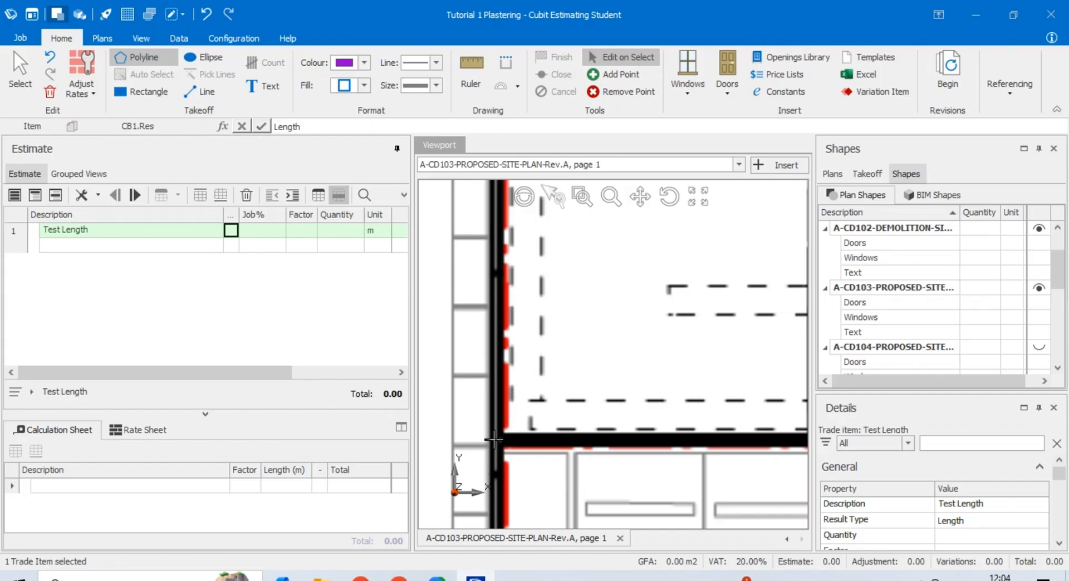
# Trace the pick up room wall facing the Direct to Boot bays with a polyline about 13.04 m long for Test Length
pyautogui.scroll(-3, 495, 435)
pyautogui.scroll(4, 579, 434)
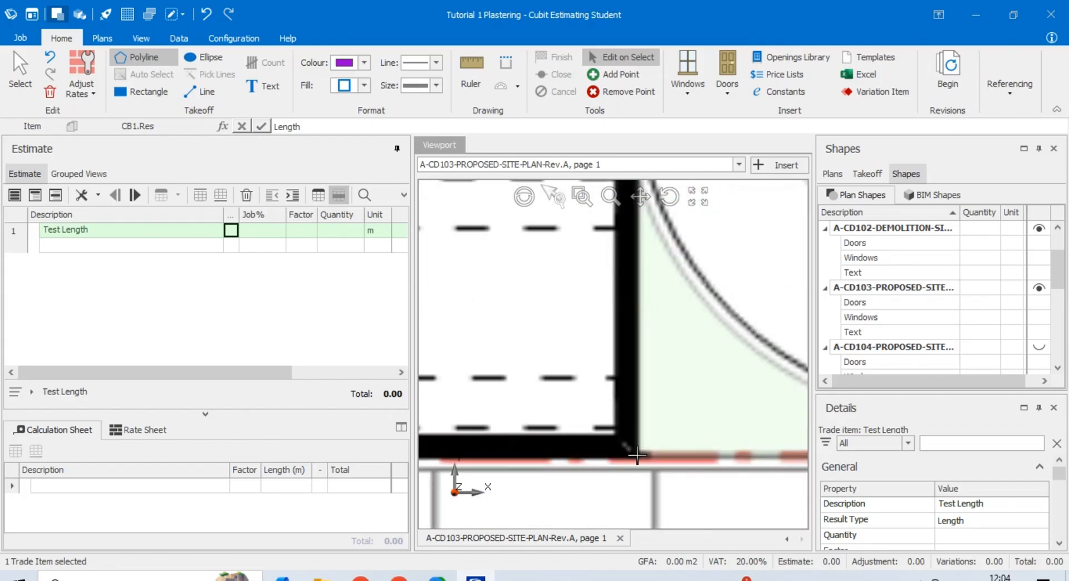
pyautogui.click(626, 448)
pyautogui.scroll(-3, 623, 457)
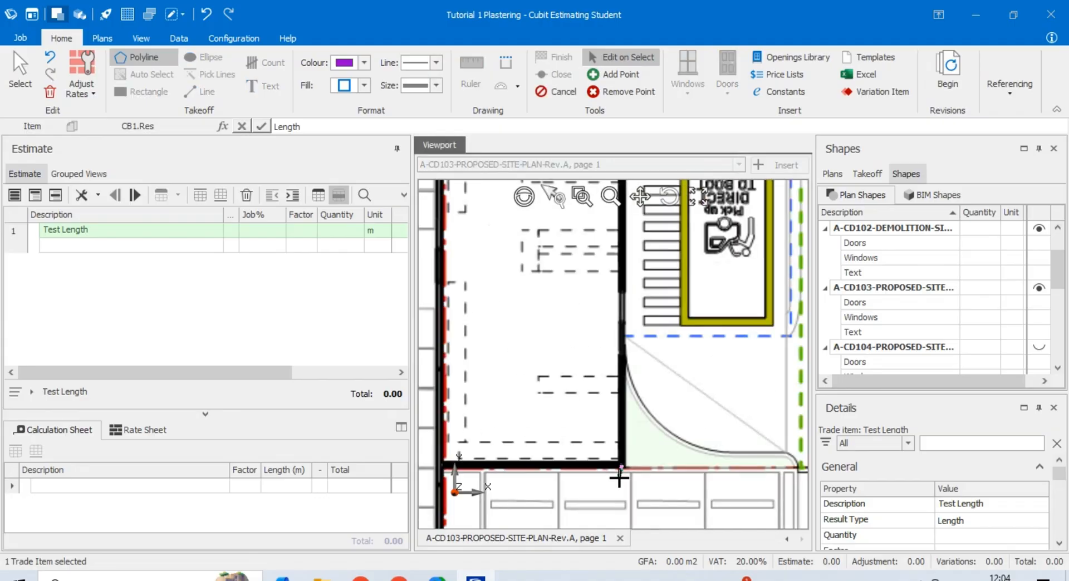
pyautogui.scroll(3, 621, 239)
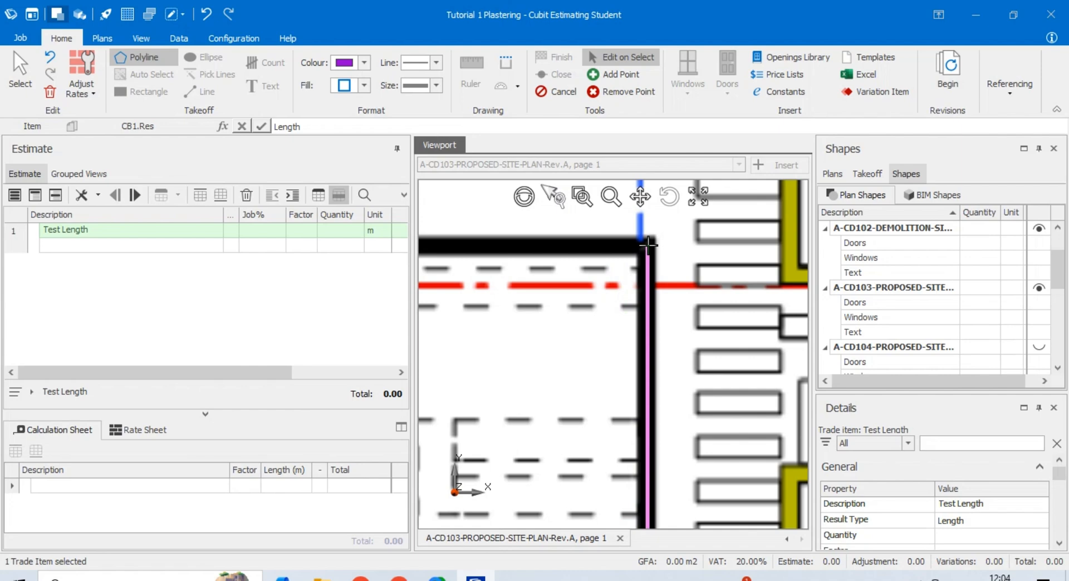
pyautogui.click(647, 244)
pyautogui.scroll(-3, 640, 284)
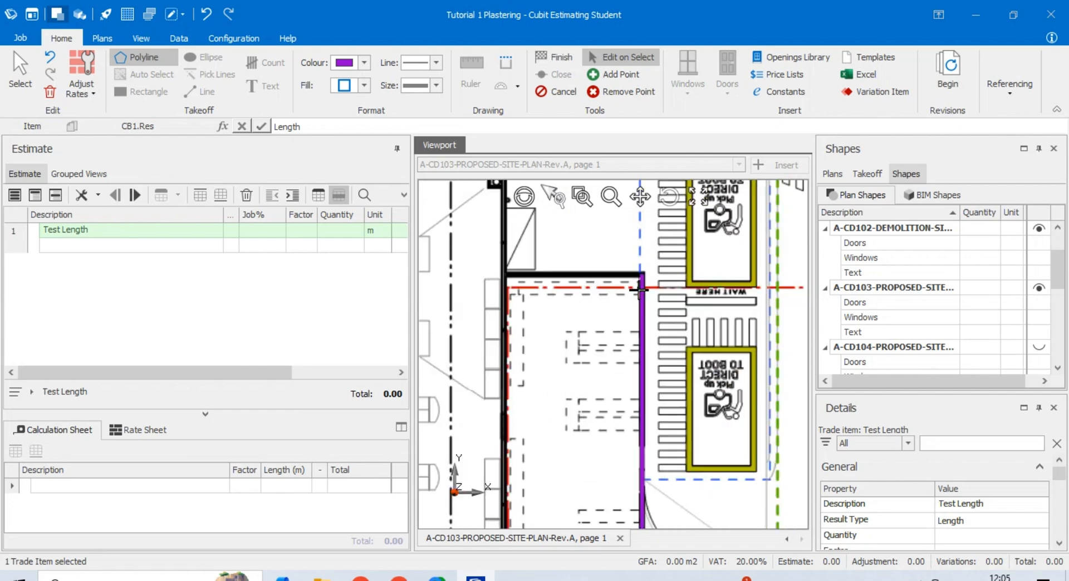
pyautogui.rightClick(599, 300)
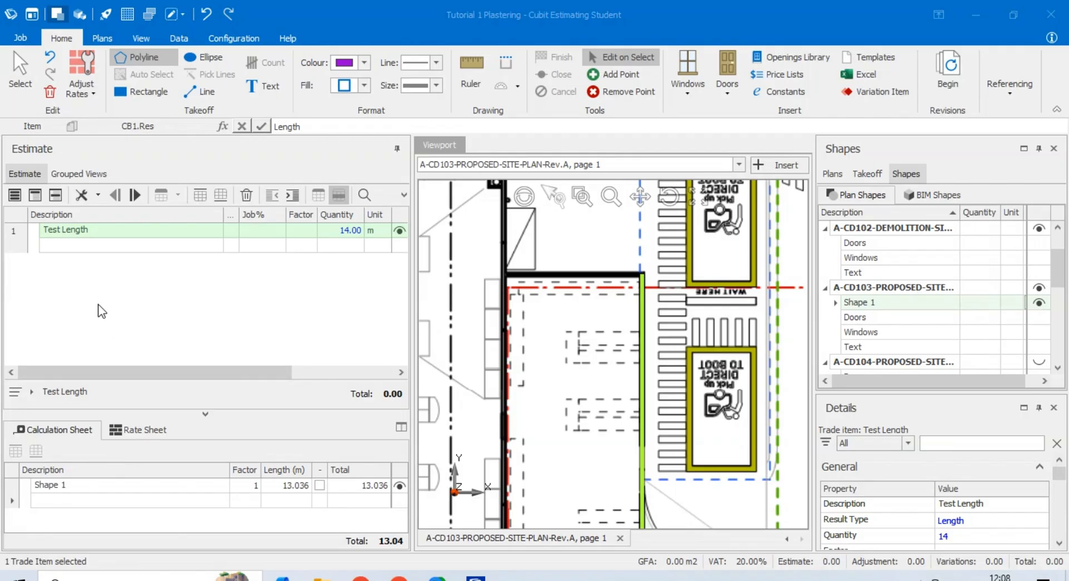
# Add a second trade item described as "Test Area" and set its result type to Area
pyautogui.click(68, 246)
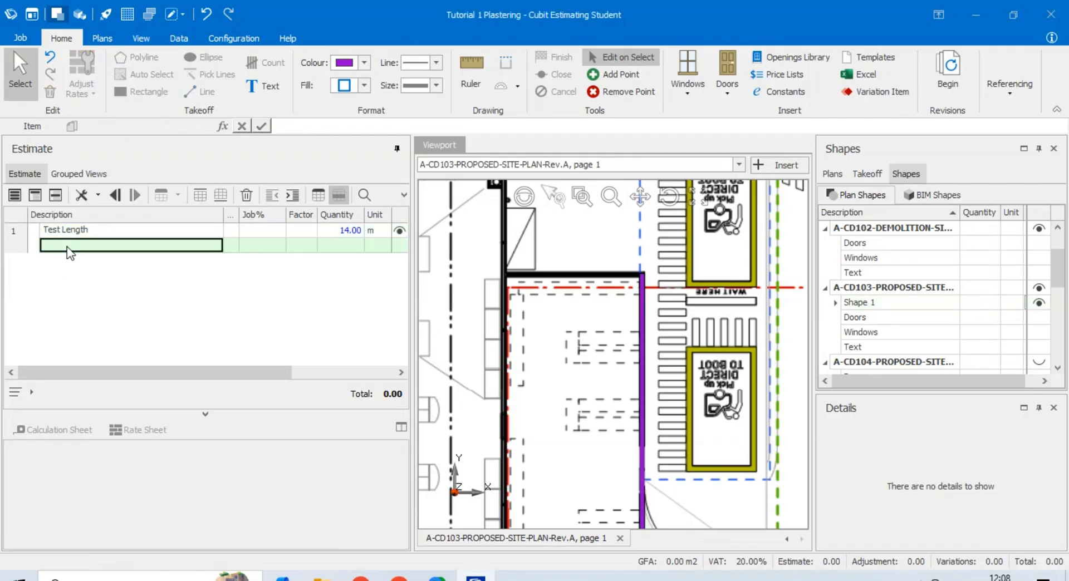
pyautogui.write('Test Area')
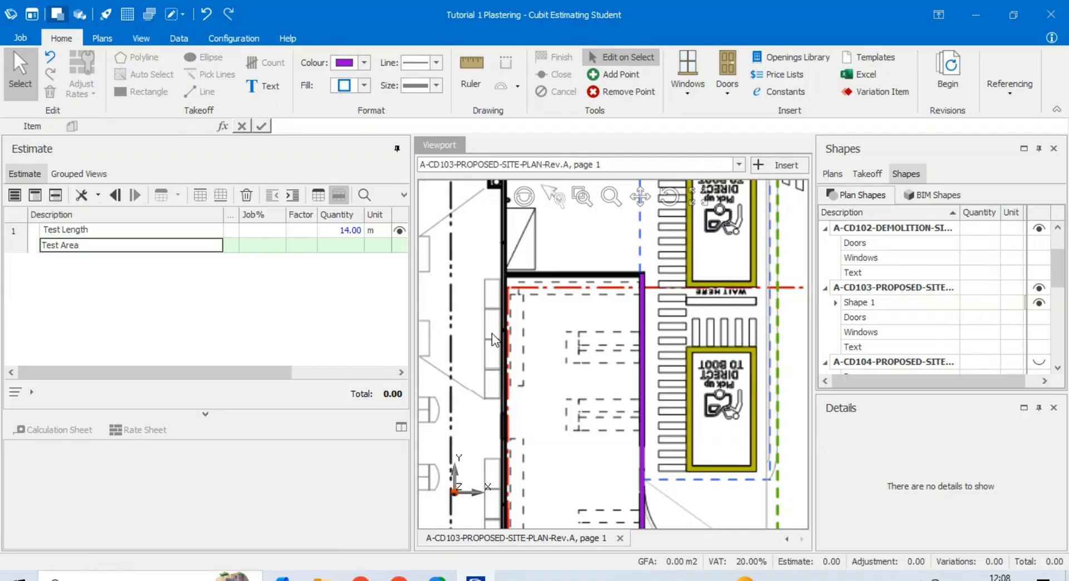
pyautogui.click(254, 247)
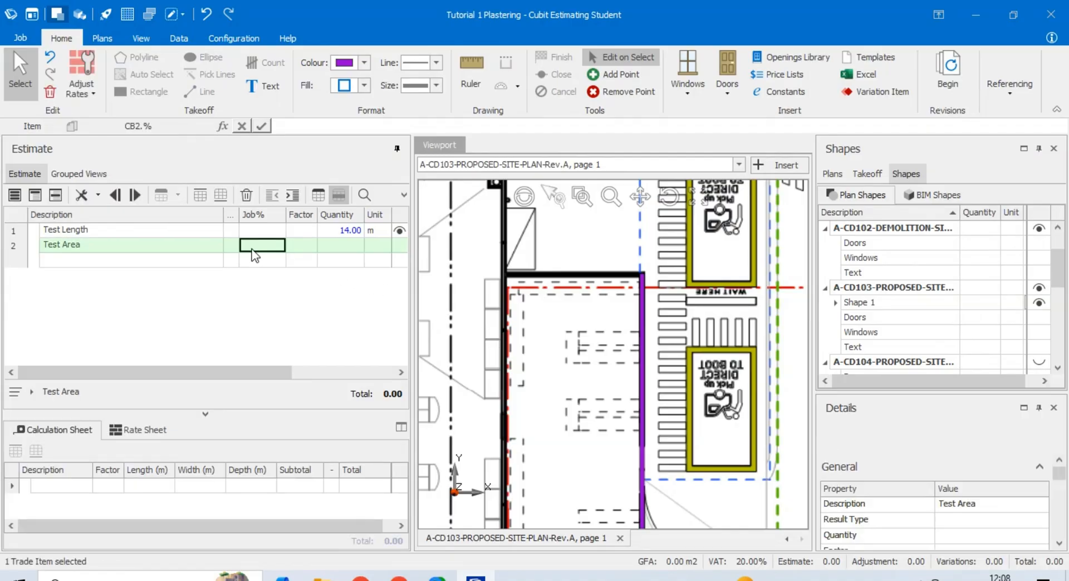
pyautogui.click(179, 247)
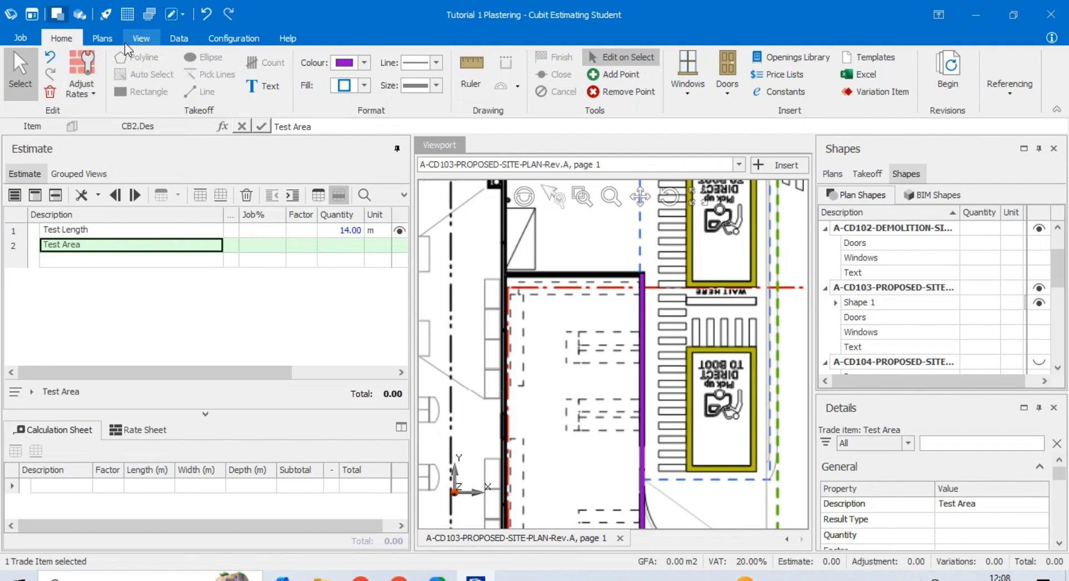
pyautogui.click(231, 244)
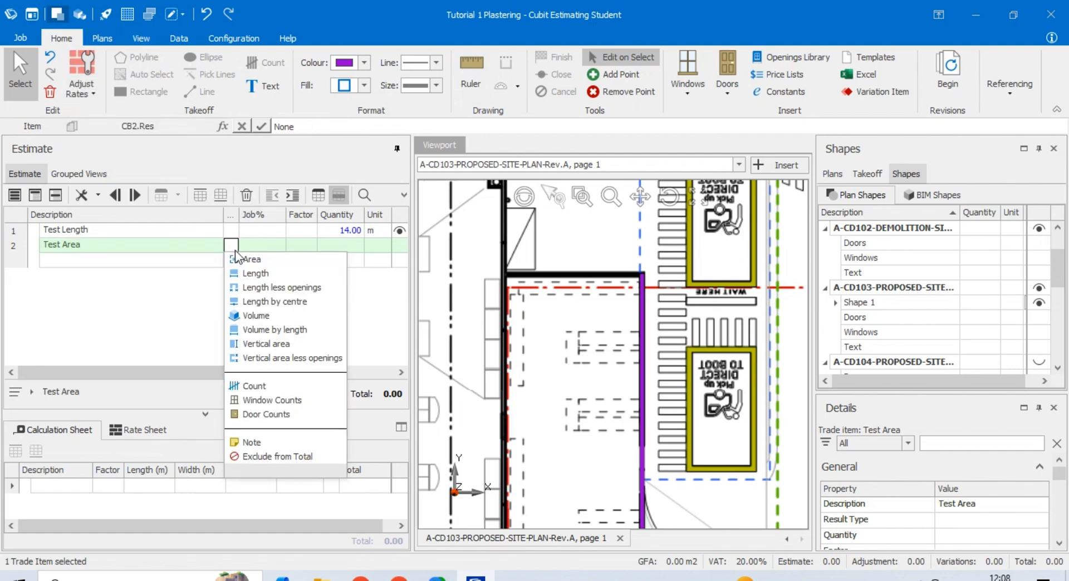
pyautogui.click(236, 259)
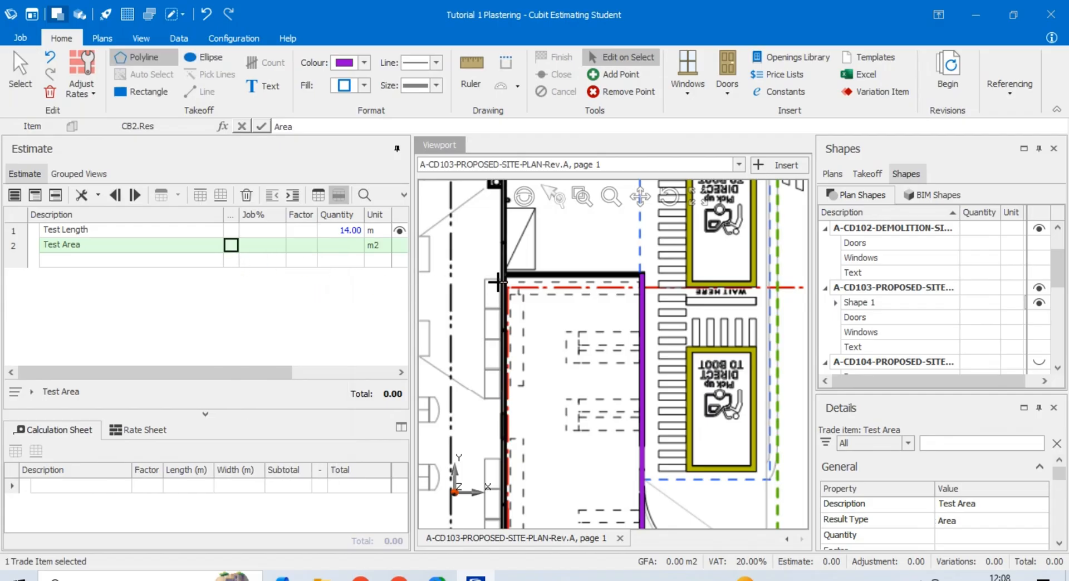
# Draw a rectangle of about 80 m2 around the pick up room's outer walls for the Test Area item
pyautogui.click(154, 97)
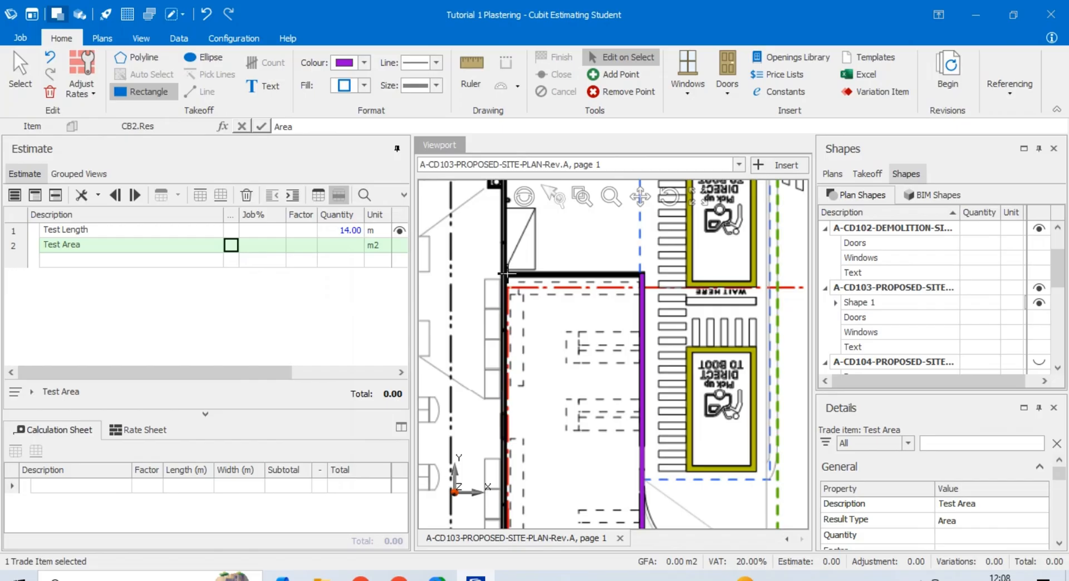
pyautogui.click(502, 275)
pyautogui.scroll(-3, 503, 275)
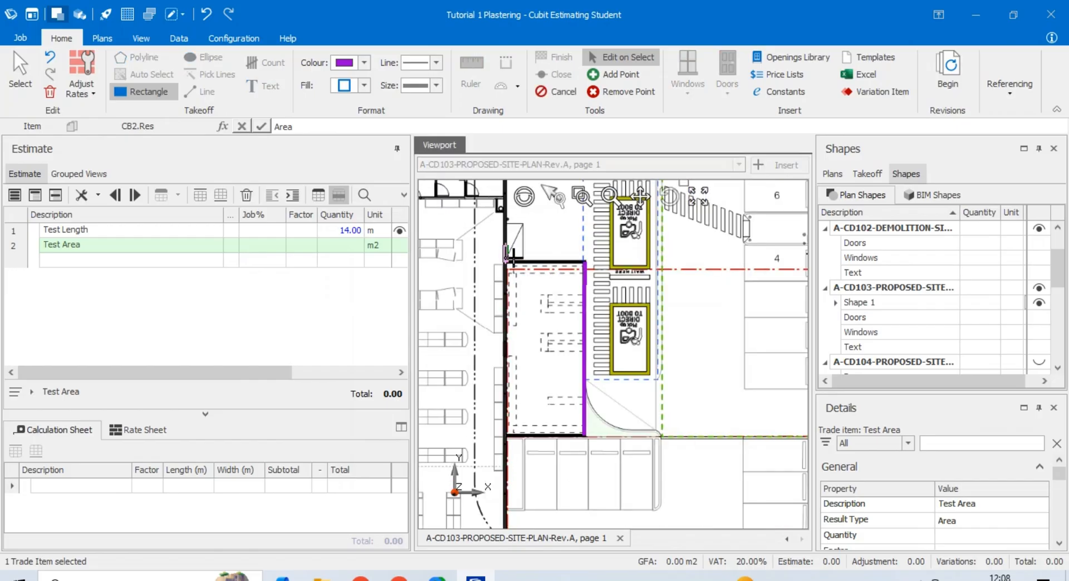
pyautogui.scroll(2, 581, 430)
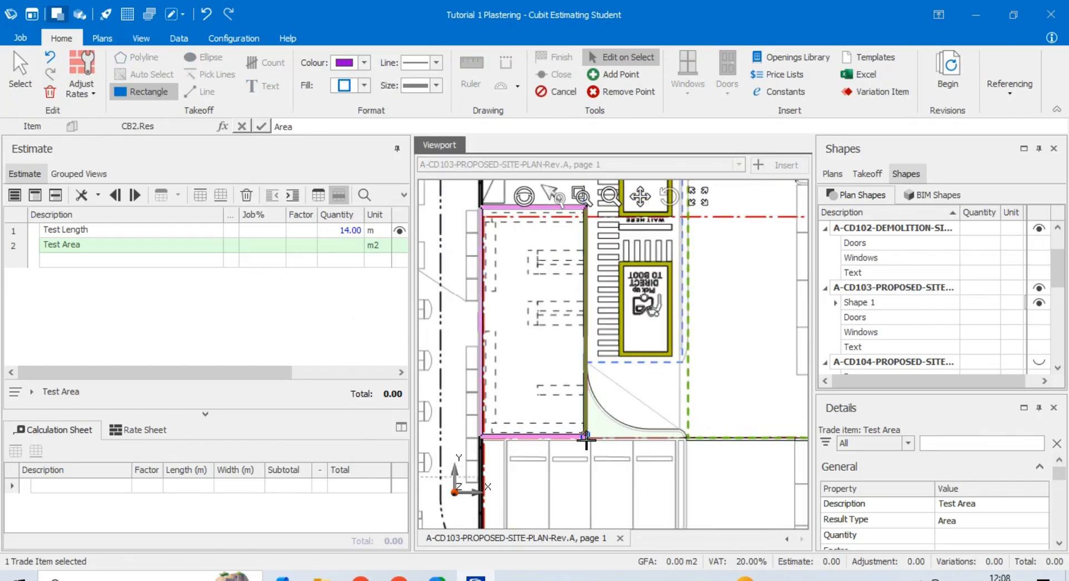
pyautogui.click(586, 438)
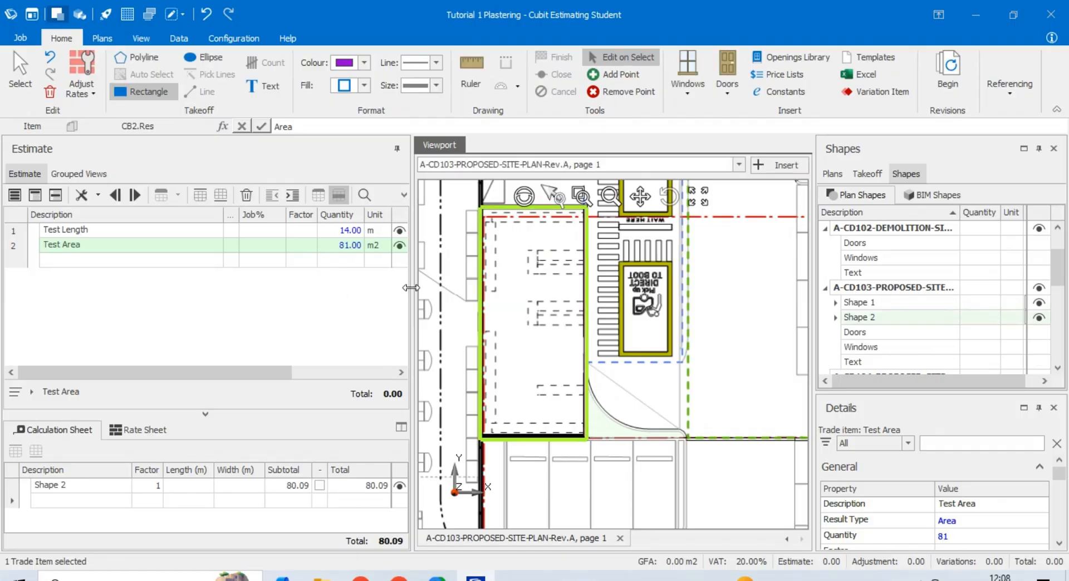
# Widen the Estimate sheet to bring the Rate column into view and select the Test Area description
pyautogui.moveTo(412, 285); pyautogui.dragTo(461, 286)
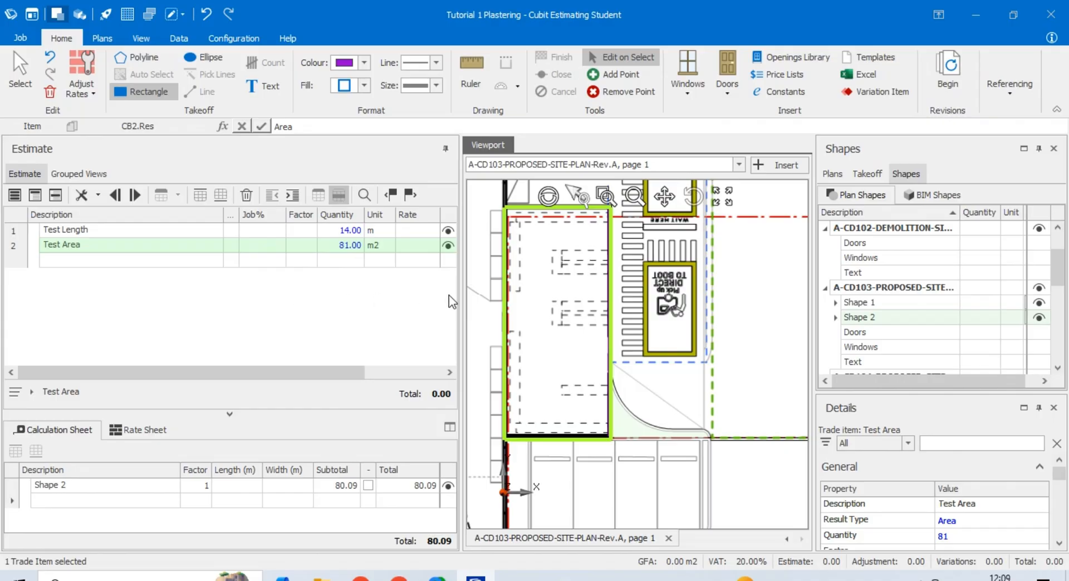
pyautogui.click(278, 247)
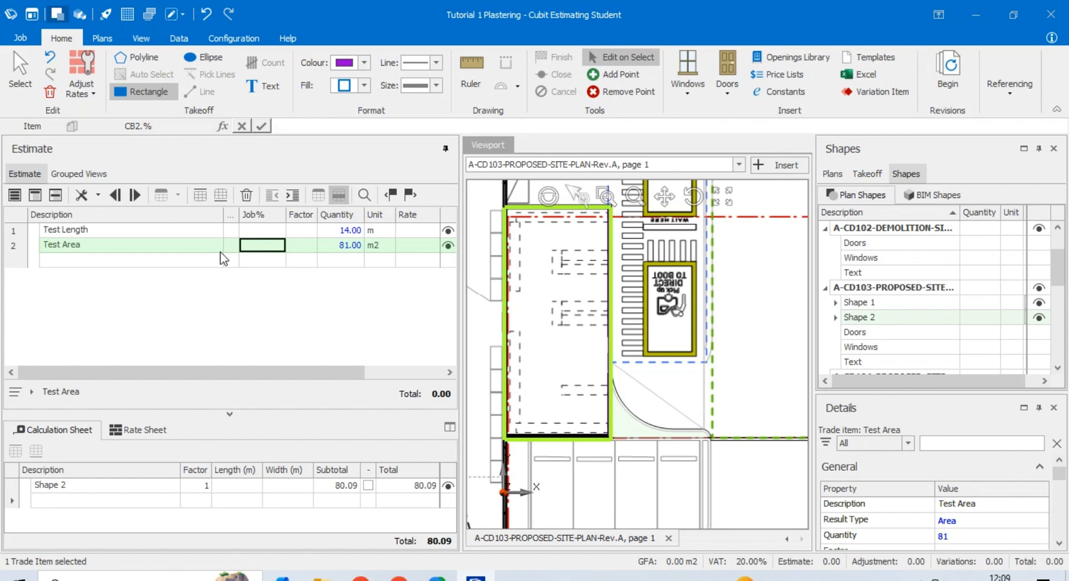
pyautogui.click(179, 247)
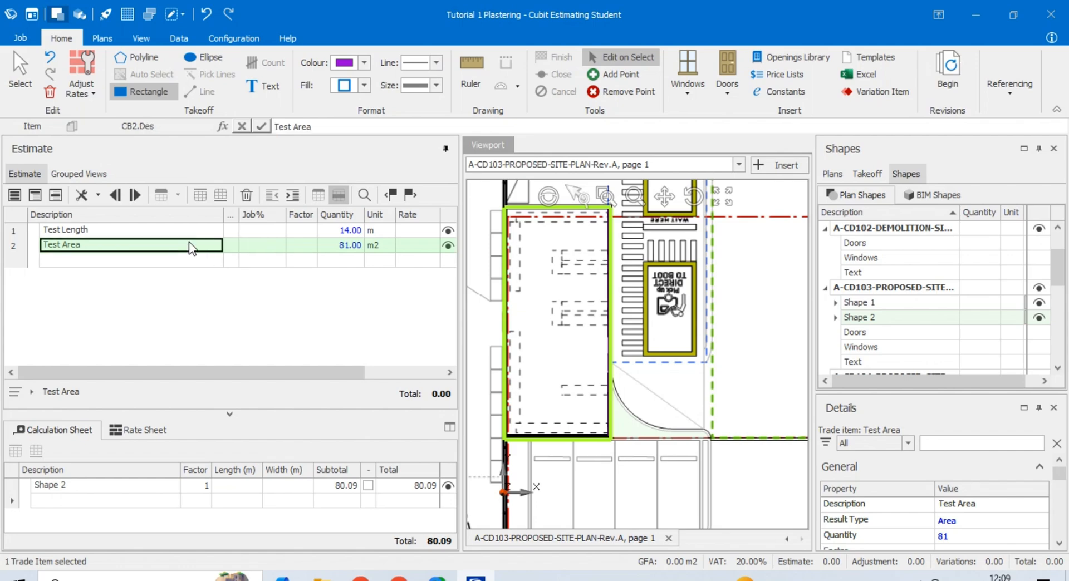
# Add a third trade item described as "Test Volume" to the estimate
pyautogui.click(154, 260)
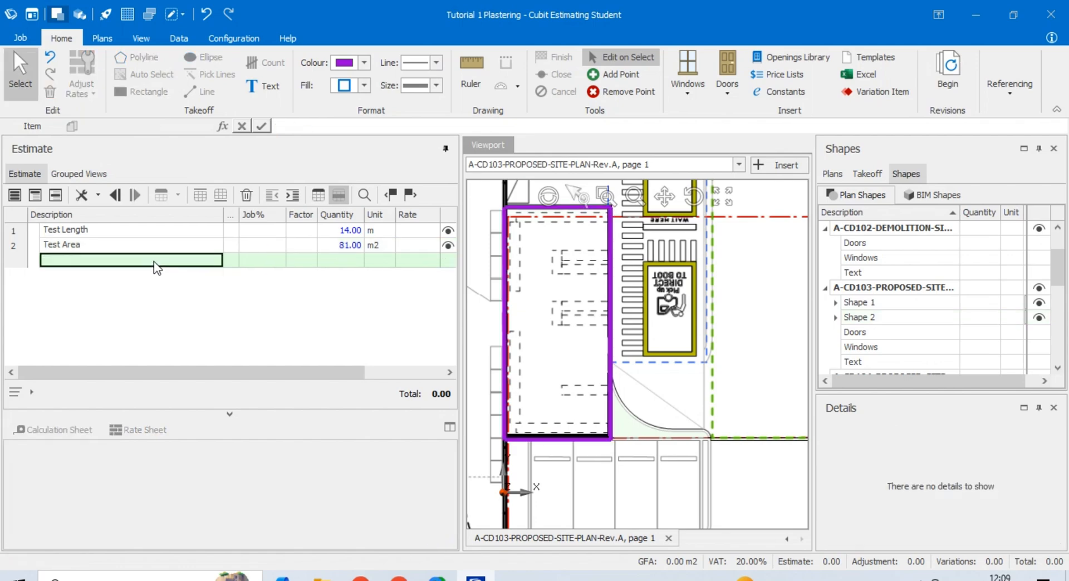
pyautogui.write('Test Volume')
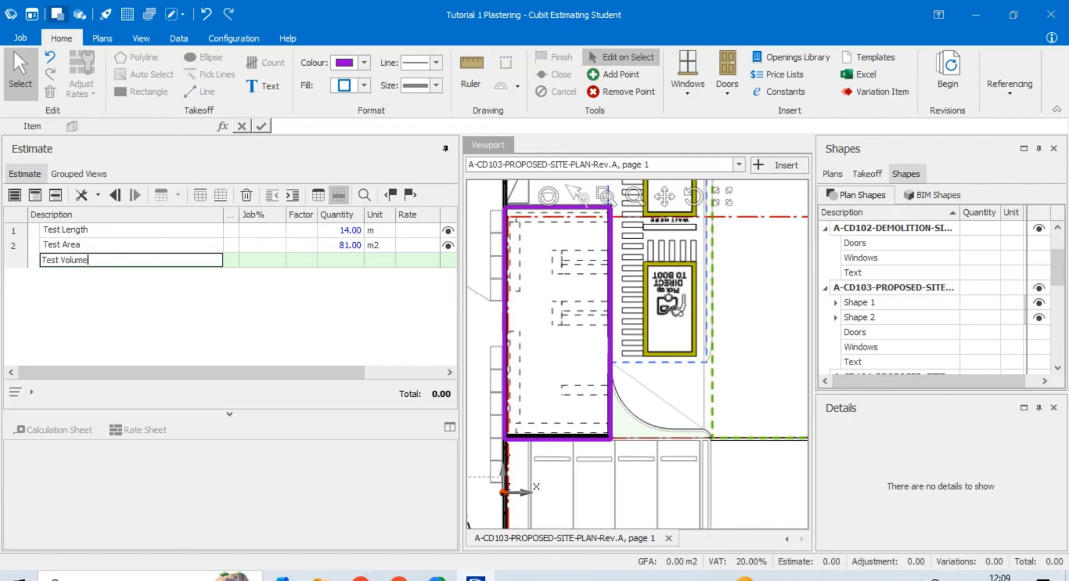
pyautogui.click(188, 248)
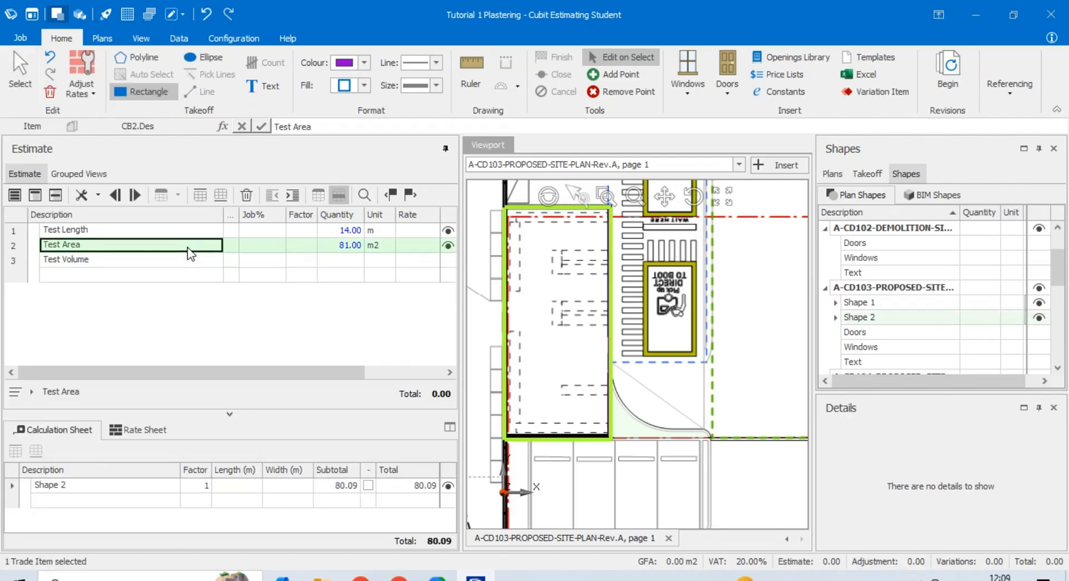
pyautogui.click(187, 260)
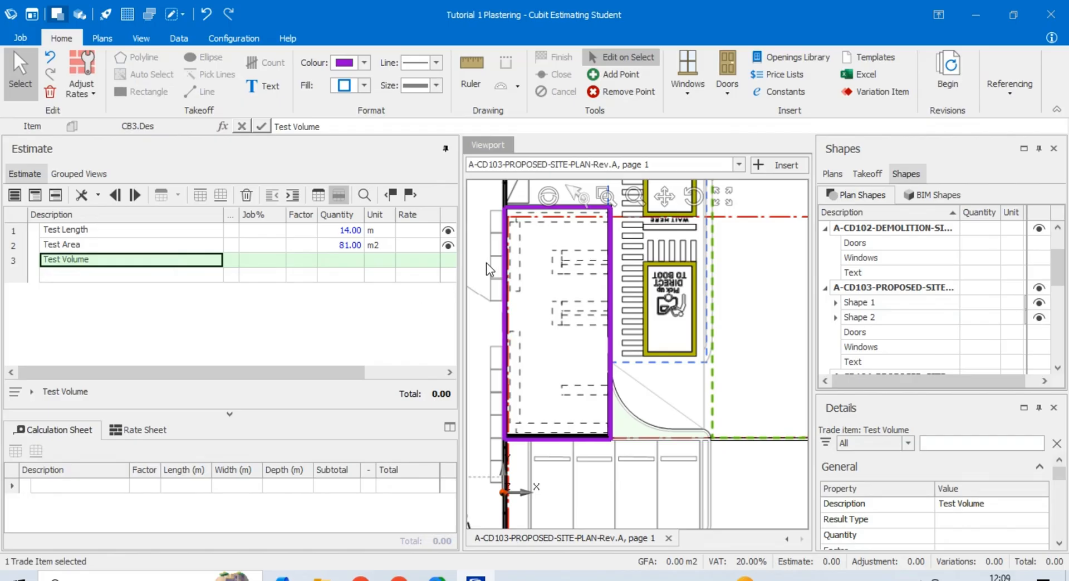
# Set Test Volume's result type to Volume and draw a rectangle around the lower Direct to Boot bay, giving about 2 m3
pyautogui.click(234, 263)
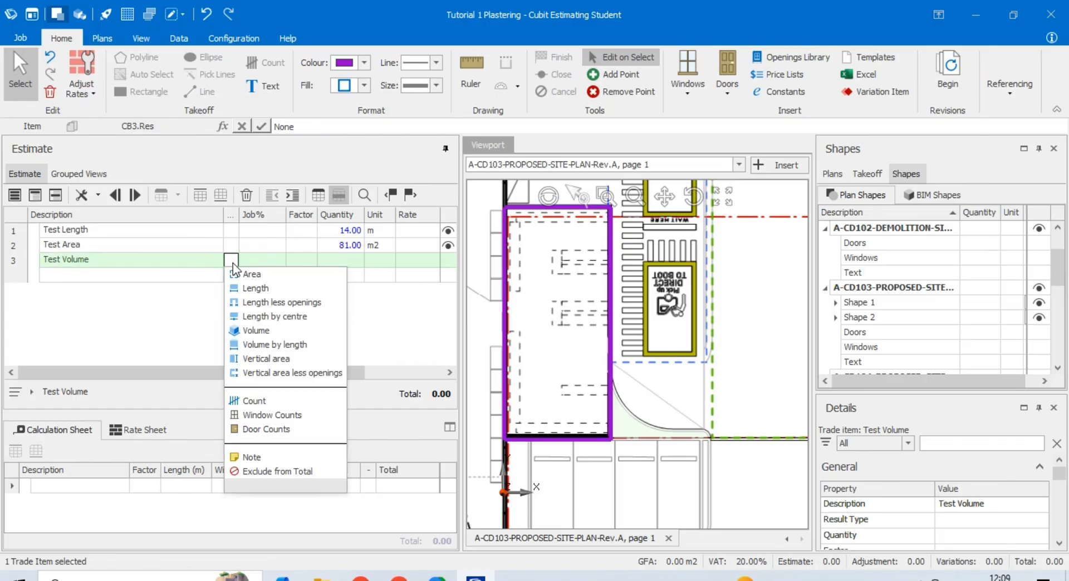
pyautogui.click(277, 334)
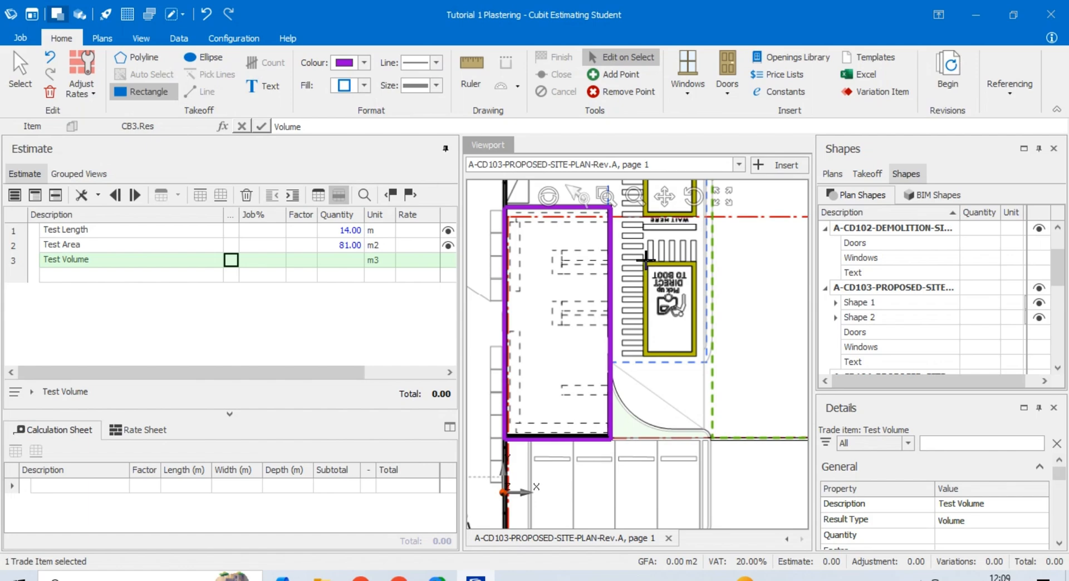
pyautogui.moveTo(645, 260); pyautogui.dragTo(697, 356)
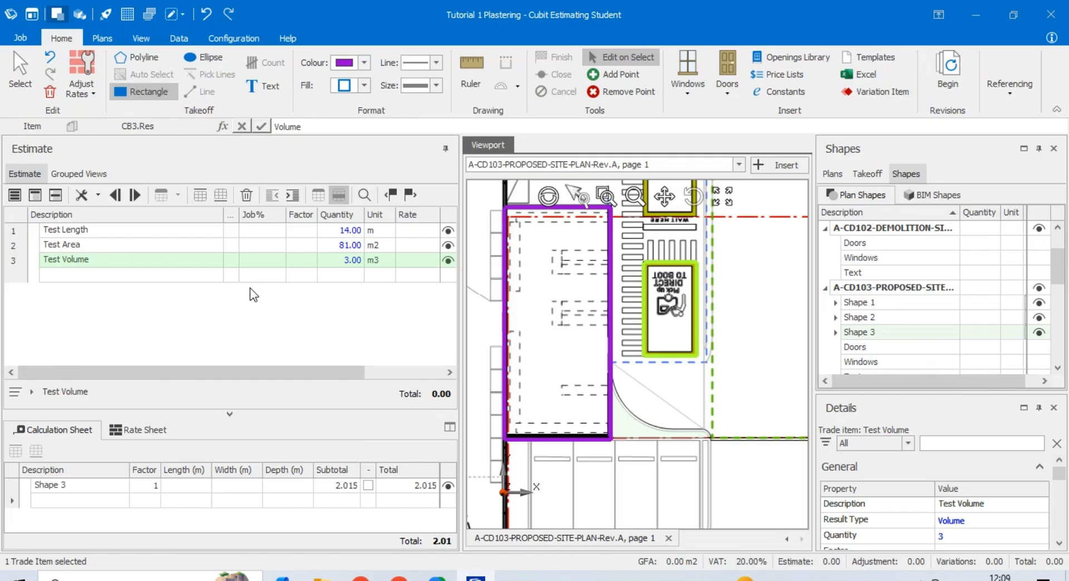
# Add a fourth trade item described as "Test Vertical Area (for walls)" and set its result type to Vertical area
pyautogui.click(172, 275)
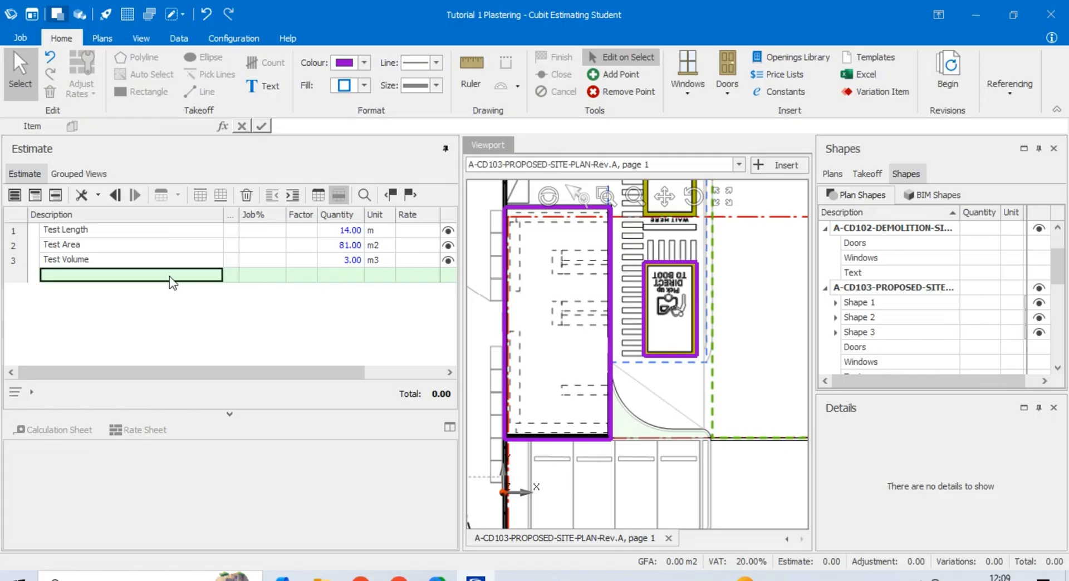
pyautogui.click(231, 275)
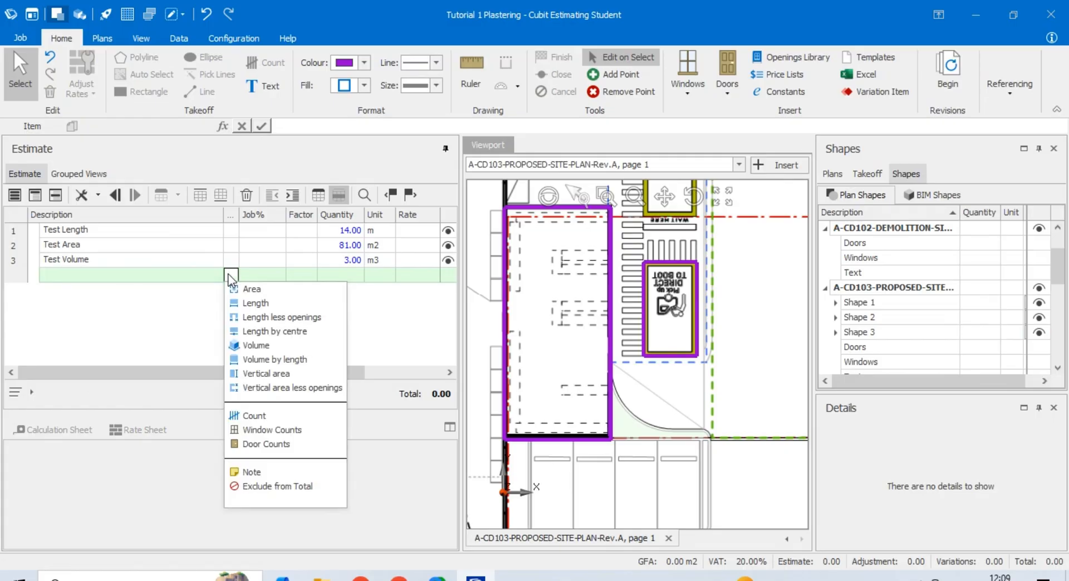
pyautogui.click(171, 277)
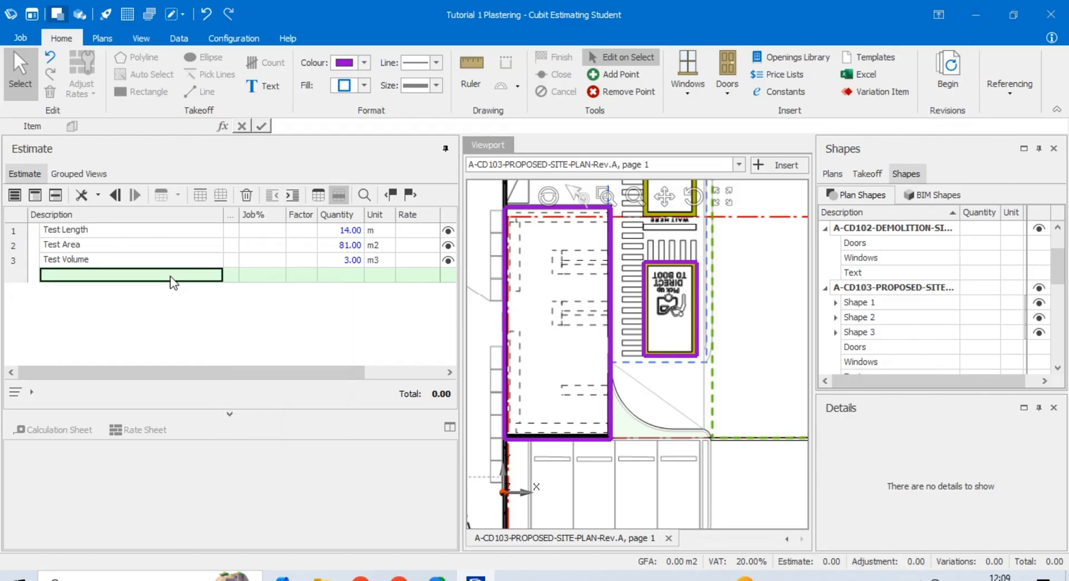
pyautogui.write('Test Verical')
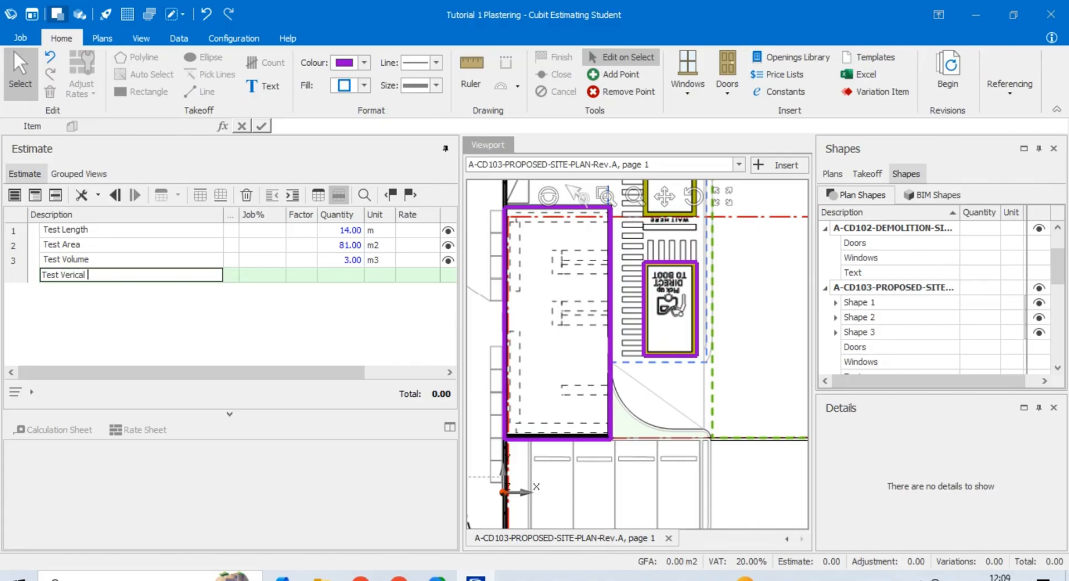
pyautogui.write(' Are')
pyautogui.press('BackSpace')
pyautogui.press('BackSpace')
pyautogui.press('BackSpace')
pyautogui.press('BackSpace')
pyautogui.press('BackSpace')
pyautogui.press('BackSpace')
pyautogui.write('cal A')
pyautogui.write('rea (for walls')
pyautogui.click(231, 275)
pyautogui.click(266, 375)
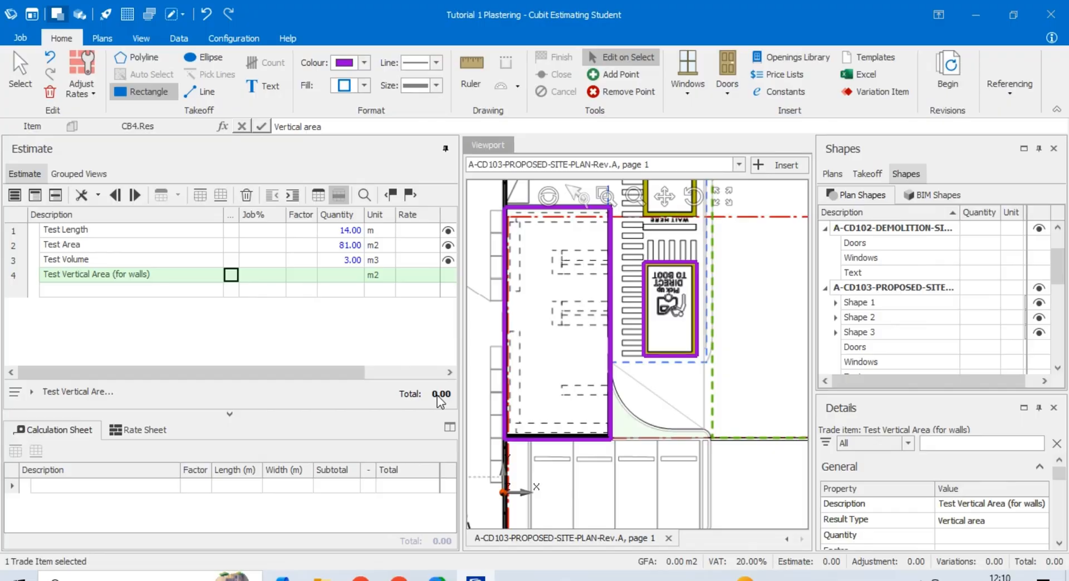
# Activate the Polyline takeoff for Test Vertical Area at the middle Direct to Boot bay
pyautogui.click(141, 58)
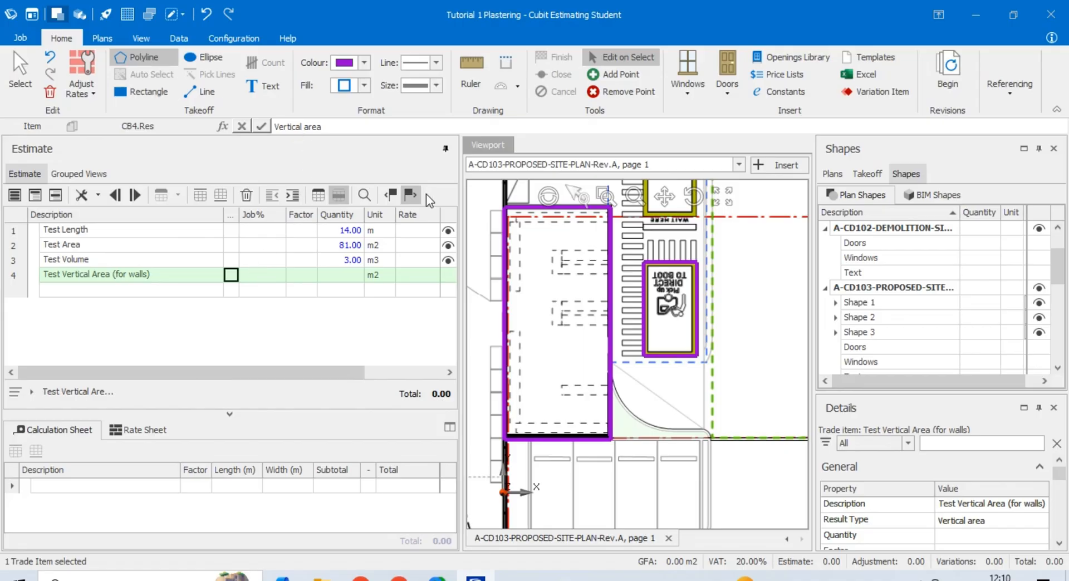
pyautogui.scroll(-3, 635, 279)
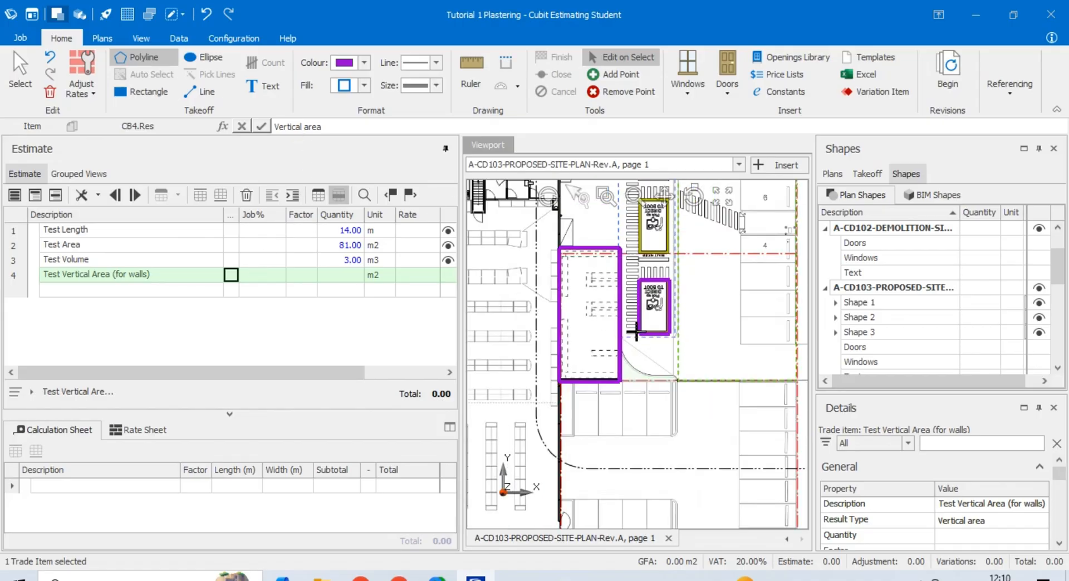
pyautogui.scroll(5, 635, 333)
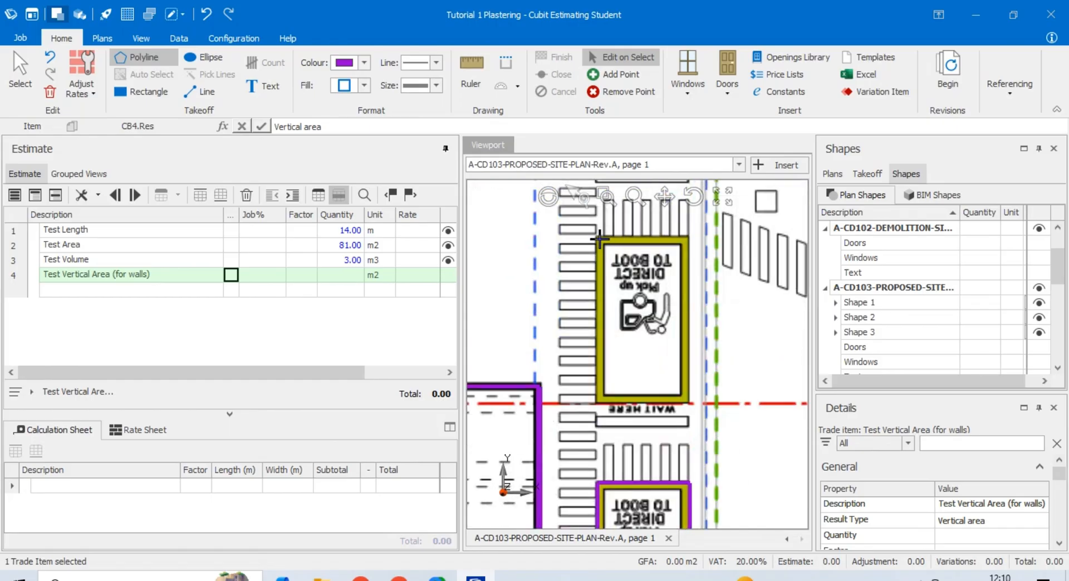
pyautogui.click(600, 240)
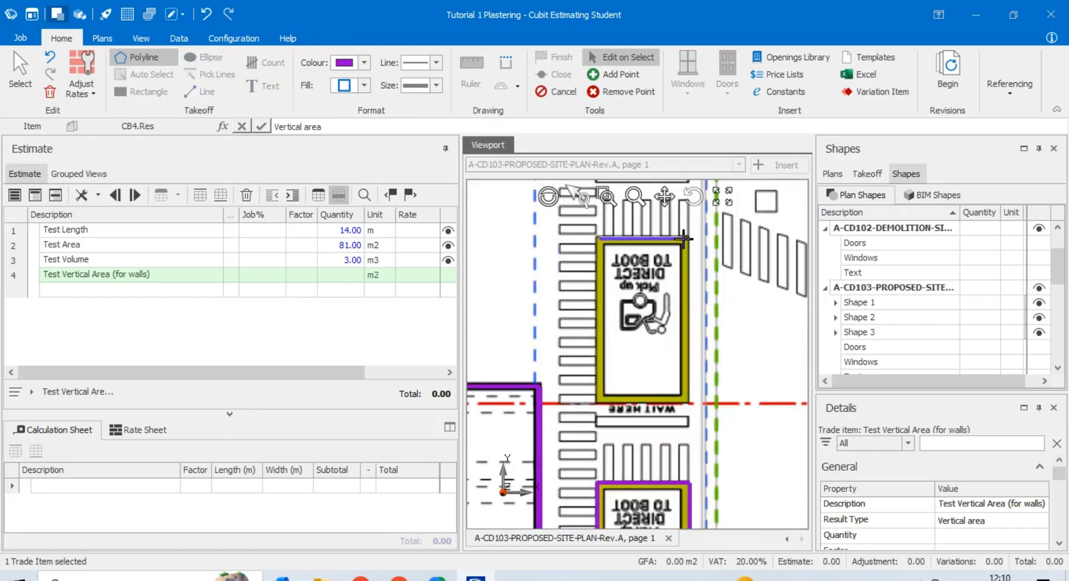
pyautogui.click(683, 239)
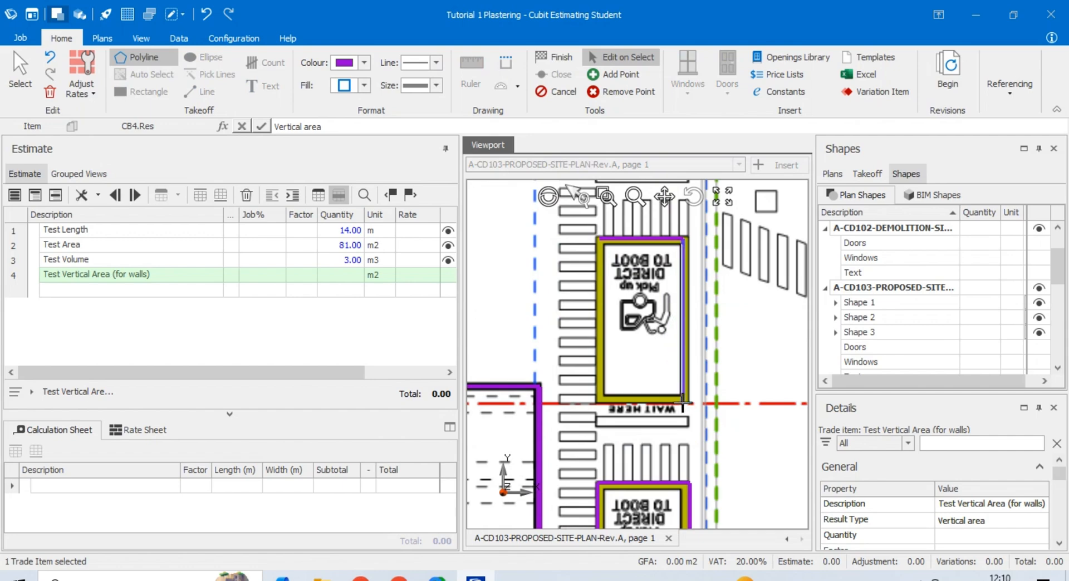
pyautogui.click(683, 399)
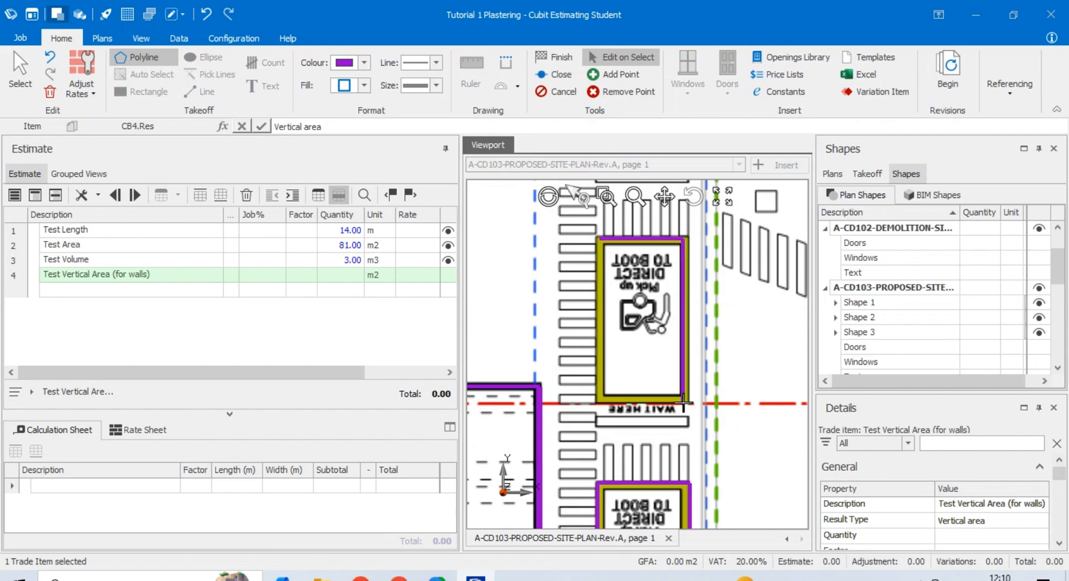
pyautogui.doubleClick(683, 400)
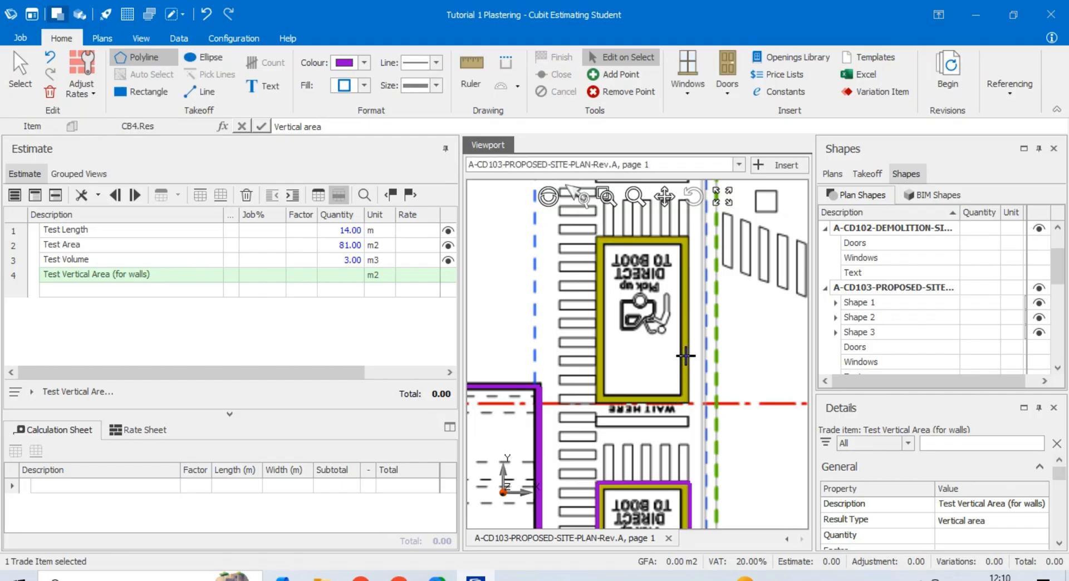
# Draw a polyline along the upper and right edges of the middle Direct to Boot bay, giving about 21.3 m2 of vertical area
pyautogui.click(601, 240)
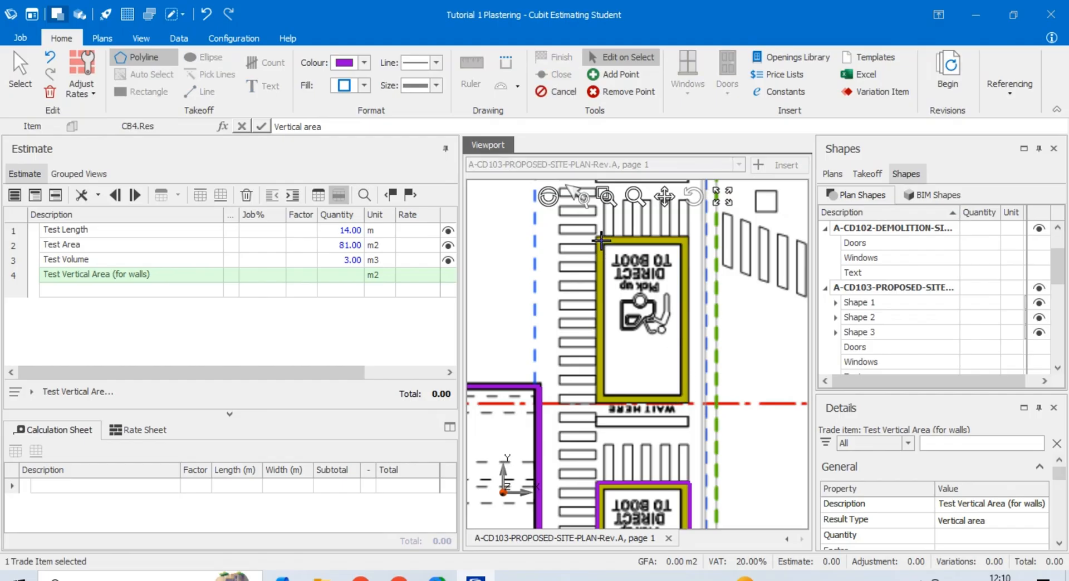
pyautogui.click(684, 241)
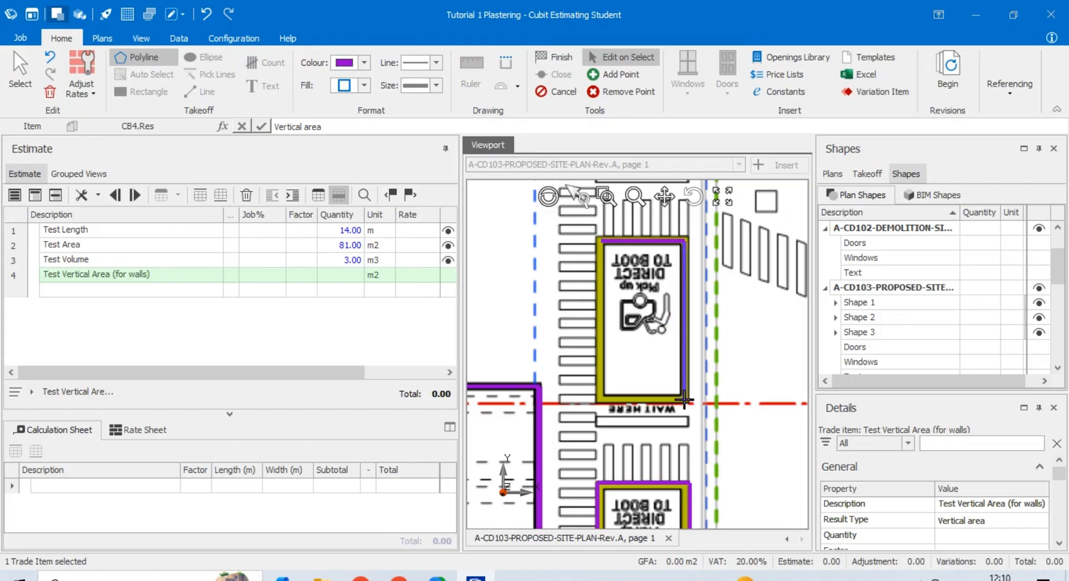
pyautogui.click(683, 400)
pyautogui.doubleClick(684, 399)
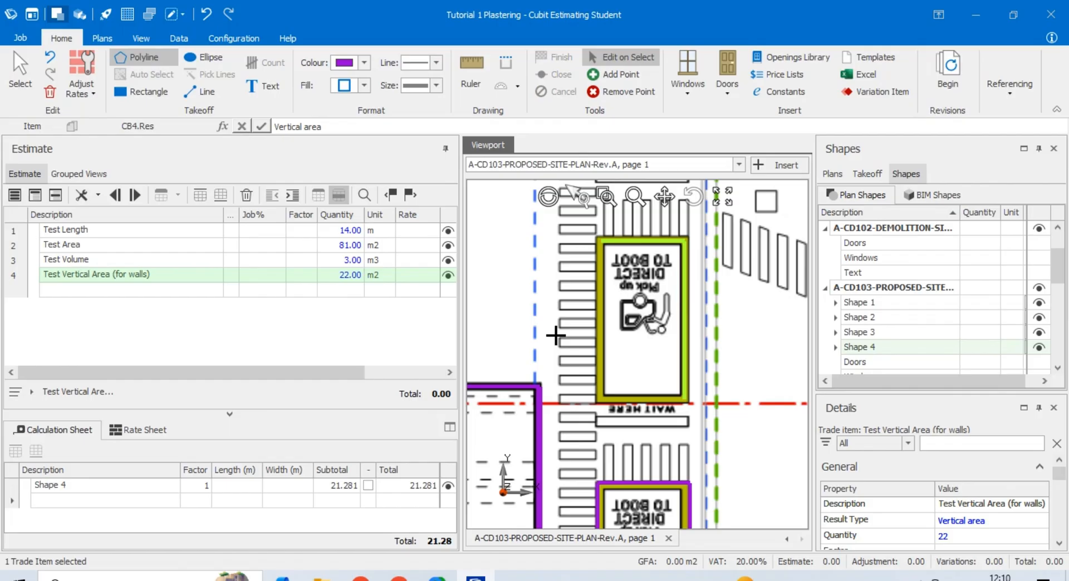
# Examine the properties of Test Vertical Area and the result types offered for a new trade item
pyautogui.scroll(-3, 867, 507)
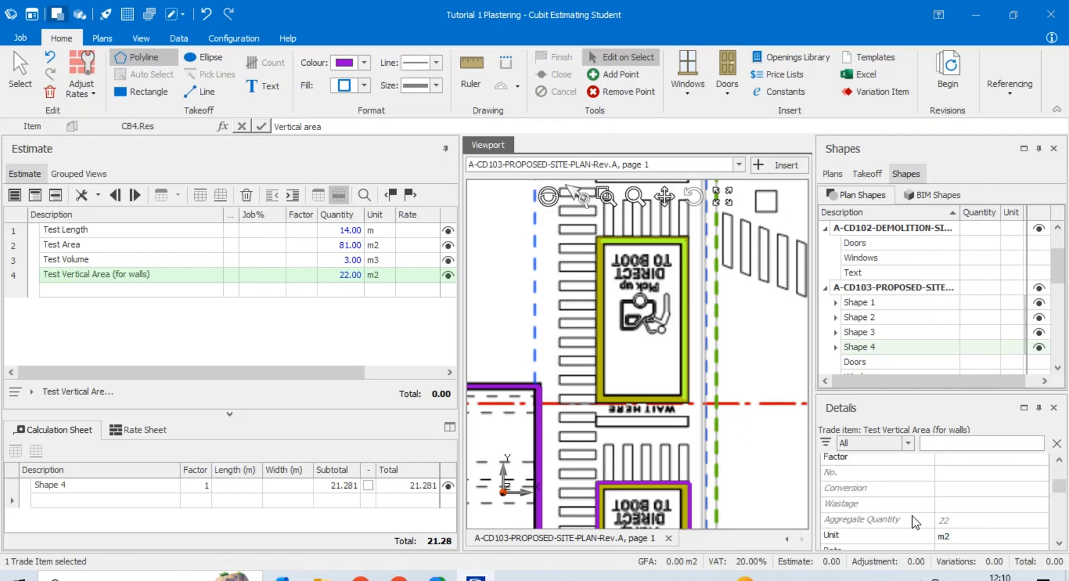
pyautogui.scroll(-5, 916, 522)
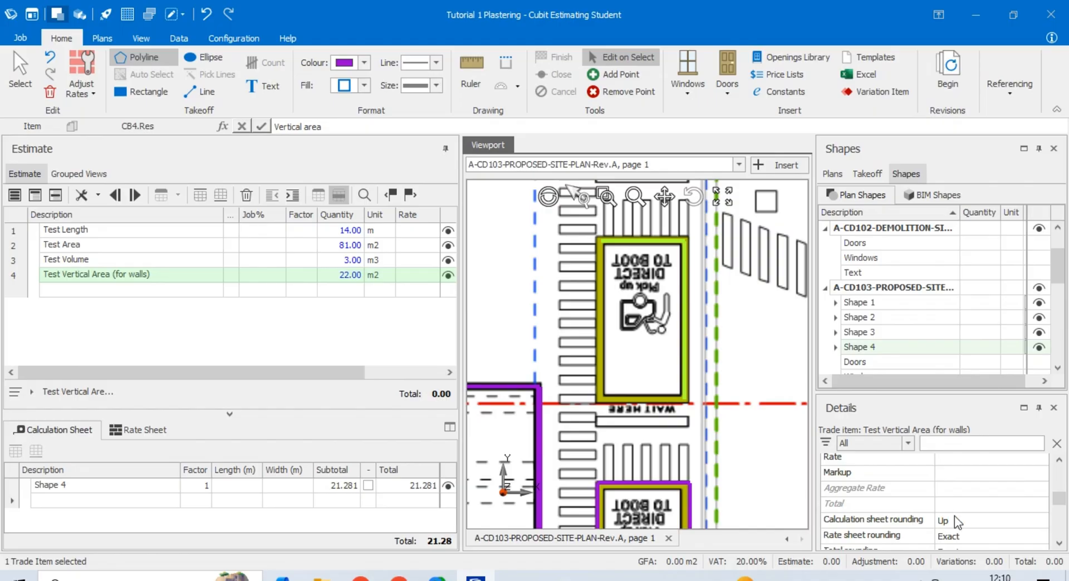
pyautogui.scroll(-3, 964, 522)
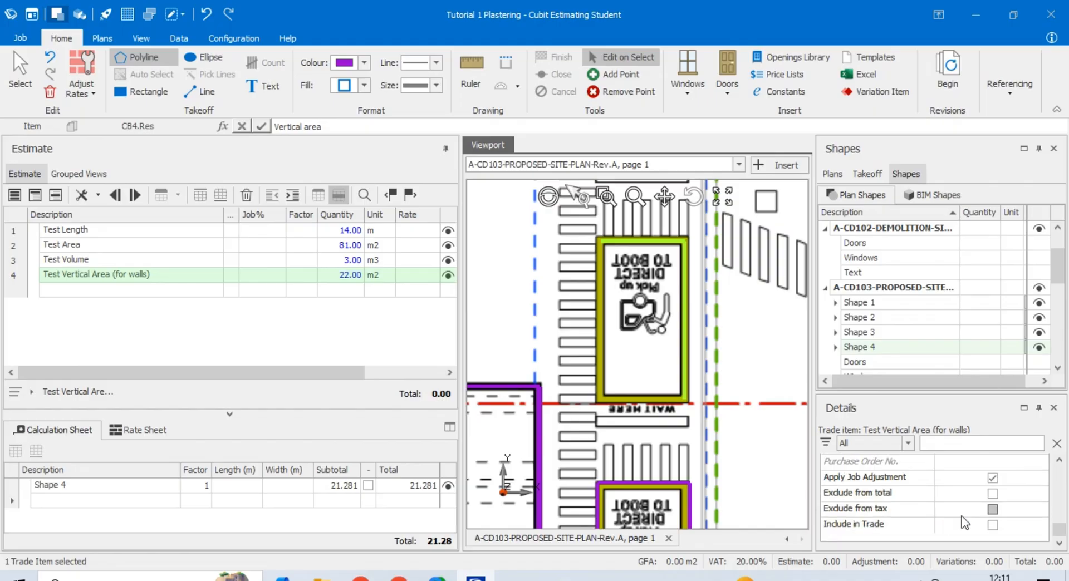
pyautogui.scroll(10, 965, 524)
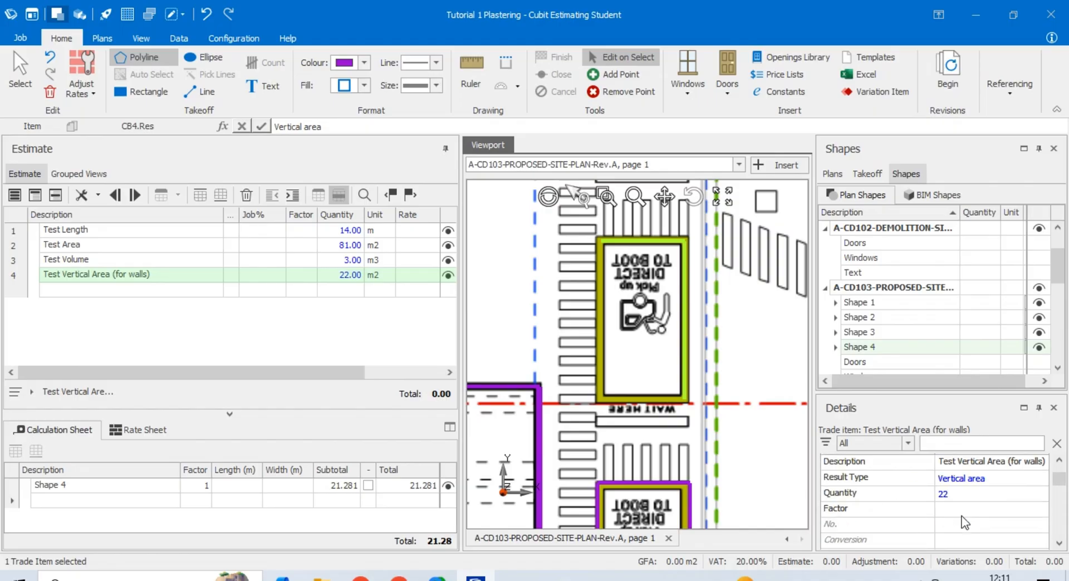
pyautogui.scroll(2, 965, 523)
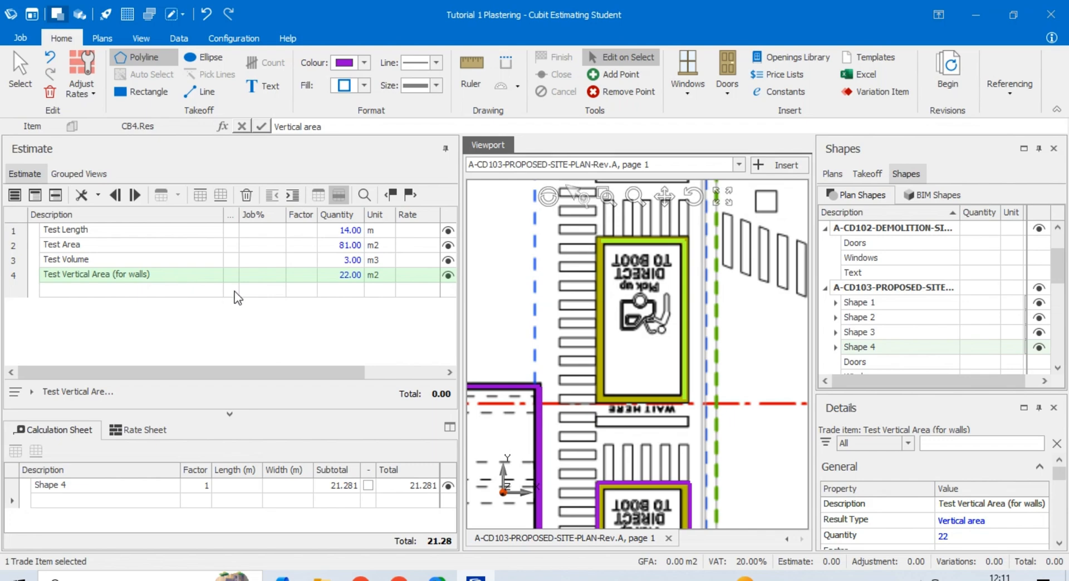
pyautogui.click(234, 295)
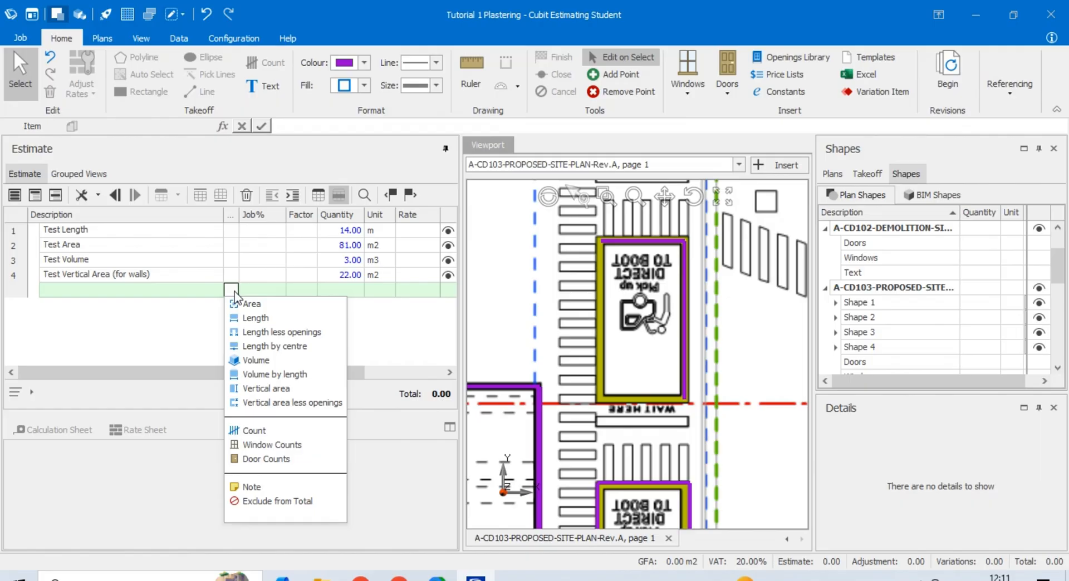
pyautogui.click(233, 291)
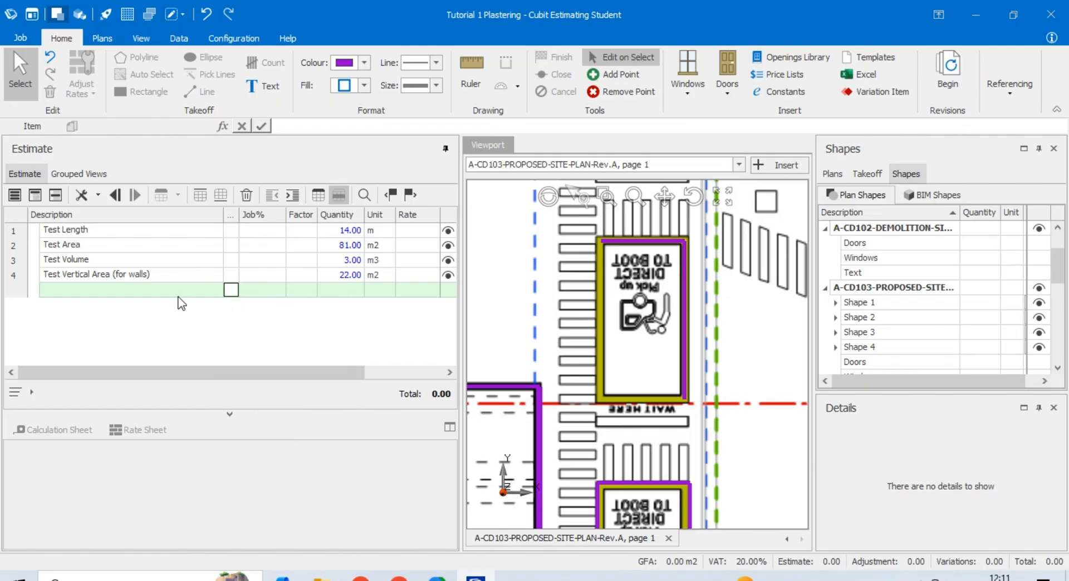
pyautogui.click(177, 291)
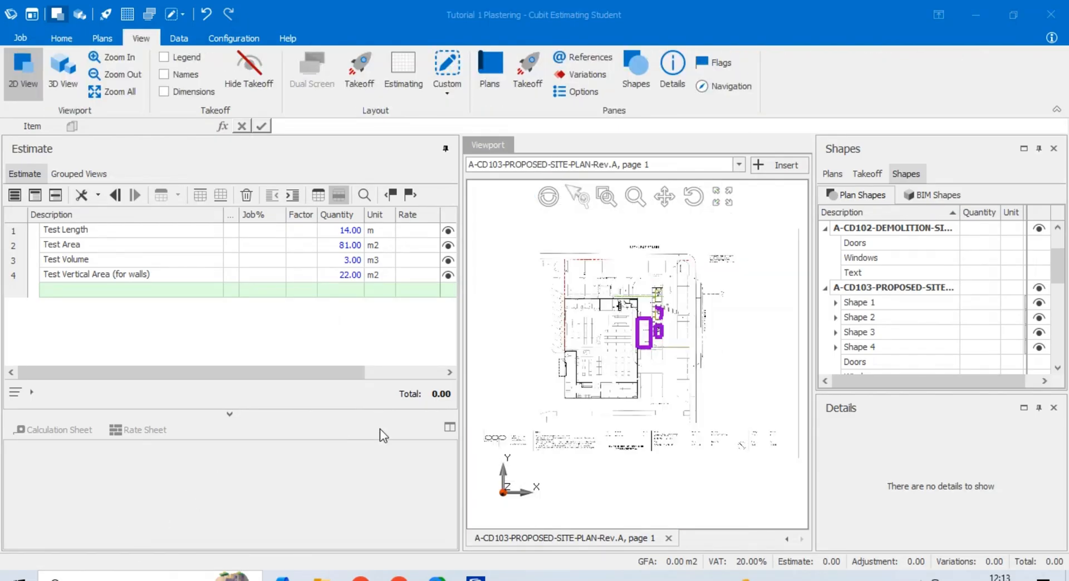
# Examine the takeoff shapes across the A-CD103 site plan, select the Test Area shape, and check the list of available plans
pyautogui.scroll(3, 679, 350)
pyautogui.scroll(-3, 682, 350)
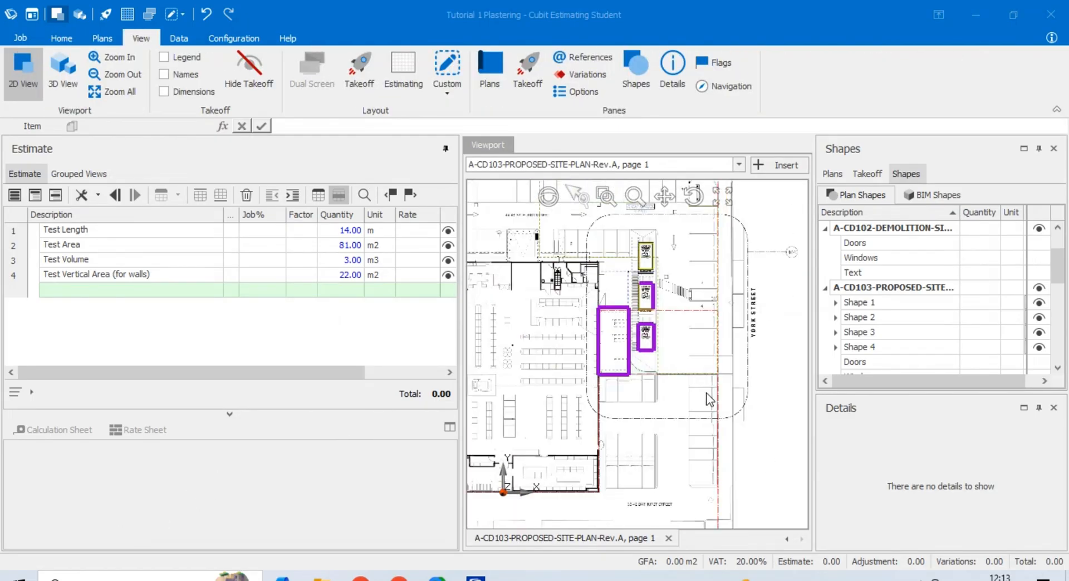
pyautogui.scroll(1, 685, 350)
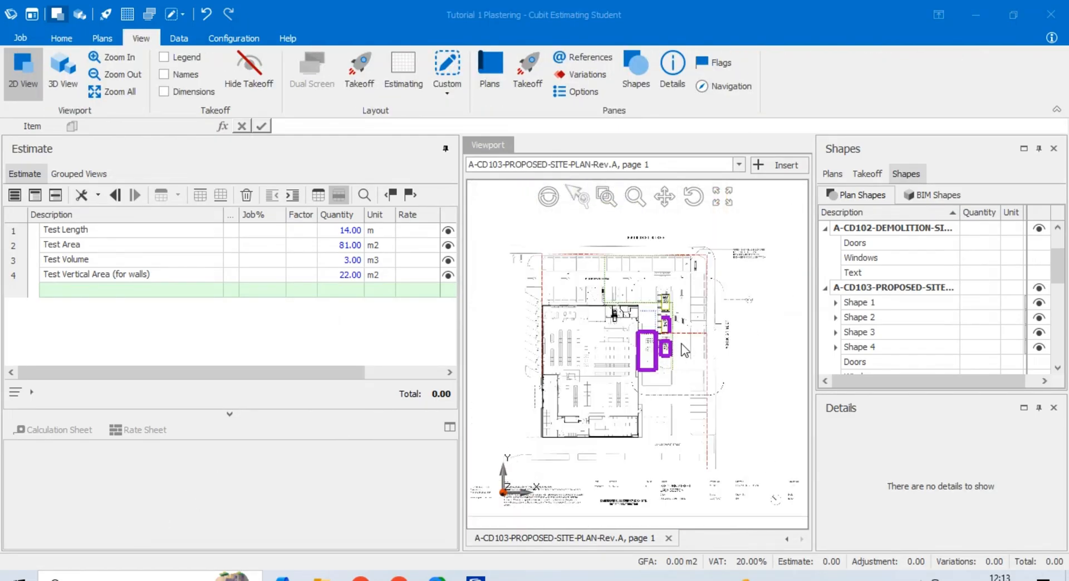
pyautogui.click(639, 372)
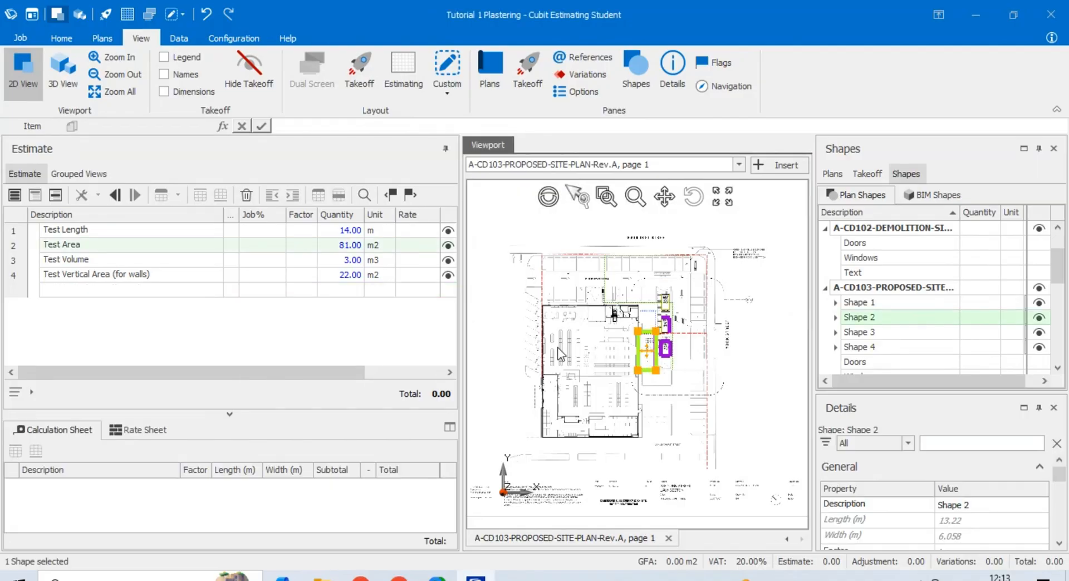
pyautogui.click(521, 165)
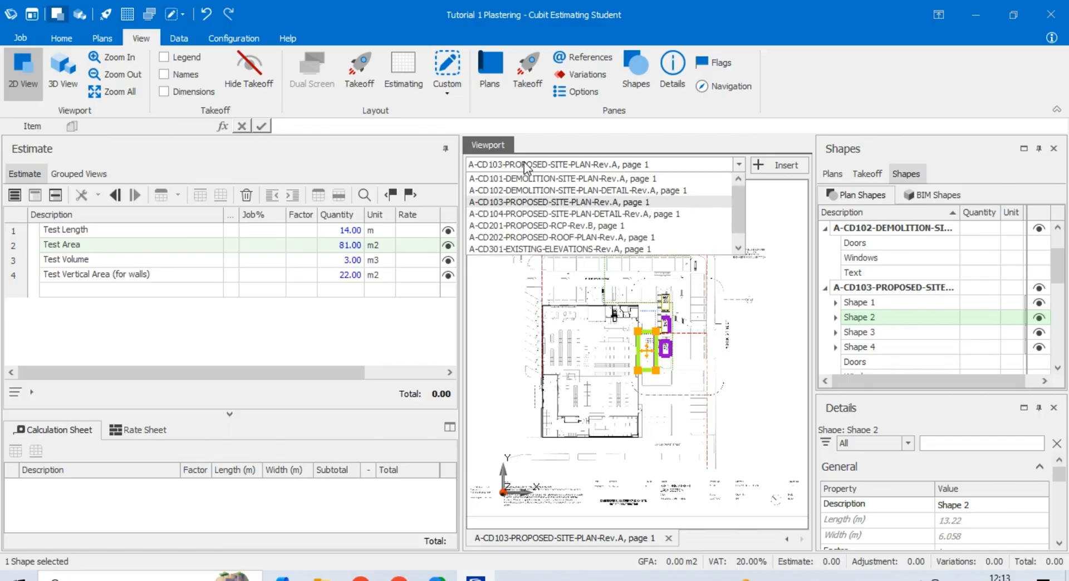
pyautogui.click(583, 355)
pyautogui.click(568, 348)
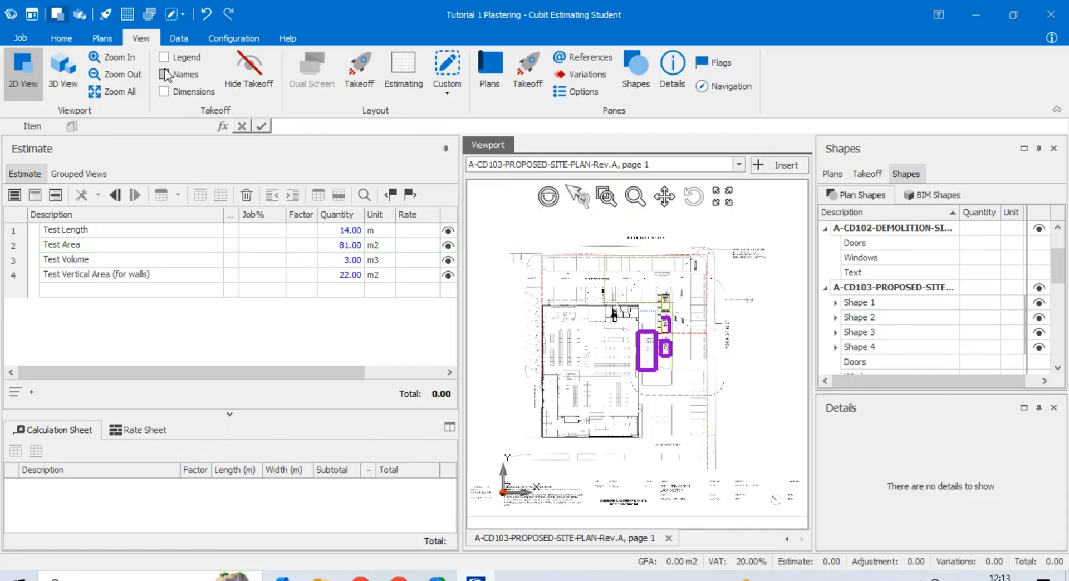
# Switch the viewport to 3D and examine the area, volume and vertical area shapes from different sides
pyautogui.click(66, 73)
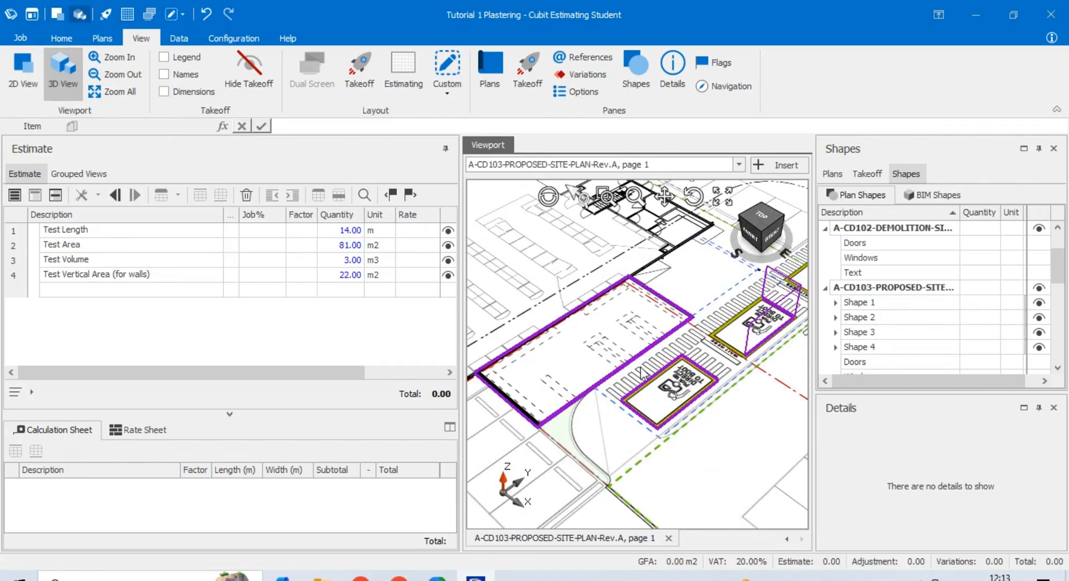
pyautogui.scroll(2, 760, 334)
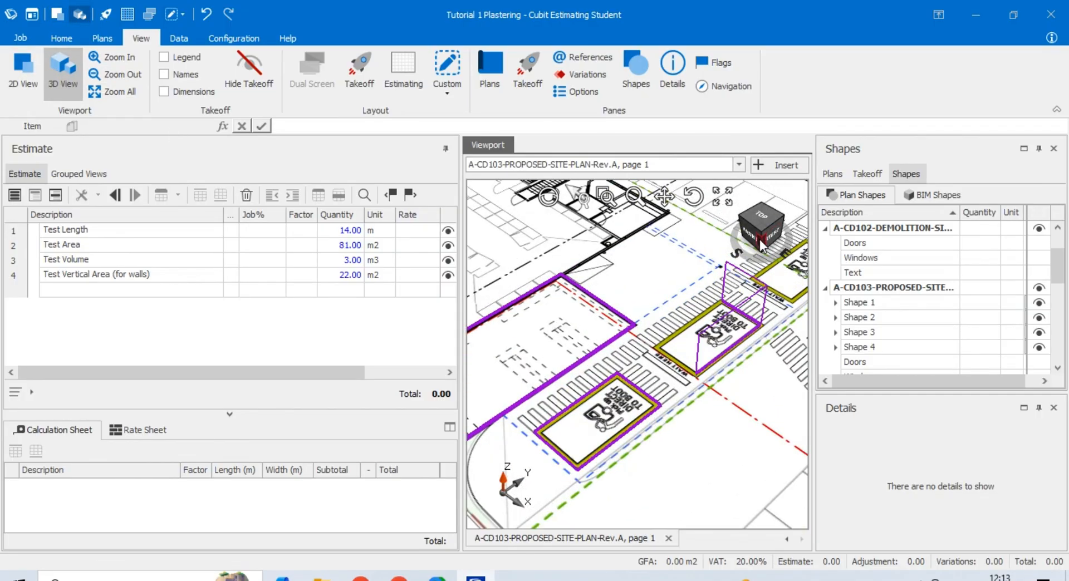
pyautogui.scroll(-2, 563, 340)
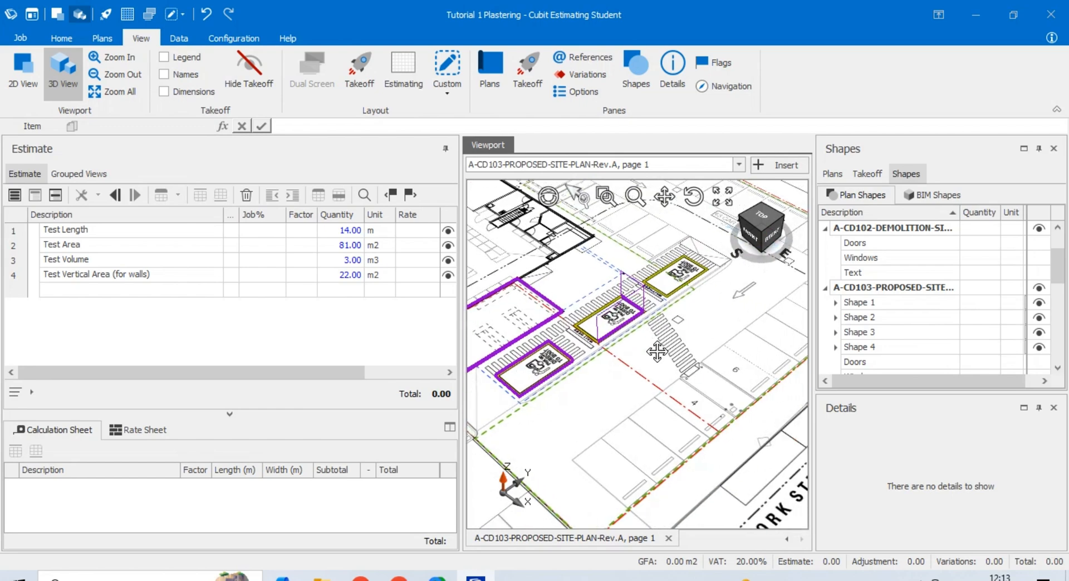
pyautogui.click(741, 229)
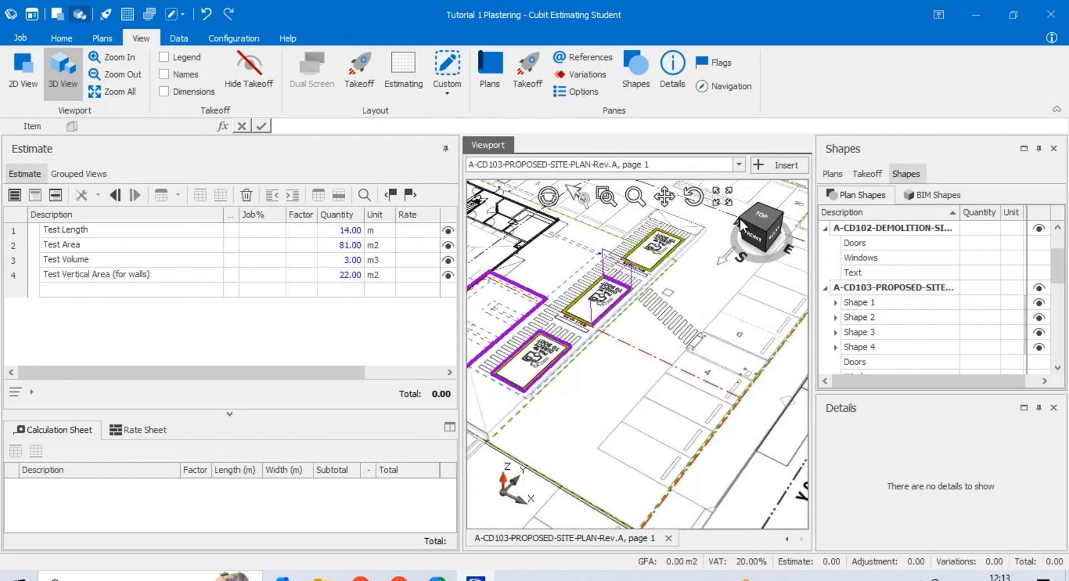
pyautogui.click(646, 244)
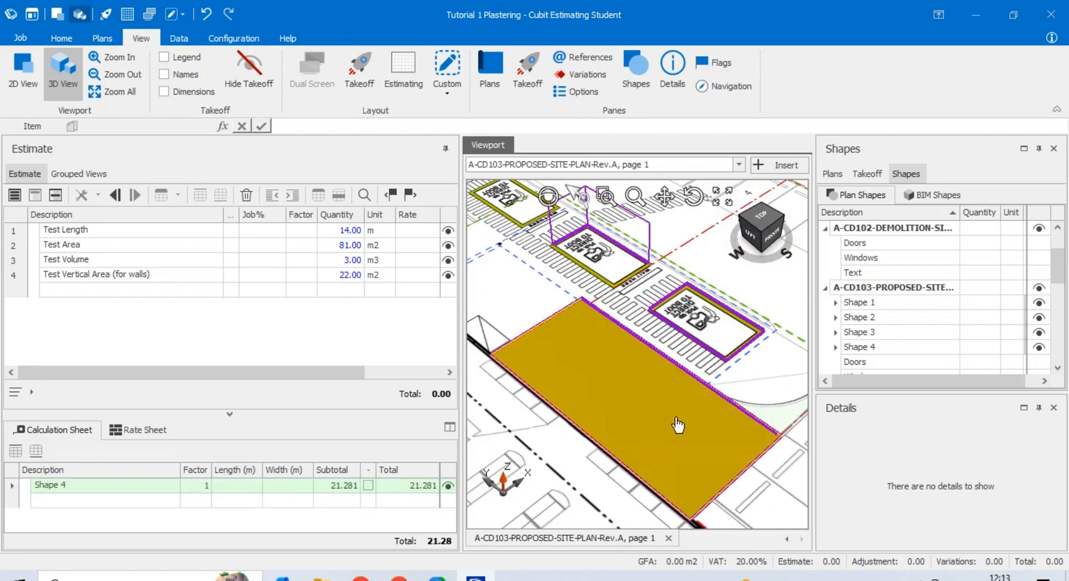
pyautogui.scroll(-1, 675, 425)
pyautogui.scroll(3, 701, 368)
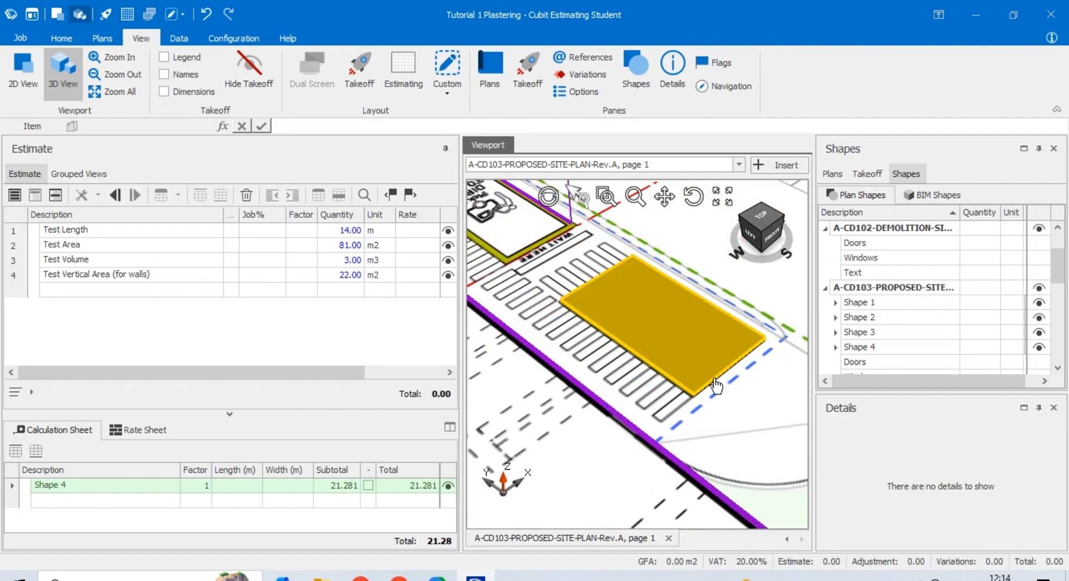
pyautogui.scroll(-3, 733, 316)
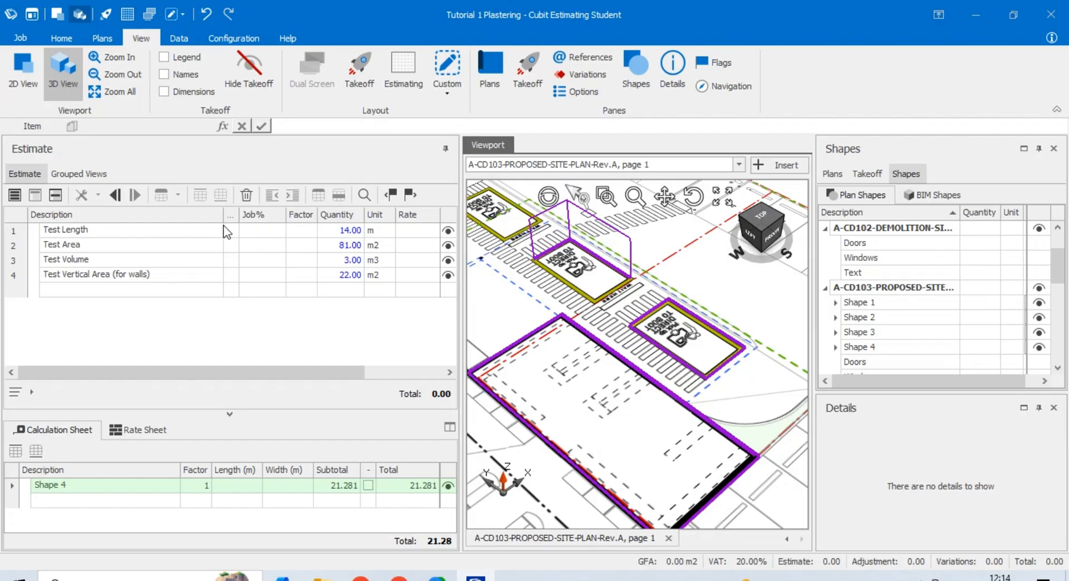
# Start inserting further plans and select C101-SITE-PLAN-Rev.02 in the Civil folder of the current tender drawings
pyautogui.click(167, 578)
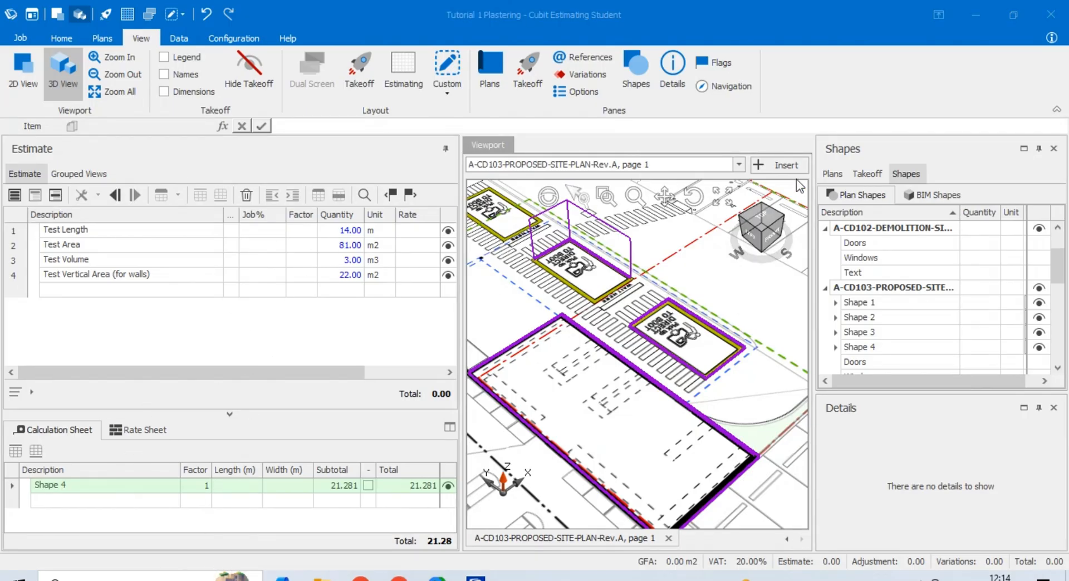
pyautogui.click(778, 165)
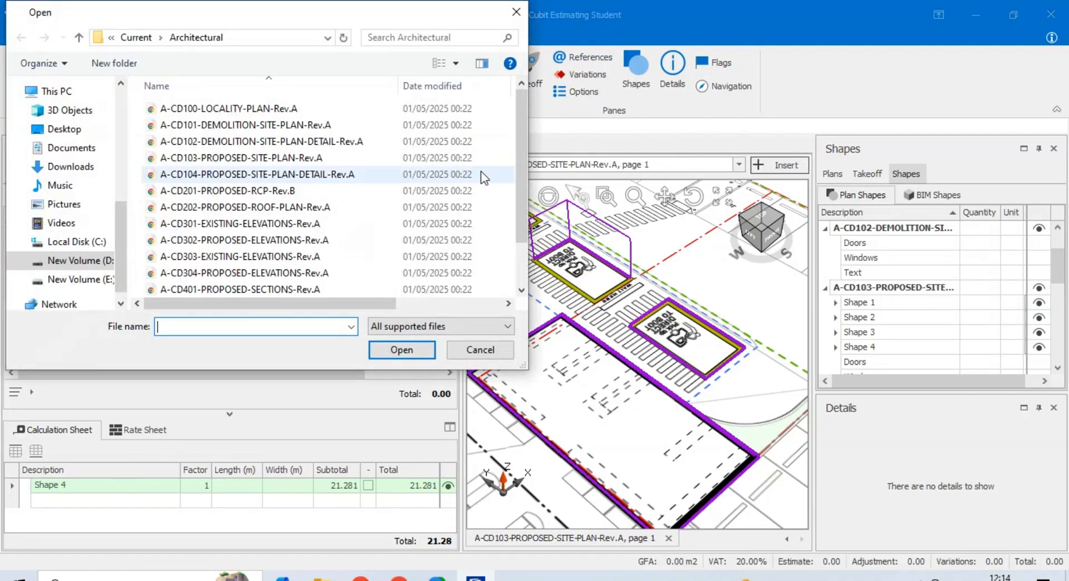
pyautogui.click(256, 174)
pyautogui.scroll(-1, 250, 205)
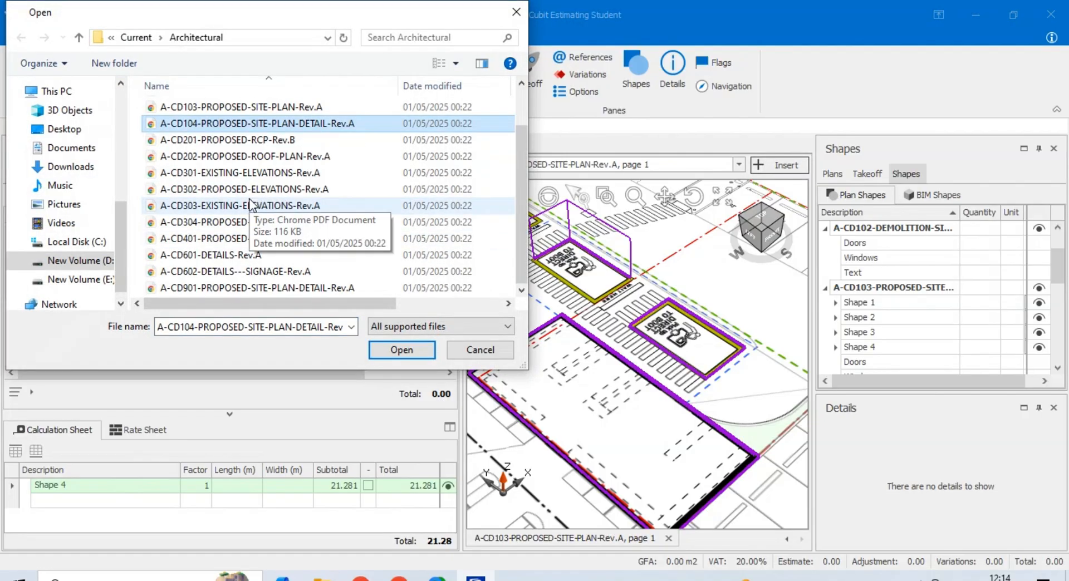
pyautogui.hotkey('alt', 'Up')
pyautogui.click(164, 123)
pyautogui.doubleClick(165, 124)
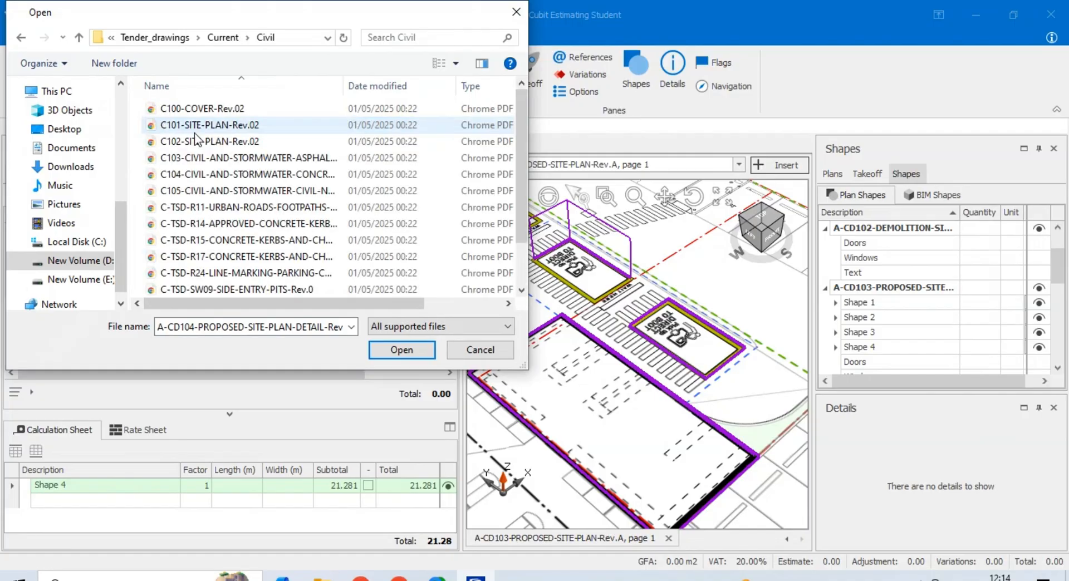
pyautogui.click(211, 111)
pyautogui.click(225, 127)
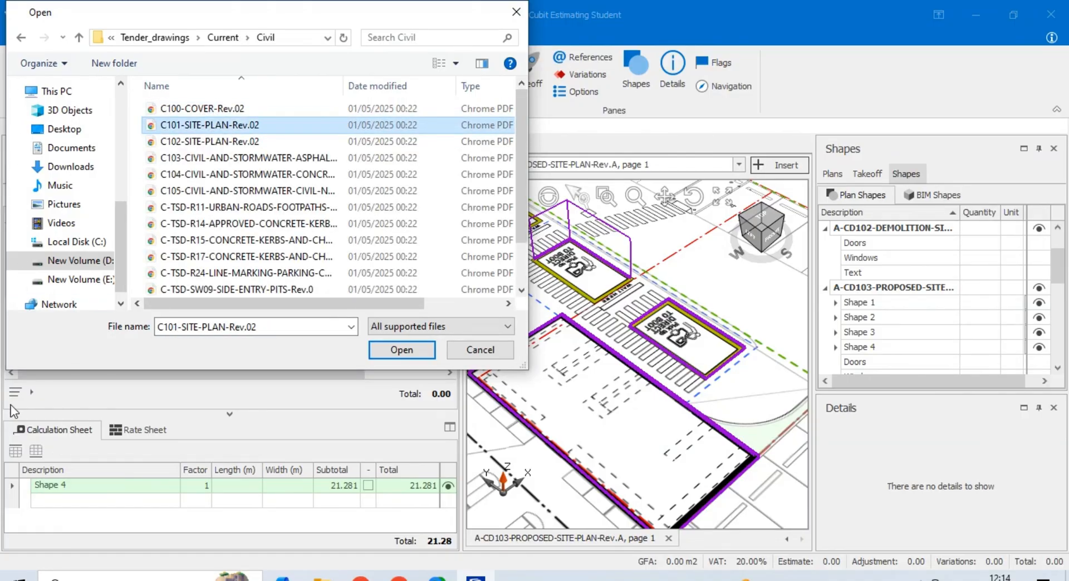
# Extend the file selection from C101-SITE-PLAN-Rev.02 through C-TSD-SW15-STORMWATER---GP-Rev.0 and open the drawings for import
pyautogui.hotkey('shift', 'Down')
pyautogui.hotkey('shift', 'Down')
pyautogui.hotkey('shift', 'Down')
pyautogui.hotkey('shift', 'Down')
pyautogui.hotkey('shift', 'Down')
pyautogui.hotkey('shift', 'Down')
pyautogui.hotkey('shift', 'Down')
pyautogui.hotkey('shift', 'Down')
pyautogui.hotkey('shift', 'Down')
pyautogui.hotkey('shift', 'Down')
pyautogui.hotkey('shift', 'Down')
pyautogui.hotkey('shift', 'Down')
pyautogui.hotkey('shift', 'Down')
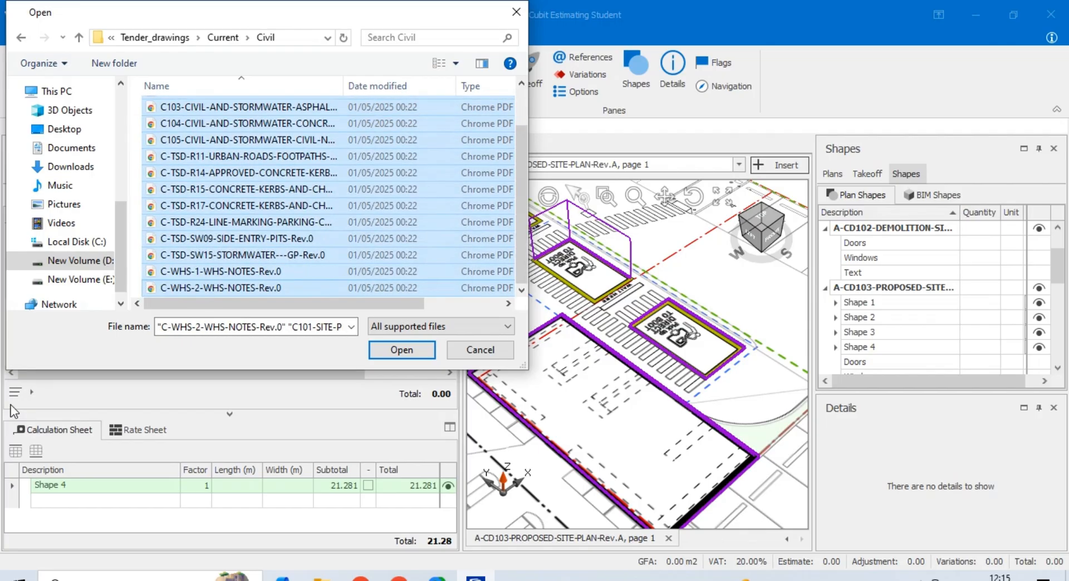
pyautogui.hotkey('shift', 'Up')
pyautogui.hotkey('shift', 'Up')
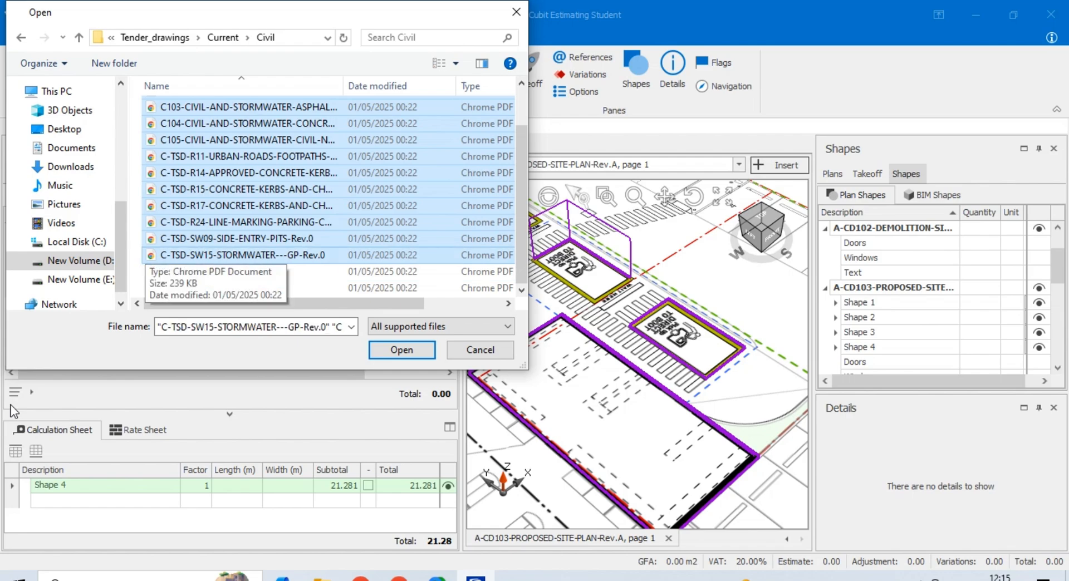
pyautogui.press('Return')
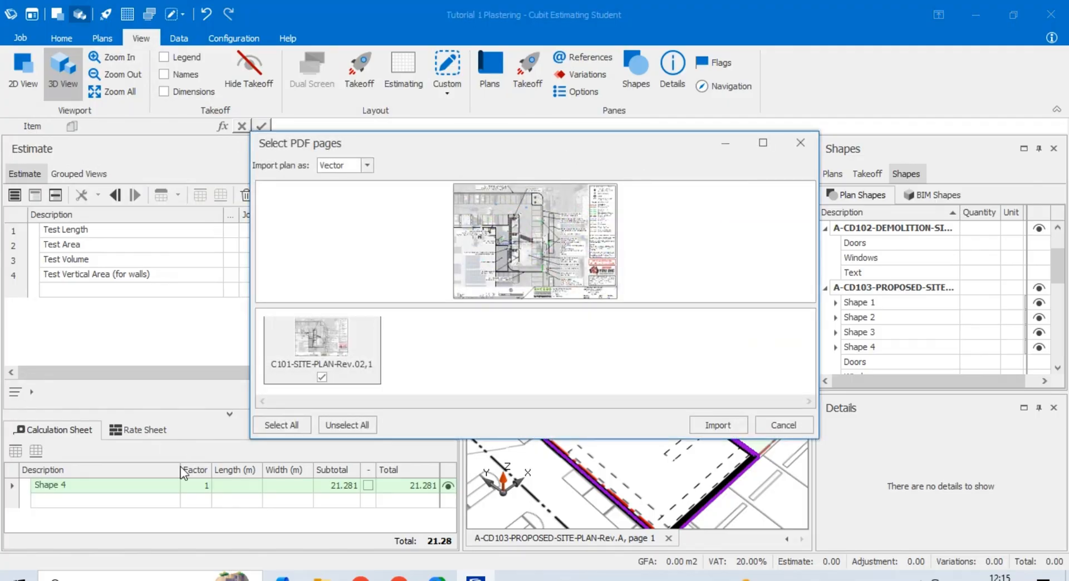
# Delete the Test Vertical Area (for walls), Test Volume and Test Area trade items from the estimate
pyautogui.click(475, 579)
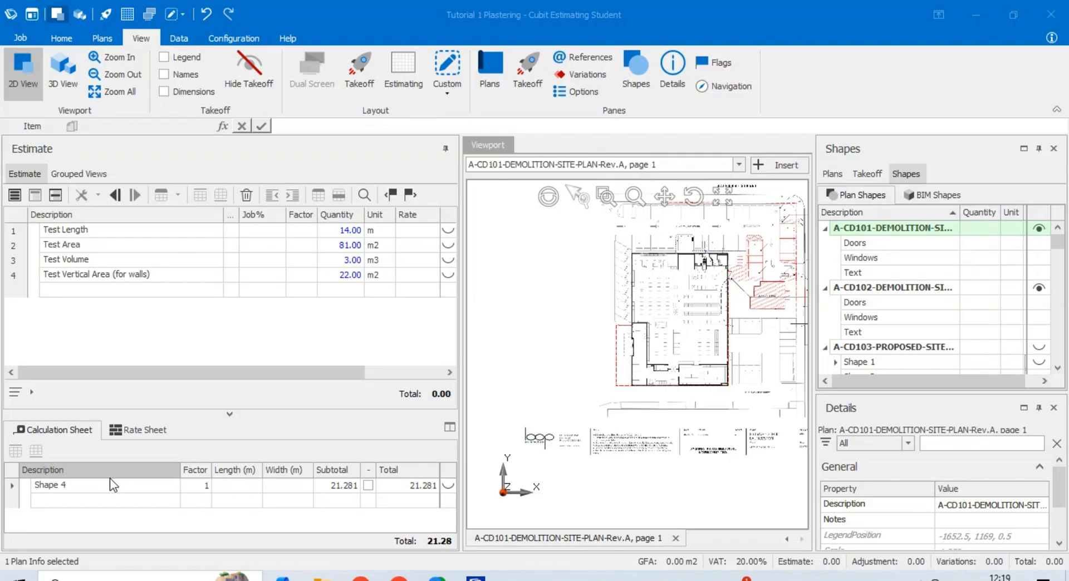
pyautogui.click(162, 278)
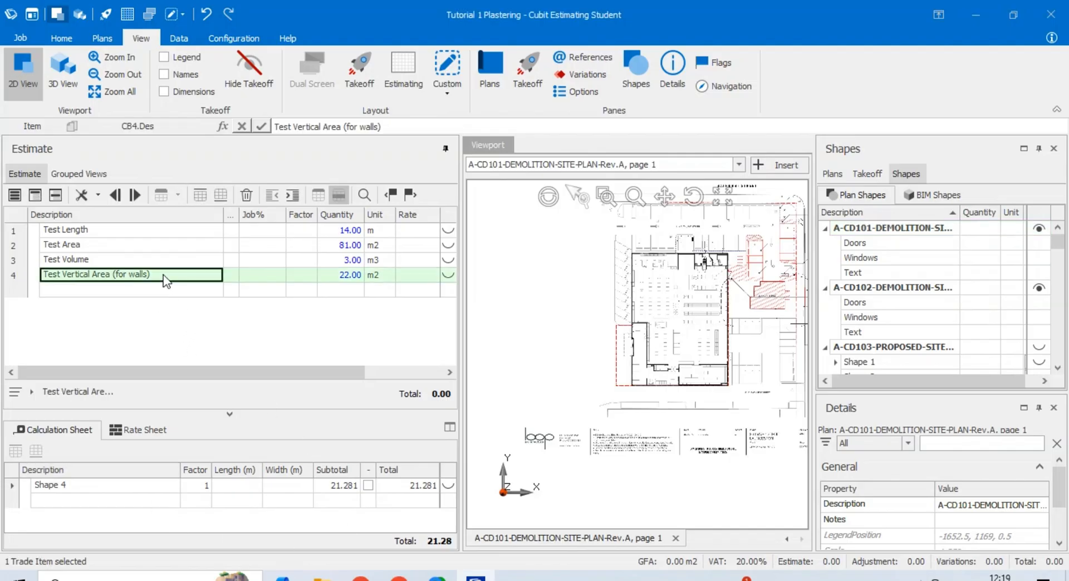
pyautogui.press('Delete')
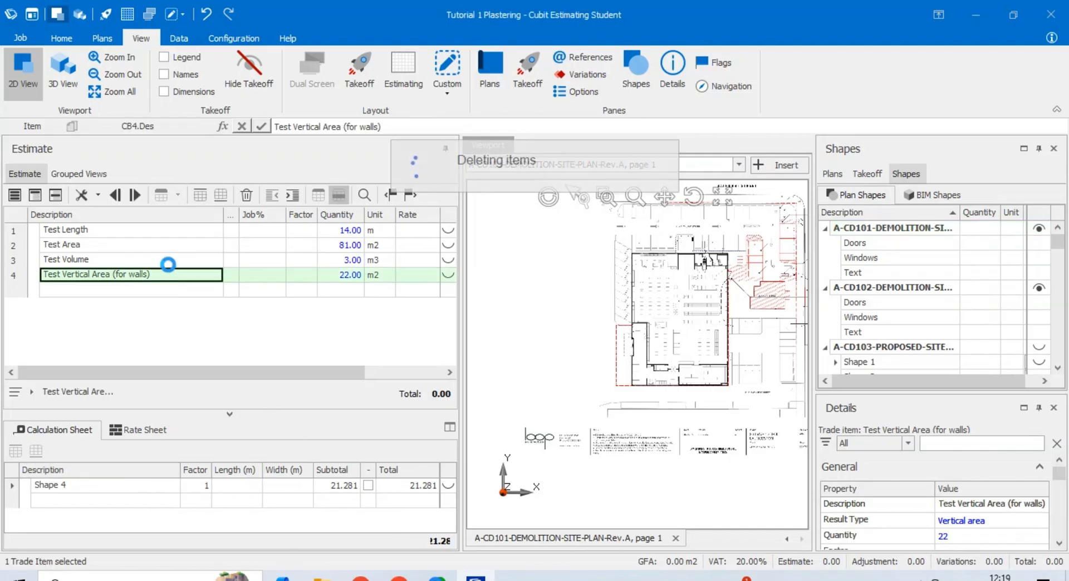
pyautogui.click(166, 260)
pyautogui.press('Delete')
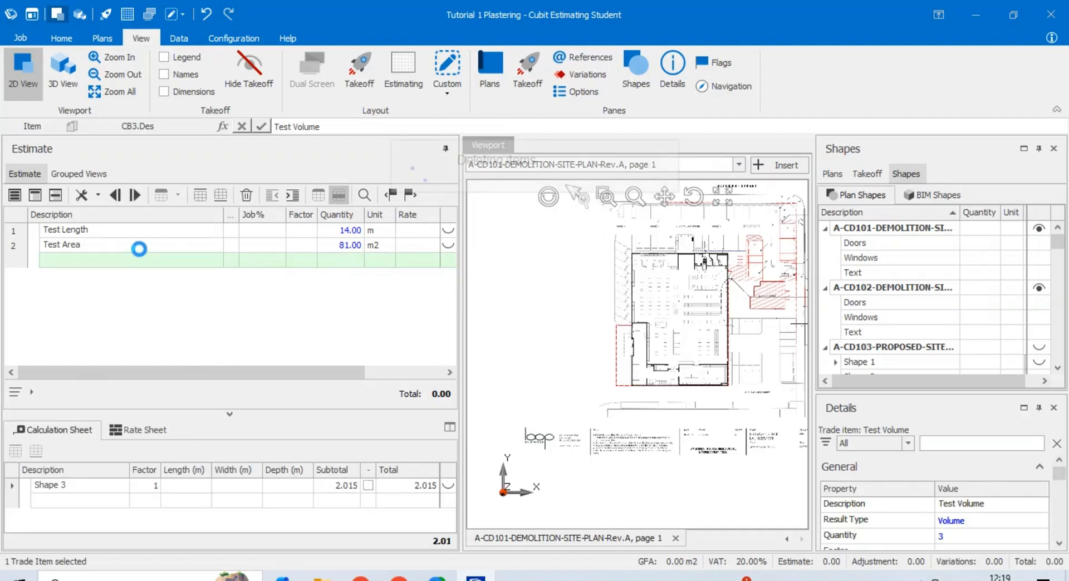
pyautogui.click(126, 245)
pyautogui.press('Delete')
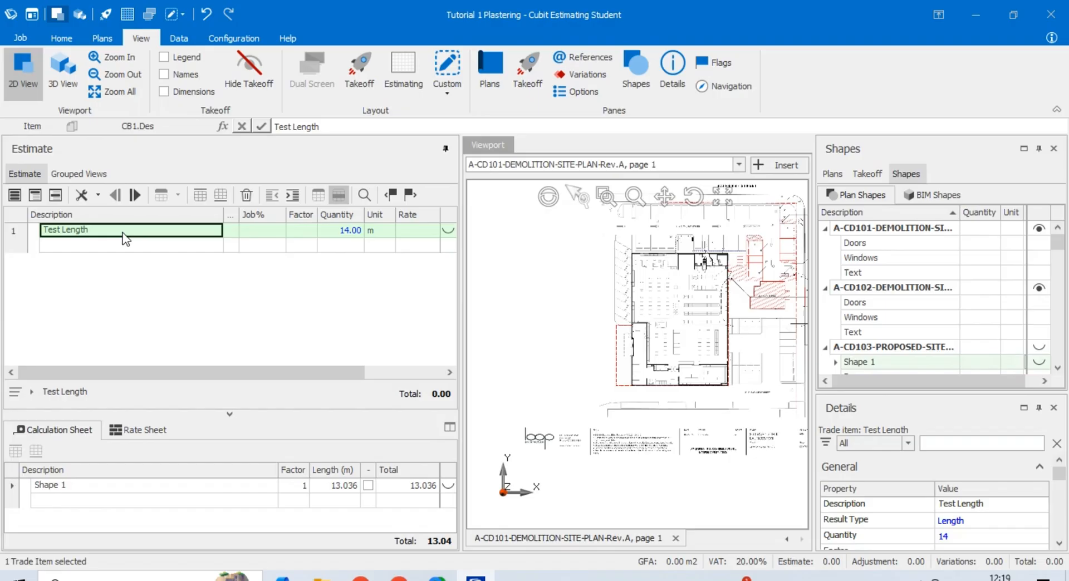
# Rename the remaining Test Length trade item as ELEMENT 19
pyautogui.write('E')
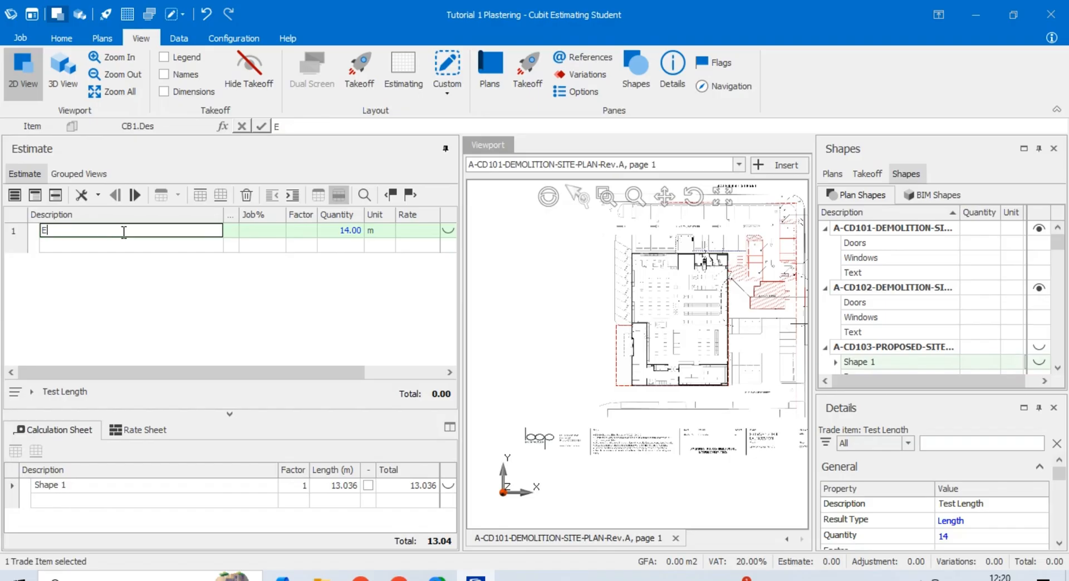
pyautogui.write('LEMENT 19')
pyautogui.click(120, 250)
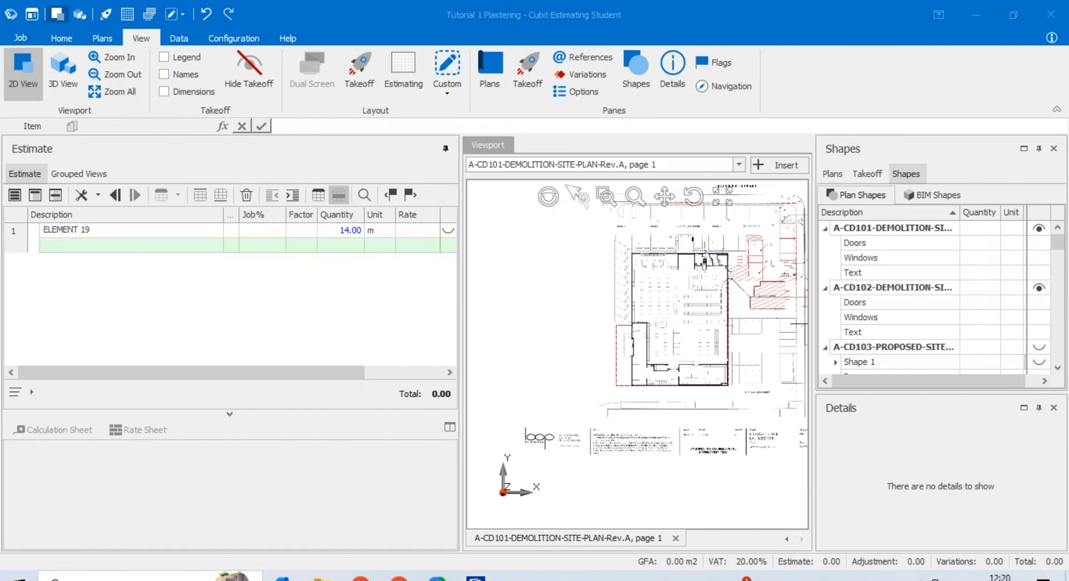
# Add the description rows "Assumptions" and "Reduced level dig" below ELEMENT 19 in the estimate
pyautogui.click(90, 250)
pyautogui.write('A')
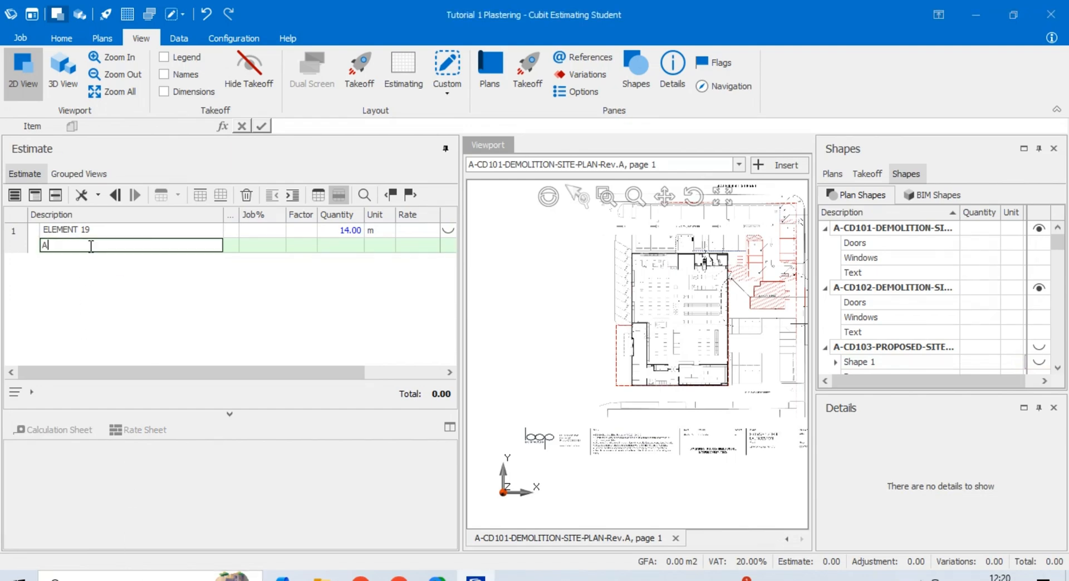
pyautogui.write('ssumptions')
pyautogui.press('Return')
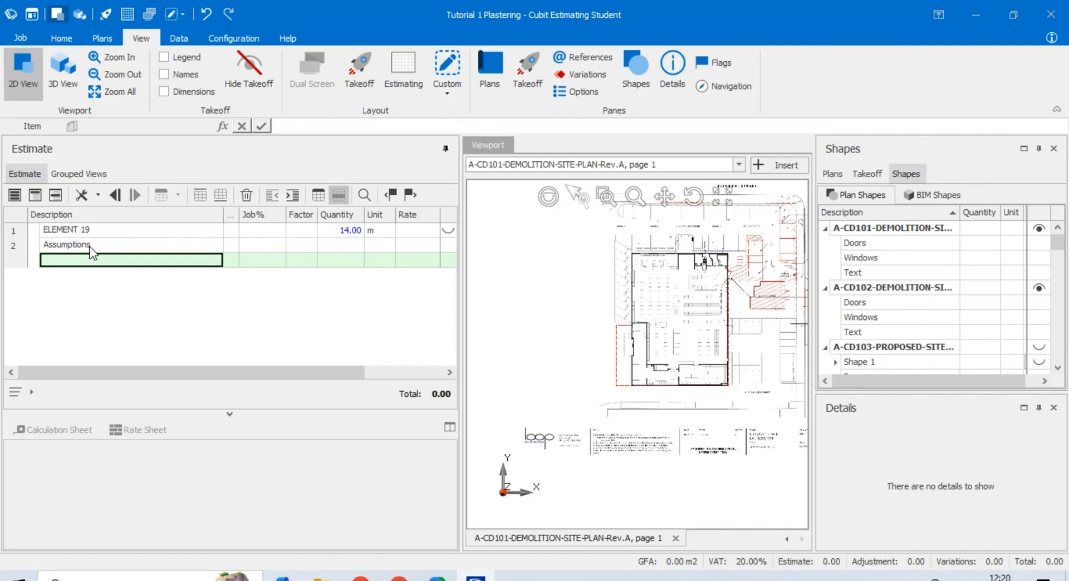
pyautogui.write('Re')
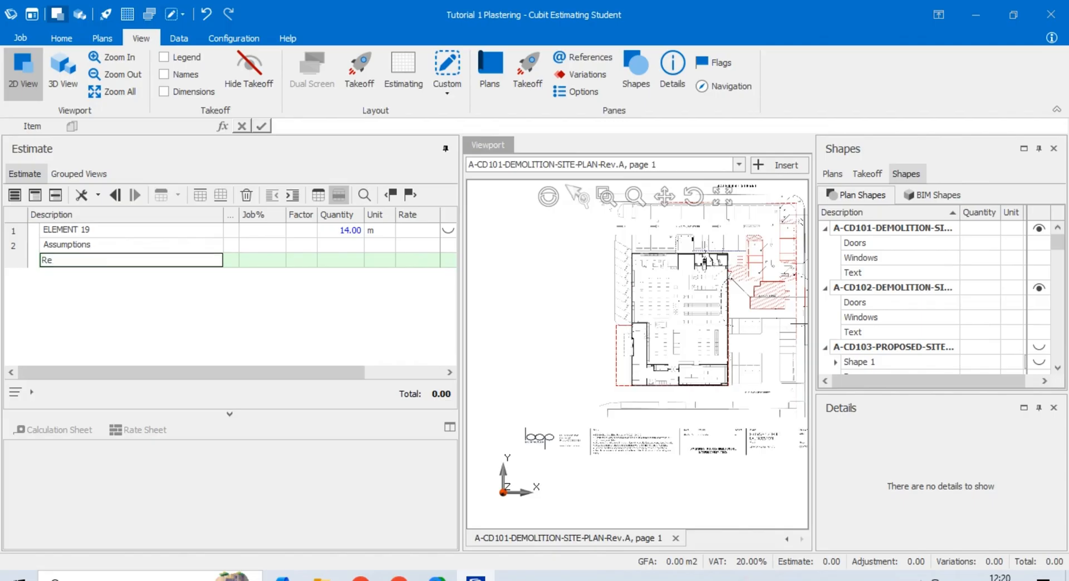
pyautogui.write('duced level dig')
pyautogui.press('Return')
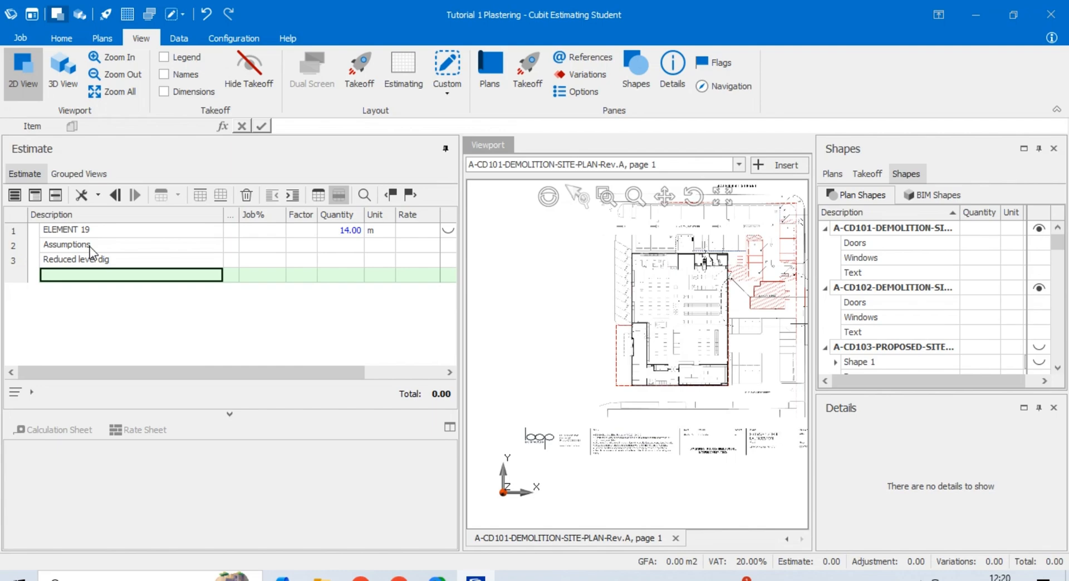
pyautogui.write('NB(')
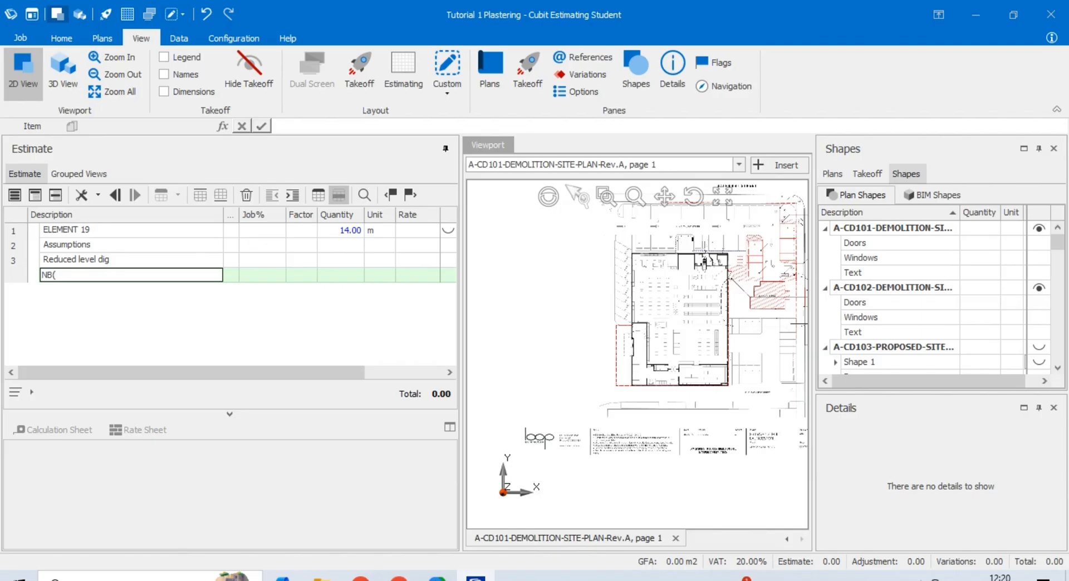
pyautogui.press('BackSpace')
pyautogui.press('BackSpace')
pyautogui.press('BackSpace')
pyautogui.press('Return')
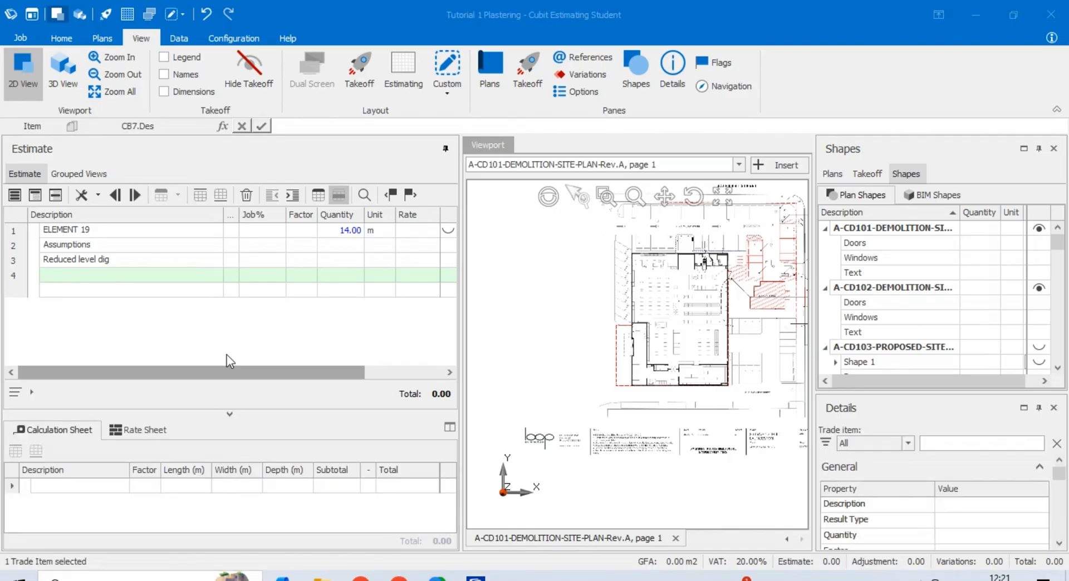
# Delete the quantity of the ELEMENT 19 item together with its associated calculation sheet
pyautogui.click(346, 231)
pyautogui.click(347, 230)
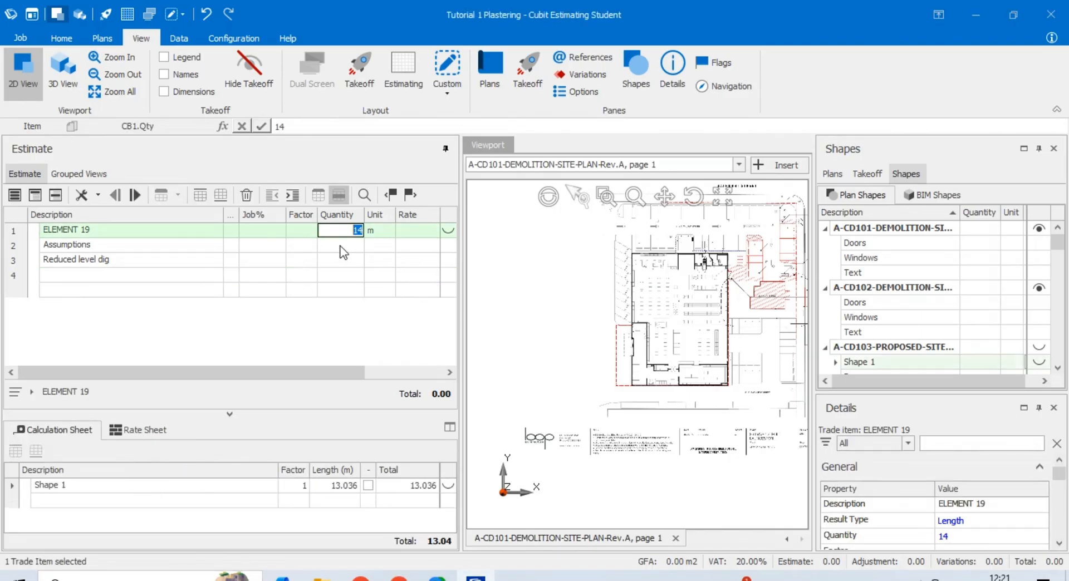
pyautogui.press('BackSpace')
pyautogui.press('Return')
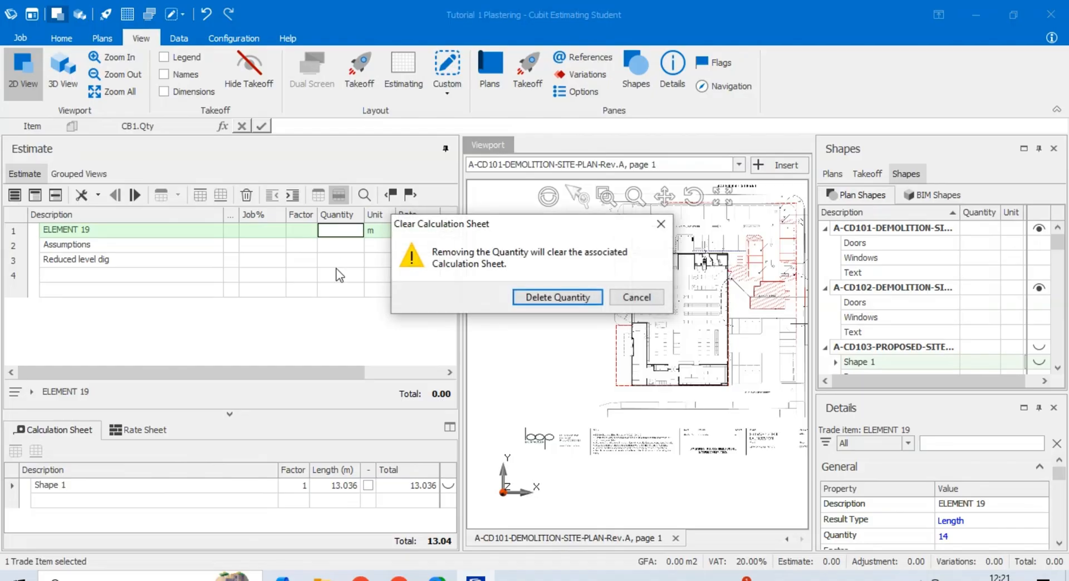
pyautogui.click(582, 297)
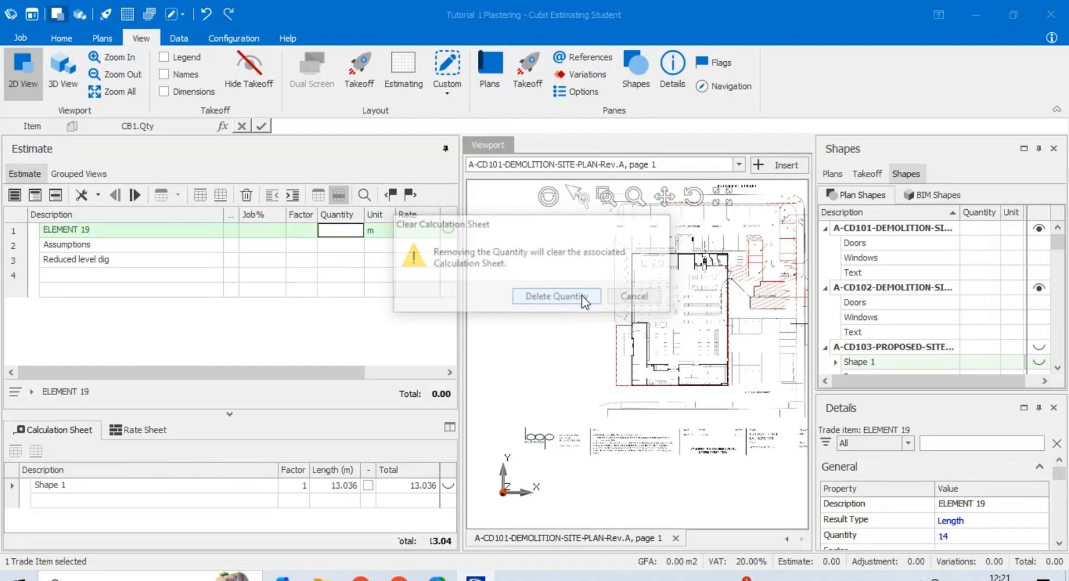
# Add the description rows "Floor Slab" and "100 mm Slab" below Reduced level dig
pyautogui.click(127, 275)
pyautogui.write('F')
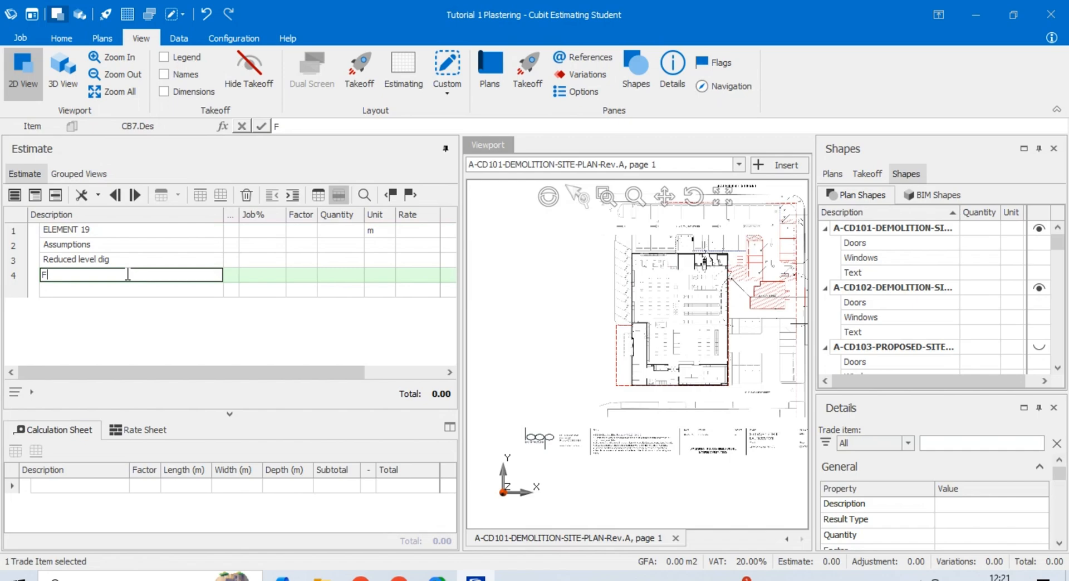
pyautogui.write('loor Slab')
pyautogui.click(125, 289)
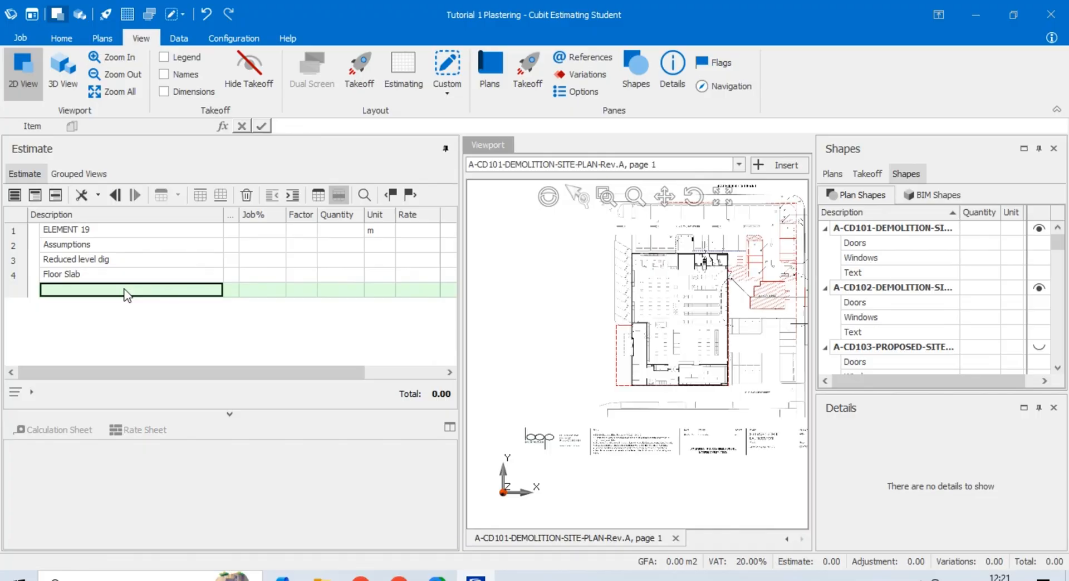
pyautogui.write('100')
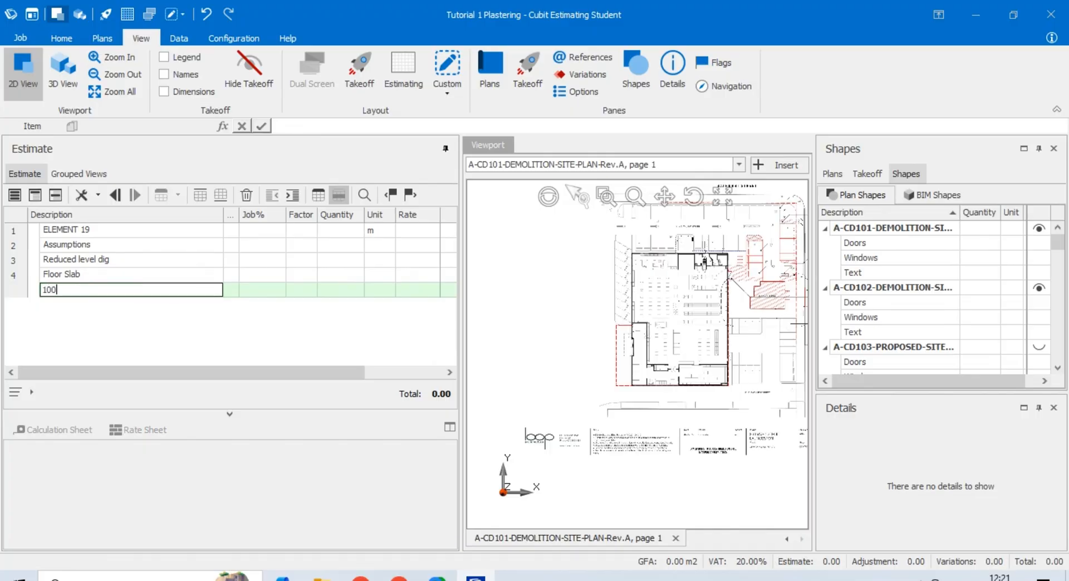
pyautogui.write(' mm Slab')
pyautogui.press('Return')
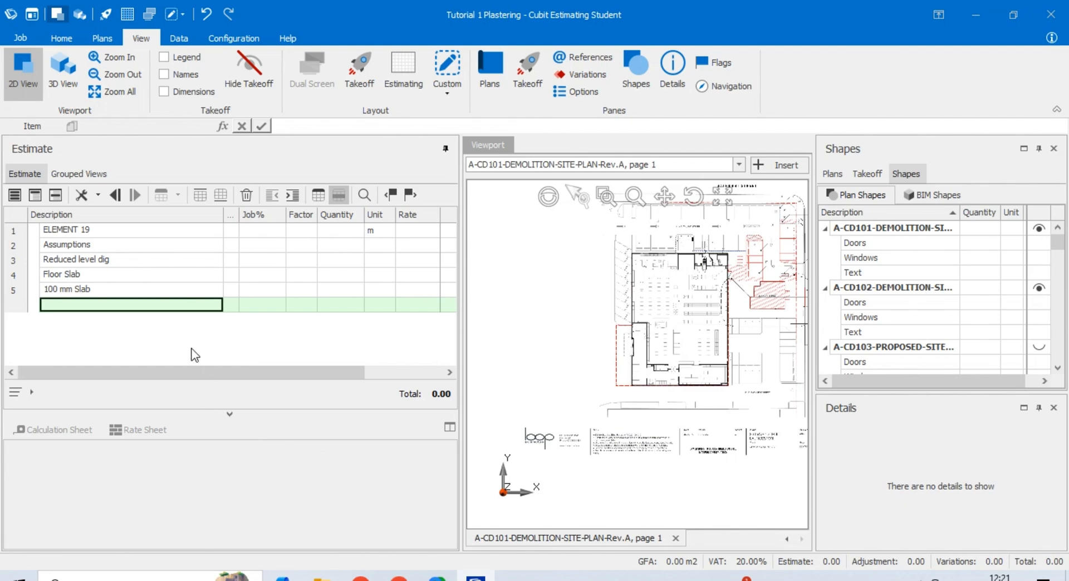
# Add the description row "4 layers of 100 mm polystyrene insulation" below the 100 mm Slab row
pyautogui.write('4')
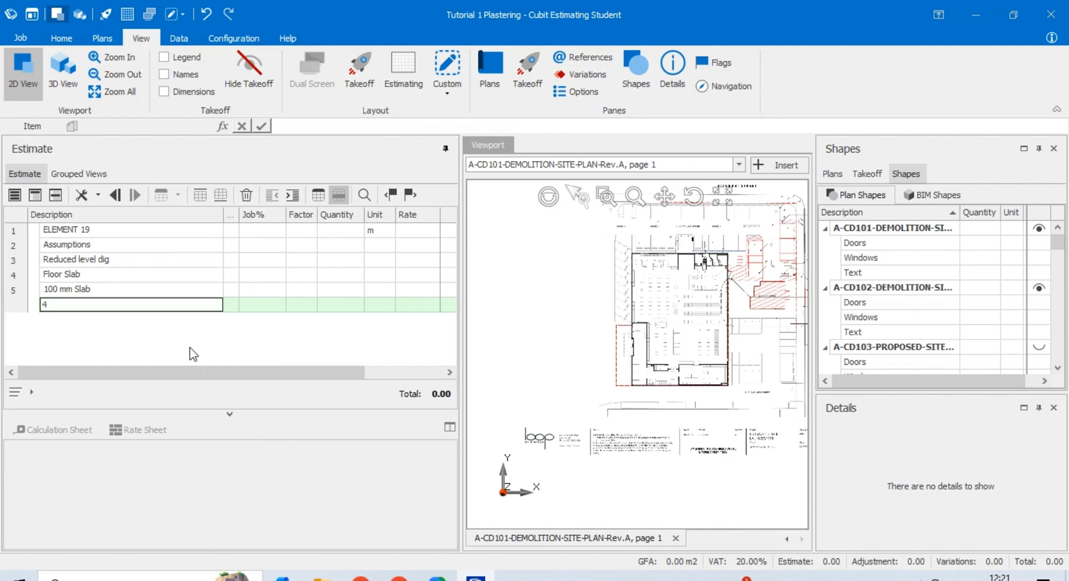
pyautogui.write(' layers of 100 mm polystyre')
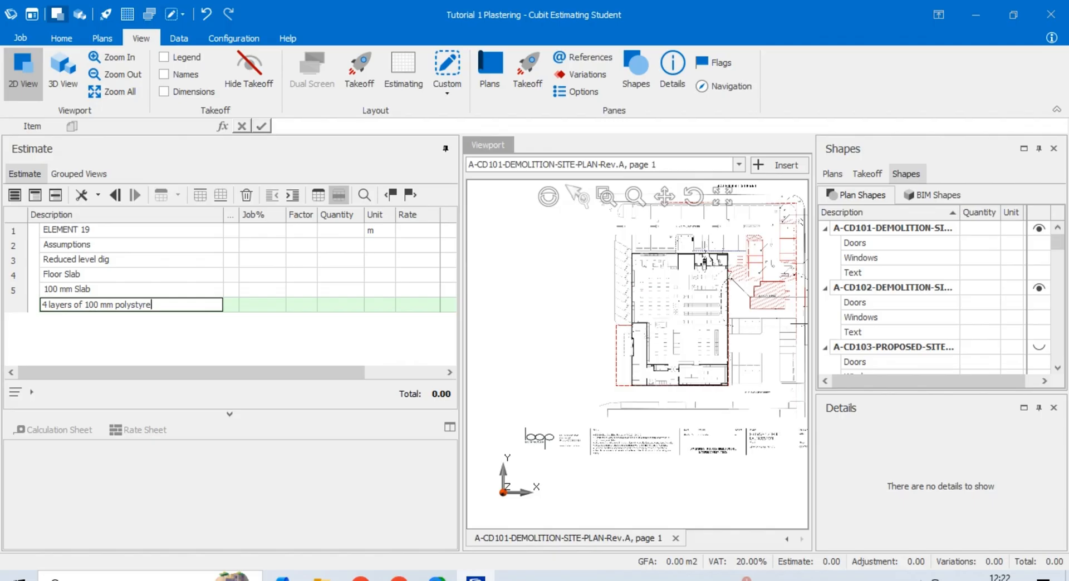
pyautogui.write('ne insulation')
pyautogui.press('Return')
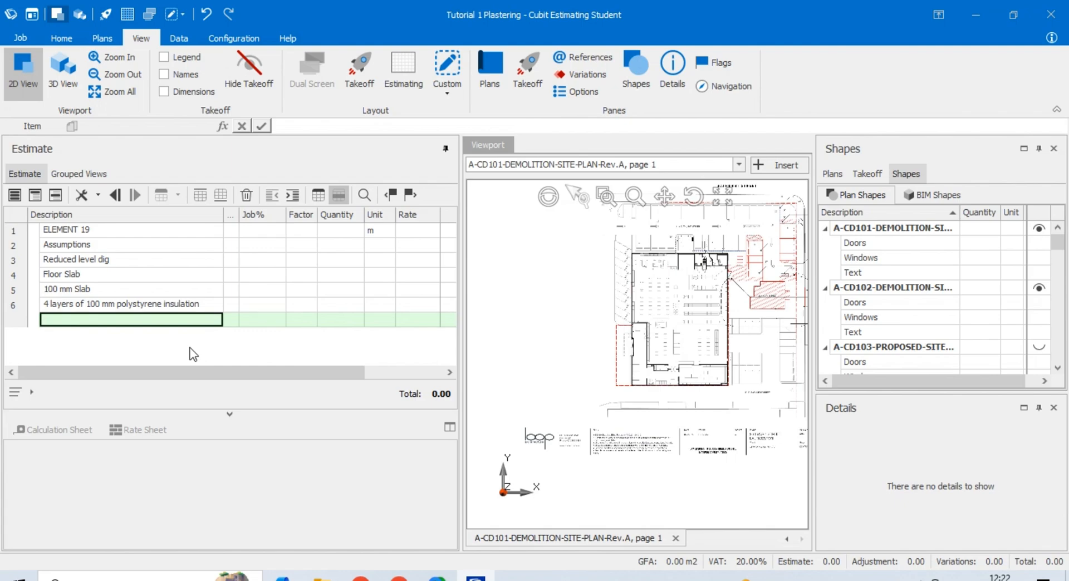
# Add the description row "30mm+50mm of 6 mm grade dust free stone" below the polystyrene insulation row
pyautogui.write('3')
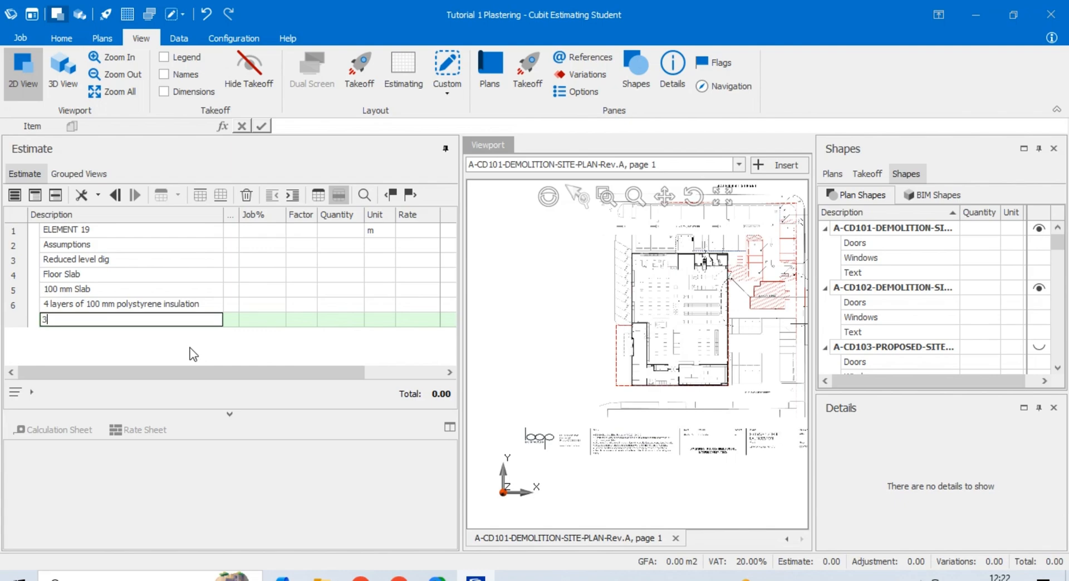
pyautogui.write('0mm+50mm of 6 mm grad')
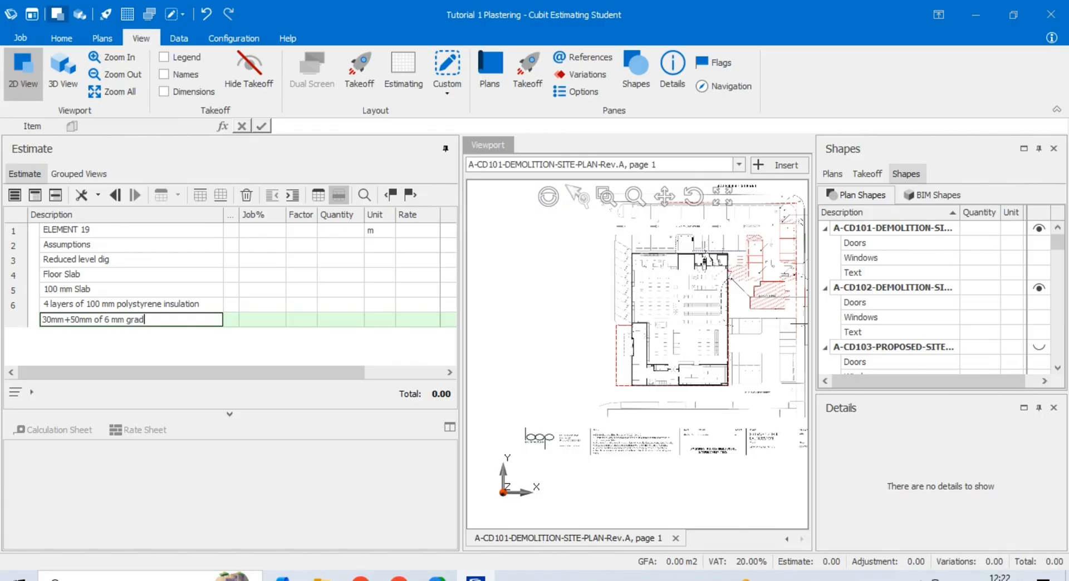
pyautogui.write('e dust free stone')
pyautogui.press('Return')
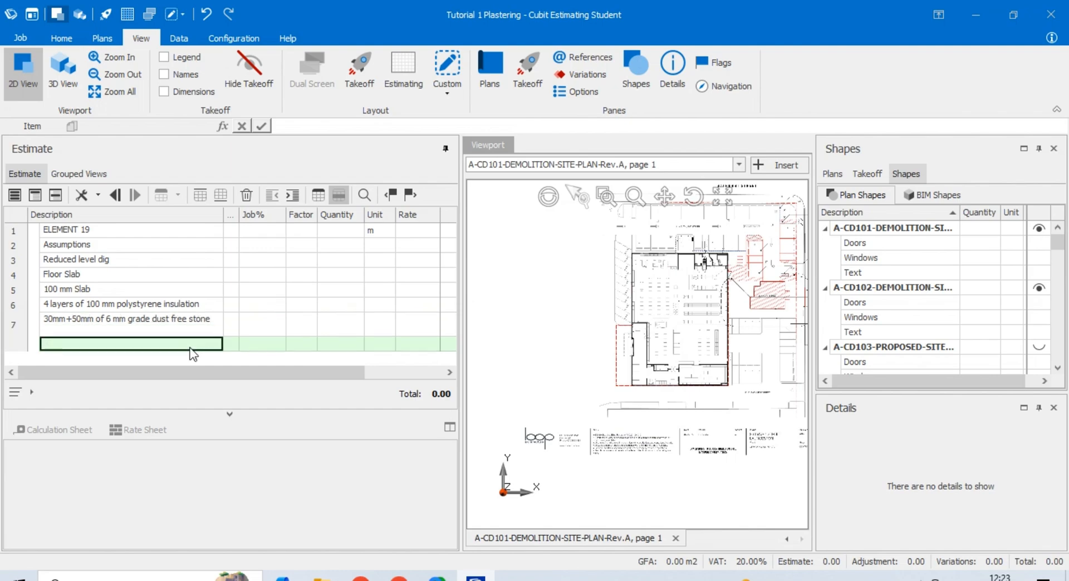
# Add the description rows "6mm grid geotextile" and "Radon barrier Damp Proof Membrane" below the dust free stone row
pyautogui.write('6mm')
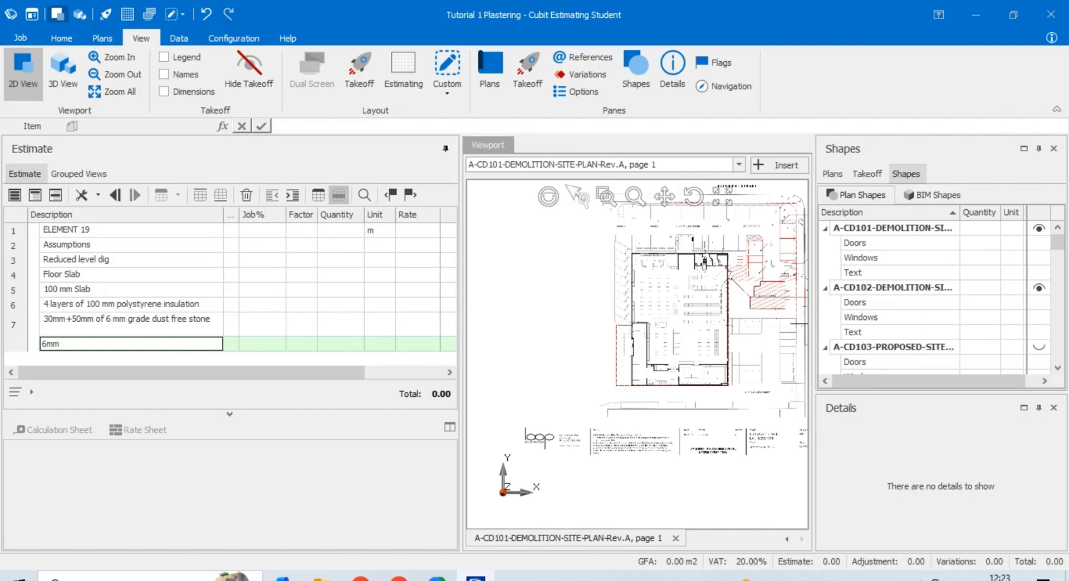
pyautogui.write(' grid geotextile')
pyautogui.press('Return')
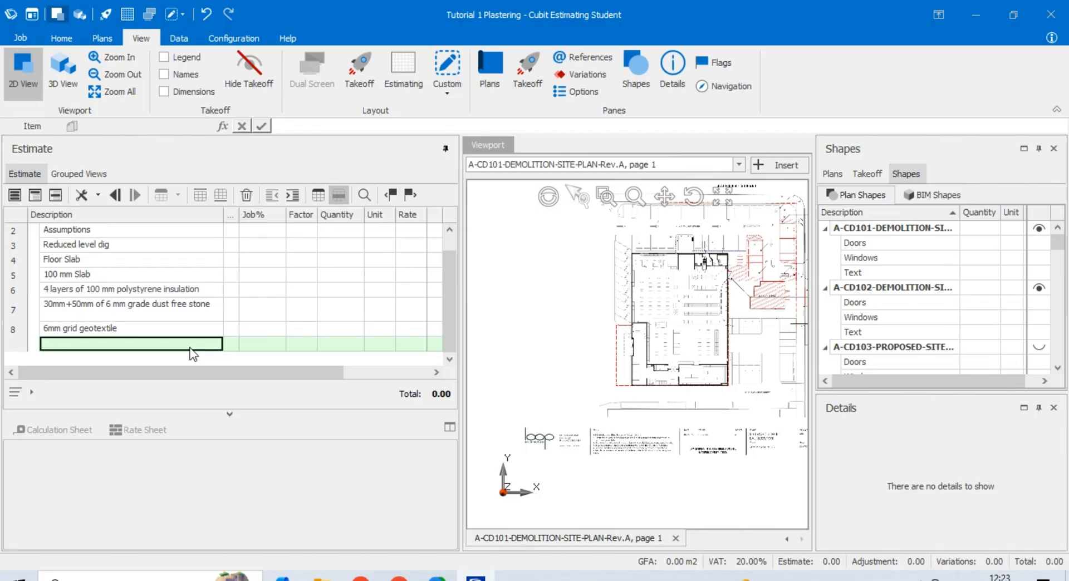
pyautogui.write('Rado')
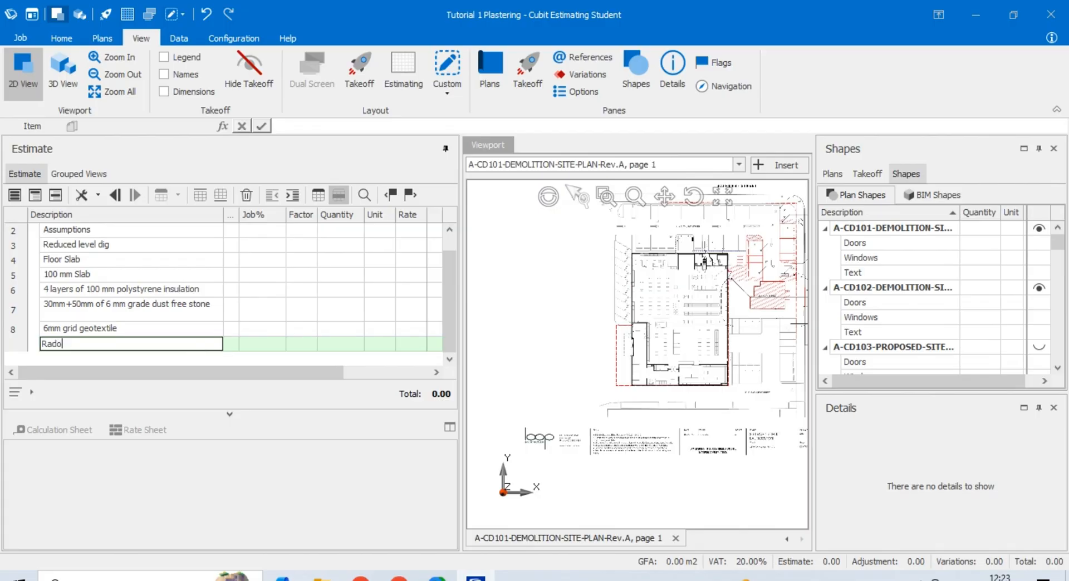
pyautogui.write('n barrier')
pyautogui.write('Damp Proof Memb')
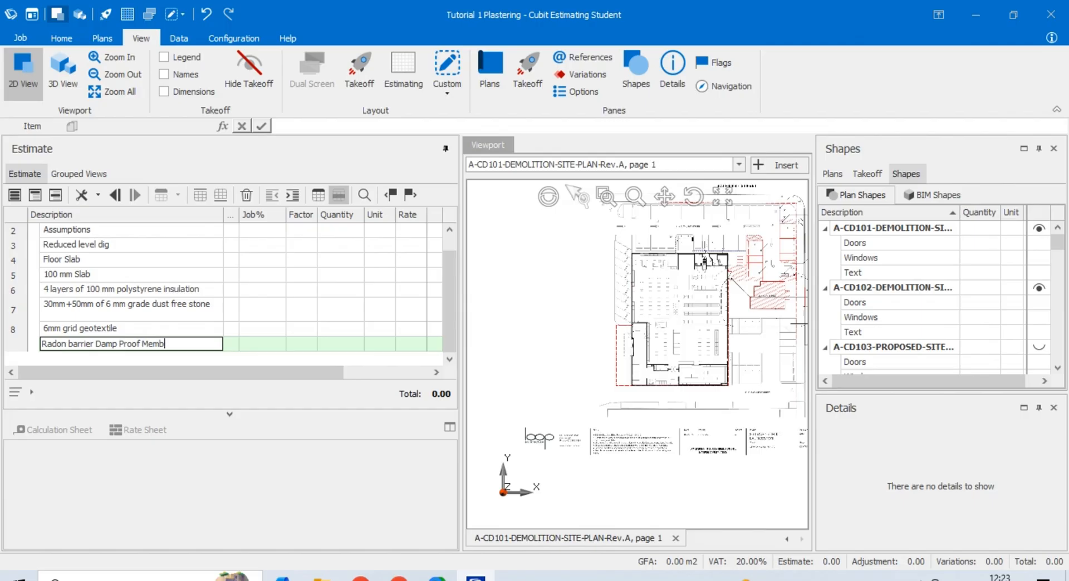
pyautogui.write('rane')
pyautogui.press('Return')
# Add the description rows "20mm sand blinding" and "300mm well compacted stone" below the Damp Proof Membrane row
pyautogui.write('20mm ')
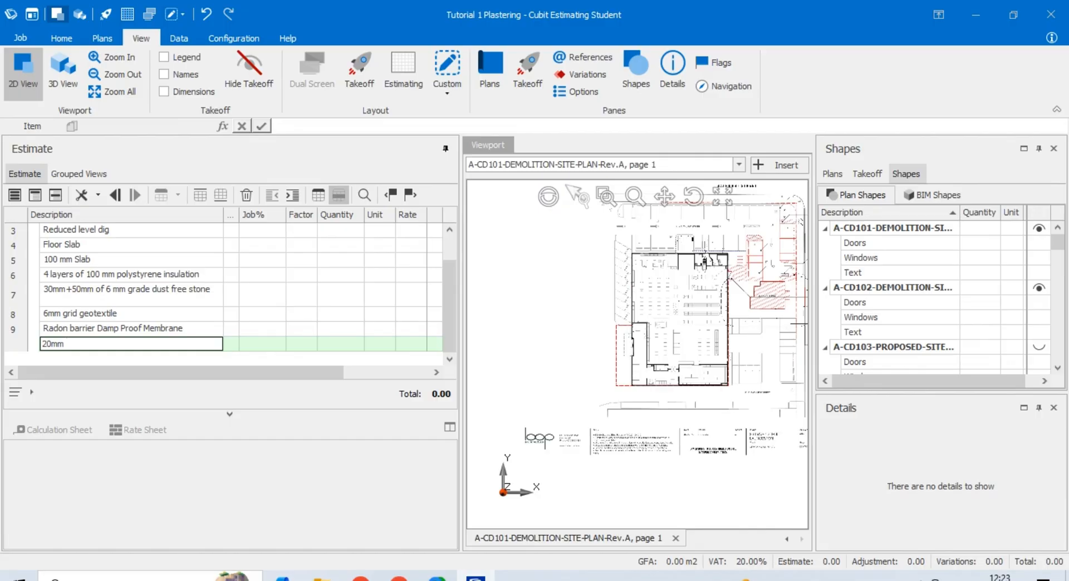
pyautogui.write('sand blinding')
pyautogui.press('Return')
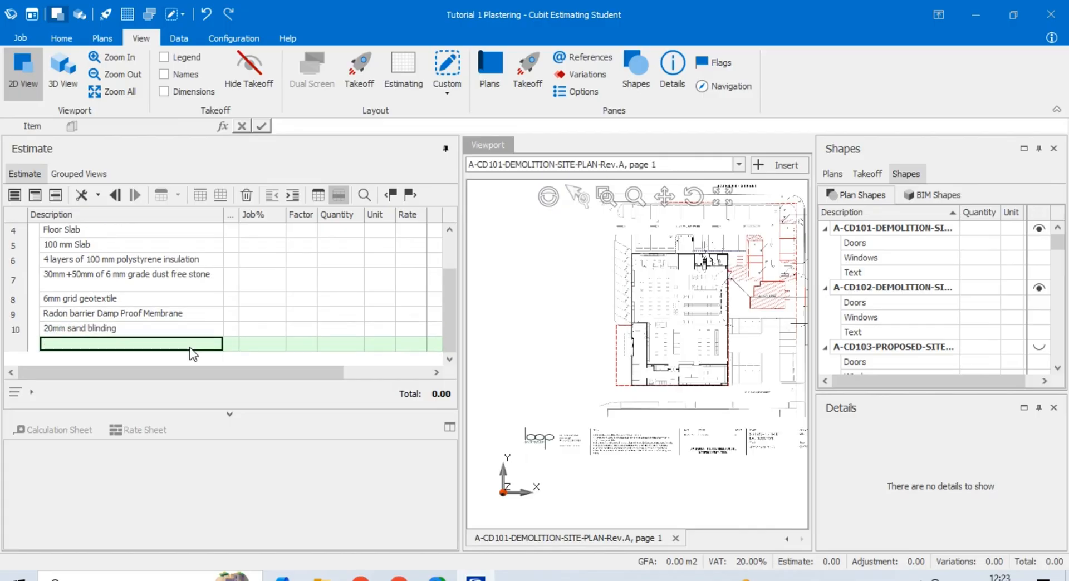
pyautogui.write('300mm')
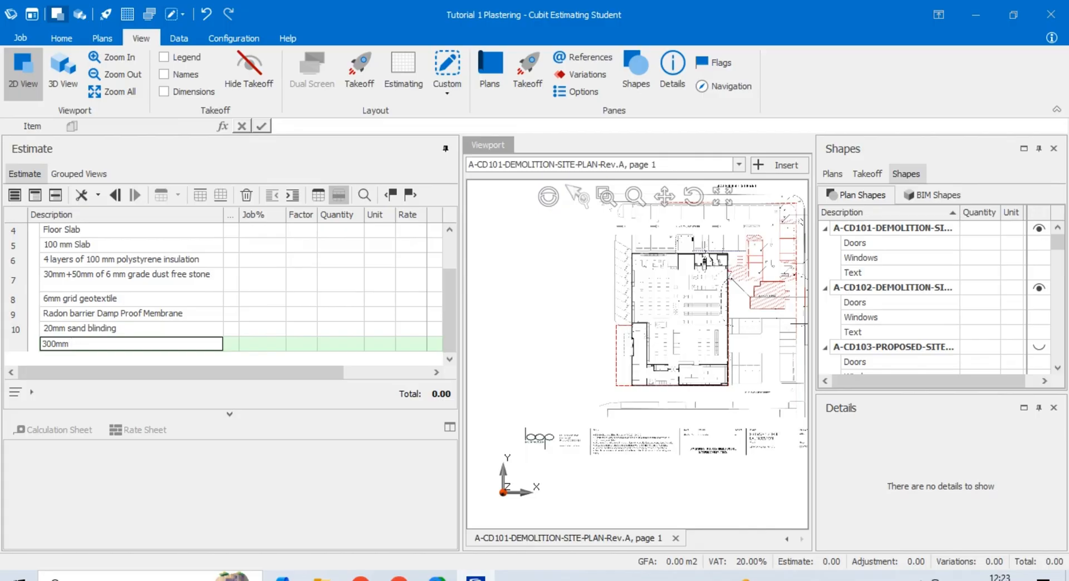
pyautogui.write(' well compacted stone')
pyautogui.press('Return')
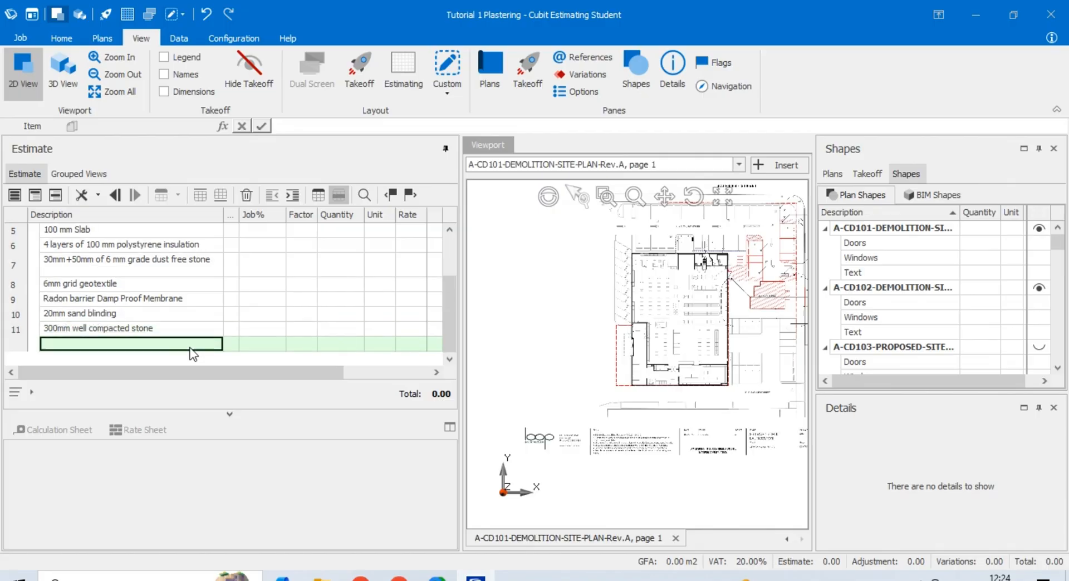
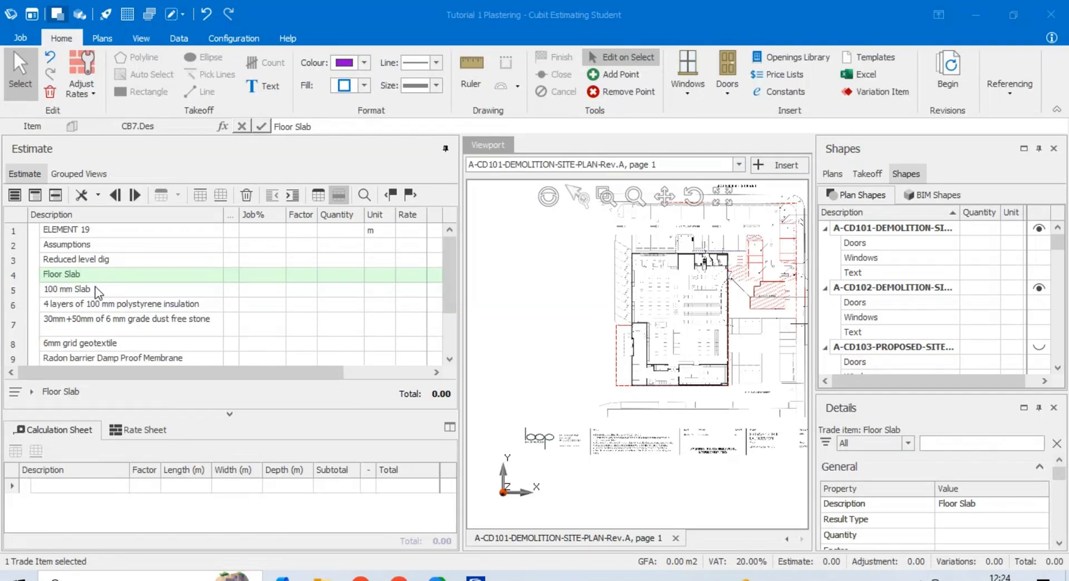
# Turn the Floor Slab row into a heading and move all rows from 100 mm Slab to 300mm well compacted stone under it
pyautogui.rightClick(98, 279)
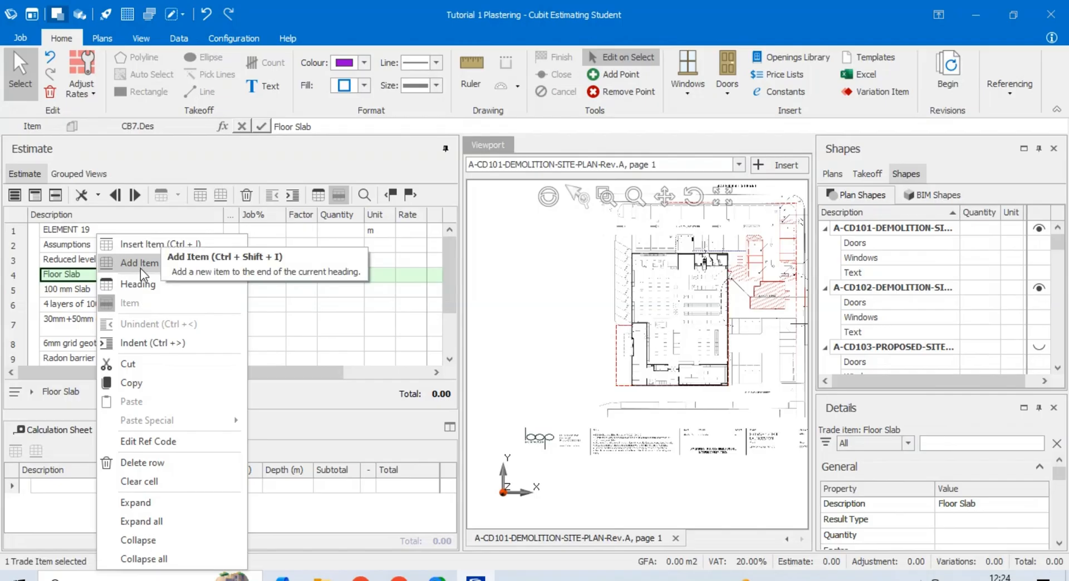
pyautogui.click(142, 284)
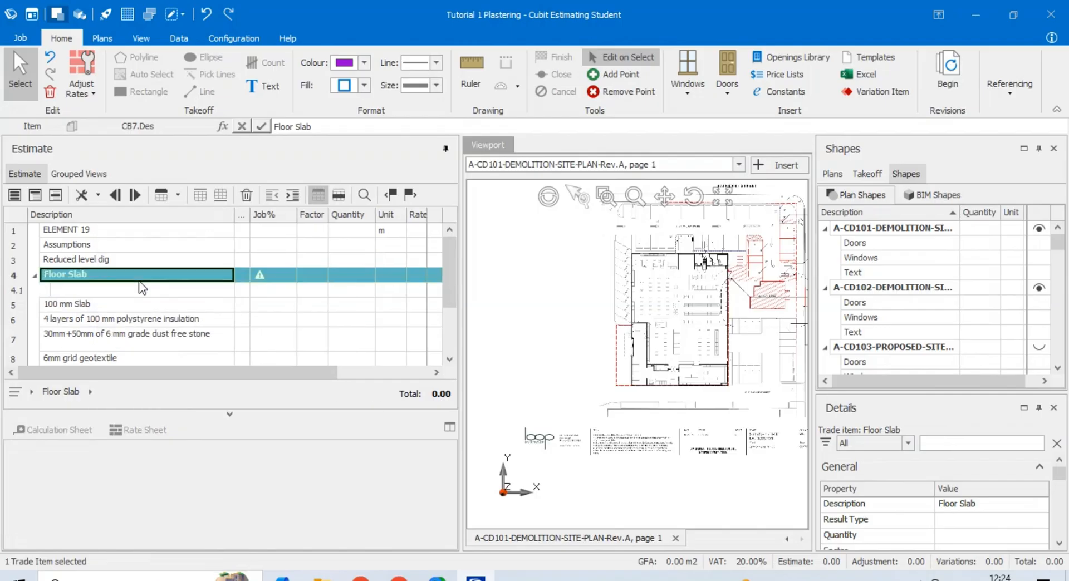
pyautogui.click(108, 306)
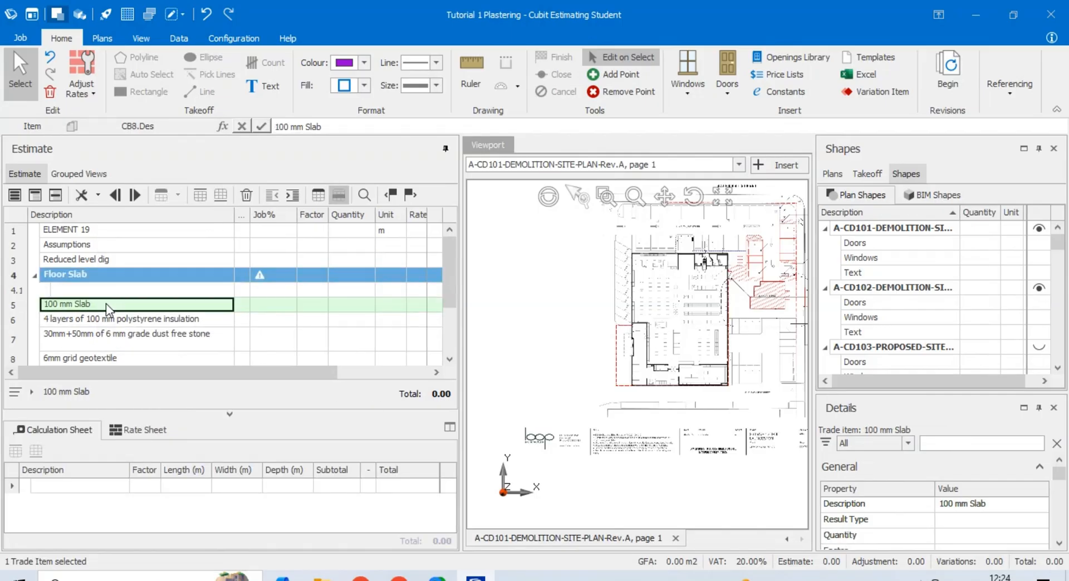
pyautogui.hotkey('shift', 'Down')
pyautogui.hotkey('shift', 'Down')
pyautogui.hotkey('shift', 'Down')
pyautogui.hotkey('shift', 'Down')
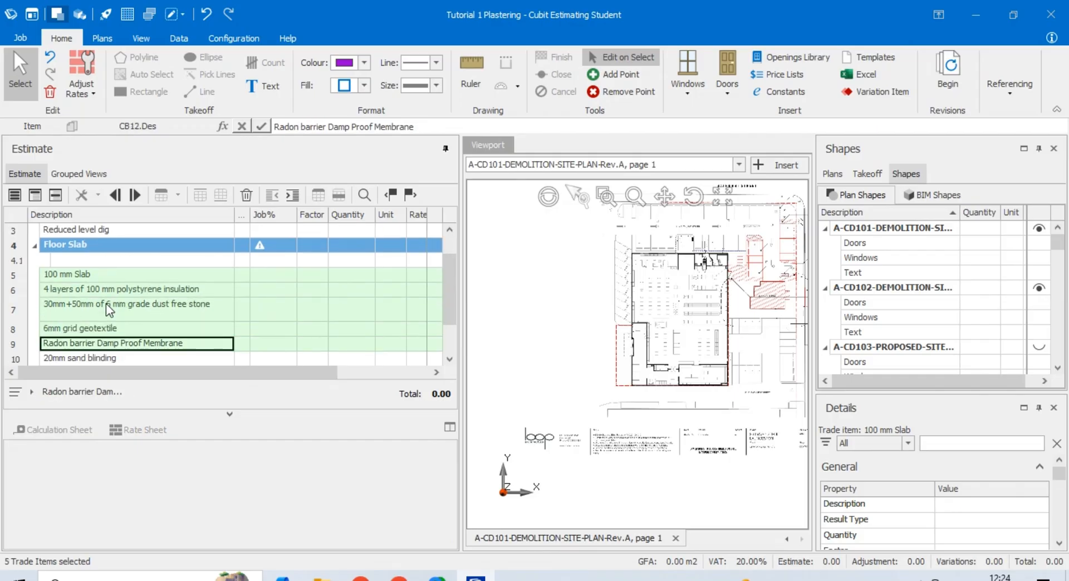
pyautogui.hotkey('shift', 'Down')
pyautogui.hotkey('shift', 'Down')
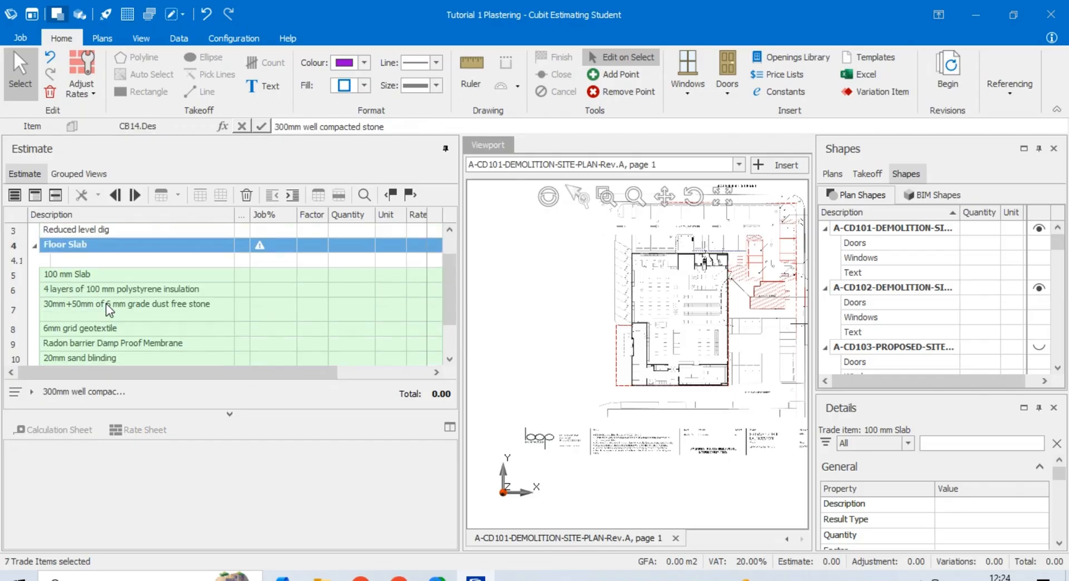
pyautogui.moveTo(111, 277); pyautogui.dragTo(123, 259)
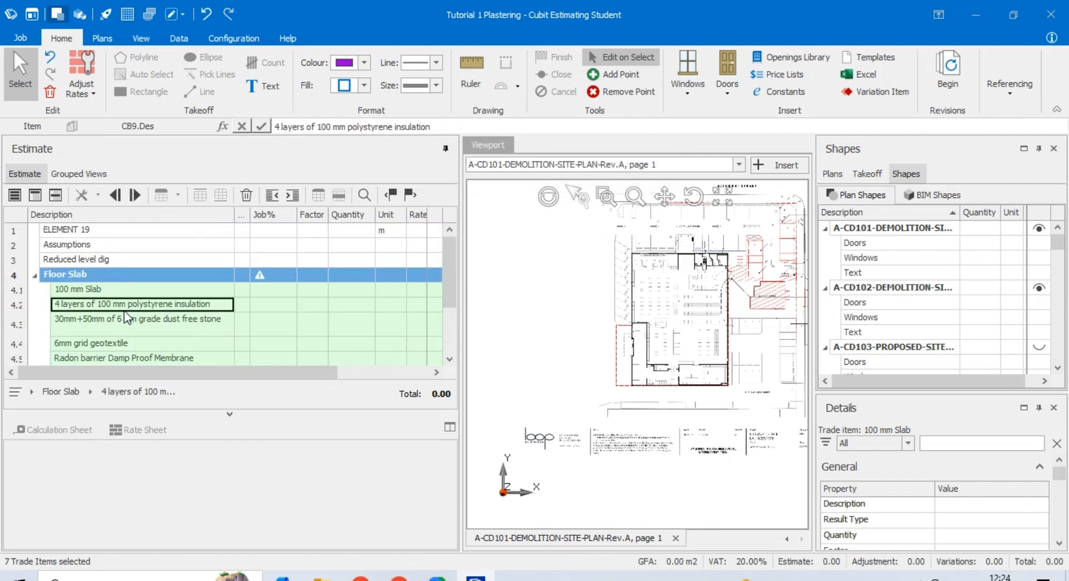
pyautogui.click(120, 333)
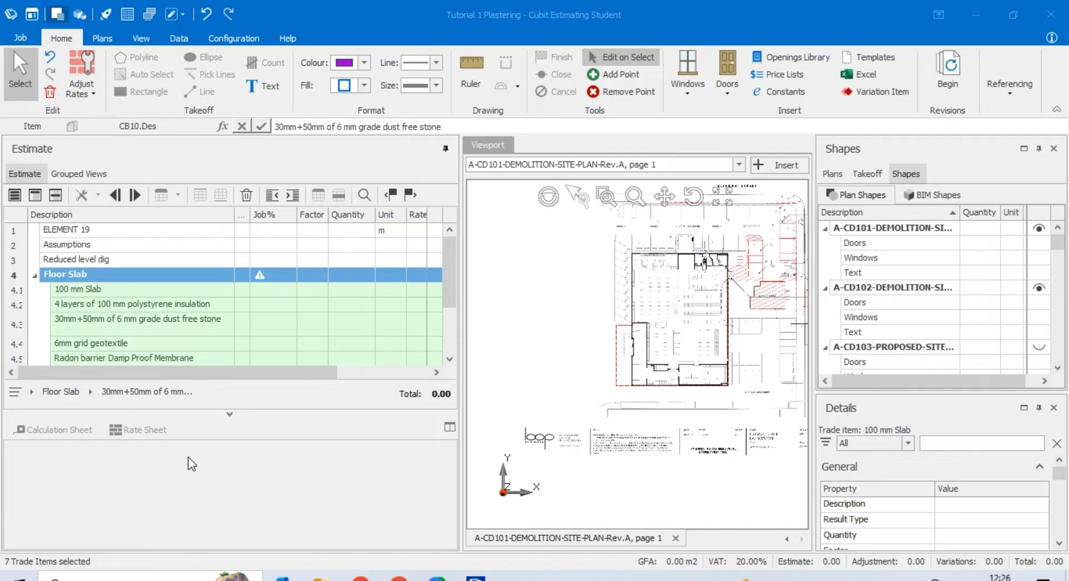
# Widen the Result column and set the result type of the 100 mm Slab item to Volume
pyautogui.click(163, 290)
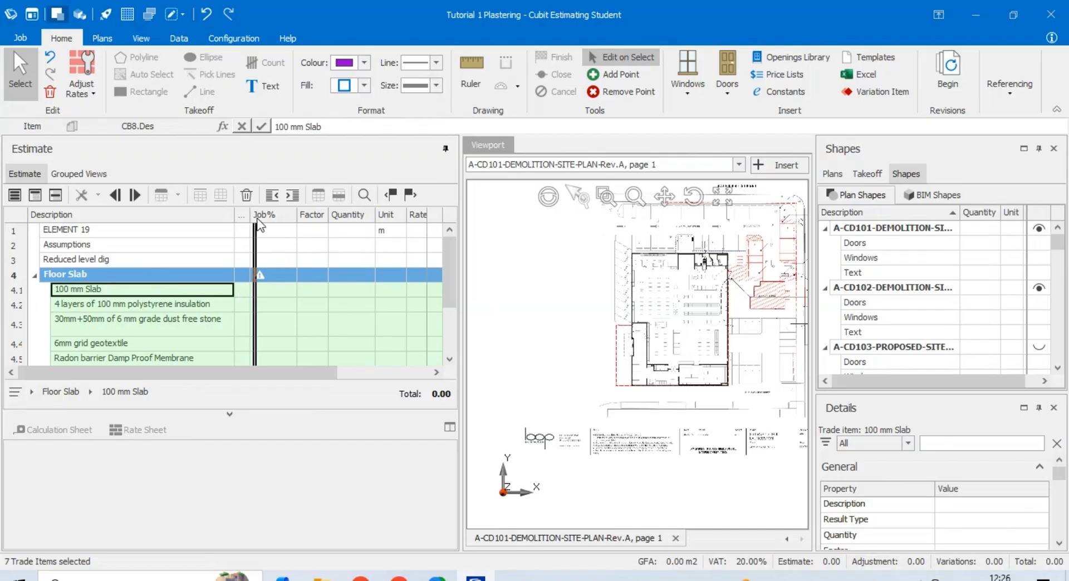
pyautogui.doubleClick(248, 217)
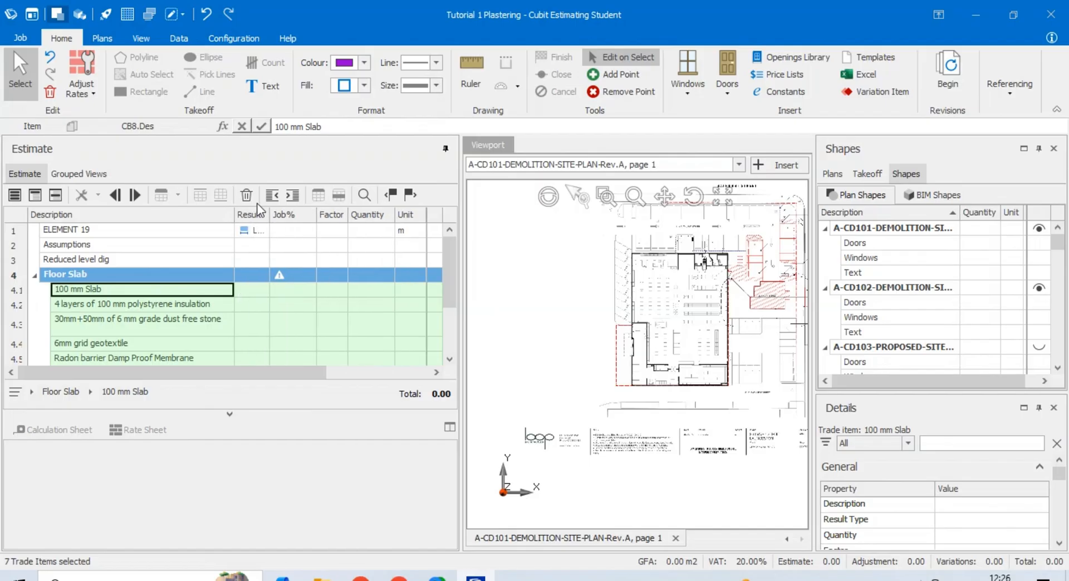
pyautogui.click(250, 291)
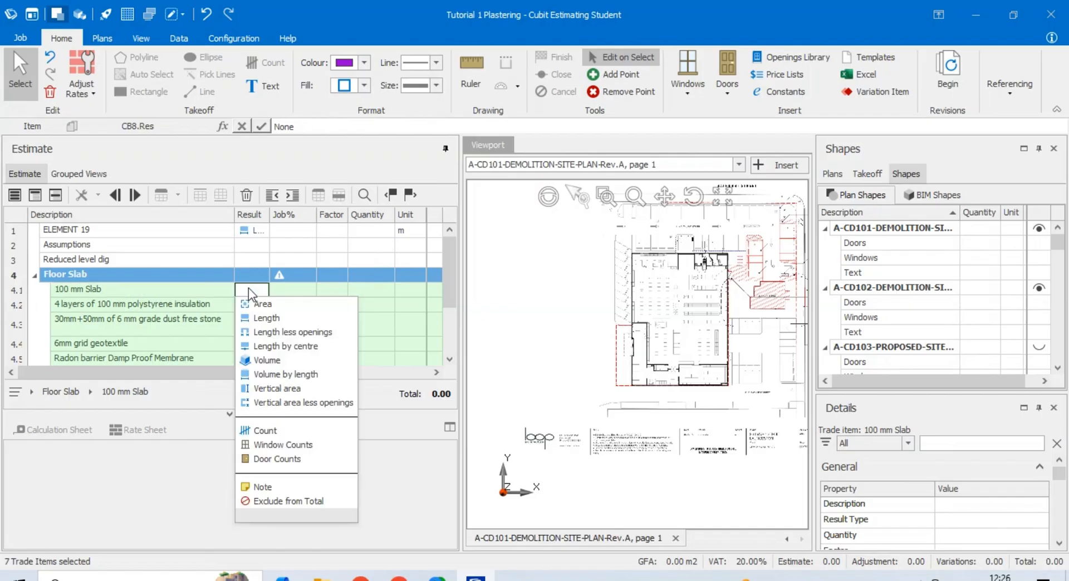
pyautogui.click(201, 319)
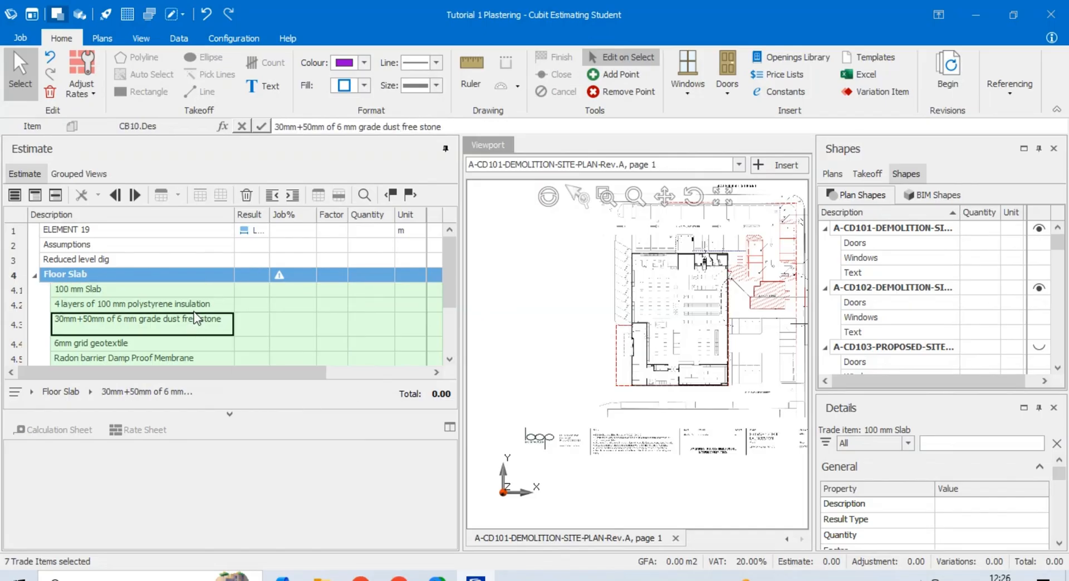
pyautogui.click(263, 289)
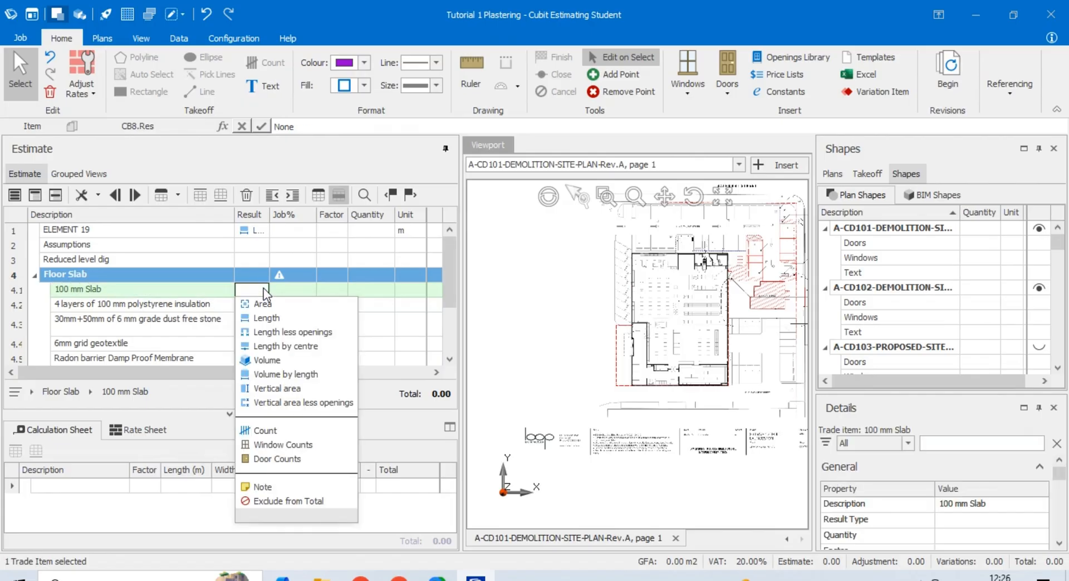
pyautogui.click(272, 359)
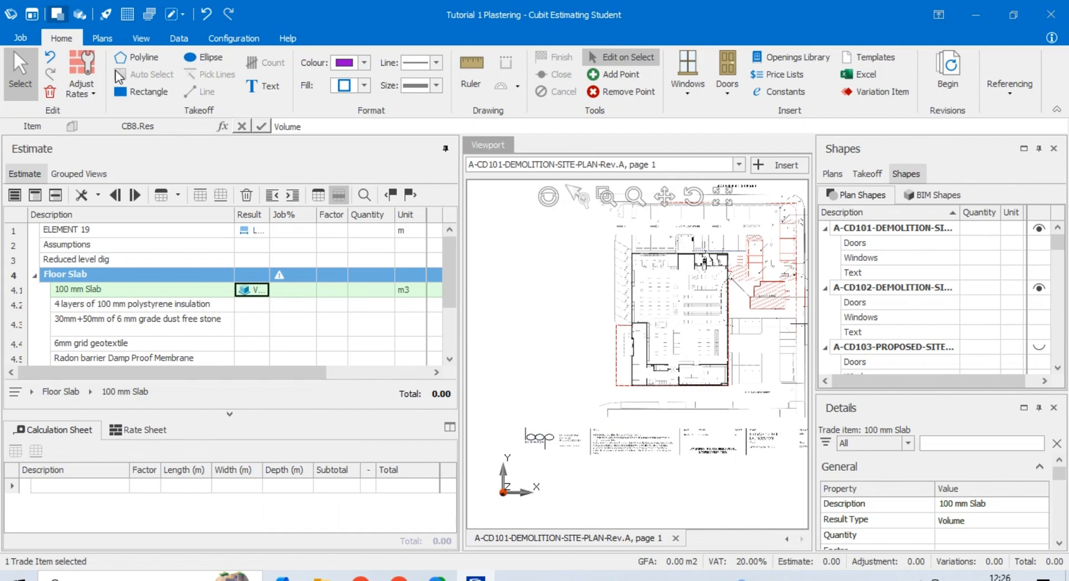
# Start a Polyline takeoff for the 100 mm Slab along the building's upper outer wall, from its upper-left to its upper-right corner
pyautogui.click(136, 60)
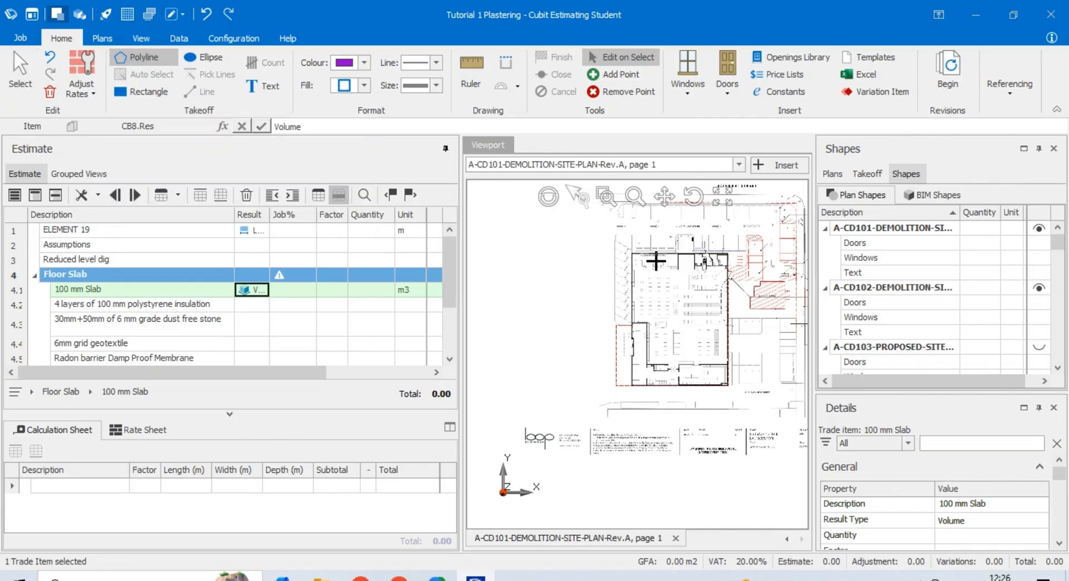
pyautogui.scroll(6, 655, 261)
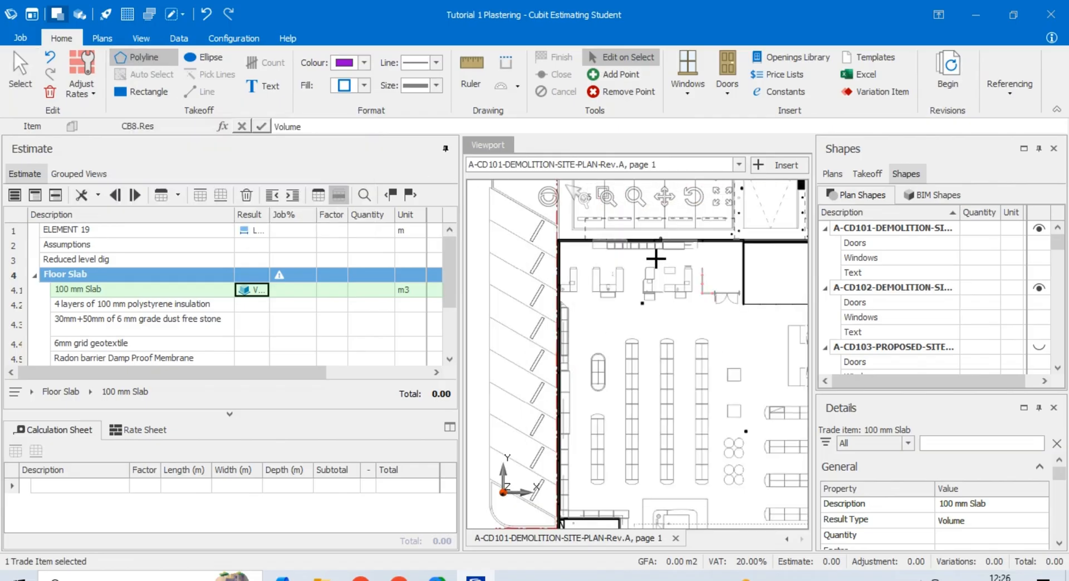
pyautogui.scroll(8, 612, 285)
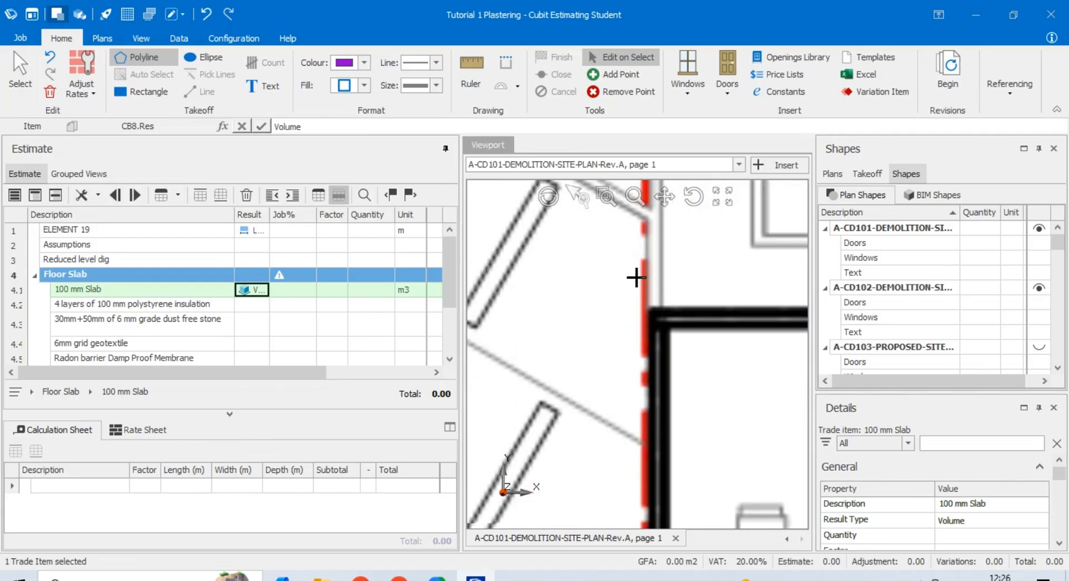
pyautogui.click(646, 310)
pyautogui.scroll(-5, 570, 317)
pyautogui.scroll(-3, 571, 317)
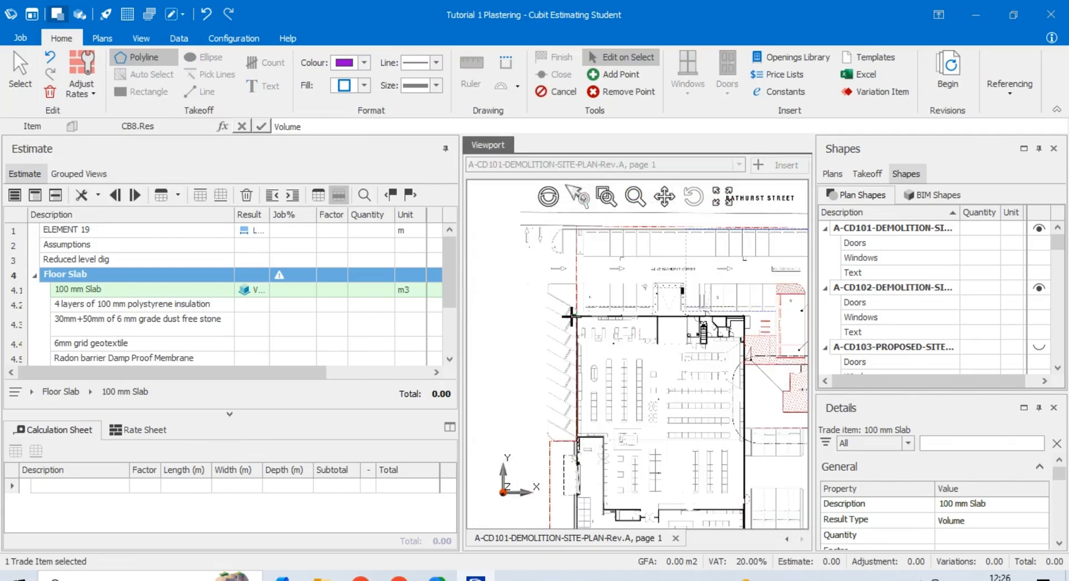
pyautogui.click(673, 316)
pyautogui.scroll(3, 780, 318)
pyautogui.scroll(2, 740, 317)
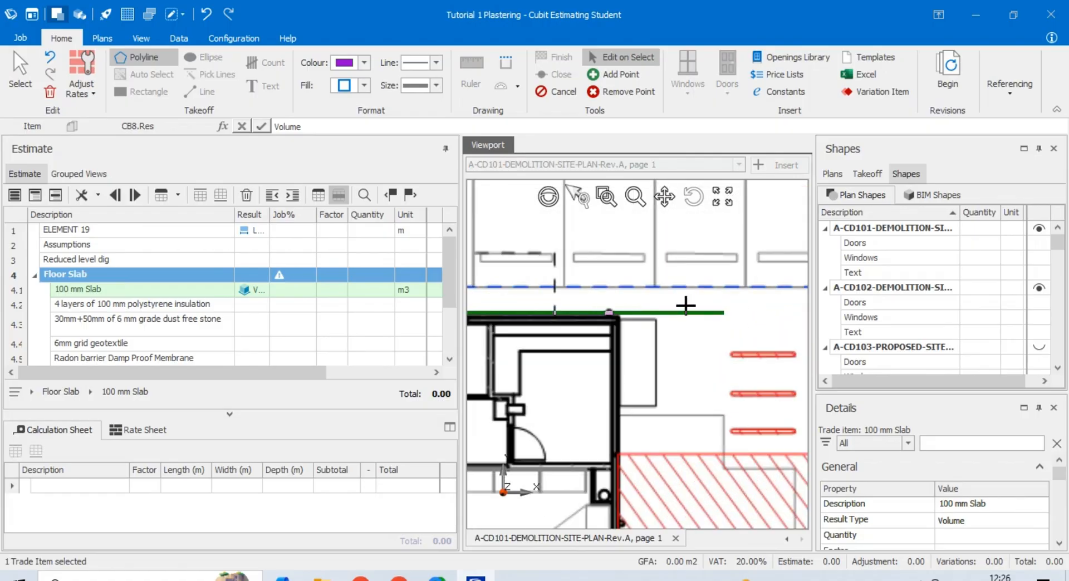
pyautogui.click(618, 315)
# Continue the slab outline down the building's right wall to the lower-right corner and along the lower wall to the lower-left corner
pyautogui.scroll(-5, 618, 315)
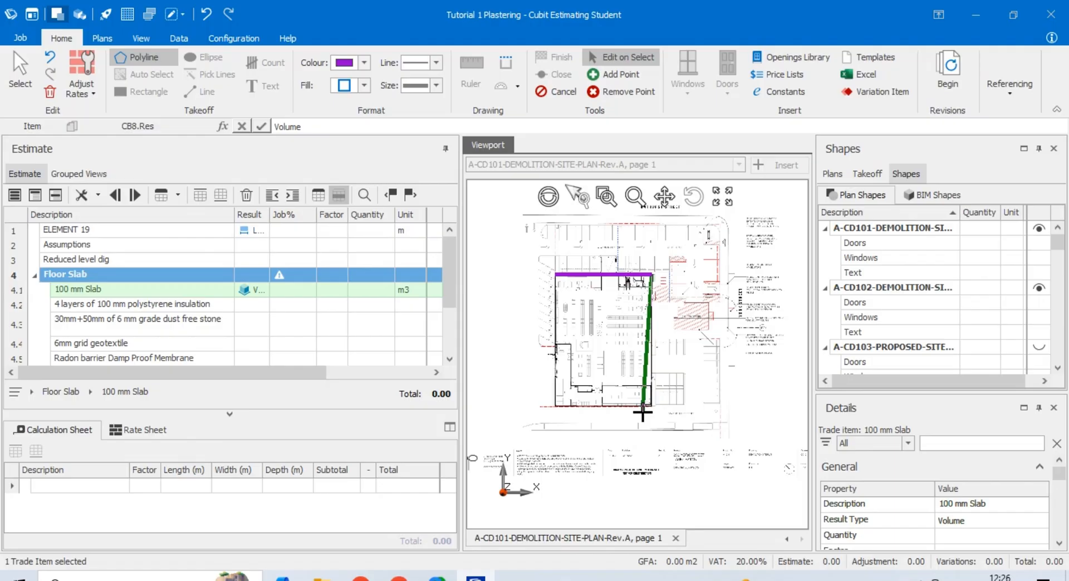
pyautogui.scroll(6, 643, 412)
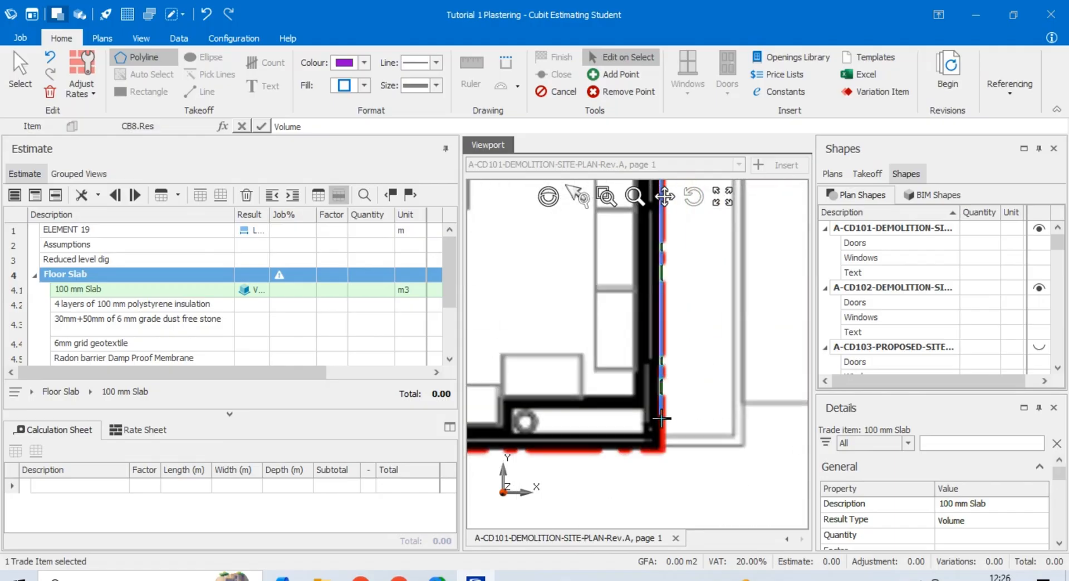
pyautogui.click(662, 447)
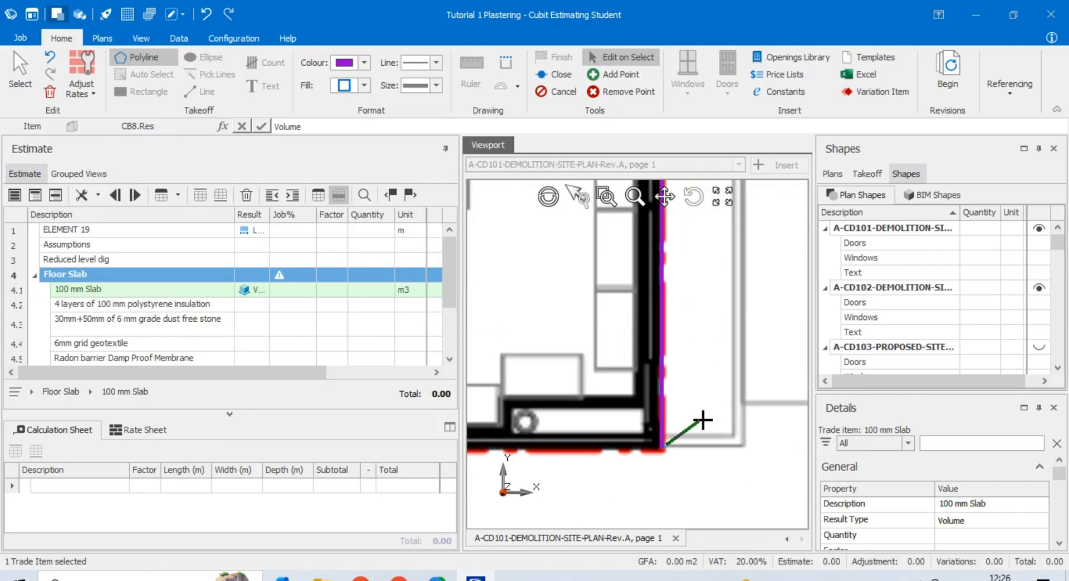
pyautogui.scroll(-5, 702, 419)
pyautogui.scroll(2, 604, 423)
pyautogui.scroll(3, 604, 423)
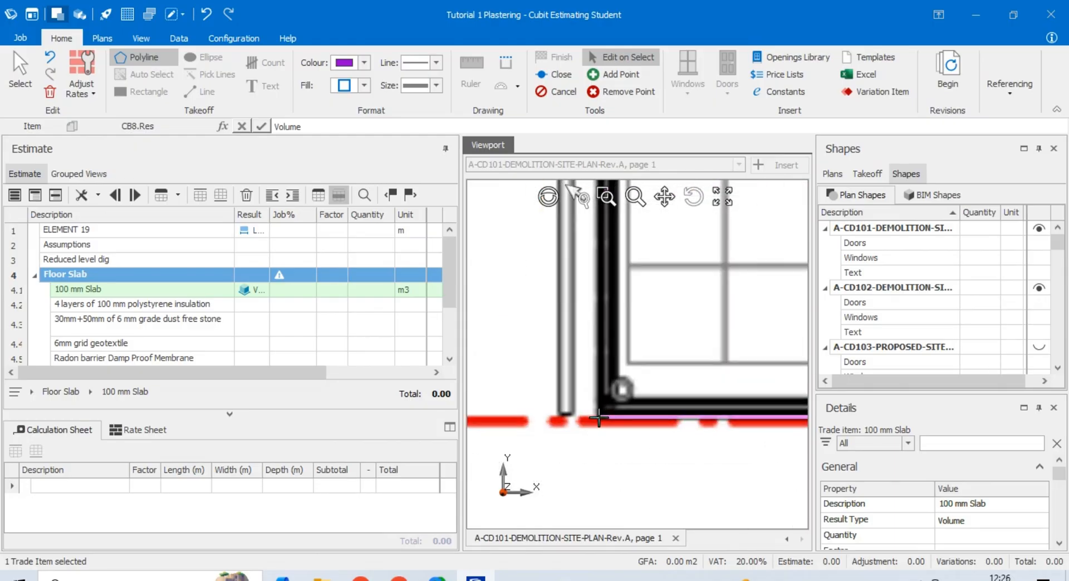
pyautogui.click(598, 418)
# Run the slab outline up the building's left wall to the starting upper-left corner and finish the closed polyline
pyautogui.scroll(-6, 599, 417)
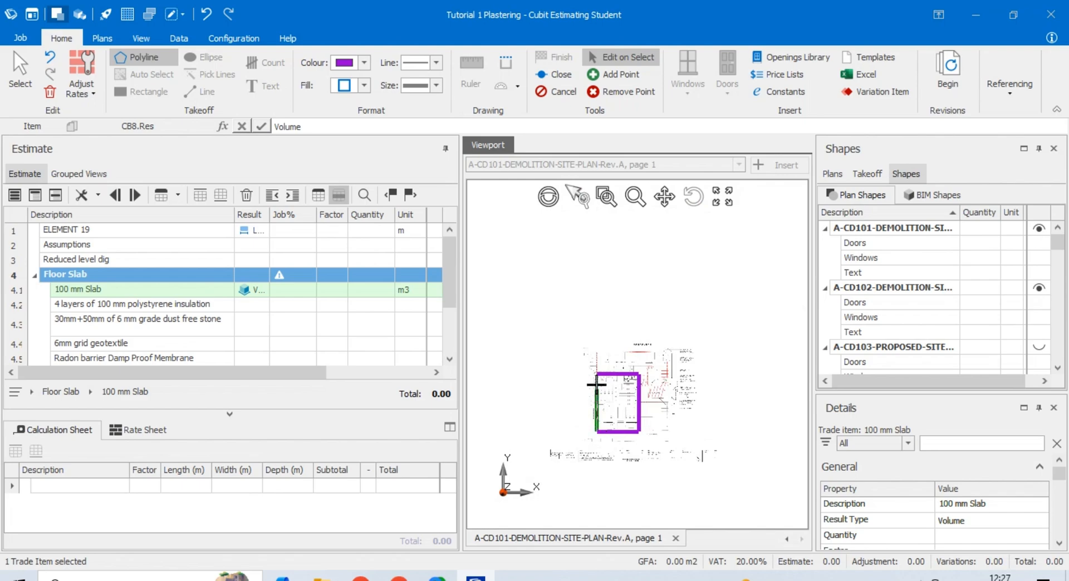
pyautogui.scroll(4, 596, 384)
pyautogui.scroll(-2, 632, 341)
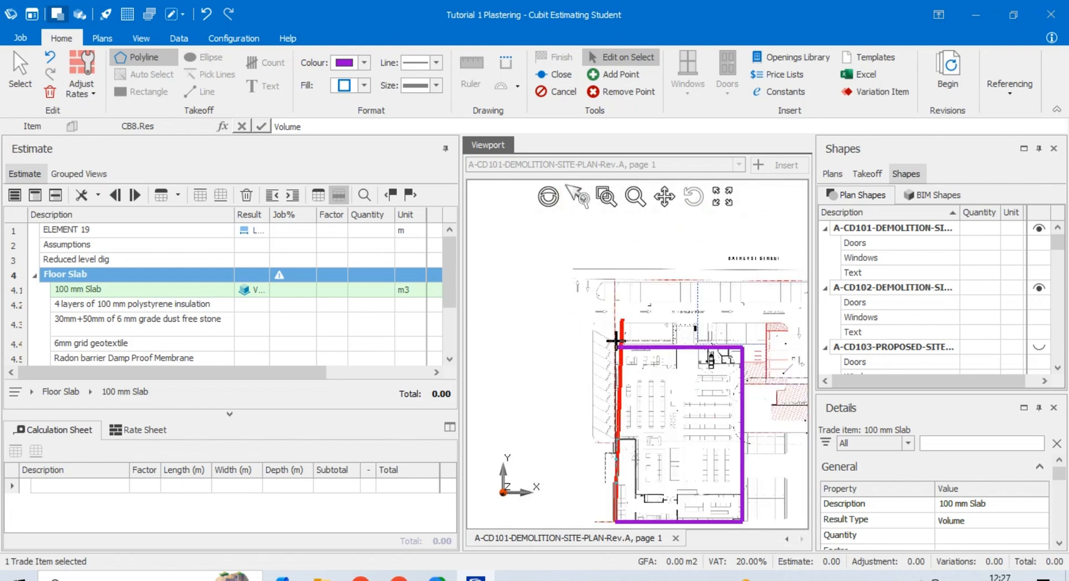
pyautogui.scroll(4, 615, 341)
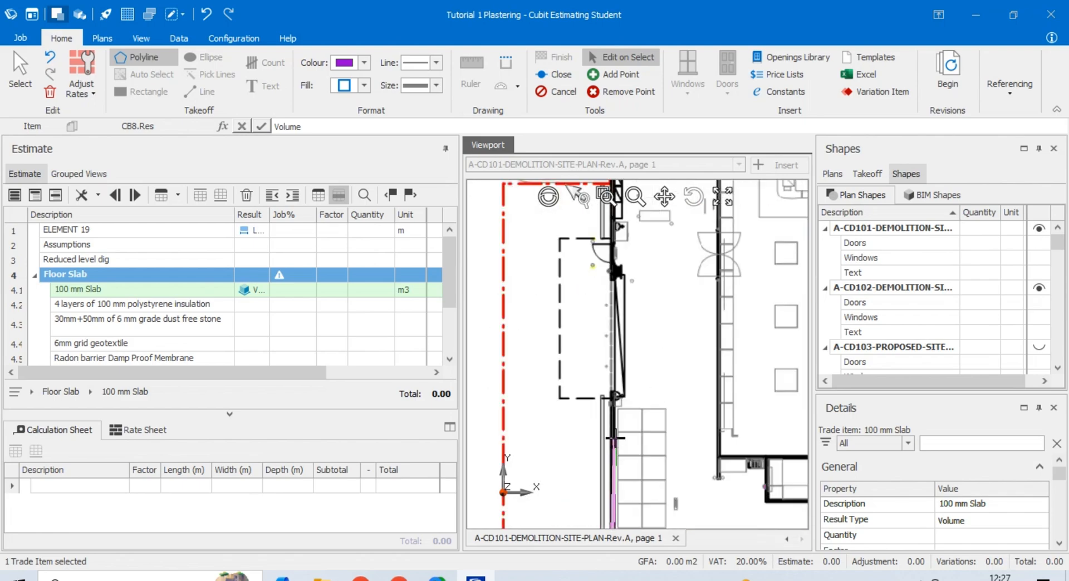
pyautogui.scroll(-4, 615, 438)
pyautogui.scroll(5, 616, 234)
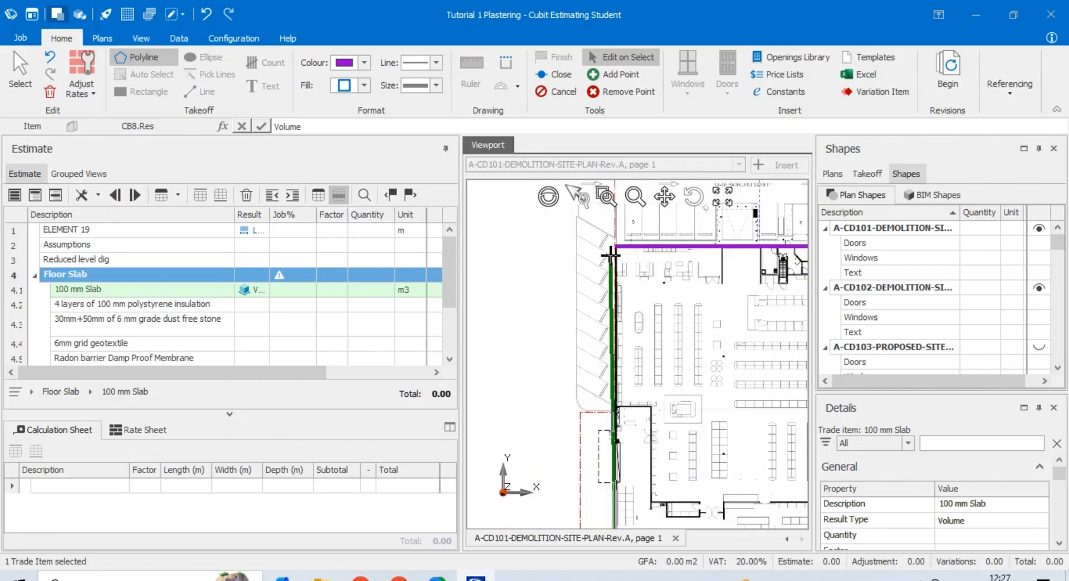
pyautogui.scroll(5, 617, 229)
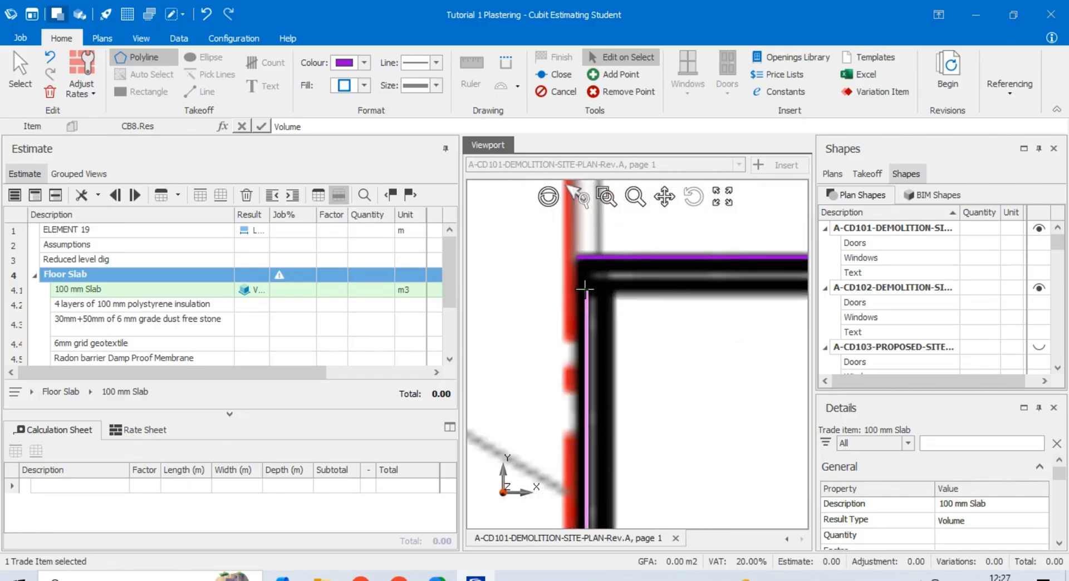
pyautogui.click(578, 257)
pyautogui.click(578, 257)
pyautogui.scroll(-3, 568, 309)
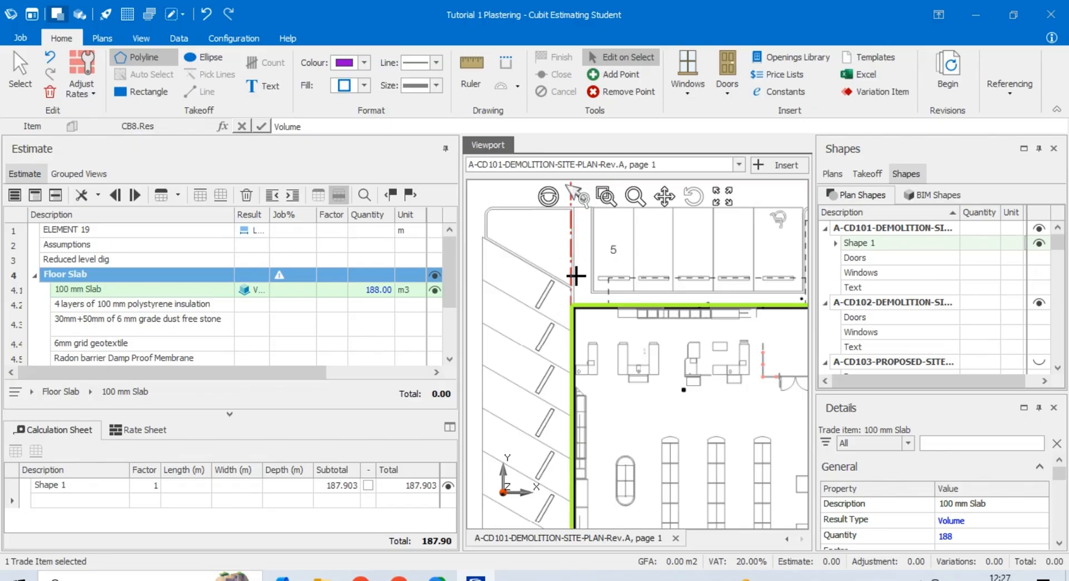
pyautogui.scroll(-2, 577, 274)
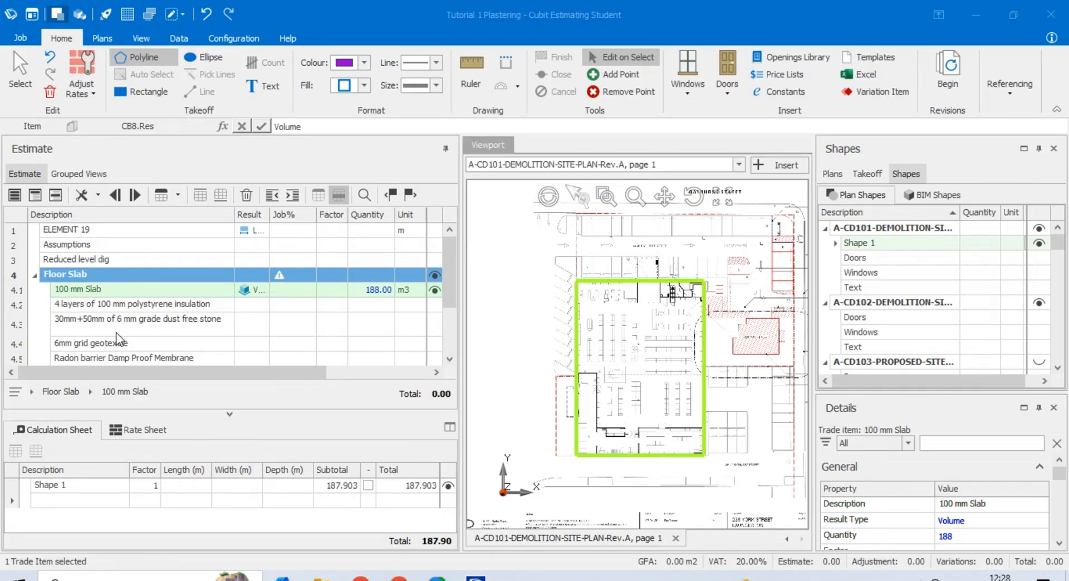
# Set the depth of Shape 1 in the 100 mm Slab calculation to 100 mm
pyautogui.click(97, 485)
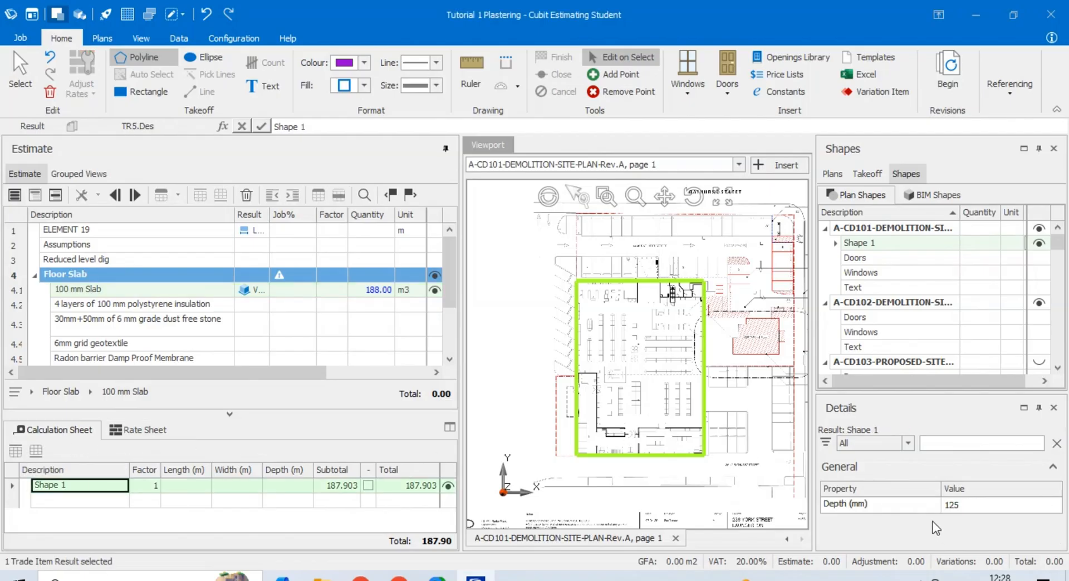
pyautogui.click(979, 509)
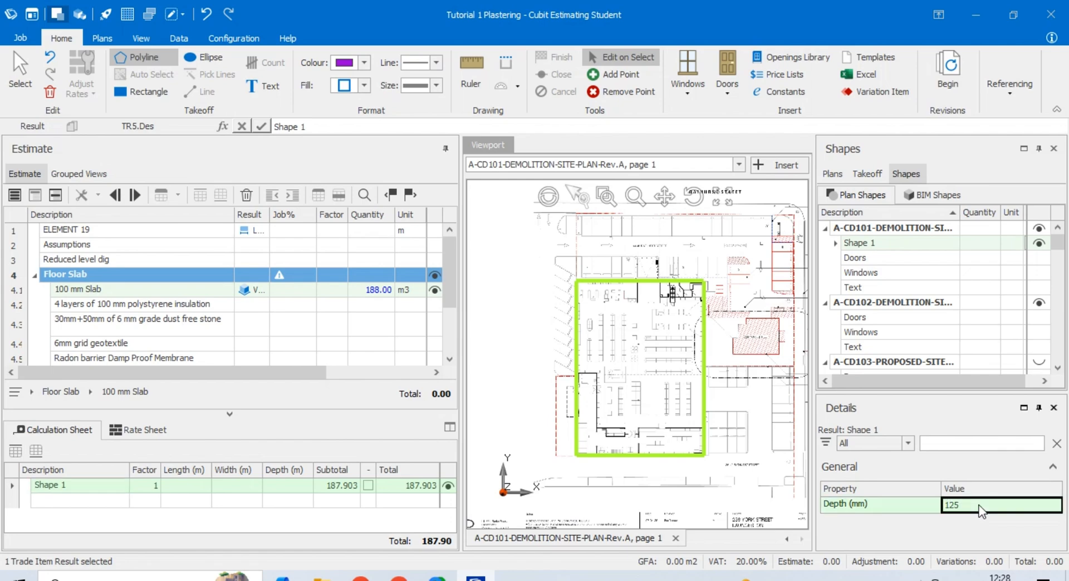
pyautogui.click(979, 510)
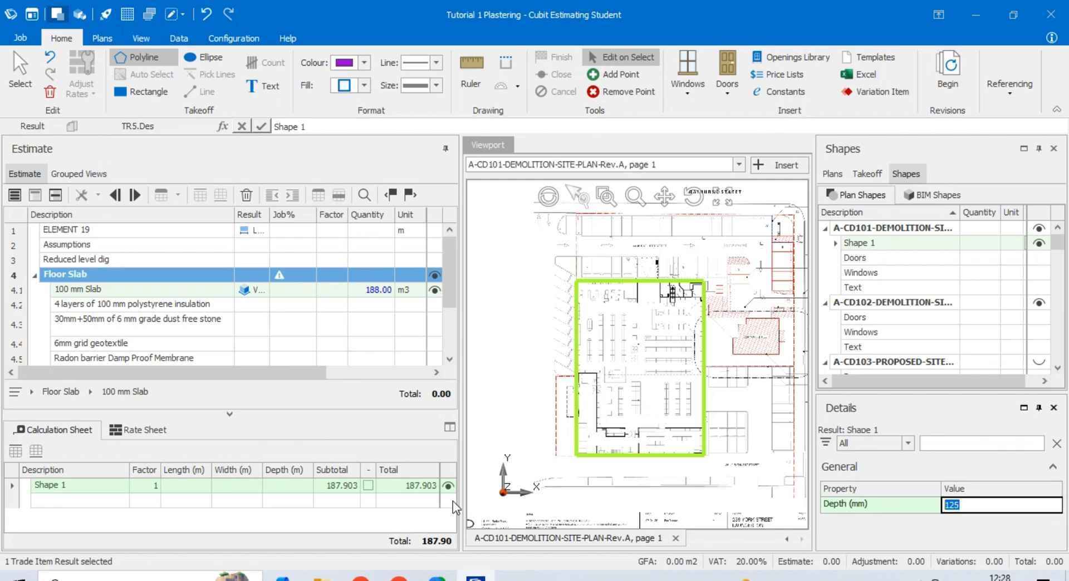
pyautogui.write('100')
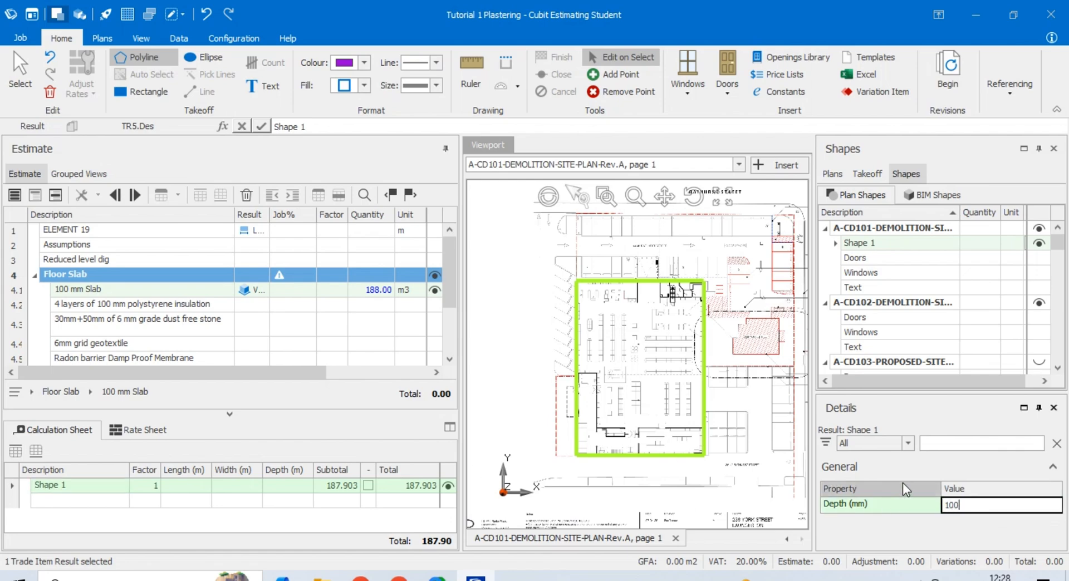
pyautogui.click(401, 505)
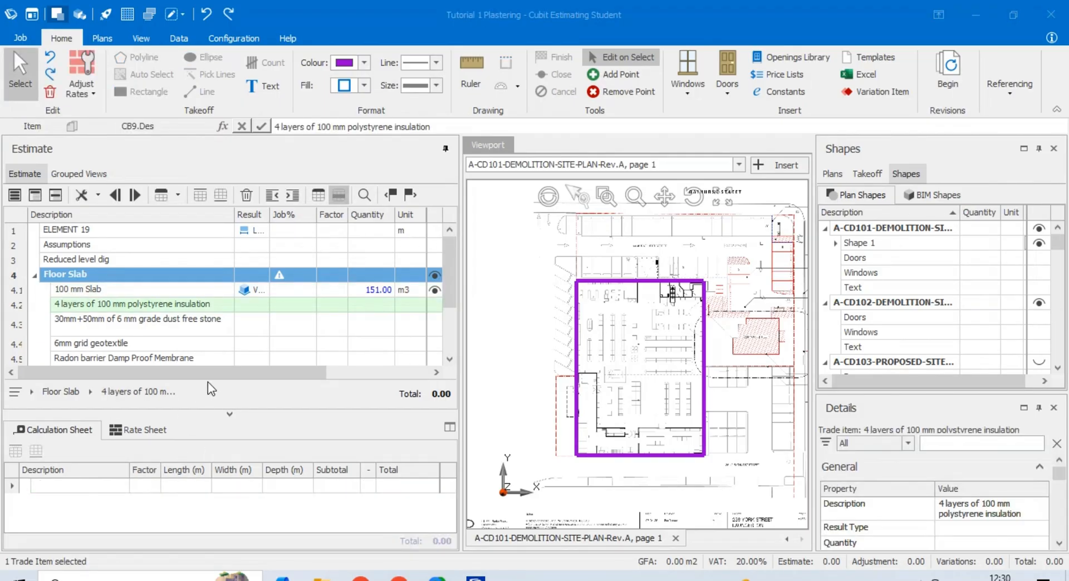
# Set the result type of 4 layers of 100 mm polystyrene insulation to Area and assign the existing slab outline to it
pyautogui.click(244, 304)
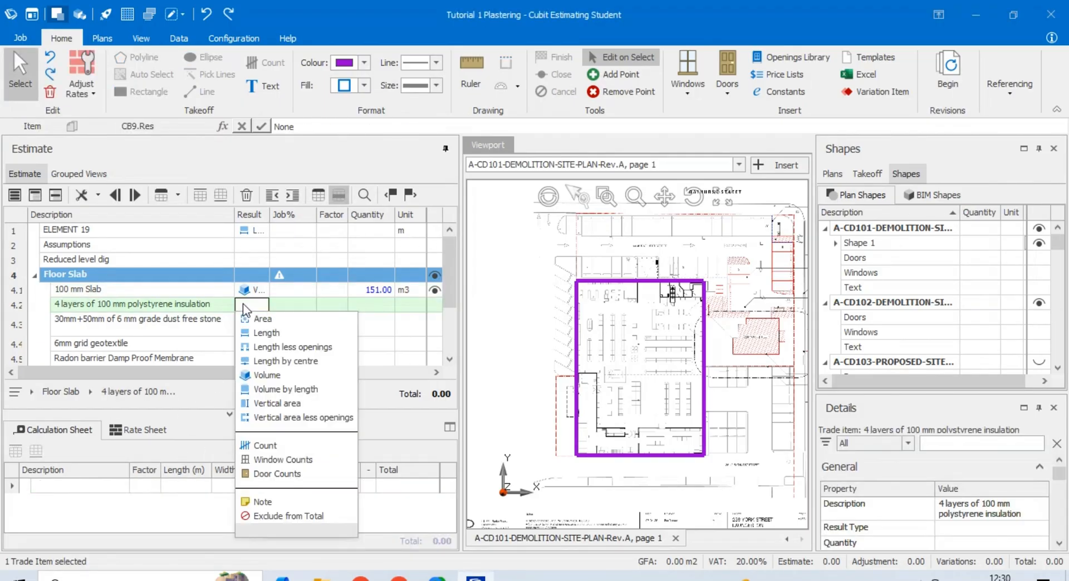
pyautogui.click(263, 321)
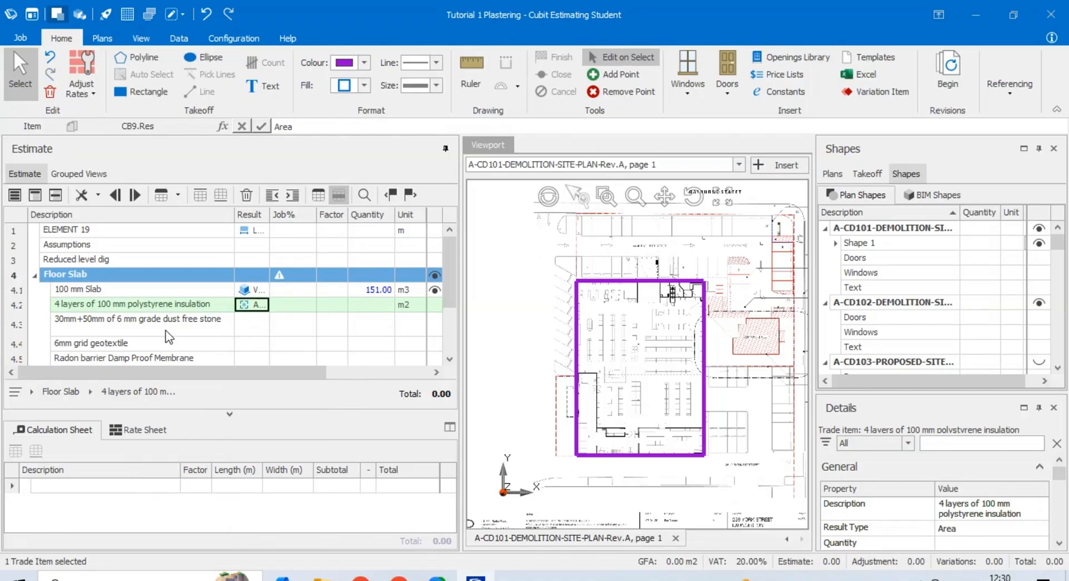
pyautogui.click(192, 320)
pyautogui.click(198, 304)
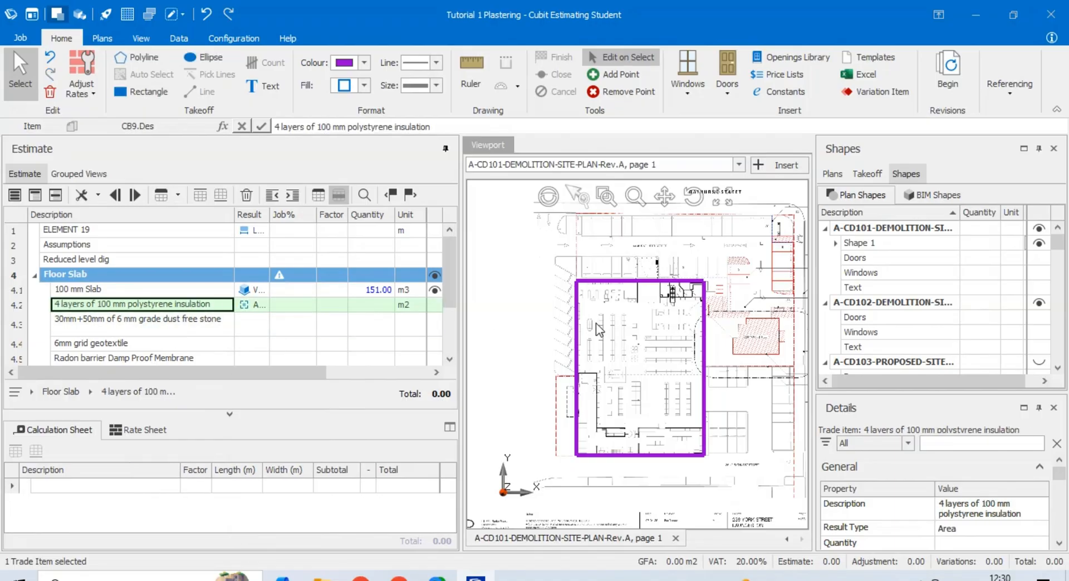
pyautogui.moveTo(427, 310); pyautogui.dragTo(305, 310)
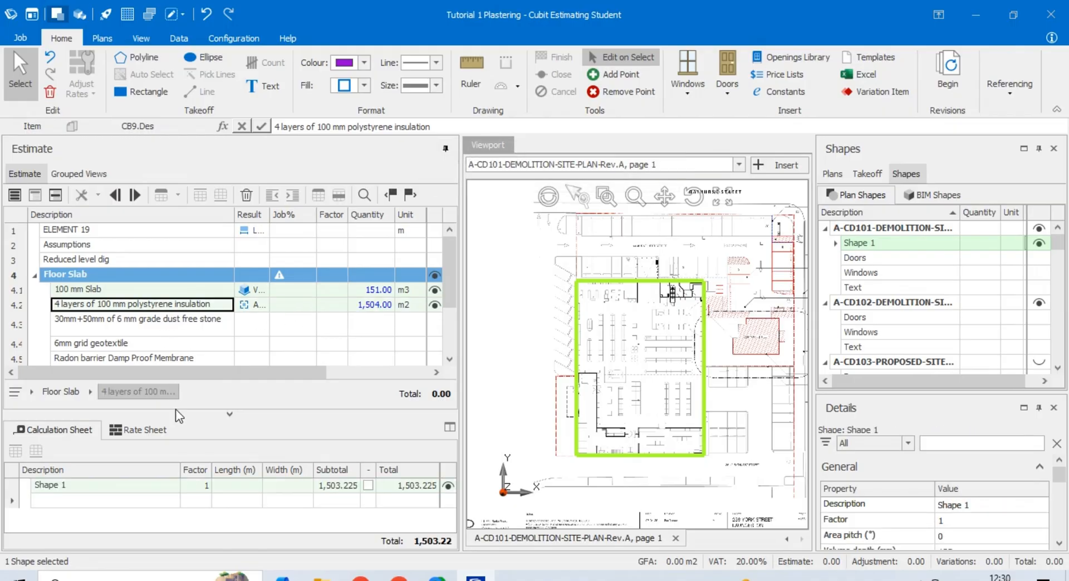
# Set the result type of the 30mm+50mm of 6 mm grade dust free stone item to Volume
pyautogui.click(197, 324)
pyautogui.click(125, 579)
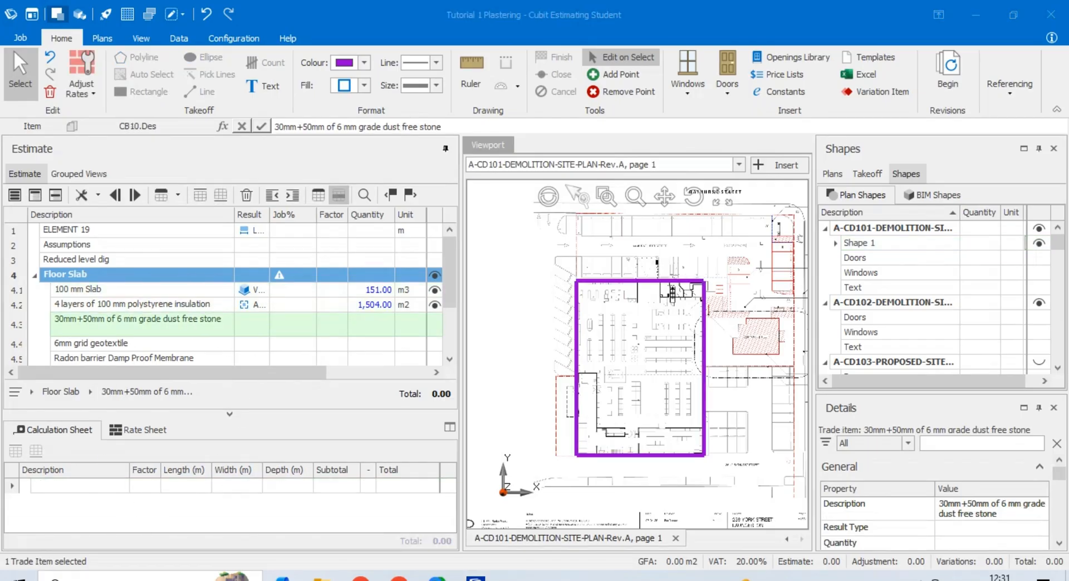
pyautogui.click(258, 320)
pyautogui.click(258, 342)
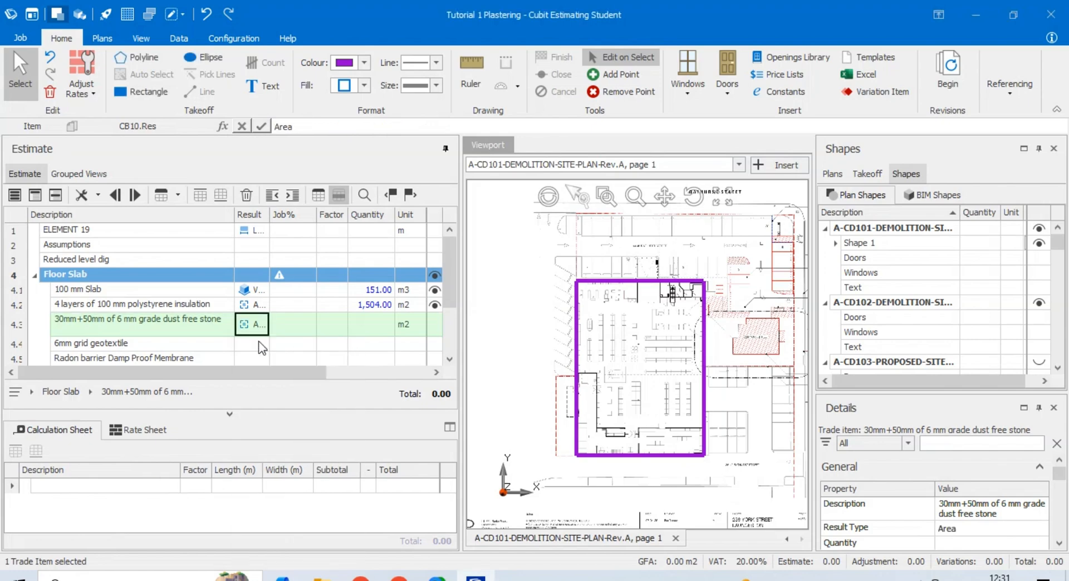
pyautogui.click(259, 324)
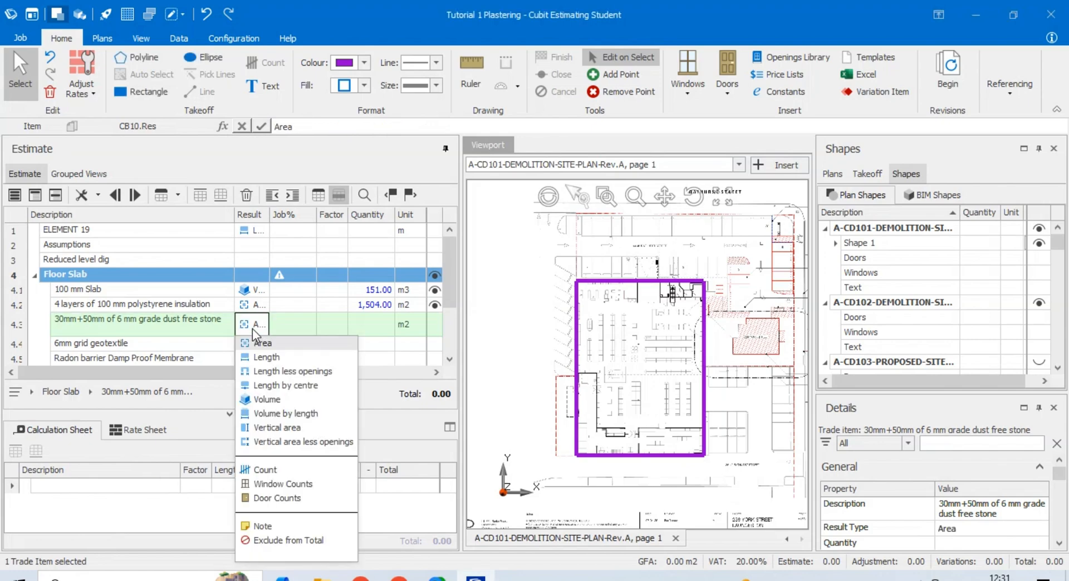
pyautogui.click(267, 399)
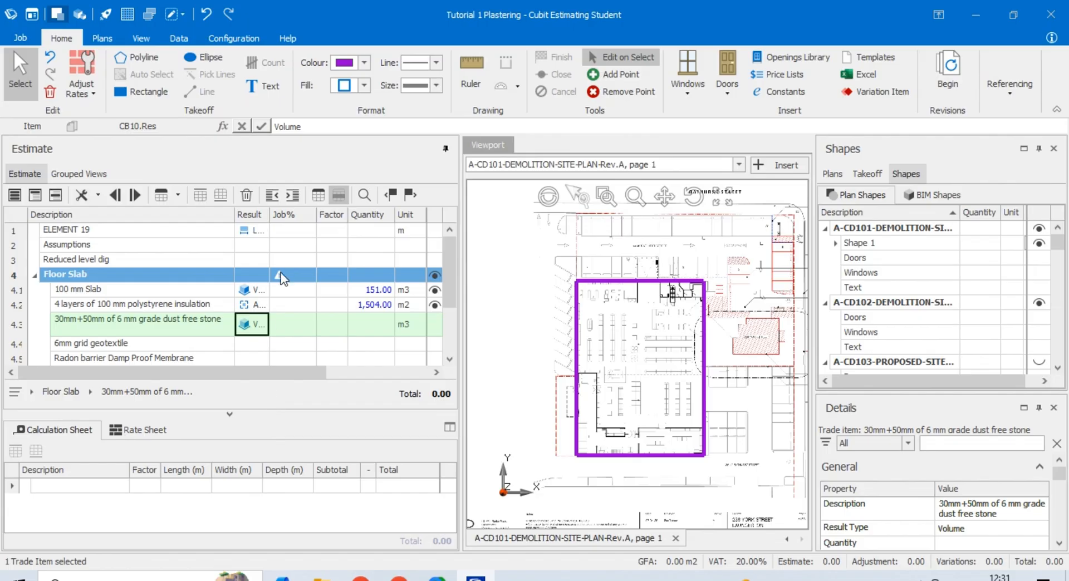
# Assign the existing slab outline to the 30mm+50mm of 6 mm grade dust free stone item
pyautogui.click(192, 333)
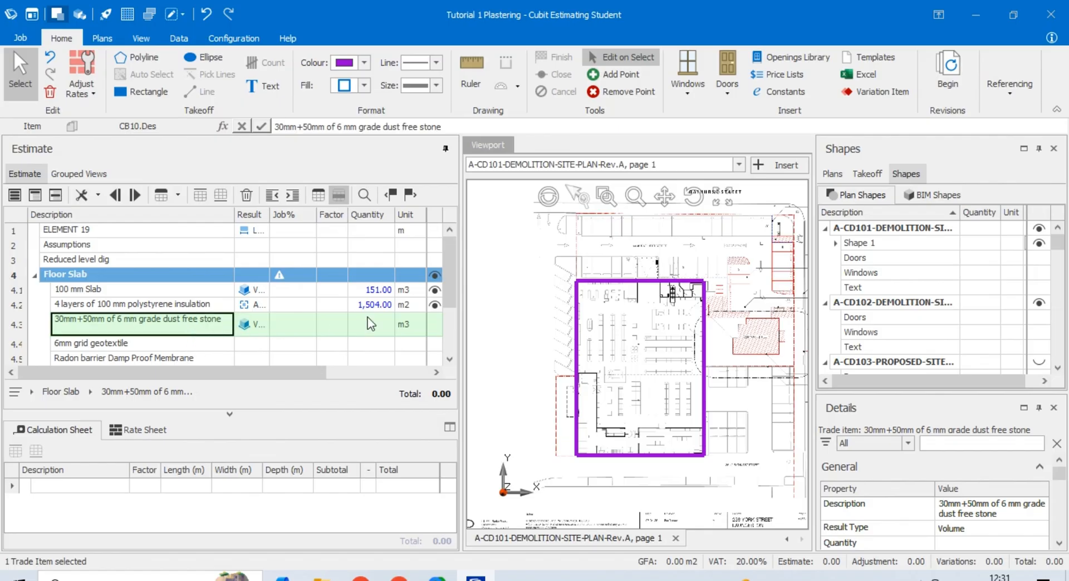
pyautogui.click(210, 344)
pyautogui.click(209, 329)
pyautogui.click(577, 356)
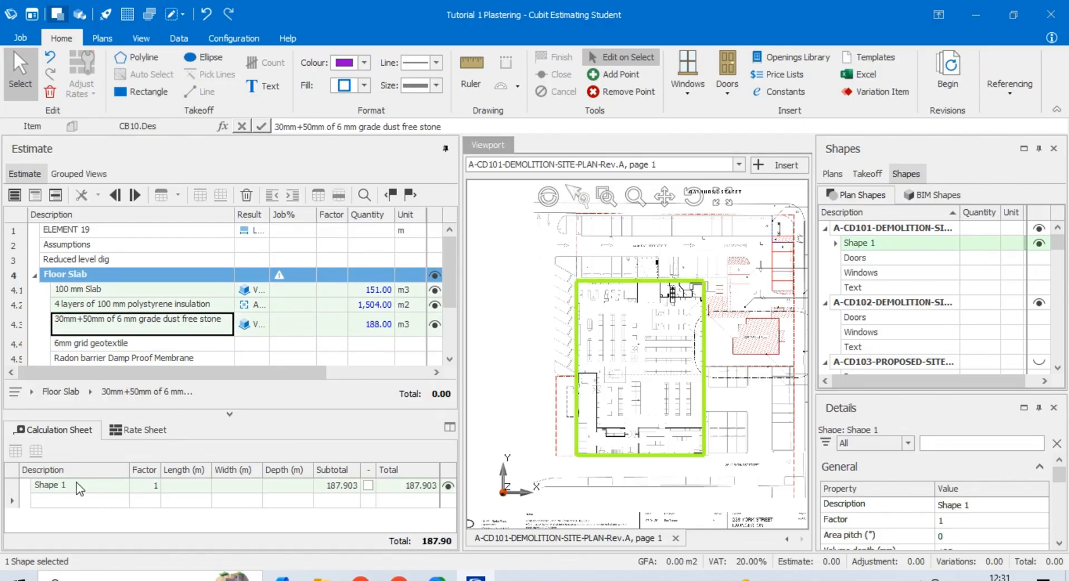
# Set the depth of Shape 1 in the dust free stone calculation to 60 mm
pyautogui.click(78, 486)
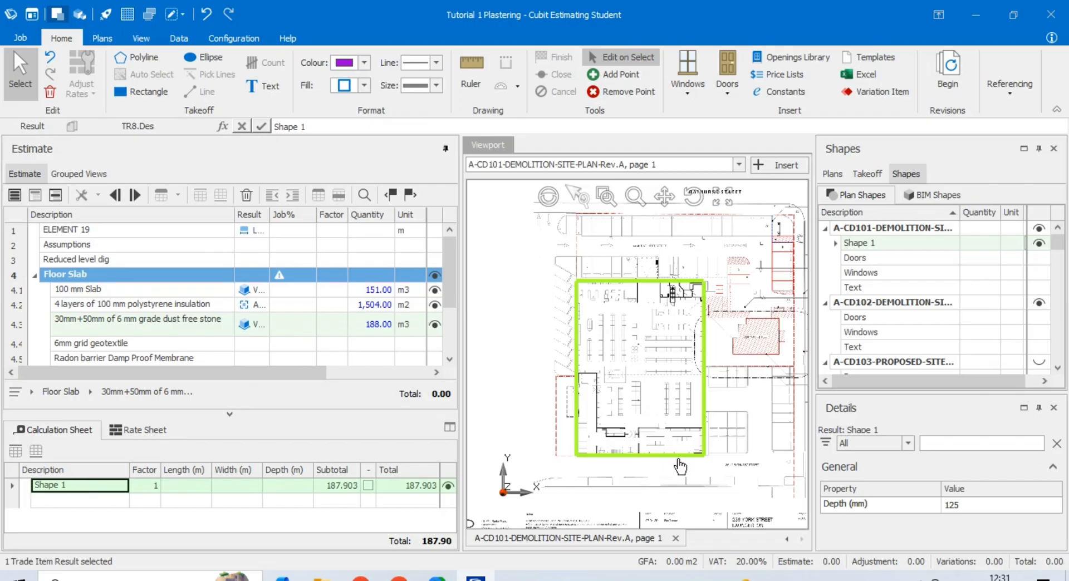
pyautogui.click(1000, 507)
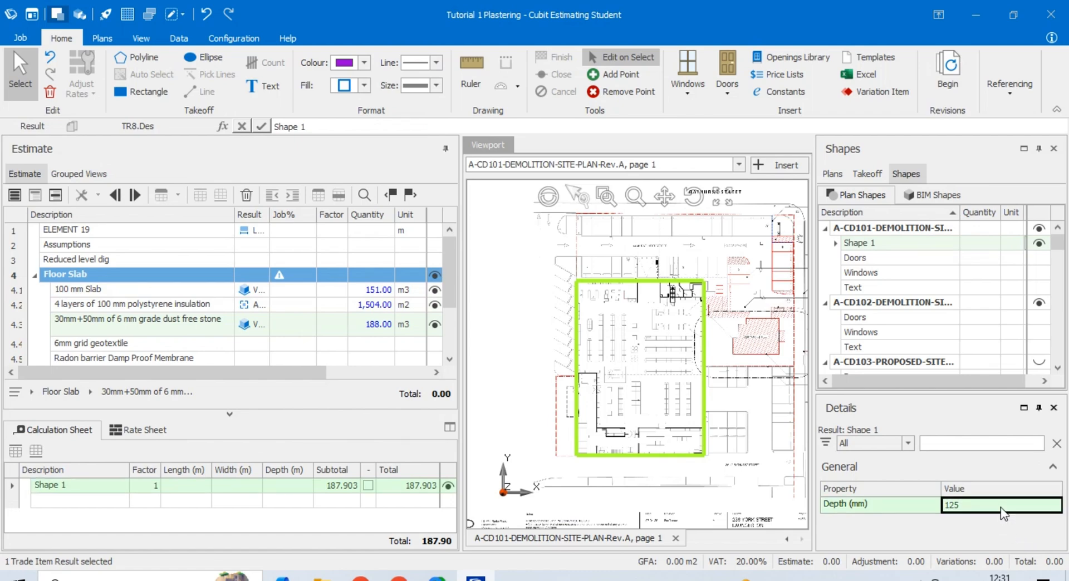
pyautogui.click(970, 503)
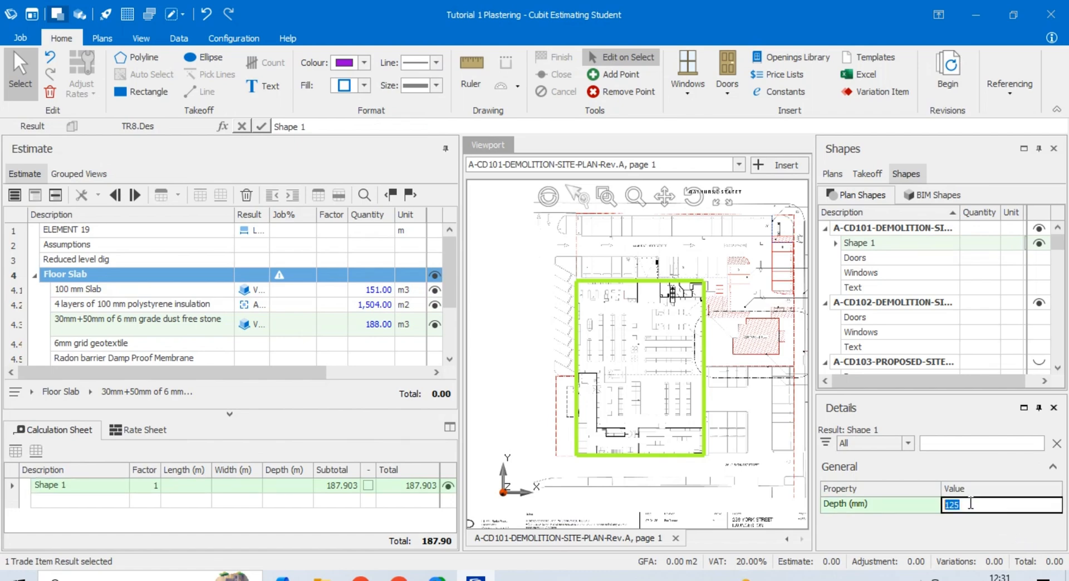
pyautogui.write('60')
pyautogui.click(265, 503)
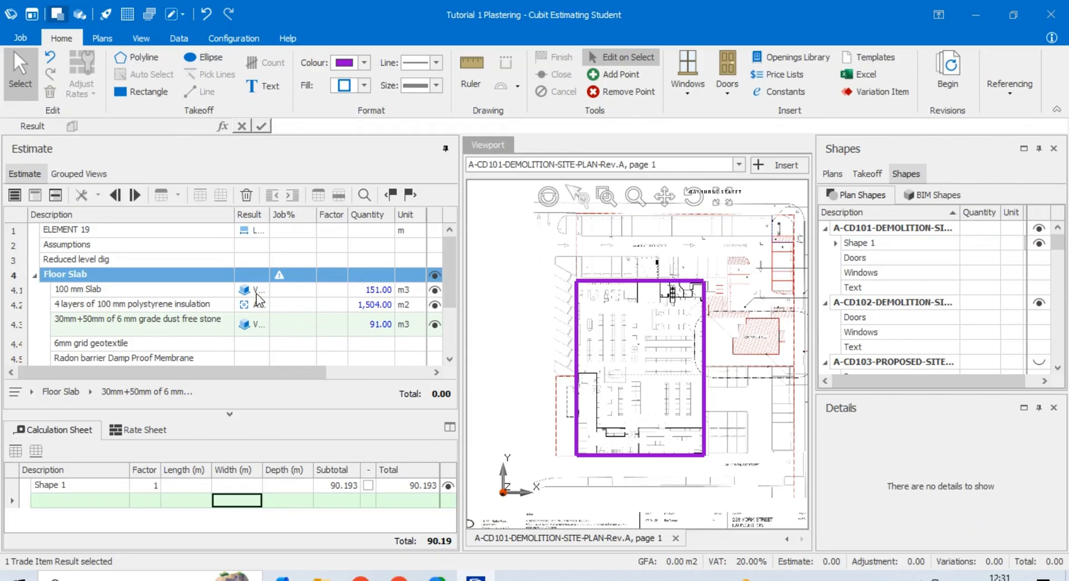
pyautogui.click(132, 572)
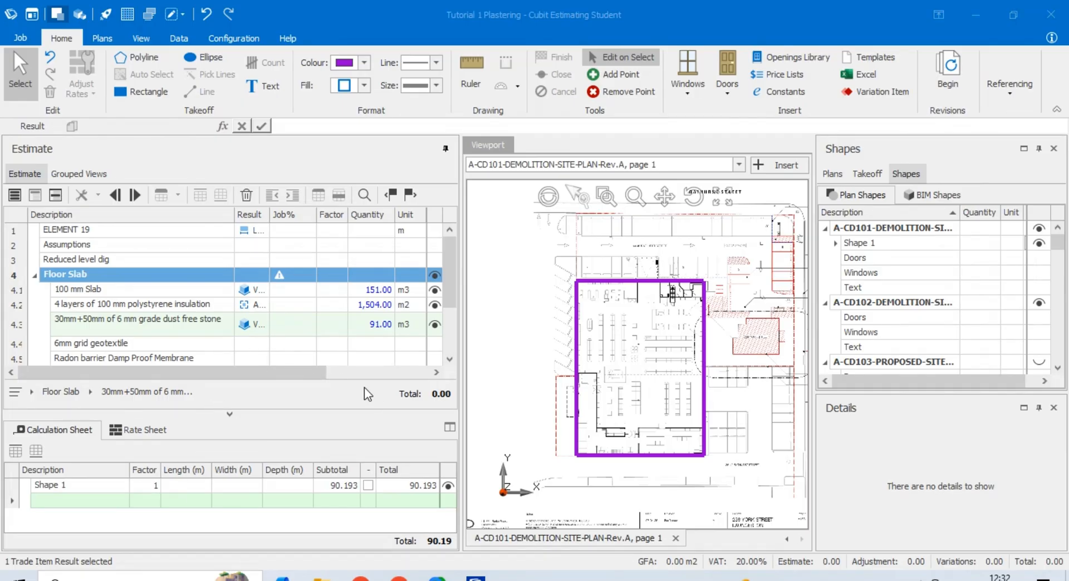
# Resize the Estimate area to show the remaining floor slab rows and set the 6mm grid geotextile's result type to Area
pyautogui.moveTo(464, 392); pyautogui.dragTo(390, 389)
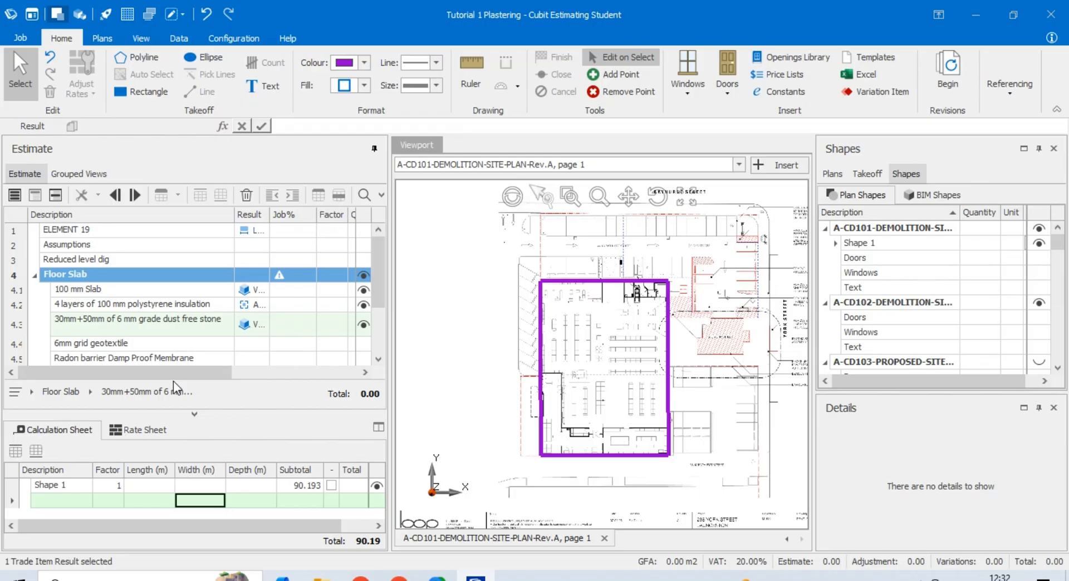
pyautogui.moveTo(226, 413); pyautogui.dragTo(232, 444)
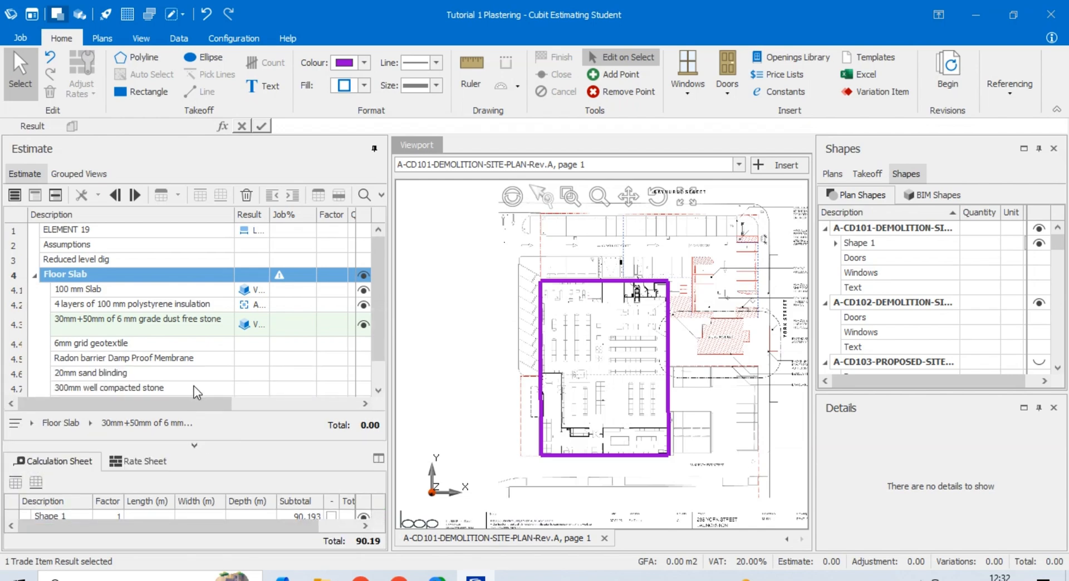
pyautogui.click(254, 344)
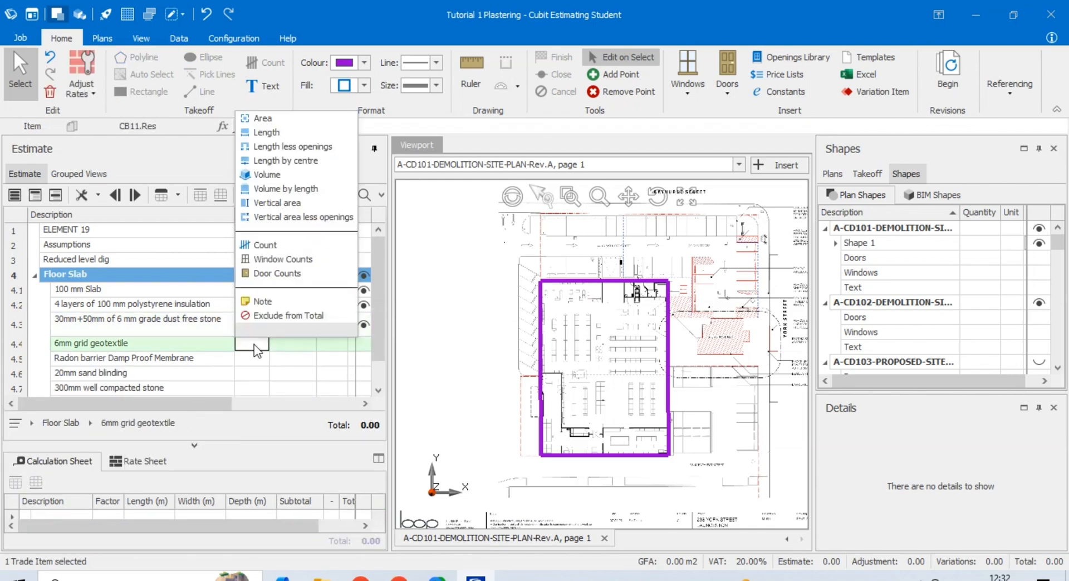
pyautogui.click(269, 120)
# Assign the existing slab outline to the 6mm grid geotextile item and widen the Estimate area to show the Quantity column
pyautogui.click(190, 357)
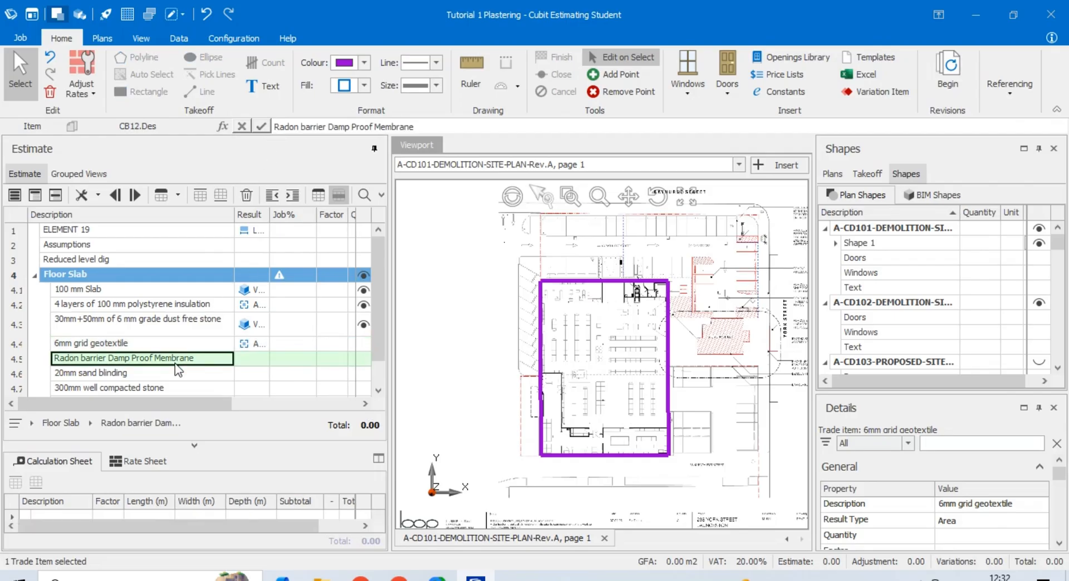
pyautogui.click(195, 343)
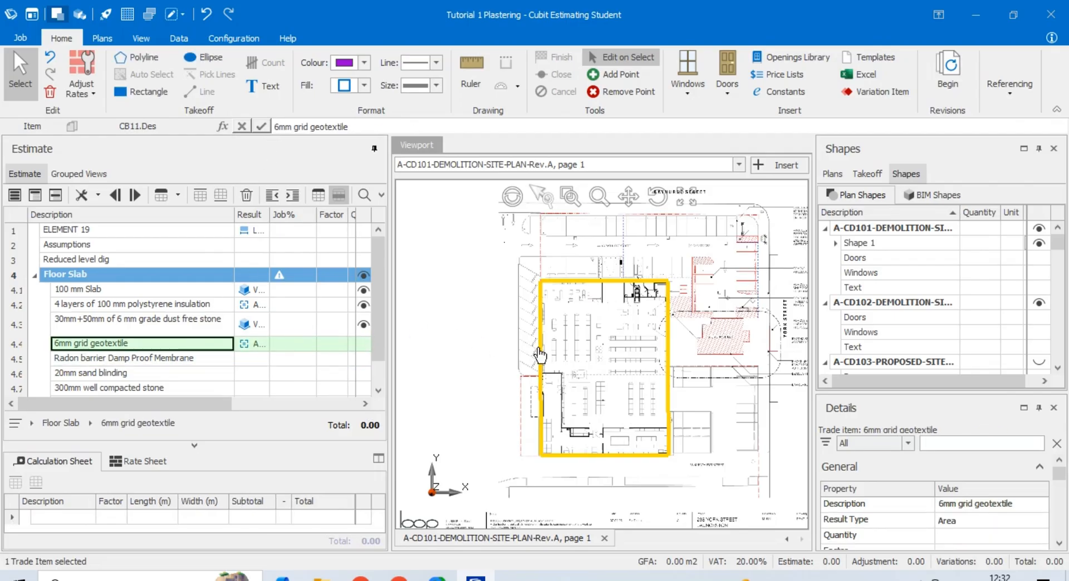
pyautogui.moveTo(538, 353); pyautogui.dragTo(295, 344)
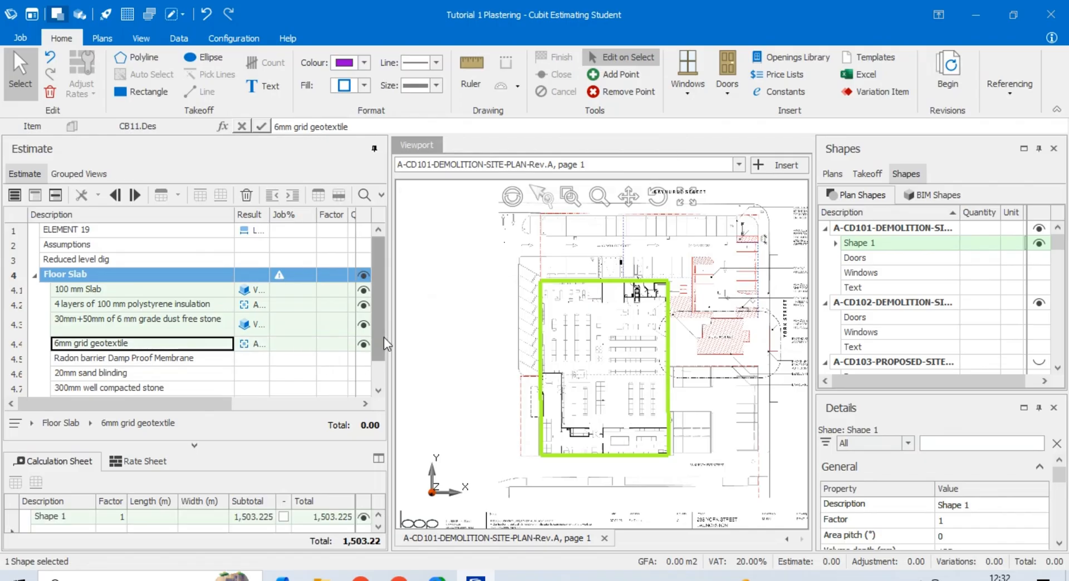
pyautogui.moveTo(388, 336); pyautogui.dragTo(443, 330)
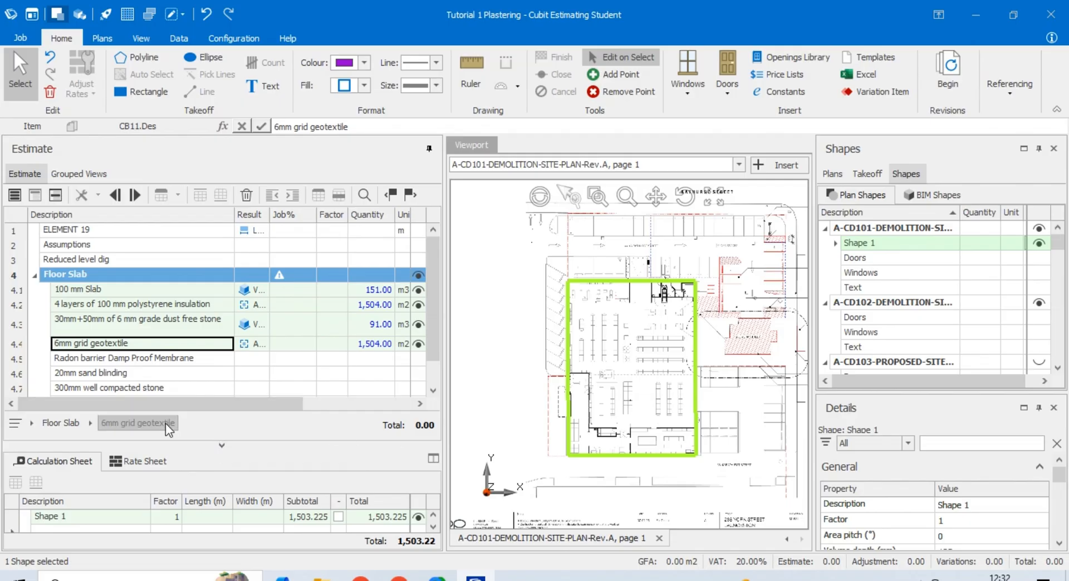
pyautogui.click(114, 579)
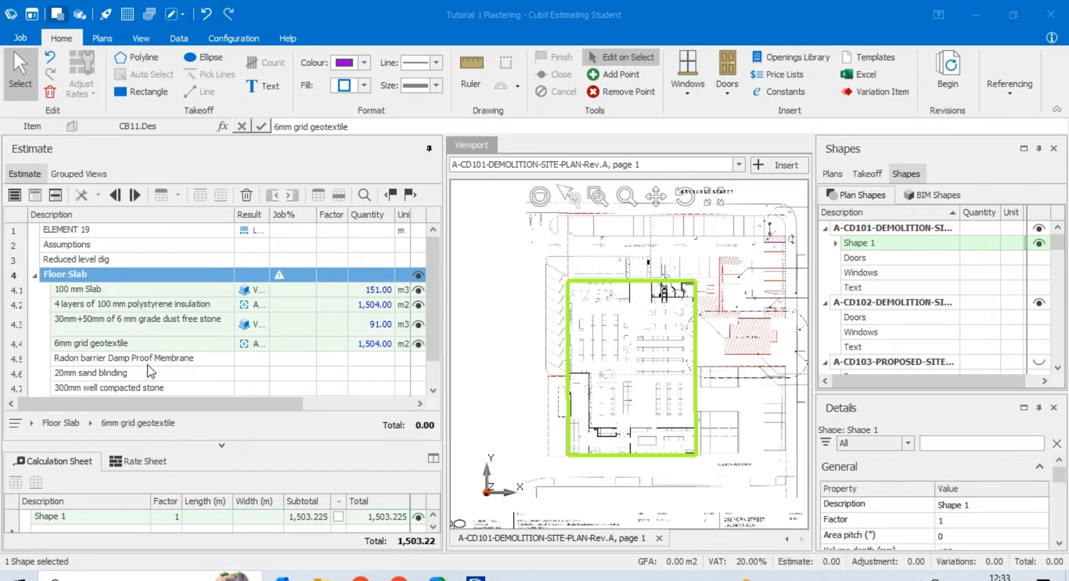
# Set the factor of Shape 1 in the 6mm grid geotextile calculation to 1.1
pyautogui.click(148, 344)
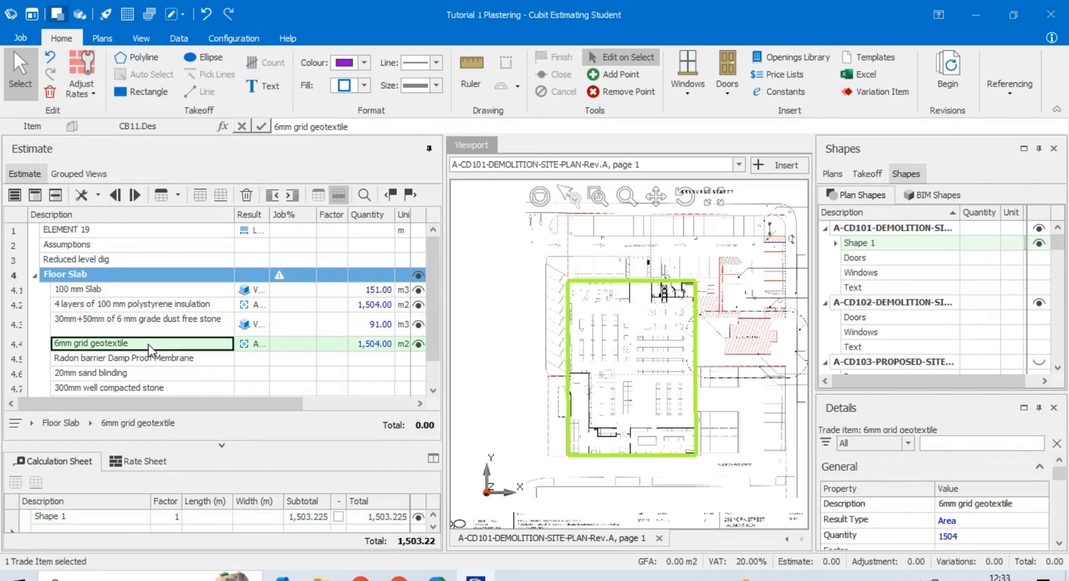
pyautogui.click(171, 516)
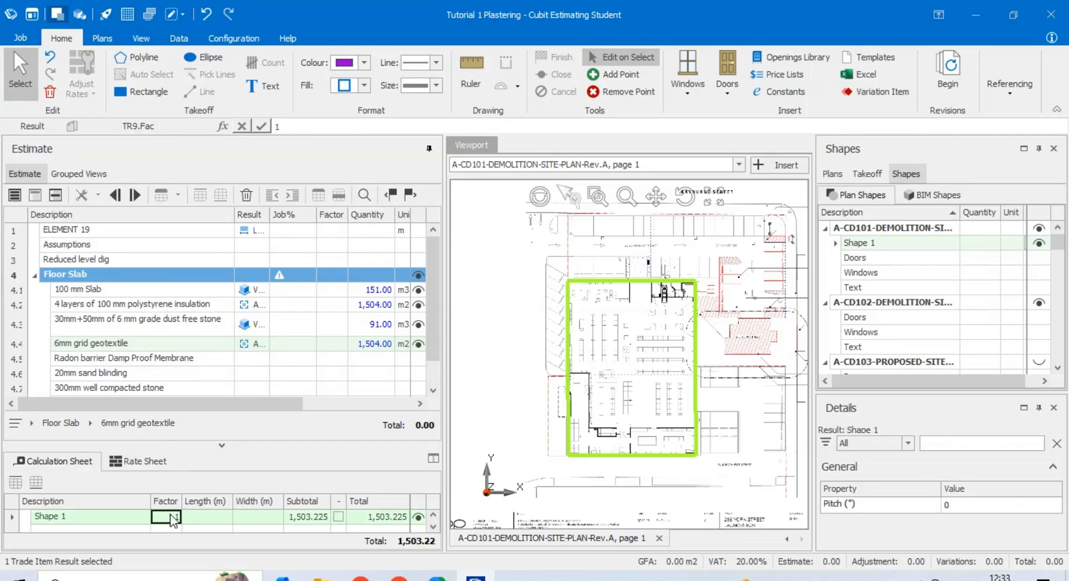
pyautogui.click(172, 516)
pyautogui.write('.1')
pyautogui.click(142, 526)
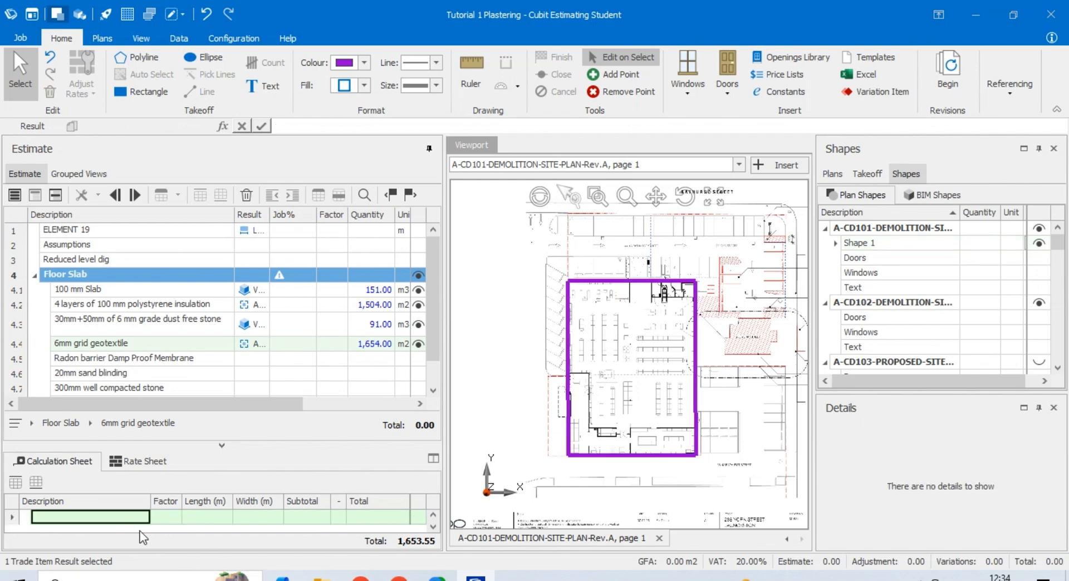
# Set the Radon barrier Damp Proof Membrane's result type to Area and assign the existing slab outline to it
pyautogui.click(177, 358)
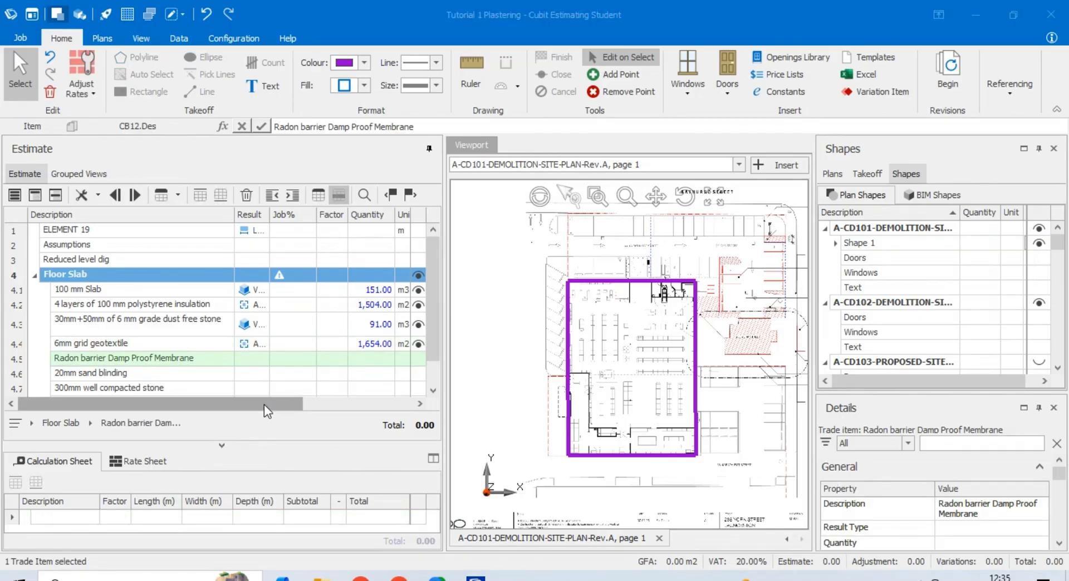
pyautogui.click(257, 359)
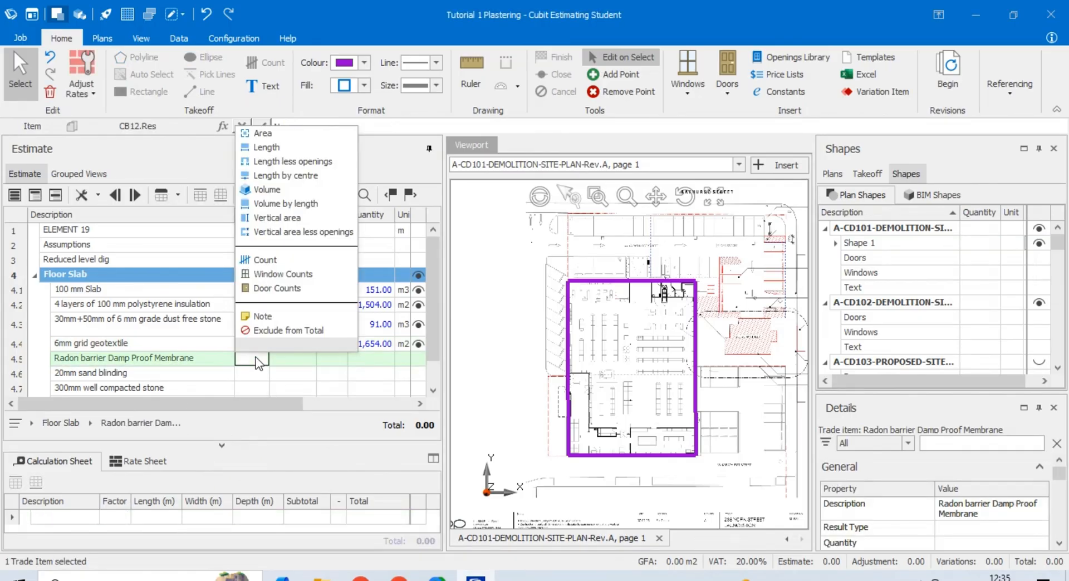
pyautogui.click(263, 133)
pyautogui.moveTo(568, 386); pyautogui.dragTo(333, 367)
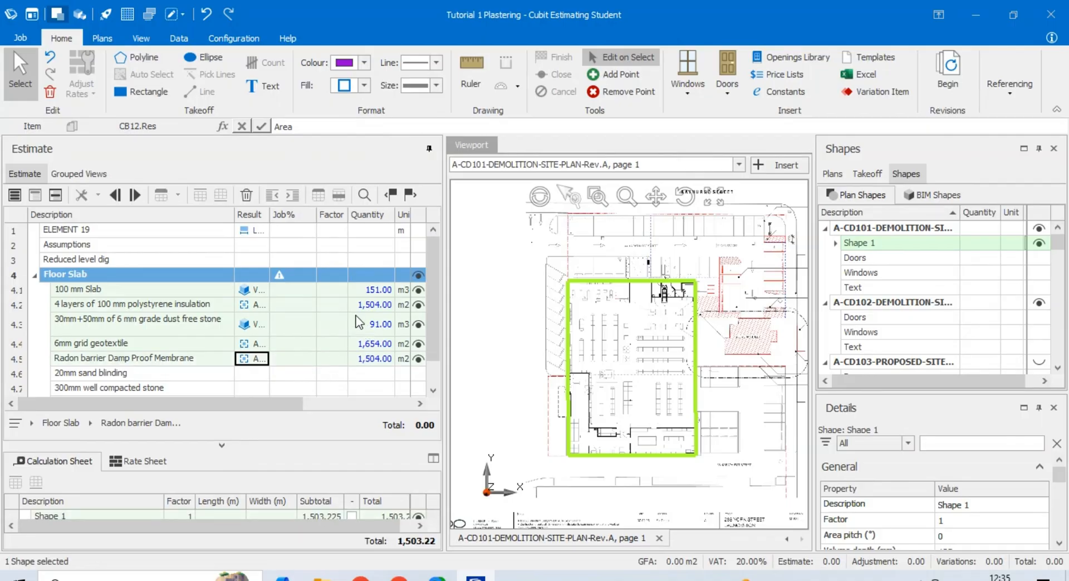
# Set the factor of Shape 1 in the Radon barrier Damp Proof Membrane calculation to 1.1
pyautogui.click(182, 515)
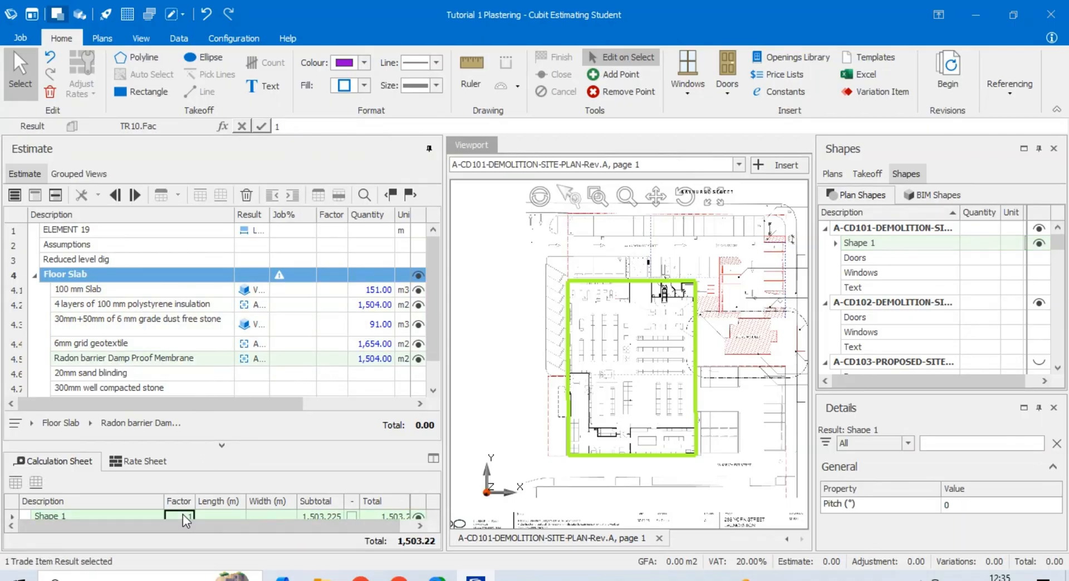
pyautogui.write('.1')
pyautogui.press('Return')
# Set the 20mm sand blinding's result type to Area and assign the existing slab outline to it
pyautogui.click(293, 379)
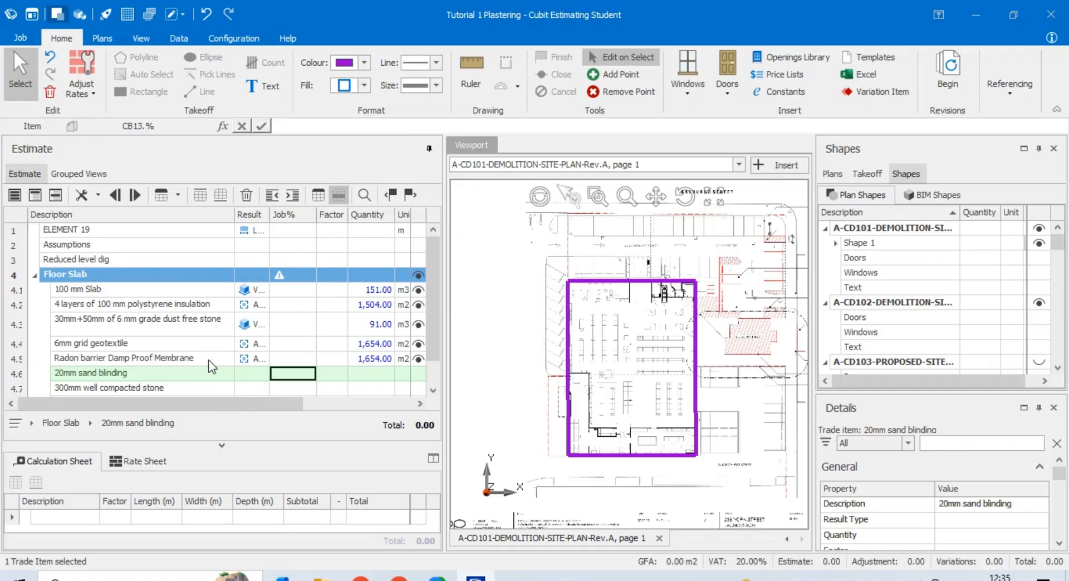
pyautogui.scroll(-1, 212, 362)
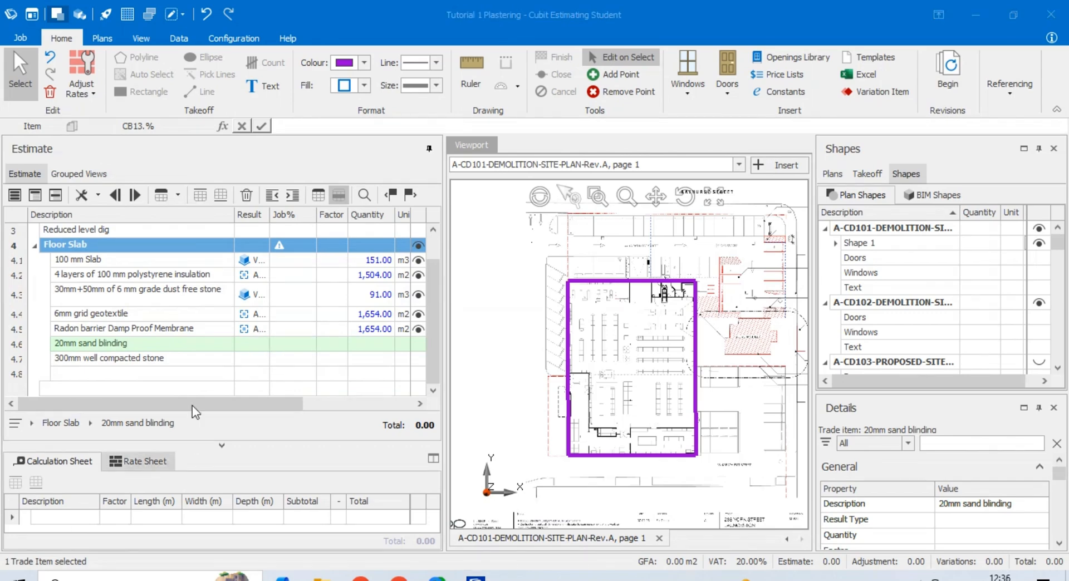
pyautogui.click(254, 343)
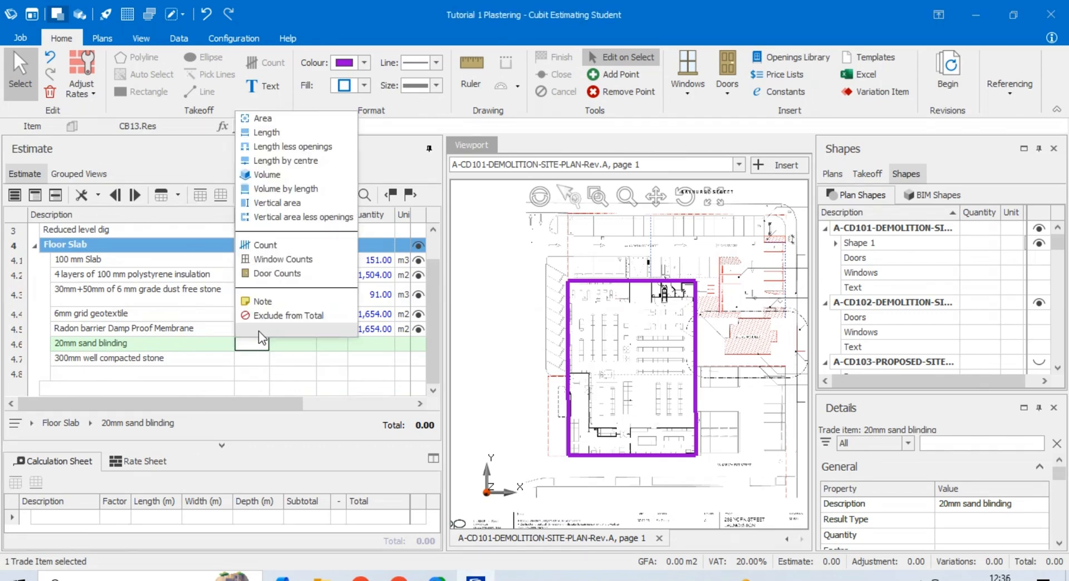
pyautogui.click(268, 117)
pyautogui.moveTo(568, 333); pyautogui.dragTo(362, 338)
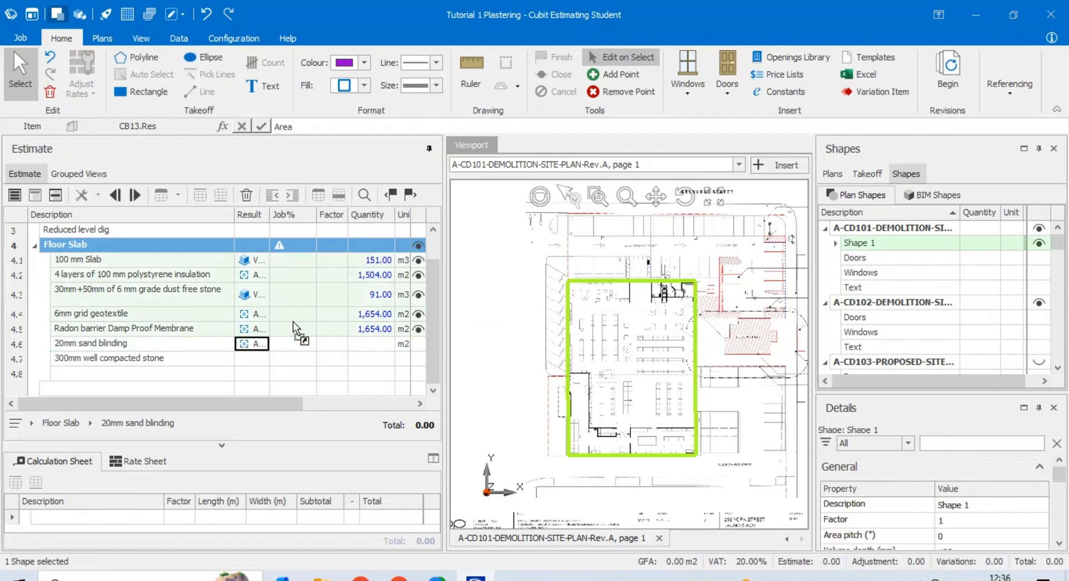
pyautogui.moveTo(295, 350); pyautogui.dragTo(295, 350)
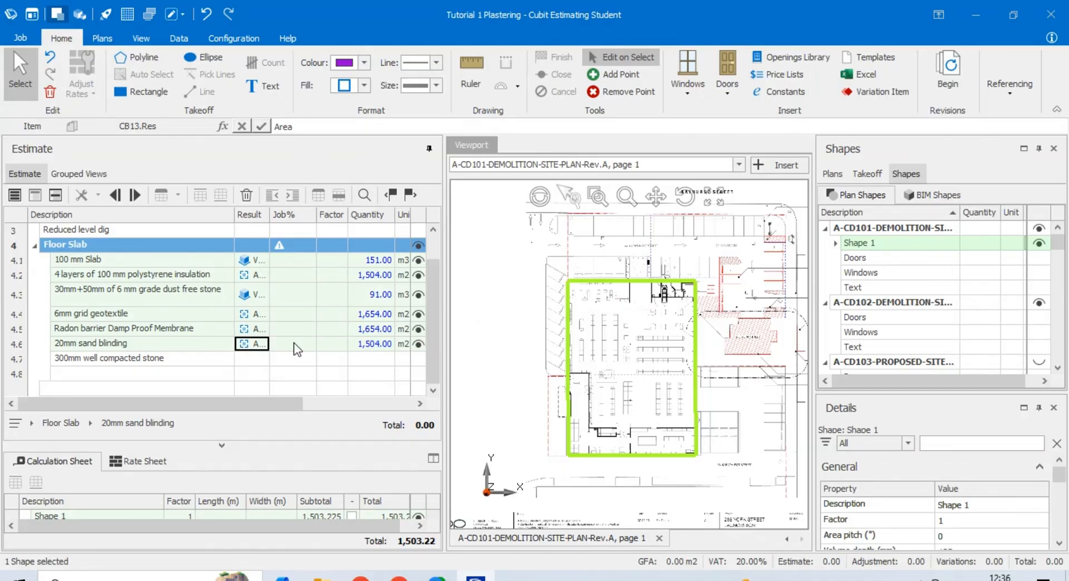
# Set the 300mm well compacted stone's result type to Volume and assign the existing slab outline to it
pyautogui.click(198, 358)
pyautogui.click(245, 359)
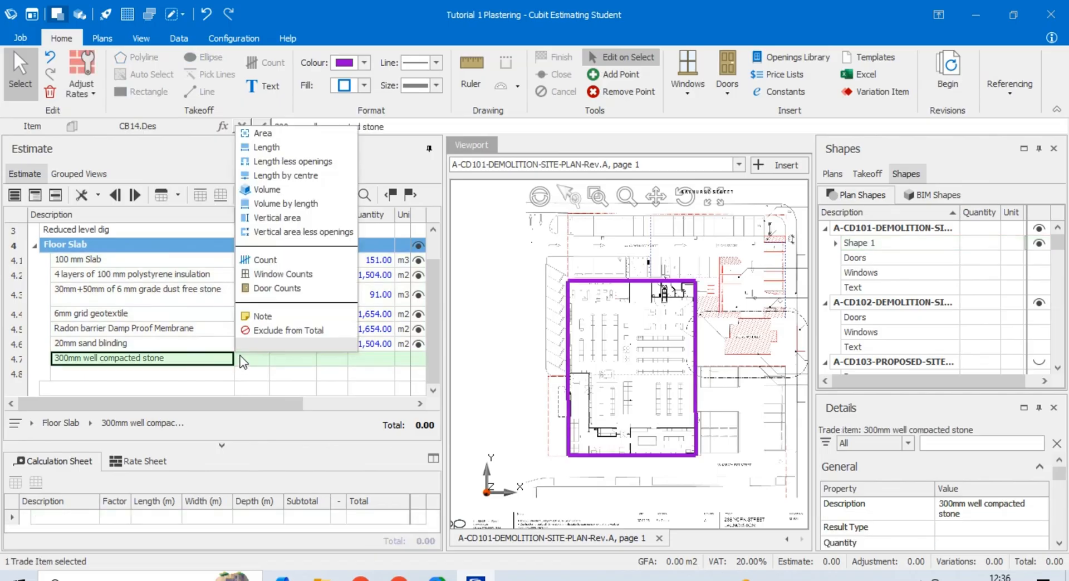
pyautogui.click(261, 189)
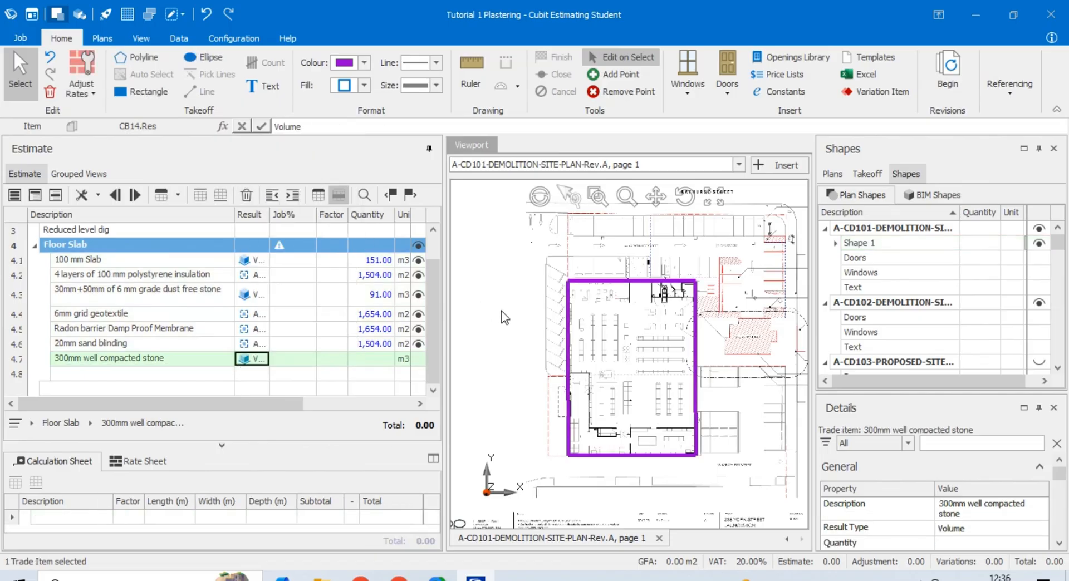
pyautogui.click(568, 318)
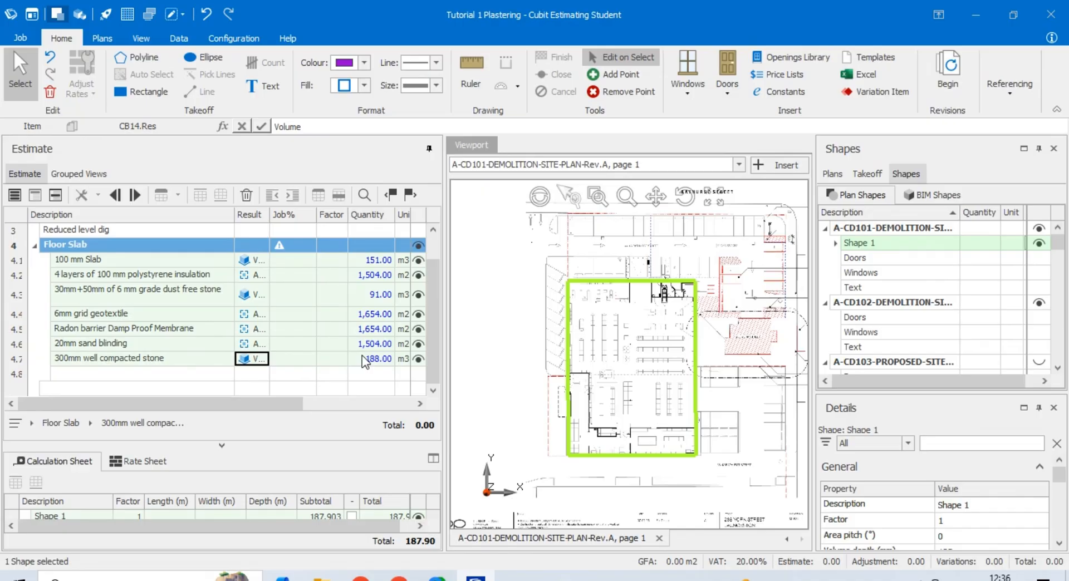
# Enlarge the calculation area and set the depth of Shape 1 for the 300mm well compacted stone to 300 mm
pyautogui.click(305, 375)
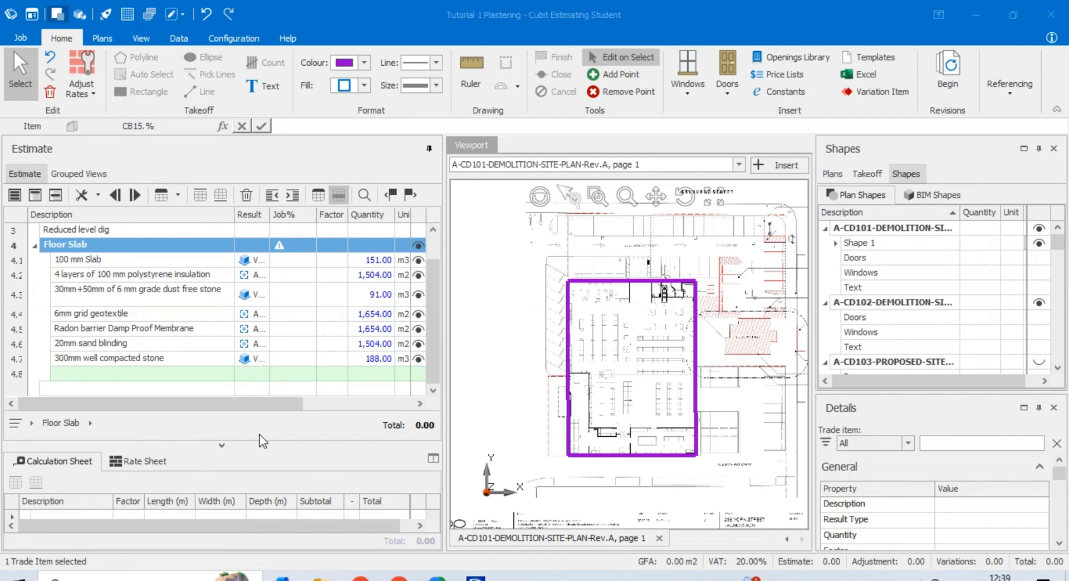
pyautogui.moveTo(260, 440); pyautogui.dragTo(263, 409)
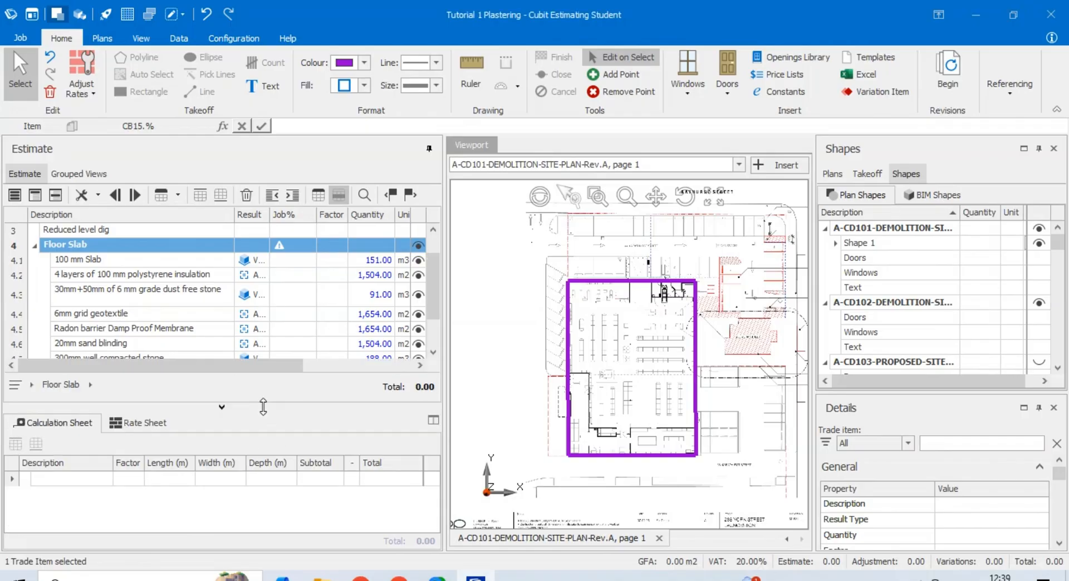
pyautogui.scroll(-3, 173, 356)
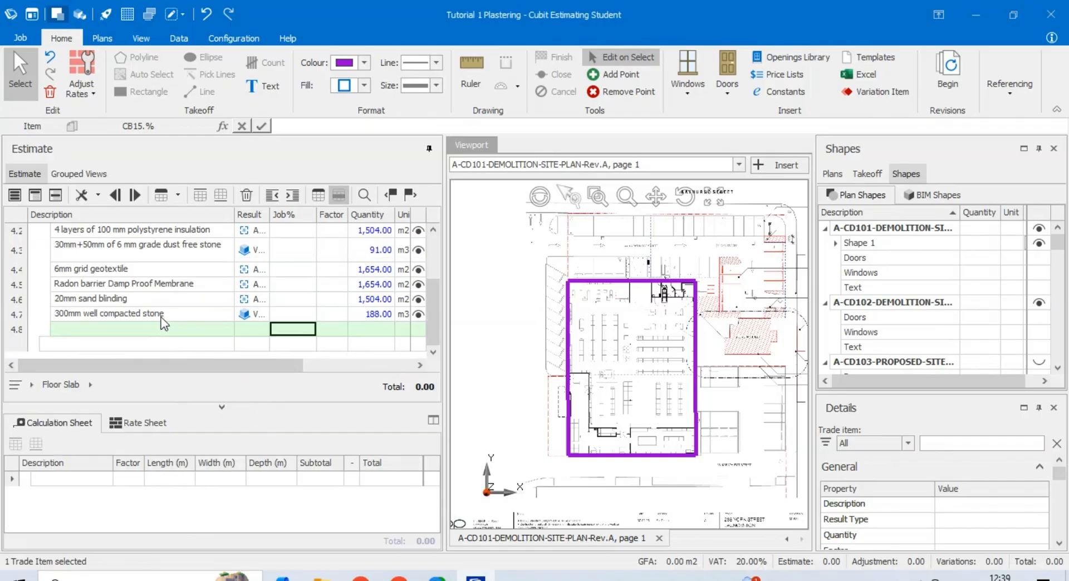
pyautogui.click(162, 315)
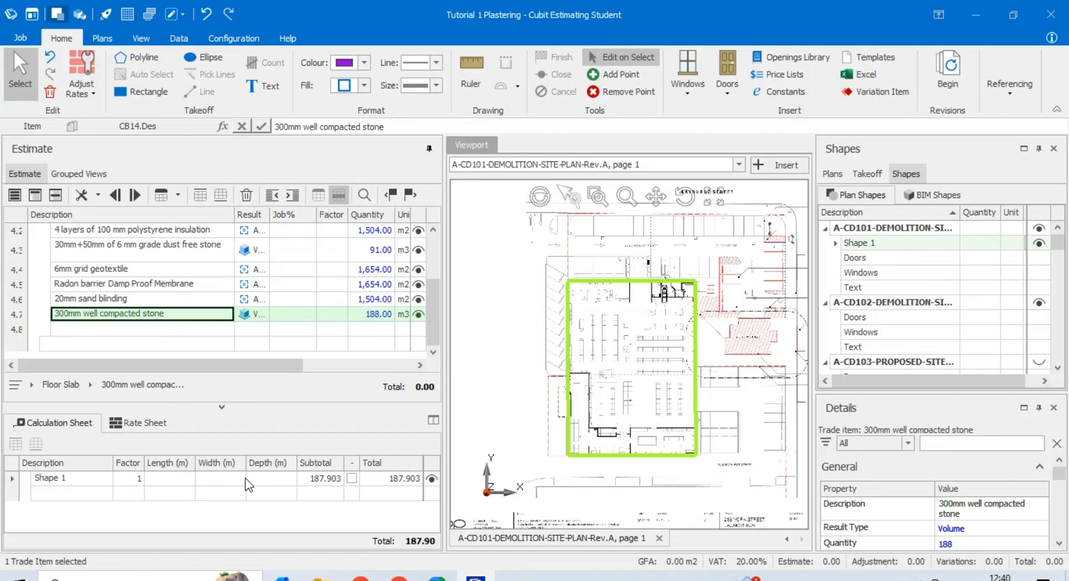
pyautogui.click(61, 478)
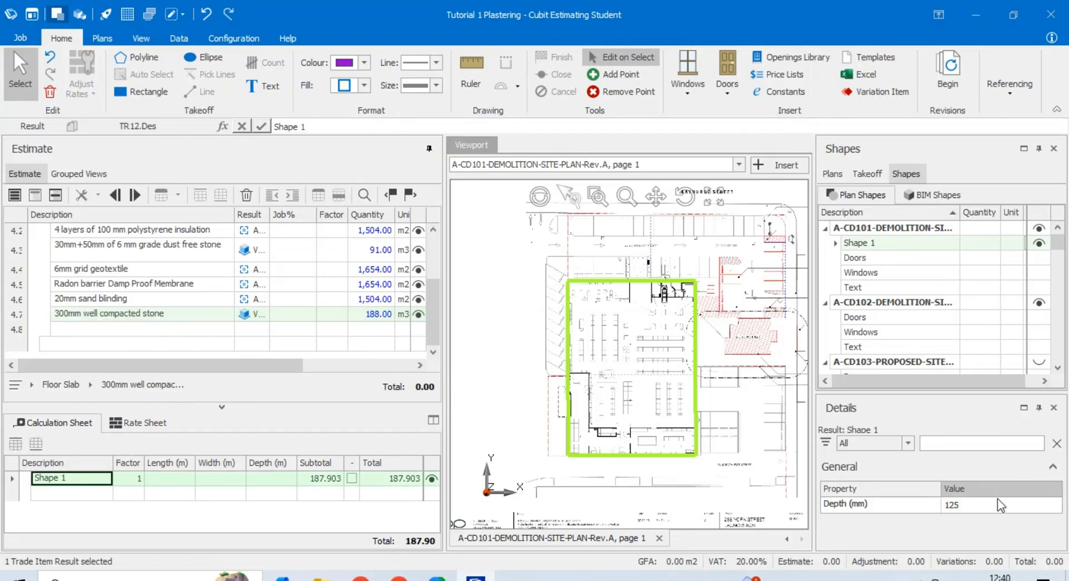
pyautogui.click(980, 504)
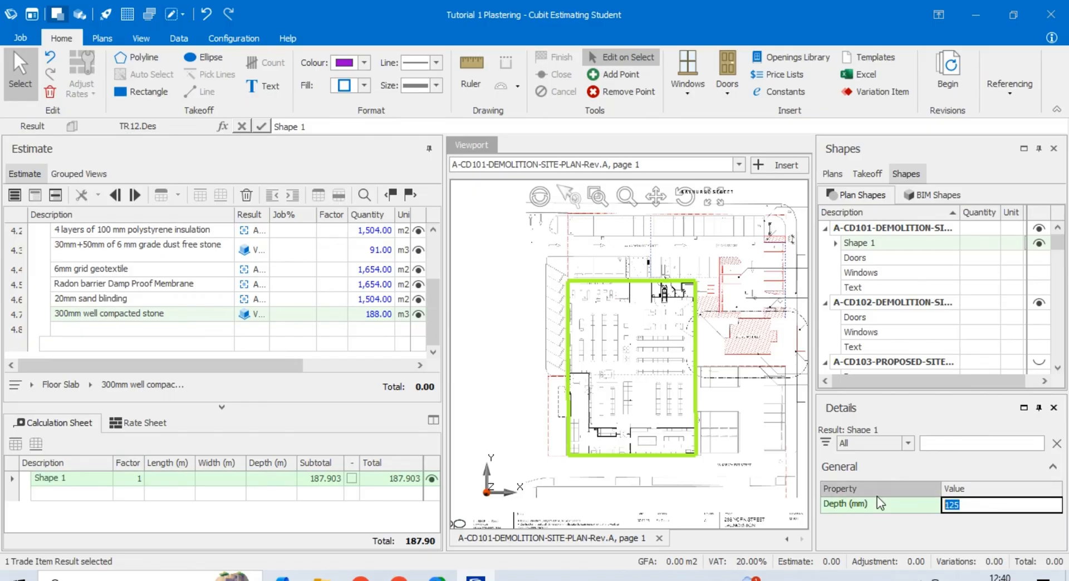
pyautogui.write('300')
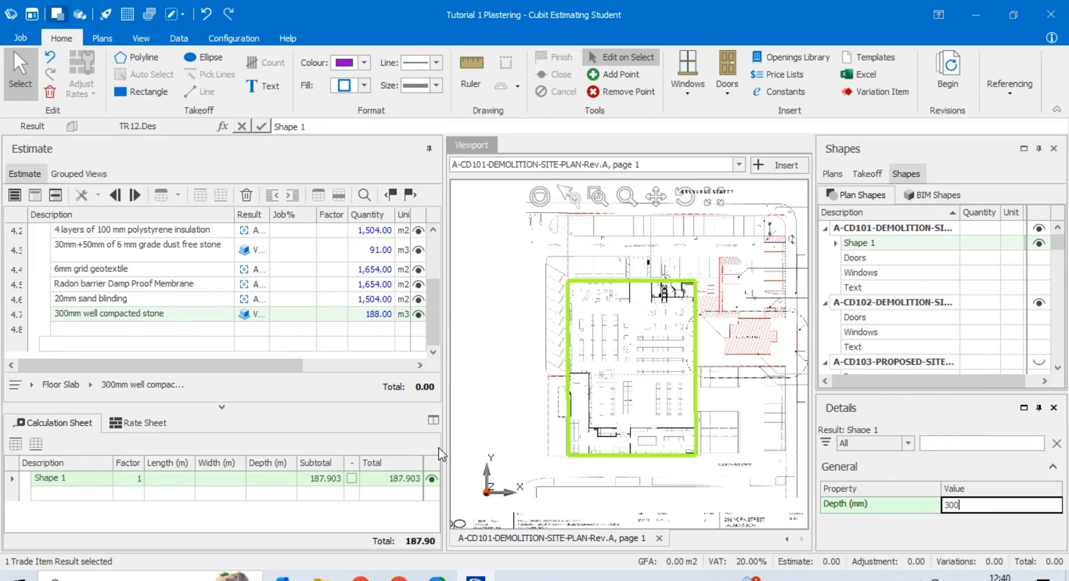
pyautogui.press('Return')
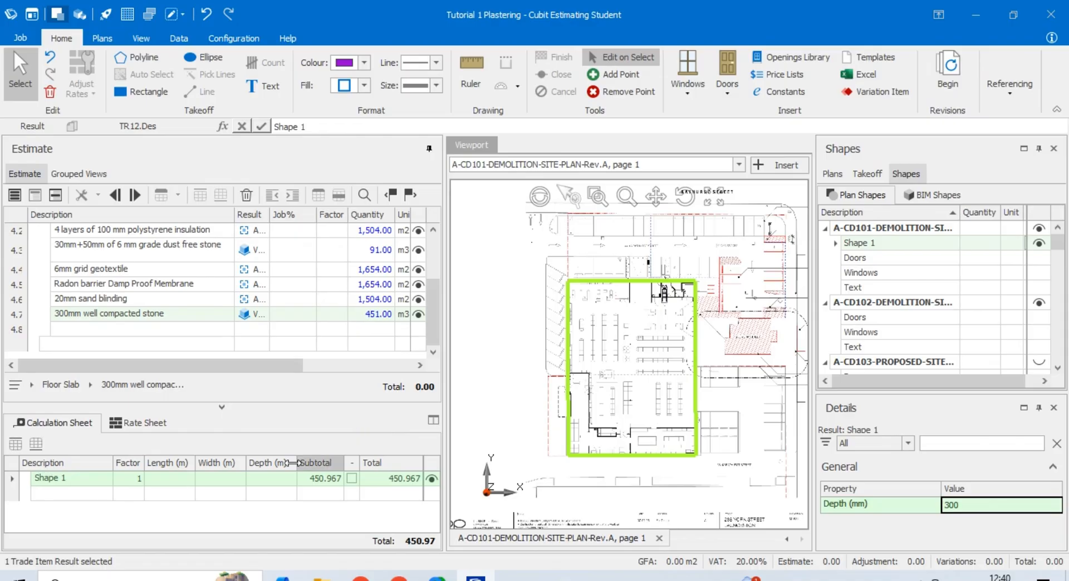
# Replace the Reduced level dig row's description with ELEMENT 19
pyautogui.click(167, 579)
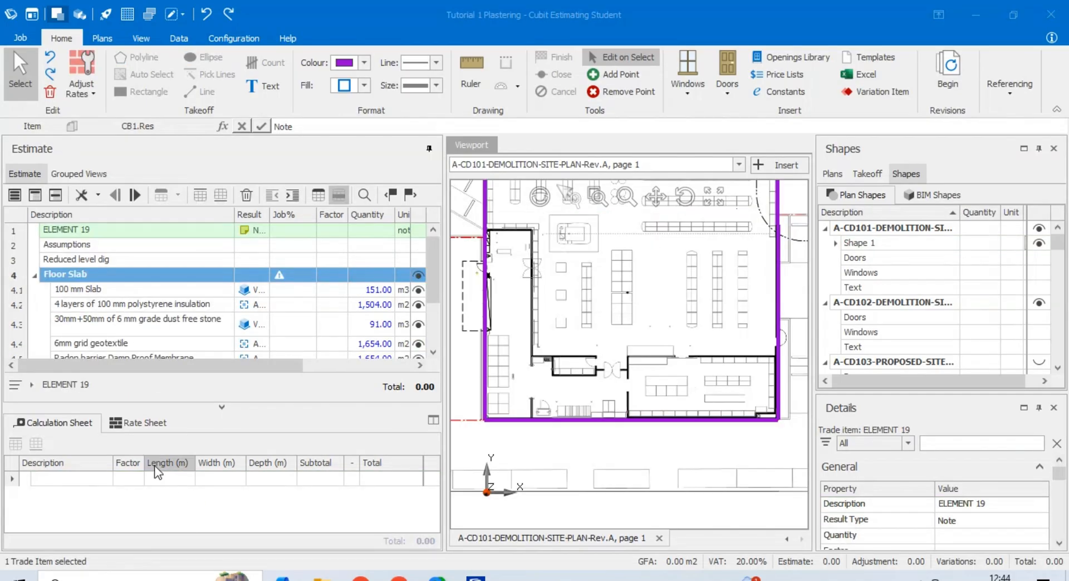
pyautogui.click(75, 259)
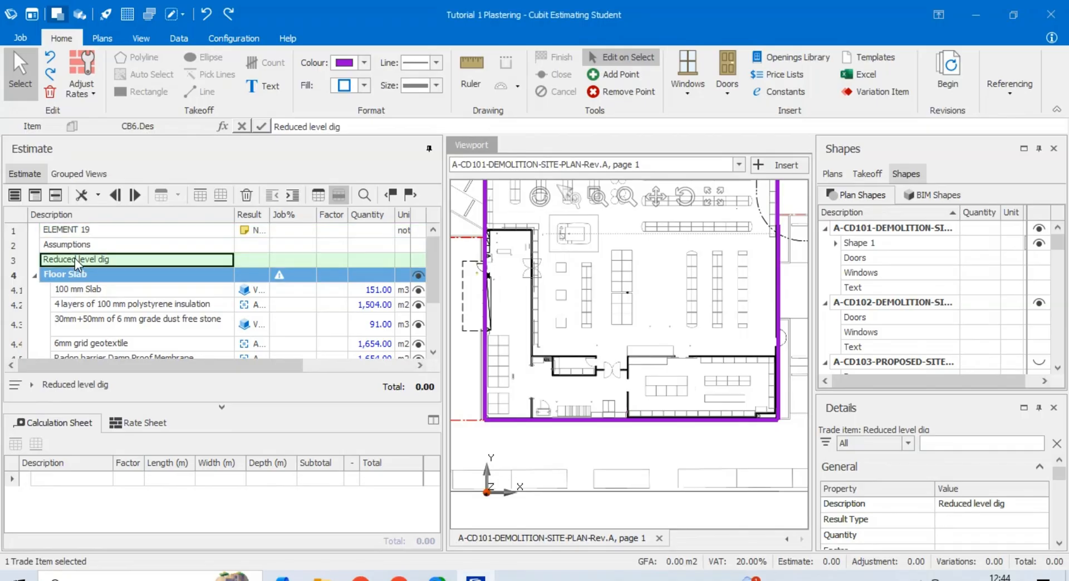
pyautogui.write('ELEMENT 19')
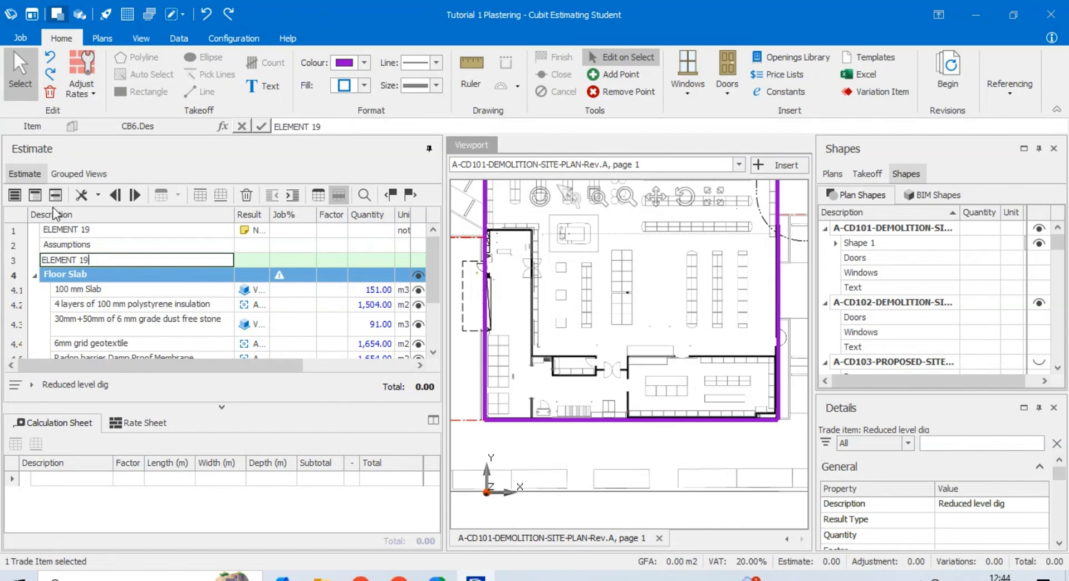
pyautogui.click(101, 290)
# Delete the Assumptions row and the original ELEMENT 19 row from the estimate
pyautogui.click(98, 248)
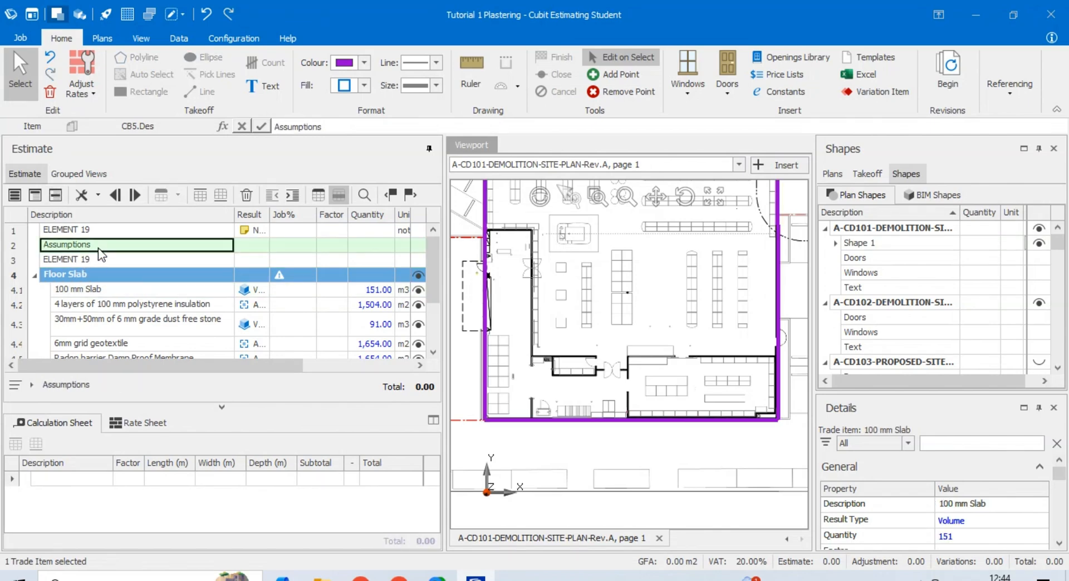
pyautogui.press('Delete')
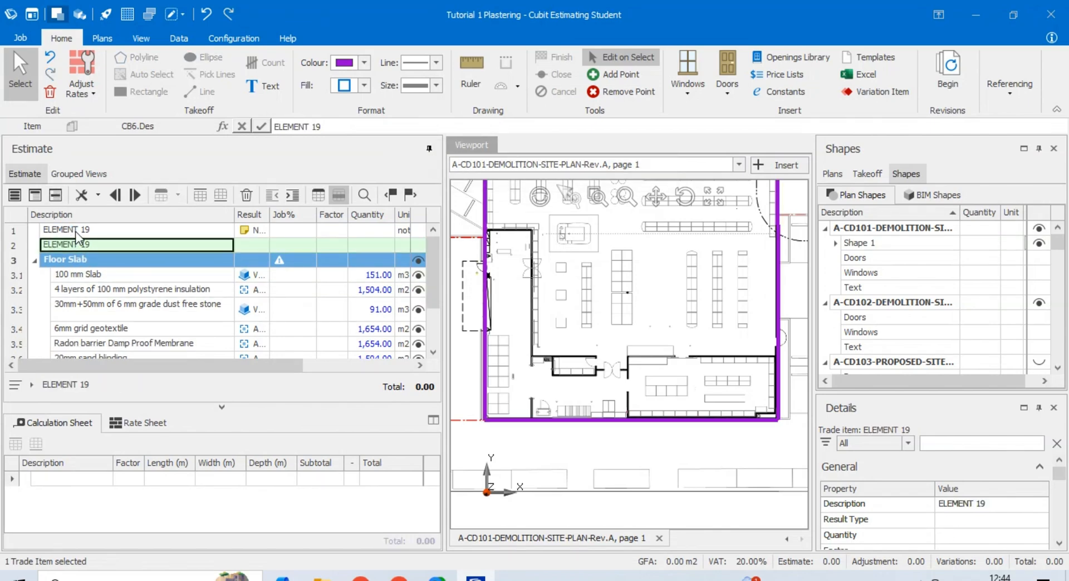
pyautogui.click(74, 233)
pyautogui.press('Delete')
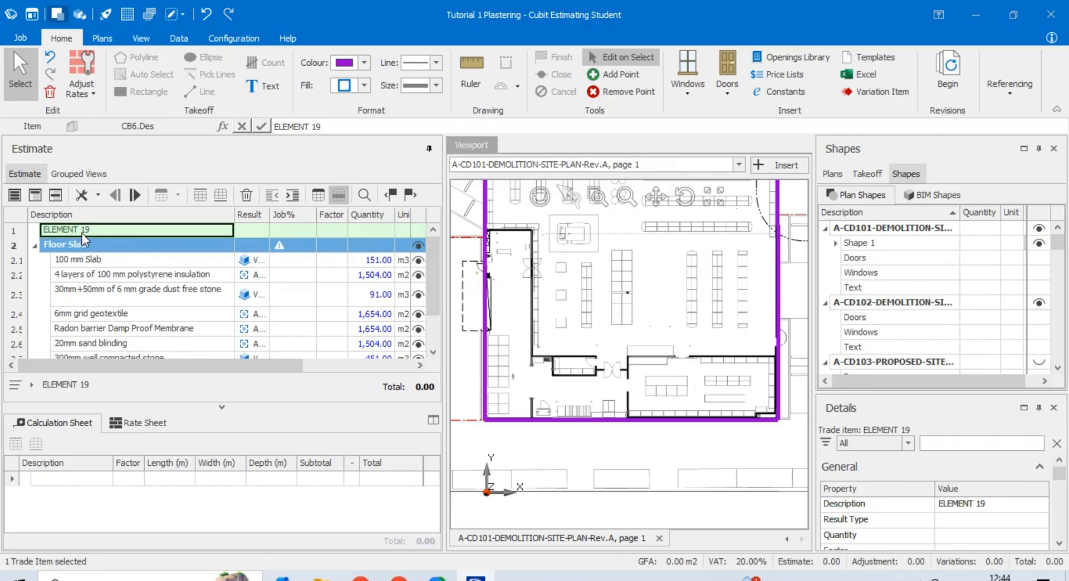
# Turn the remaining ELEMENT 19 row into a heading and move the Floor Slab group inside it
pyautogui.rightClick(112, 229)
pyautogui.click(146, 271)
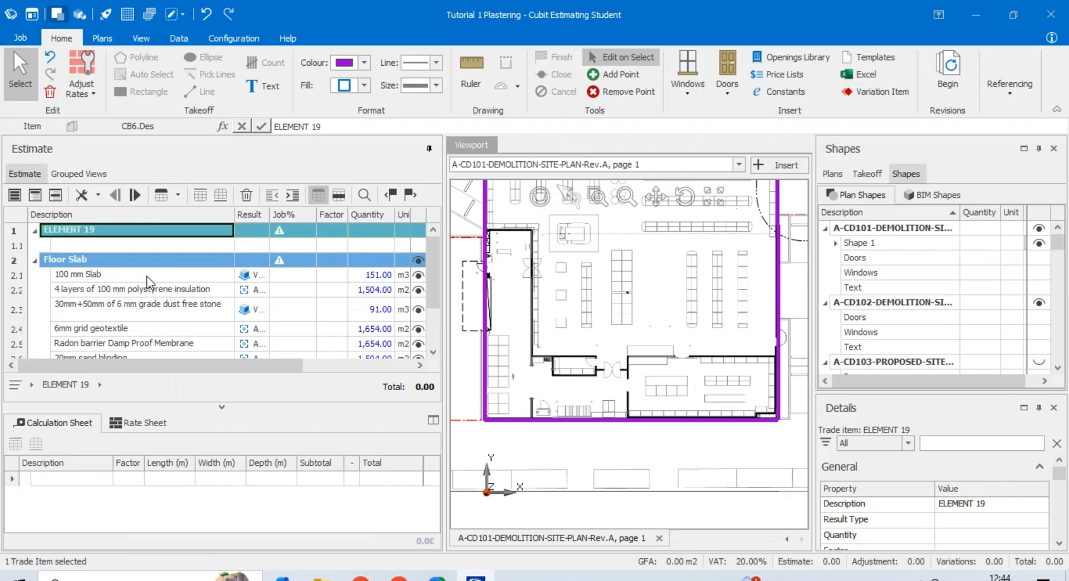
pyautogui.click(69, 254)
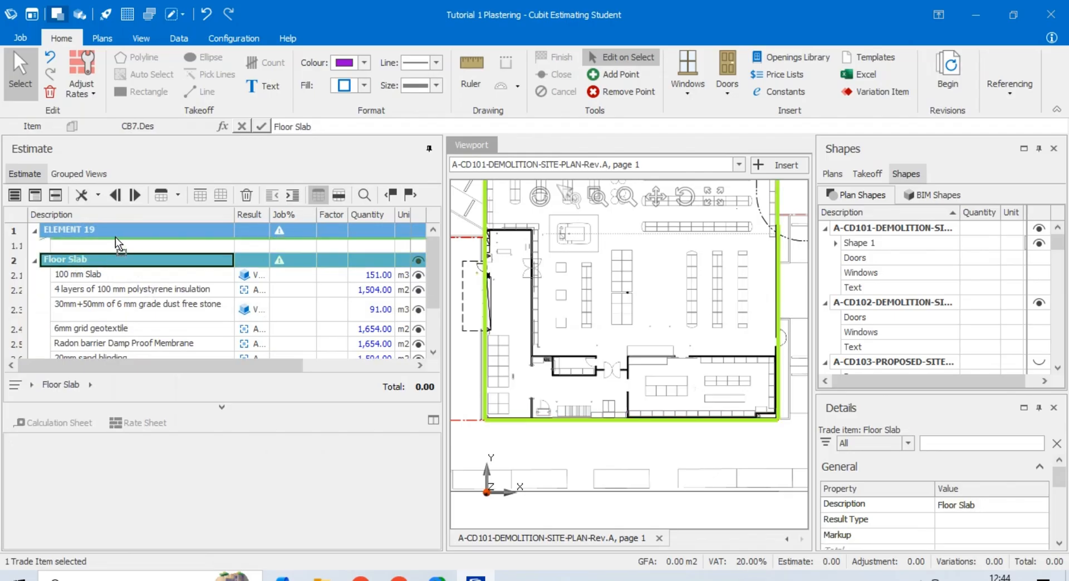
pyautogui.moveTo(115, 237); pyautogui.dragTo(115, 239)
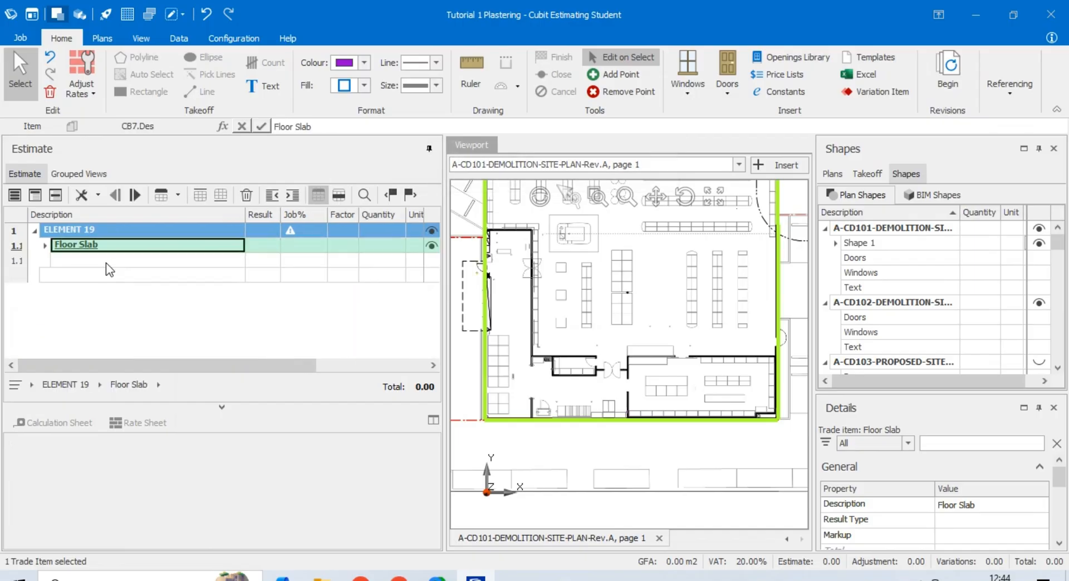
# Select the empty row beneath the ELEMENT 19 heading's contents and collapse the heading
pyautogui.click(58, 260)
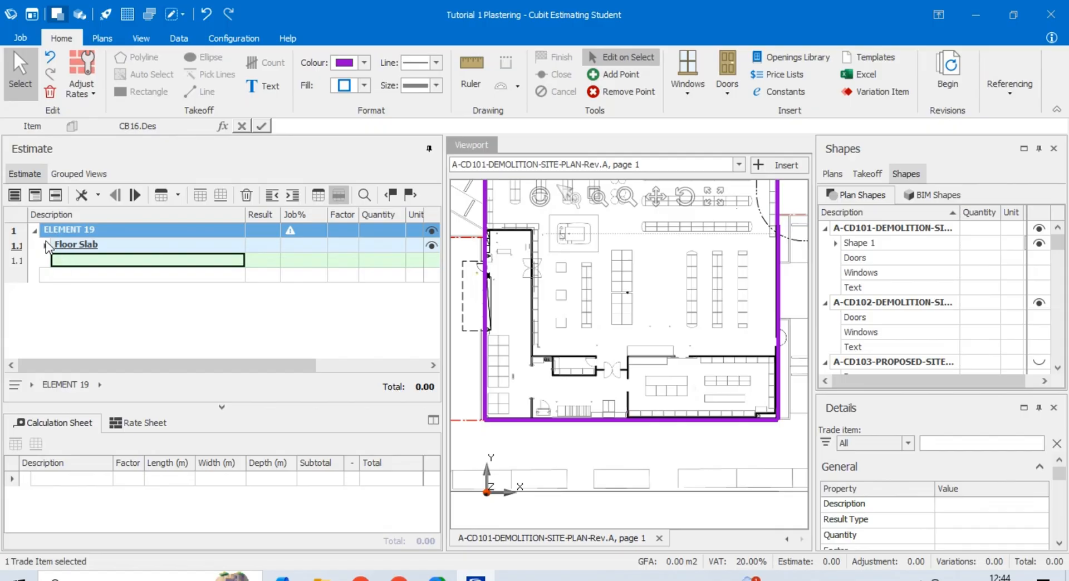
pyautogui.click(73, 279)
pyautogui.click(91, 267)
pyautogui.click(60, 277)
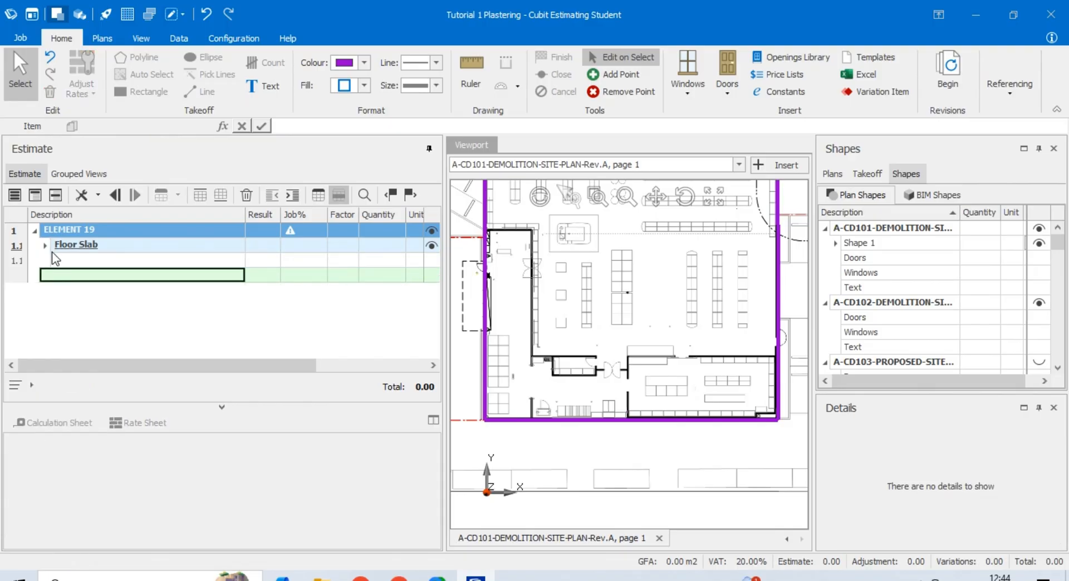
pyautogui.click(34, 230)
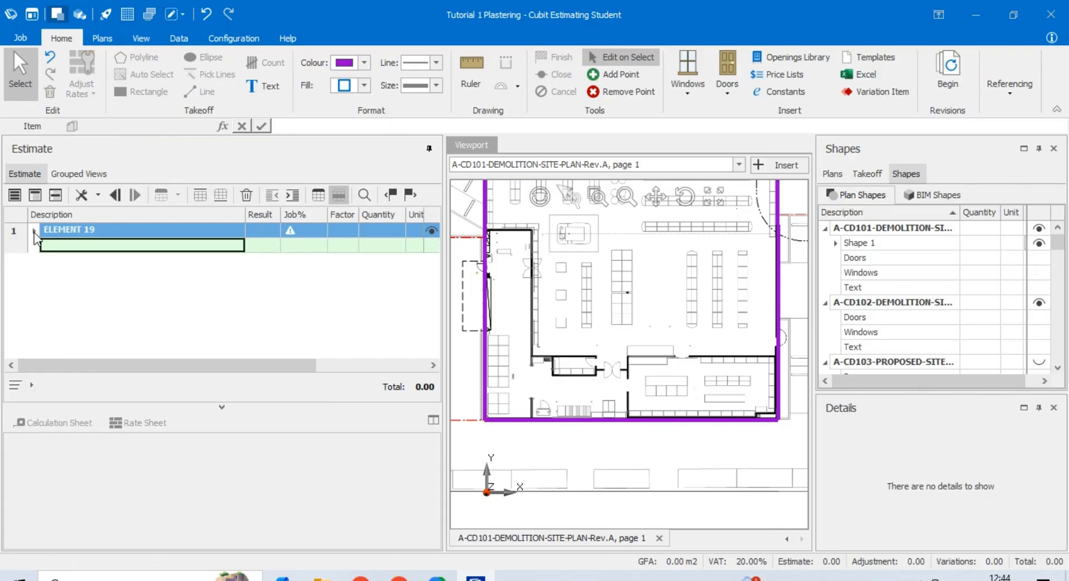
# Expand the ELEMENT 19 heading and add a new ELEMENT 21 heading below its contents
pyautogui.click(35, 231)
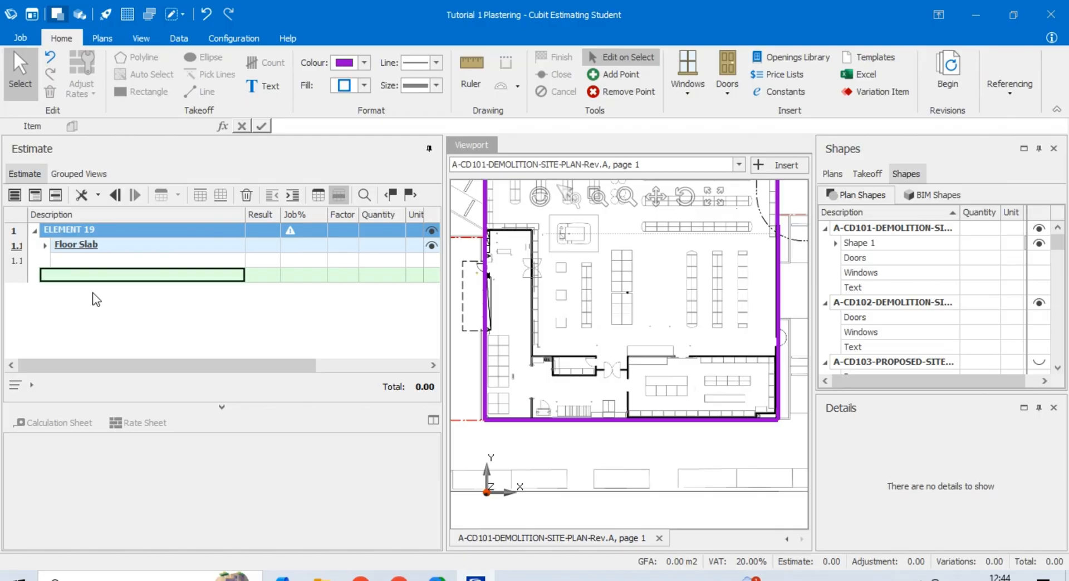
pyautogui.write('ELEMENT 21')
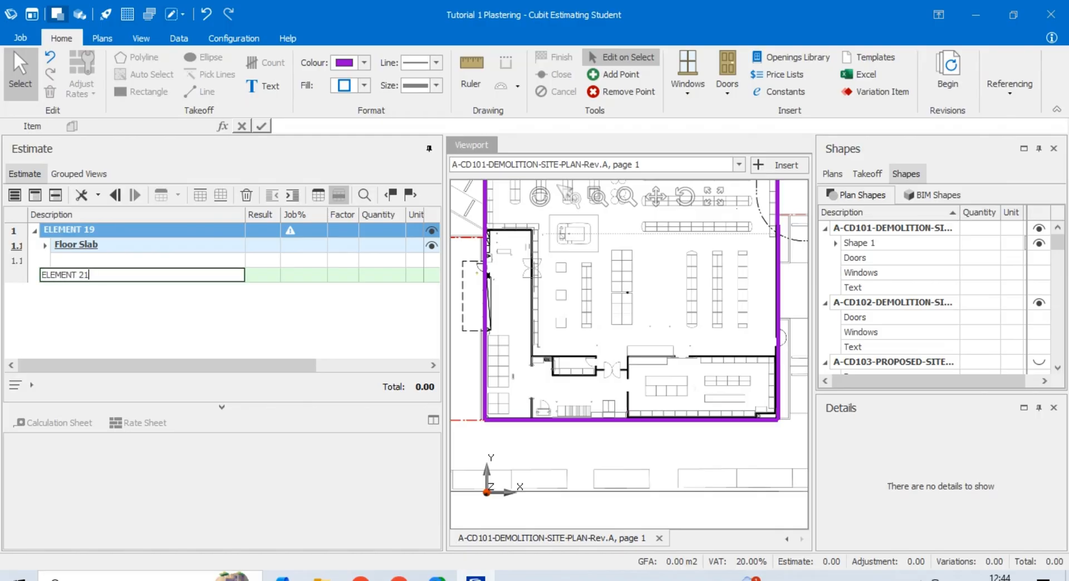
pyautogui.click(105, 256)
pyautogui.click(95, 274)
pyautogui.rightClick(89, 274)
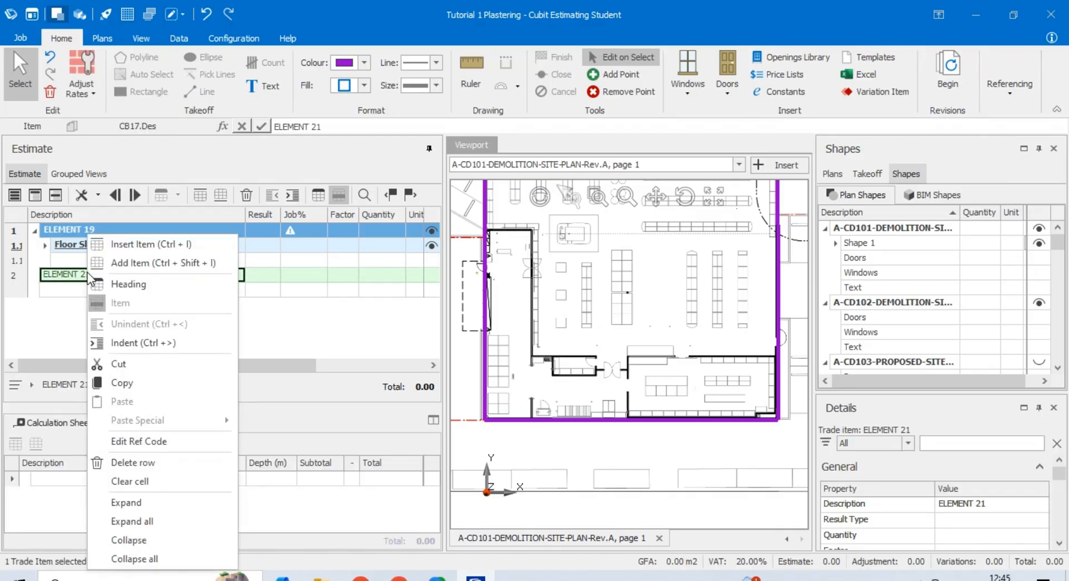
pyautogui.click(128, 284)
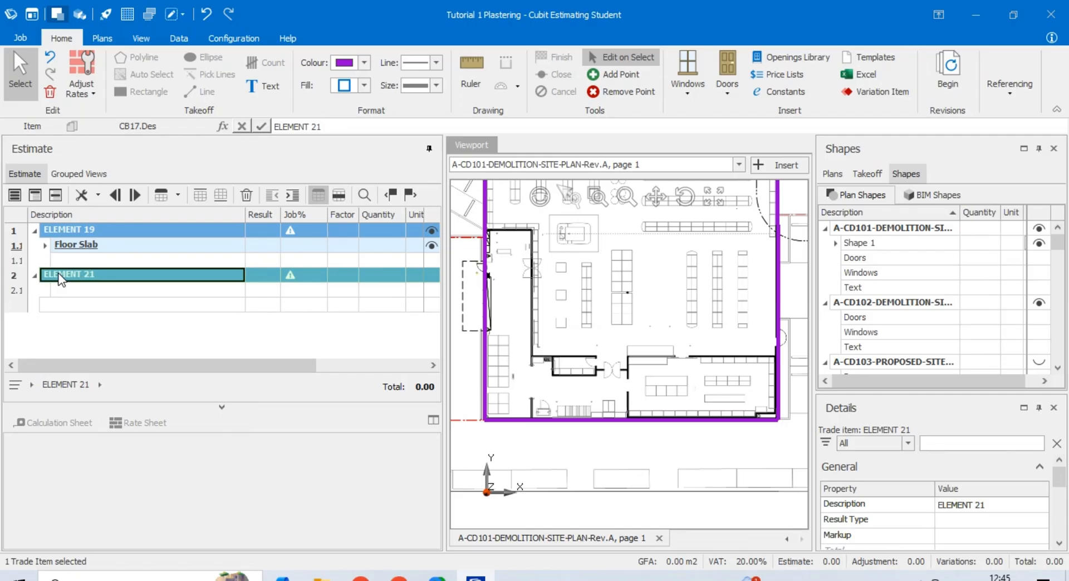
pyautogui.click(113, 226)
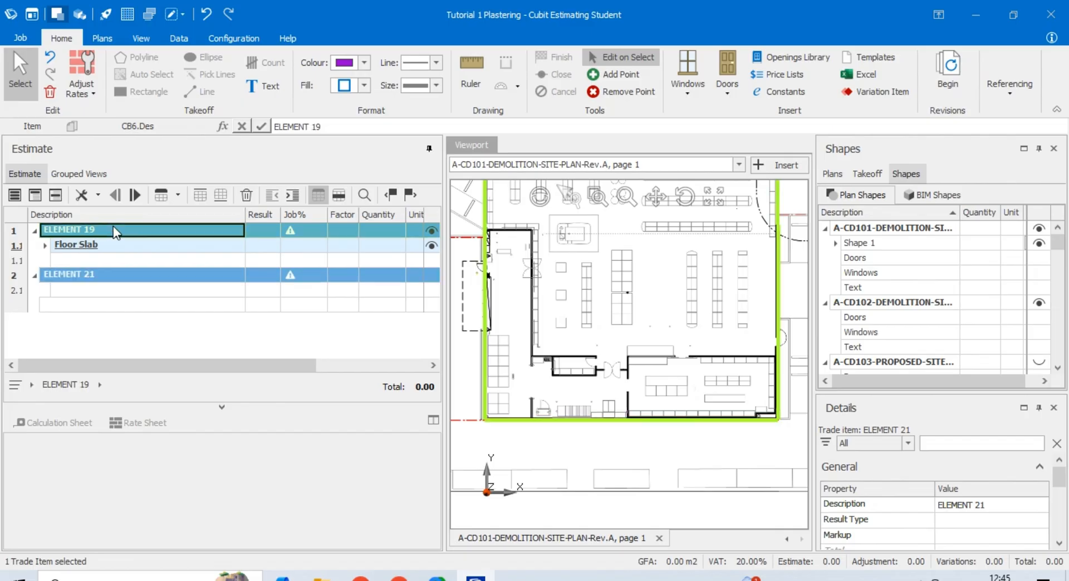
pyautogui.click(112, 226)
pyautogui.click(47, 230)
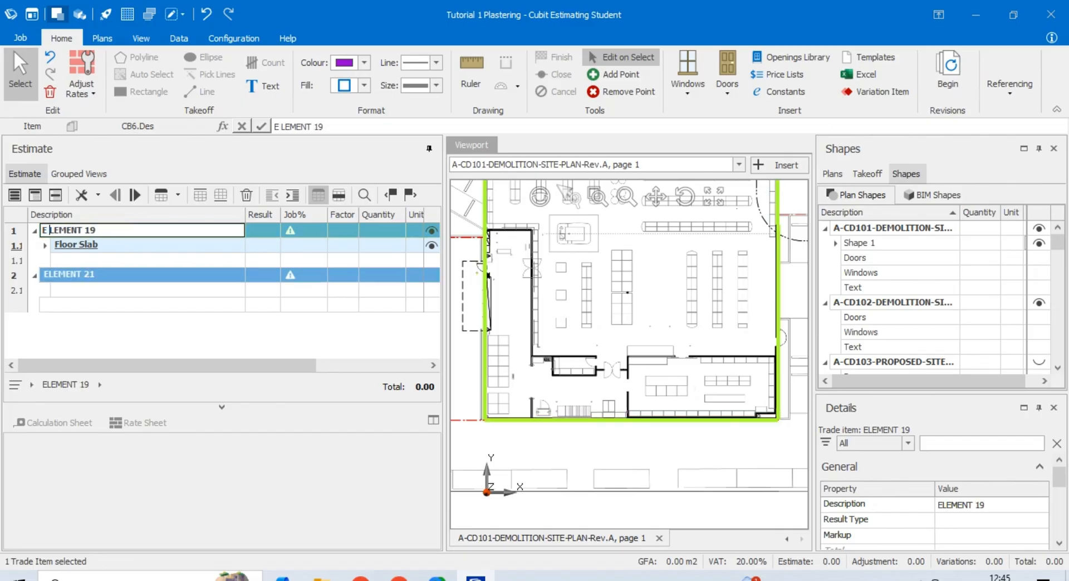
pyautogui.write('SUBSTRUC')
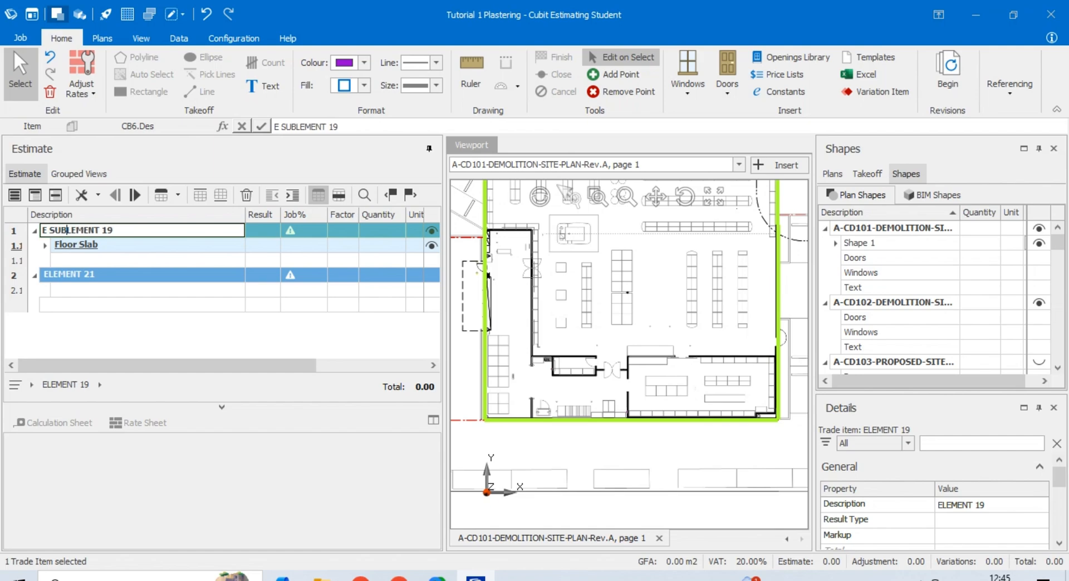
pyautogui.write('TURE')
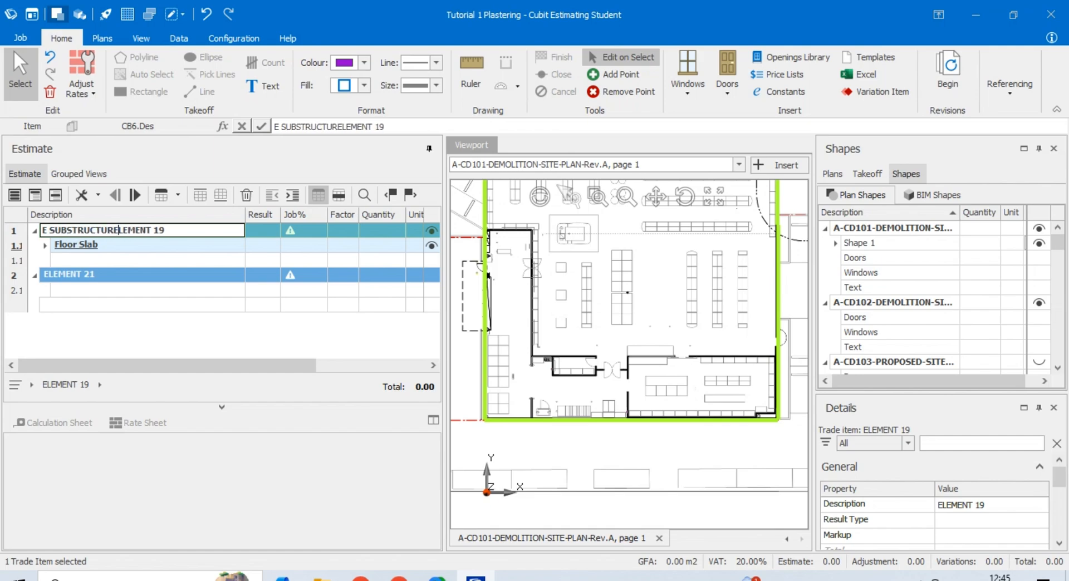
pyautogui.press('BackSpace')
pyautogui.press('BackSpace')
pyautogui.press('BackSpace')
pyautogui.press('BackSpace')
pyautogui.press('BackSpace')
pyautogui.press('BackSpace')
pyautogui.press('BackSpace')
pyautogui.press('BackSpace')
pyautogui.press('BackSpace')
pyautogui.press('BackSpace')
pyautogui.press('BackSpace')
pyautogui.press('BackSpace')
pyautogui.press('BackSpace')
pyautogui.press('BackSpace')
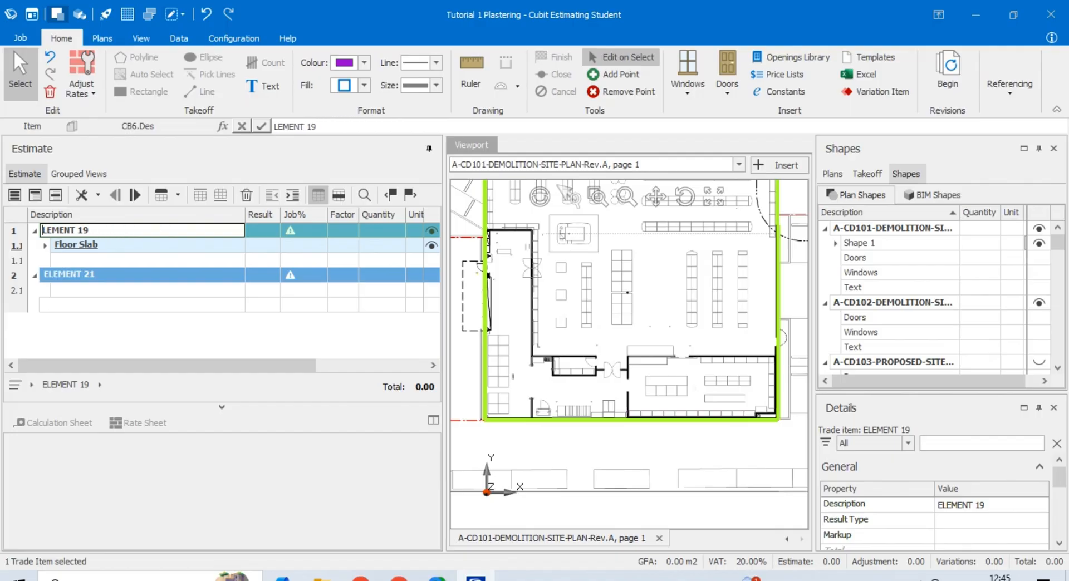
pyautogui.write('E')
# Append (SUBSTRUCTURE) to the ELEMENT 19 heading's description
pyautogui.click(145, 228)
pyautogui.write('S')
pyautogui.press('BackSpace')
pyautogui.write('(SUBSTRUC')
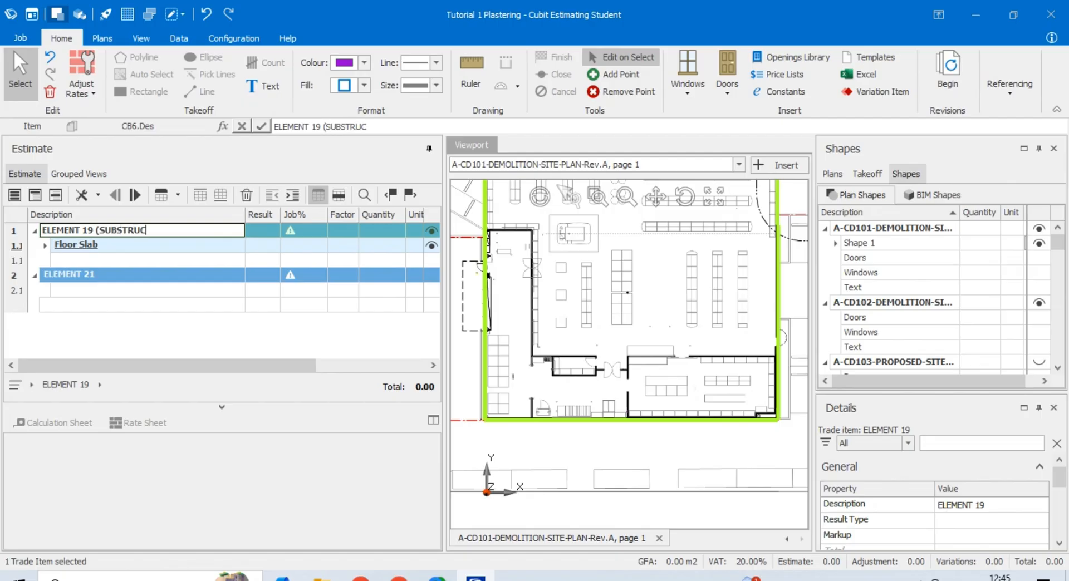
pyautogui.write('TURE)')
# Append (EXTERNAL WALLS) to the ELEMENT 21 heading's description
pyautogui.click(107, 274)
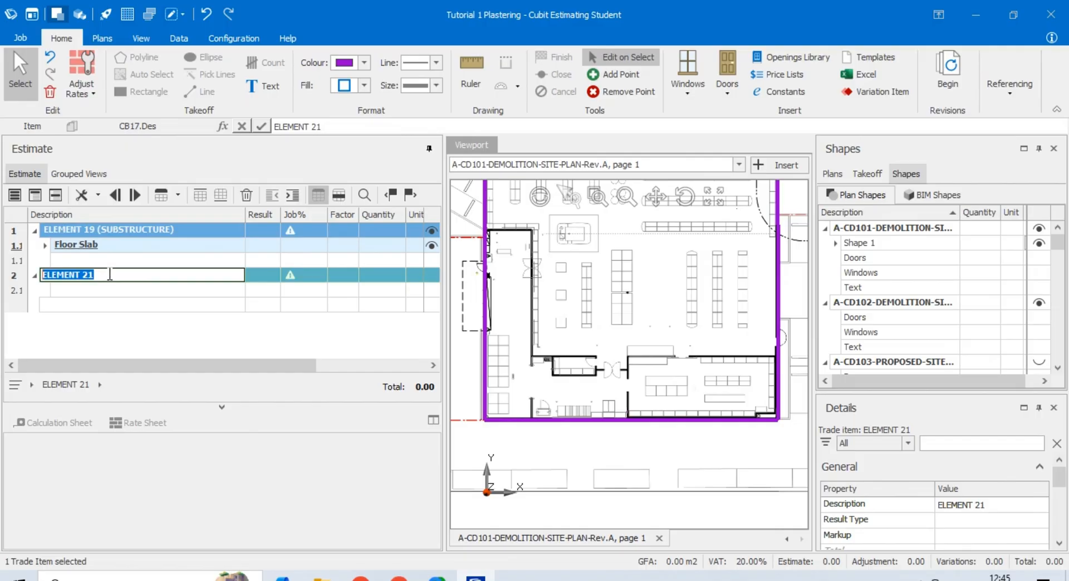
pyautogui.click(110, 273)
pyautogui.write('(')
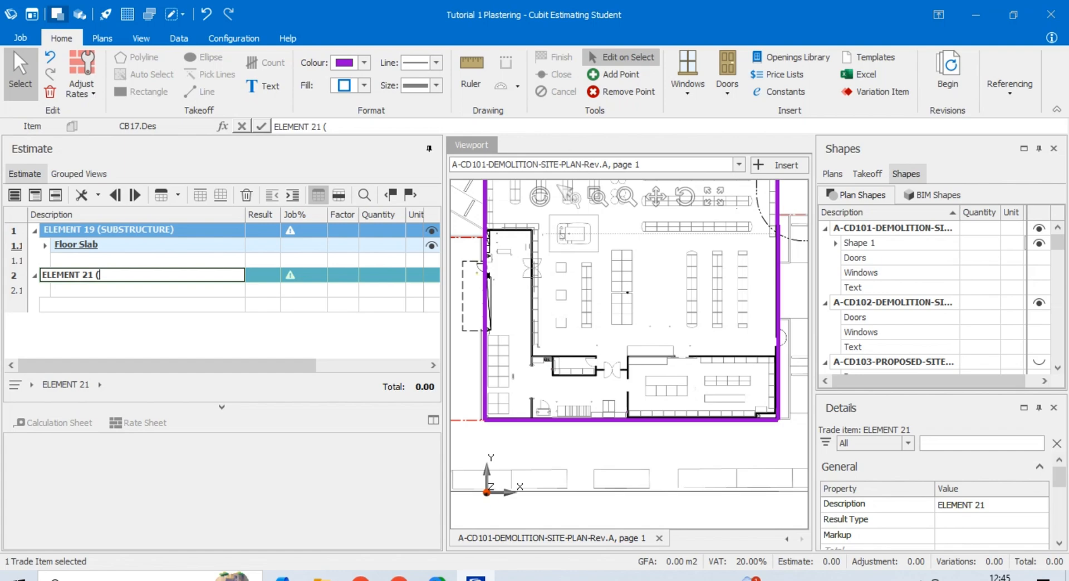
pyautogui.write('EXTERNAL WALLS')
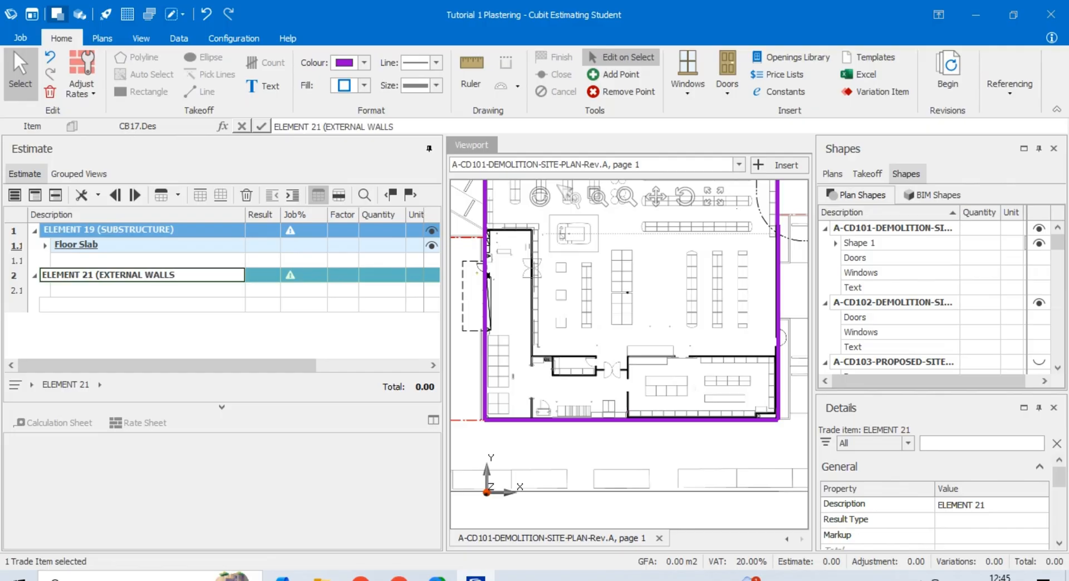
pyautogui.write(')')
# Enter Concrete Walls as the first item under the ELEMENT 21 (EXTERNAL WALLS) heading
pyautogui.click(88, 290)
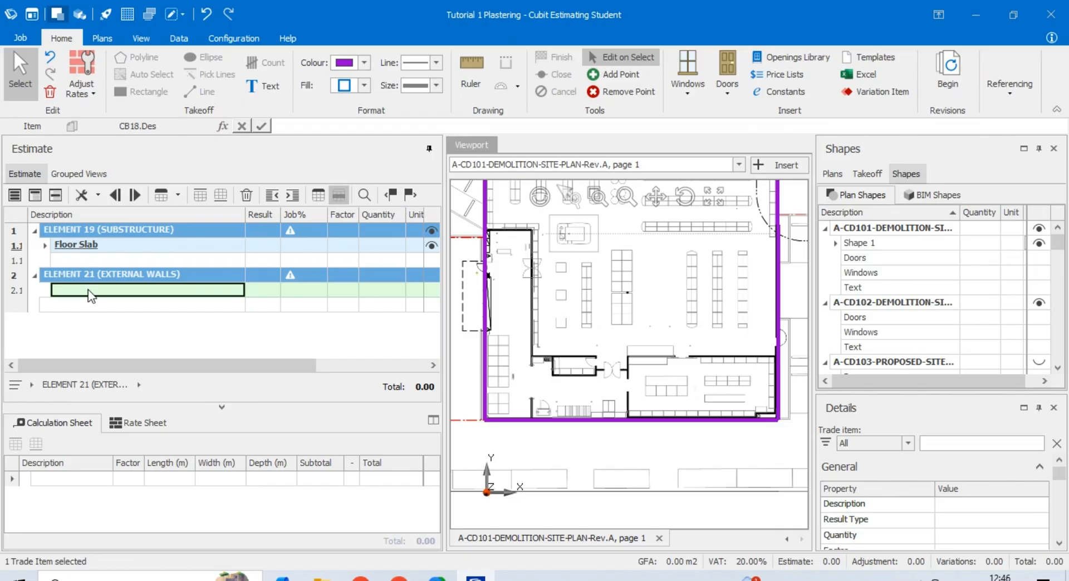
pyautogui.write('C')
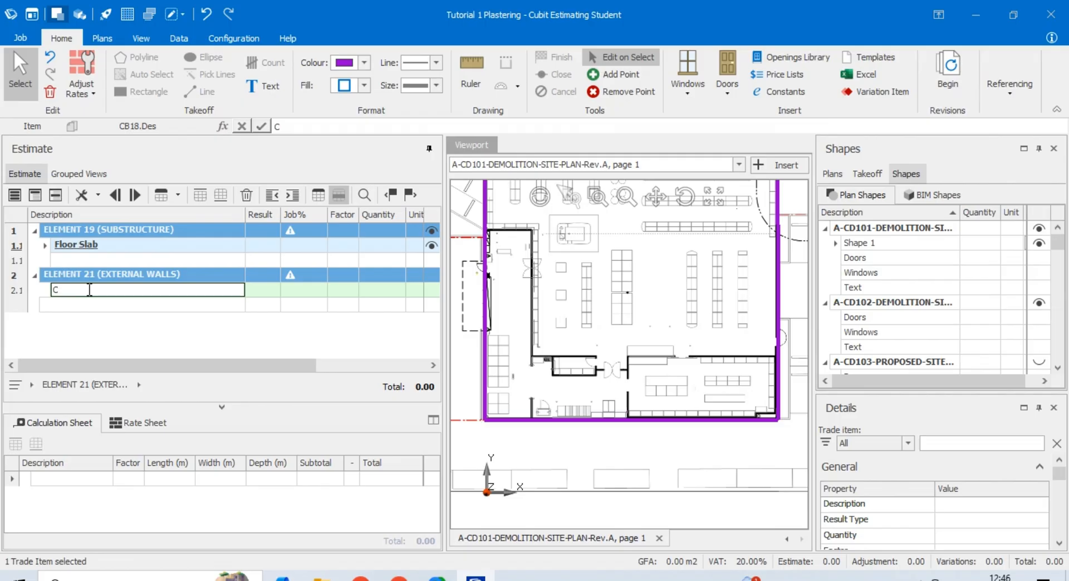
pyautogui.write('oncrete Walls')
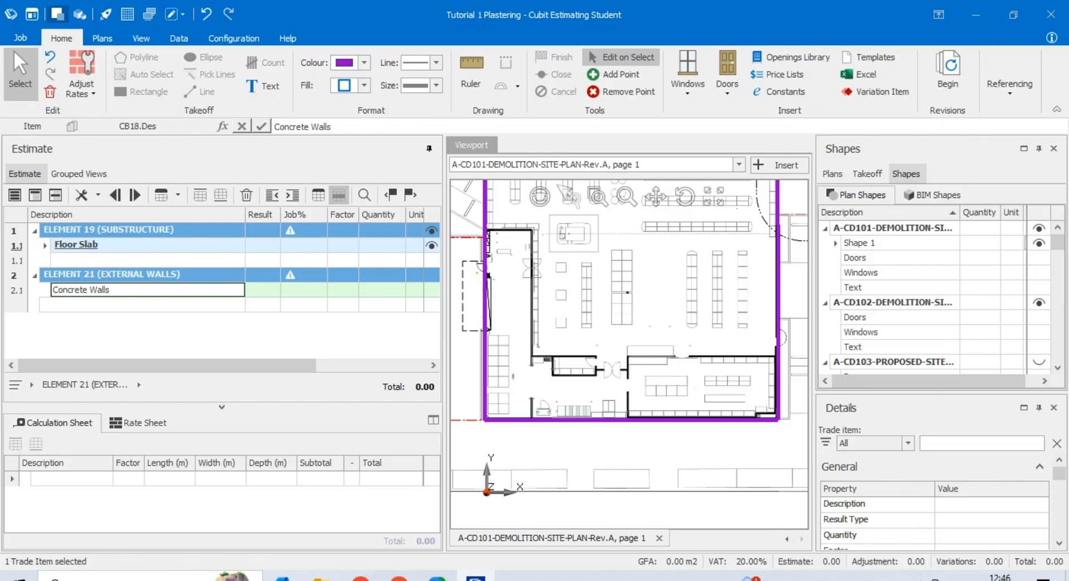
pyautogui.press('Return')
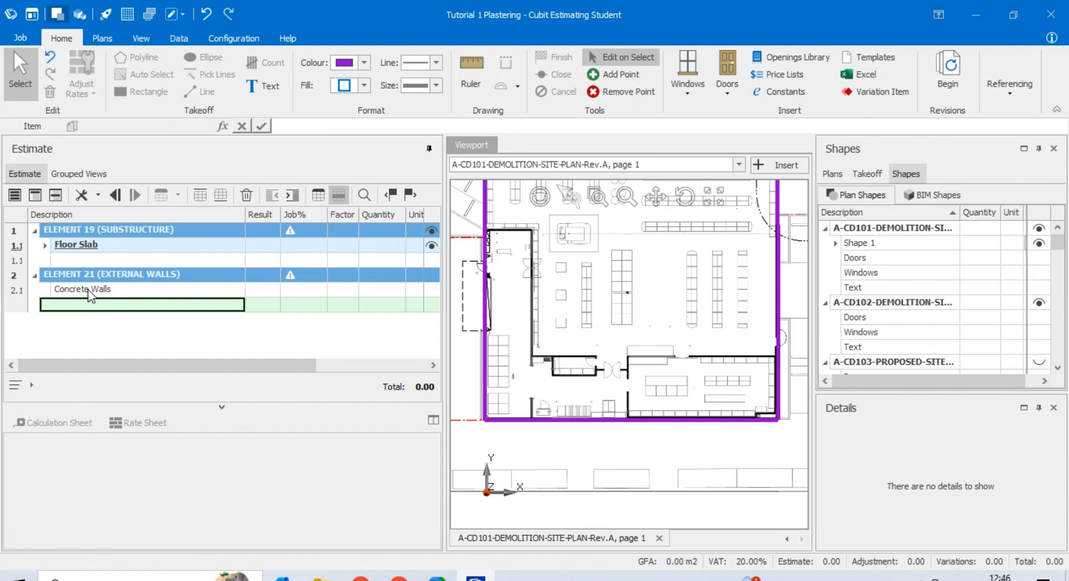
# Add Concrete Lintols and Steel Lintols items beneath Concrete Walls within the ELEMENT 21 heading
pyautogui.click(88, 289)
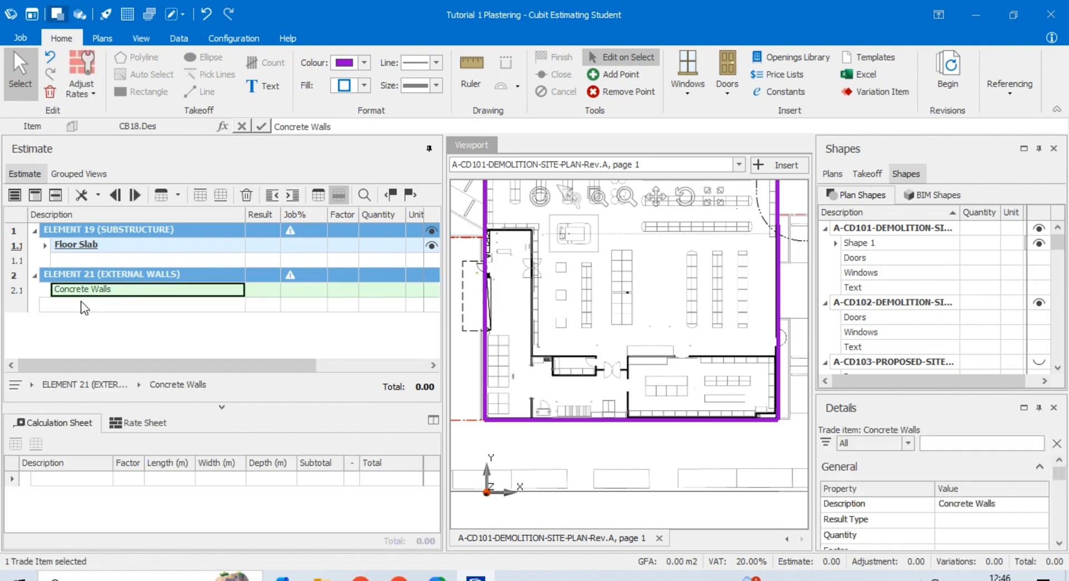
pyautogui.rightClick(81, 301)
pyautogui.click(123, 109)
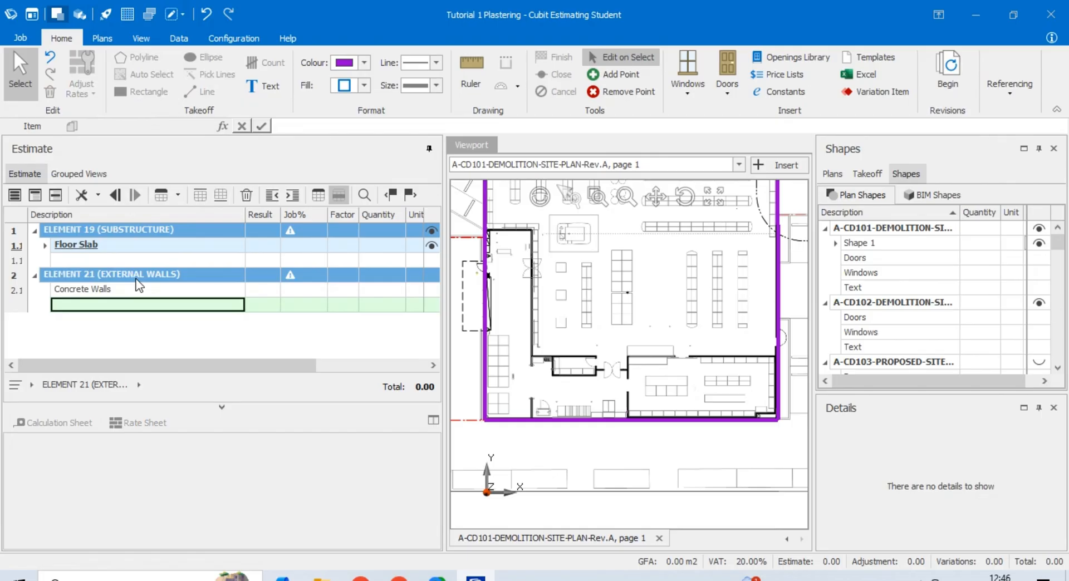
pyautogui.write('Con')
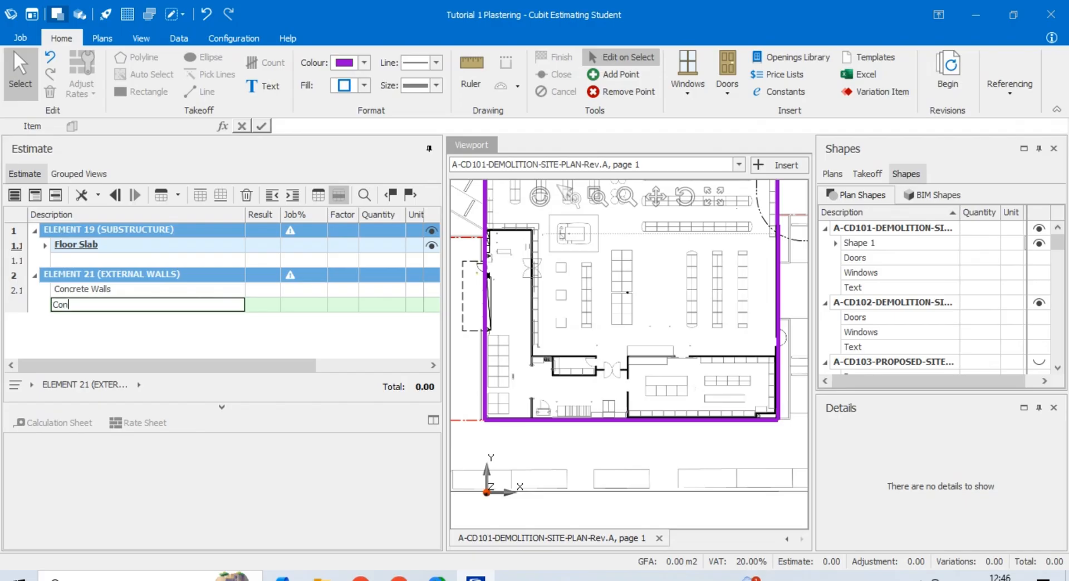
pyautogui.write('crete Lintols')
pyautogui.press('Return')
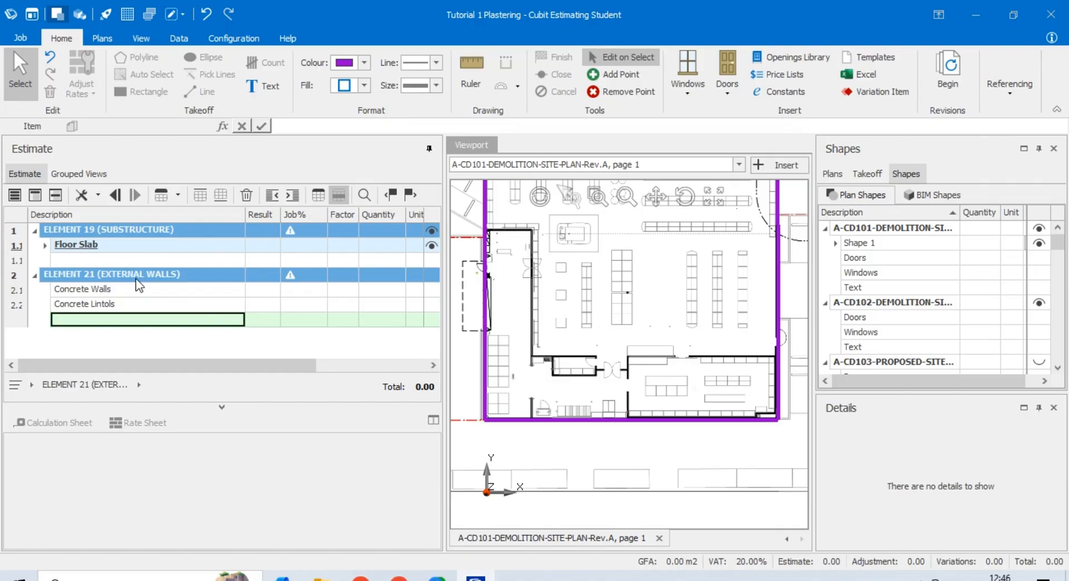
pyautogui.write('S')
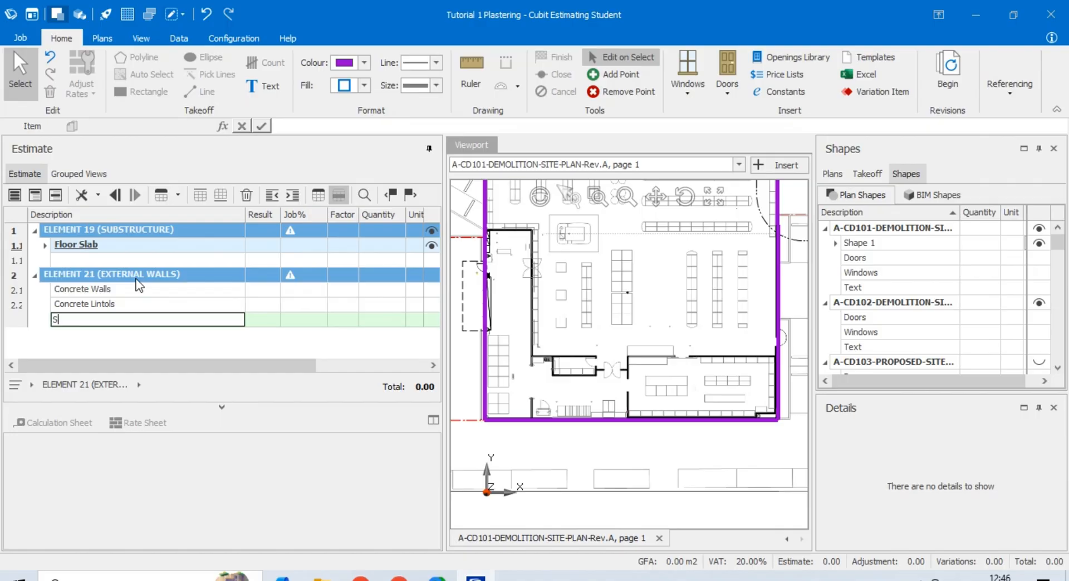
pyautogui.write('teel Lintols')
pyautogui.press('Return')
# Set the Concrete Walls item's result type to Vertical area
pyautogui.click(138, 288)
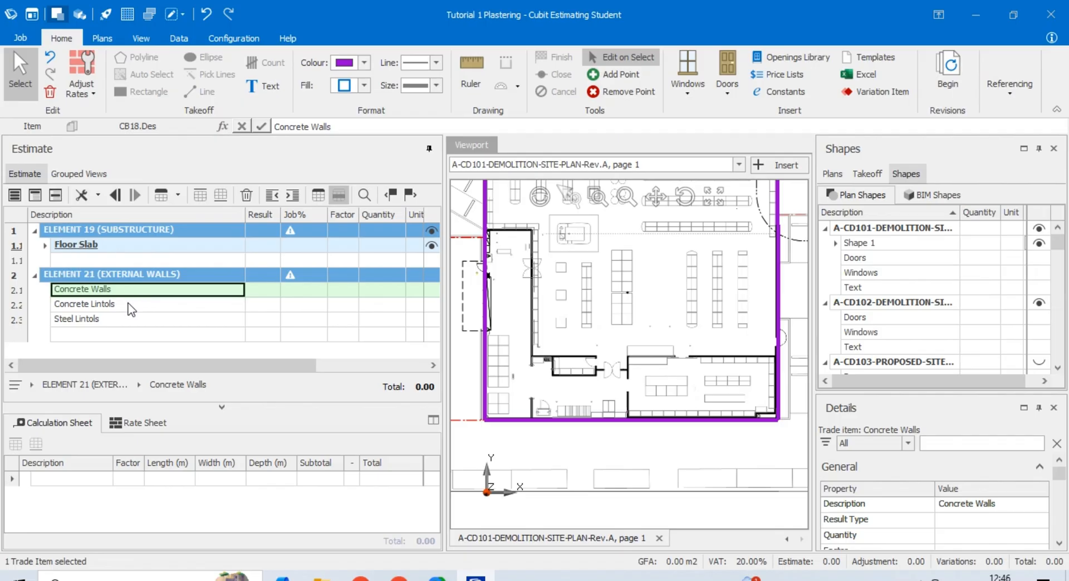
pyautogui.click(129, 305)
pyautogui.click(193, 289)
pyautogui.click(260, 289)
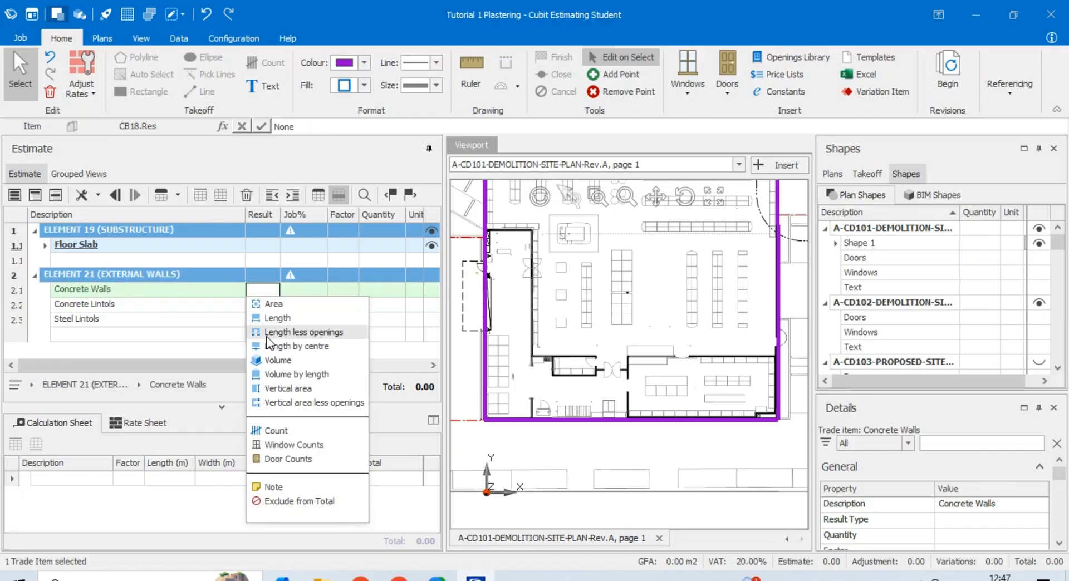
pyautogui.click(298, 386)
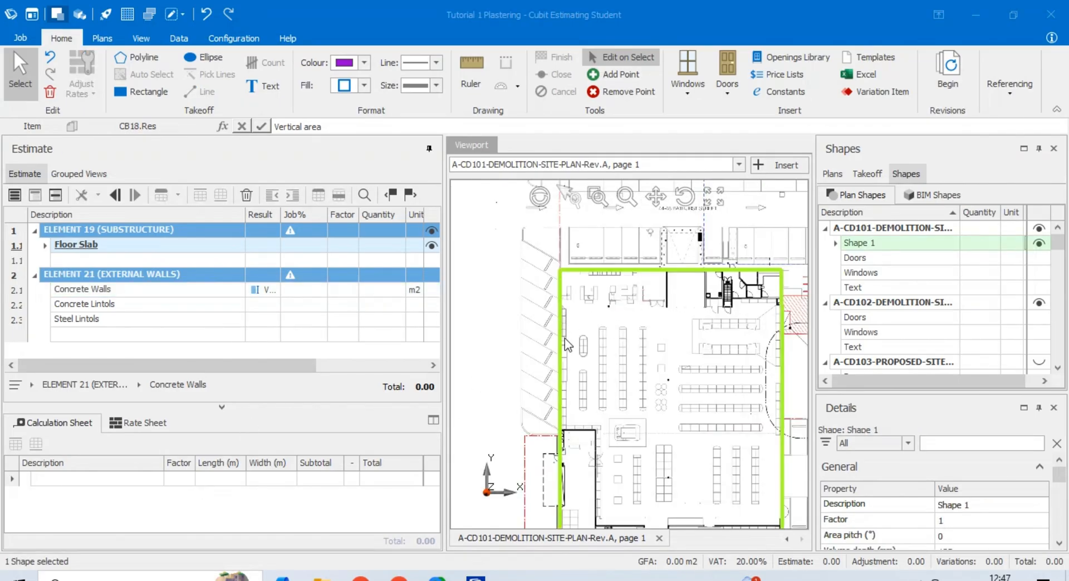
# Assign the existing building outline, Shape 1, to the Concrete Walls item and select its calculation result
pyautogui.moveTo(561, 329); pyautogui.dragTo(212, 290)
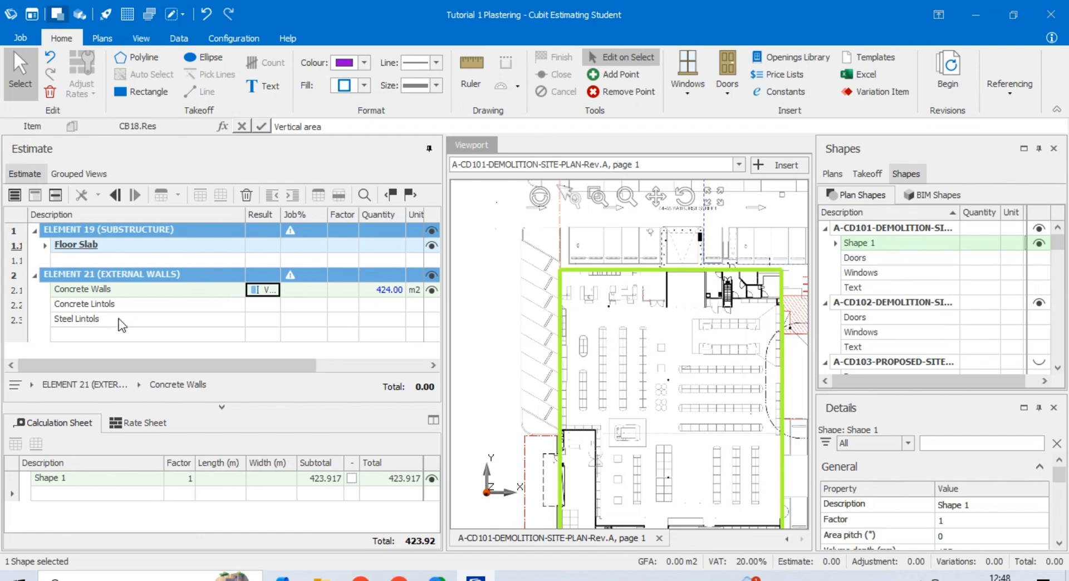
pyautogui.click(122, 480)
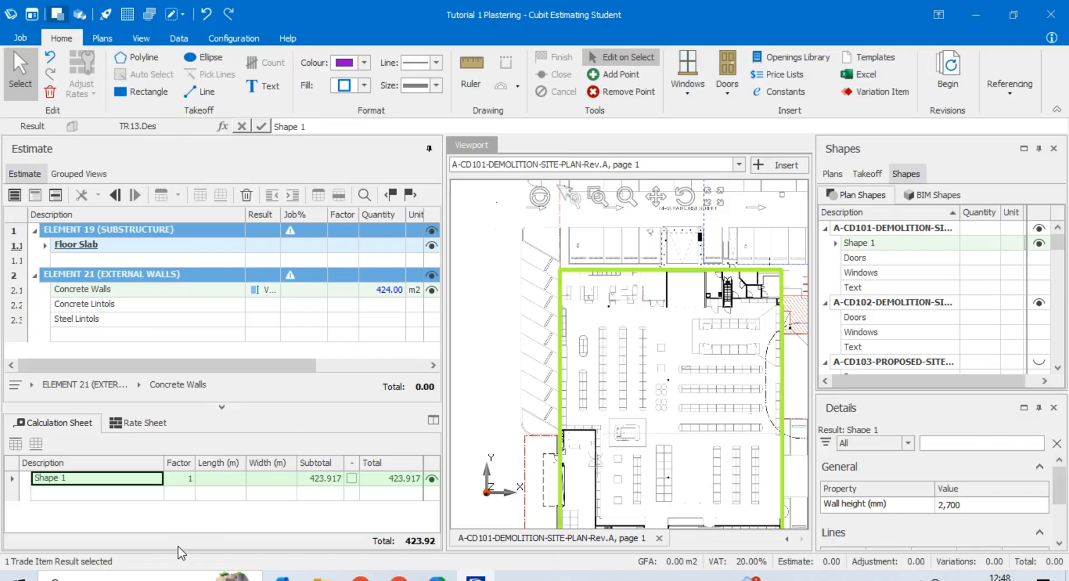
pyautogui.click(139, 578)
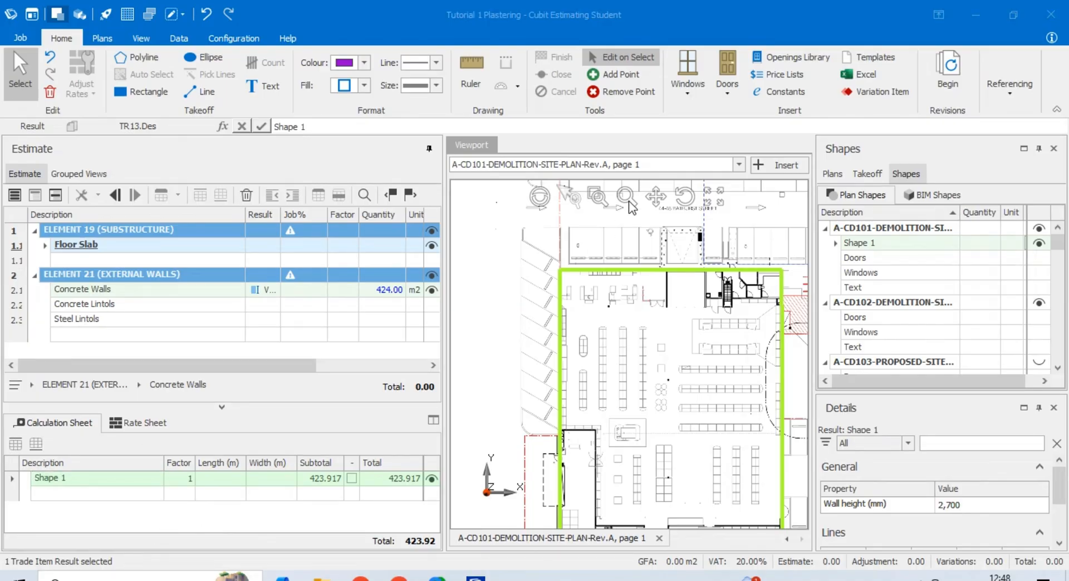
# Open the A-CD301-EXISTING-ELEVATIONS-Rev.A plan and examine the building elevation
pyautogui.click(737, 165)
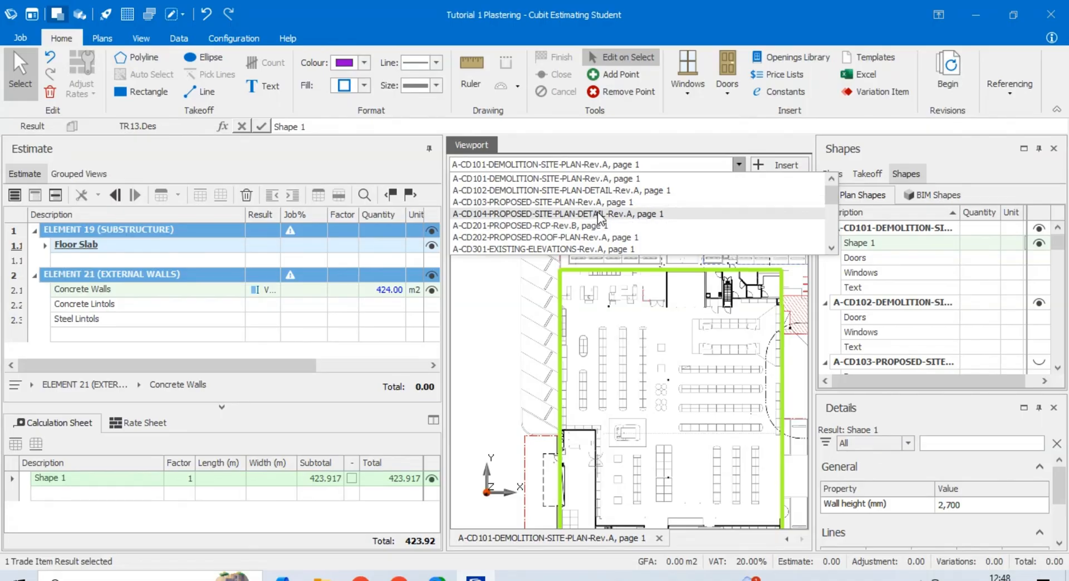
pyautogui.click(591, 244)
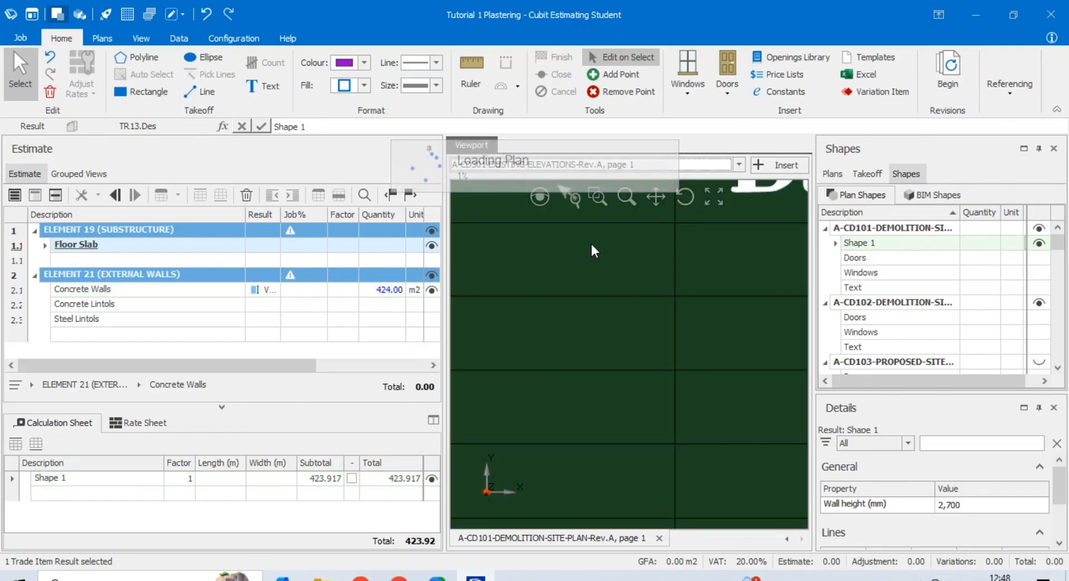
pyautogui.scroll(3, 720, 323)
pyautogui.scroll(2, 757, 329)
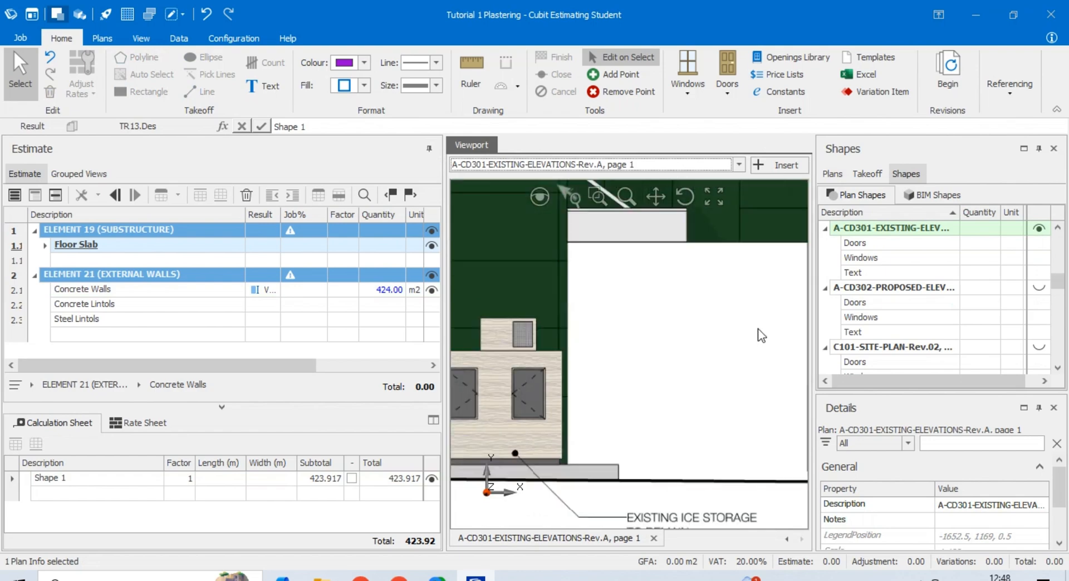
pyautogui.scroll(-2, 634, 262)
pyautogui.scroll(-3, 639, 299)
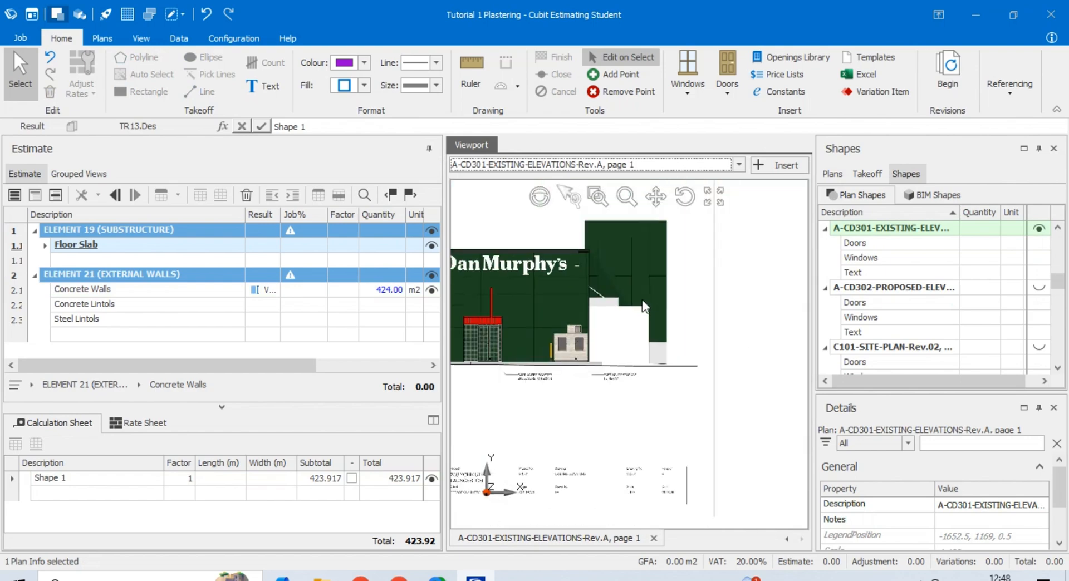
pyautogui.scroll(2, 620, 313)
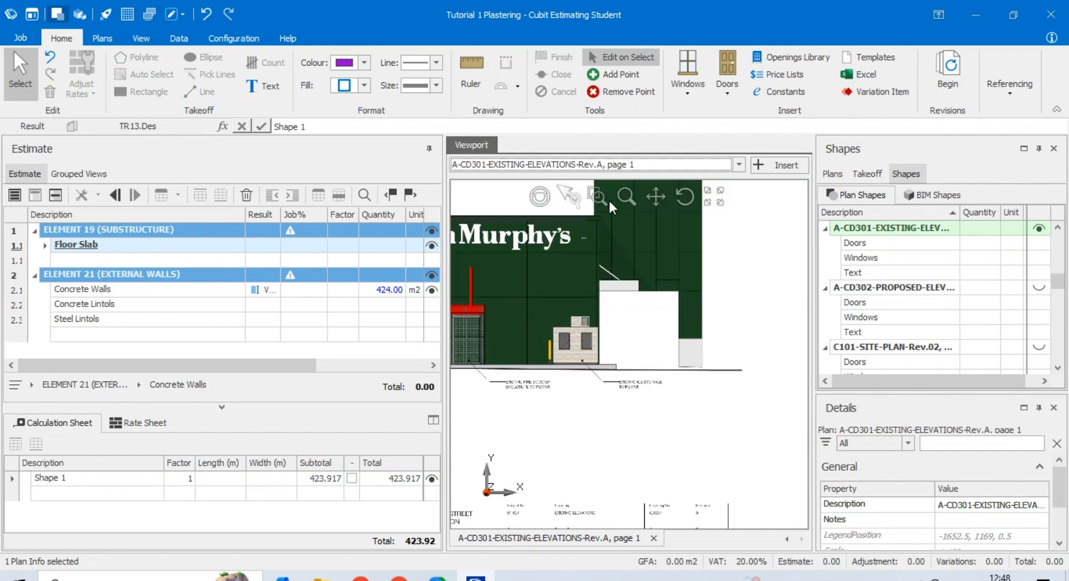
# Open the A-CD302-PROPOSED-ELEVATIONS-Rev.A plan and choose manual overall scaling for the active plan
pyautogui.click(738, 165)
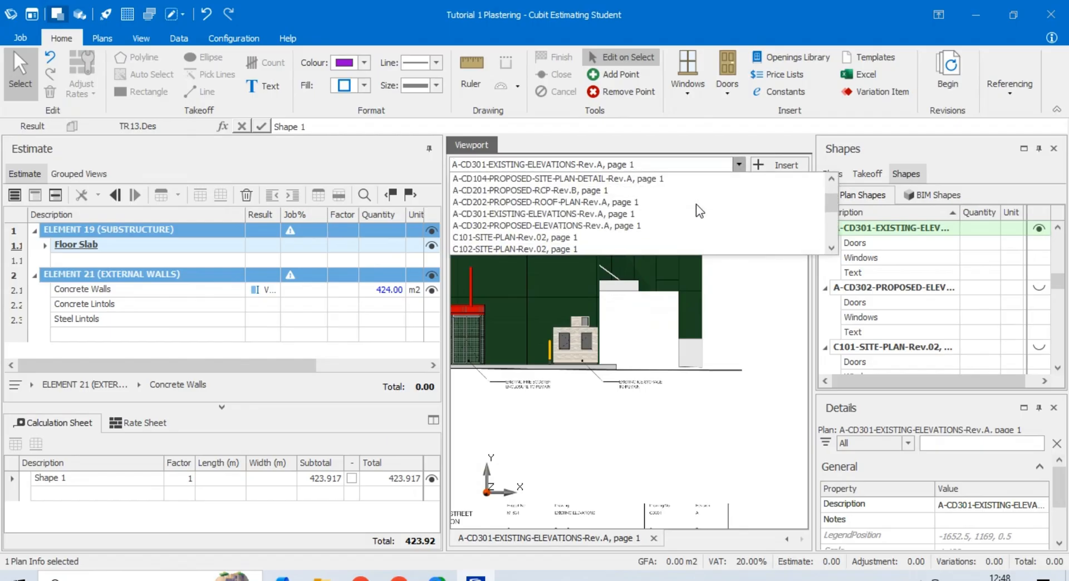
pyautogui.scroll(-1, 641, 226)
pyautogui.click(630, 226)
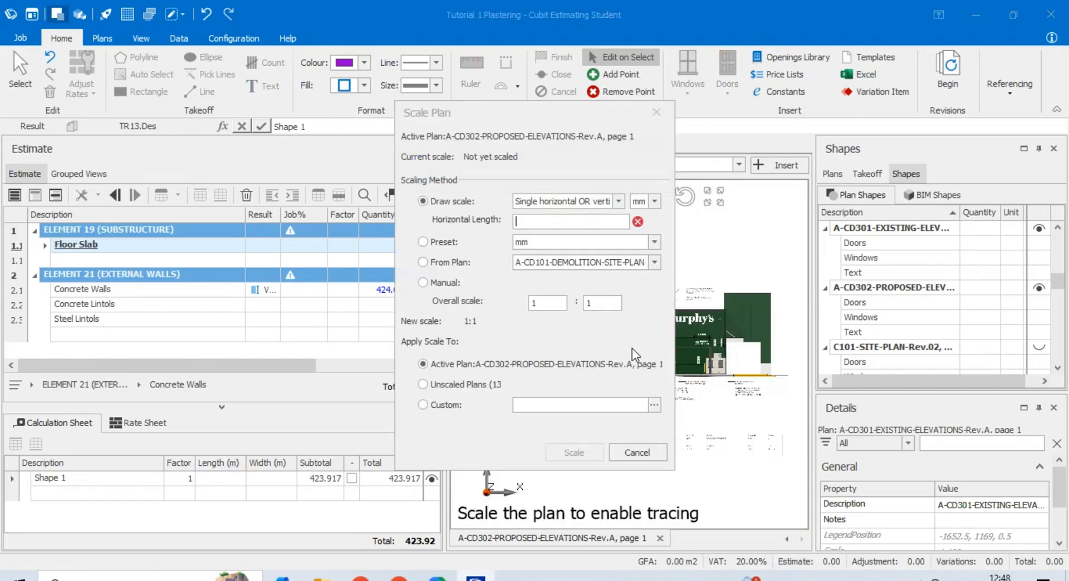
pyautogui.moveTo(534, 126); pyautogui.dragTo(313, 124)
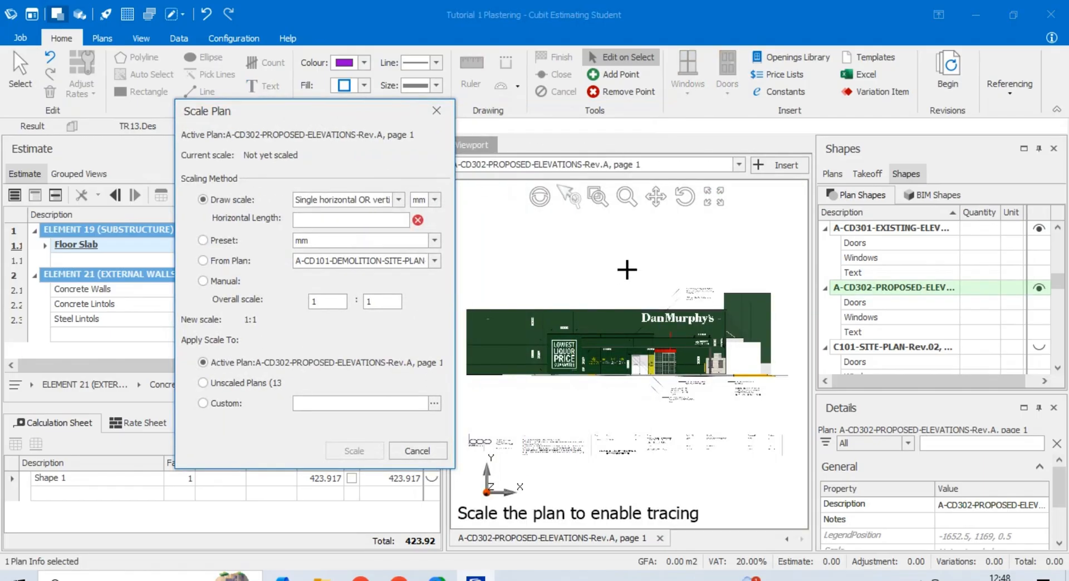
pyautogui.scroll(3, 558, 436)
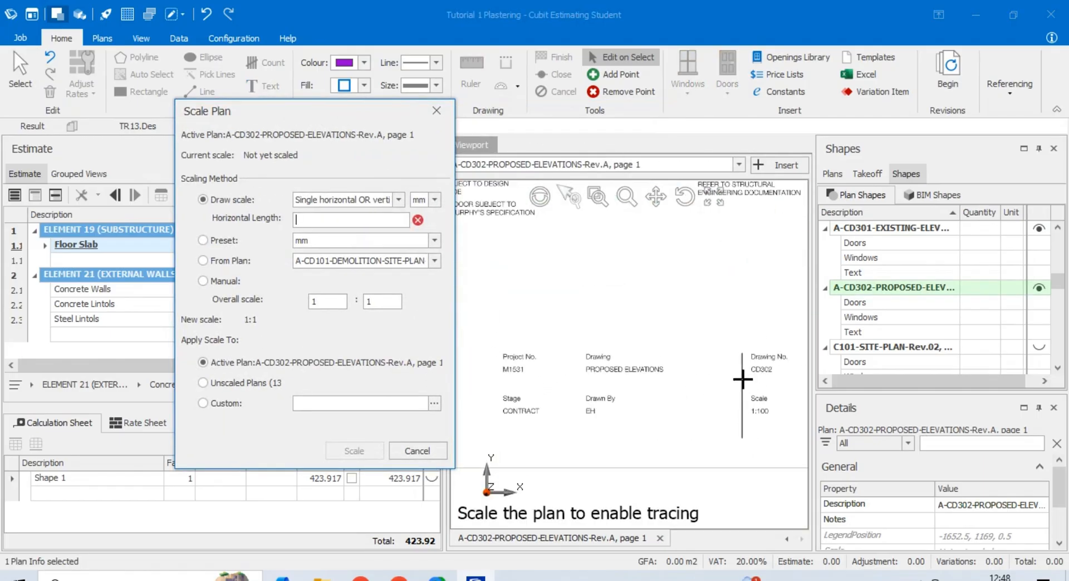
pyautogui.click(382, 301)
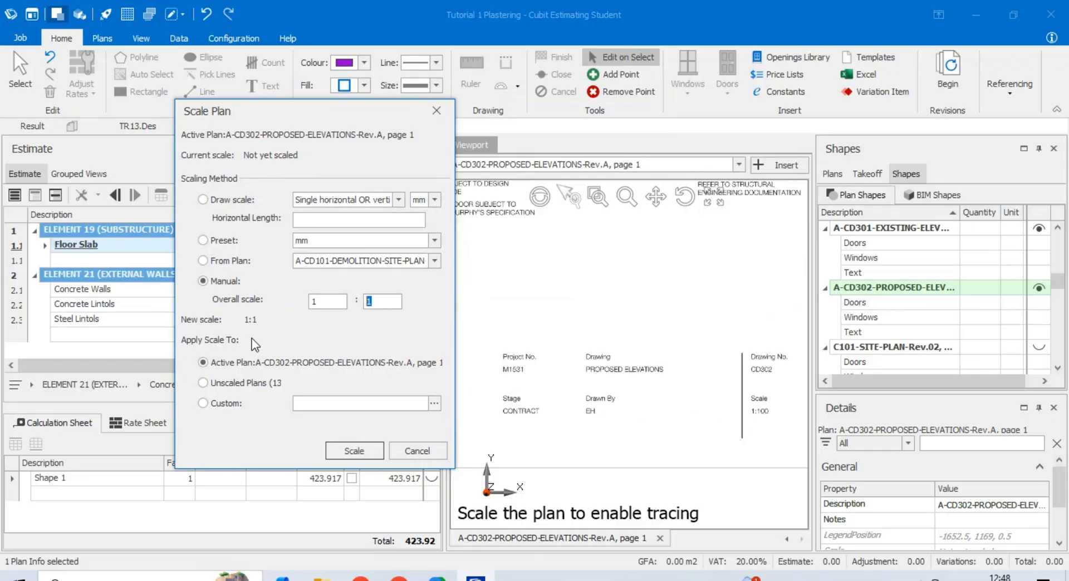
# Scale the active A-CD302 proposed elevations plan manually at 1:100
pyautogui.write('100')
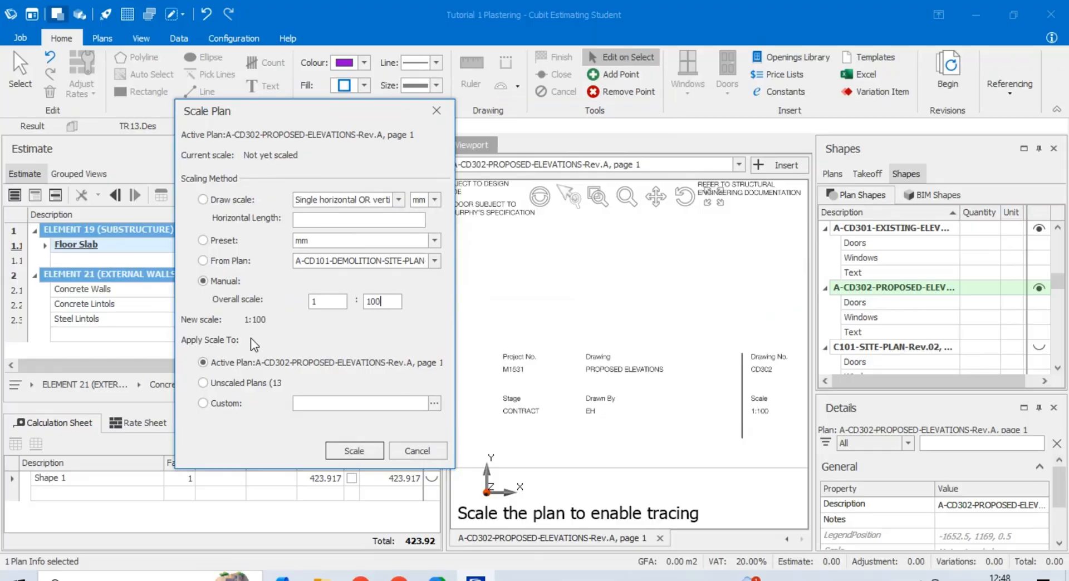
pyautogui.click(352, 450)
# Examine the dimensions on the proposed front elevation to find the height to use for the external walls
pyautogui.scroll(5, 716, 346)
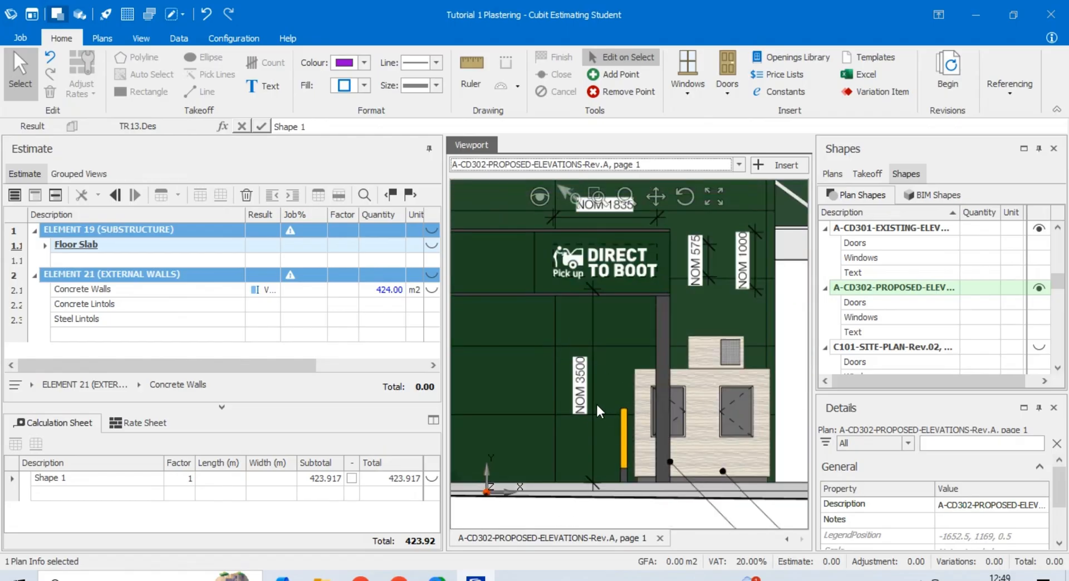
pyautogui.scroll(-3, 595, 402)
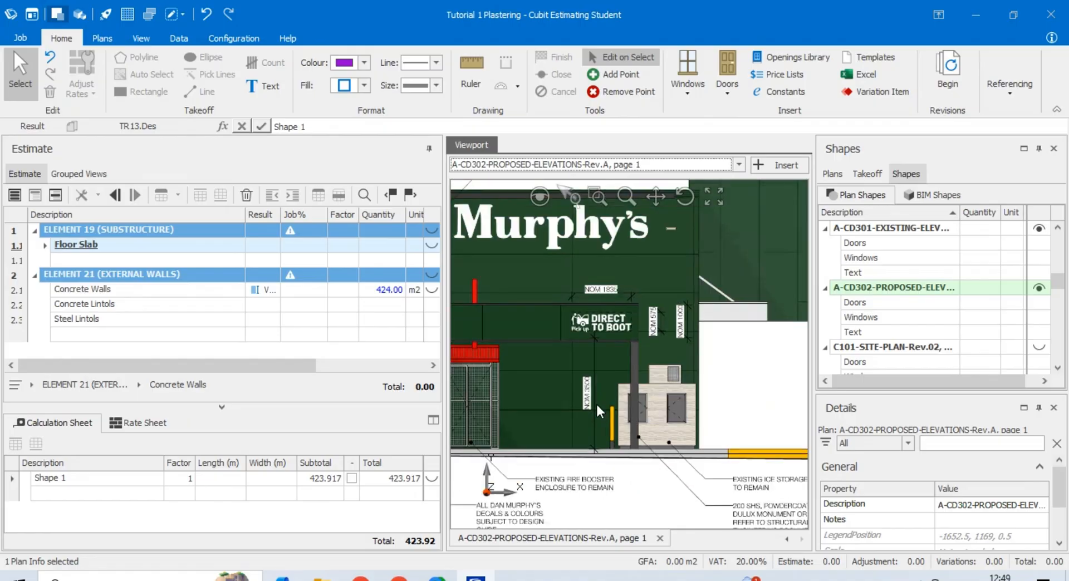
pyautogui.scroll(4, 688, 322)
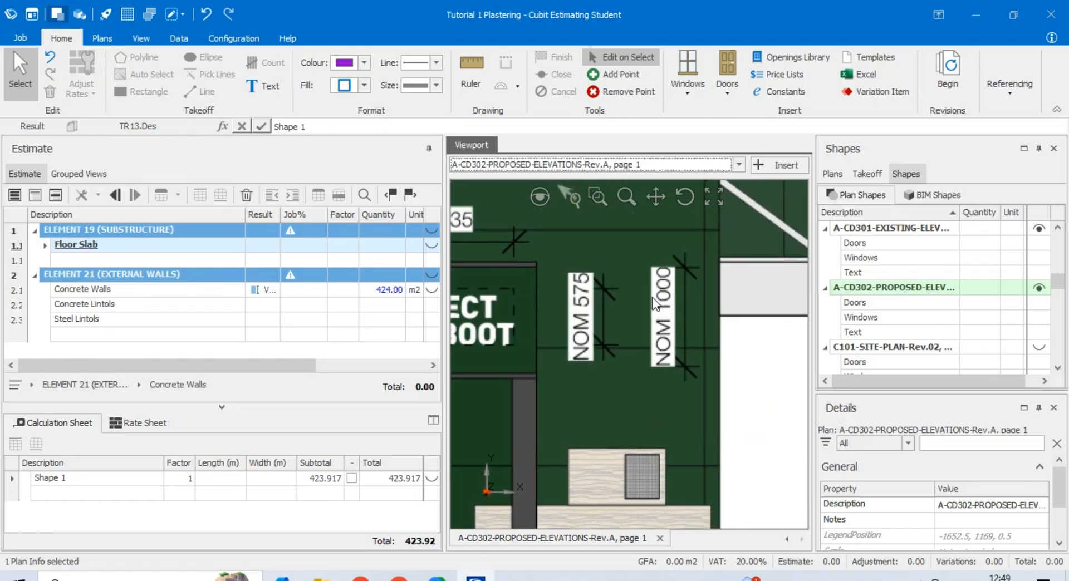
pyautogui.scroll(-4, 630, 284)
pyautogui.scroll(-3, 630, 284)
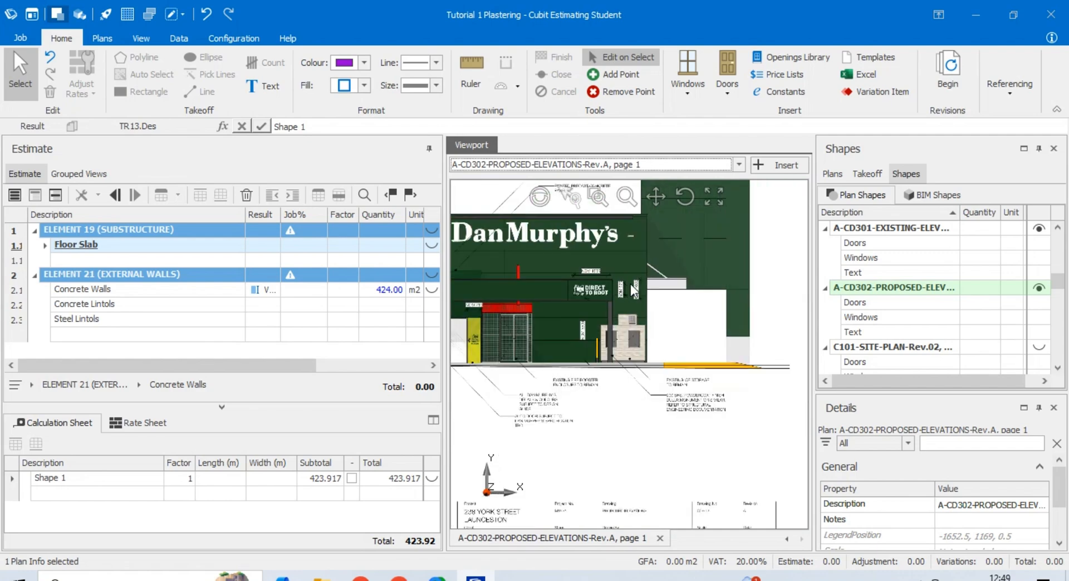
pyautogui.scroll(5, 491, 306)
pyautogui.scroll(-3, 675, 302)
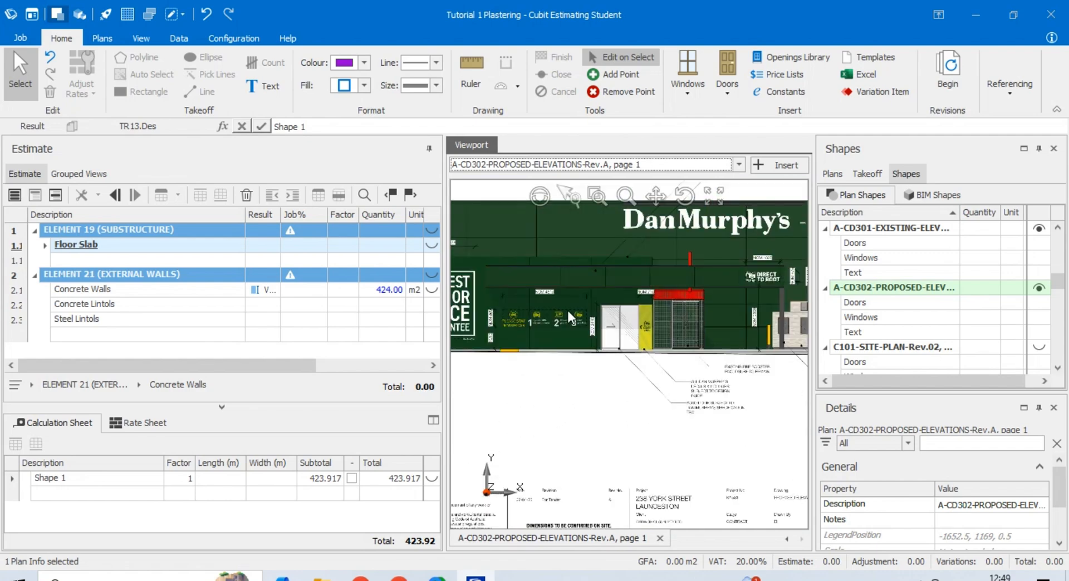
pyautogui.scroll(5, 573, 320)
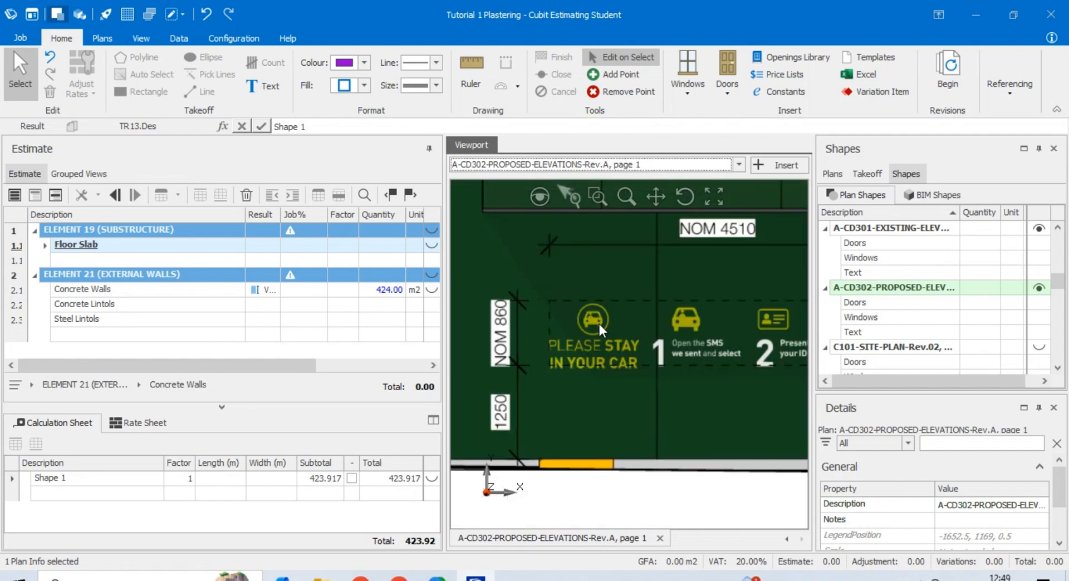
pyautogui.scroll(-3, 599, 324)
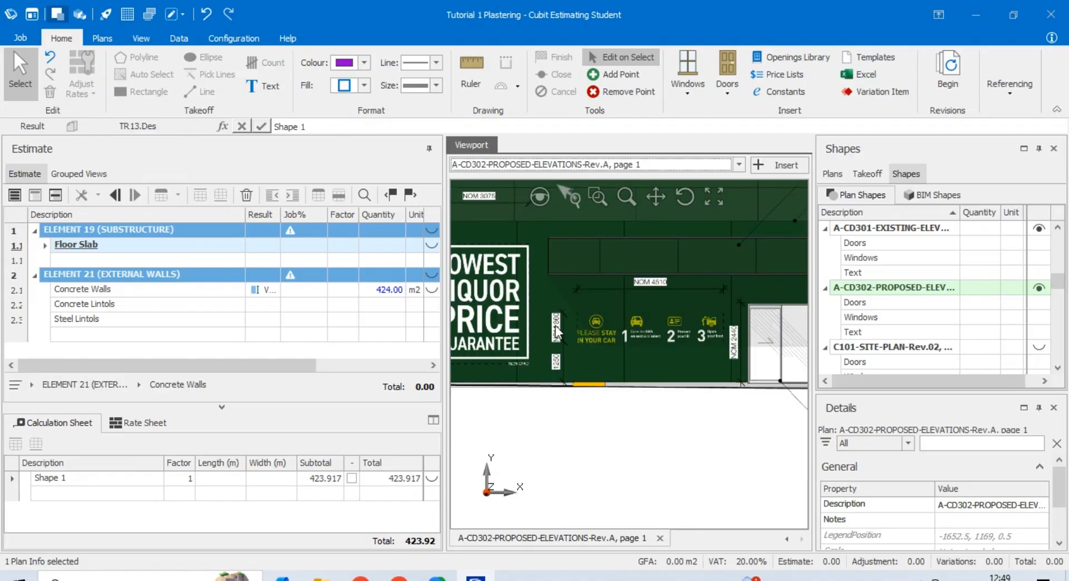
pyautogui.scroll(-2, 545, 325)
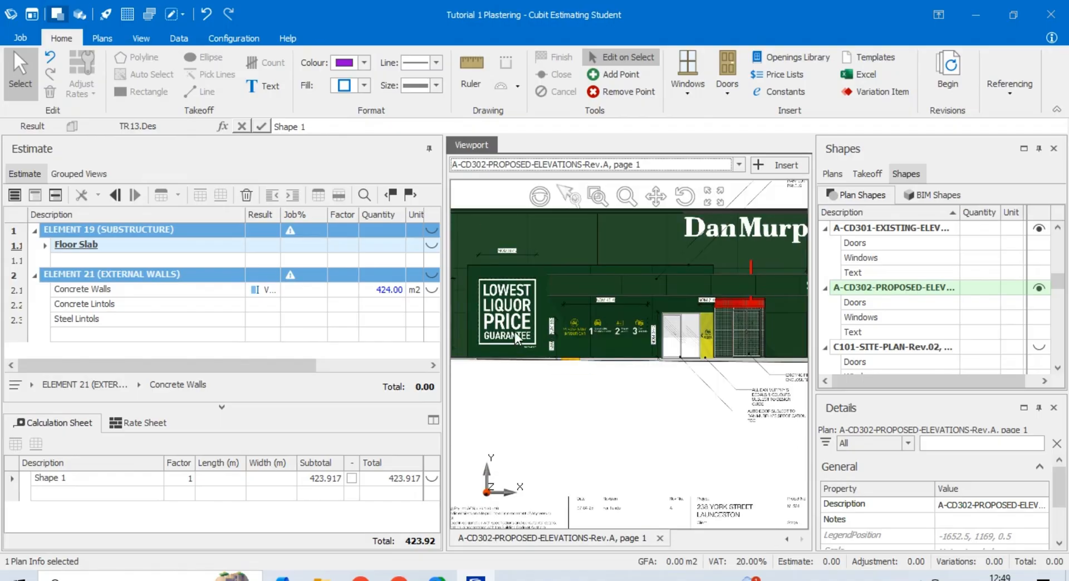
pyautogui.scroll(2, 584, 305)
pyautogui.scroll(-4, 535, 323)
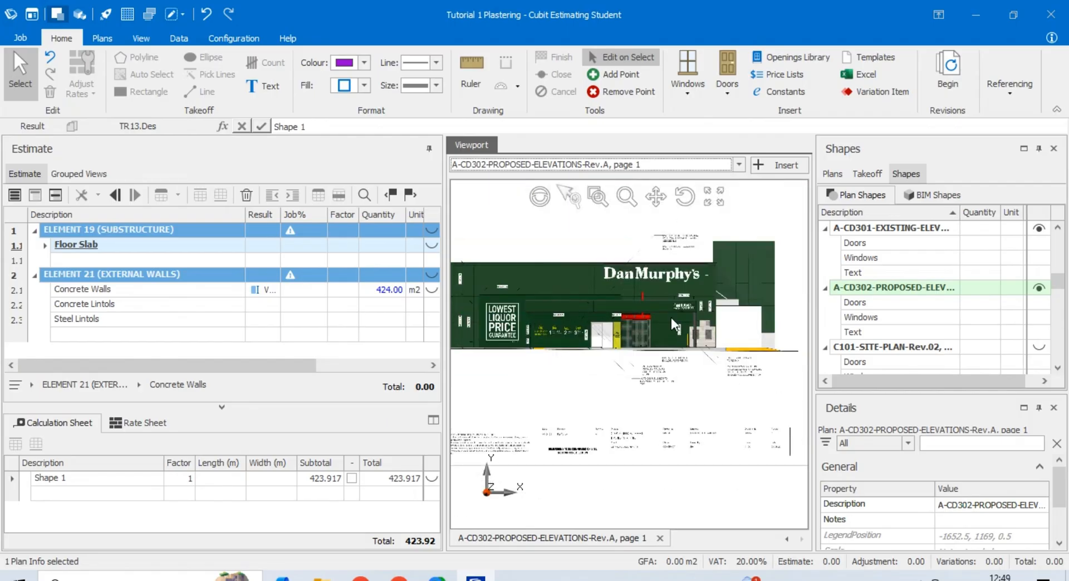
pyautogui.scroll(4, 671, 319)
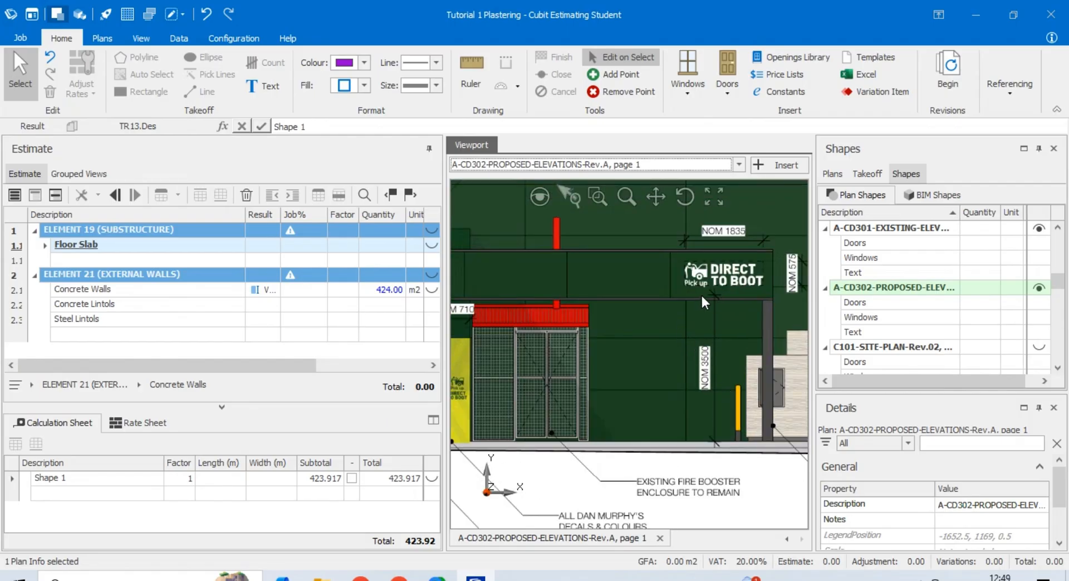
pyautogui.scroll(3, 696, 381)
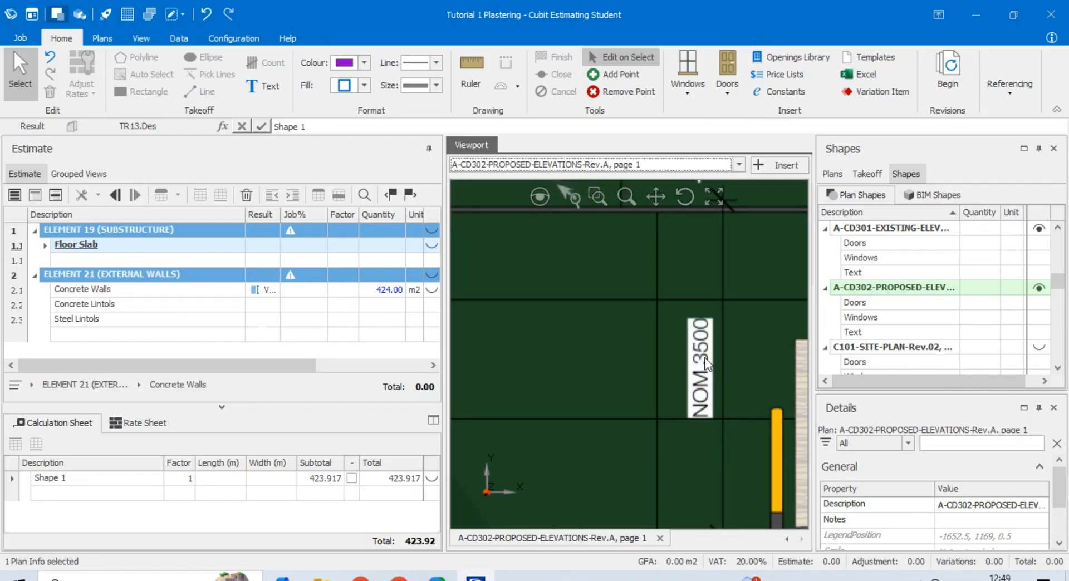
# Set the wall height of Shape 1 in the Concrete Walls calculation to 3500 mm
pyautogui.click(89, 480)
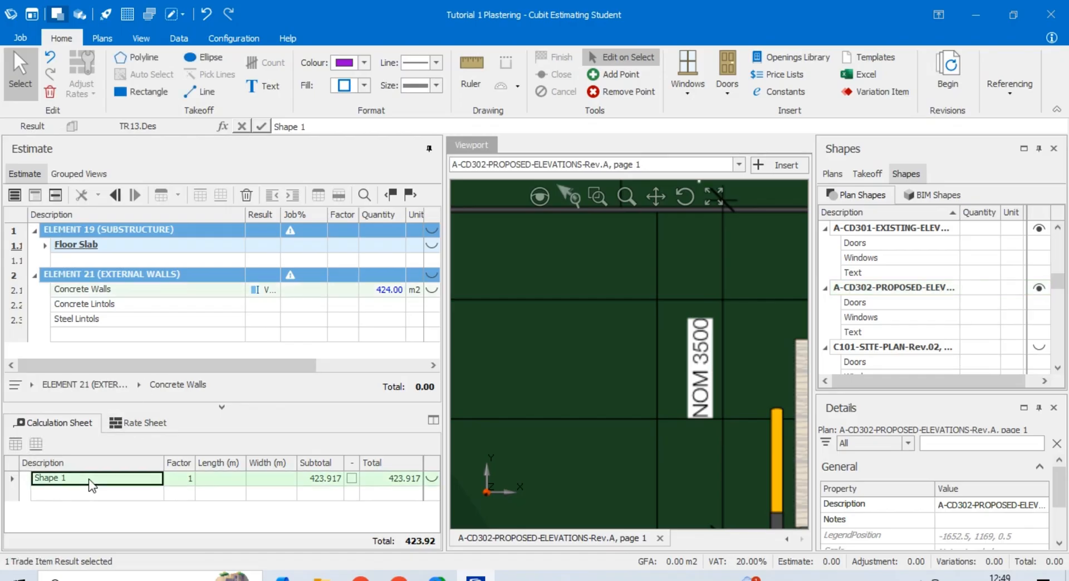
pyautogui.click(969, 506)
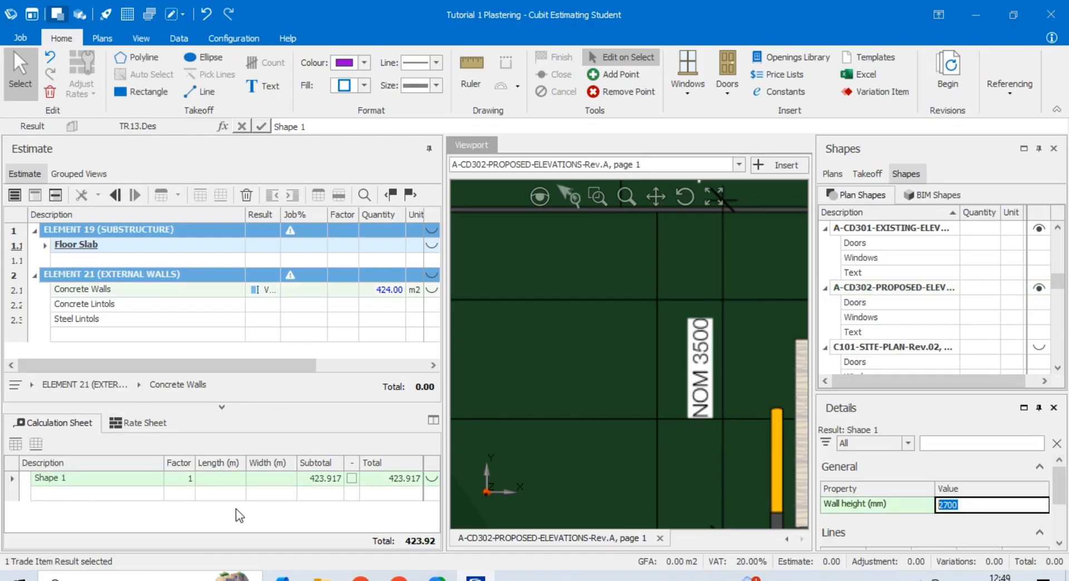
pyautogui.write('350')
pyautogui.click(186, 495)
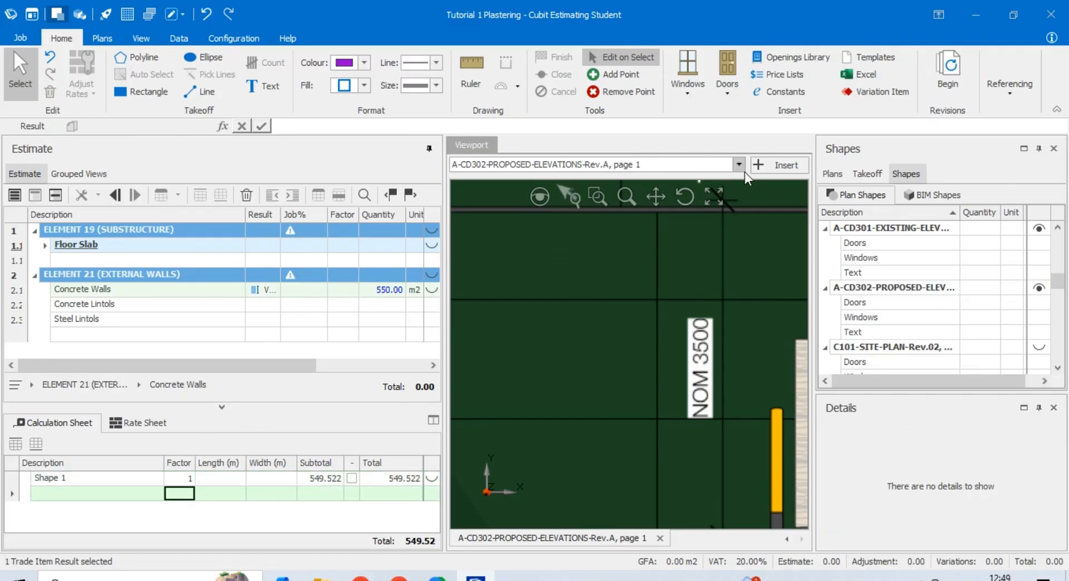
# Review the A-CD301 existing elevations, the A-CD104 and A-CD103 proposed site plans, and the A-CD102 demolition site plan detail
pyautogui.click(831, 173)
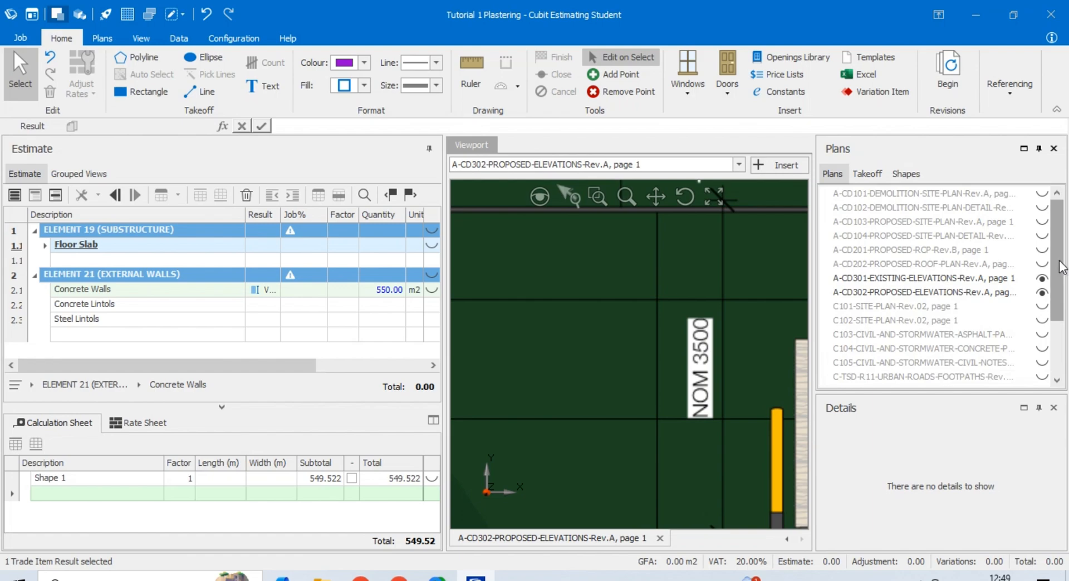
pyautogui.moveTo(1056, 267); pyautogui.dragTo(1054, 211)
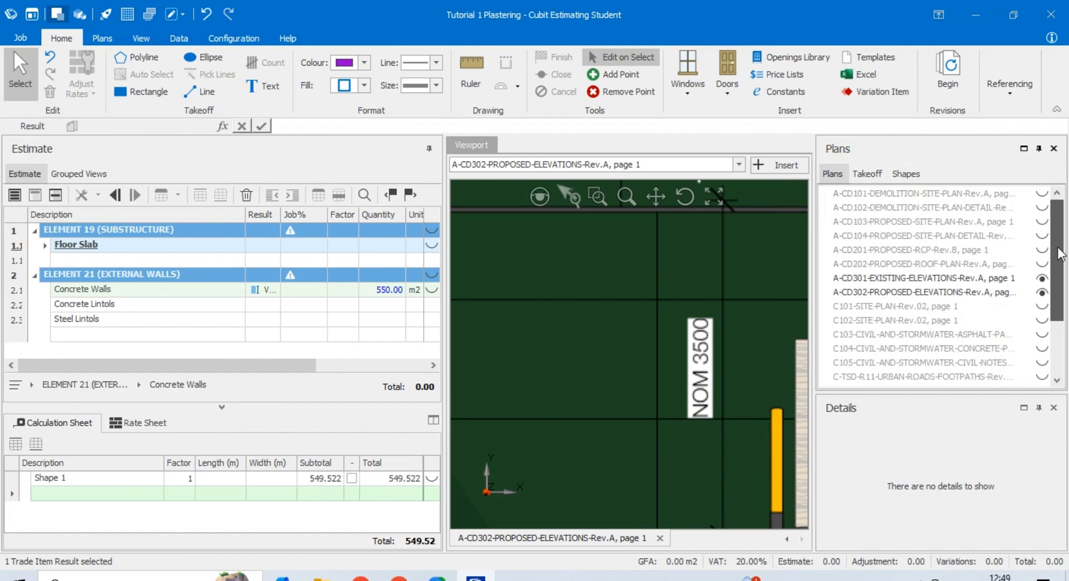
pyautogui.click(988, 281)
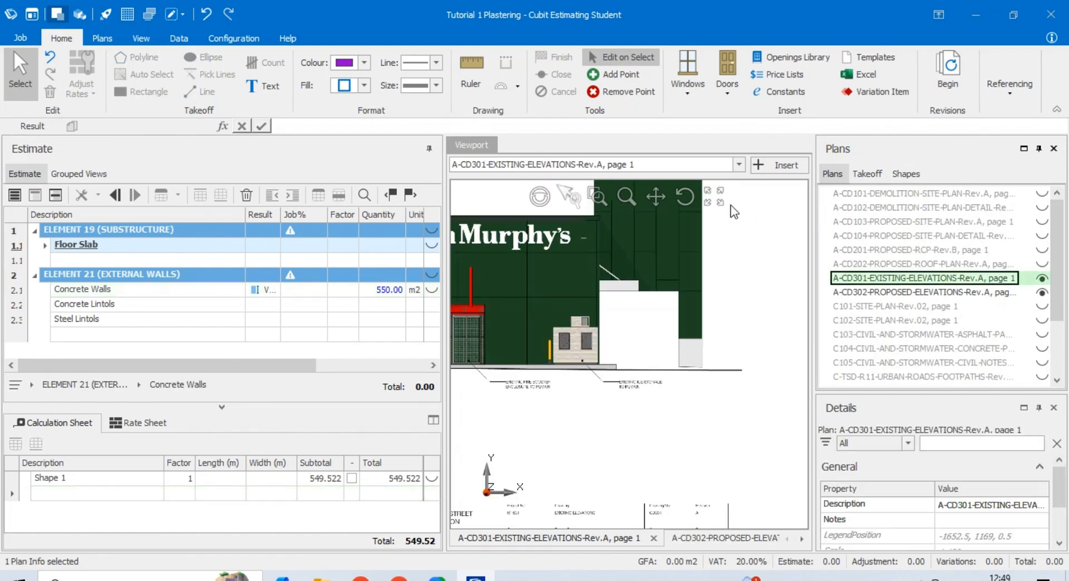
pyautogui.click(738, 165)
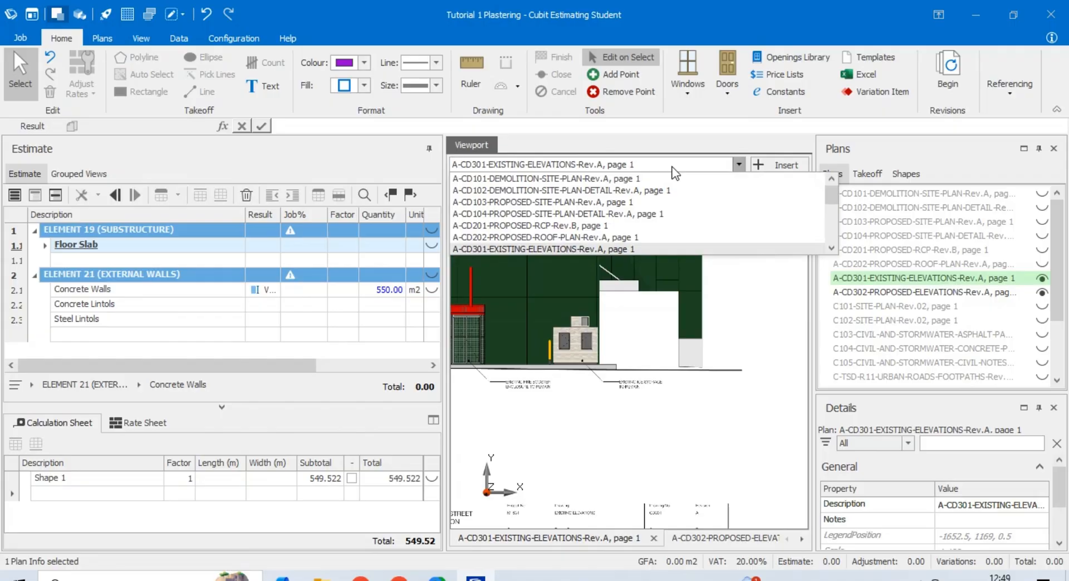
pyautogui.click(599, 208)
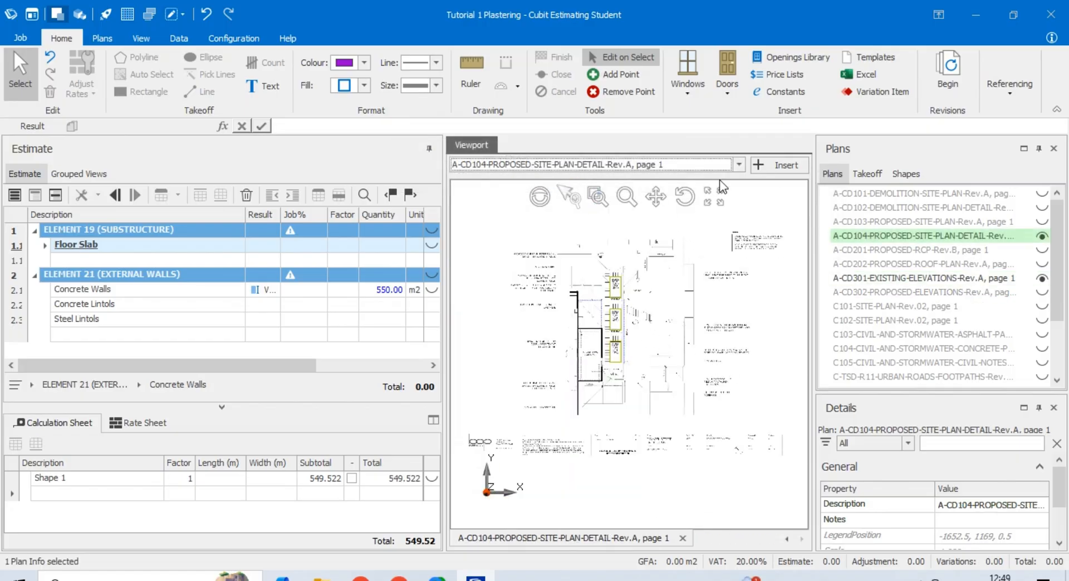
pyautogui.click(739, 166)
pyautogui.click(675, 200)
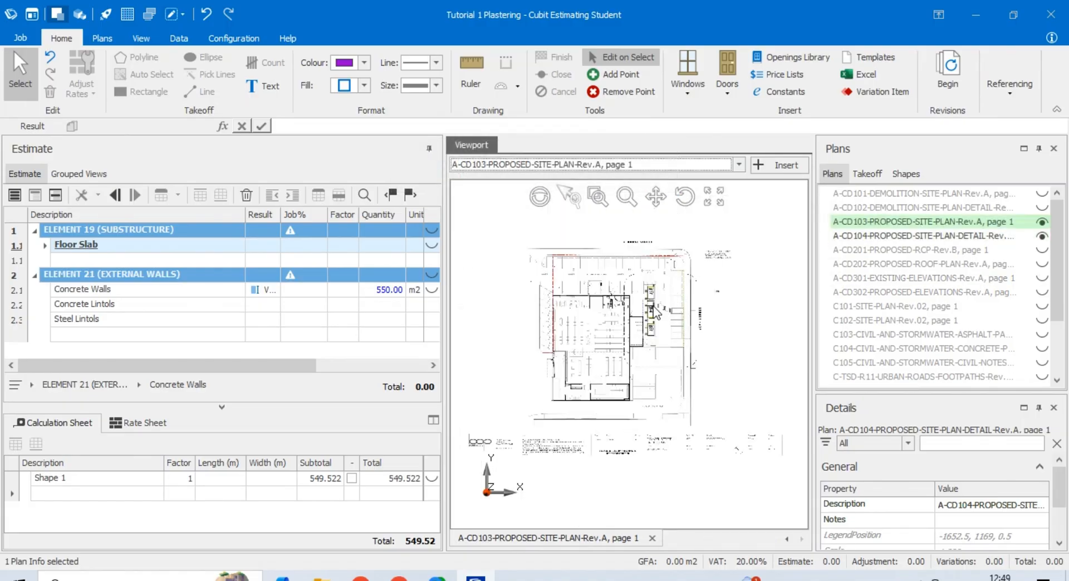
pyautogui.click(739, 164)
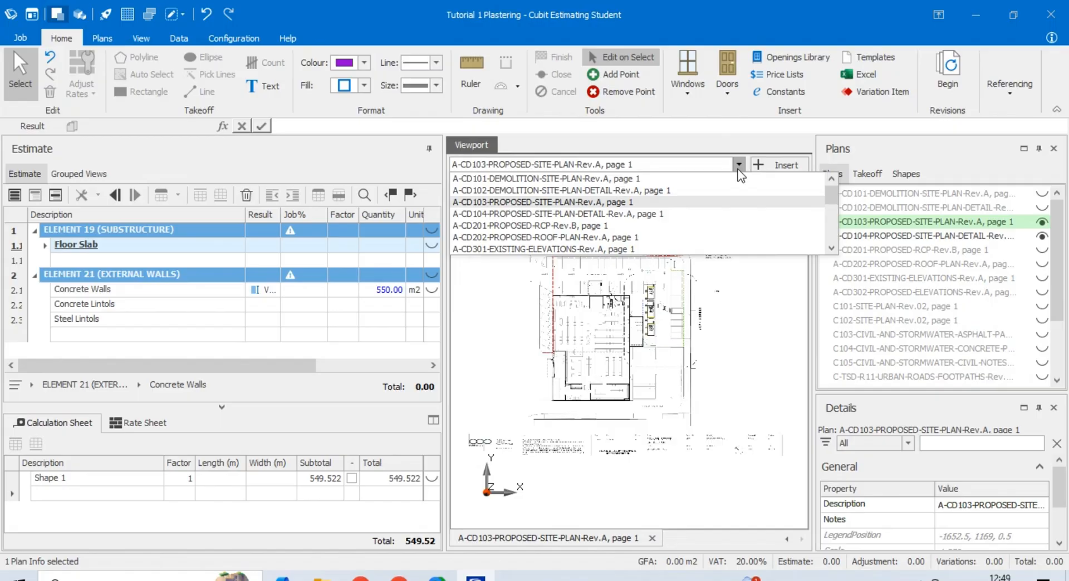
pyautogui.click(645, 191)
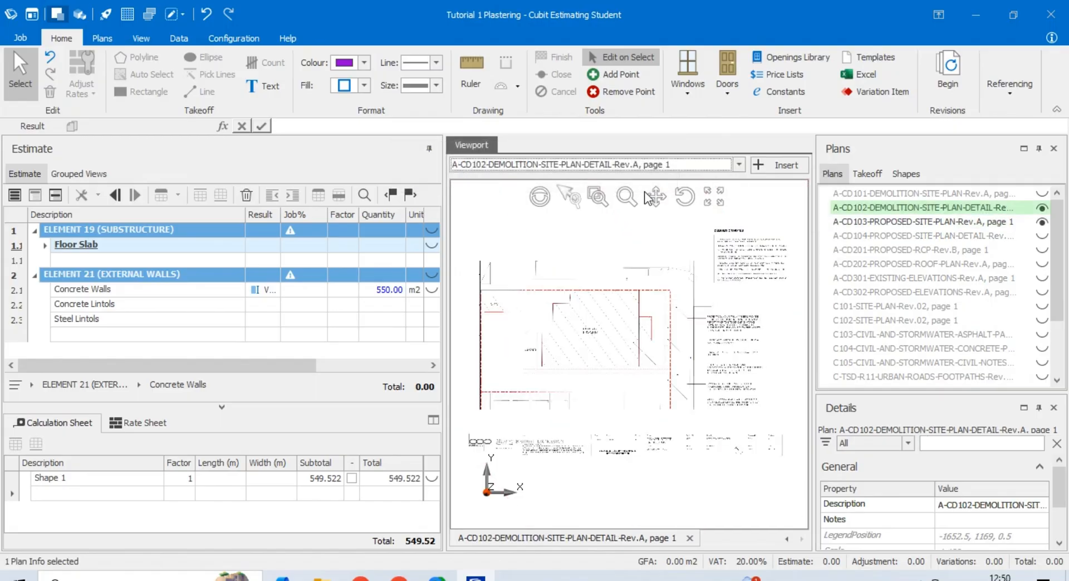
# Compare the A-CD103 and A-CD104 proposed site plans with the A-CD201 proposed RCP, and return to the A-CD101 demolition site plan
pyautogui.click(739, 164)
pyautogui.click(639, 203)
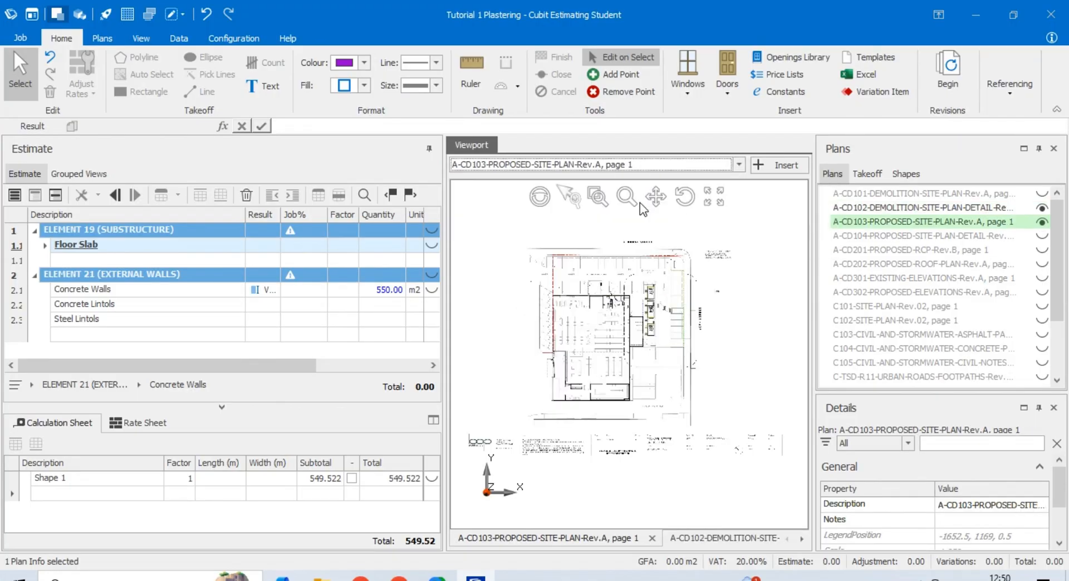
pyautogui.scroll(3, 640, 349)
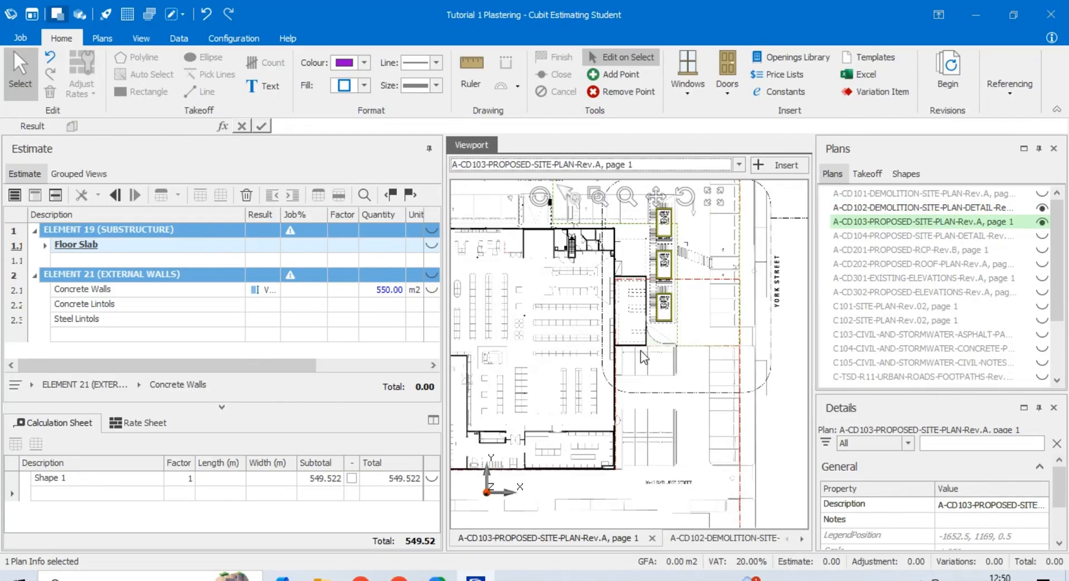
pyautogui.click(740, 165)
pyautogui.click(626, 215)
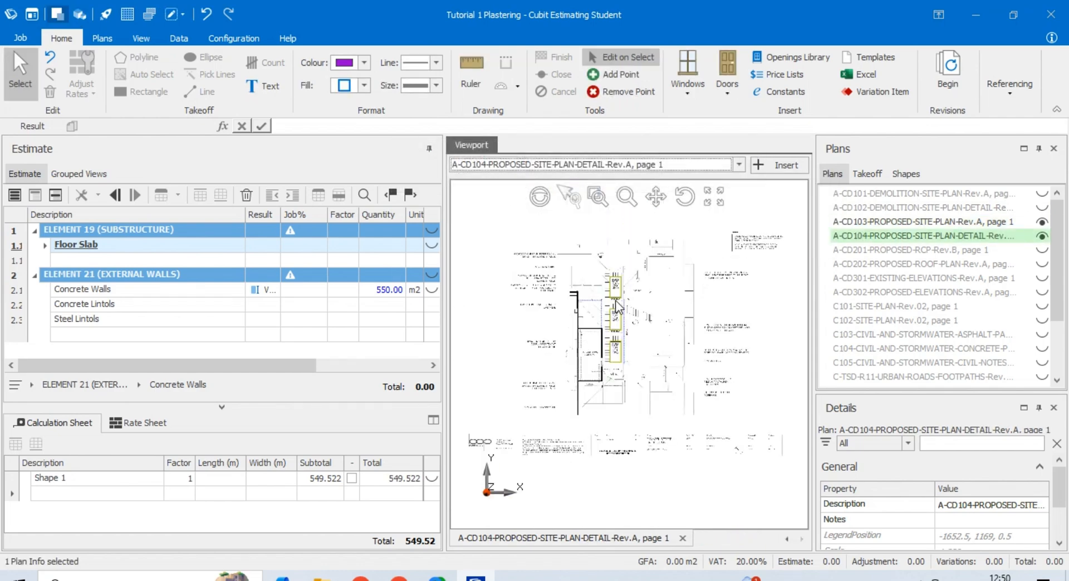
pyautogui.click(738, 165)
pyautogui.click(610, 226)
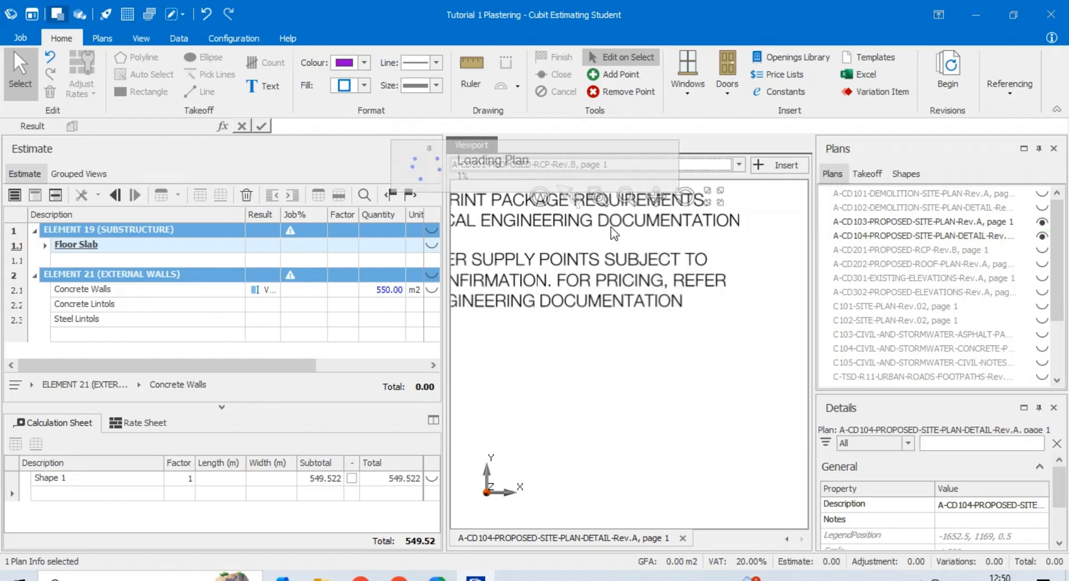
pyautogui.click(739, 164)
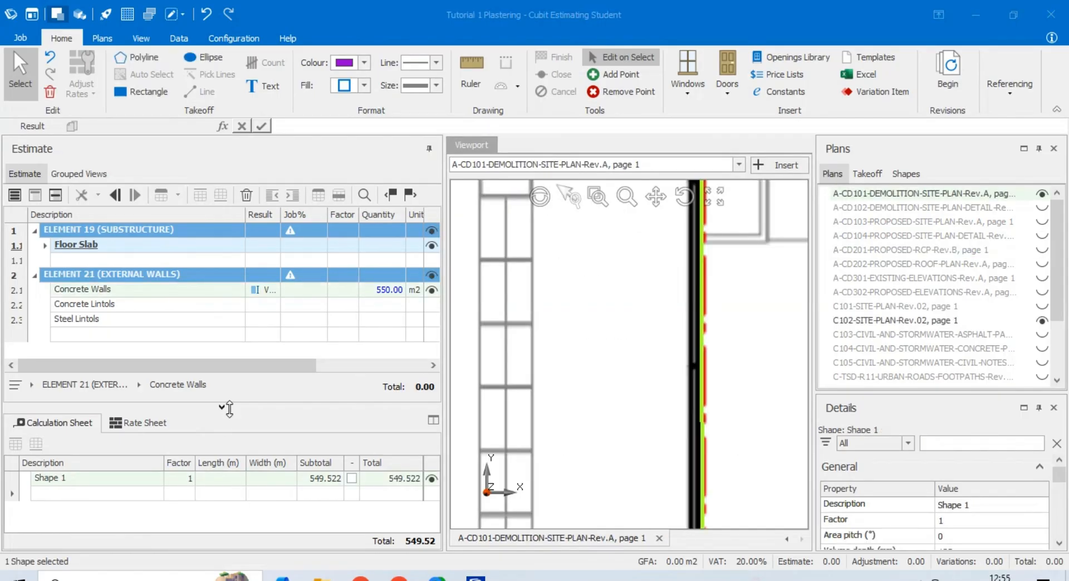
# Set the result type of both the Concrete Lintols and Steel Lintols items to Count
pyautogui.click(265, 305)
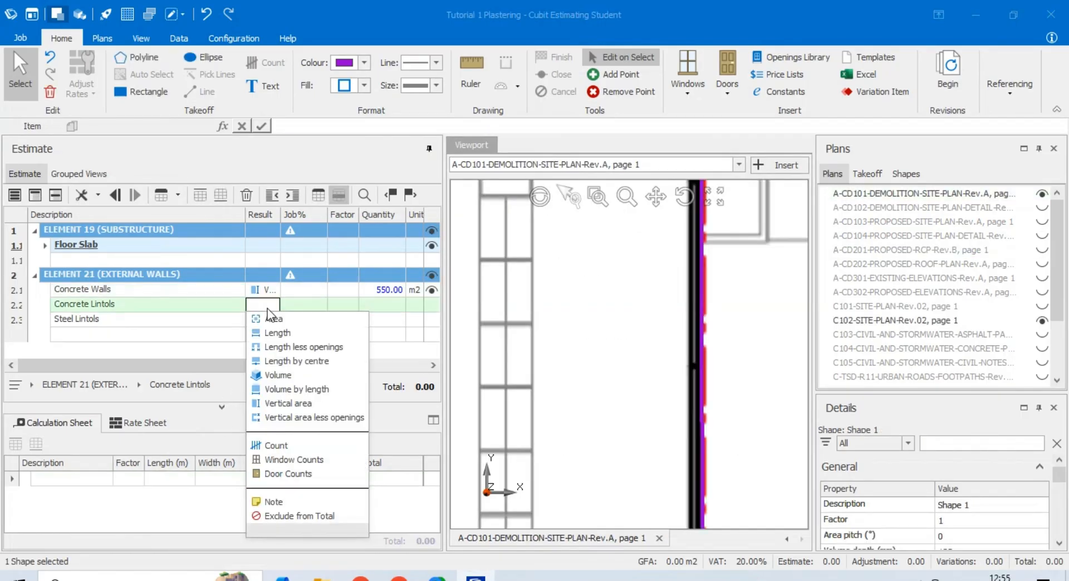
pyautogui.click(276, 446)
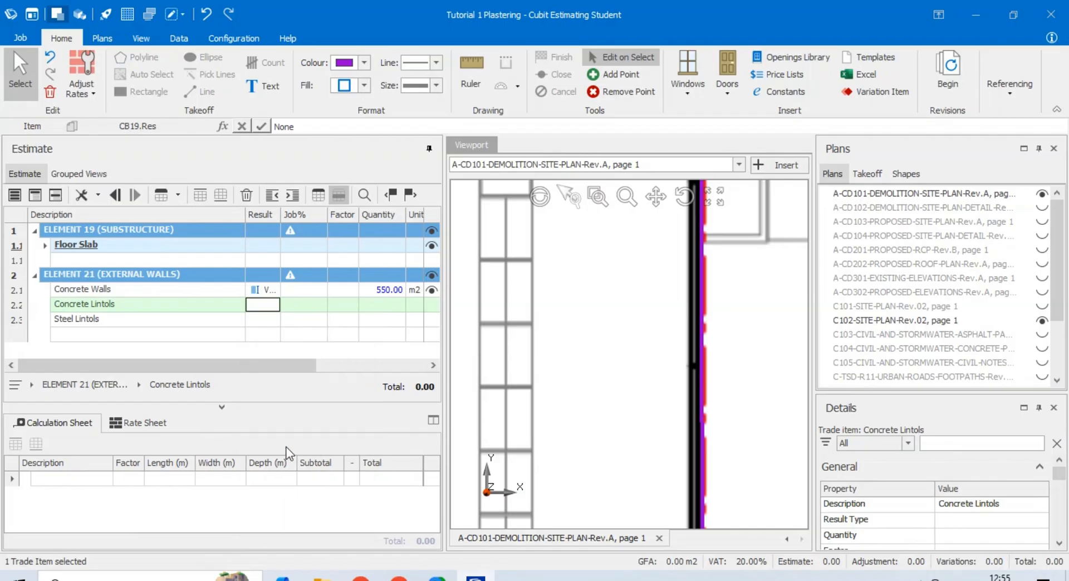
pyautogui.click(266, 321)
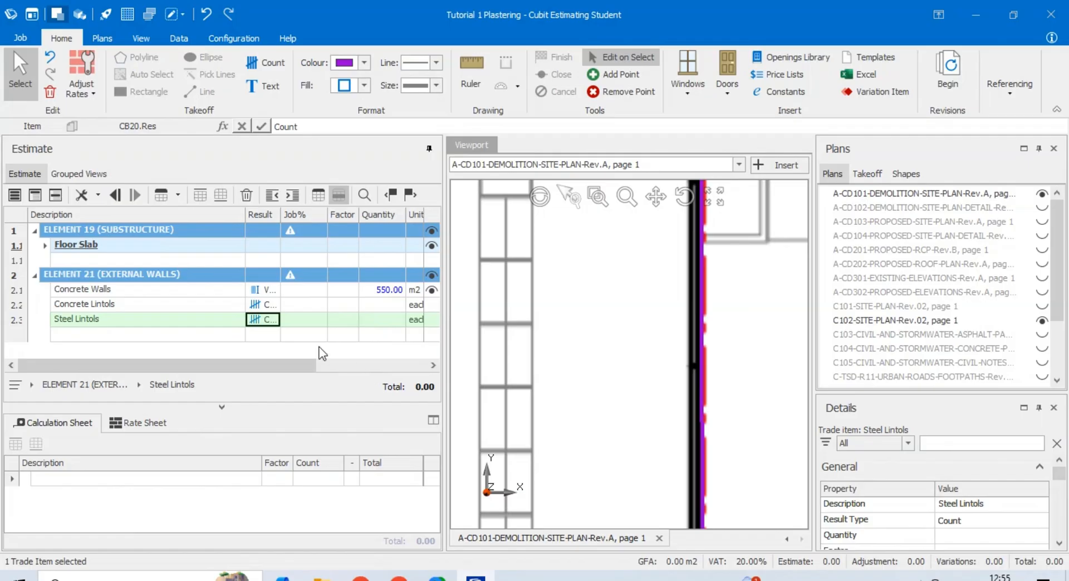
pyautogui.click(381, 307)
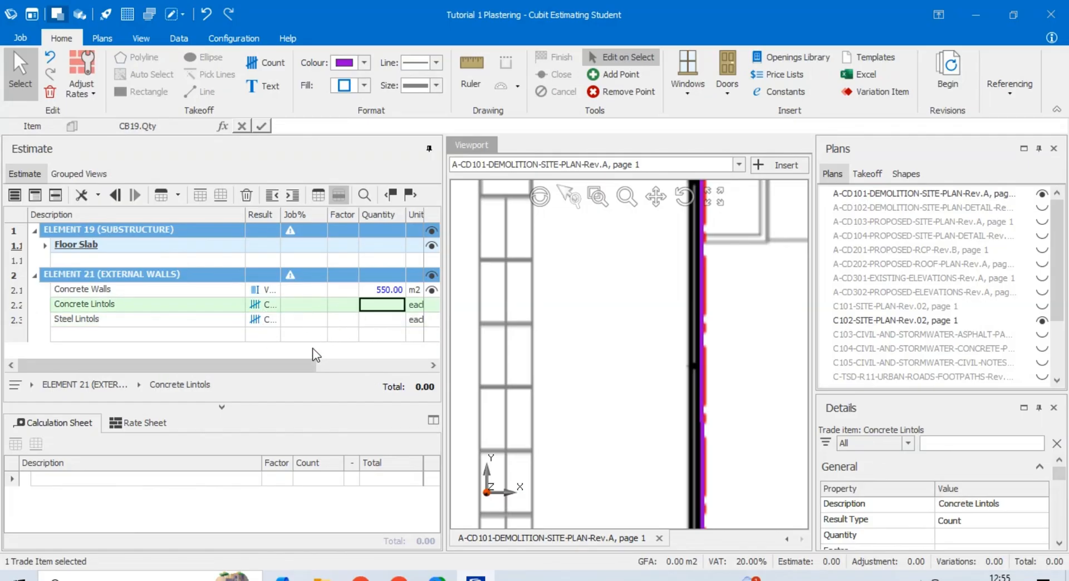
pyautogui.scroll(-3, 496, 366)
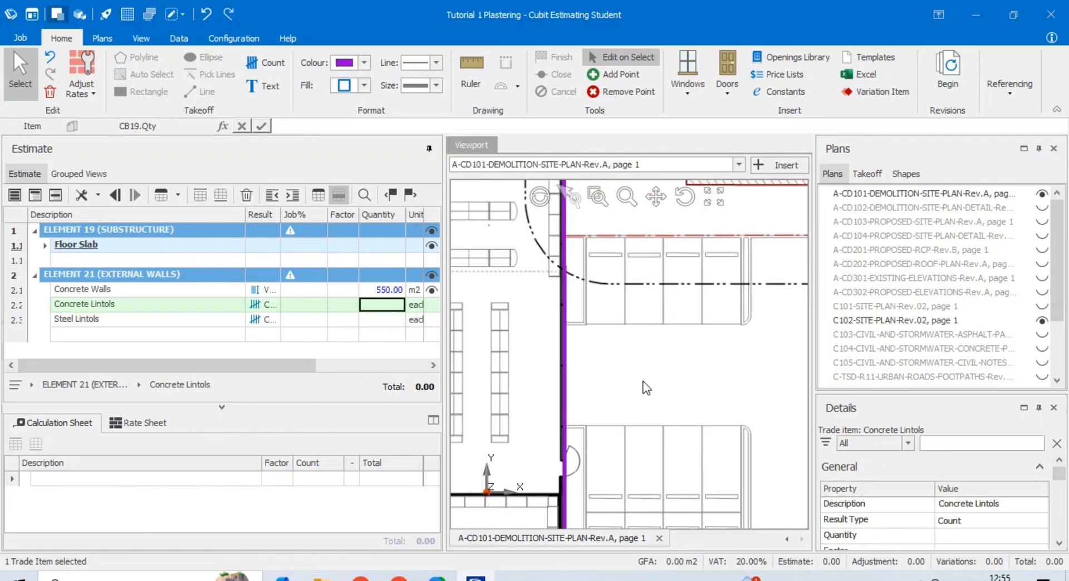
pyautogui.scroll(-5, 646, 388)
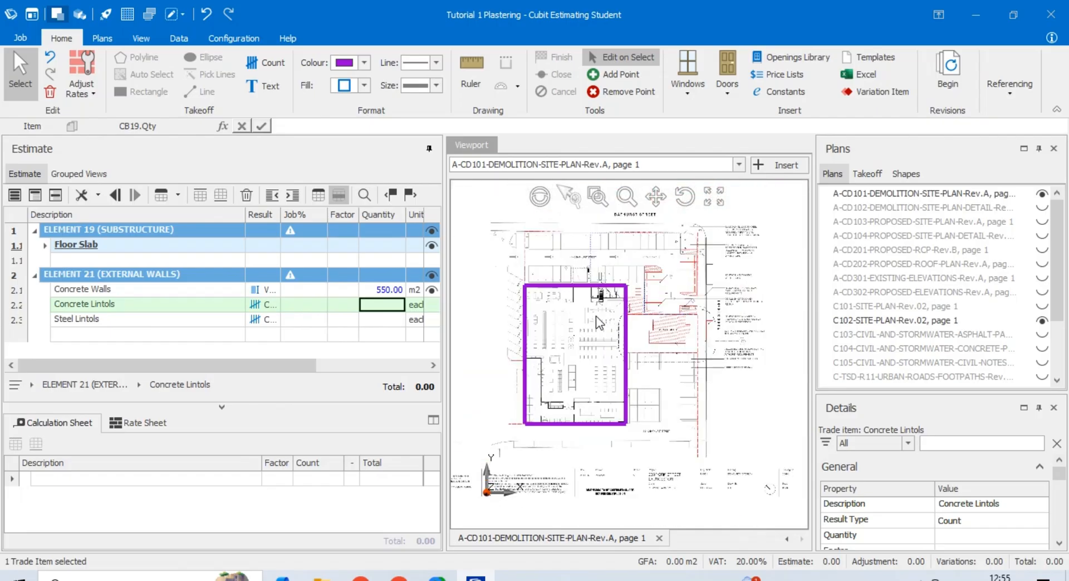
pyautogui.scroll(5, 598, 323)
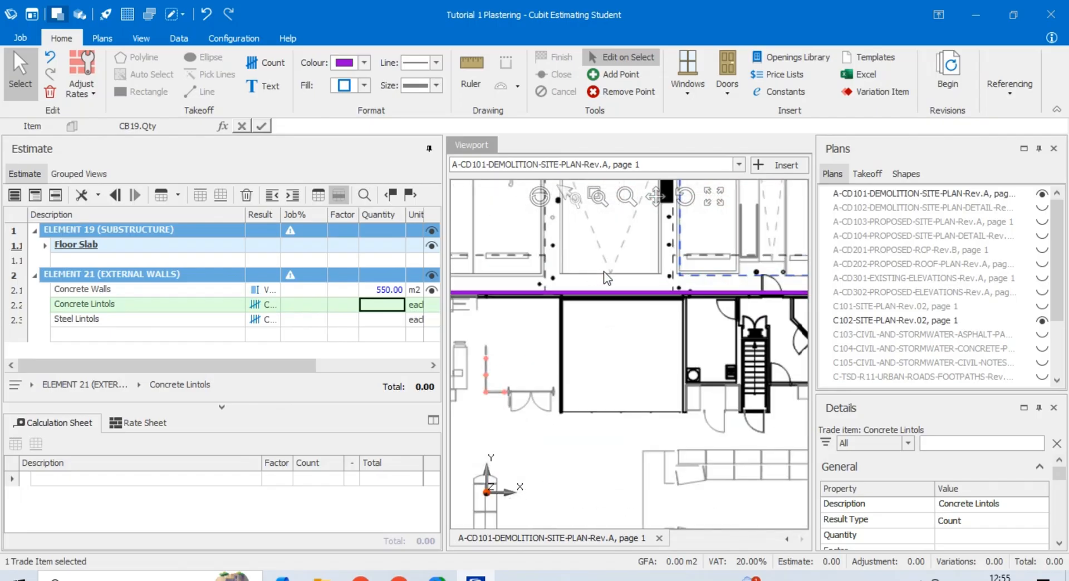
pyautogui.click(251, 304)
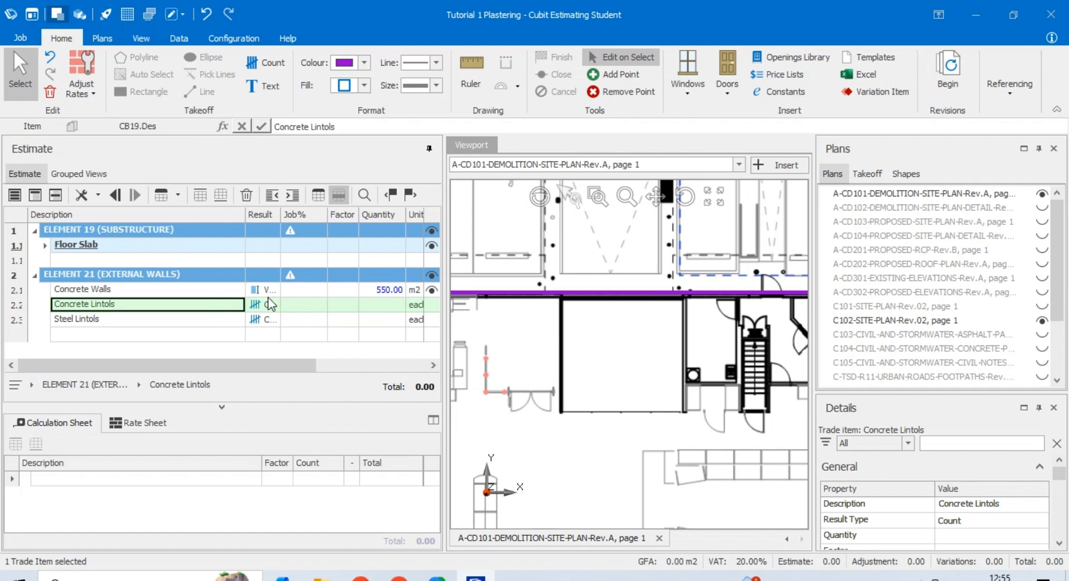
pyautogui.scroll(-2, 571, 304)
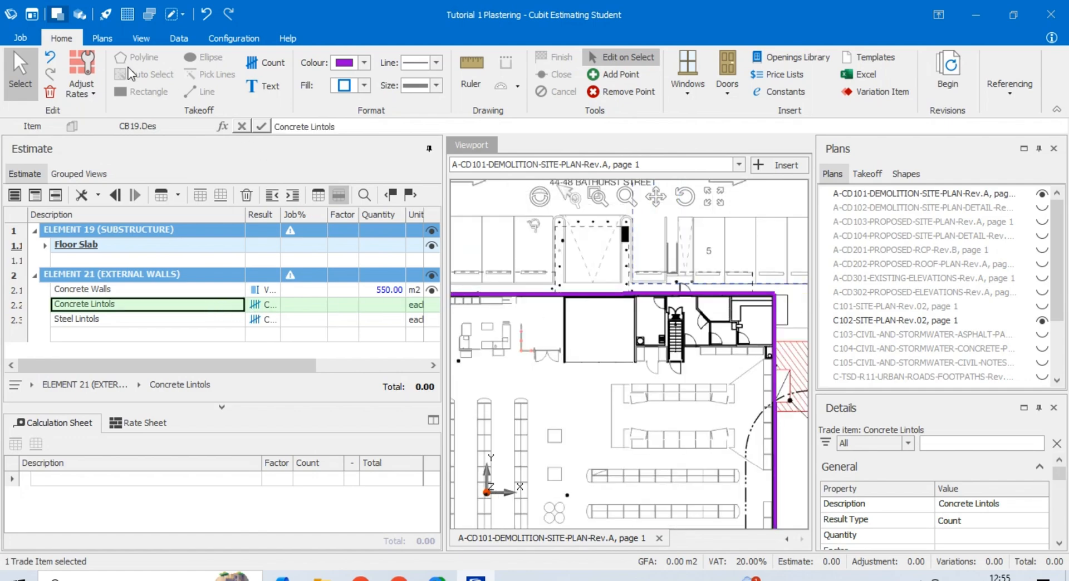
pyautogui.click(264, 305)
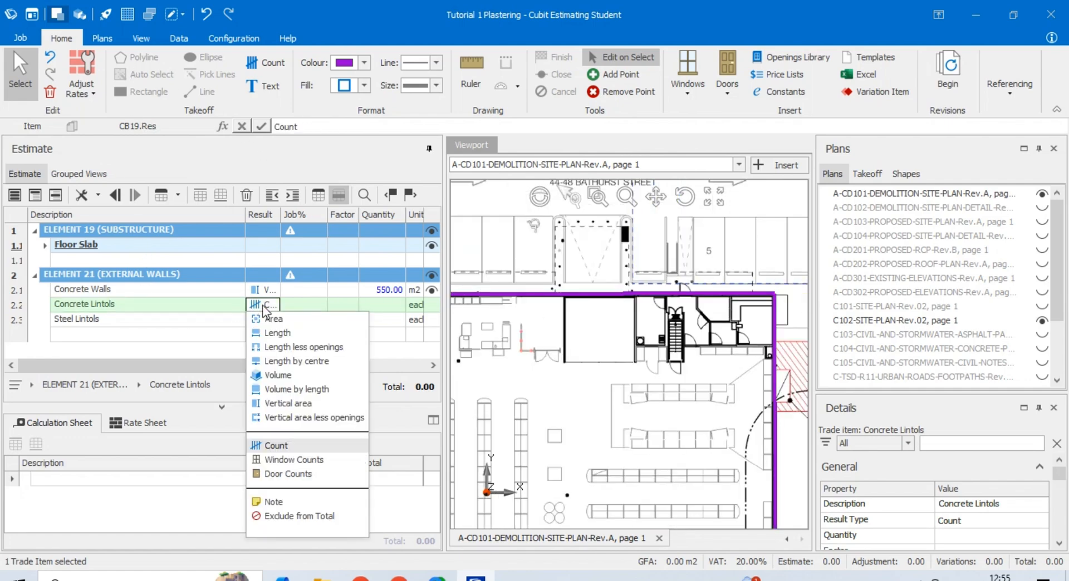
pyautogui.click(223, 308)
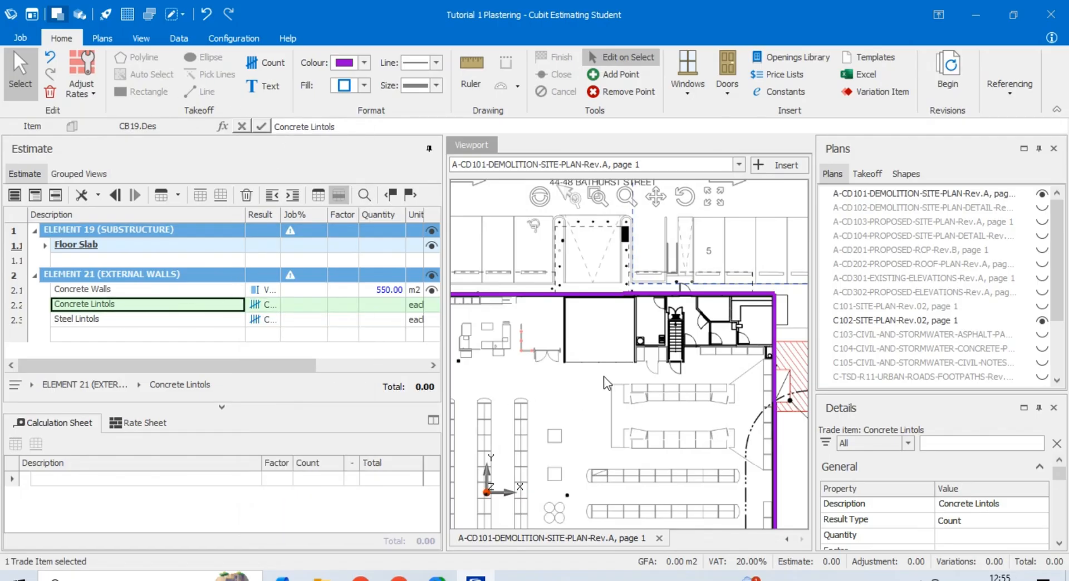
pyautogui.click(310, 306)
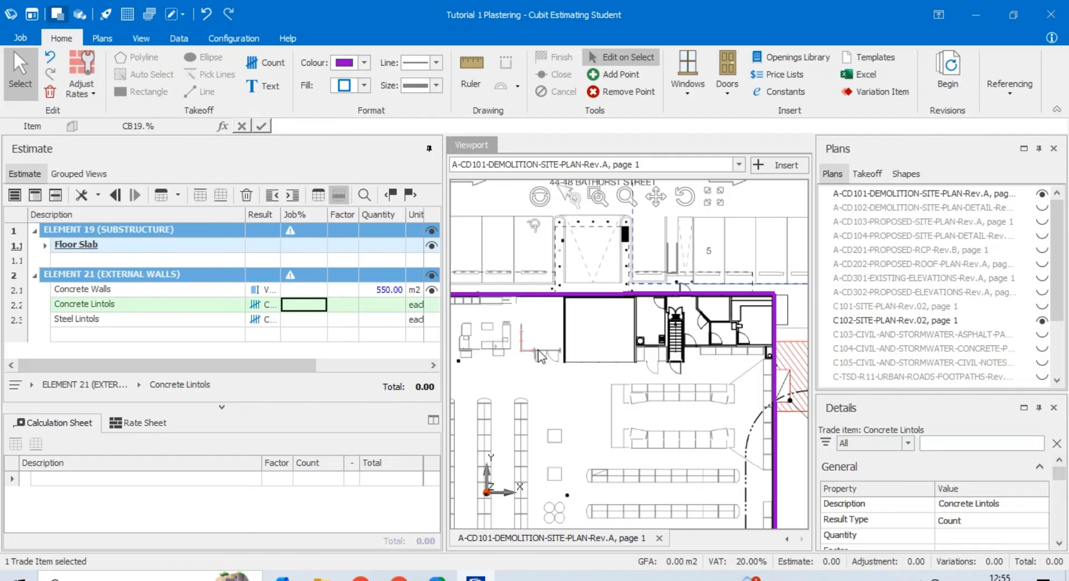
pyautogui.click(164, 275)
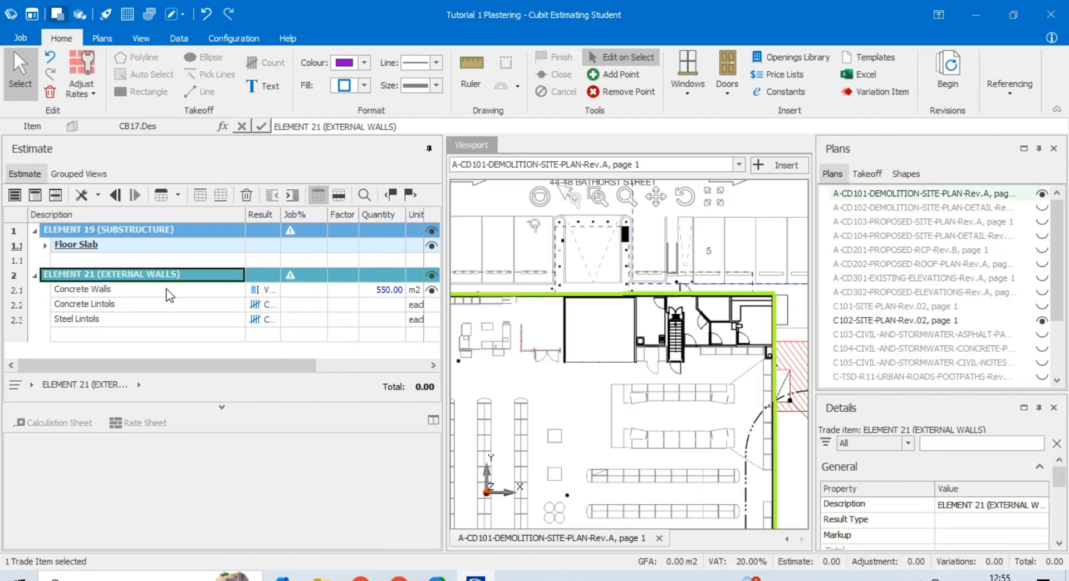
pyautogui.click(166, 290)
pyautogui.click(138, 58)
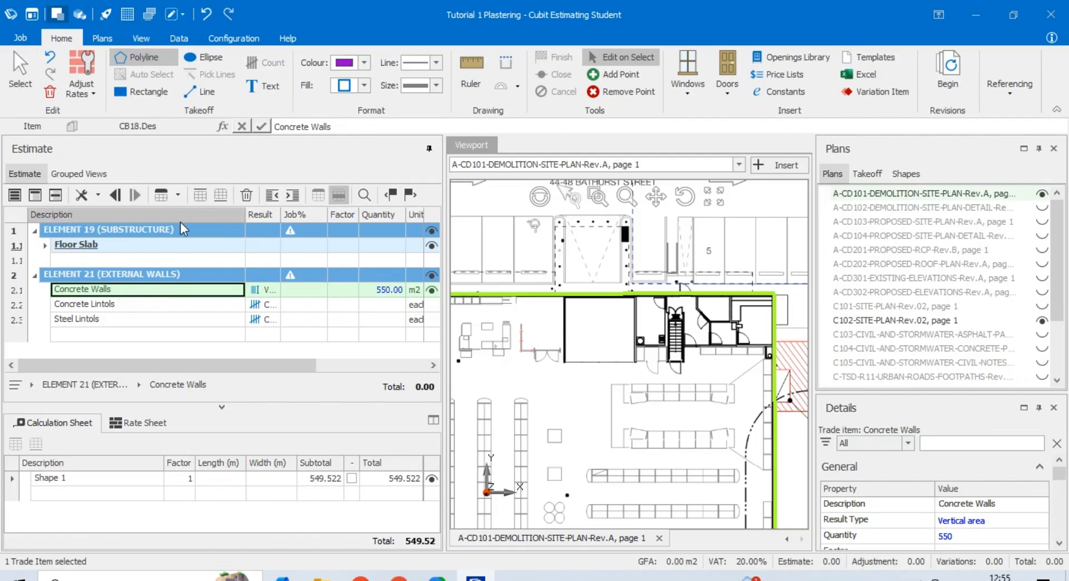
# Count one lintol for the Concrete Lintols item on the building's upper external wall in the A-CD101 plan
pyautogui.click(190, 305)
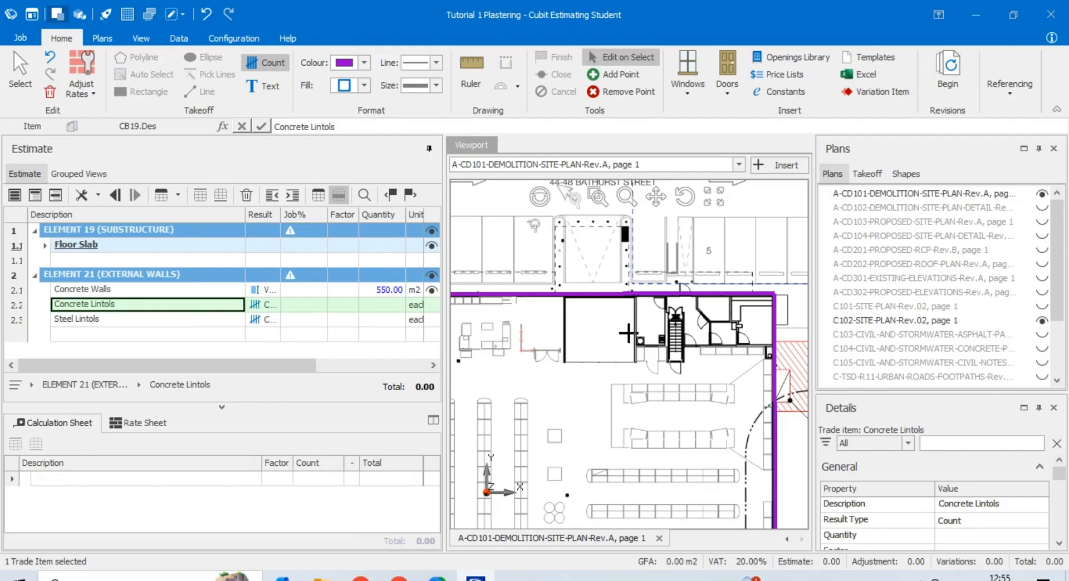
pyautogui.scroll(2, 630, 333)
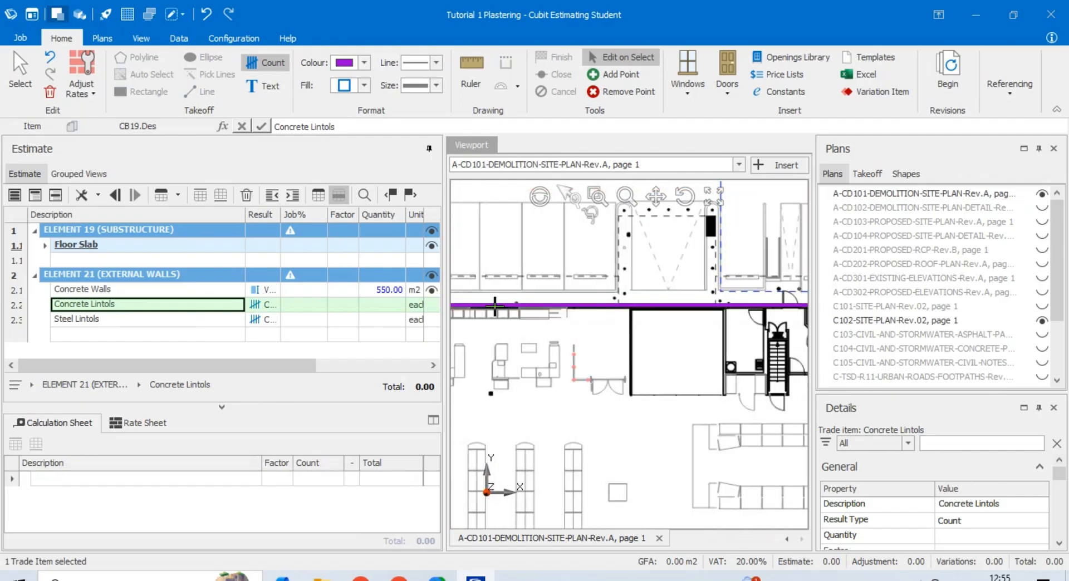
pyautogui.click(494, 305)
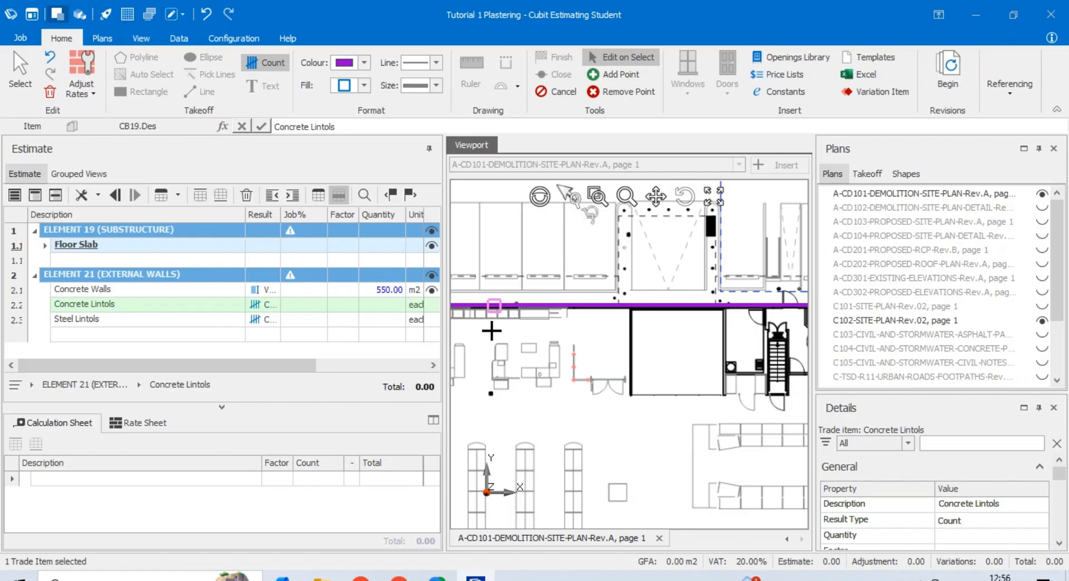
pyautogui.scroll(-2, 624, 290)
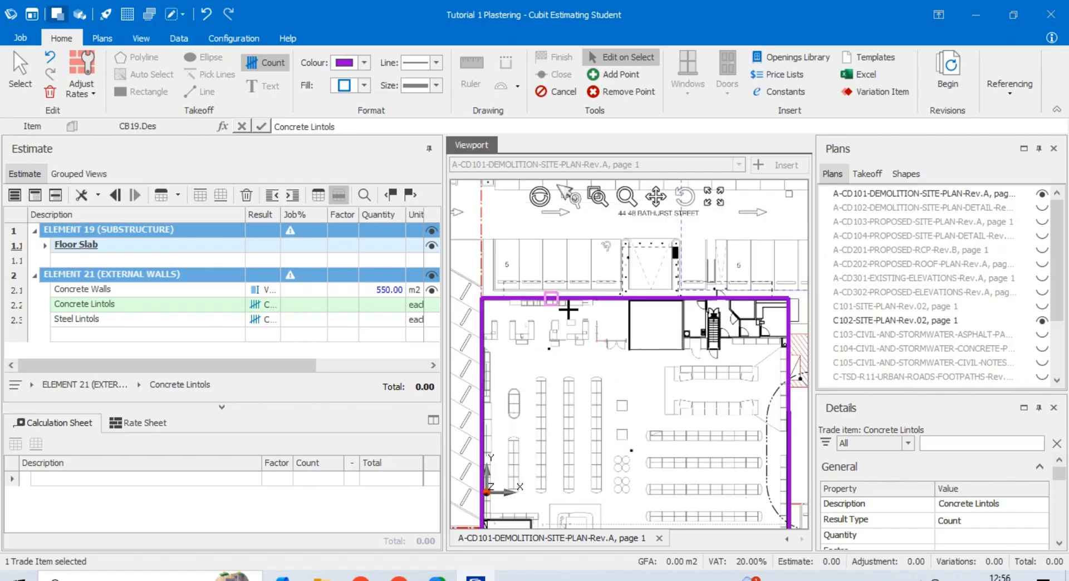
pyautogui.rightClick(568, 310)
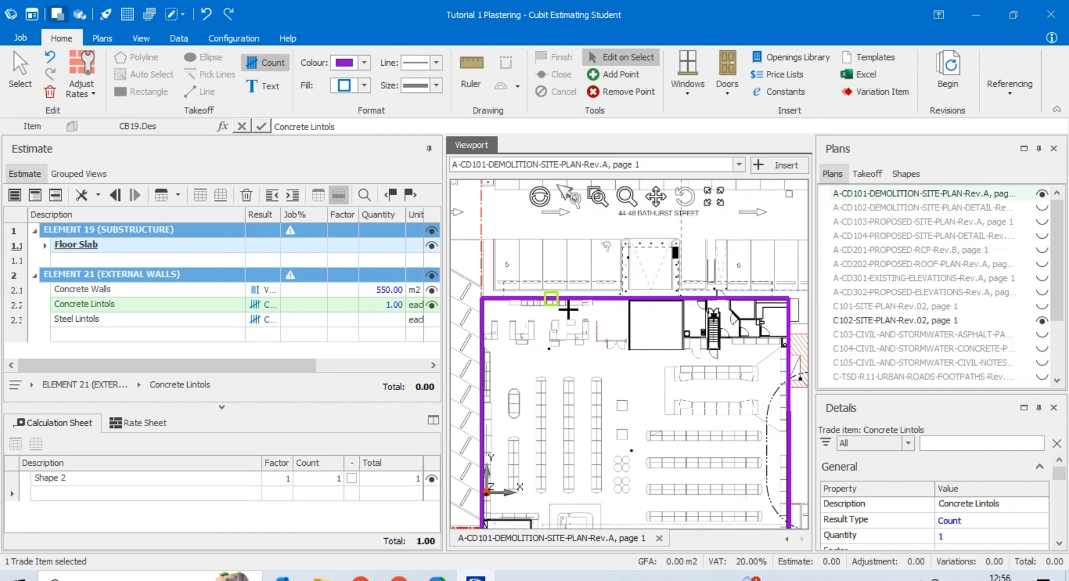
# Count one lintol for the Steel Lintols item on the building's left-hand external wall in the A-CD101 plan
pyautogui.click(385, 321)
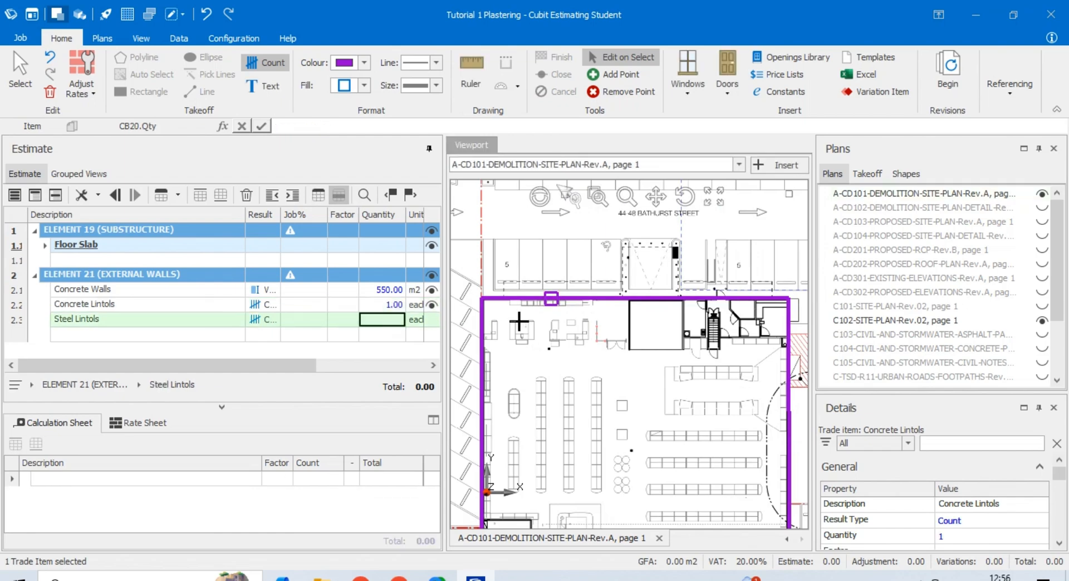
pyautogui.click(482, 365)
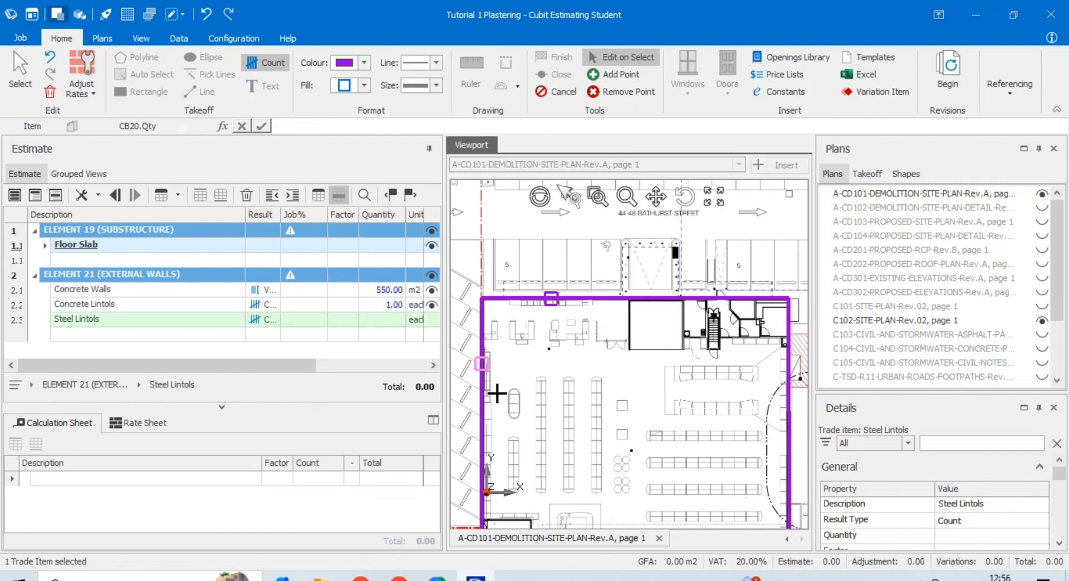
pyautogui.rightClick(496, 393)
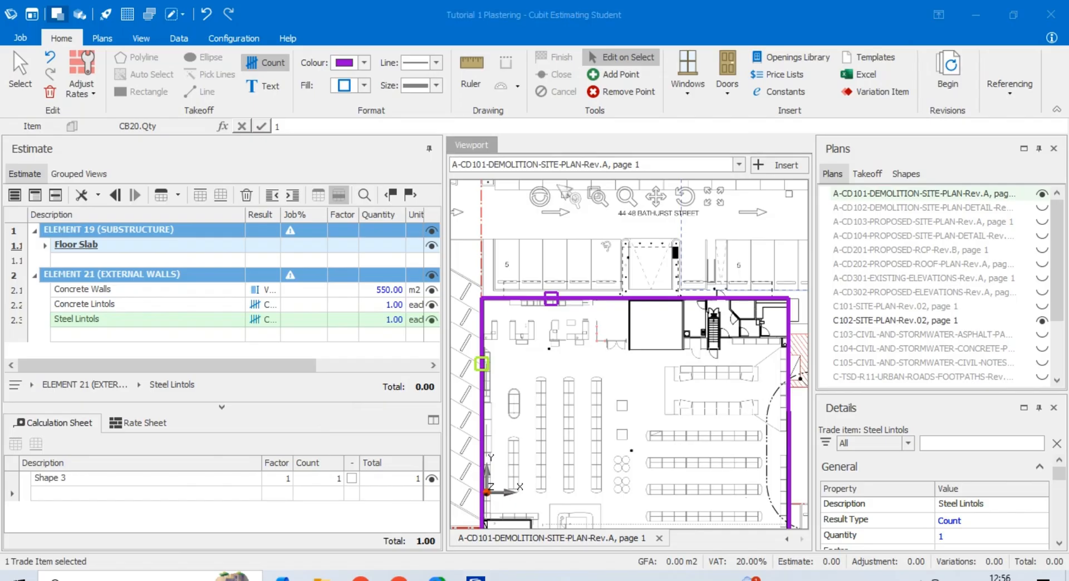
# Turn the empty row below Steel Lintols into a heading and unindent it to the top level of the estimate
pyautogui.click(76, 334)
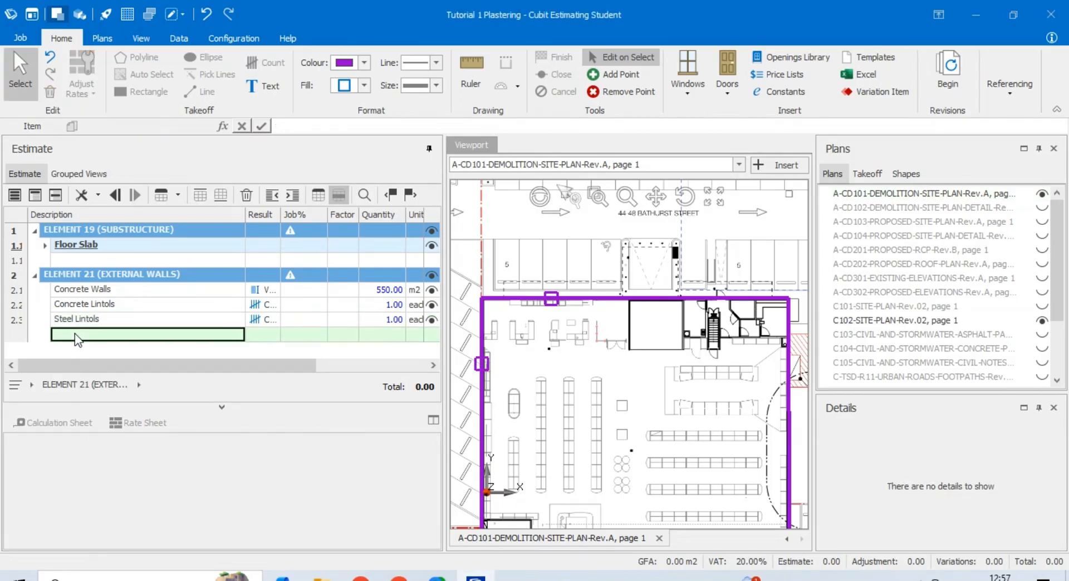
pyautogui.rightClick(128, 344)
pyautogui.click(177, 75)
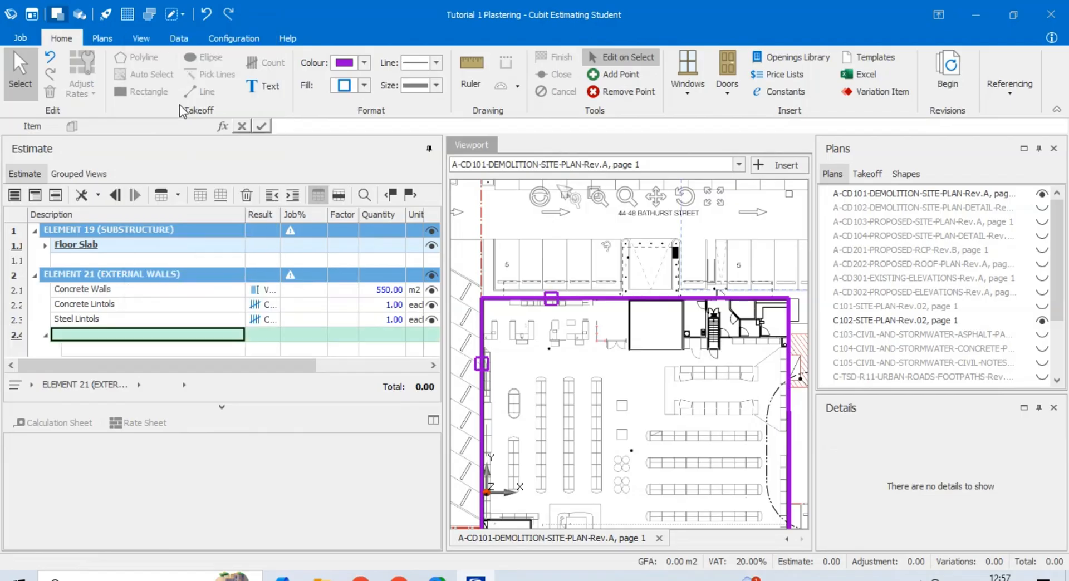
pyautogui.rightClick(146, 334)
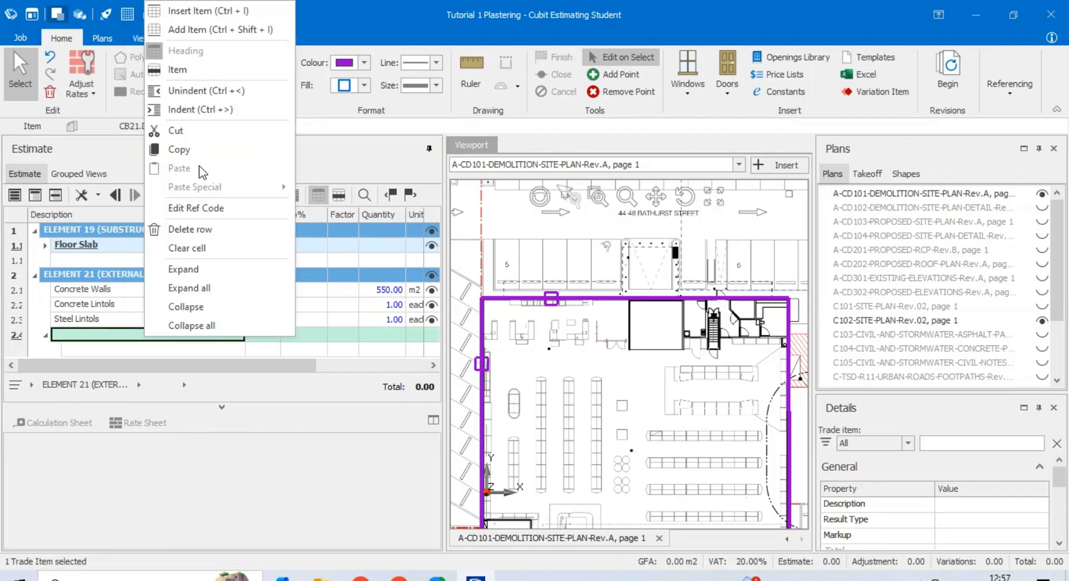
pyautogui.click(209, 92)
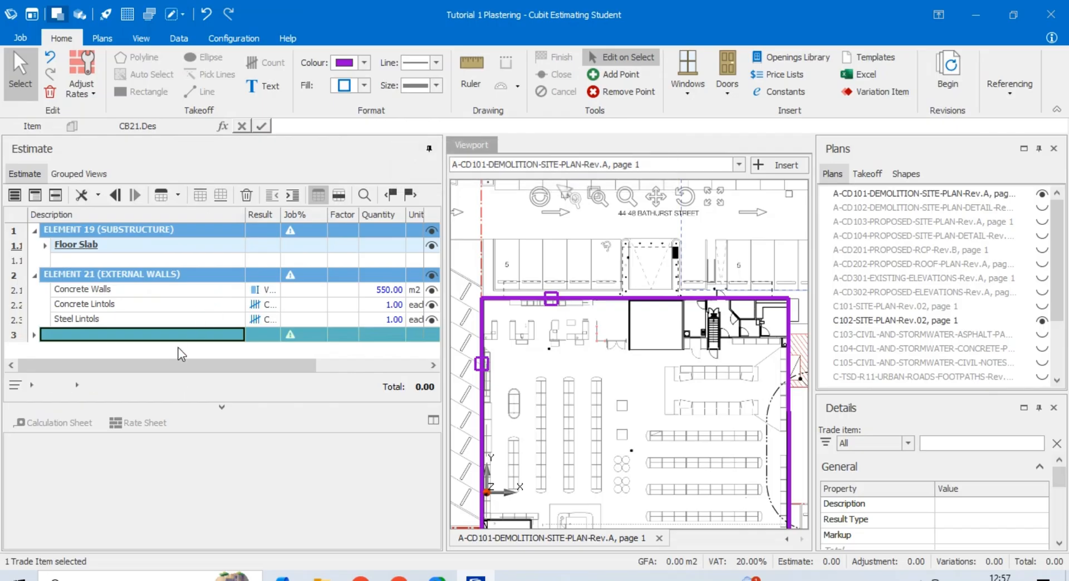
# Name the new top-level heading ELEMENT 22 (INTERNAL WALLS)
pyautogui.click(184, 334)
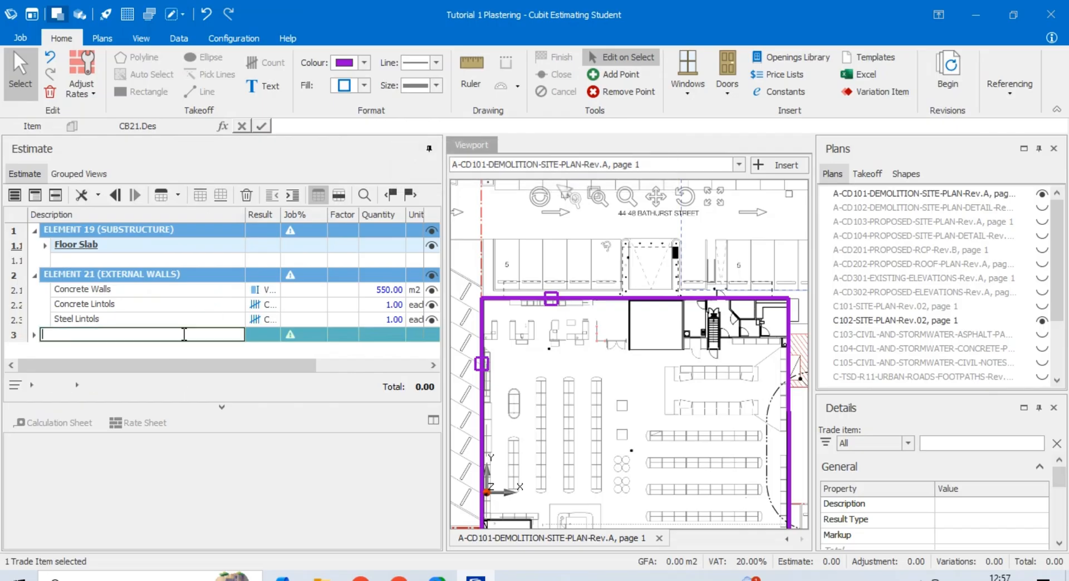
pyautogui.write('ELEMENT 22 (I')
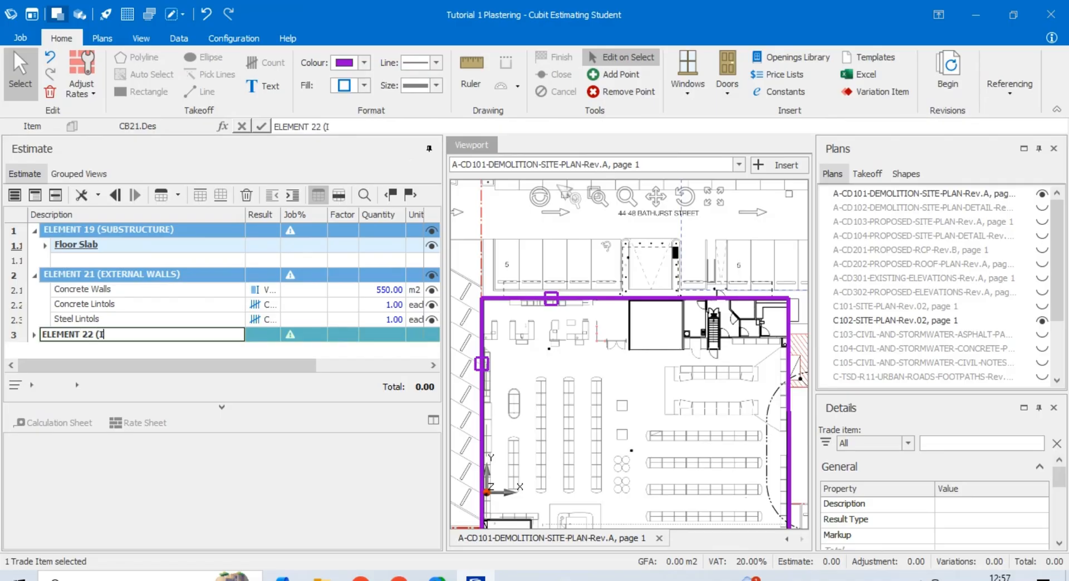
pyautogui.write('NTERNAL WALLS')
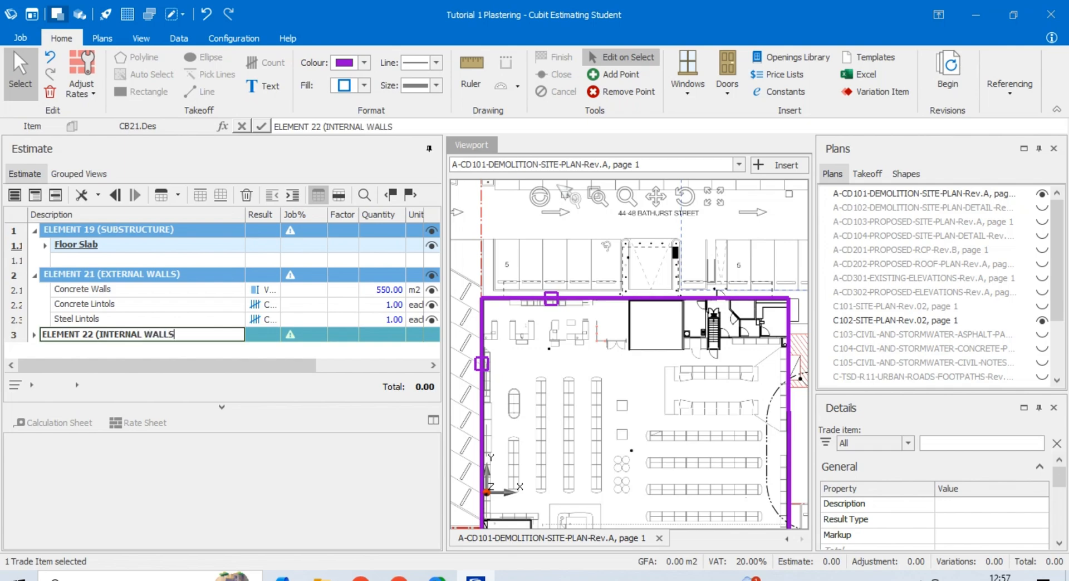
pyautogui.write(')')
pyautogui.click(209, 325)
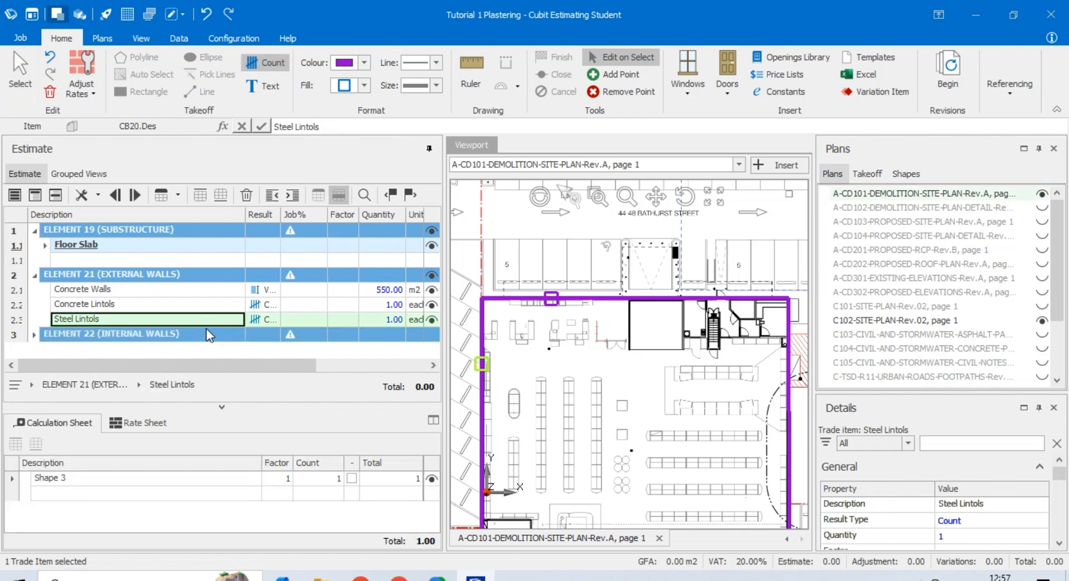
# Add the items "100mm block walls" and "215 block walls" under the ELEMENT 22 (INTERNAL WALLS) heading
pyautogui.click(34, 334)
pyautogui.click(117, 350)
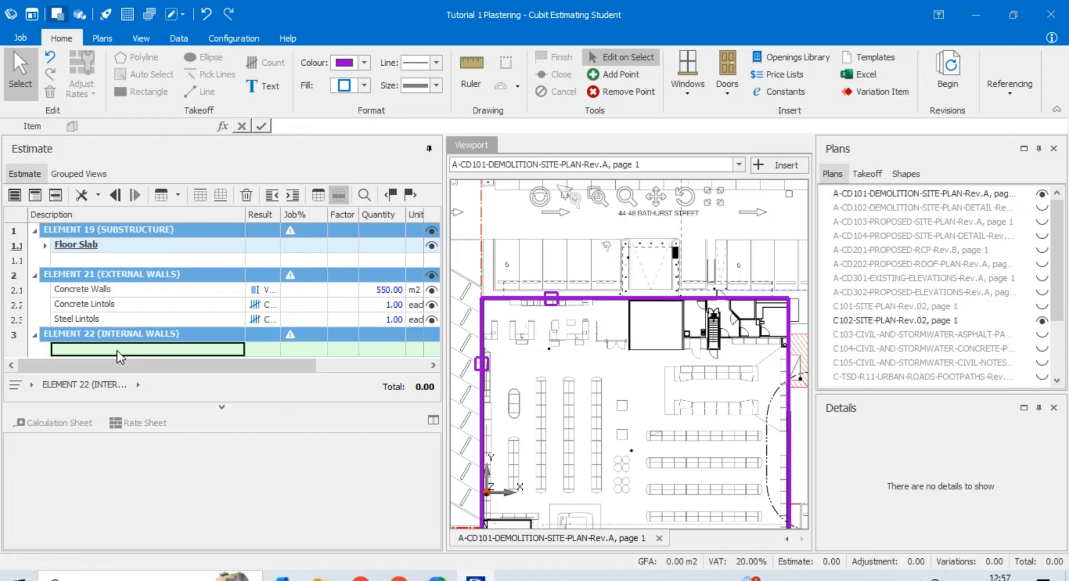
pyautogui.write('100mm block walls')
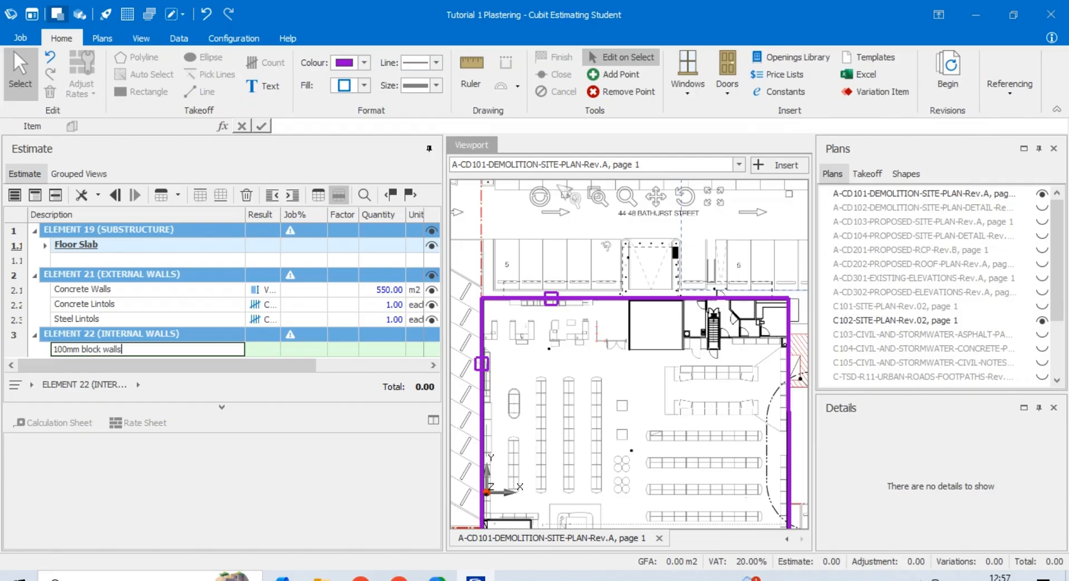
pyautogui.press('Return')
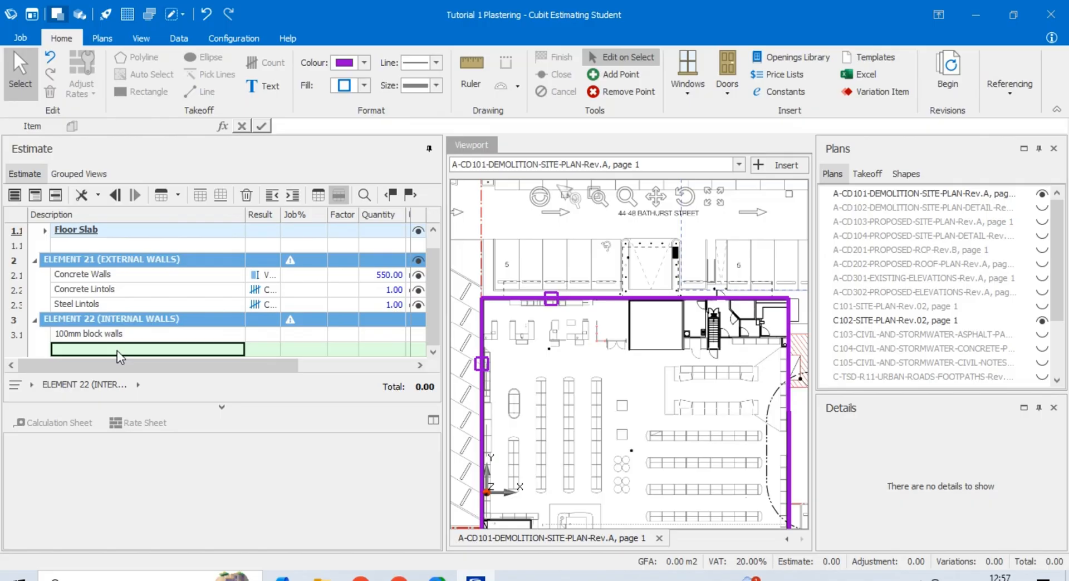
pyautogui.write('215 block walls')
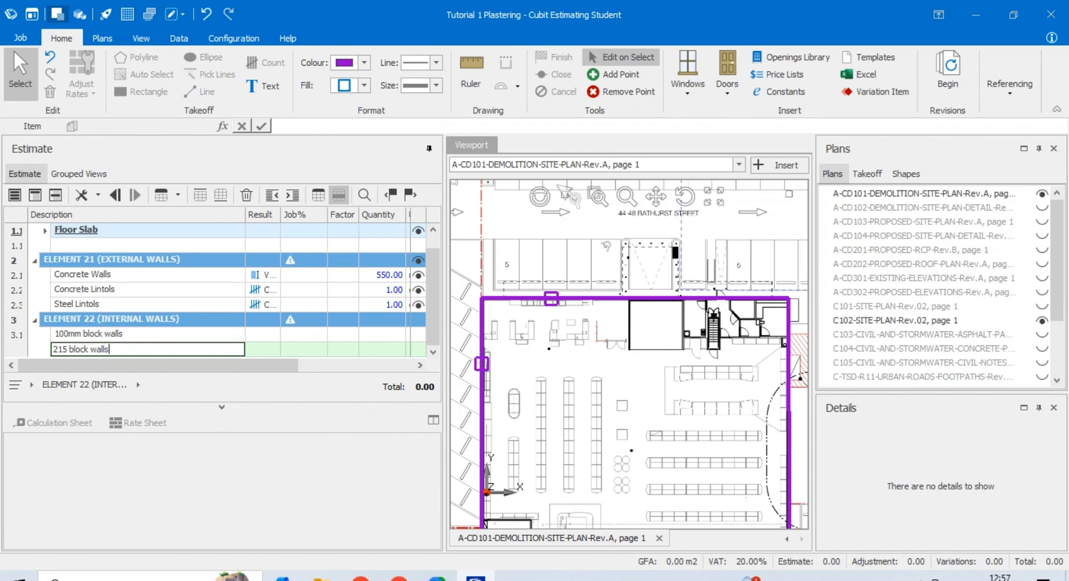
pyautogui.press('Return')
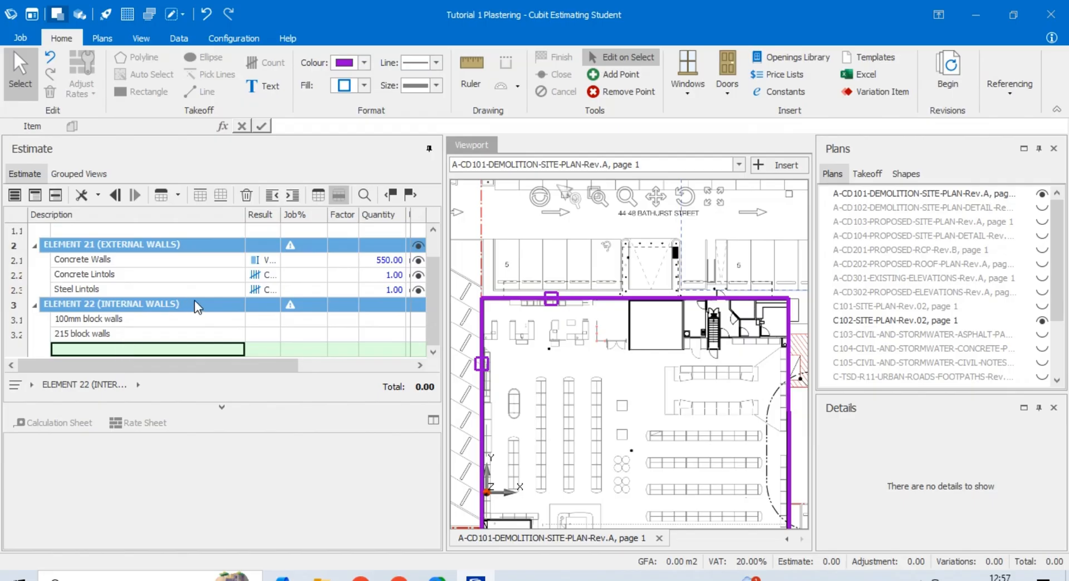
# Set the result type of both the 100mm block walls and 215 block walls items to Vertical area
pyautogui.click(268, 319)
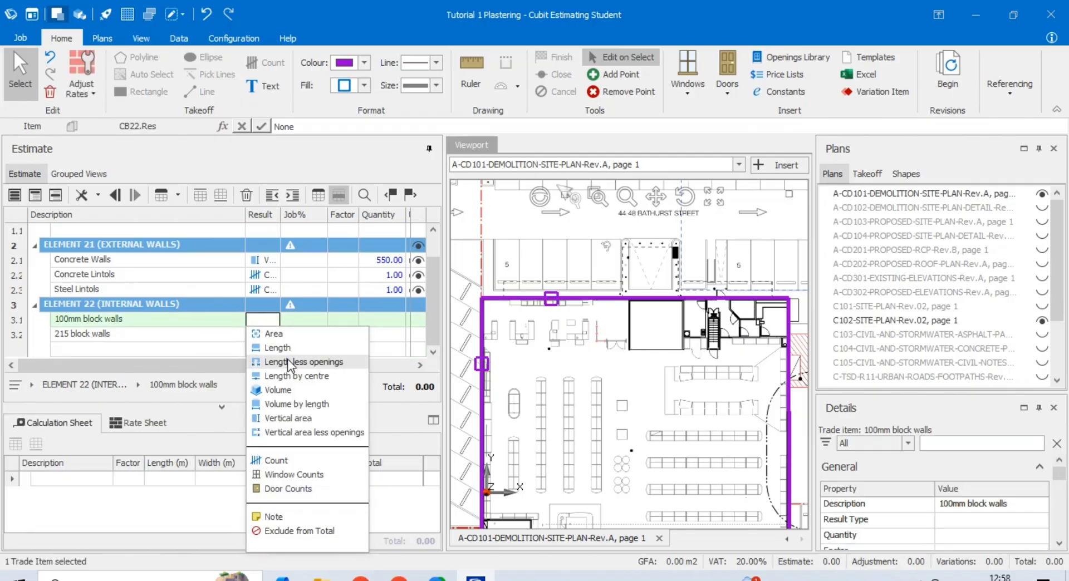
pyautogui.click(284, 417)
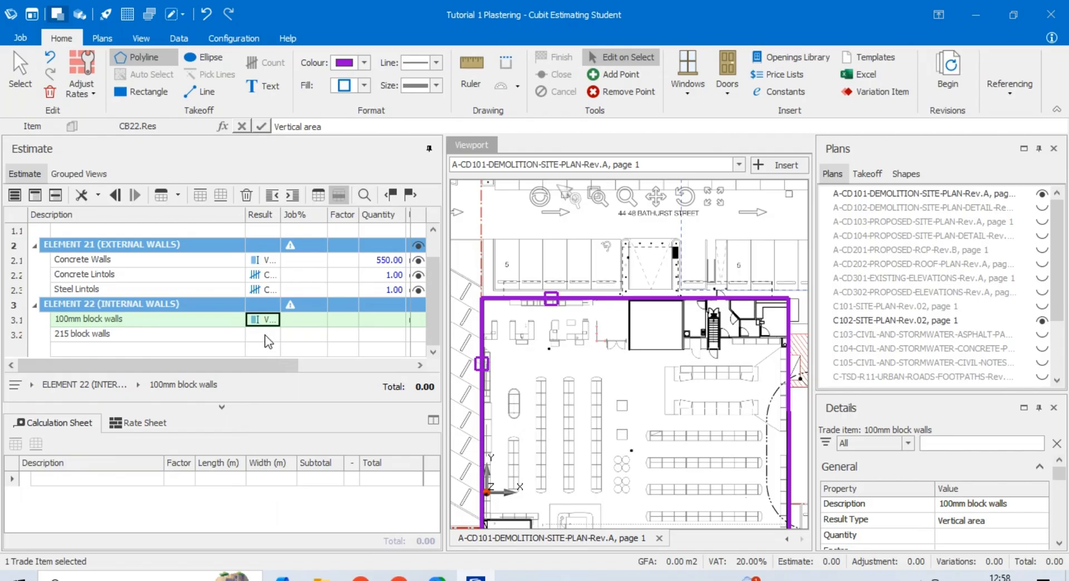
pyautogui.click(265, 335)
pyautogui.click(298, 440)
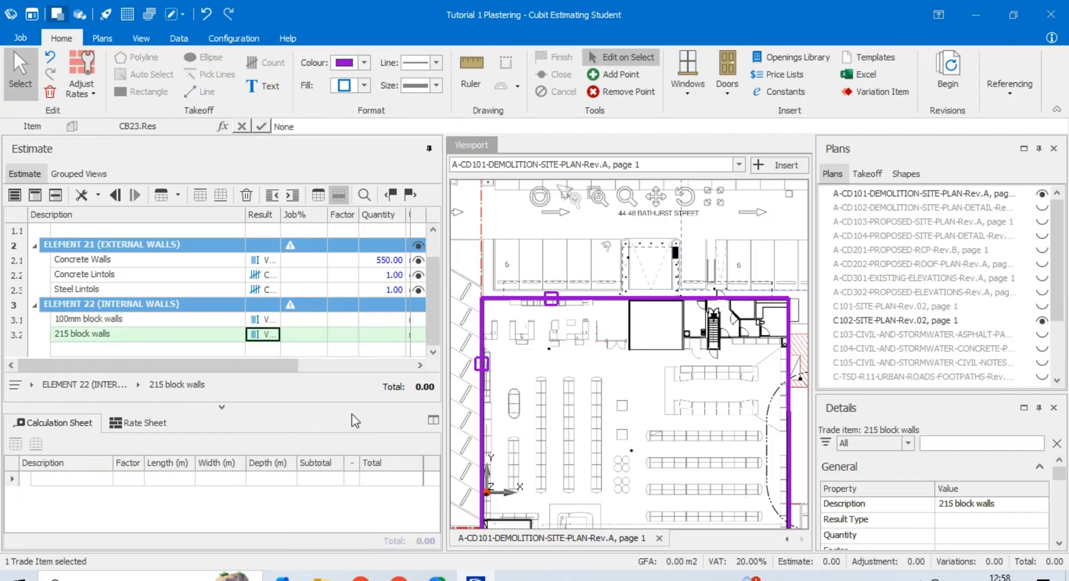
# Measure the 215 block walls enclosing the lower-right corner room with one polyline between the bottom and right-hand external walls
pyautogui.scroll(3, 719, 329)
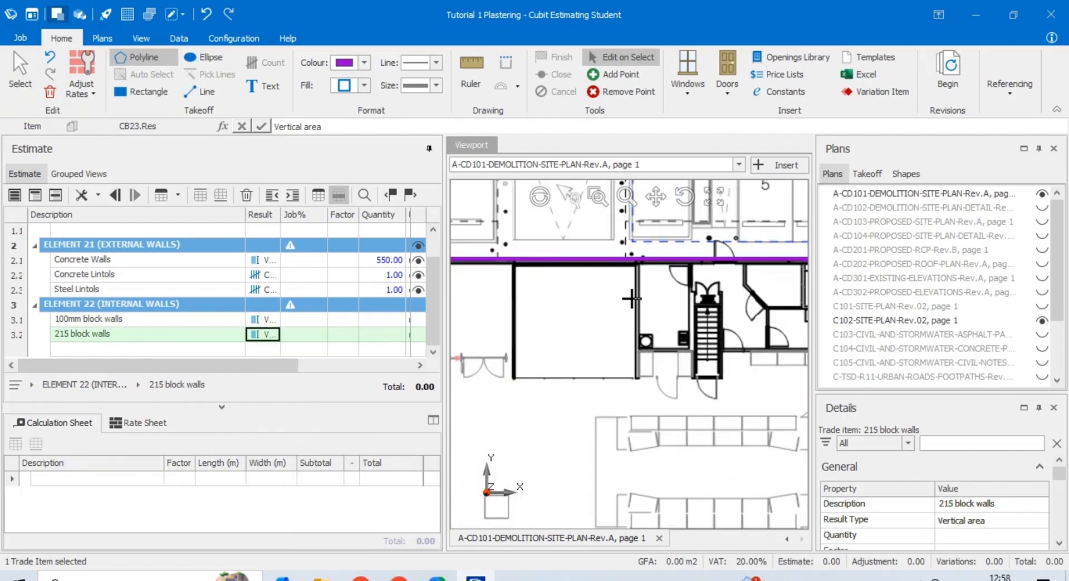
pyautogui.scroll(-3, 631, 300)
pyautogui.scroll(3, 617, 498)
pyautogui.scroll(-2, 622, 341)
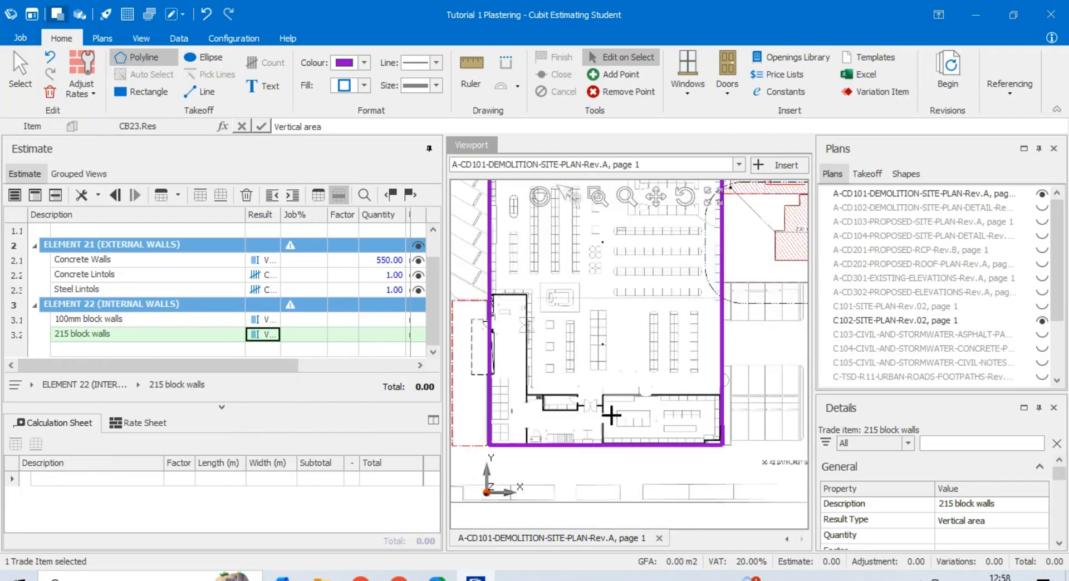
pyautogui.scroll(3, 610, 415)
pyautogui.scroll(-3, 656, 425)
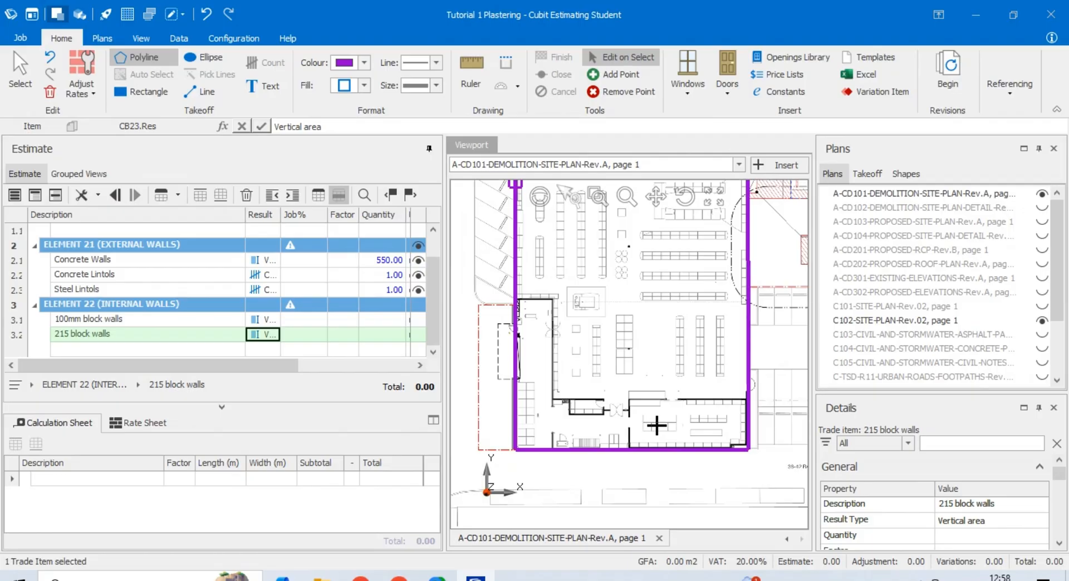
pyautogui.click(135, 334)
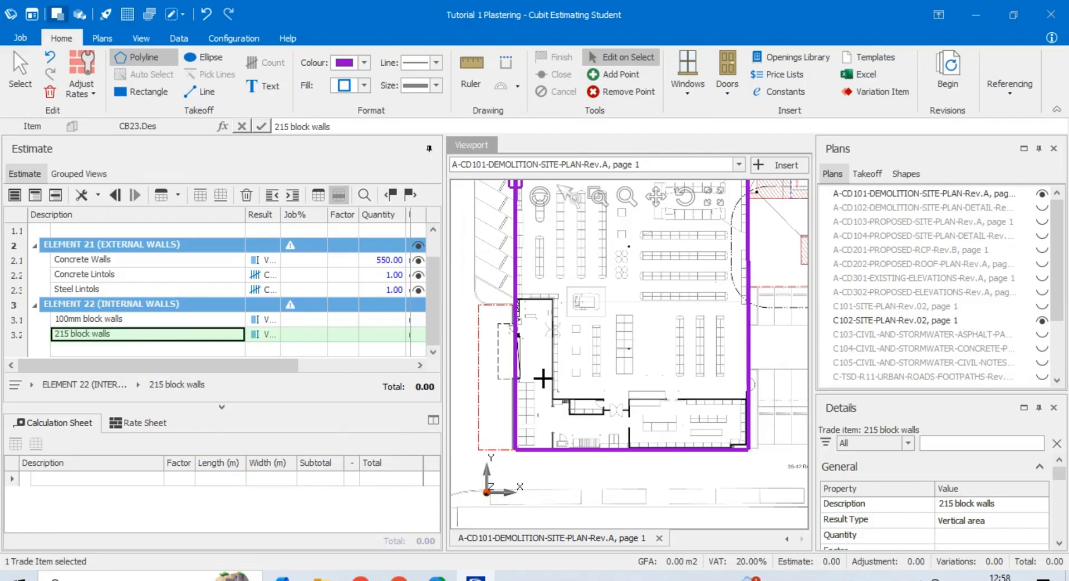
pyautogui.scroll(4, 639, 448)
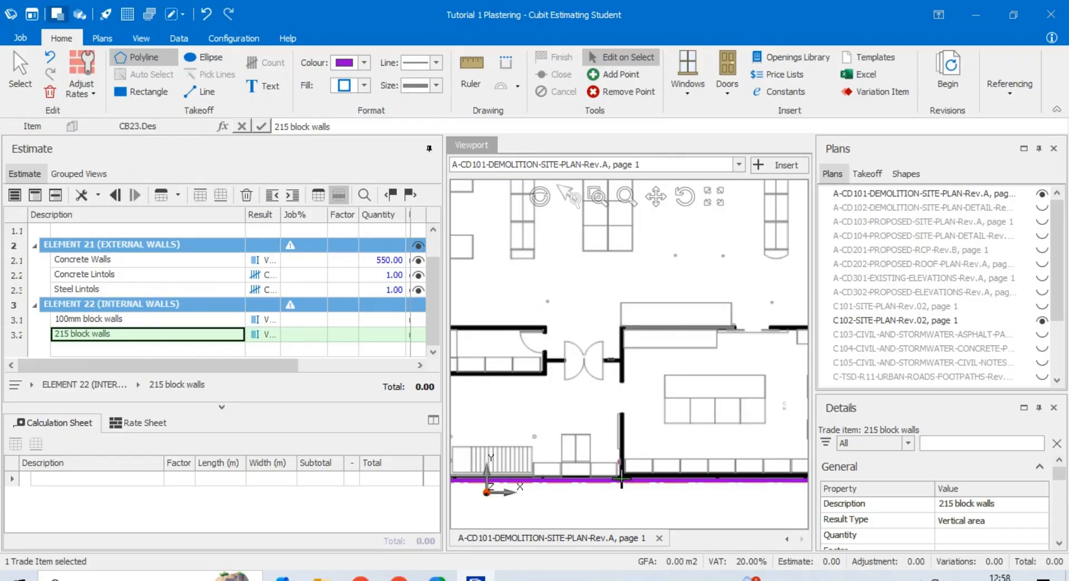
pyautogui.click(621, 476)
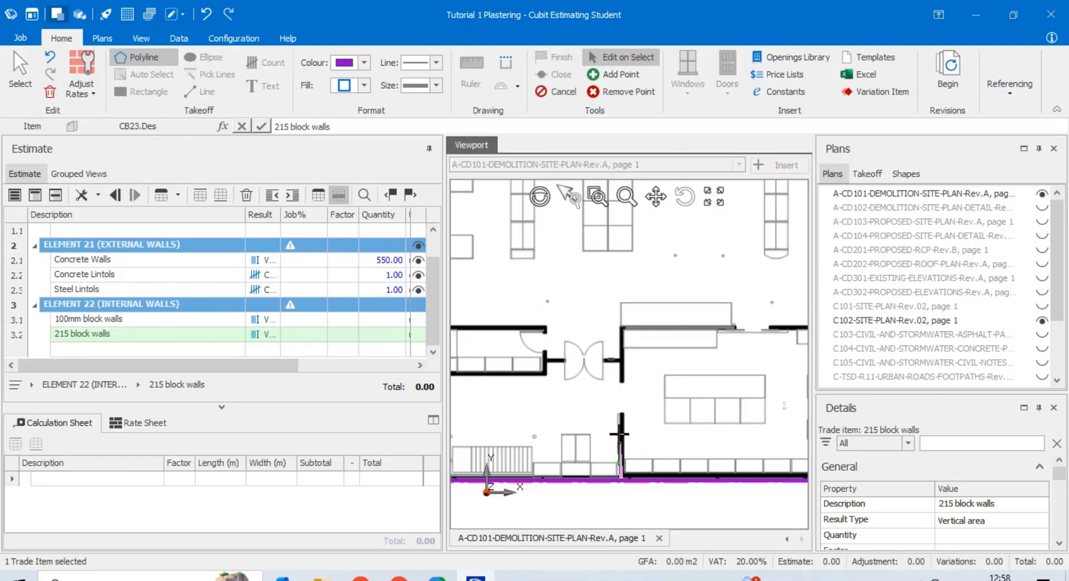
pyautogui.click(622, 327)
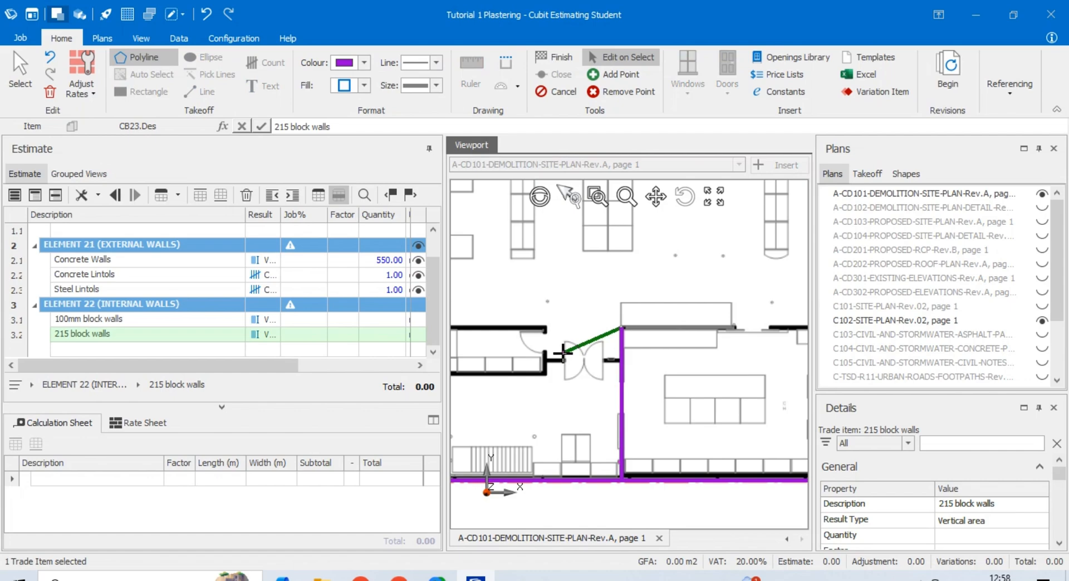
pyautogui.scroll(-3, 562, 351)
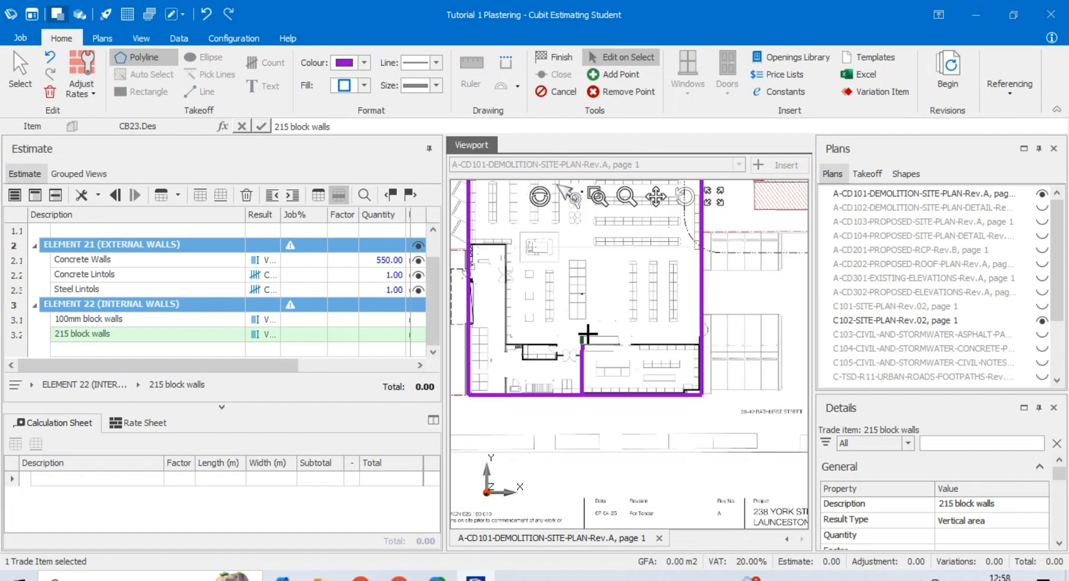
pyautogui.scroll(4, 702, 341)
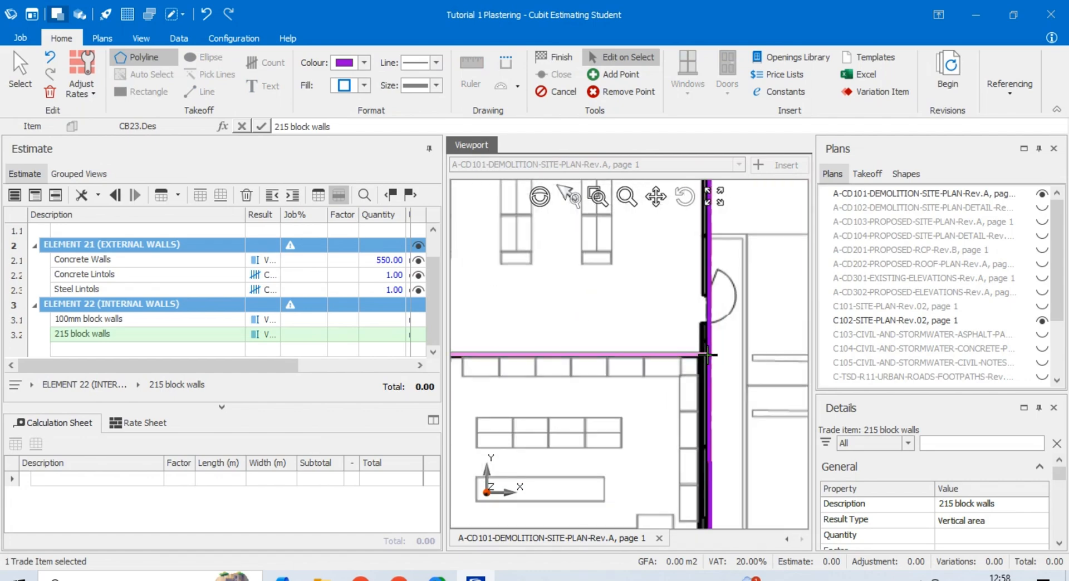
pyautogui.click(706, 355)
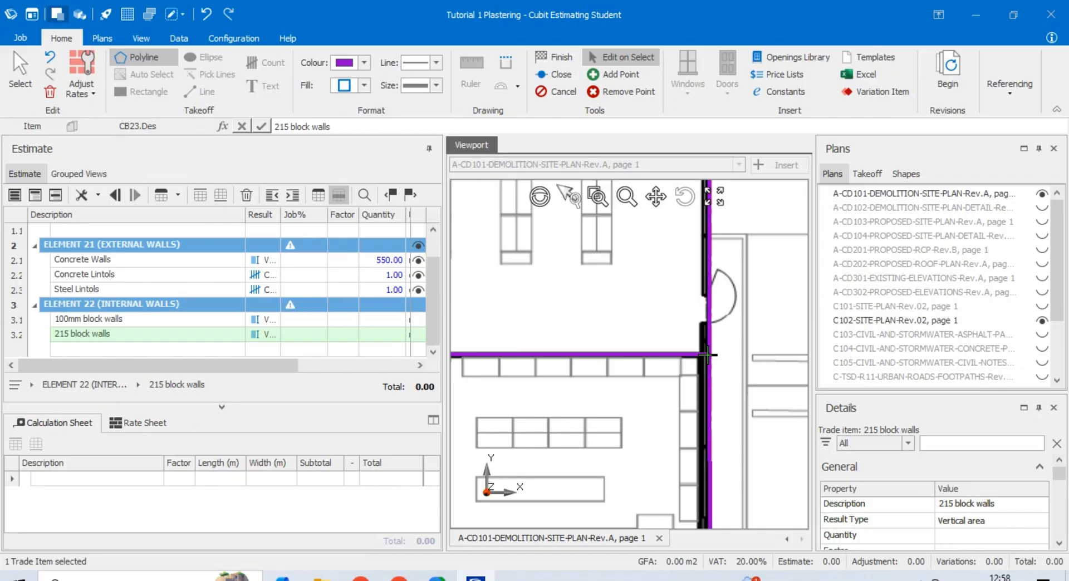
pyautogui.rightClick(646, 409)
# Add a 215 block walls polyline from the left-hand external wall across and down to the doorway opening in the lower-left area
pyautogui.scroll(-3, 681, 363)
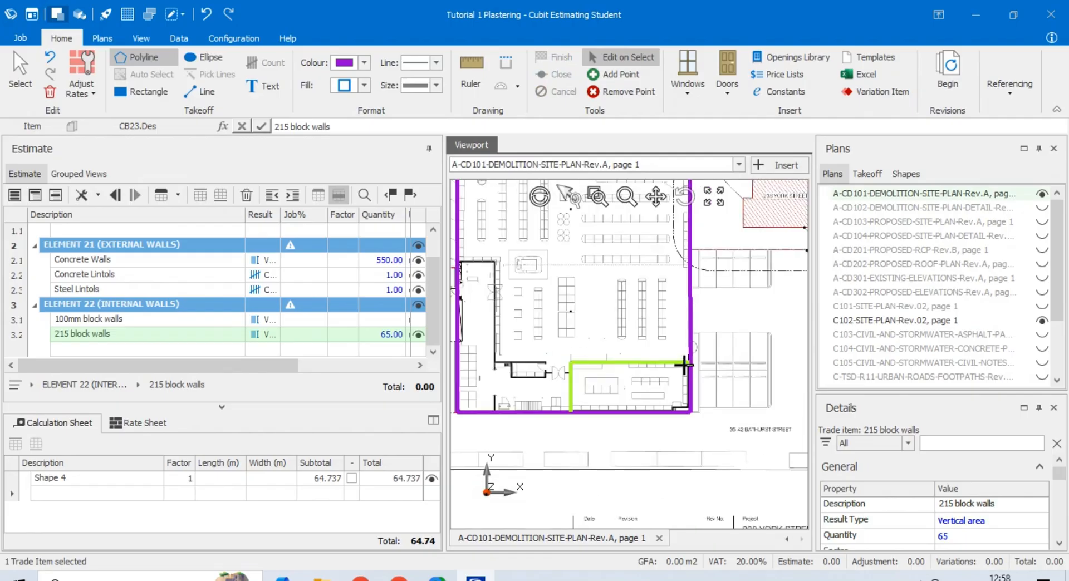
pyautogui.scroll(2, 557, 378)
pyautogui.scroll(1, 715, 398)
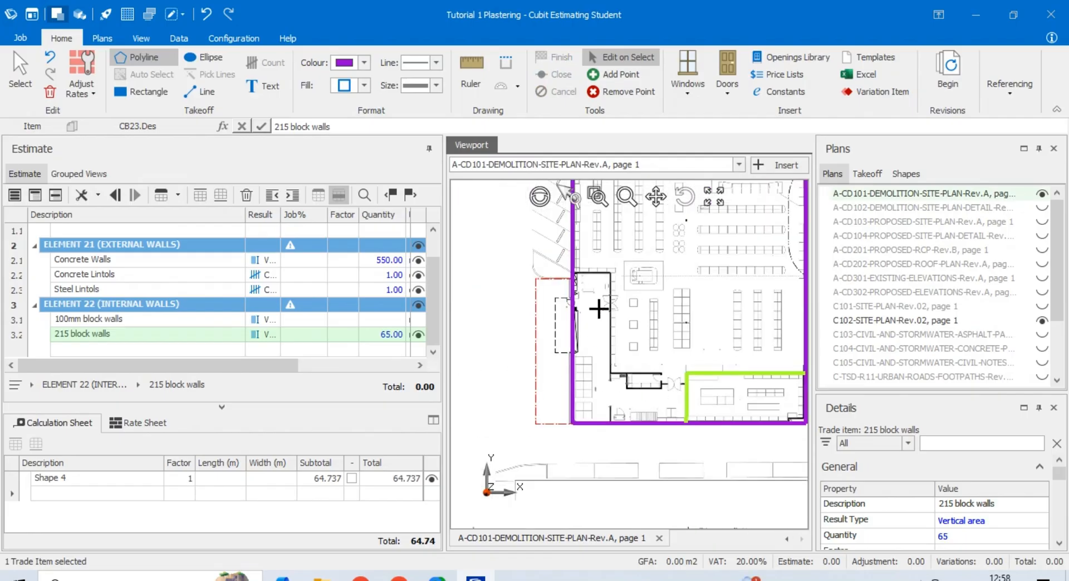
pyautogui.scroll(1, 585, 263)
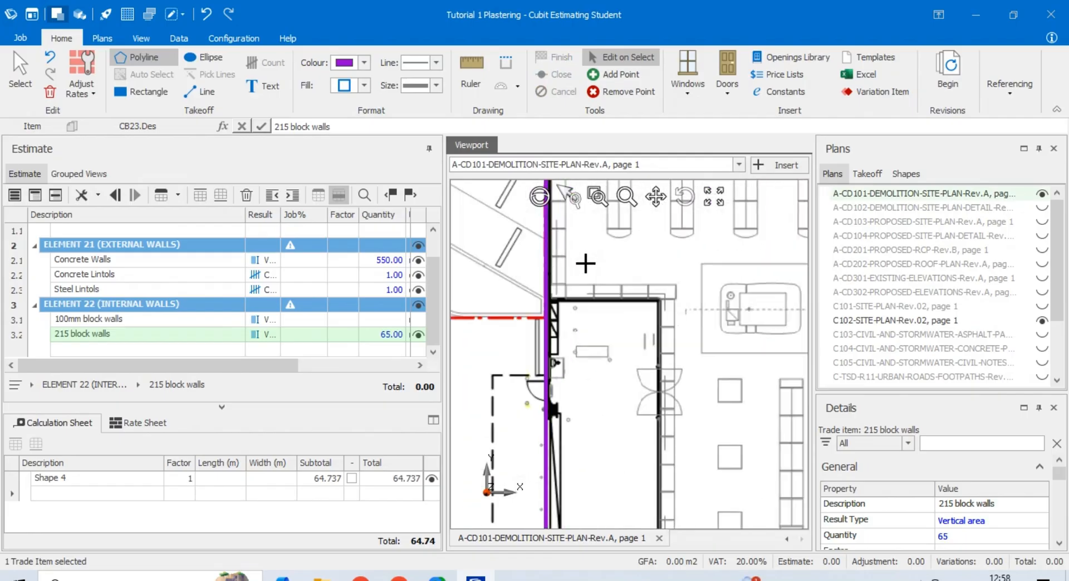
pyautogui.click(548, 301)
pyautogui.scroll(-2, 671, 282)
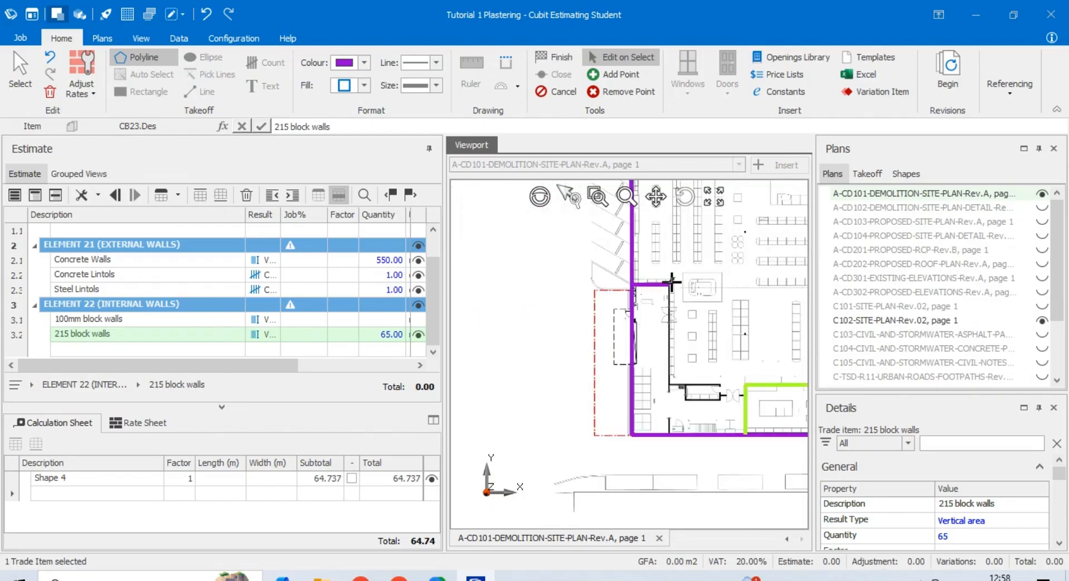
pyautogui.scroll(3, 671, 283)
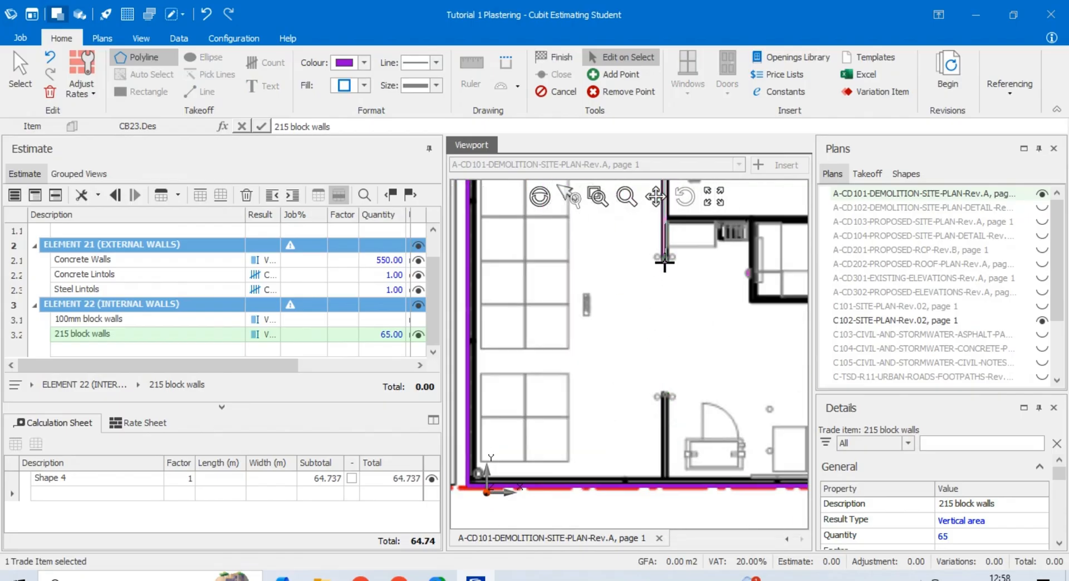
pyautogui.click(664, 258)
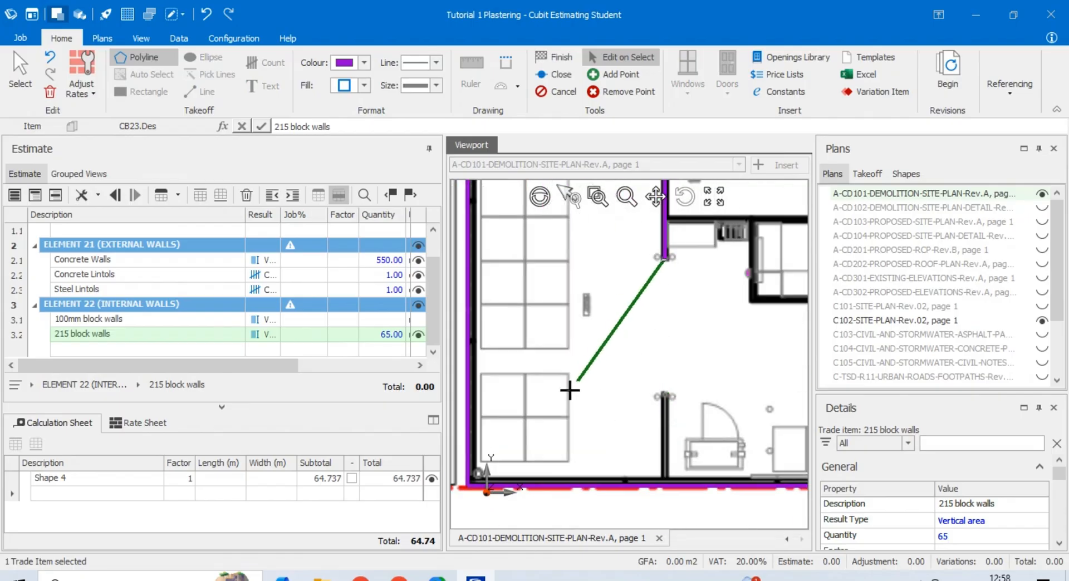
pyautogui.rightClick(522, 440)
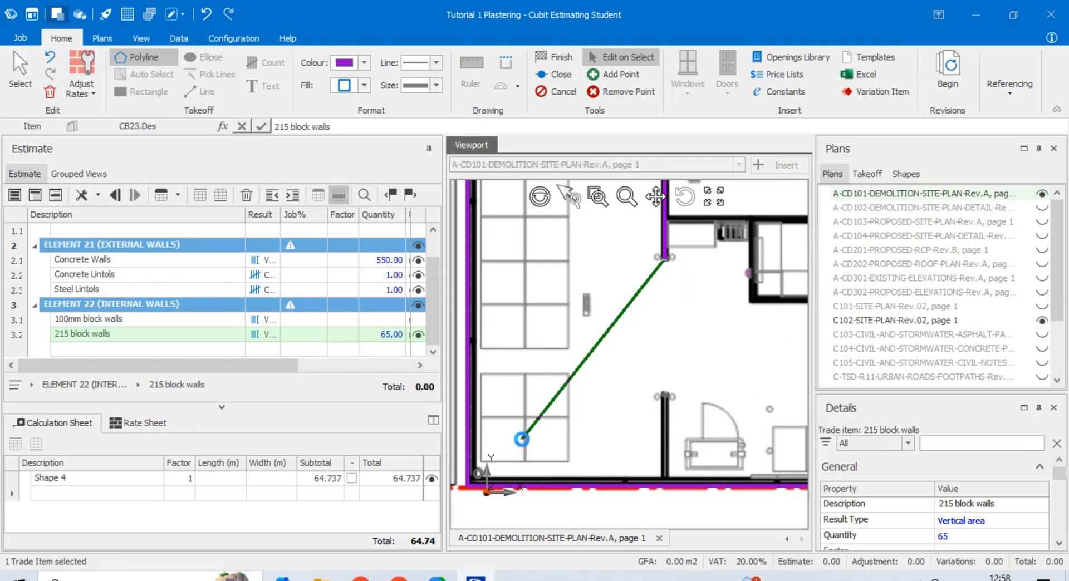
# Trace the short 215 block wall from the lower side of the doorway opening to the bottom external wall
pyautogui.click(661, 395)
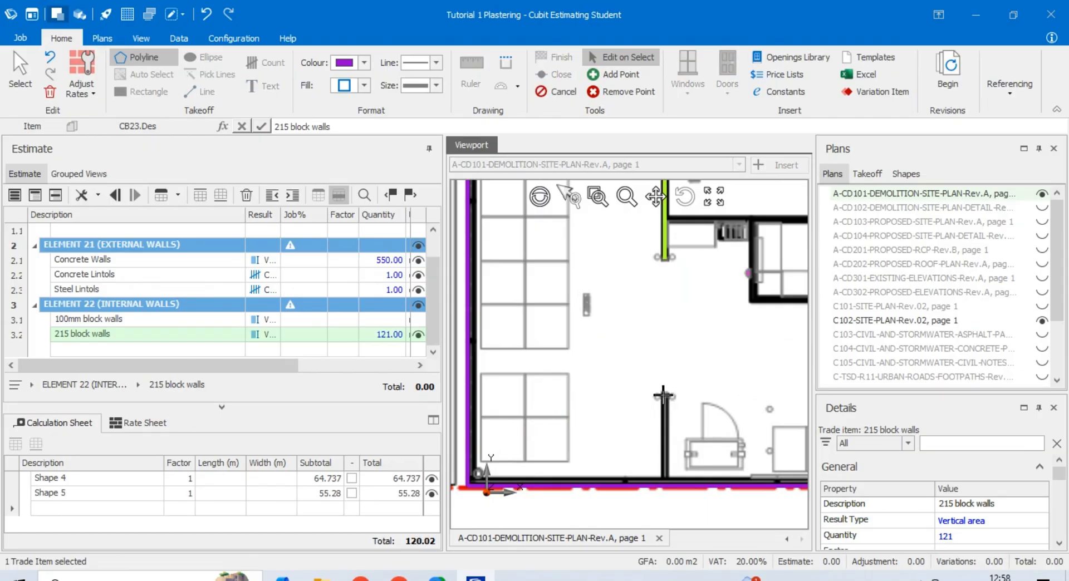
pyautogui.click(662, 484)
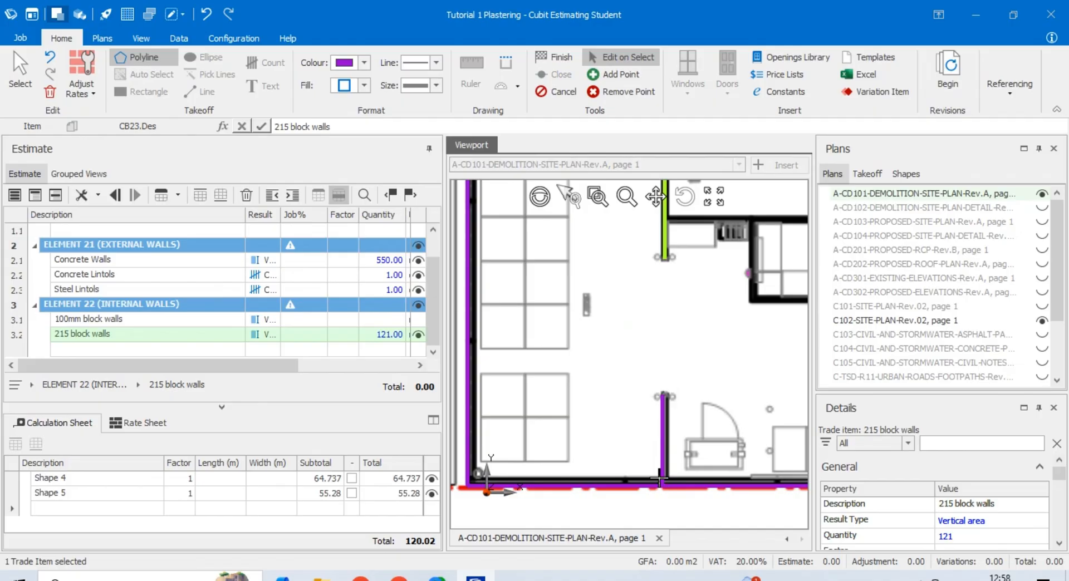
pyautogui.rightClick(662, 484)
pyautogui.scroll(-3, 589, 369)
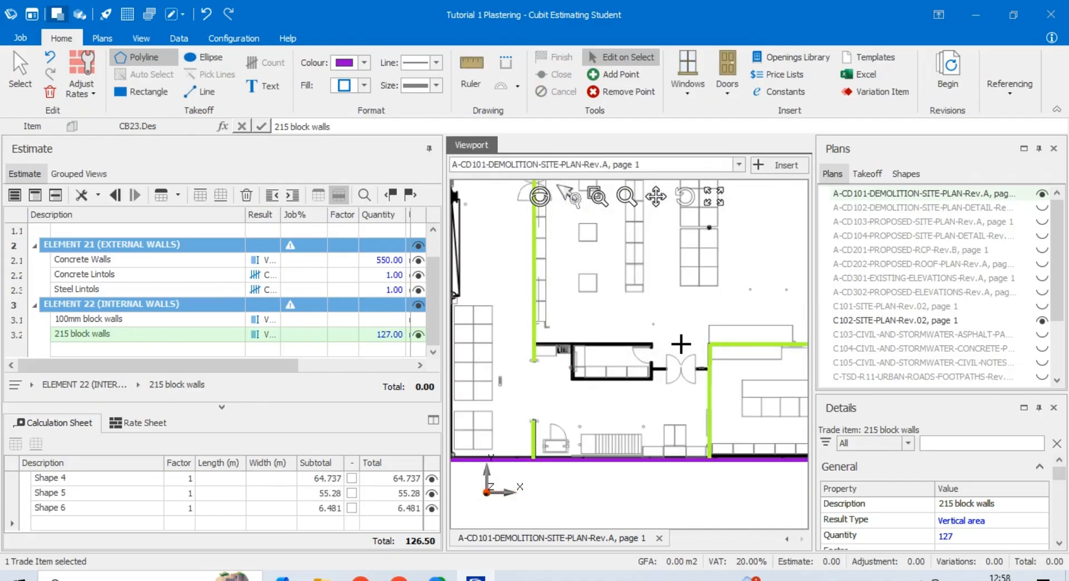
pyautogui.scroll(1, 579, 342)
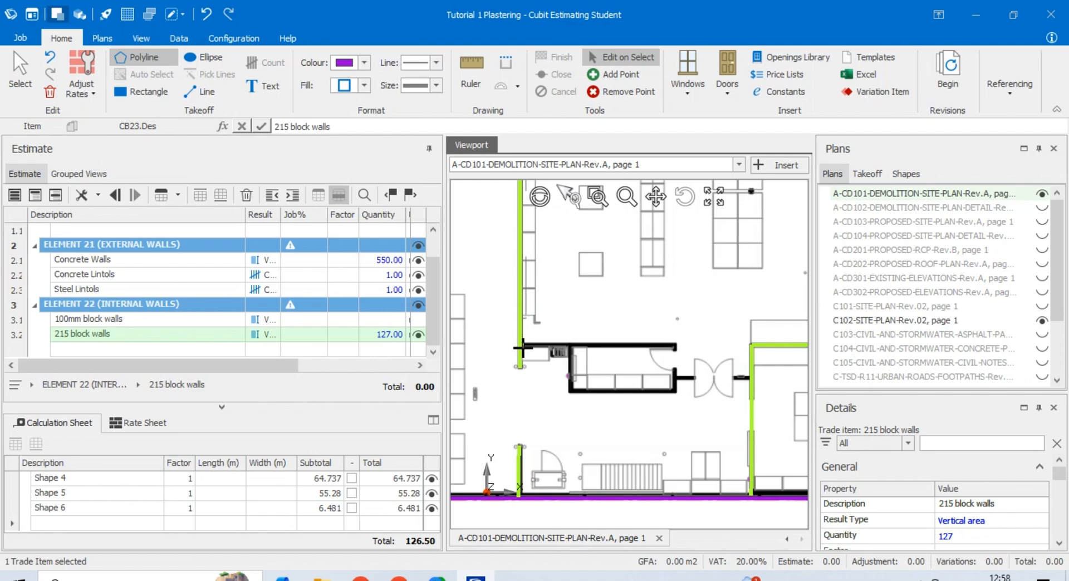
pyautogui.click(522, 343)
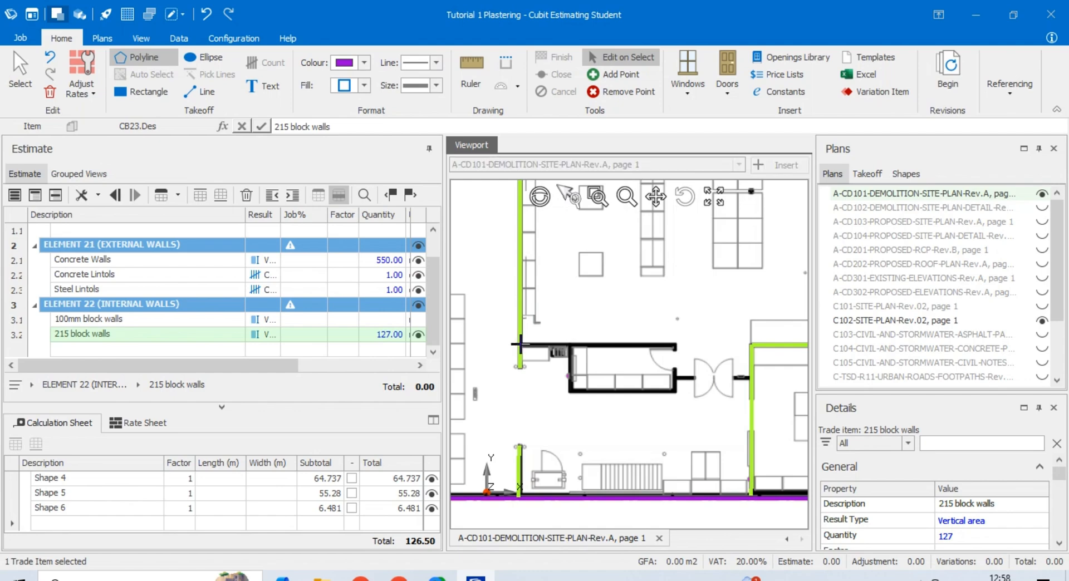
pyautogui.click(674, 344)
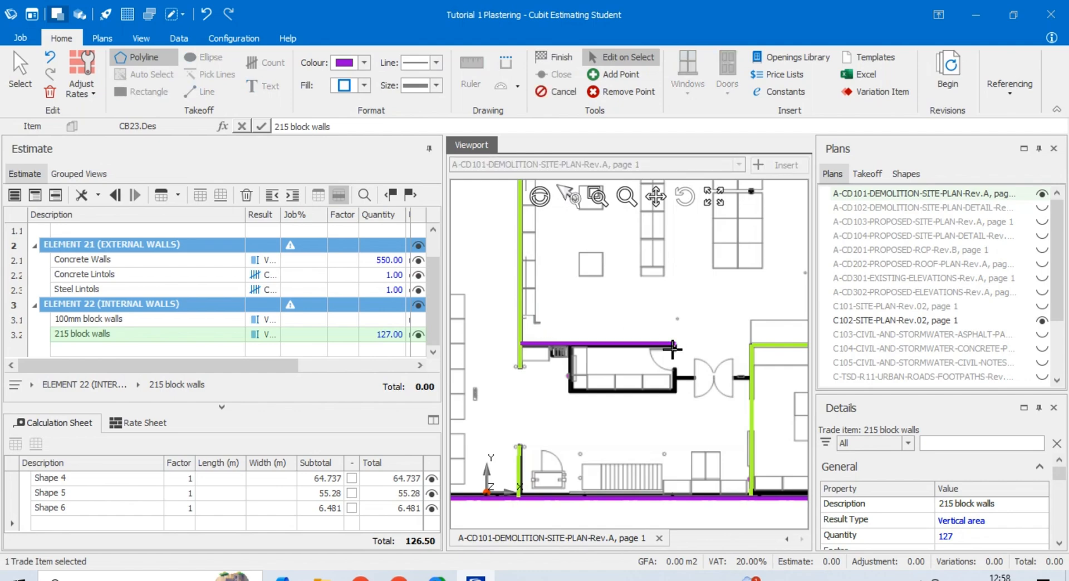
pyautogui.click(675, 393)
pyautogui.click(568, 393)
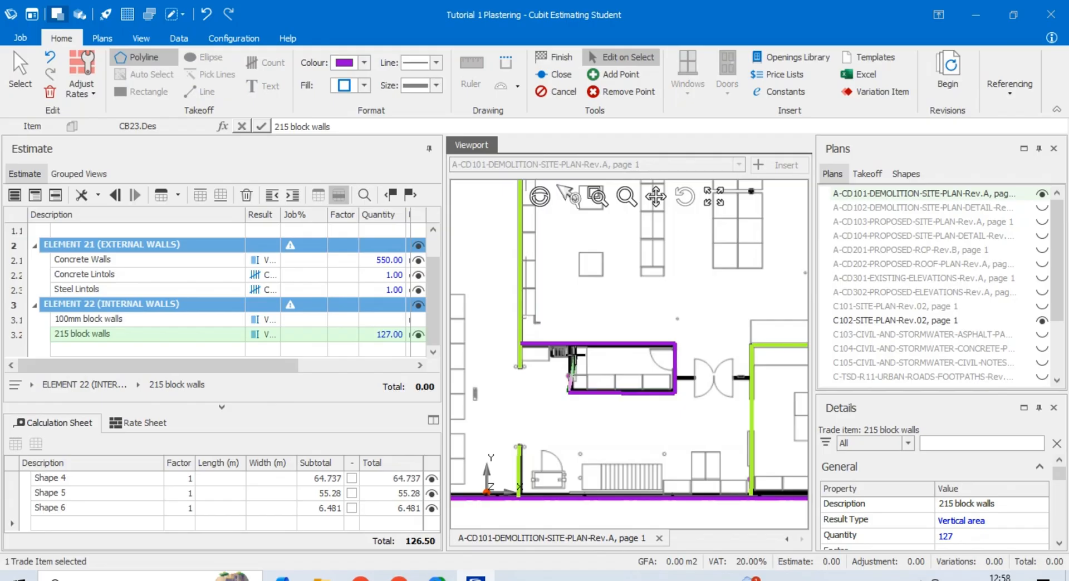
pyautogui.click(570, 344)
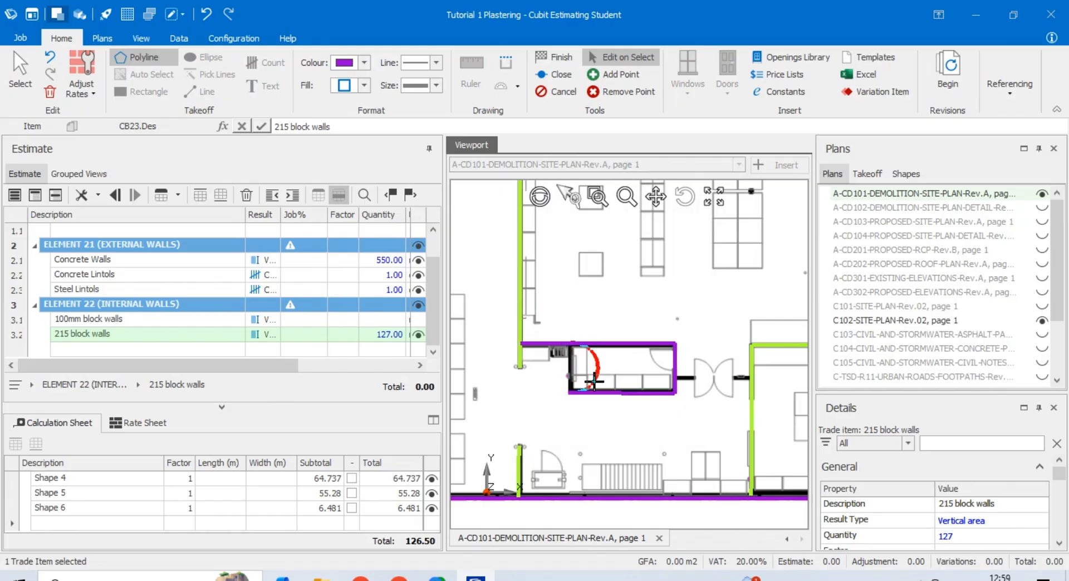
pyautogui.scroll(4, 569, 364)
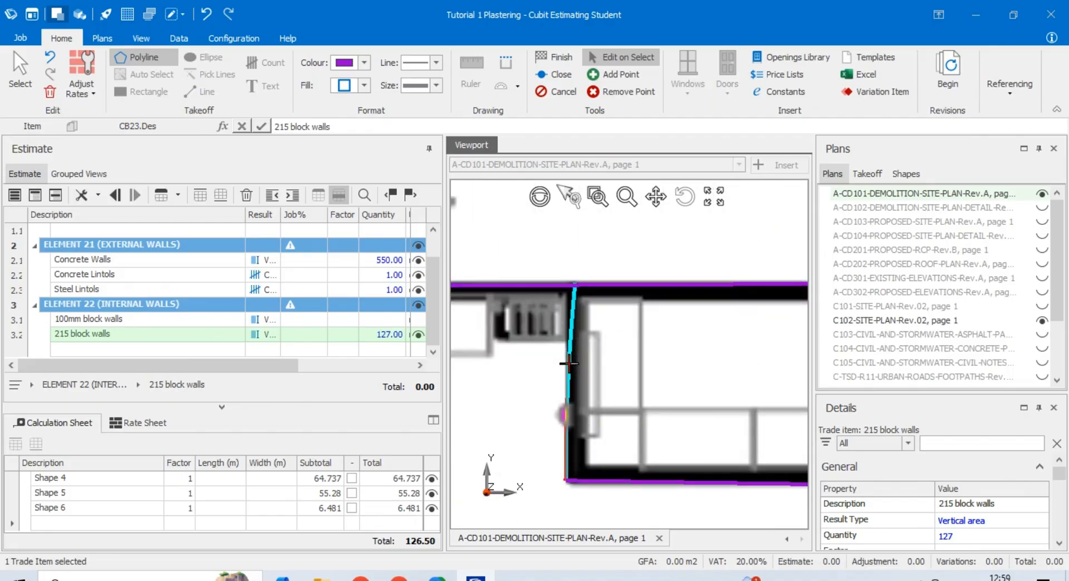
pyautogui.doubleClick(569, 364)
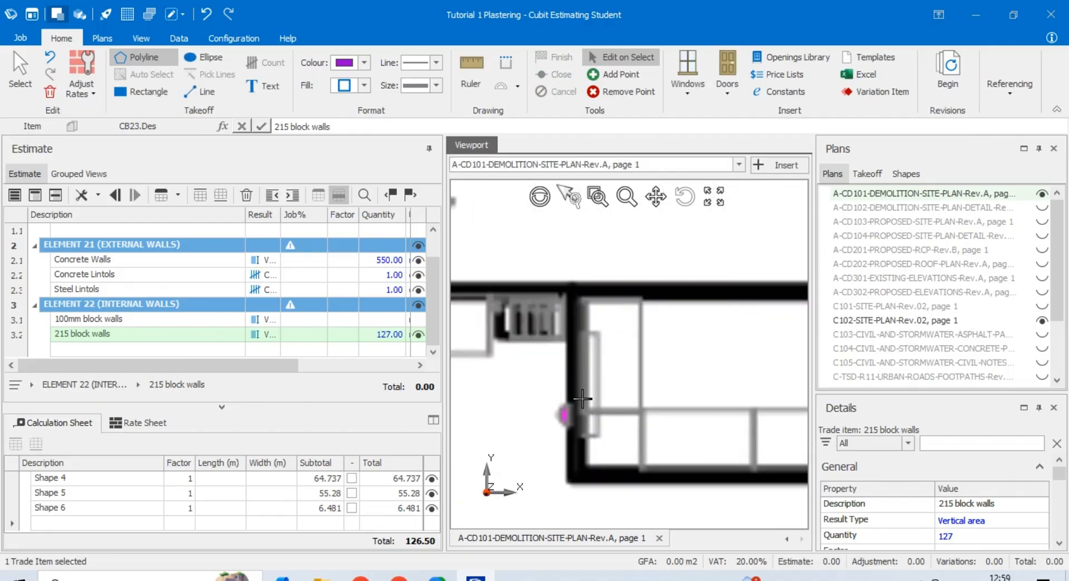
# Trace the 215 block wall from the long vertical partition along the upper side of the small room to its far corner
pyautogui.scroll(-4, 569, 364)
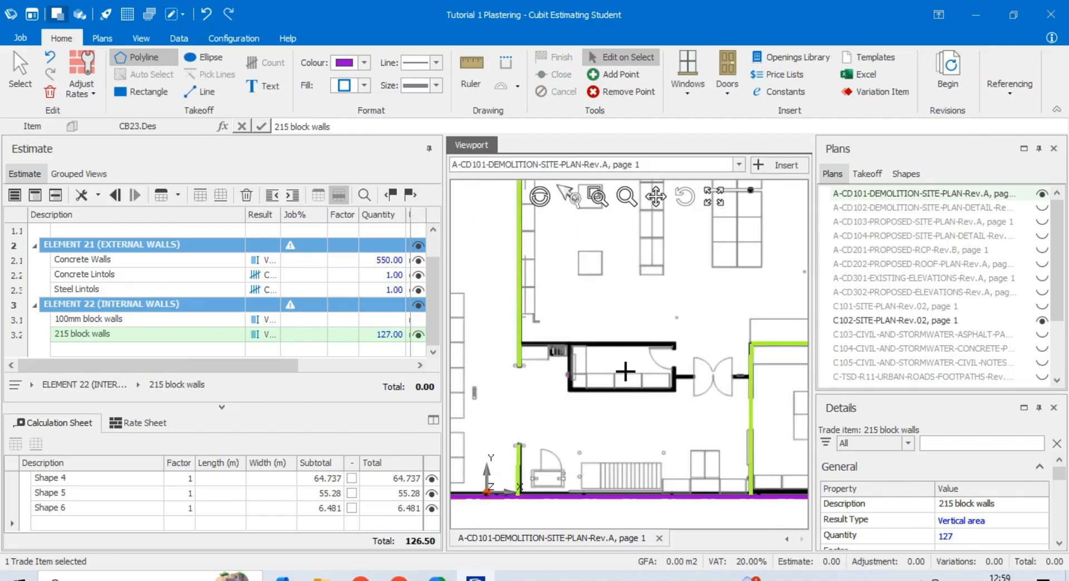
pyautogui.click(522, 344)
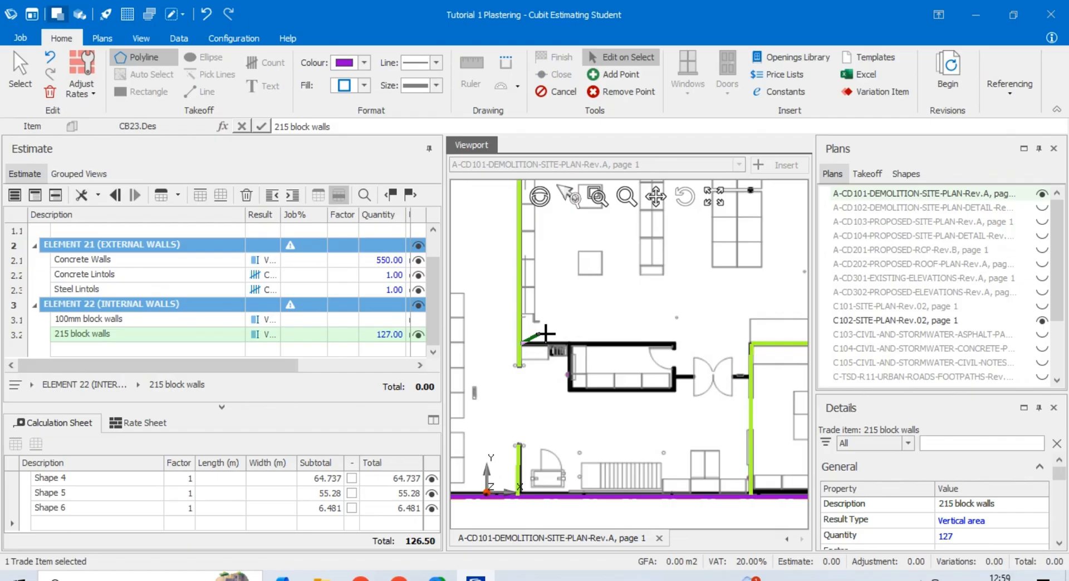
pyautogui.click(675, 343)
pyautogui.doubleClick(674, 343)
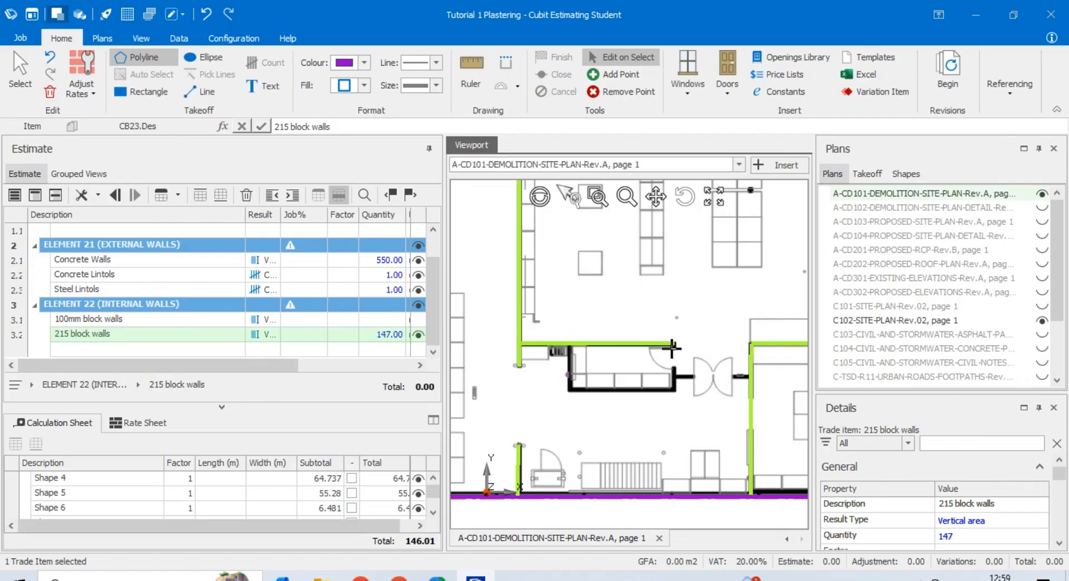
# Trace the right, lower and left walls of the small room as separate 215 block walls polylines
pyautogui.click(674, 390)
pyautogui.doubleClick(673, 390)
pyautogui.click(569, 391)
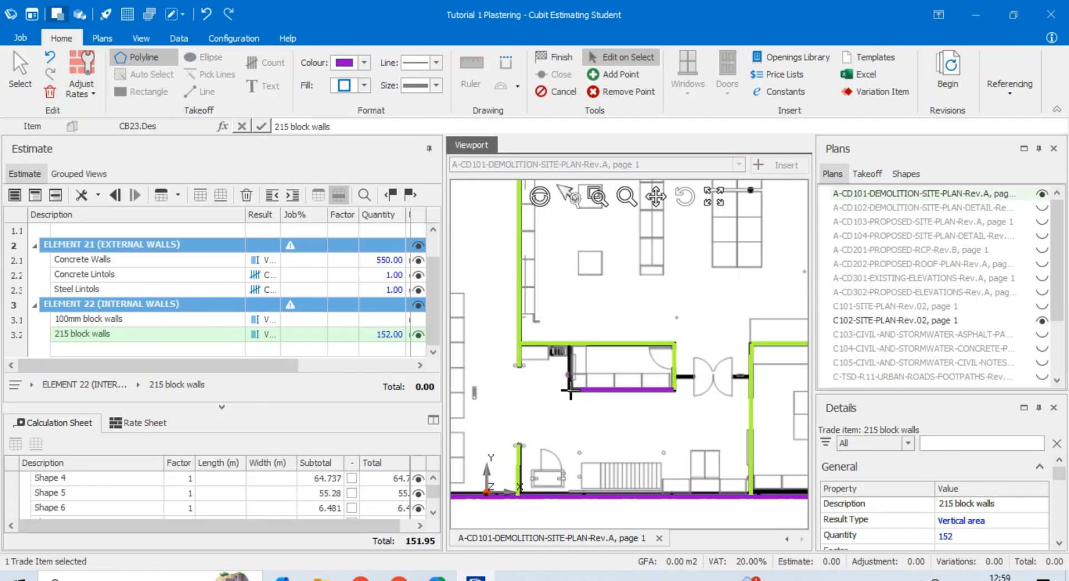
pyautogui.doubleClick(570, 392)
pyautogui.click(570, 392)
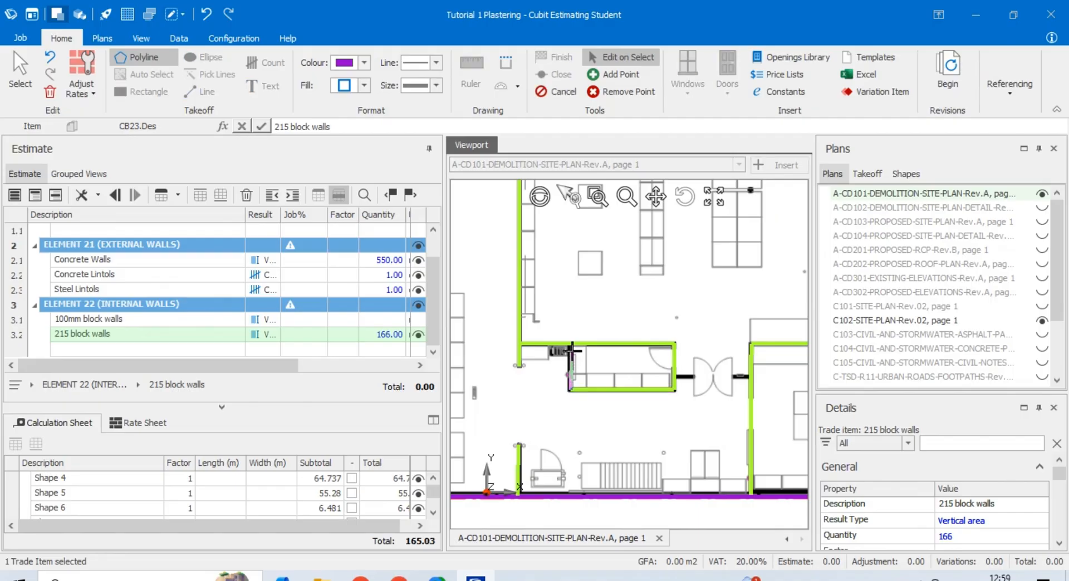
pyautogui.doubleClick(572, 341)
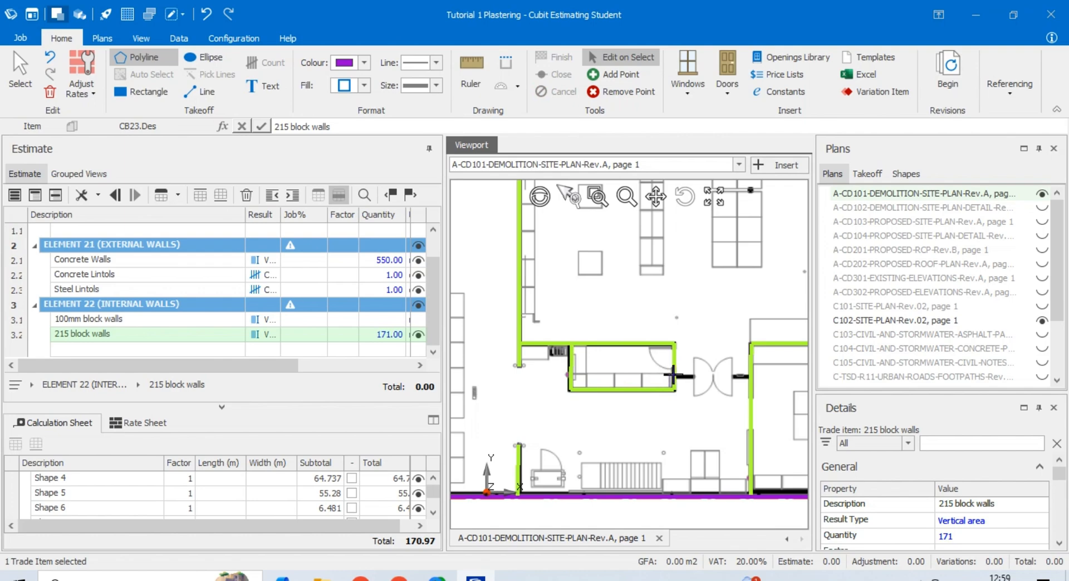
pyautogui.scroll(-4, 650, 407)
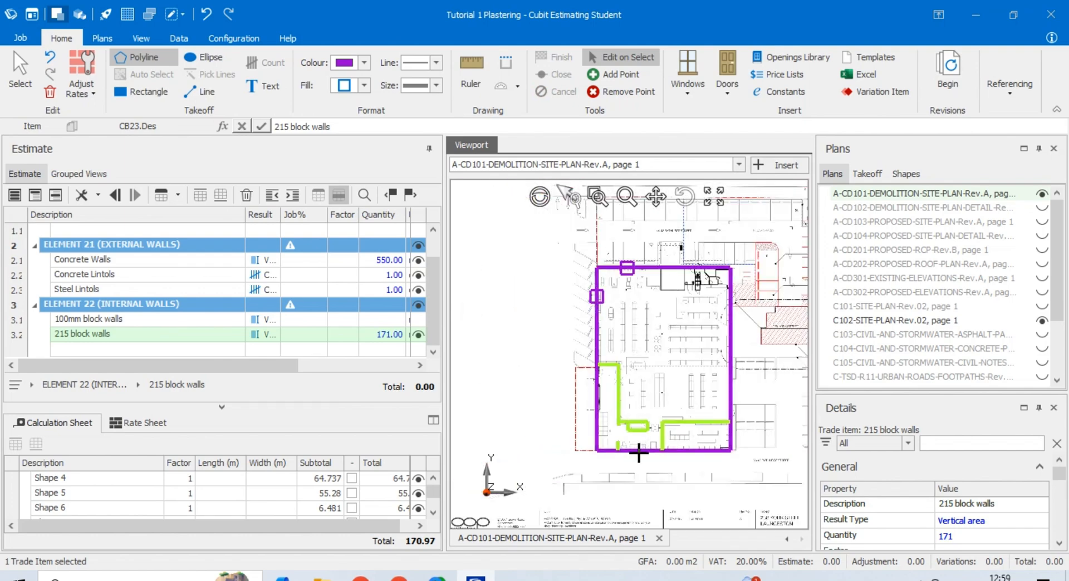
pyautogui.scroll(5, 650, 282)
pyautogui.scroll(-3, 566, 315)
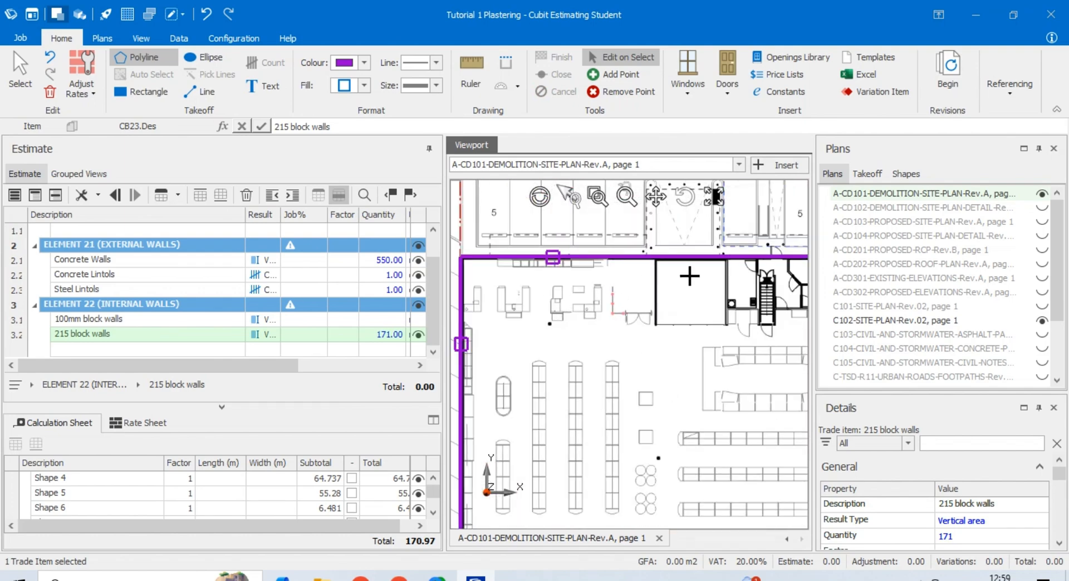
# Trace the 215 block wall across the double-door opening, from the small room's right wall to the neighbouring vertical partition
pyautogui.scroll(3, 684, 295)
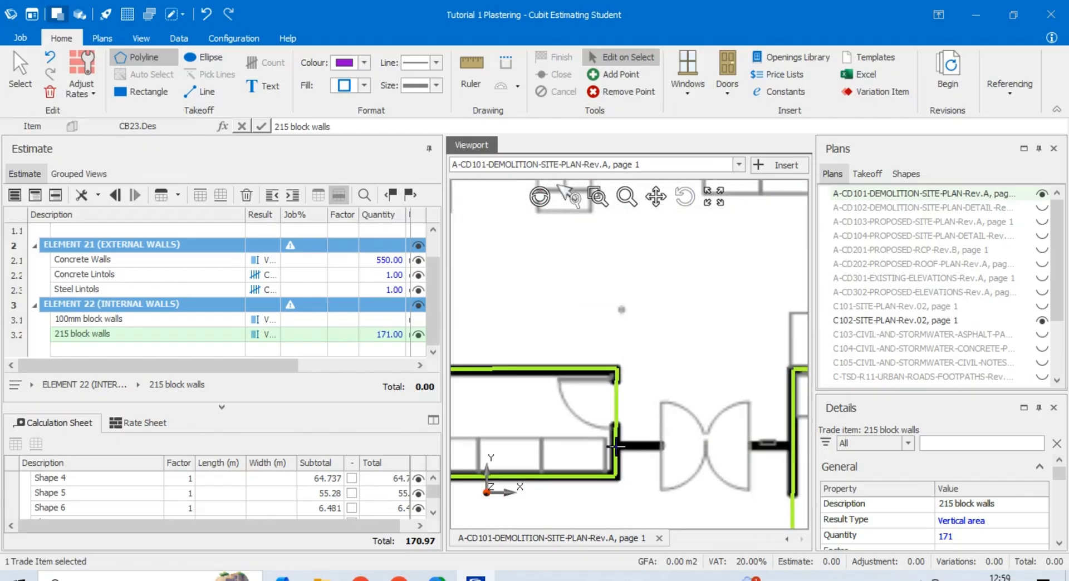
pyautogui.click(616, 446)
pyautogui.scroll(-2, 615, 446)
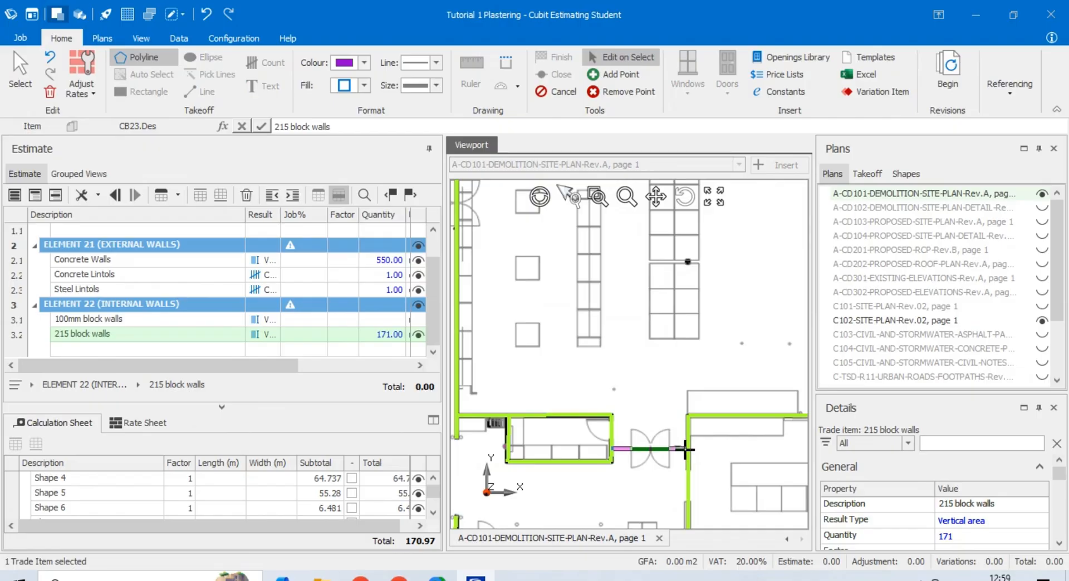
pyautogui.click(688, 448)
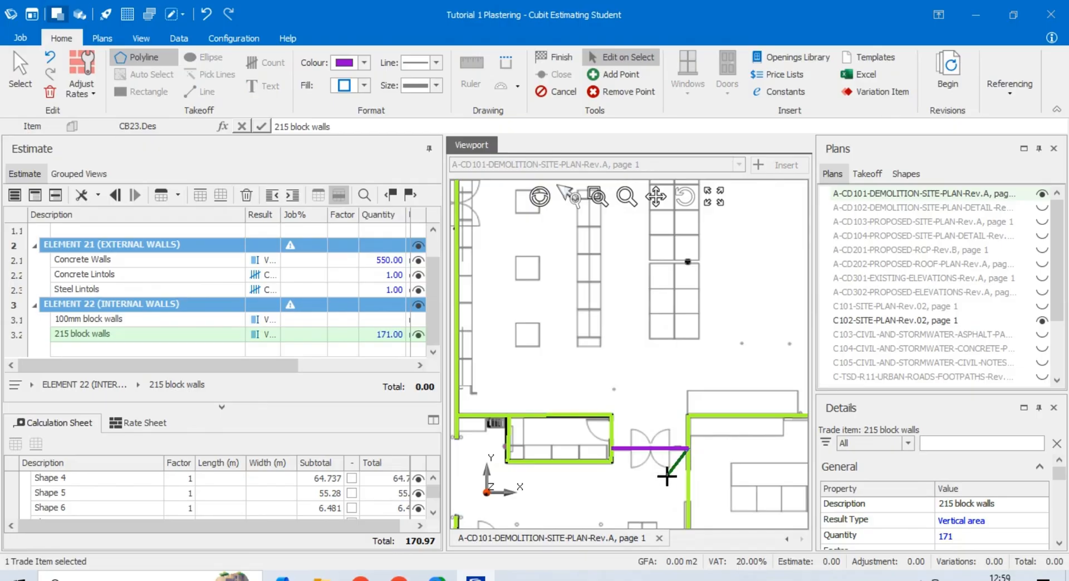
pyautogui.press('Return')
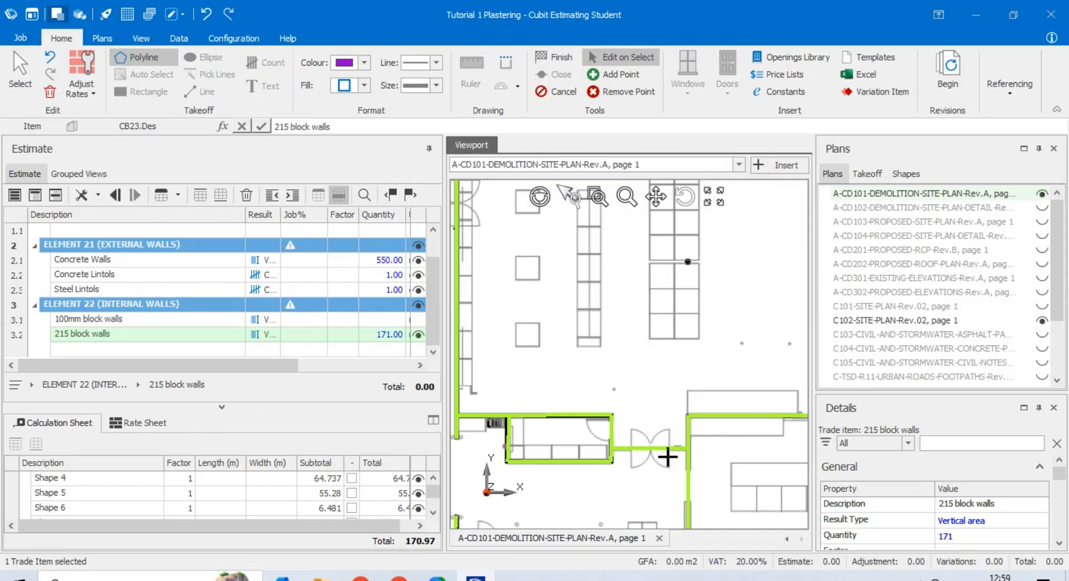
pyautogui.scroll(-6, 660, 461)
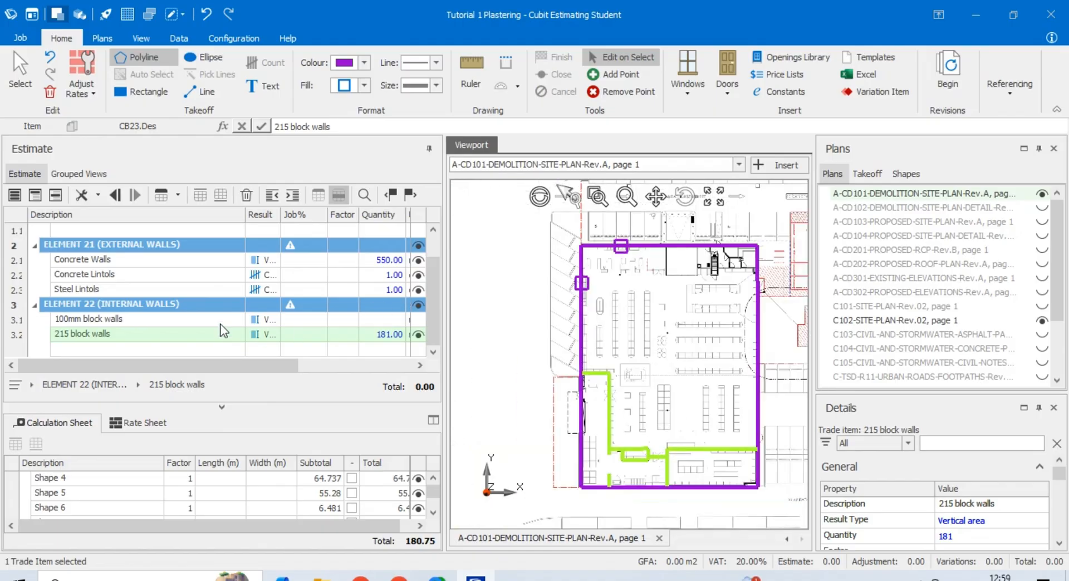
# Set the wall height of Shape 4 and Shape 5 in the 215 block walls calculation sheet to 3500 mm
pyautogui.click(139, 479)
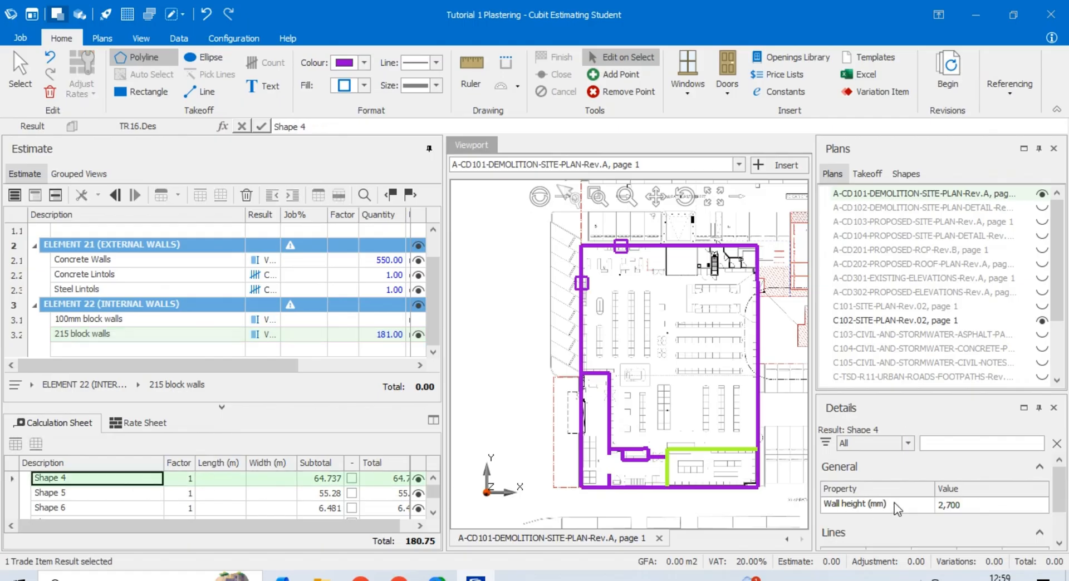
pyautogui.click(984, 505)
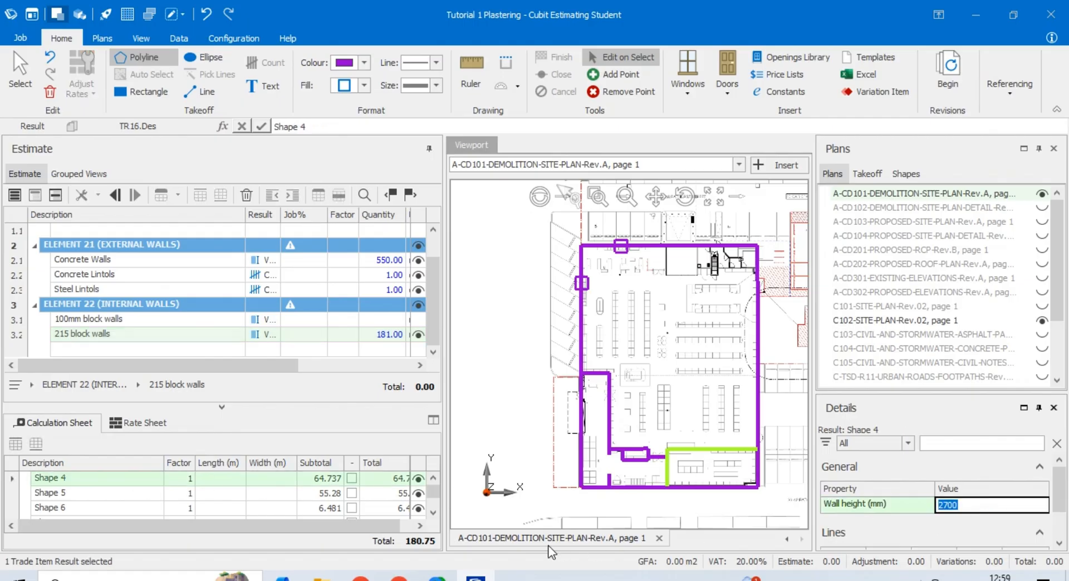
pyautogui.write('3500')
pyautogui.click(139, 493)
pyautogui.click(993, 509)
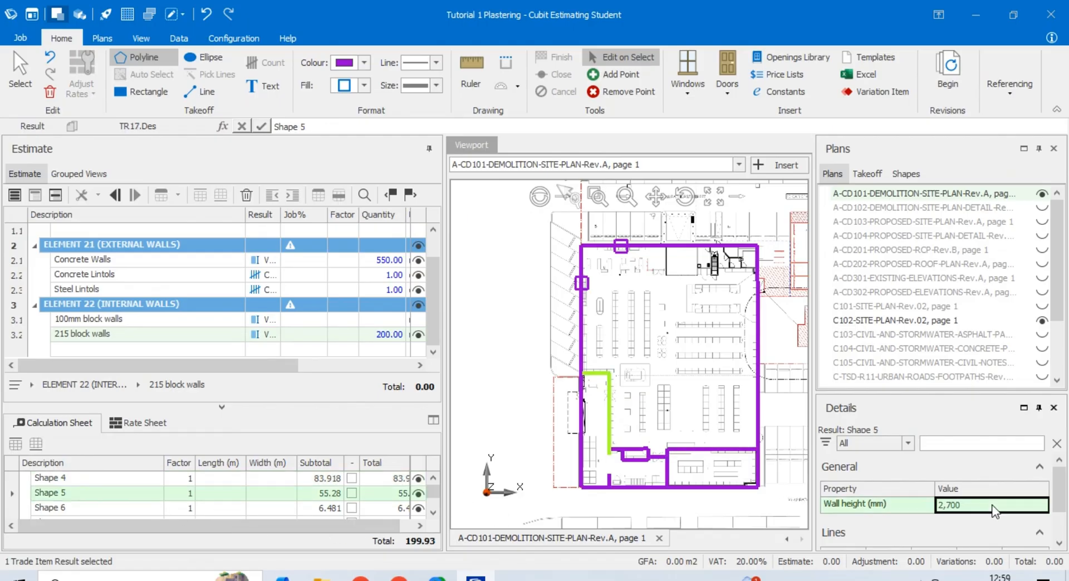
pyautogui.click(993, 505)
pyautogui.write('350')
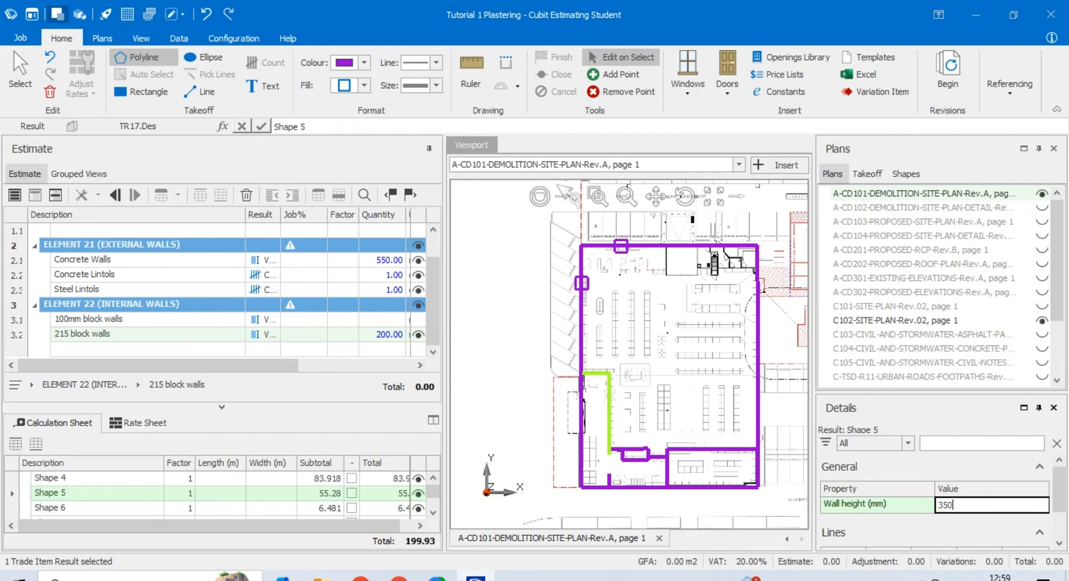
pyautogui.write('0')
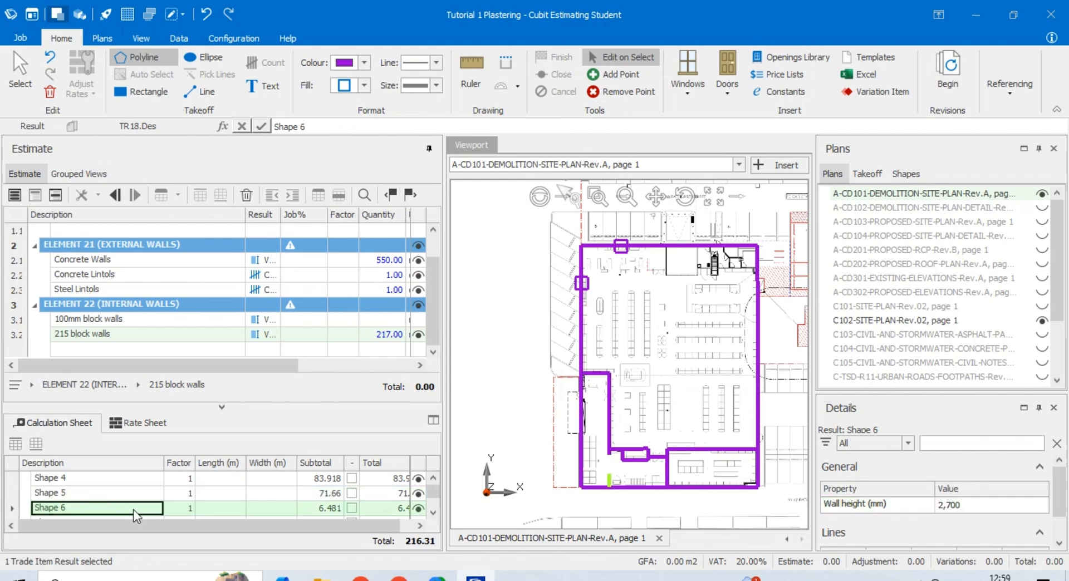
# Set the wall height of Shape 6 and Shape 11 in the 215 block walls item to 3500 mm
pyautogui.click(976, 508)
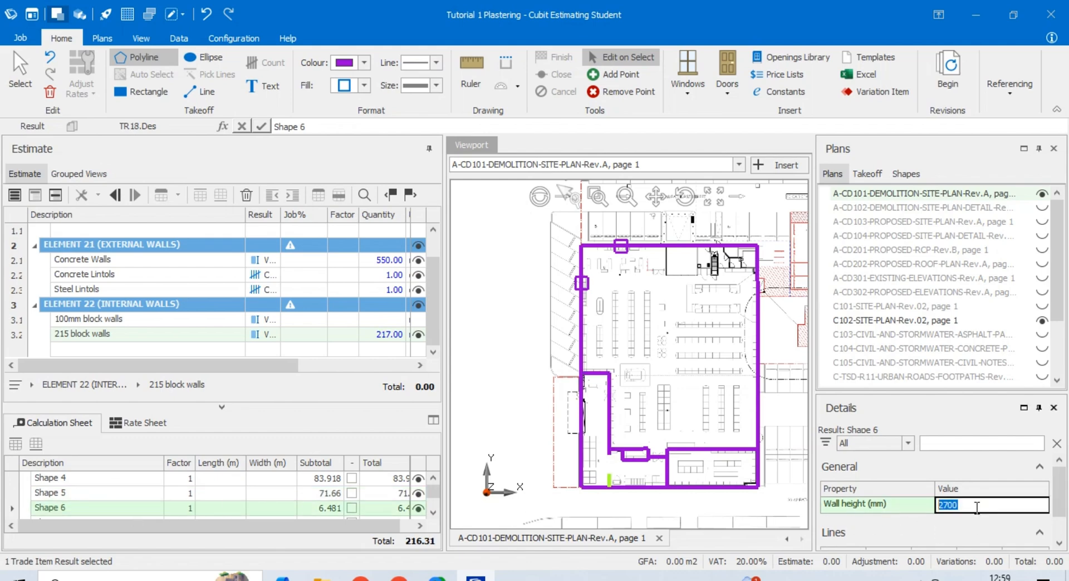
pyautogui.write('35')
pyautogui.click(227, 498)
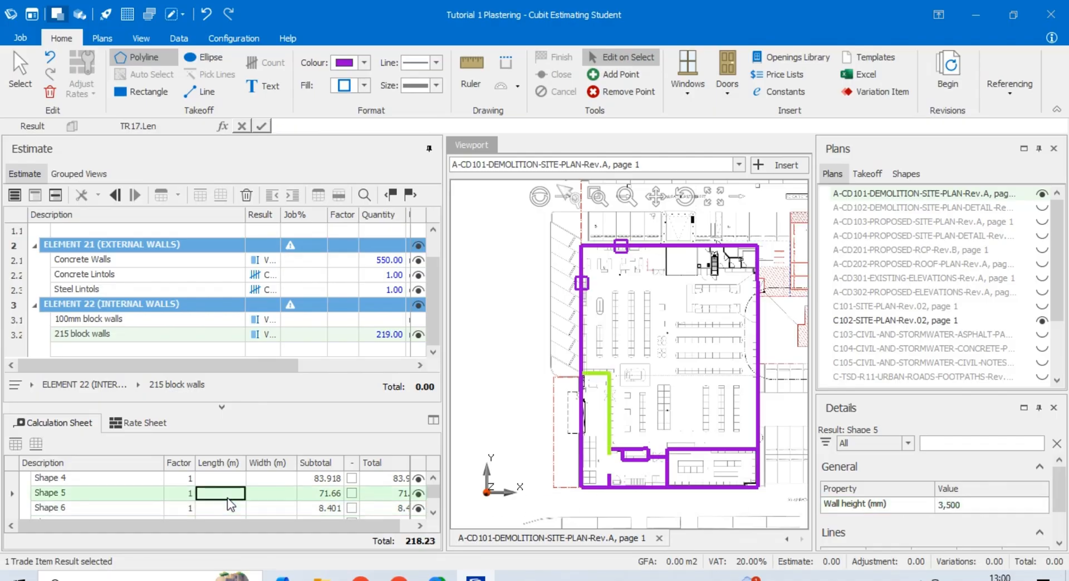
pyautogui.click(114, 493)
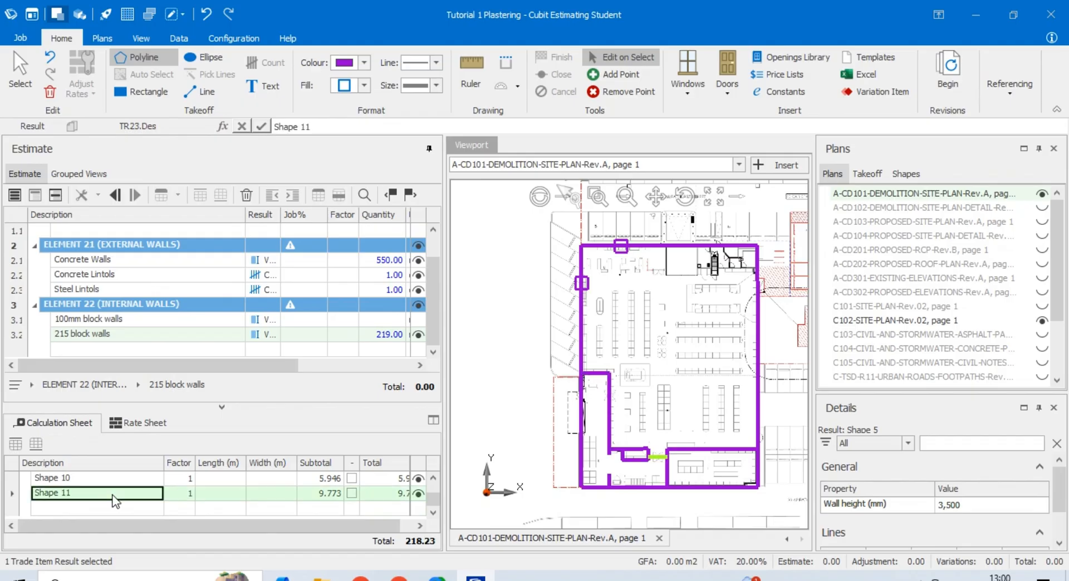
pyautogui.click(975, 507)
pyautogui.write('35')
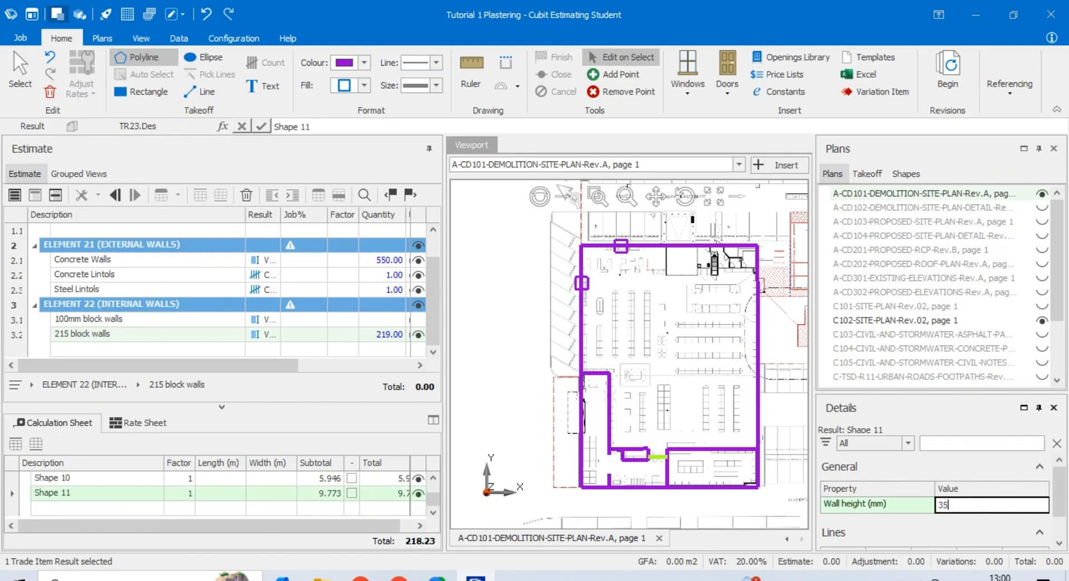
pyautogui.write('00')
# Set the wall height of Shape 9, the lower wall of the small room, to 3500 mm
pyautogui.click(127, 478)
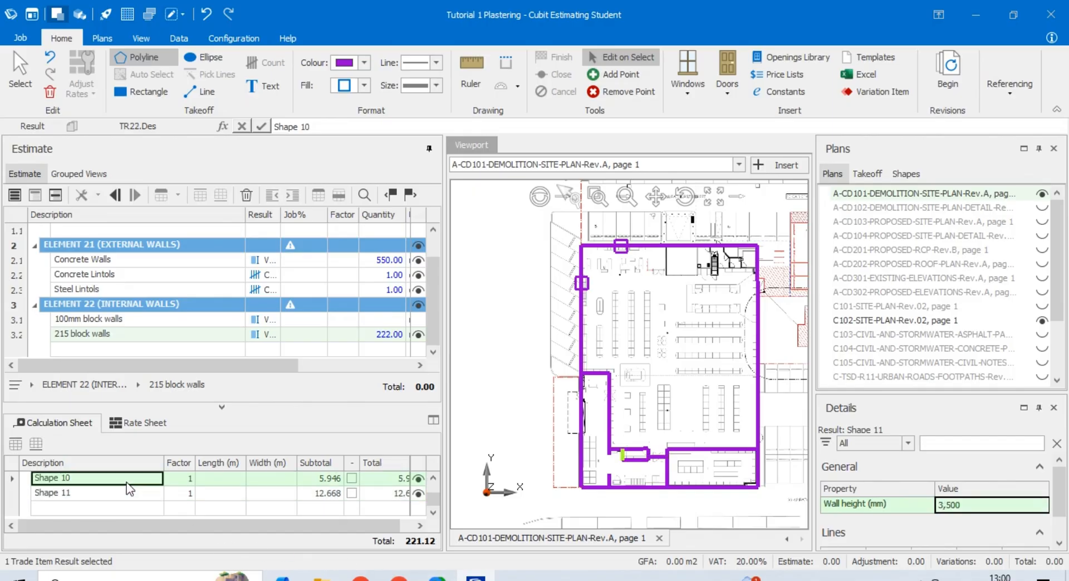
pyautogui.scroll(1, 139, 495)
pyautogui.click(133, 508)
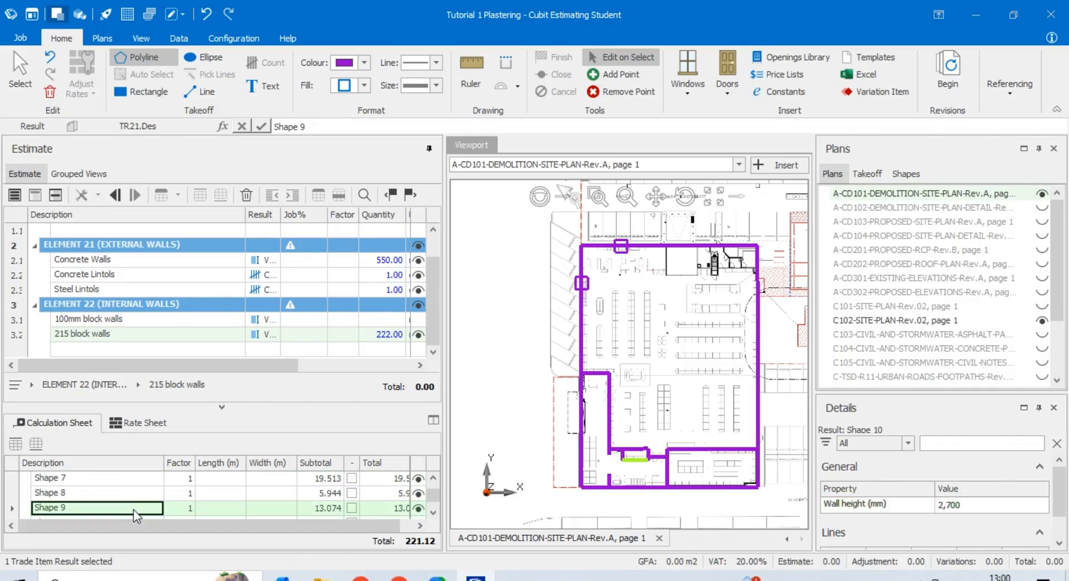
pyautogui.click(995, 508)
pyautogui.click(996, 508)
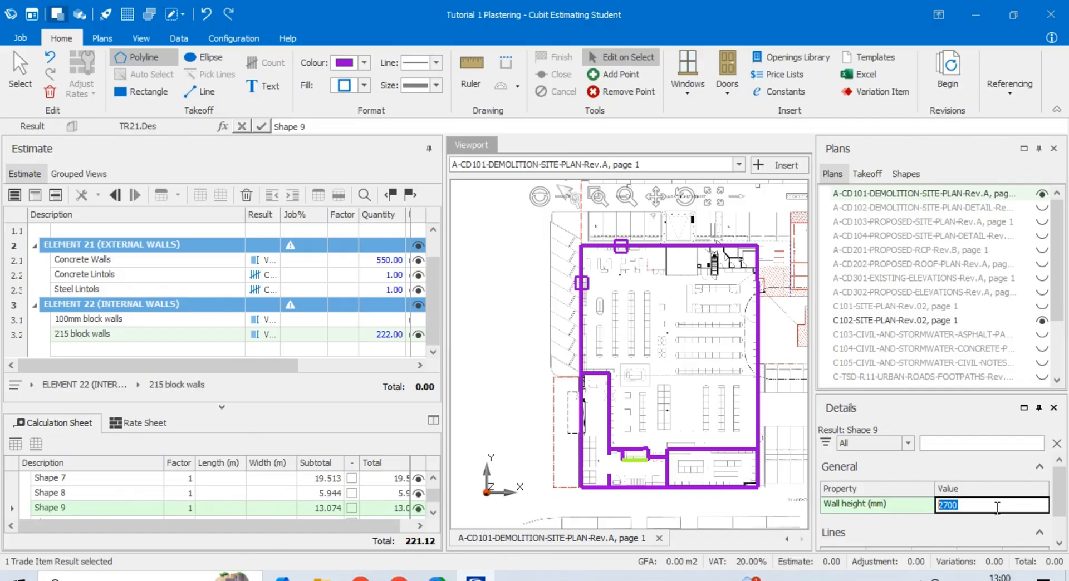
pyautogui.write('3500')
# Set the wall height of Shape 8 and Shape 7 to 3500 mm and review the heights of the earlier shapes
pyautogui.click(136, 497)
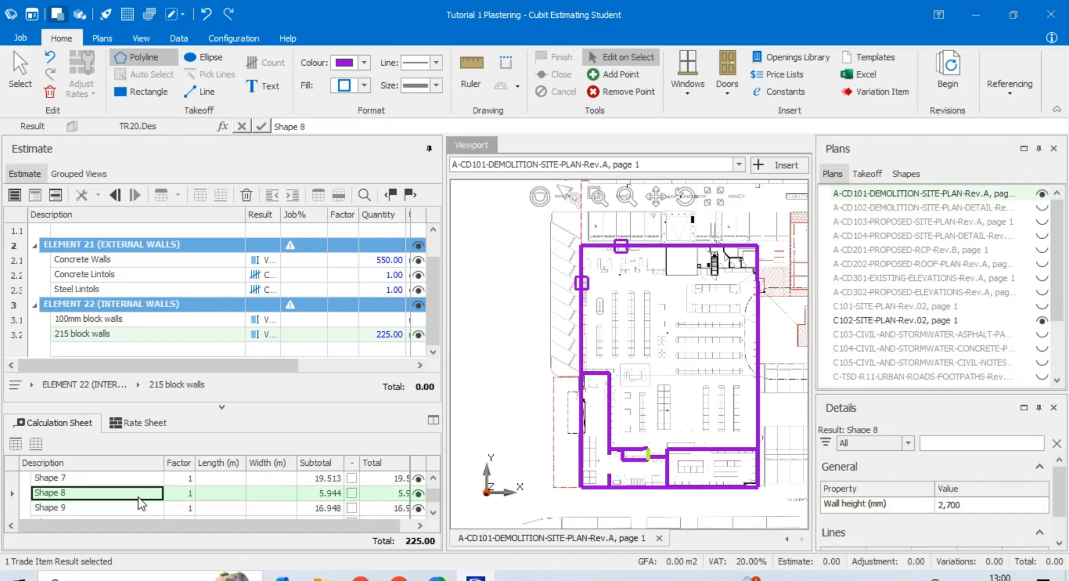
pyautogui.click(994, 508)
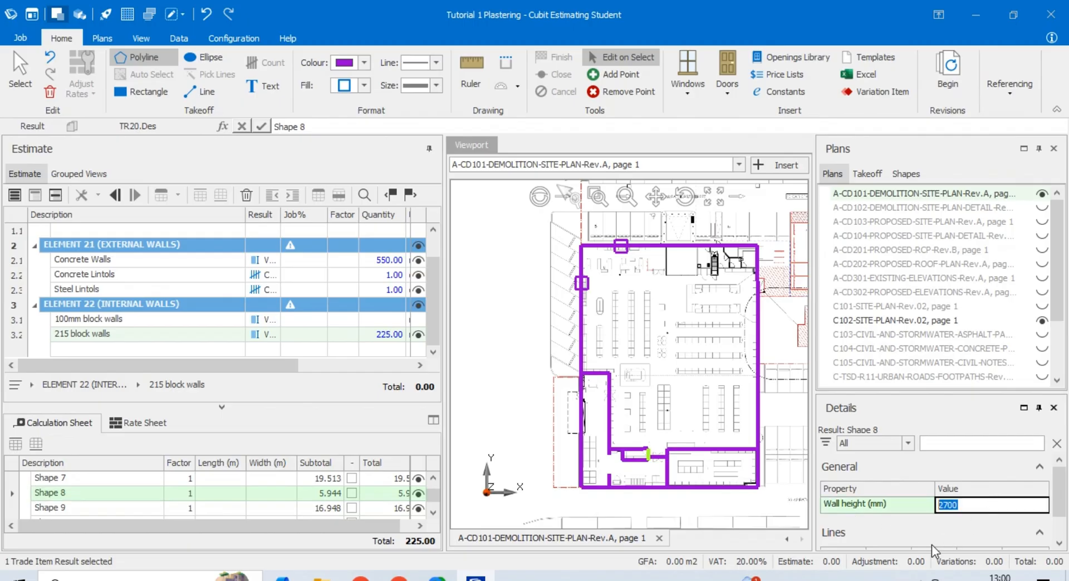
pyautogui.write('3500')
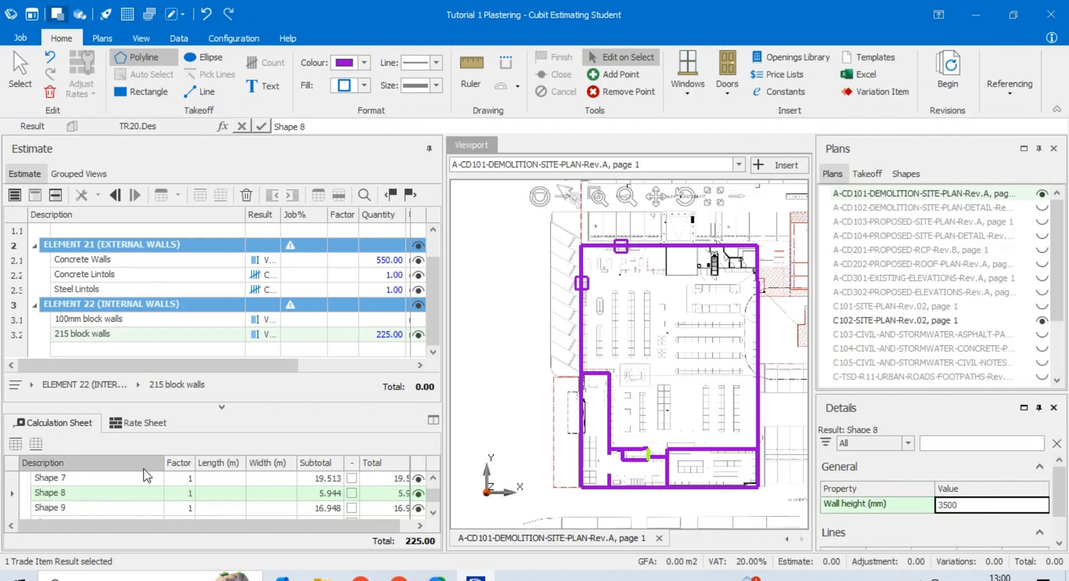
pyautogui.click(145, 478)
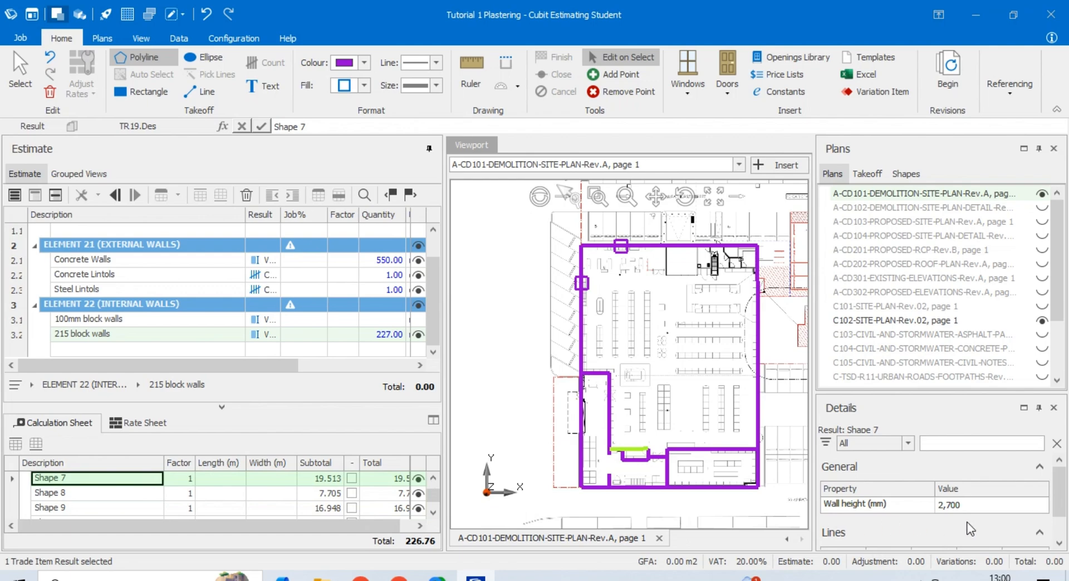
pyautogui.click(989, 506)
pyautogui.write('3500')
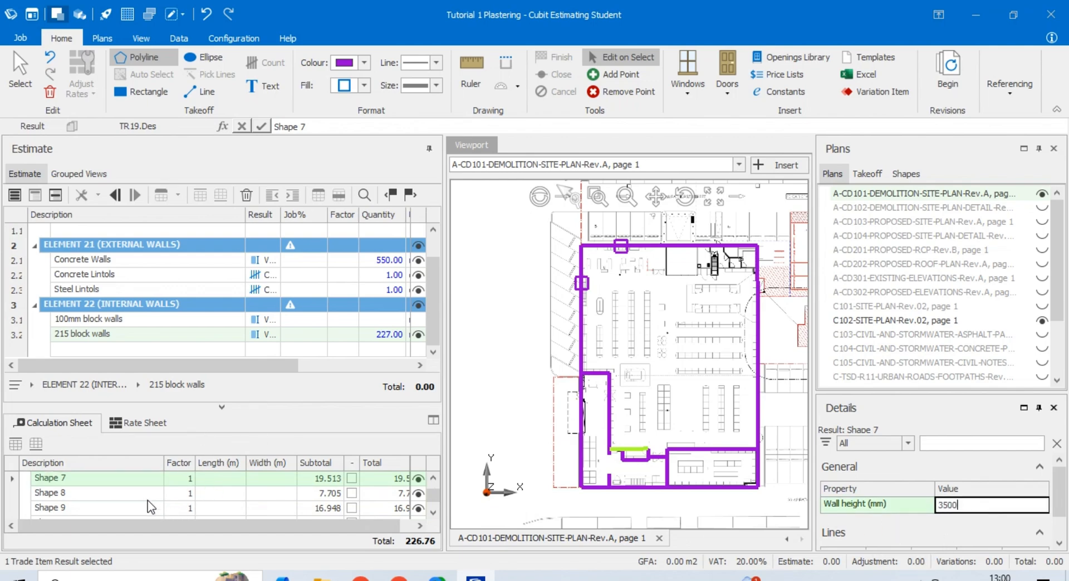
pyautogui.click(147, 497)
pyautogui.click(110, 493)
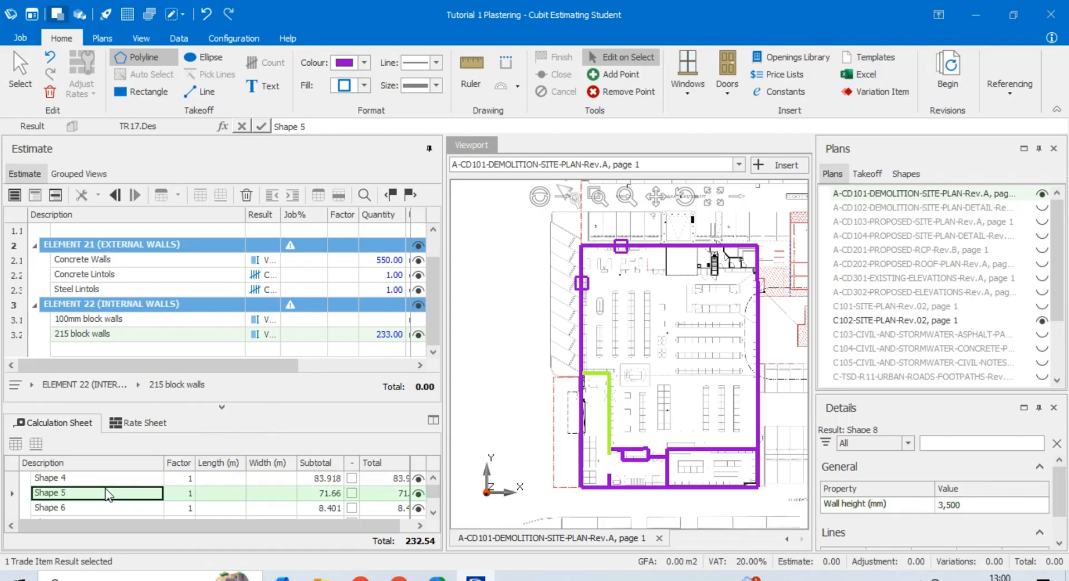
pyautogui.click(107, 478)
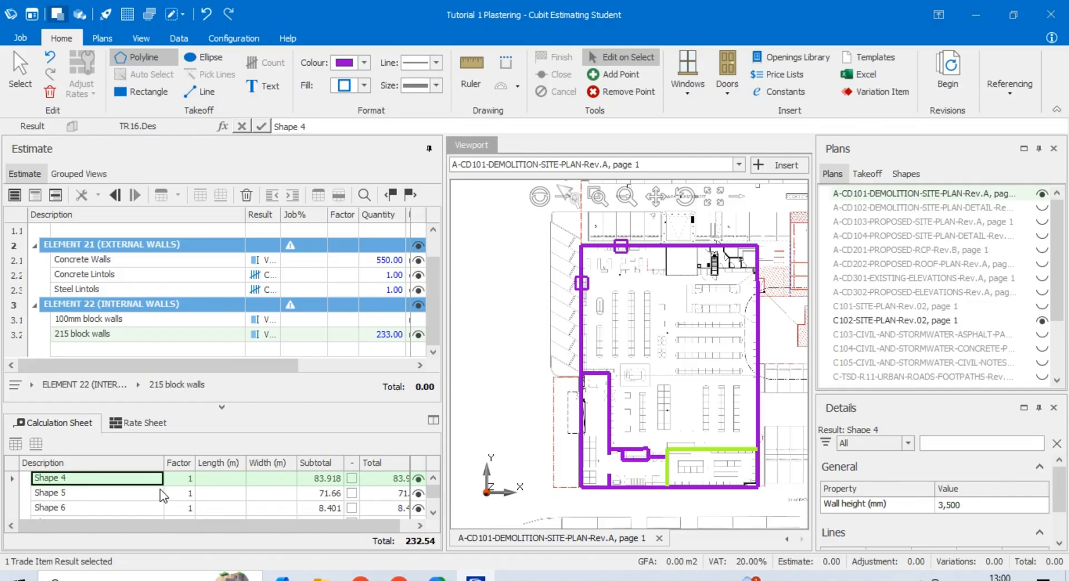
pyautogui.click(148, 319)
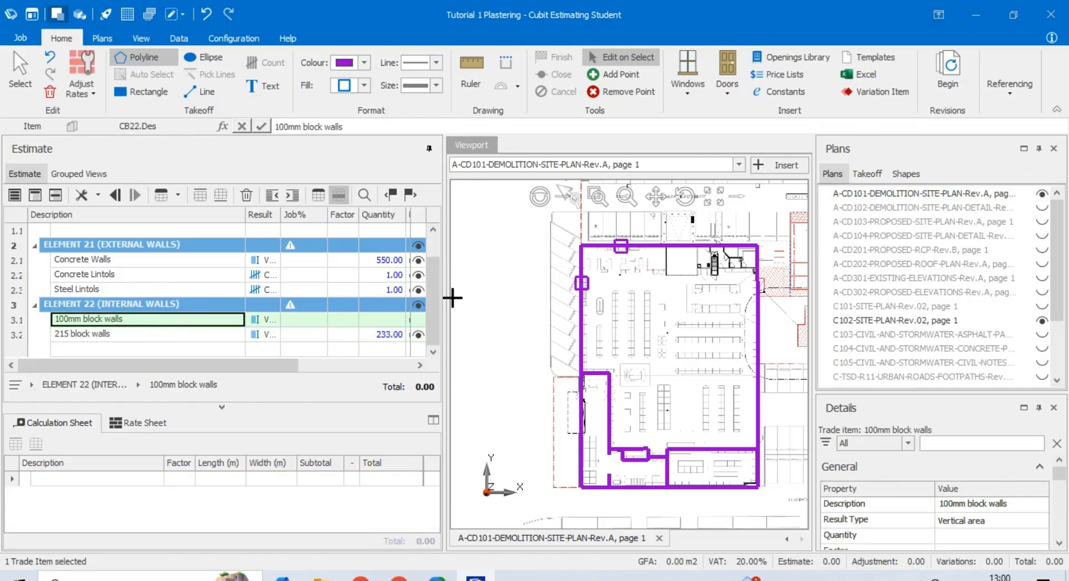
pyautogui.scroll(5, 724, 250)
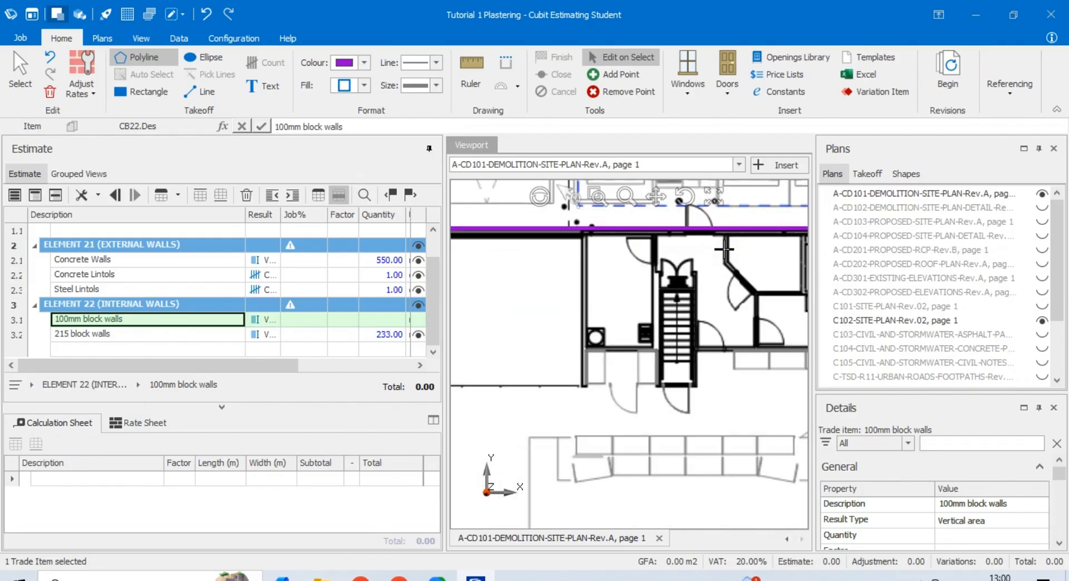
pyautogui.scroll(-3, 727, 251)
pyautogui.scroll(1, 545, 261)
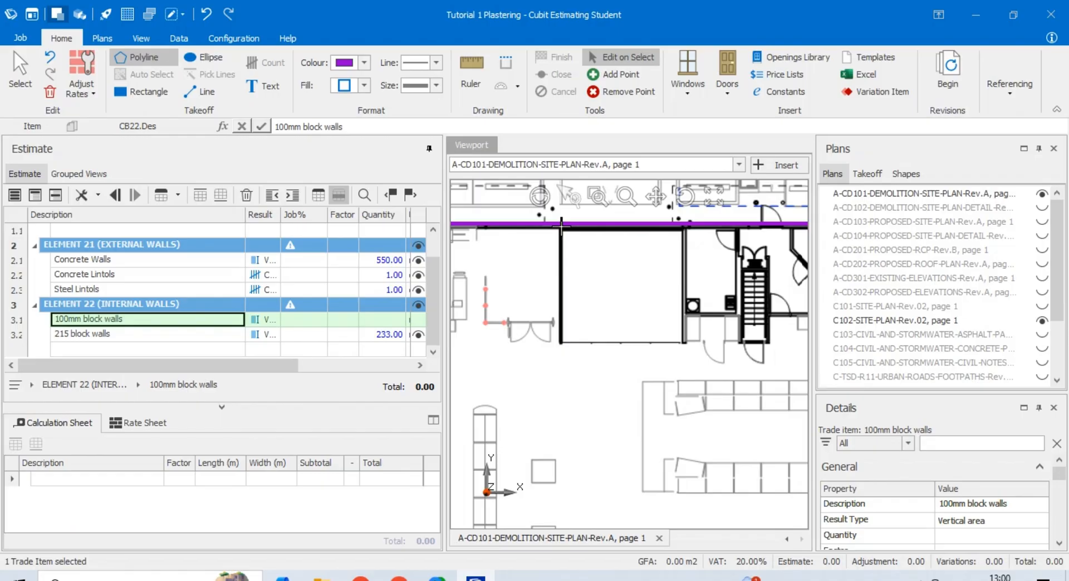
pyautogui.click(561, 226)
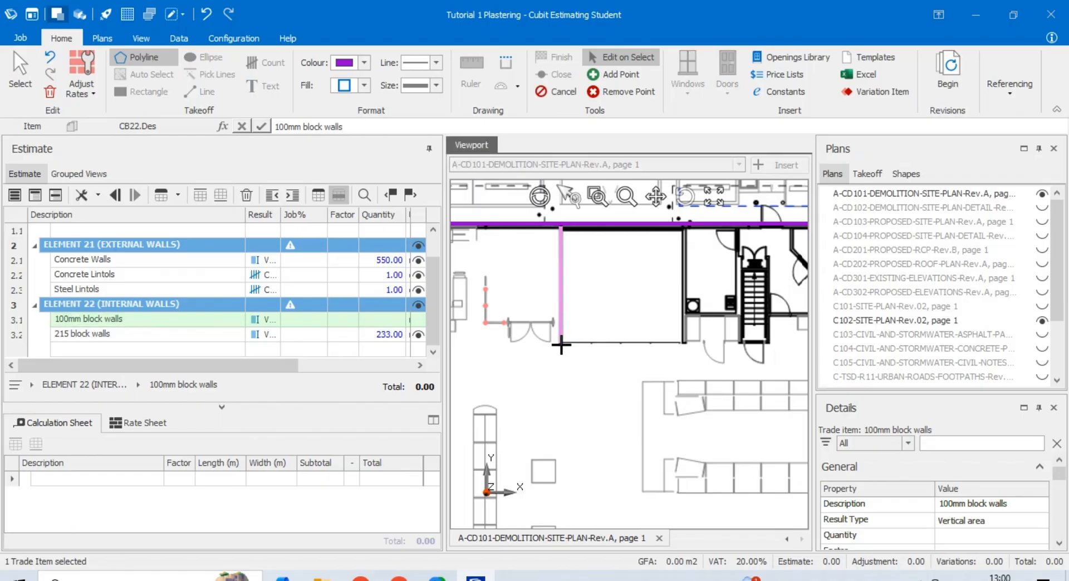
pyautogui.doubleClick(561, 345)
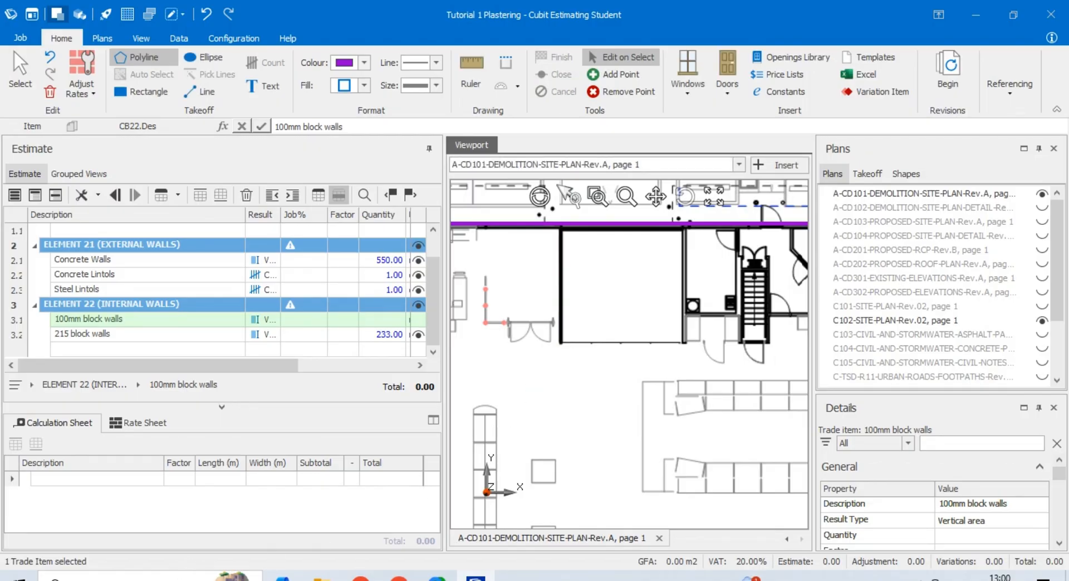
pyautogui.click(103, 576)
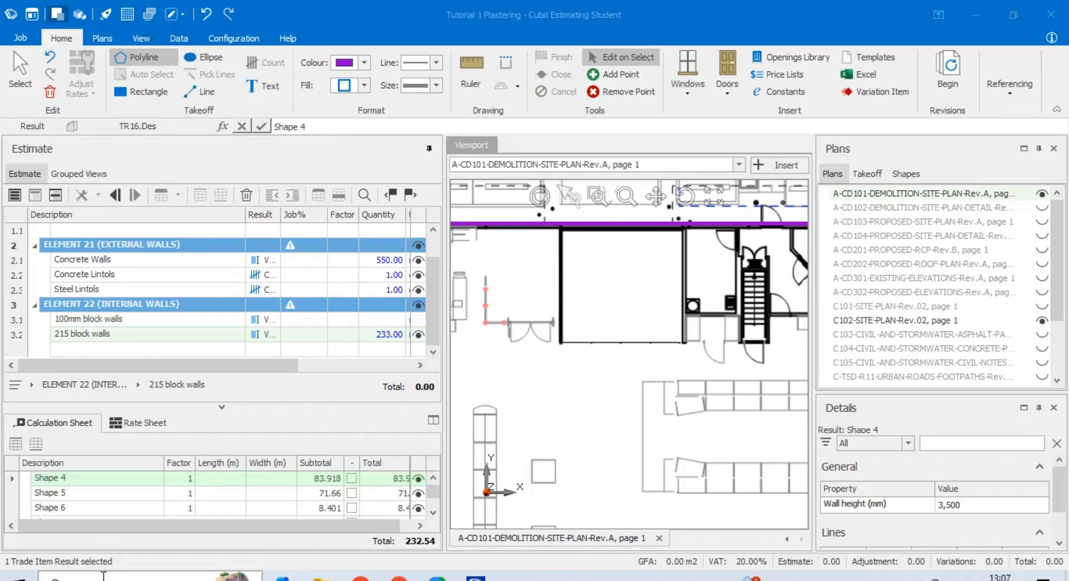
# Select the 100mm block walls item under ELEMENT 22 and set its takeoff colour to light orange
pyautogui.click(172, 321)
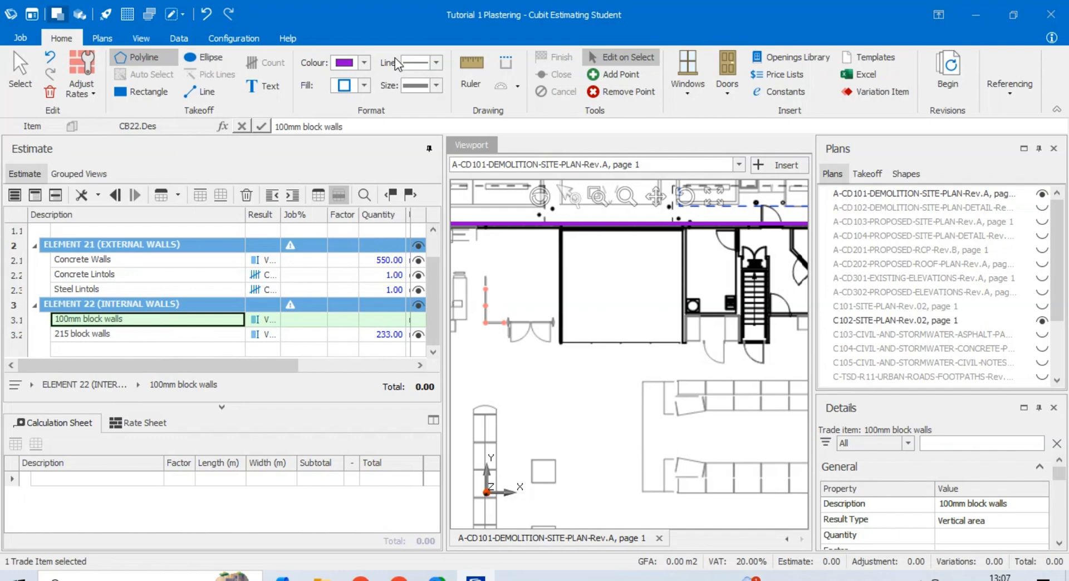
pyautogui.click(365, 63)
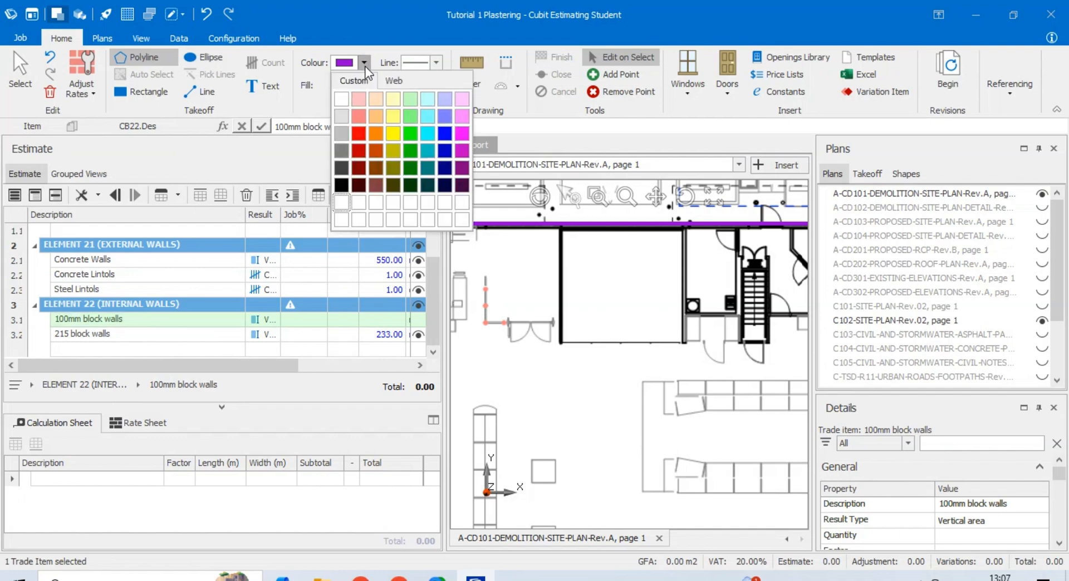
pyautogui.click(372, 116)
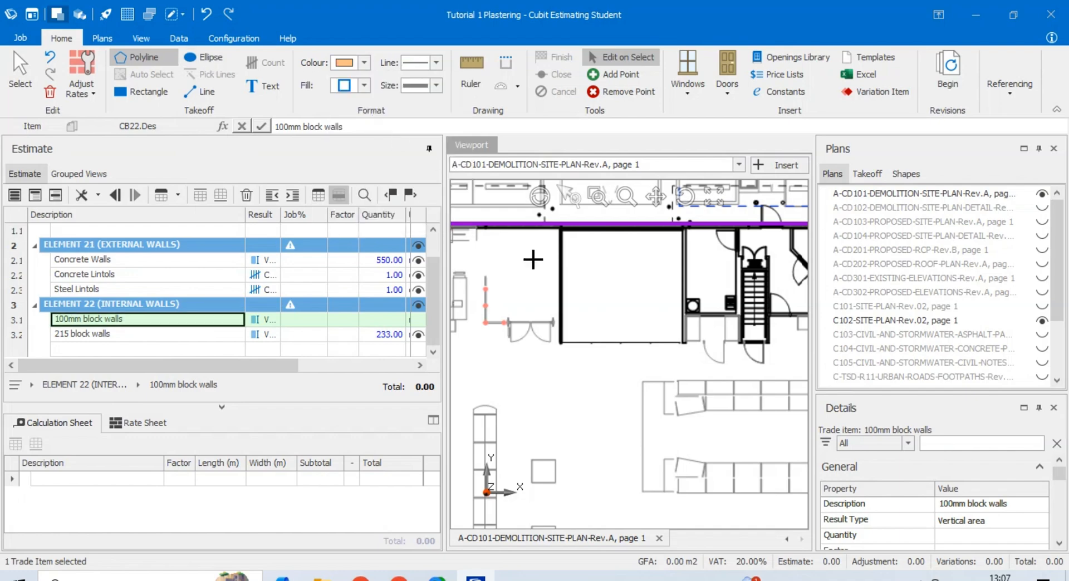
# Trace the two side walls of the large room below the upper external wall as separate 100mm block wall polylines
pyautogui.click(557, 226)
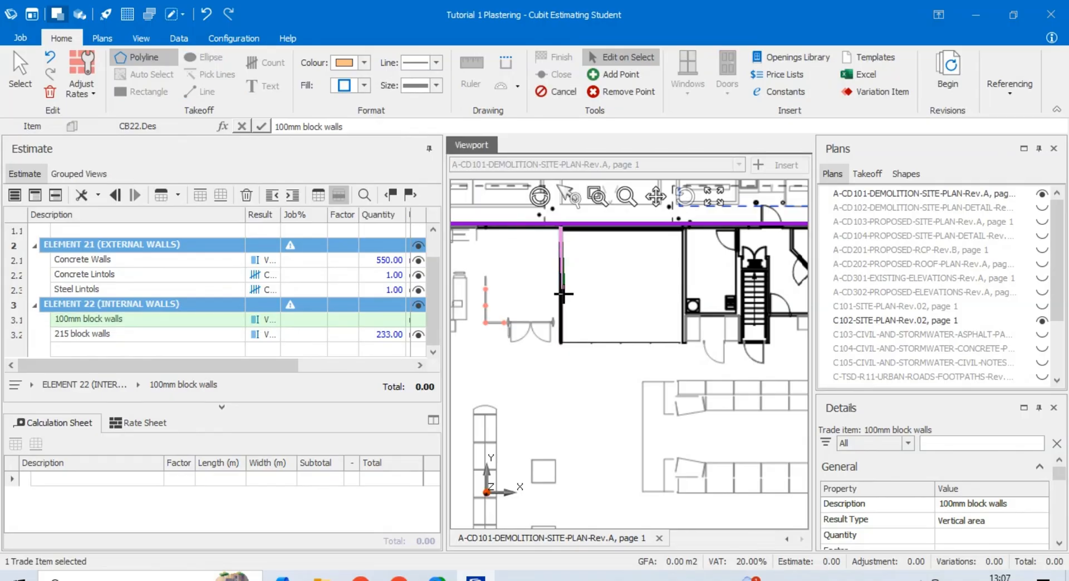
pyautogui.click(559, 344)
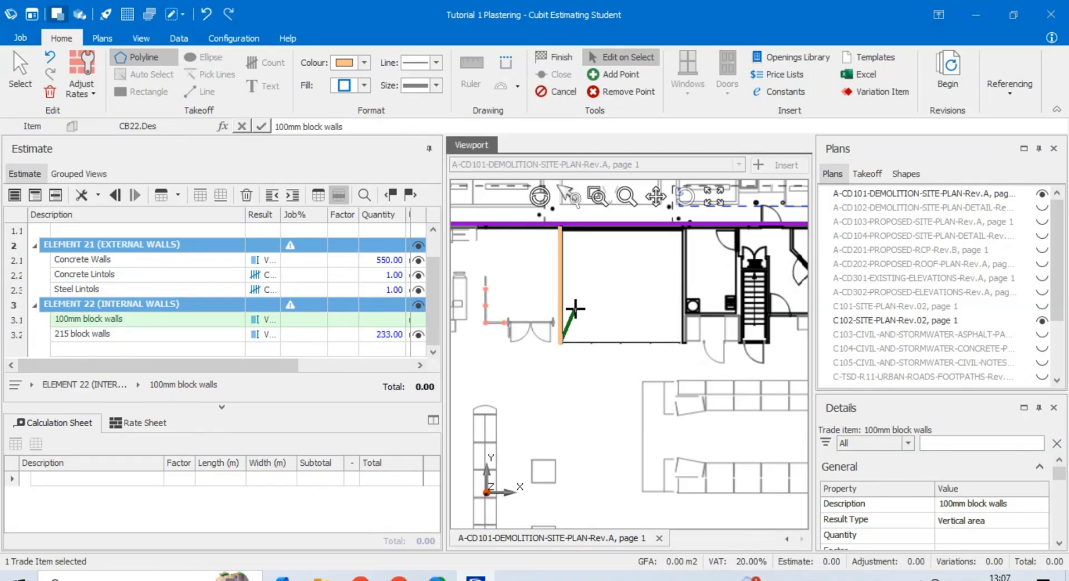
pyautogui.press('Return')
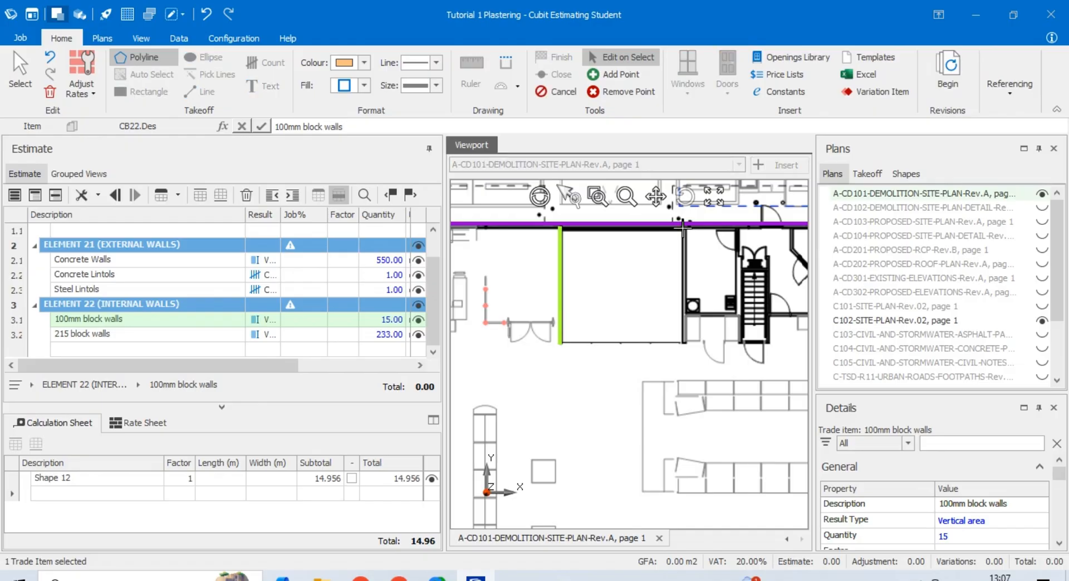
pyautogui.click(682, 225)
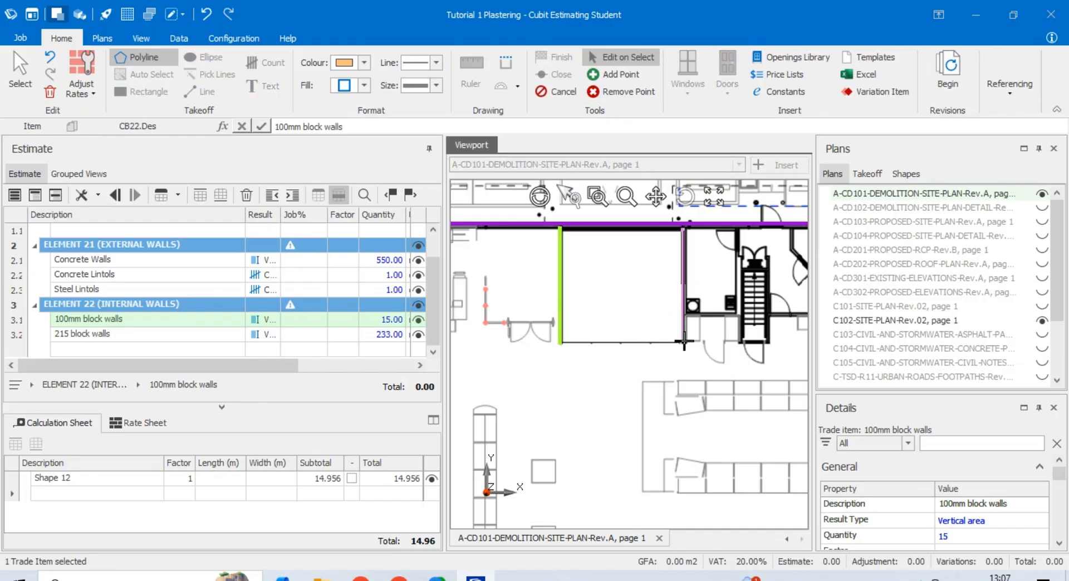
pyautogui.click(684, 341)
pyautogui.press('Return')
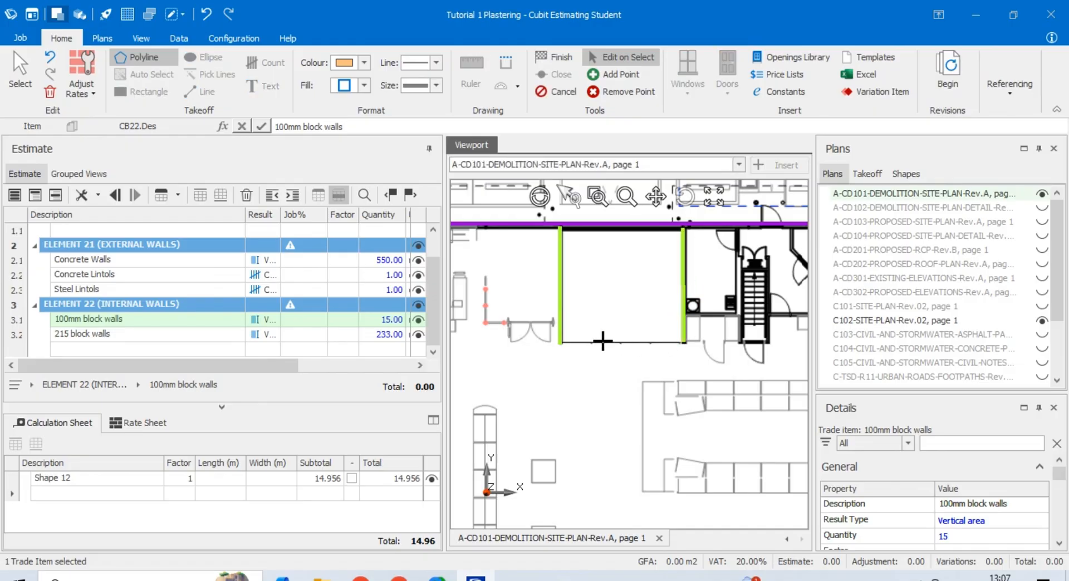
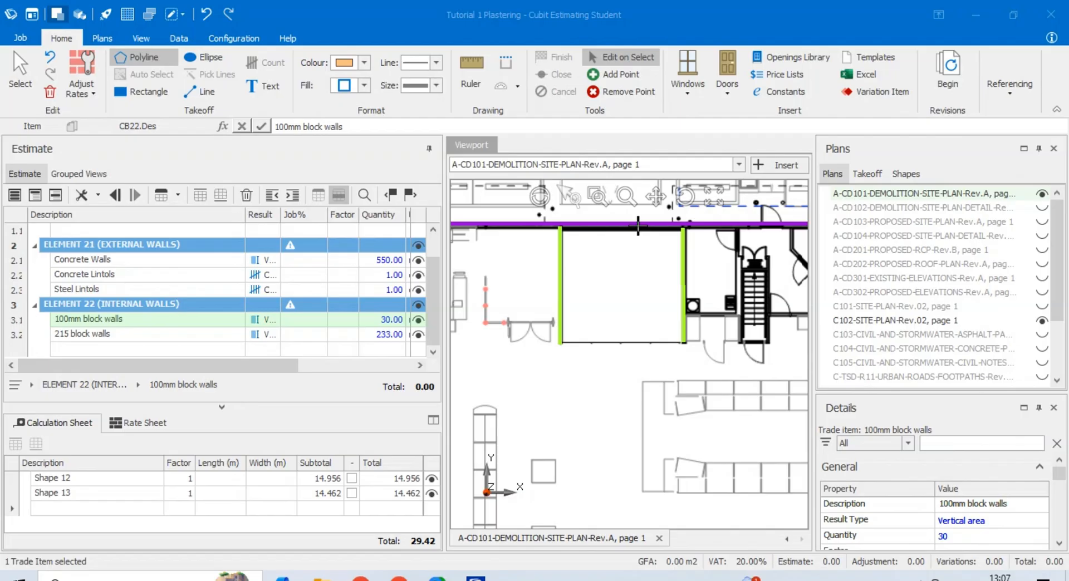
# Trace the 100mm block wall from the large room's side wall, around the lower end of the staircase, to the external wall on the right
pyautogui.scroll(-3, 533, 370)
pyautogui.scroll(3, 681, 342)
pyautogui.scroll(1, 681, 342)
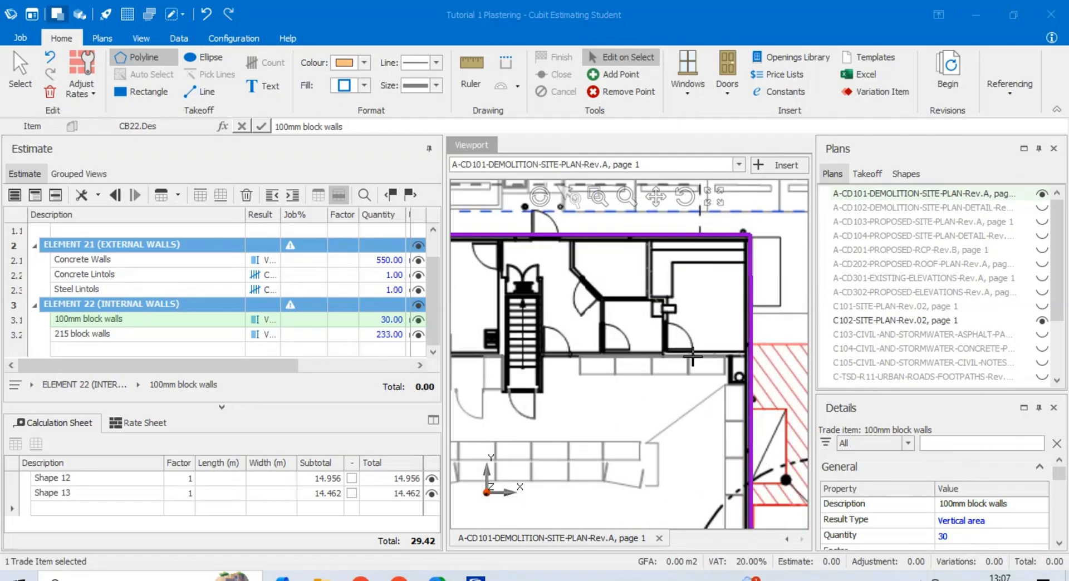
pyautogui.scroll(-2, 693, 357)
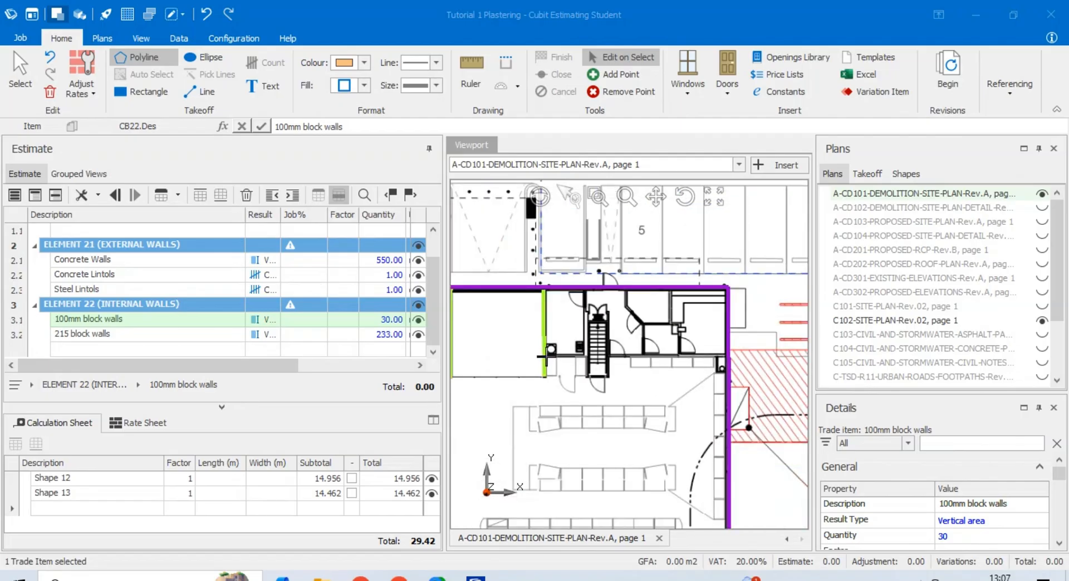
pyautogui.click(541, 358)
pyautogui.scroll(4, 579, 365)
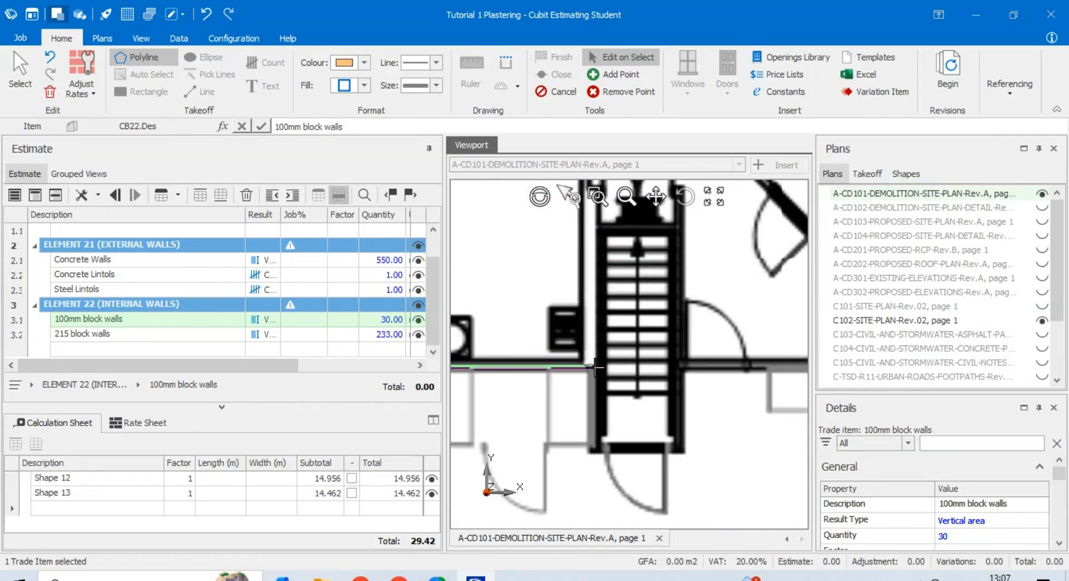
pyautogui.click(594, 368)
pyautogui.click(594, 449)
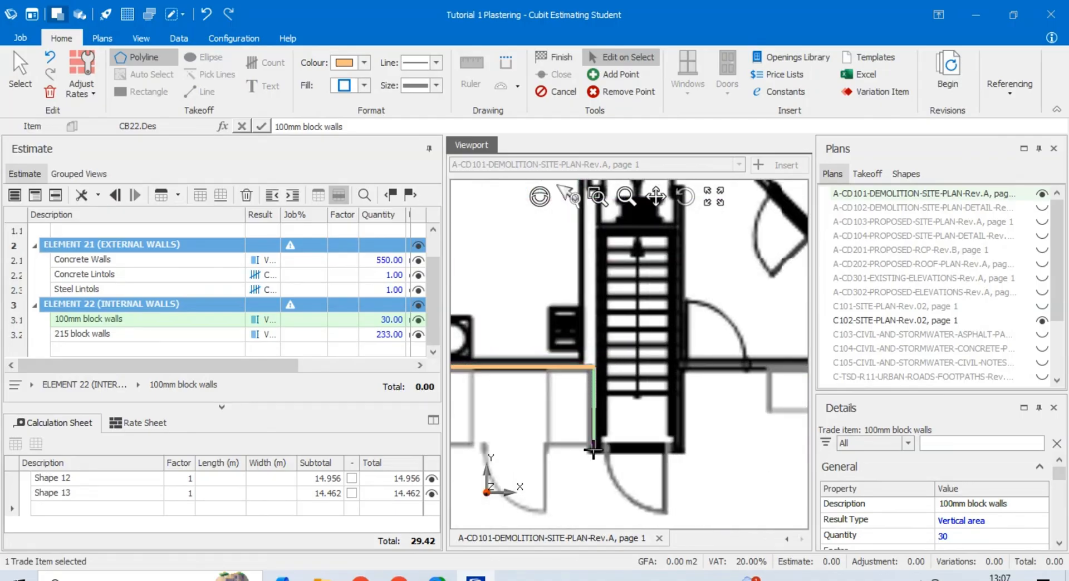
pyautogui.click(682, 449)
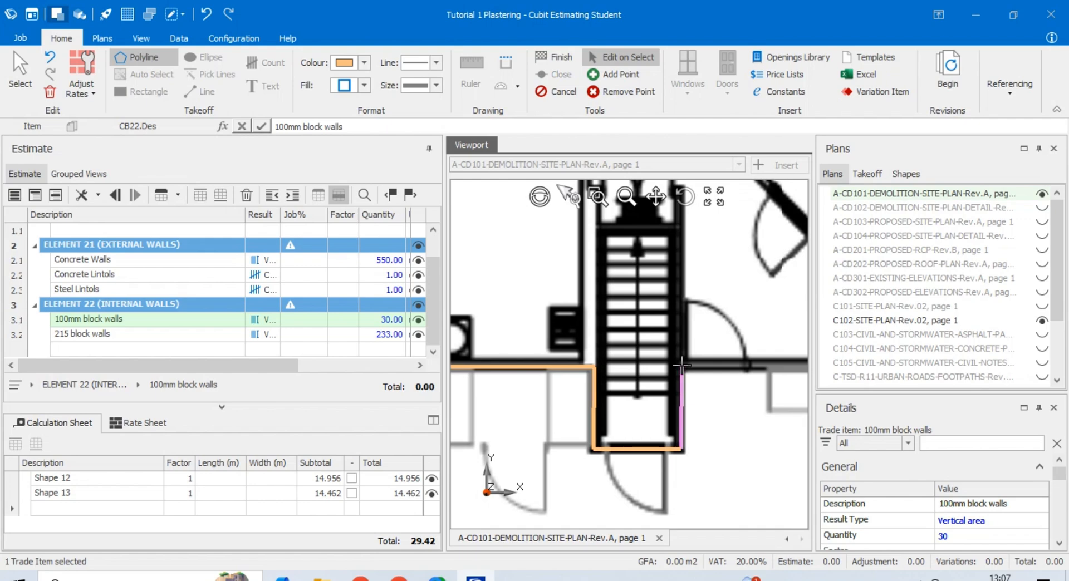
pyautogui.click(682, 366)
pyautogui.scroll(-4, 682, 367)
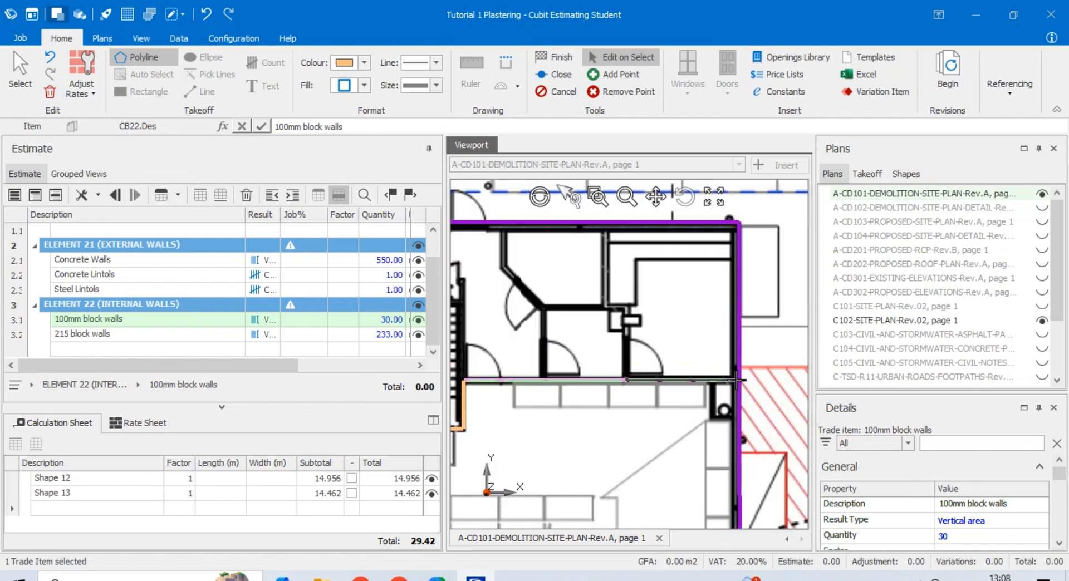
pyautogui.doubleClick(736, 380)
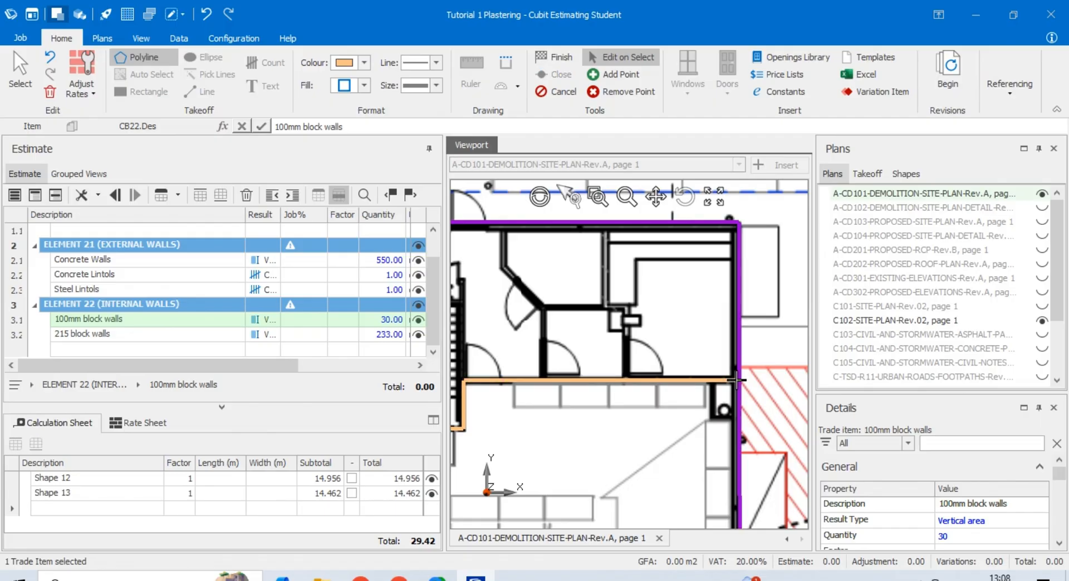
# Trace the angled 100mm block partition from the upper external wall, along the diagonal, down to the corridor-side wall
pyautogui.click(504, 226)
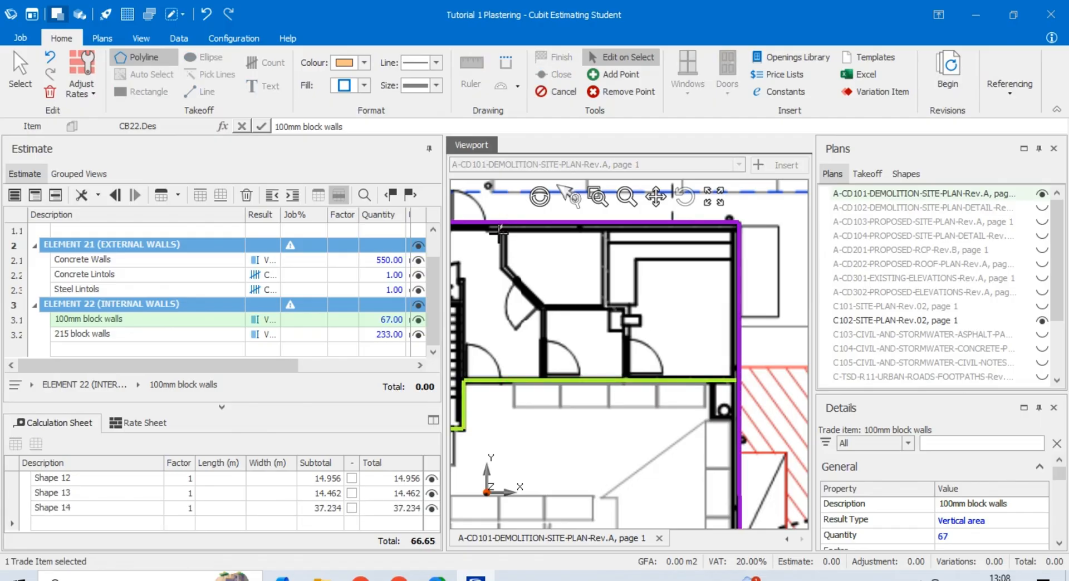
pyautogui.click(503, 272)
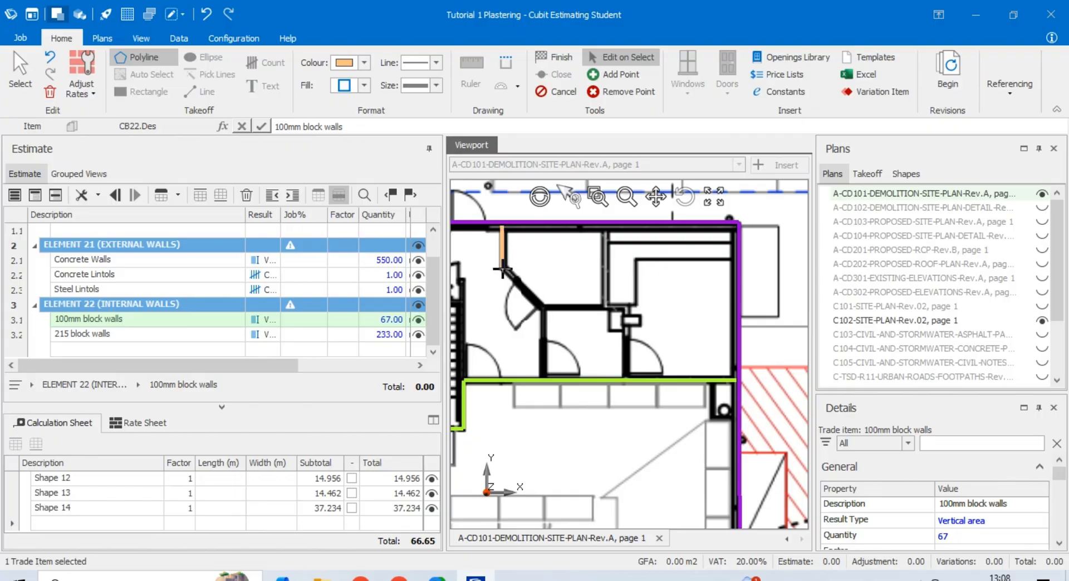
pyautogui.click(544, 307)
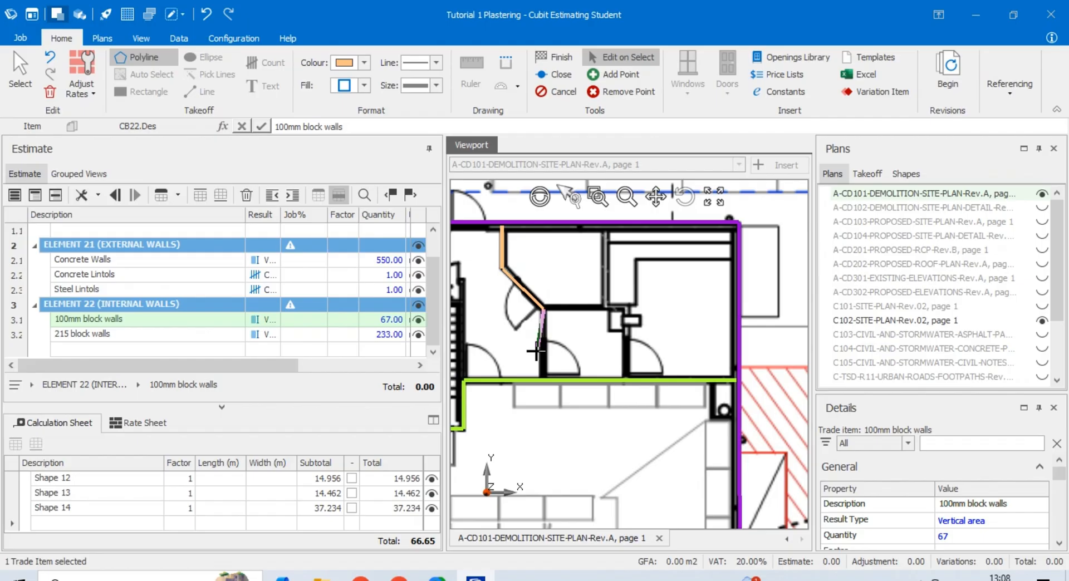
pyautogui.doubleClick(542, 378)
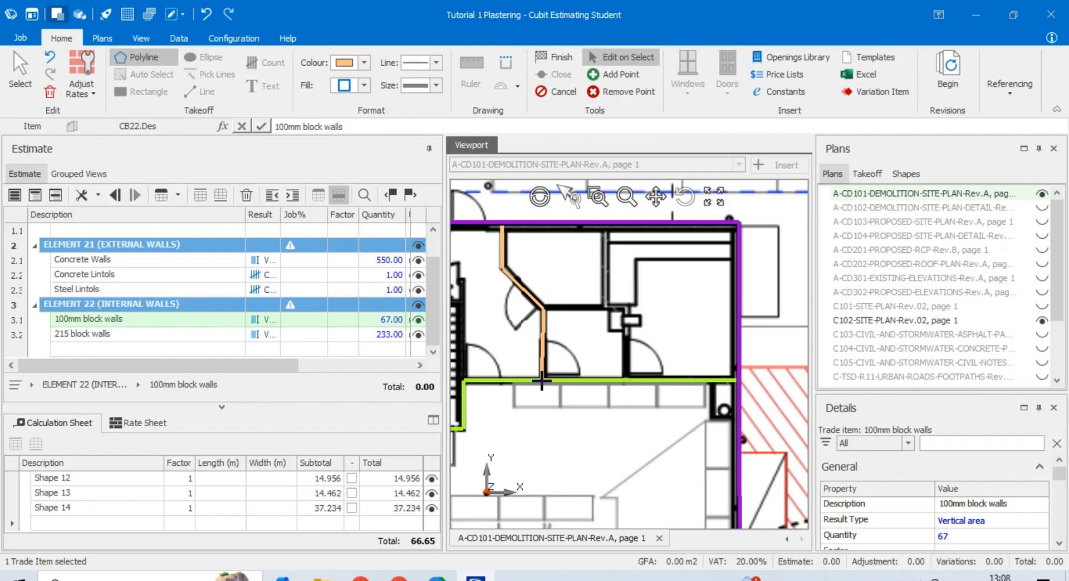
# Trace the 100mm block partitions enclosing the small room and the wall between the two upper rooms
pyautogui.click(544, 307)
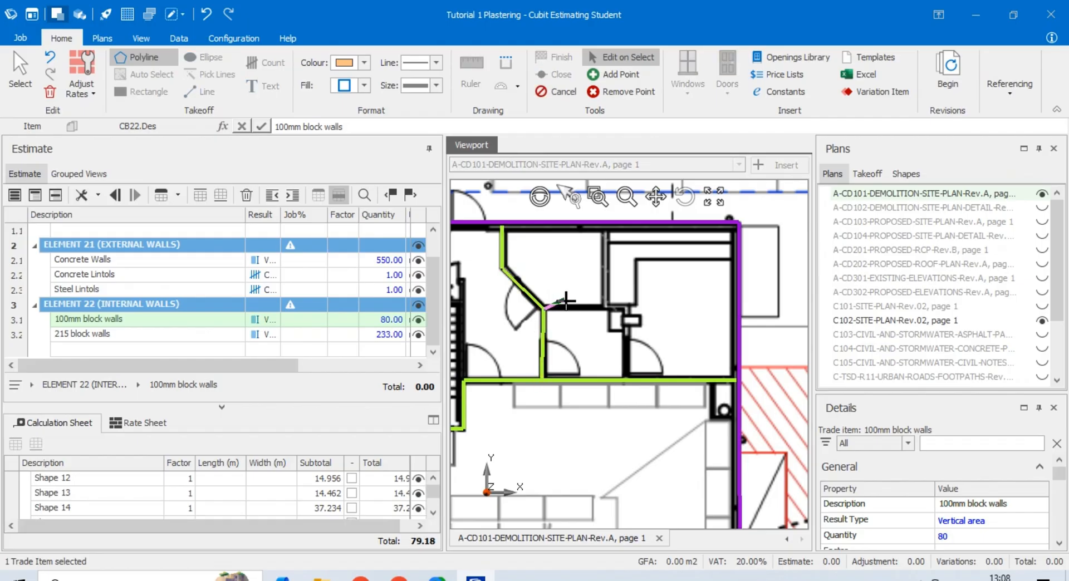
pyautogui.click(624, 309)
pyautogui.doubleClick(624, 378)
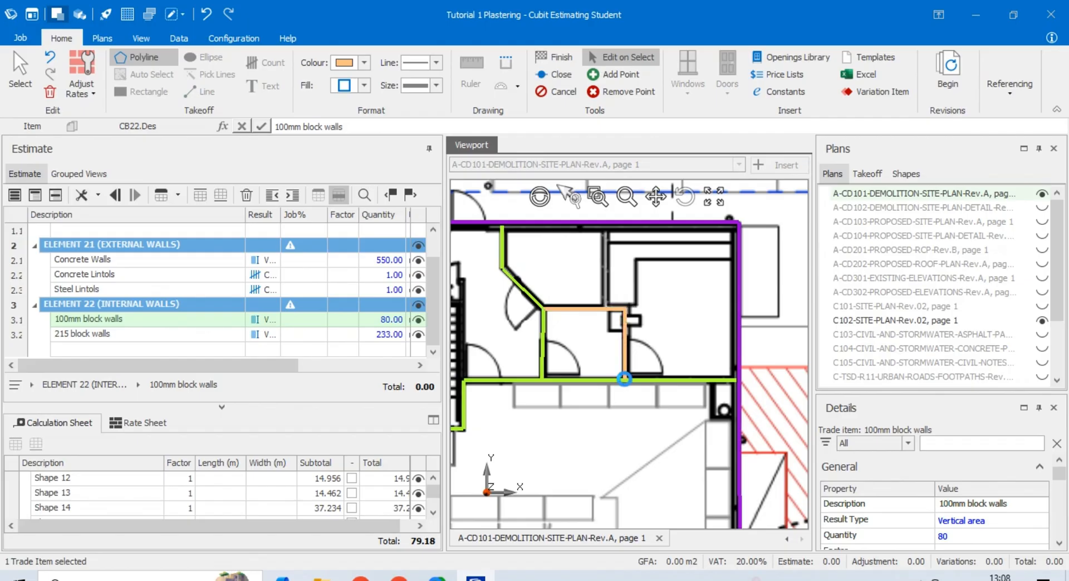
pyautogui.doubleClick(606, 227)
pyautogui.scroll(-5, 646, 312)
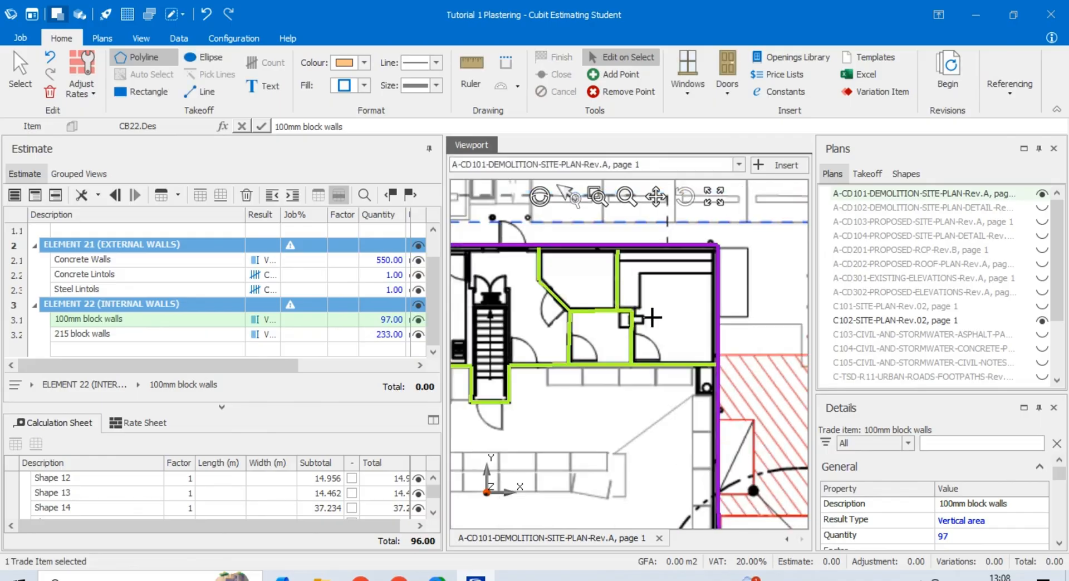
pyautogui.scroll(-3, 671, 376)
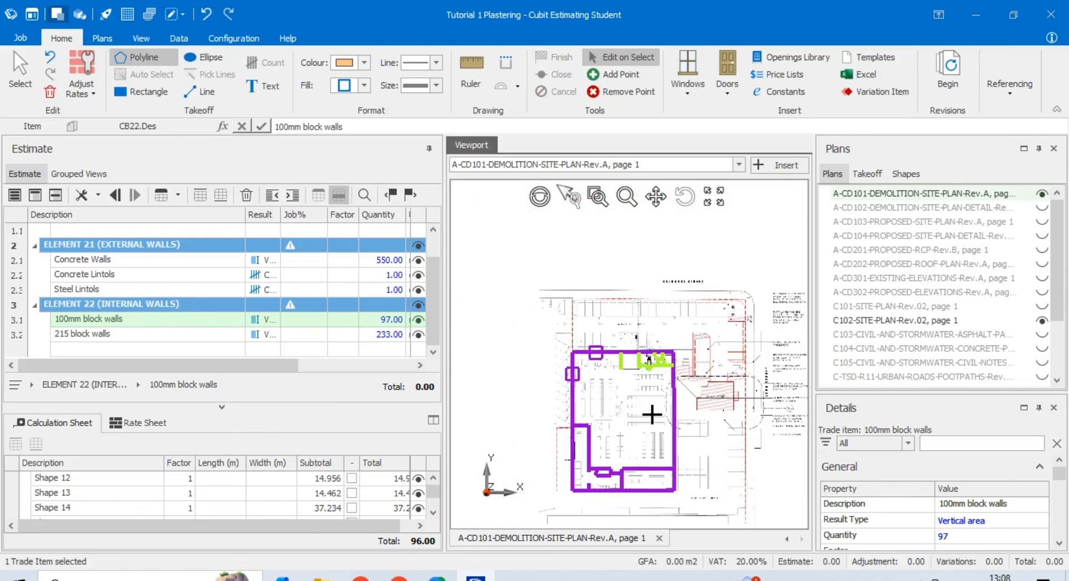
# Set the wall height of all 100mm block walls shapes, Shape 12 to Shape 17, to 3500 mm
pyautogui.click(215, 334)
pyautogui.click(229, 320)
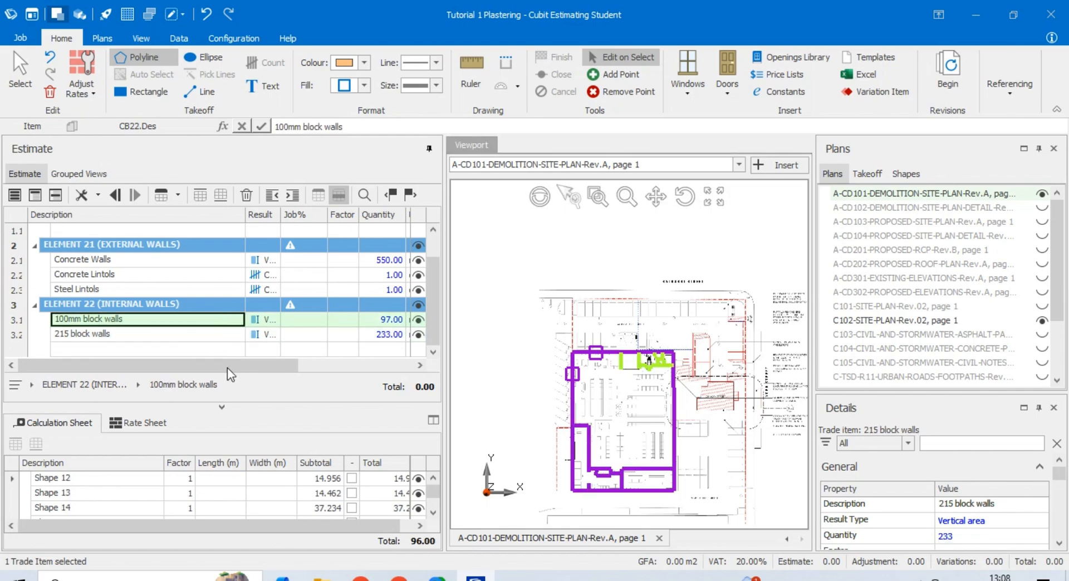
pyautogui.click(118, 482)
pyautogui.hotkey('shift', 'Down')
pyautogui.hotkey('shift', 'Down')
pyautogui.hotkey('shift', 'Down')
pyautogui.hotkey('shift', 'Down')
pyautogui.hotkey('shift', 'Down')
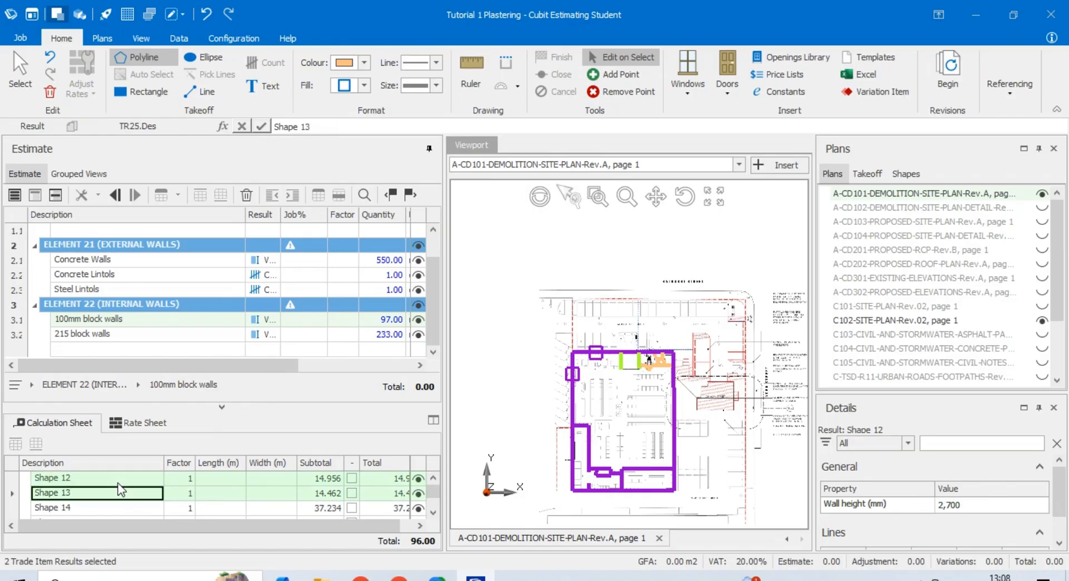
pyautogui.hotkey('shift', 'Down')
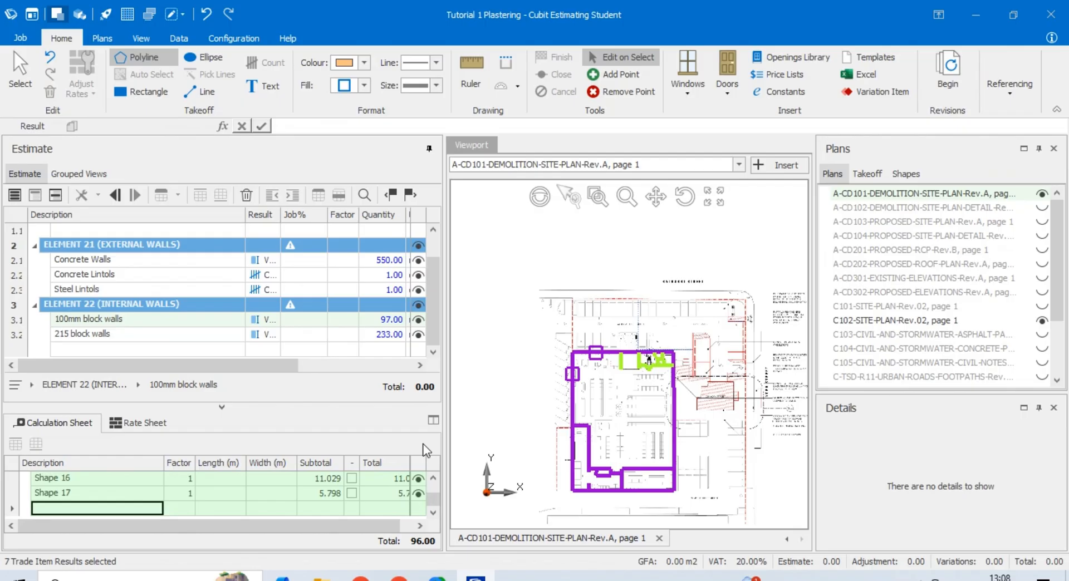
pyautogui.hotkey('shift', 'Up')
pyautogui.click(965, 508)
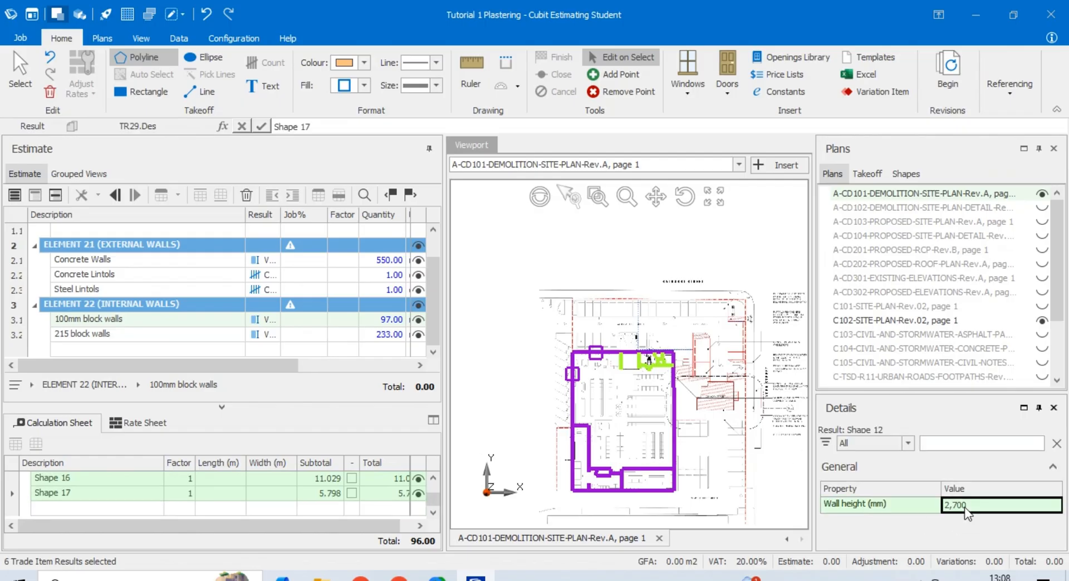
pyautogui.click(964, 507)
pyautogui.write('3500')
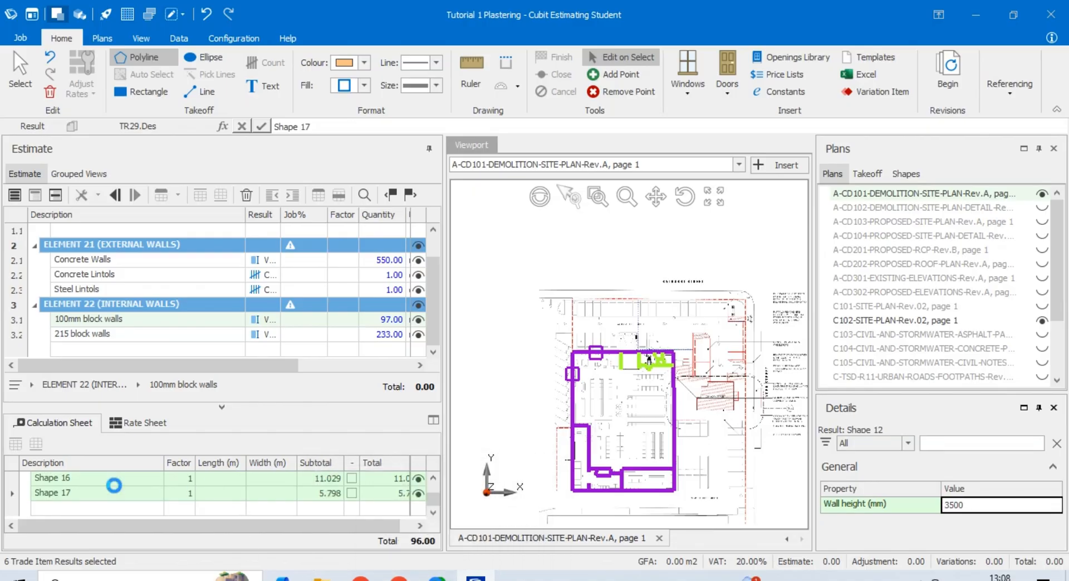
pyautogui.click(115, 484)
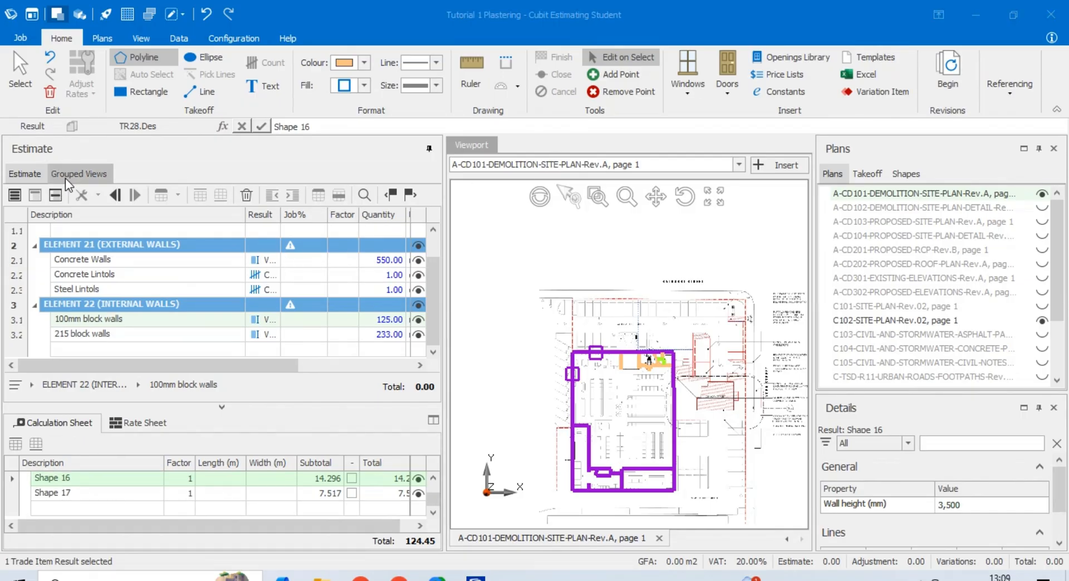
# Expand the Floor Slab heading under ELEMENT 19 and review the estimate items and the traced internal walls on the plan
pyautogui.click(161, 276)
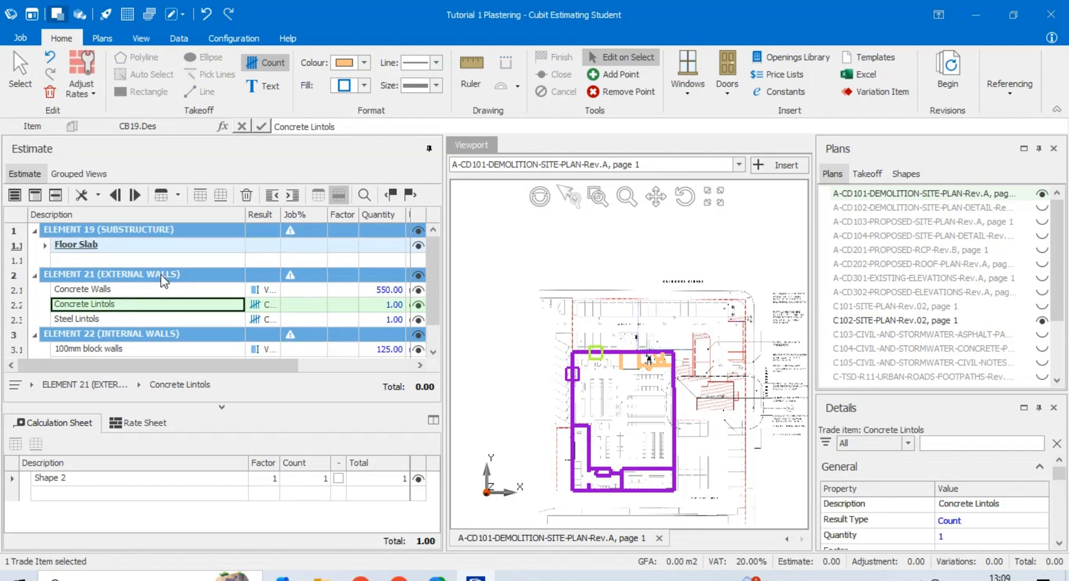
pyautogui.click(45, 244)
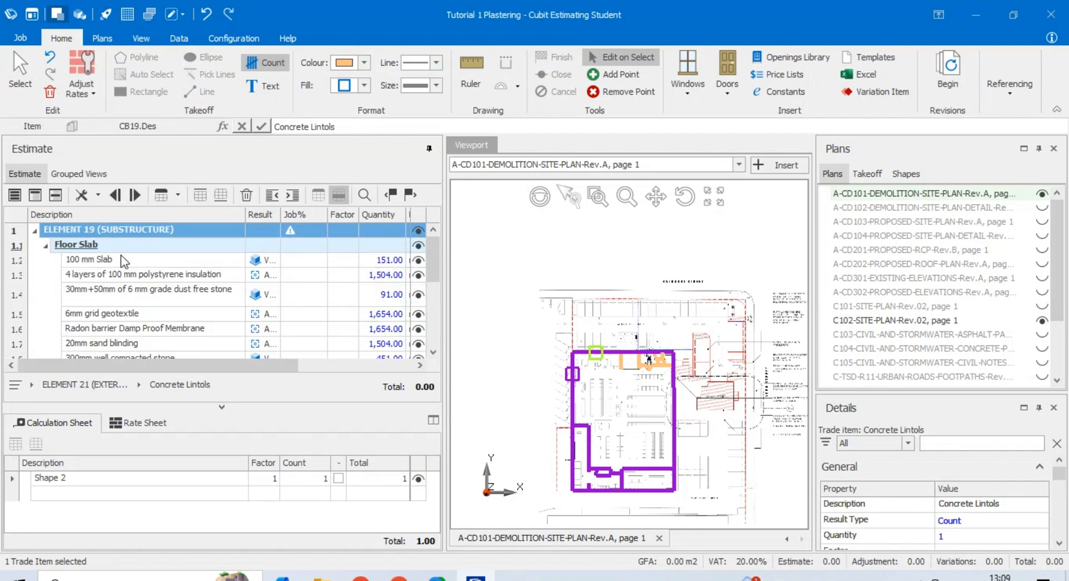
pyautogui.scroll(-3, 121, 255)
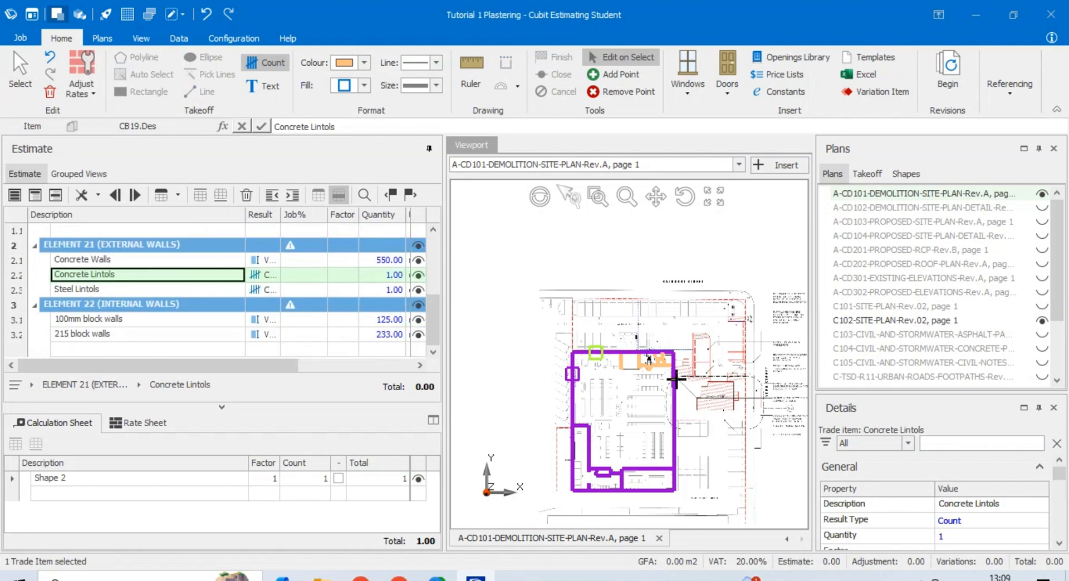
pyautogui.scroll(2, 675, 374)
pyautogui.scroll(2, 613, 312)
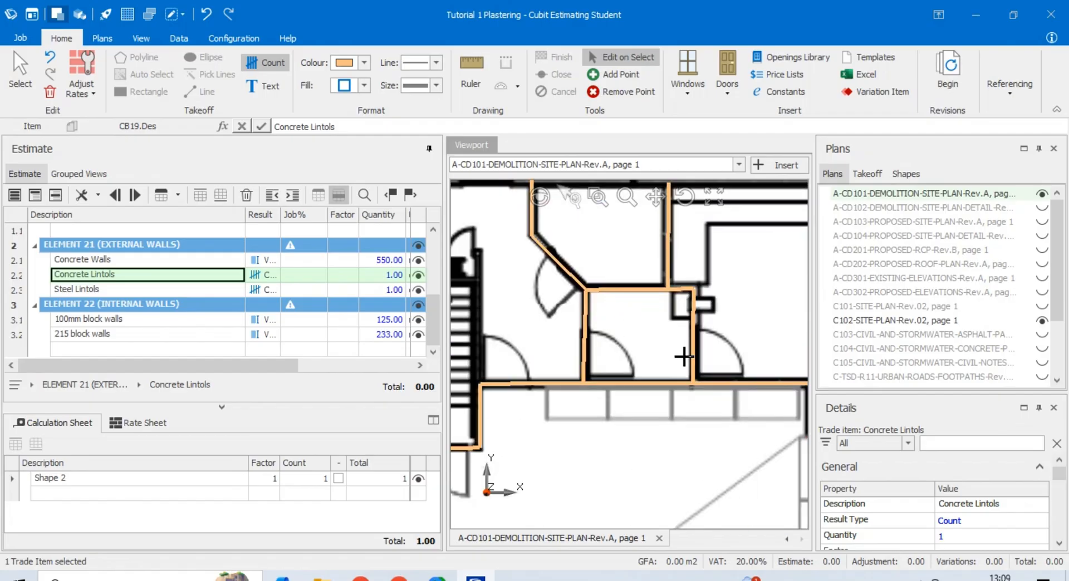
pyautogui.scroll(-2, 684, 355)
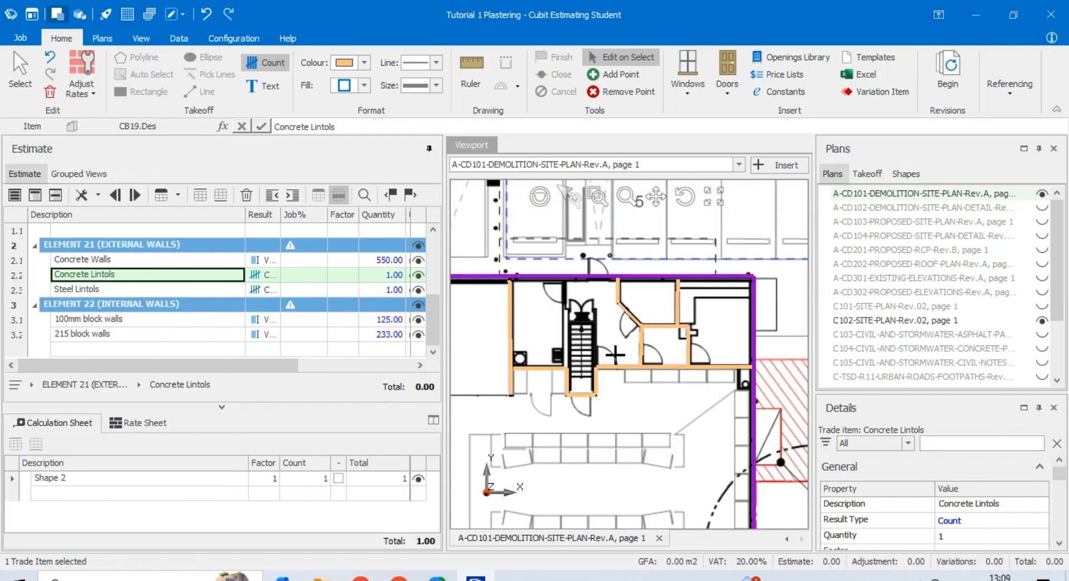
# Convert the blank row below 215 block walls under ELEMENT 22 into a heading
pyautogui.click(78, 349)
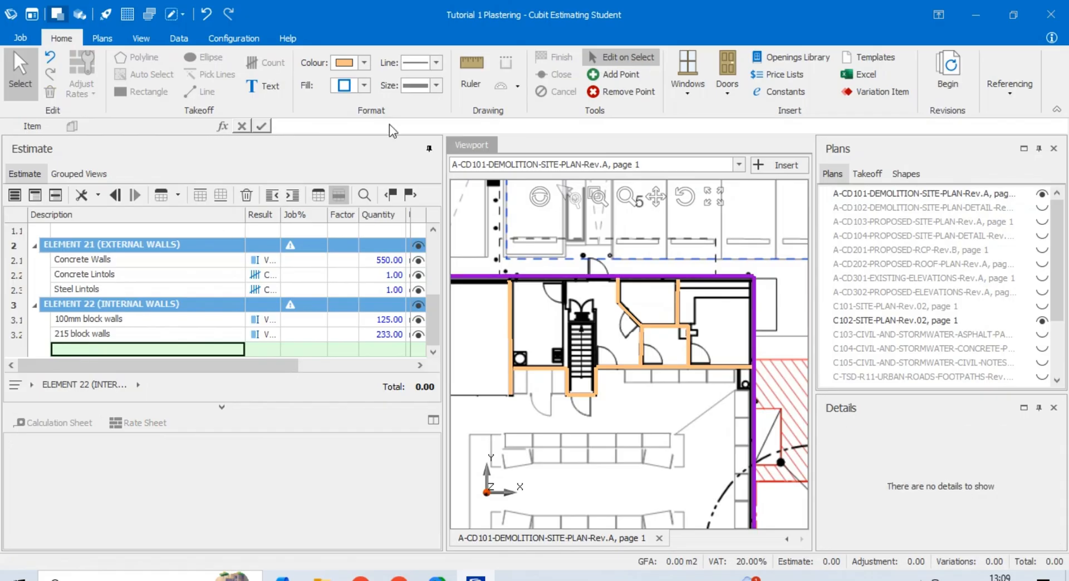
pyautogui.rightClick(143, 349)
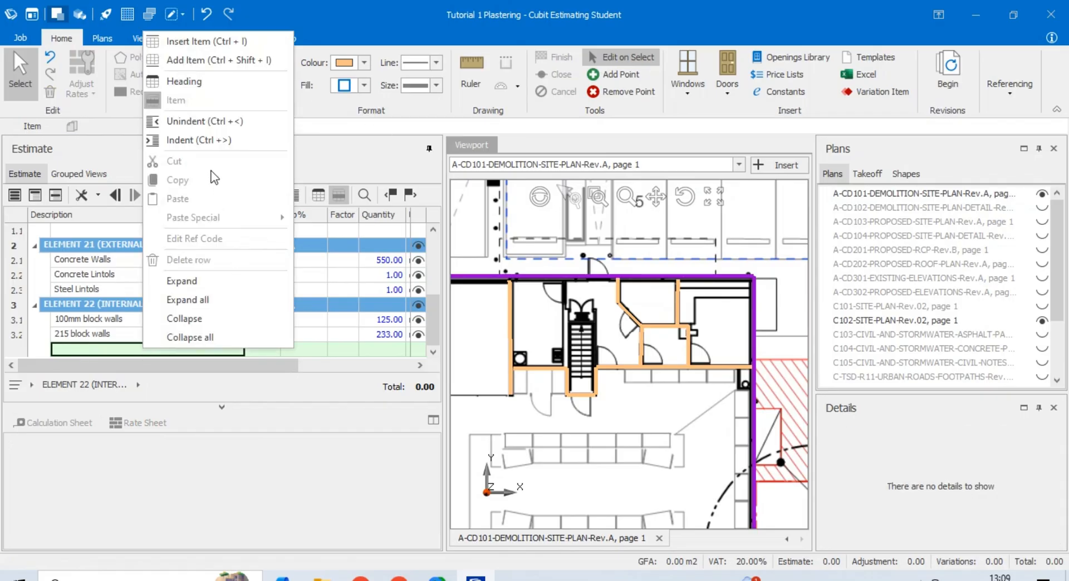
pyautogui.click(192, 82)
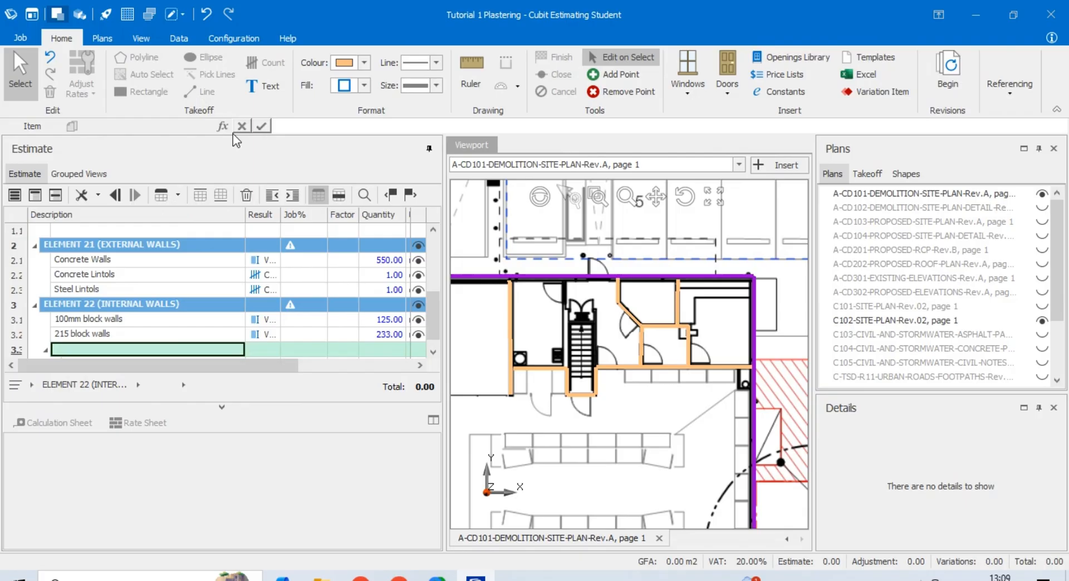
# Unindent the blank heading below 215 block walls to the top level and name it MEASURING DOORS
pyautogui.rightClick(167, 349)
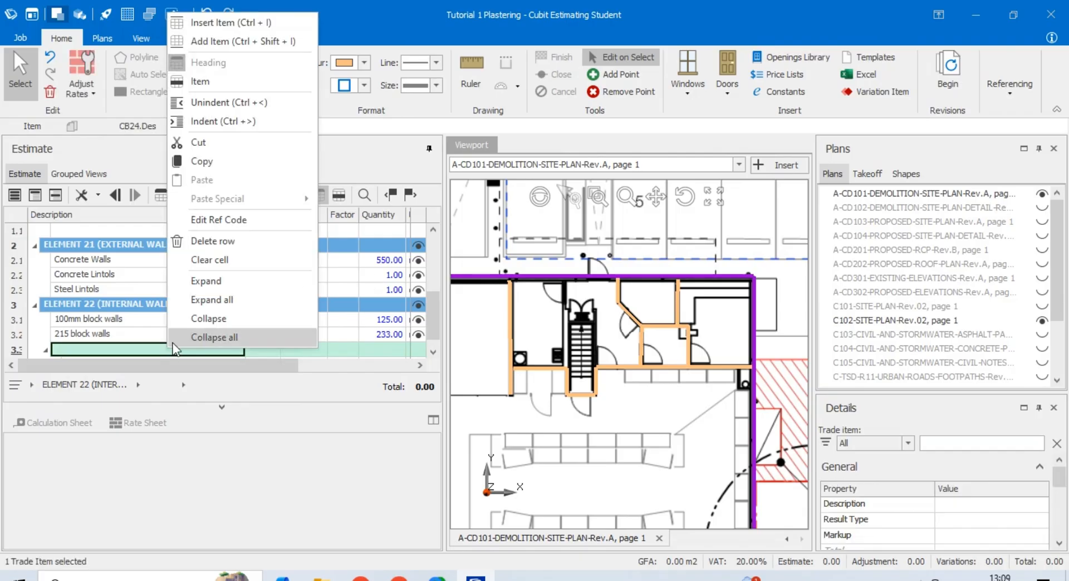
pyautogui.click(232, 106)
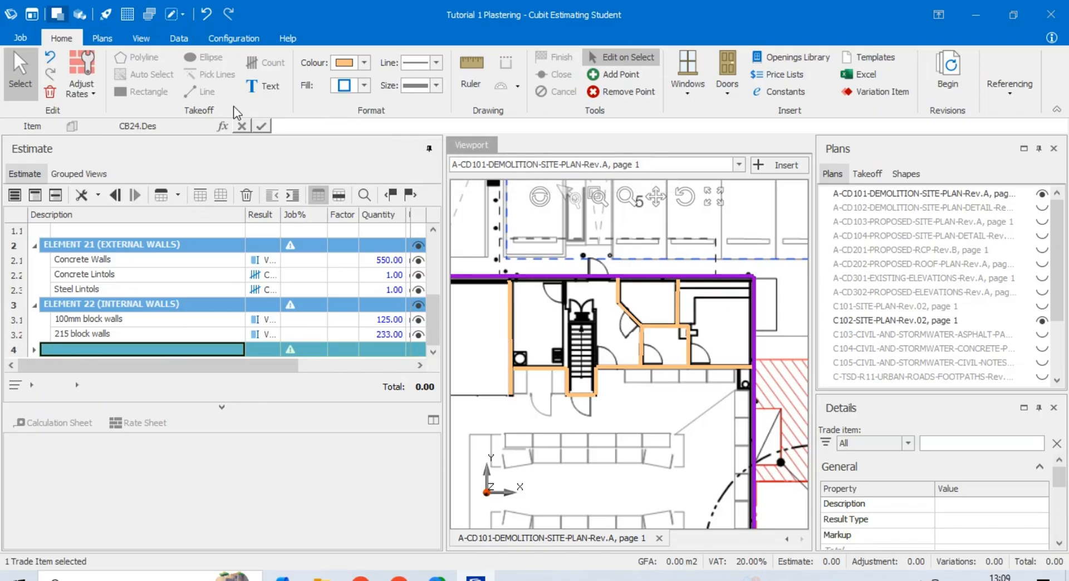
pyautogui.click(183, 347)
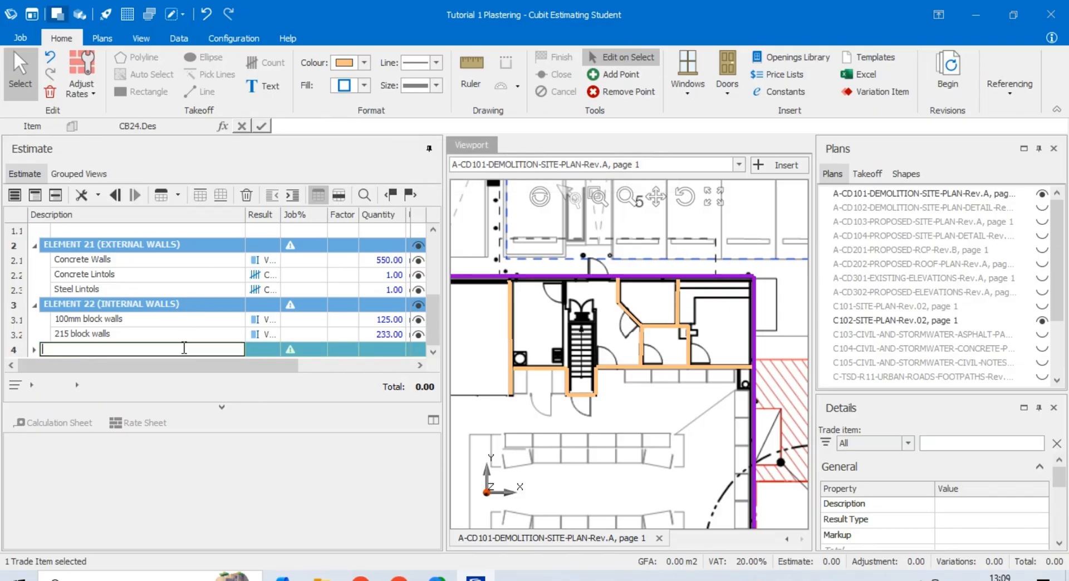
pyautogui.write('MEASURING ')
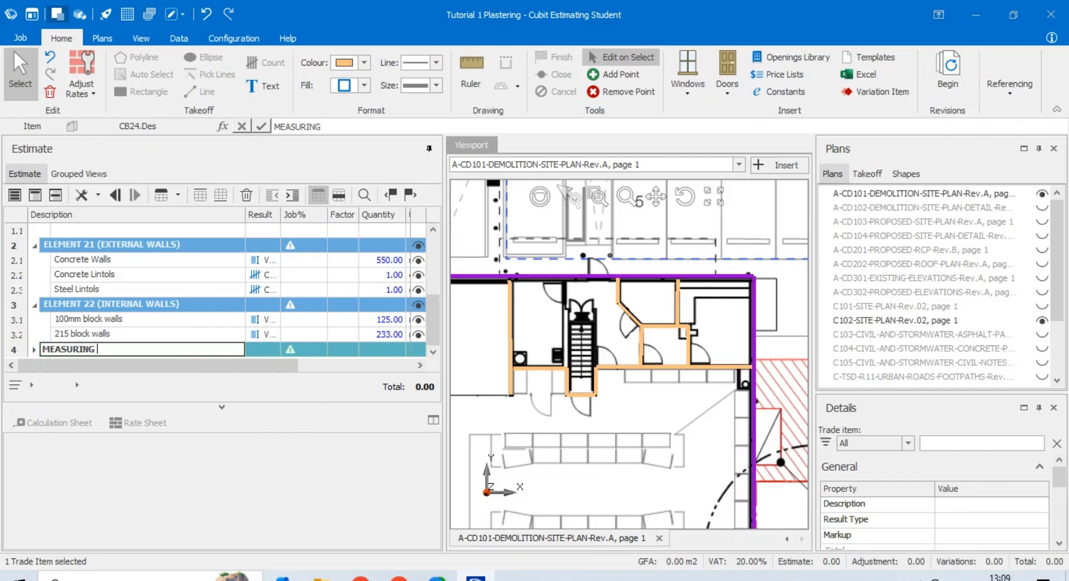
pyautogui.write('DOORS')
pyautogui.click(196, 333)
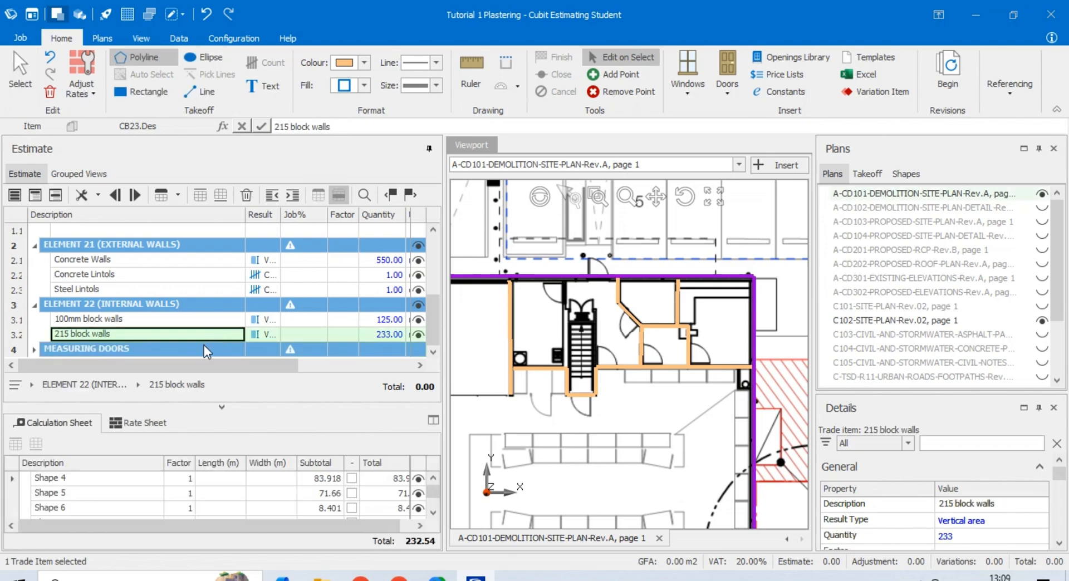
pyautogui.click(203, 345)
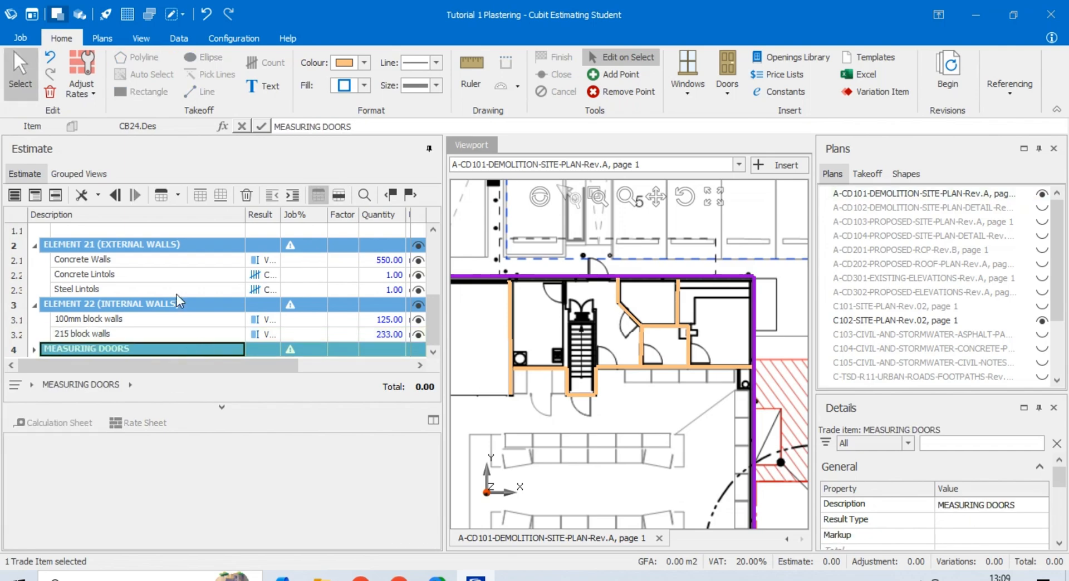
# Add a Door Count item under the MEASURING DOORS heading with the result type Door Counts
pyautogui.click(34, 349)
pyautogui.click(143, 349)
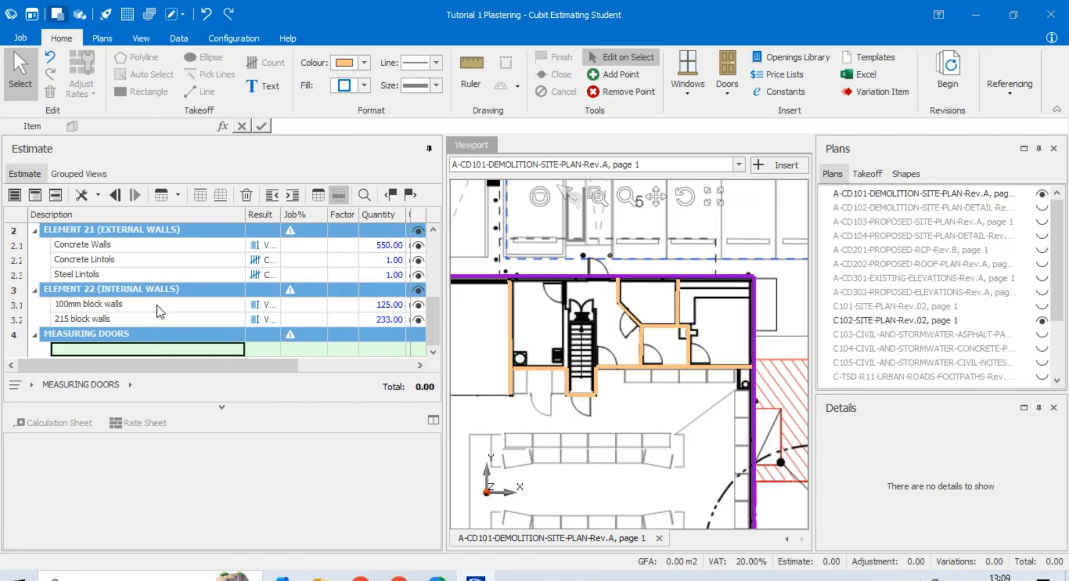
pyautogui.write('Door Count')
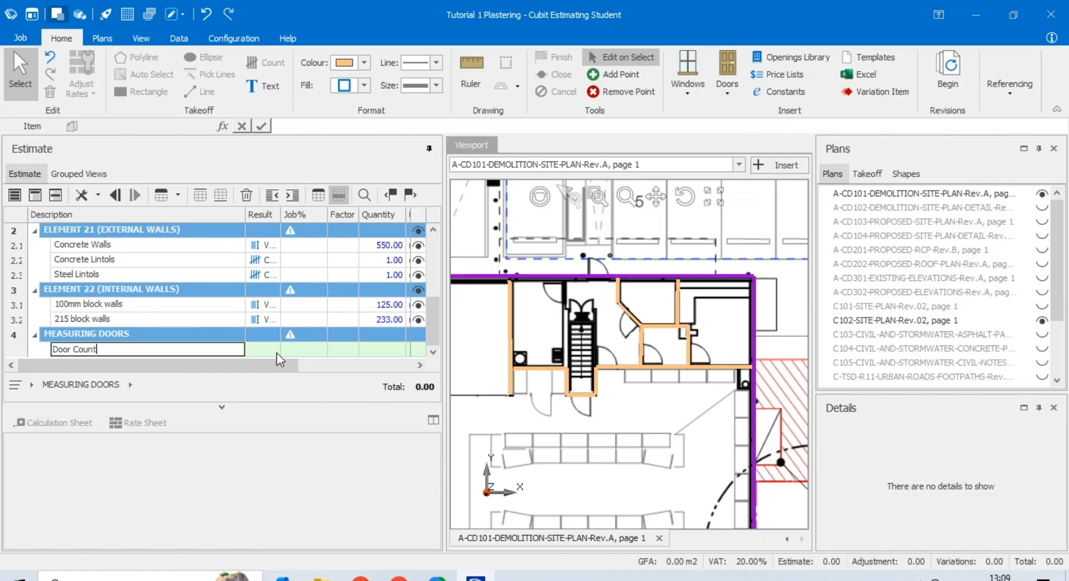
pyautogui.click(278, 350)
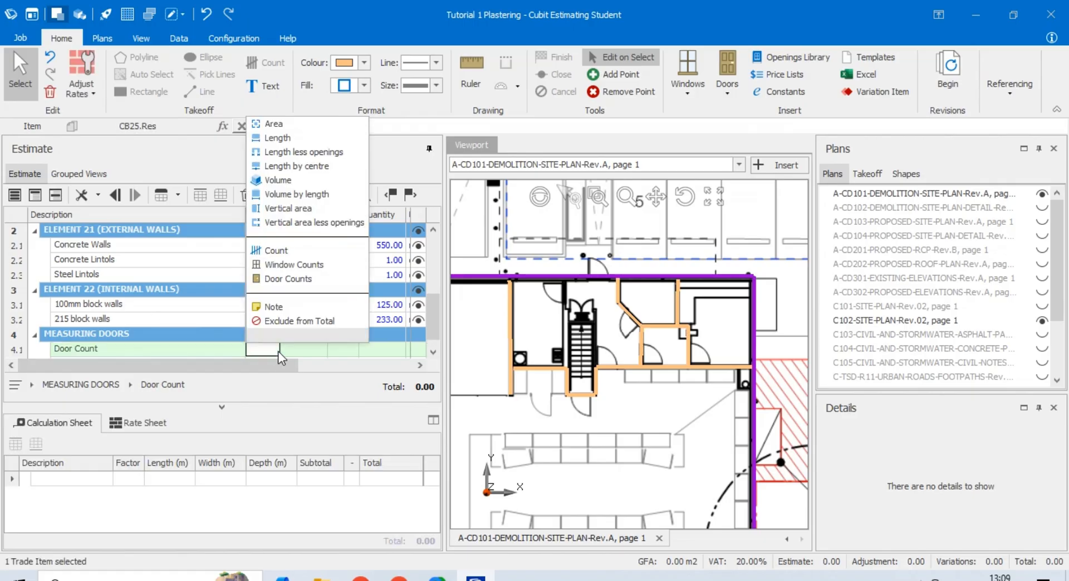
pyautogui.click(276, 277)
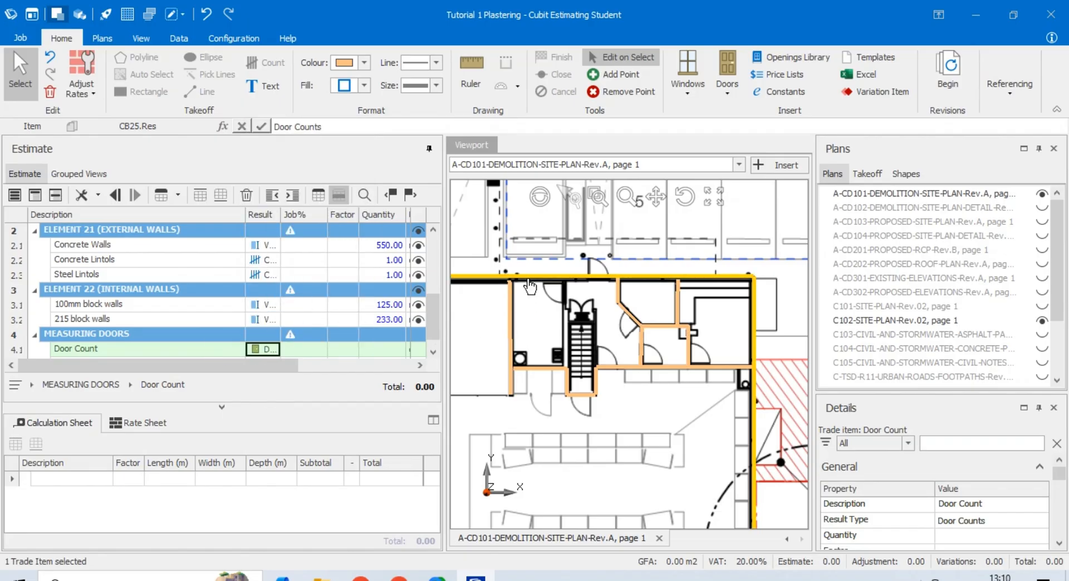
pyautogui.click(196, 349)
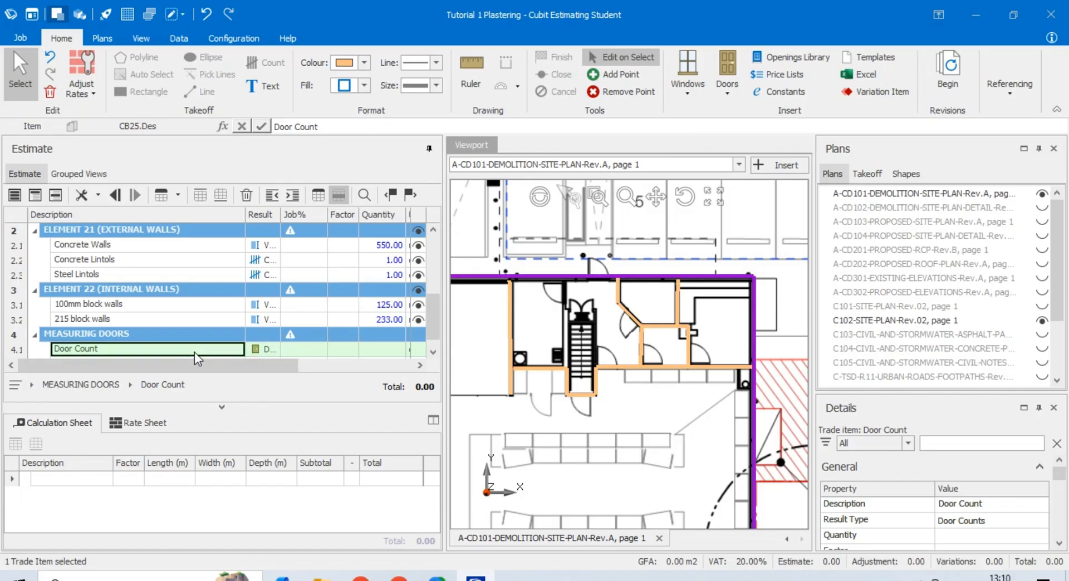
# Insert the 2340x1020x35 mm door for Door Count in the angled partition and in the small room's lower wall
pyautogui.click(729, 90)
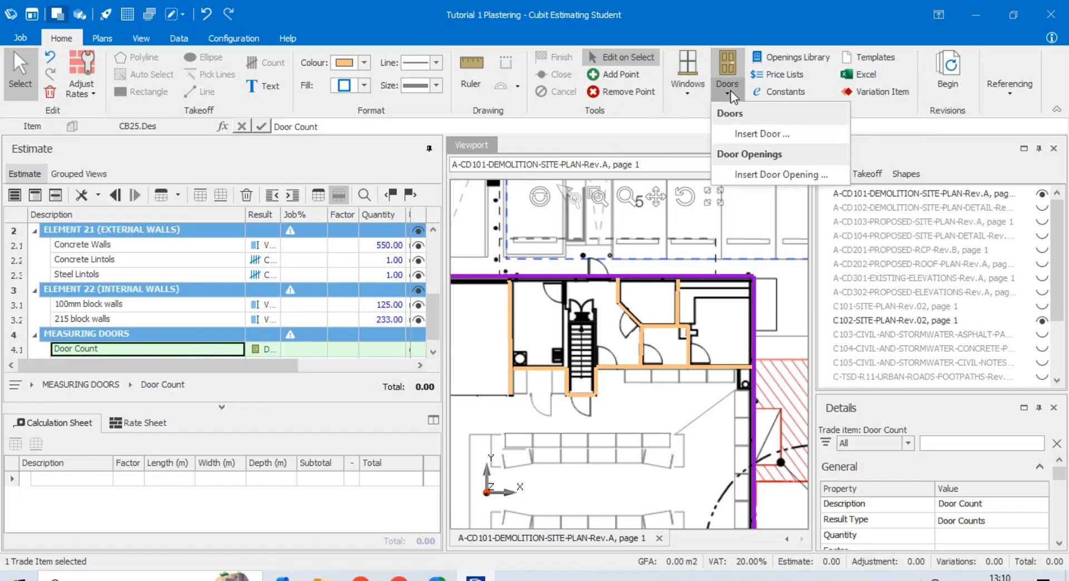
pyautogui.click(765, 133)
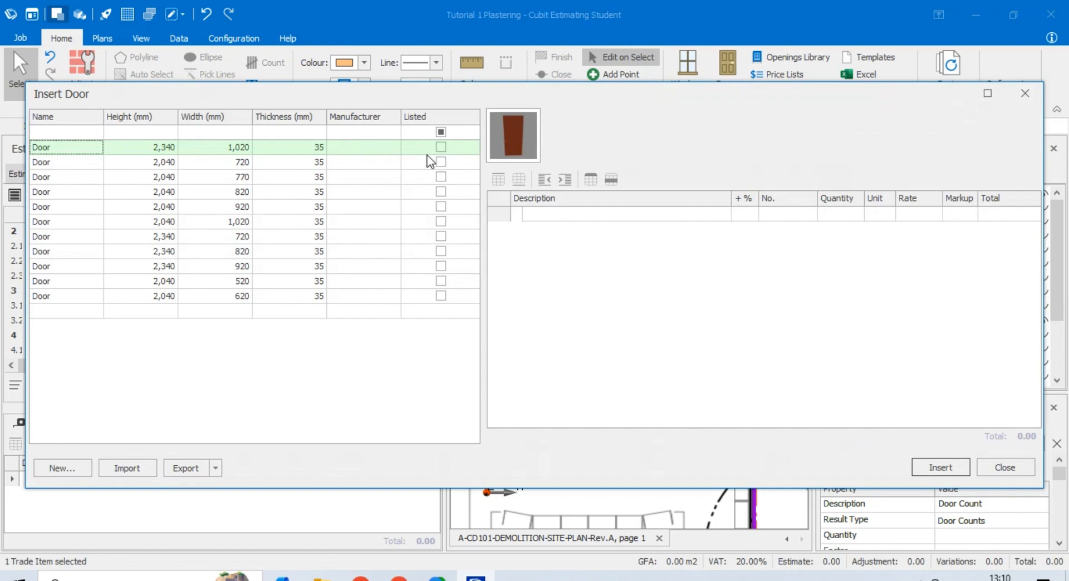
pyautogui.click(126, 465)
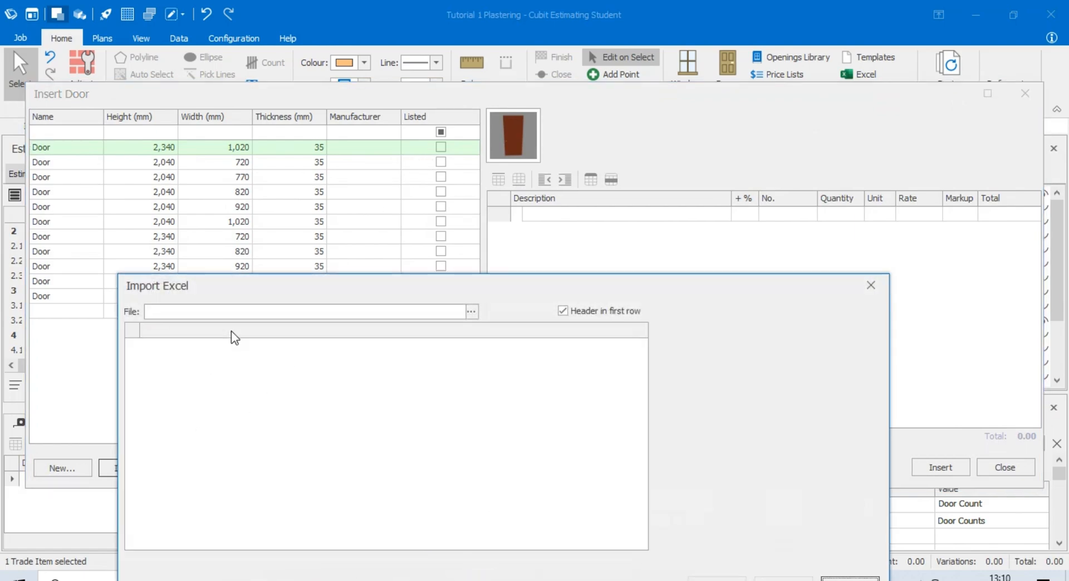
pyautogui.click(872, 285)
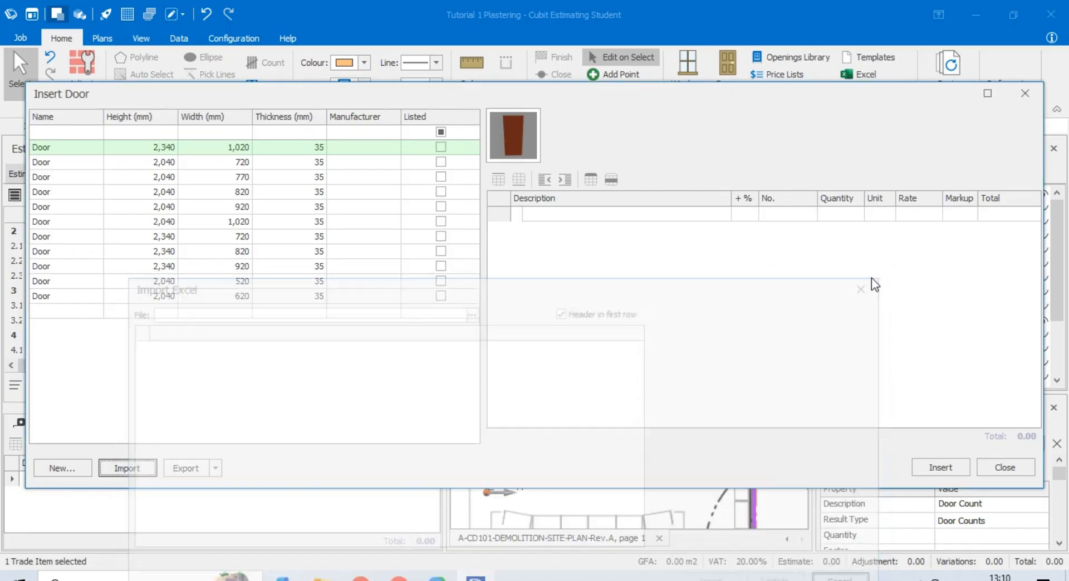
pyautogui.click(940, 462)
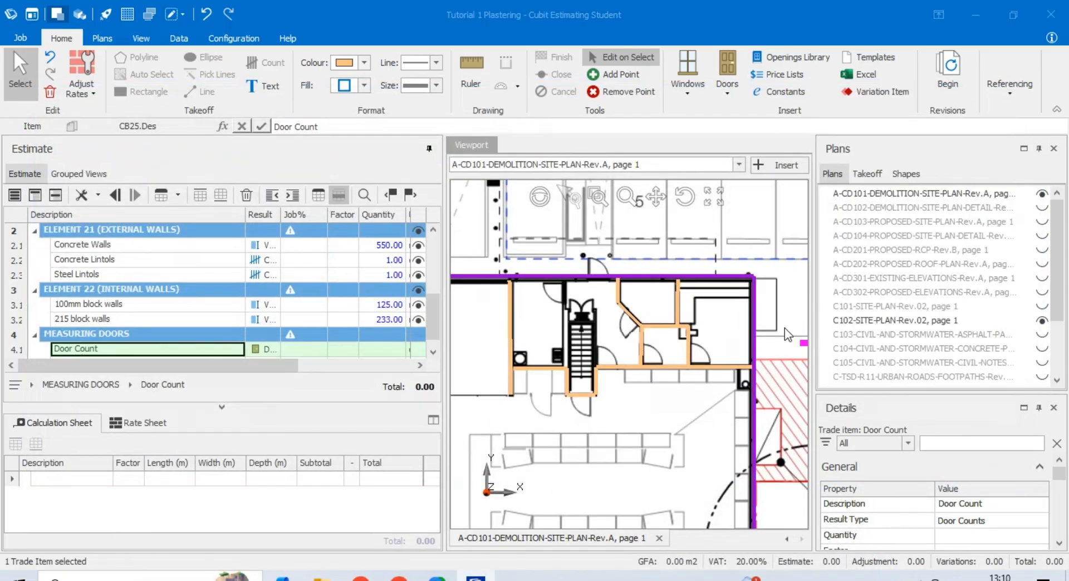
pyautogui.scroll(5, 622, 336)
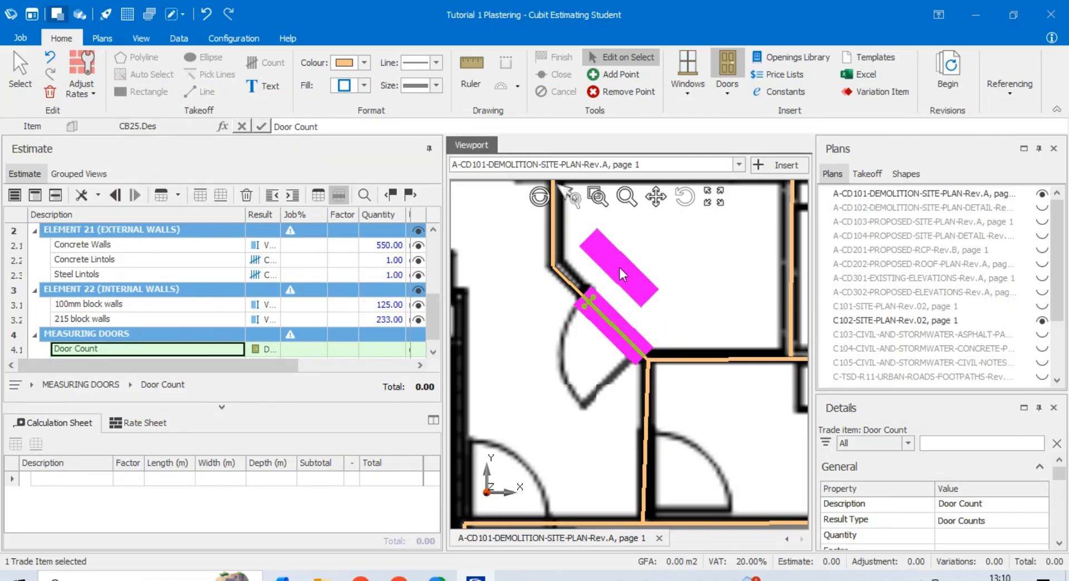
pyautogui.click(619, 268)
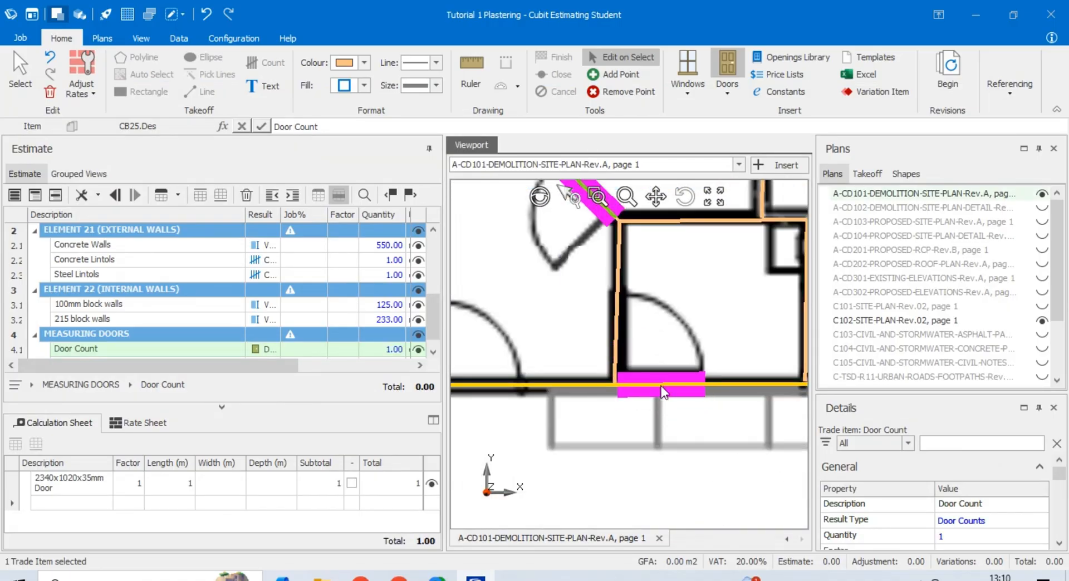
pyautogui.click(657, 382)
# Place two more 2340x1020x35 mm doors, one at the foot of the stairwell and one in the small room's right-hand wall
pyautogui.scroll(-3, 717, 309)
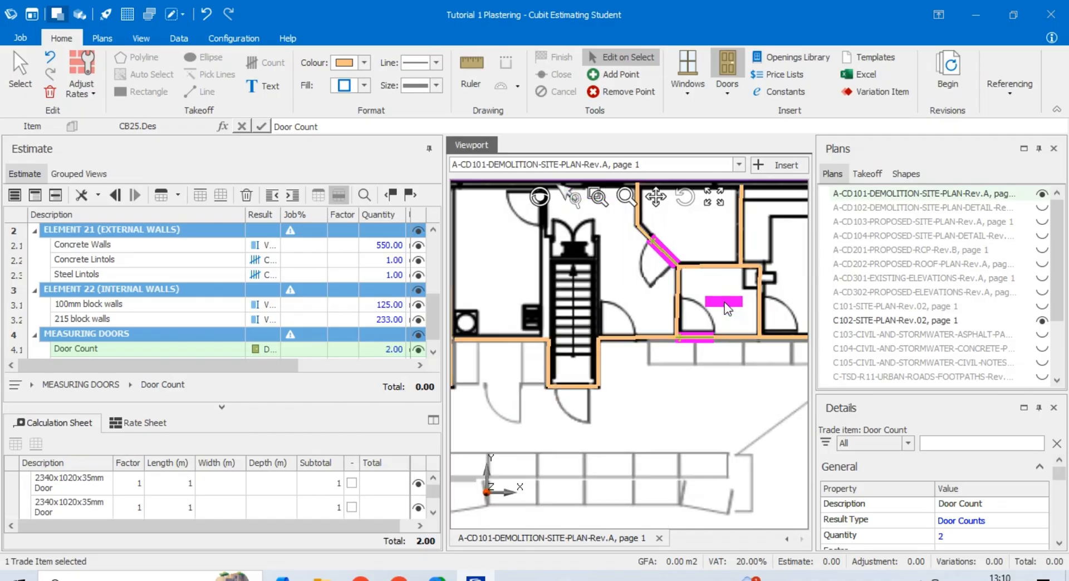
pyautogui.scroll(3, 573, 382)
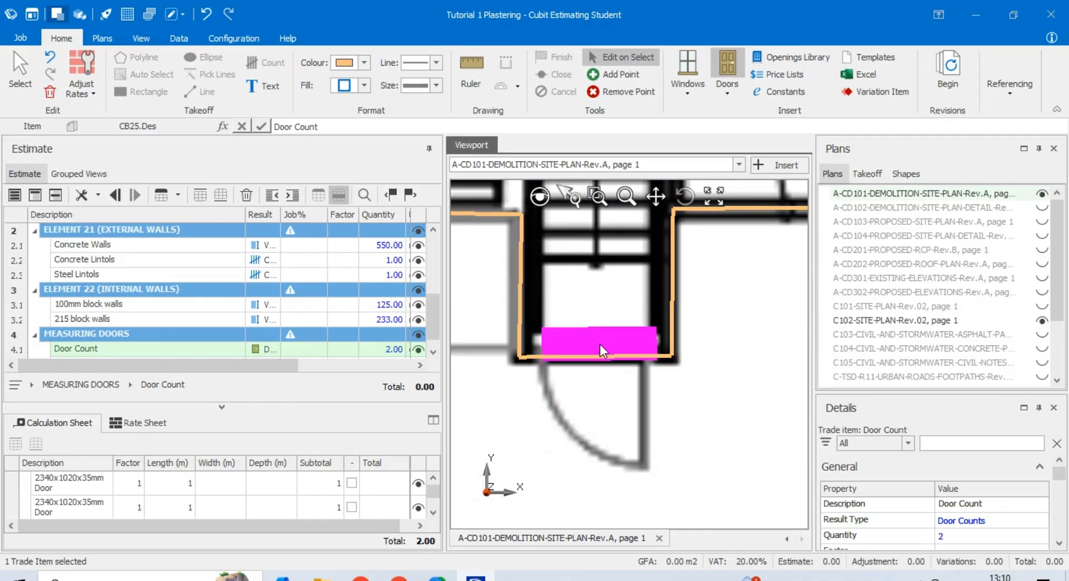
pyautogui.click(595, 352)
pyautogui.scroll(-3, 636, 324)
pyautogui.scroll(2, 666, 336)
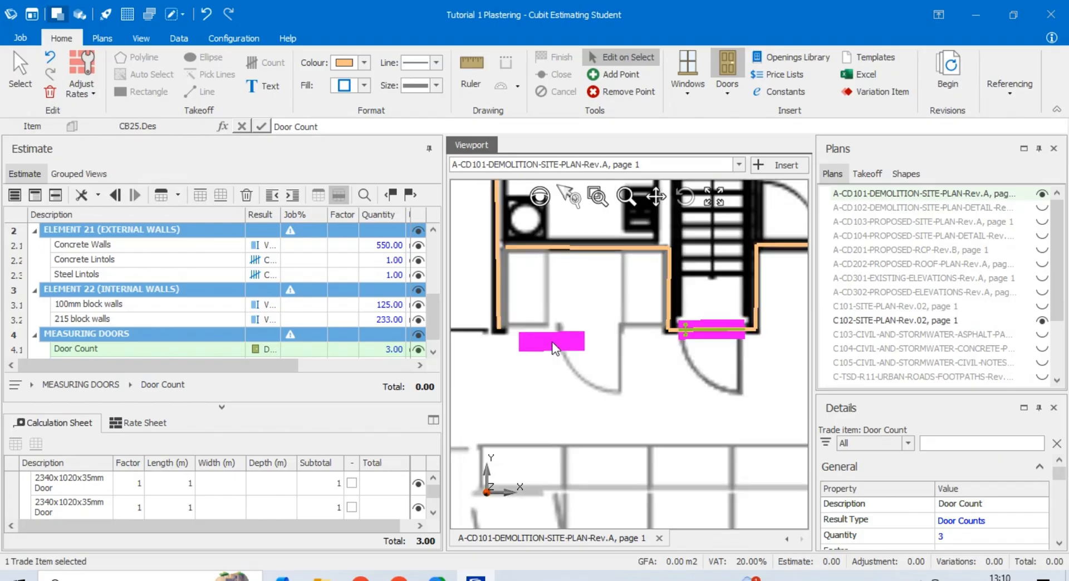
pyautogui.scroll(-1, 620, 407)
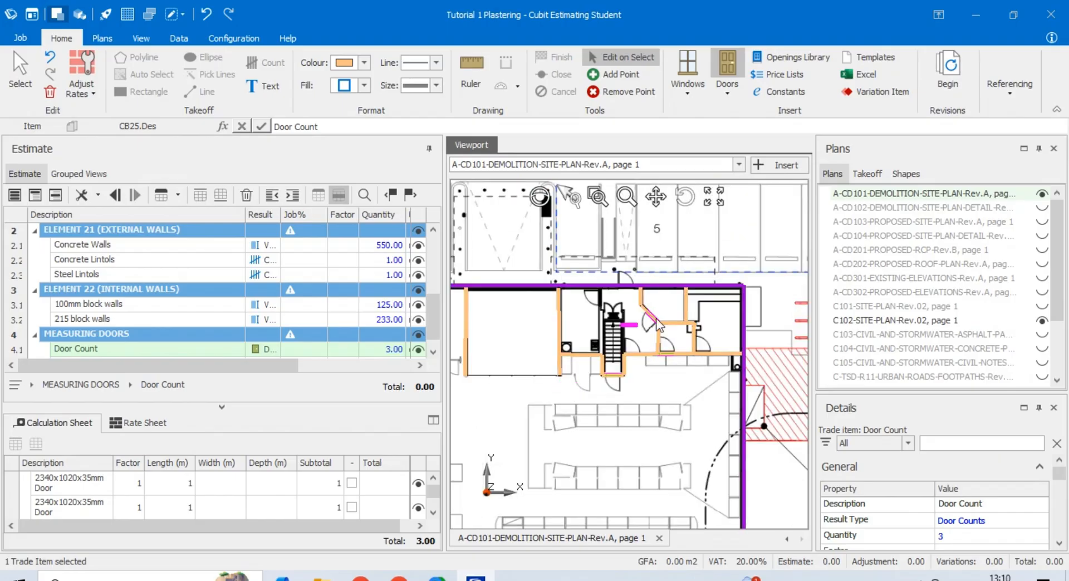
pyautogui.scroll(3, 624, 389)
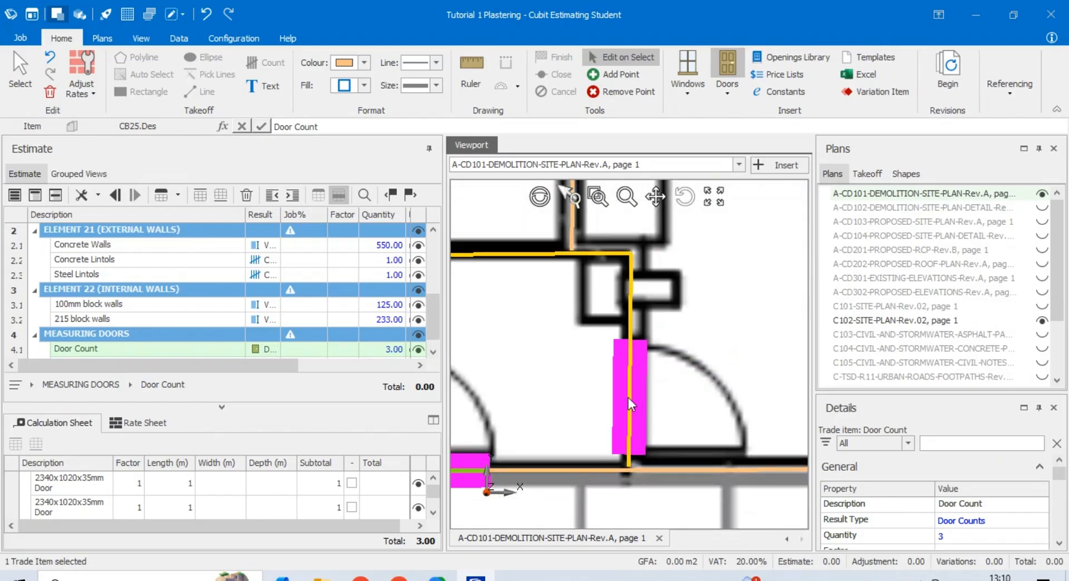
pyautogui.click(629, 396)
pyautogui.scroll(-2, 677, 334)
pyautogui.scroll(-2, 707, 310)
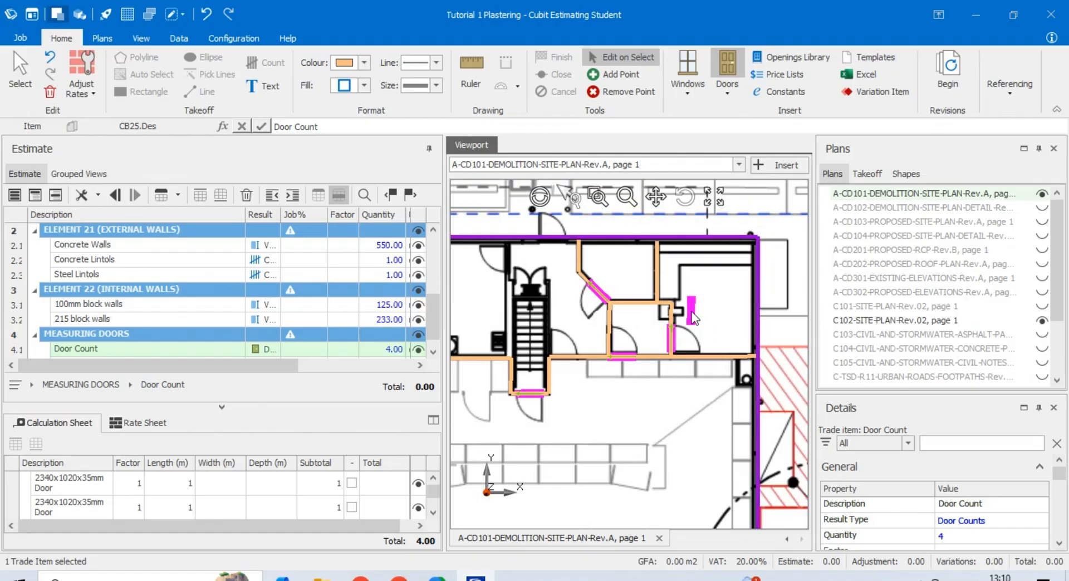
pyautogui.scroll(4, 637, 275)
pyautogui.scroll(-3, 668, 275)
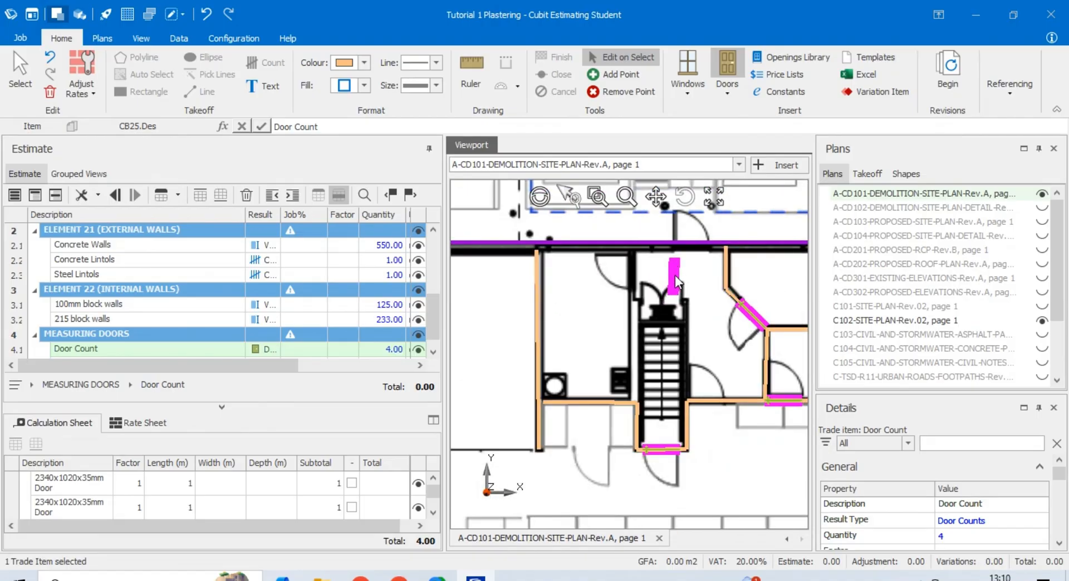
pyautogui.scroll(-2, 576, 287)
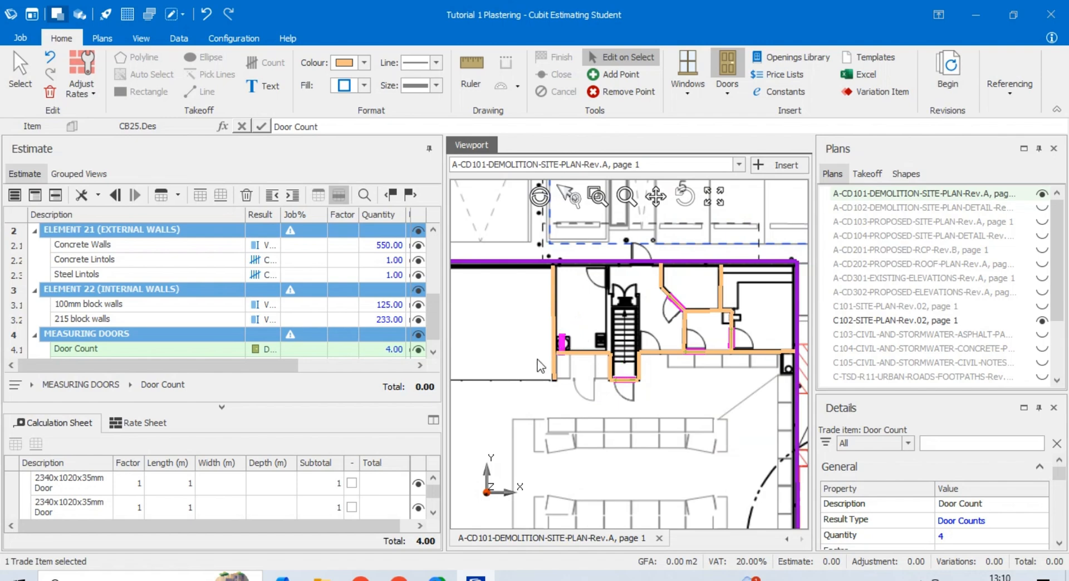
pyautogui.click(192, 305)
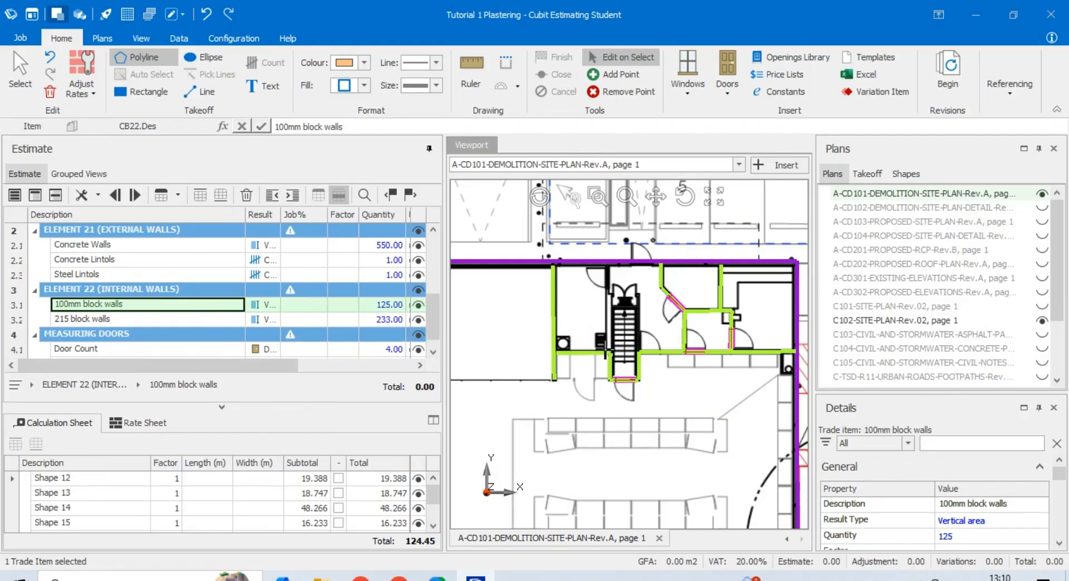
pyautogui.scroll(2, 604, 349)
pyautogui.click(615, 352)
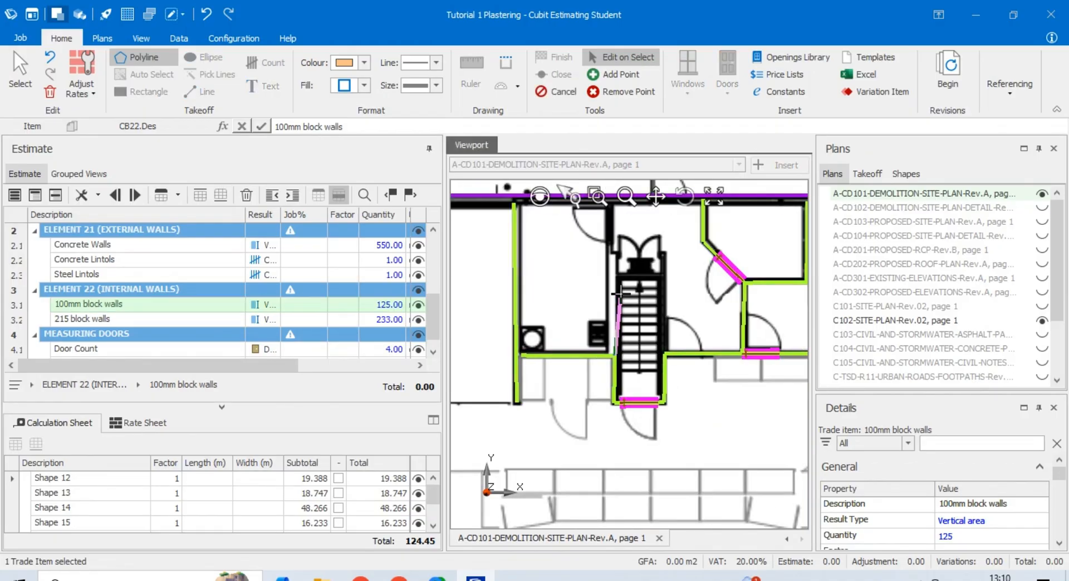
pyautogui.scroll(3, 624, 257)
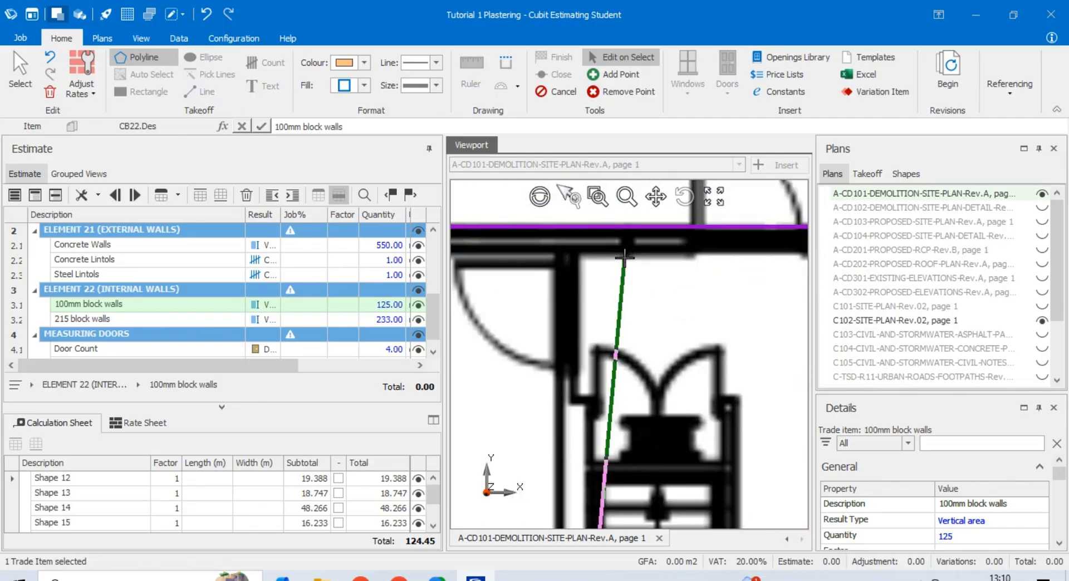
pyautogui.scroll(-2, 610, 326)
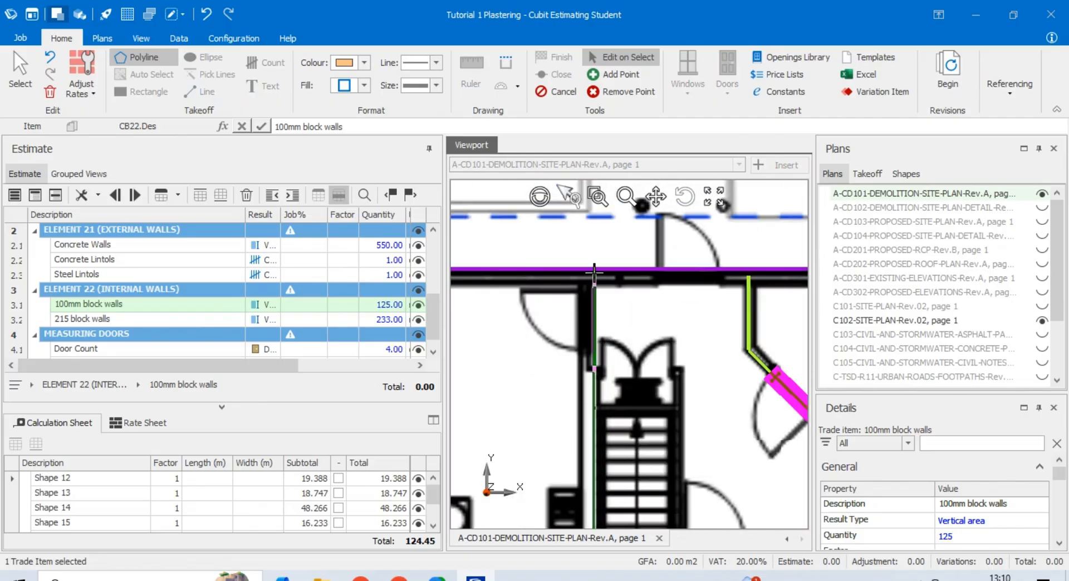
pyautogui.press('Escape')
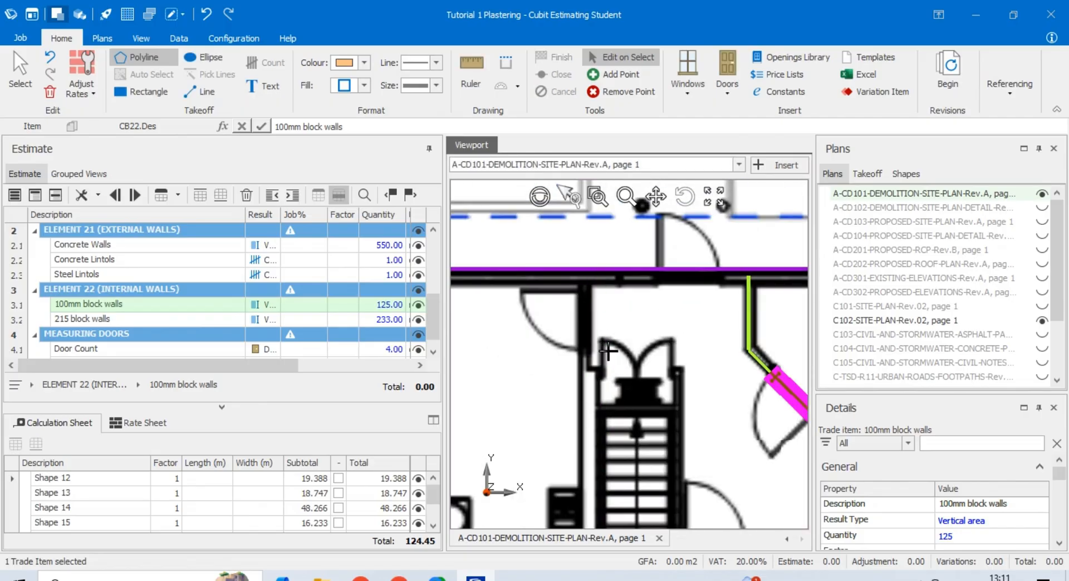
pyautogui.scroll(-1, 608, 351)
pyautogui.click(591, 290)
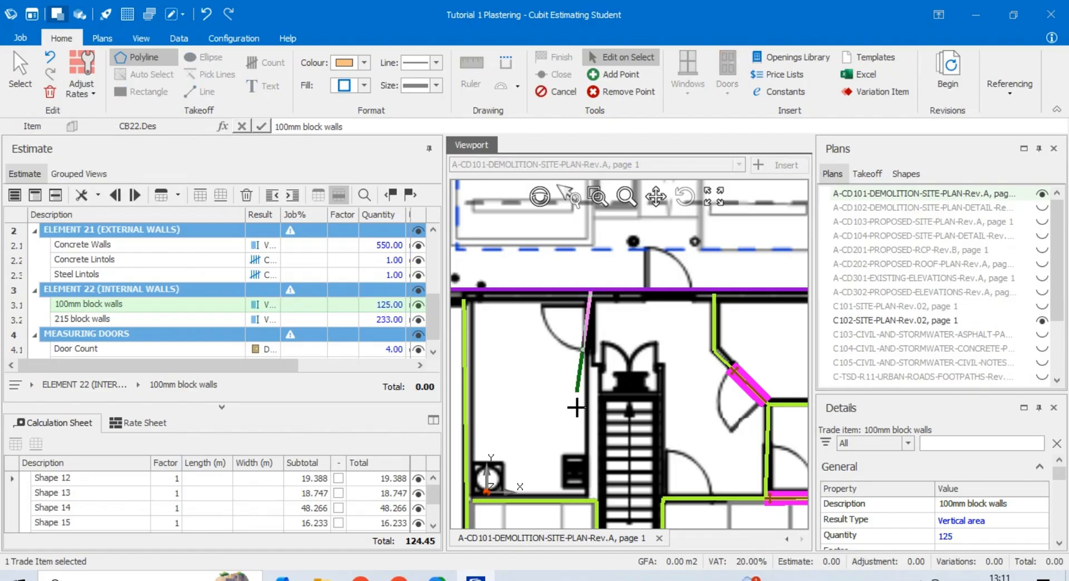
pyautogui.press('Escape')
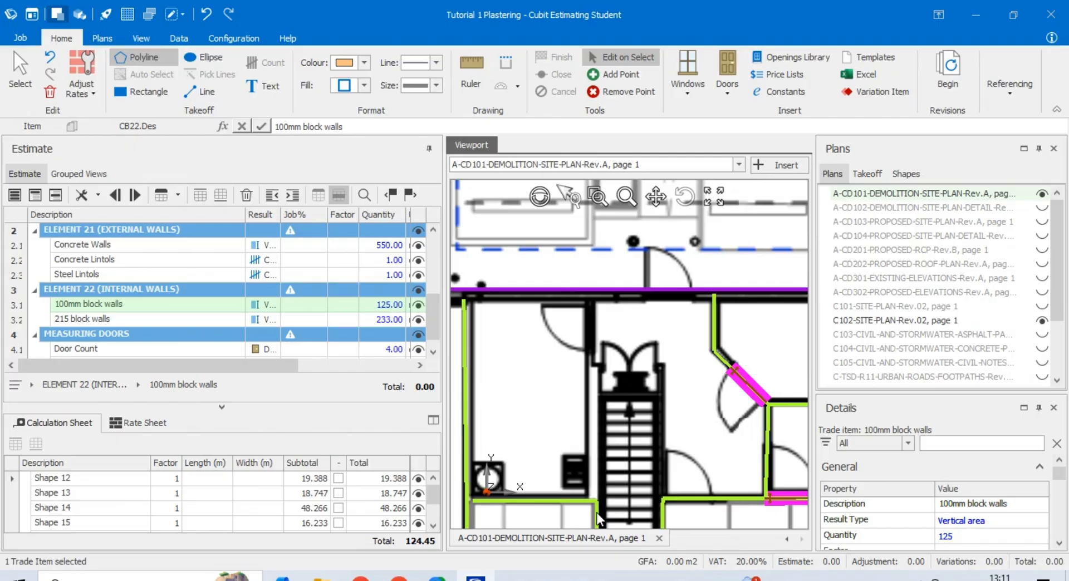
pyautogui.scroll(-3, 602, 491)
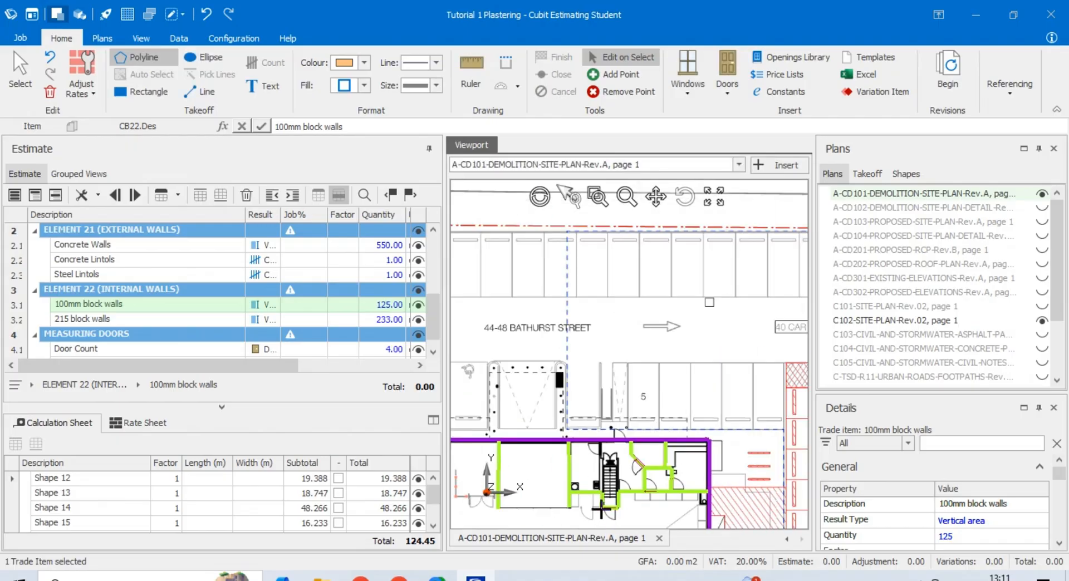
pyautogui.scroll(2, 602, 490)
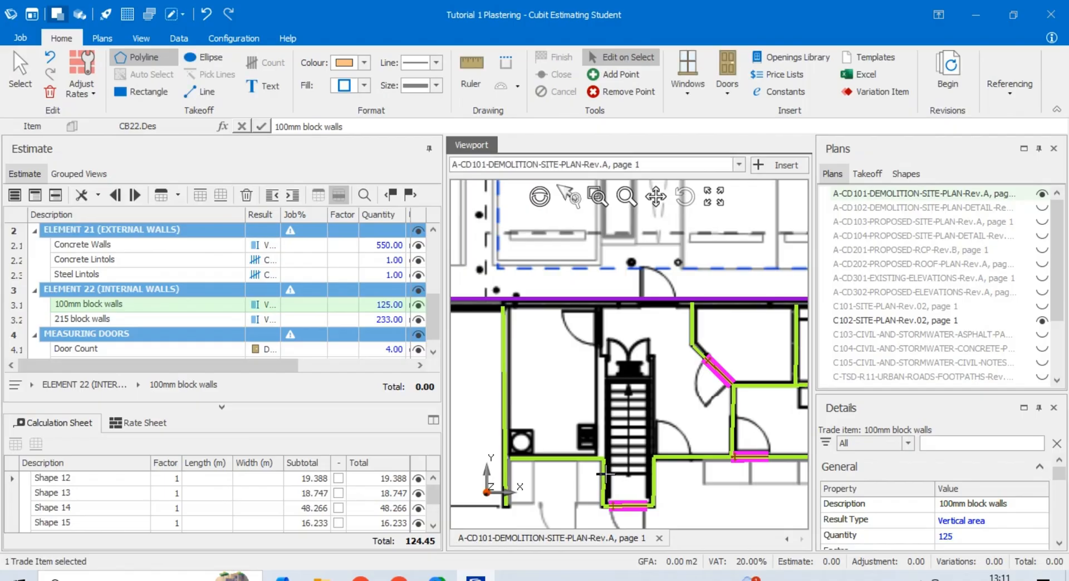
# Trace the stairwell's top and right-hand walls, plus the wall on its left up to the external wall, as 100mm block walls
pyautogui.click(600, 356)
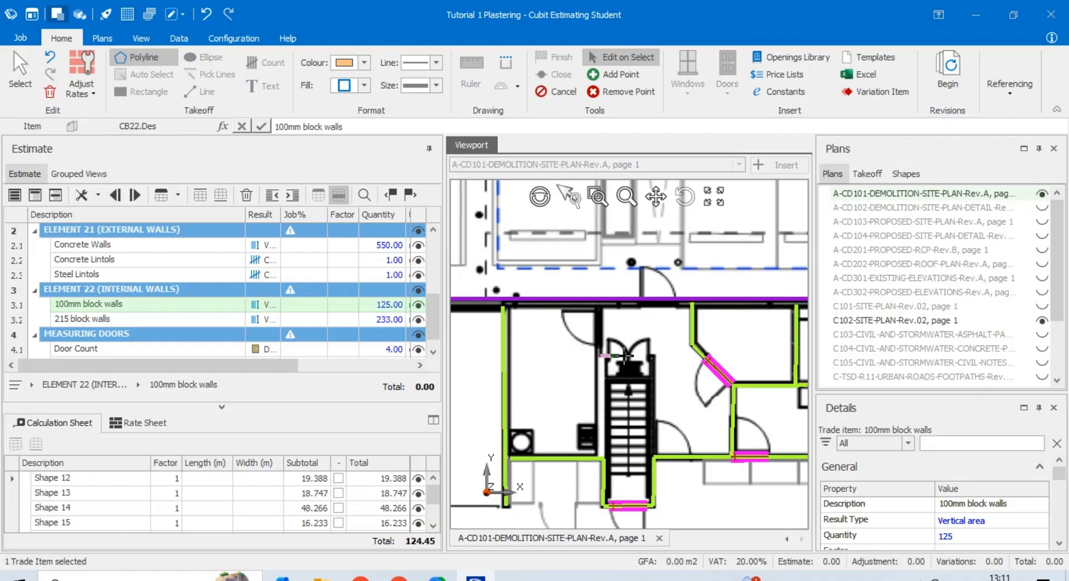
pyautogui.click(653, 355)
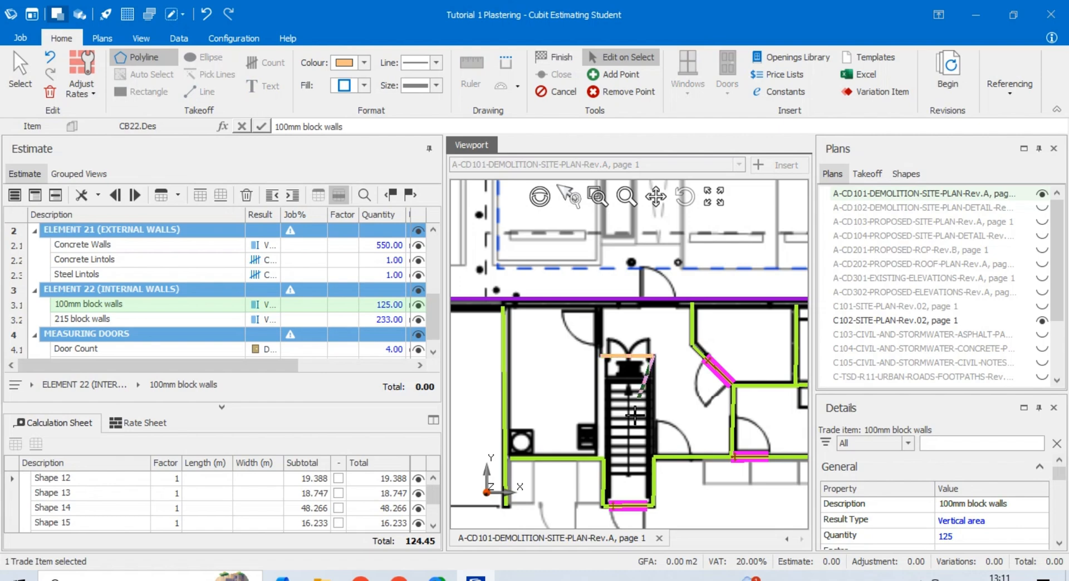
pyautogui.click(653, 456)
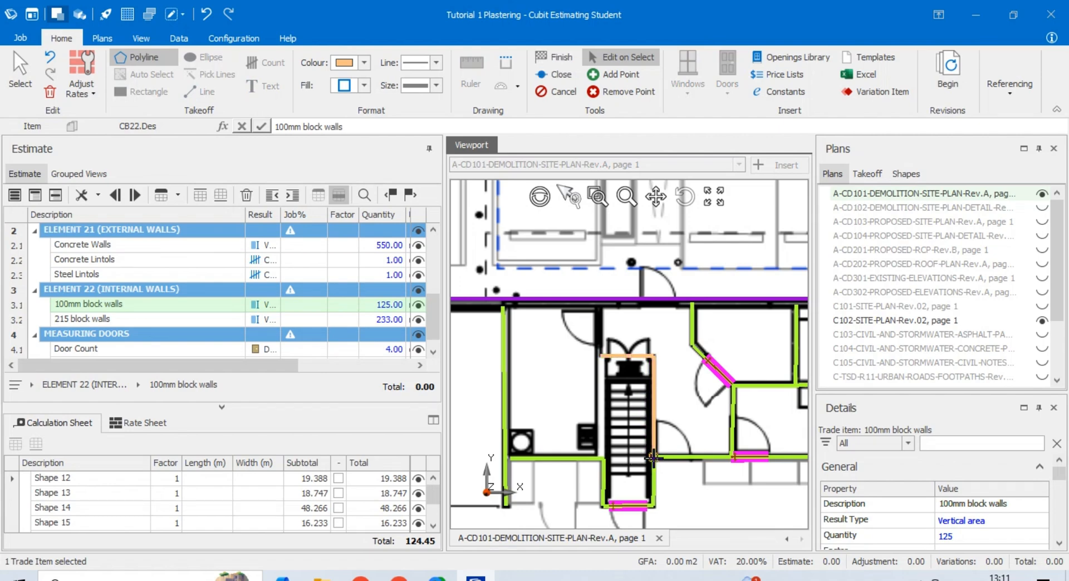
pyautogui.press('f')
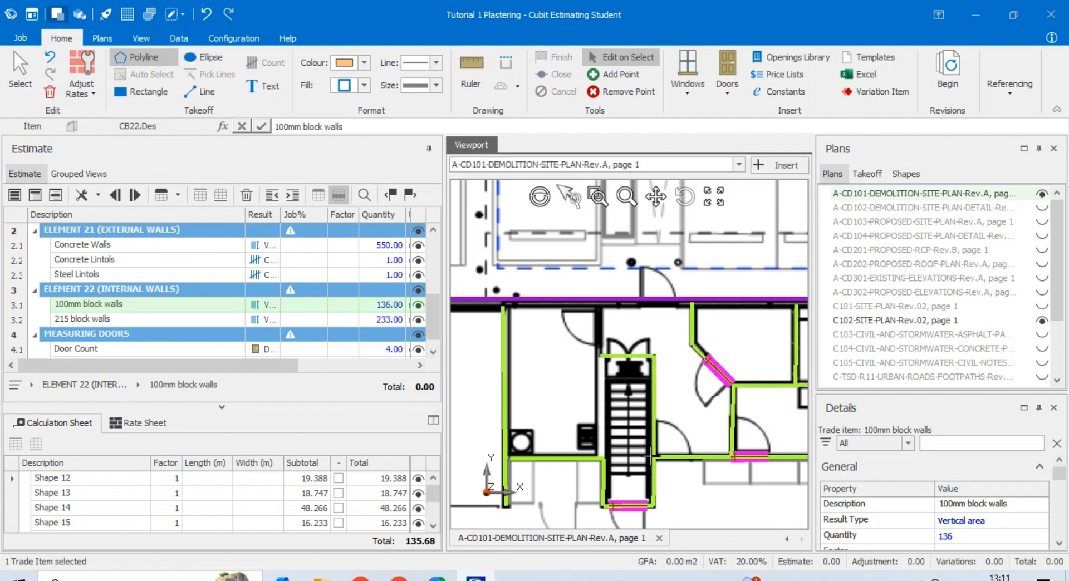
pyautogui.click(604, 459)
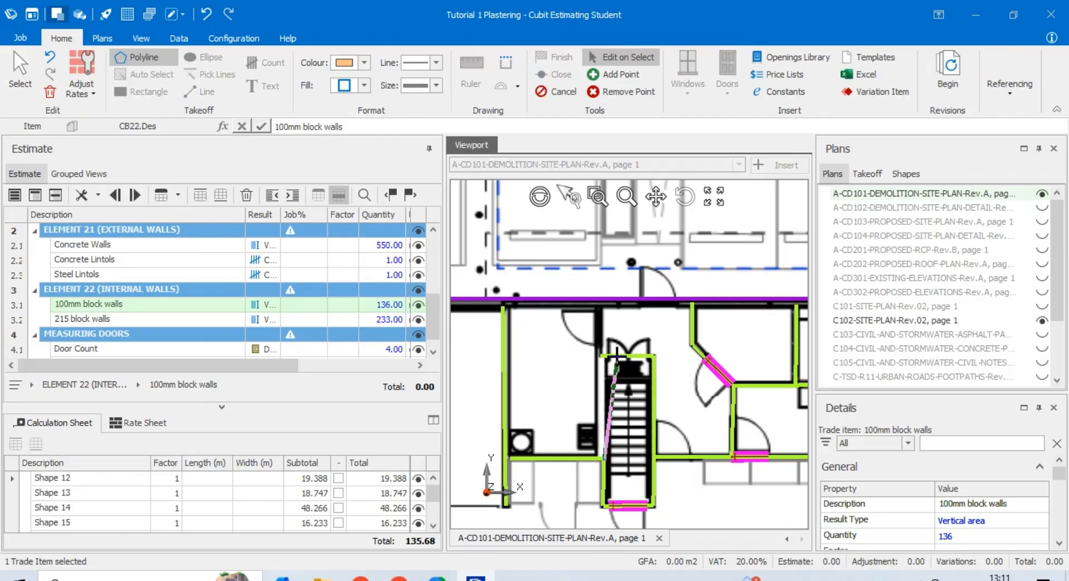
pyautogui.click(604, 300)
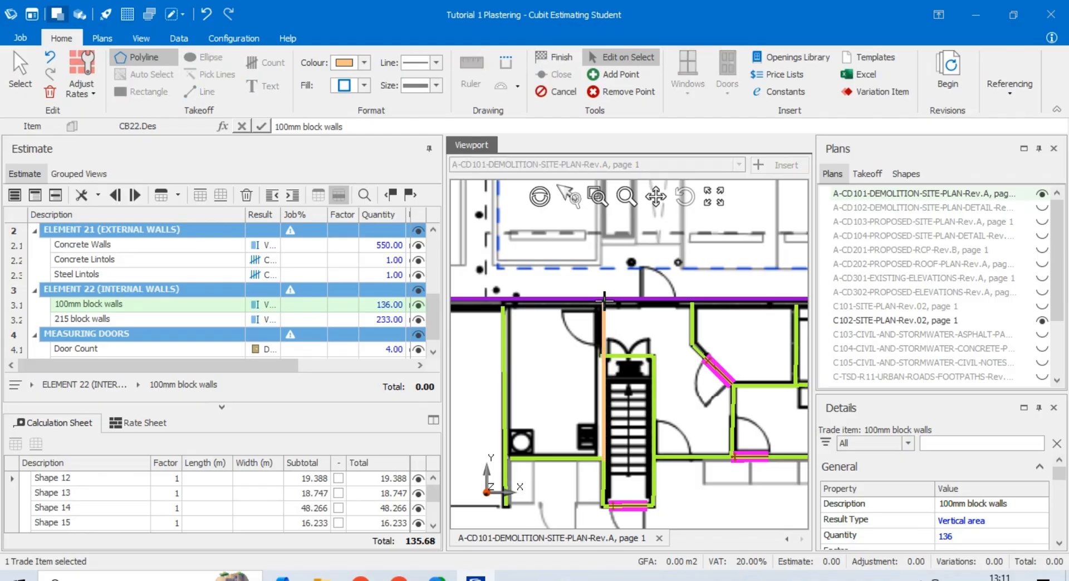
pyautogui.press('f')
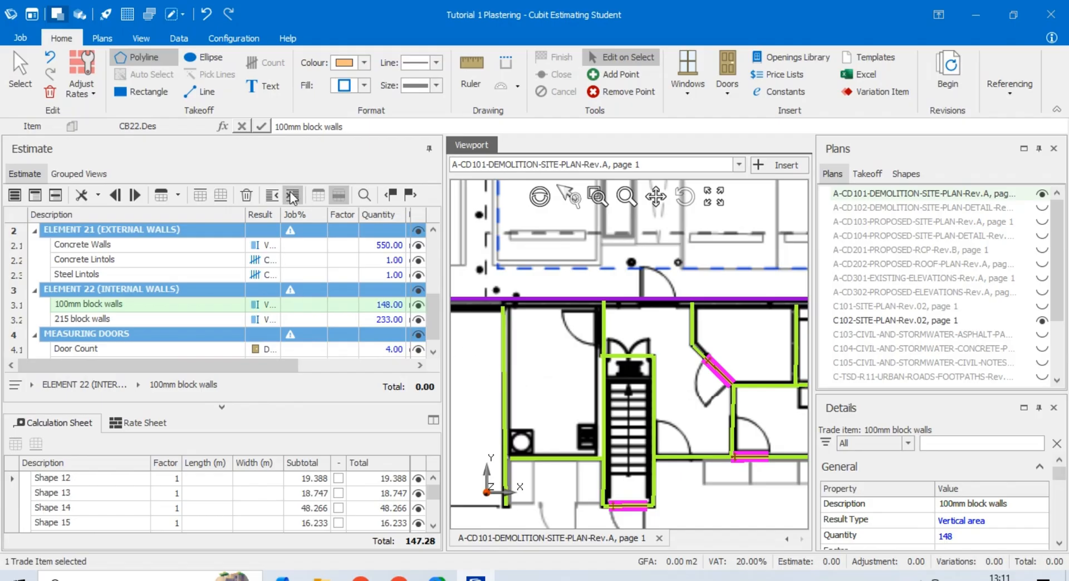
# Try inserting a 2340x1020x35 mm door with Autocount in the wall above the stairwell's left side, and undo it
pyautogui.click(734, 90)
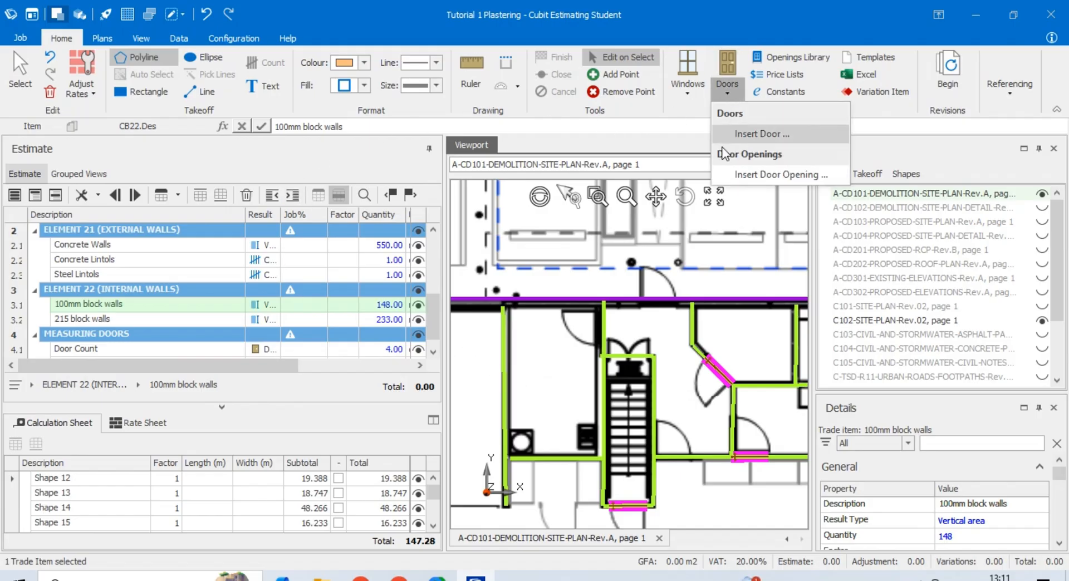
pyautogui.click(749, 138)
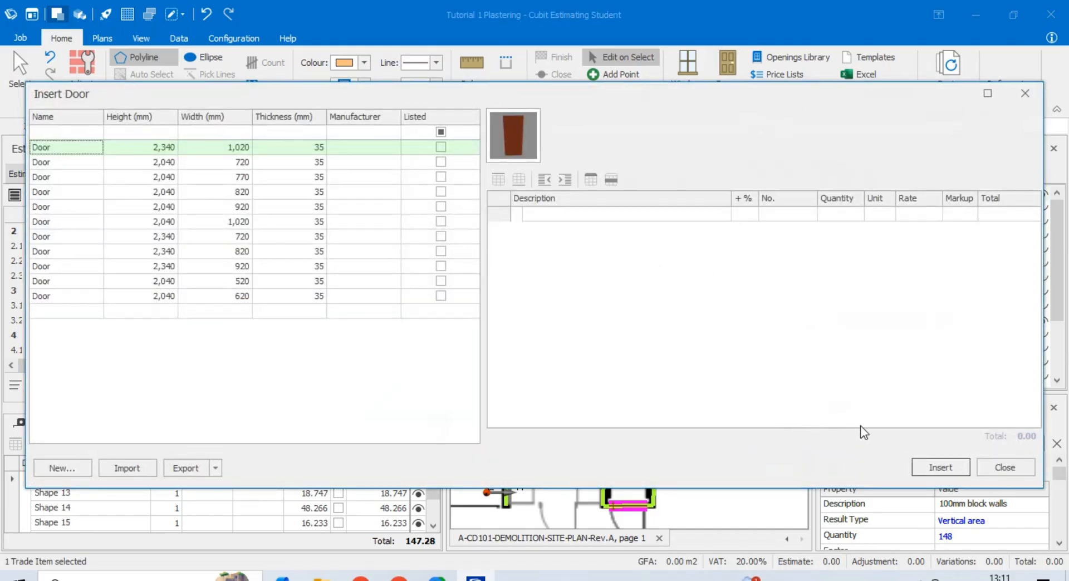
pyautogui.click(932, 466)
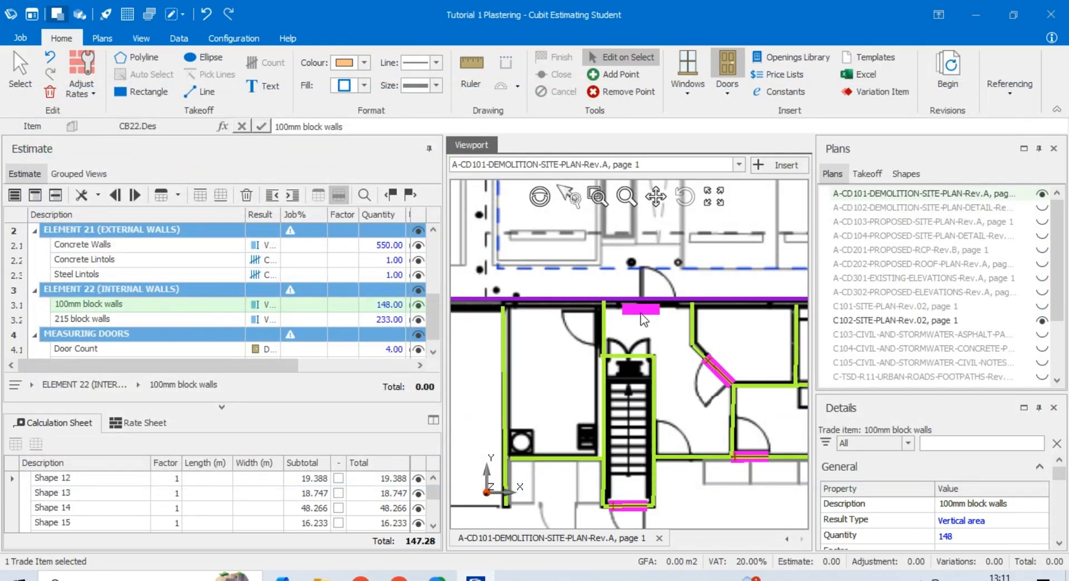
pyautogui.click(606, 333)
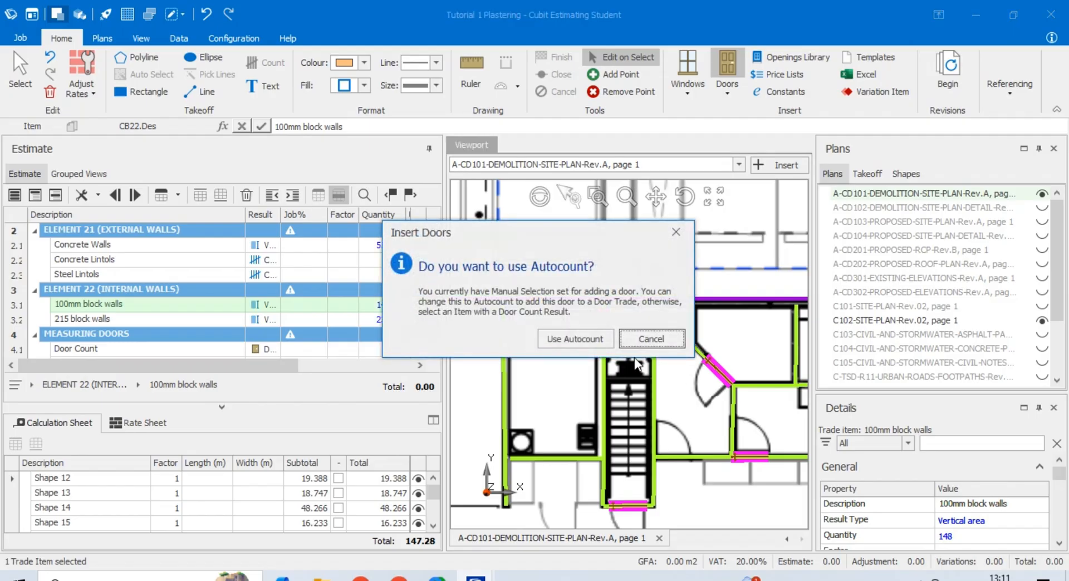
pyautogui.click(576, 339)
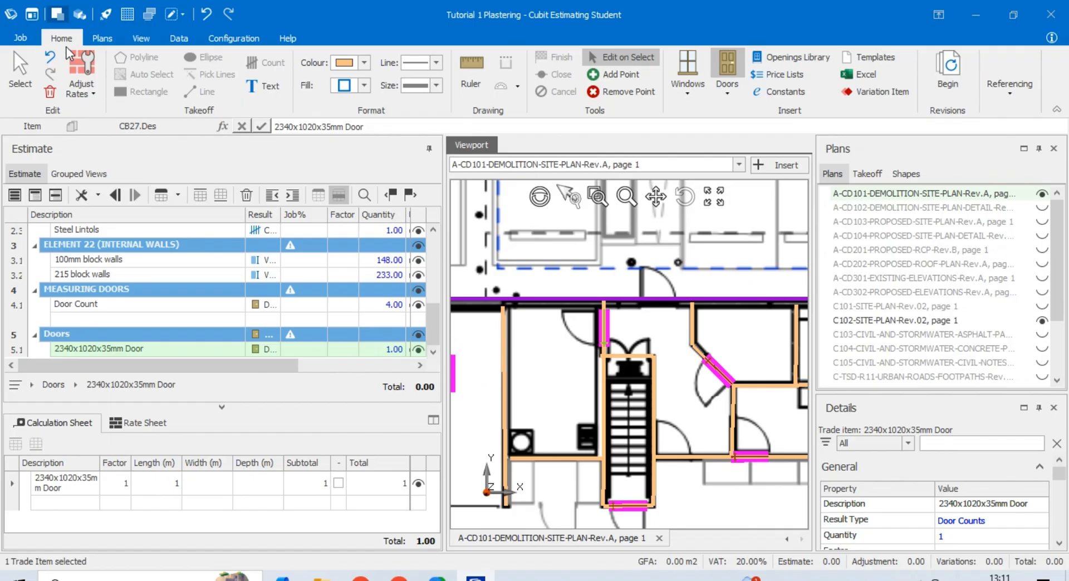
pyautogui.click(201, 14)
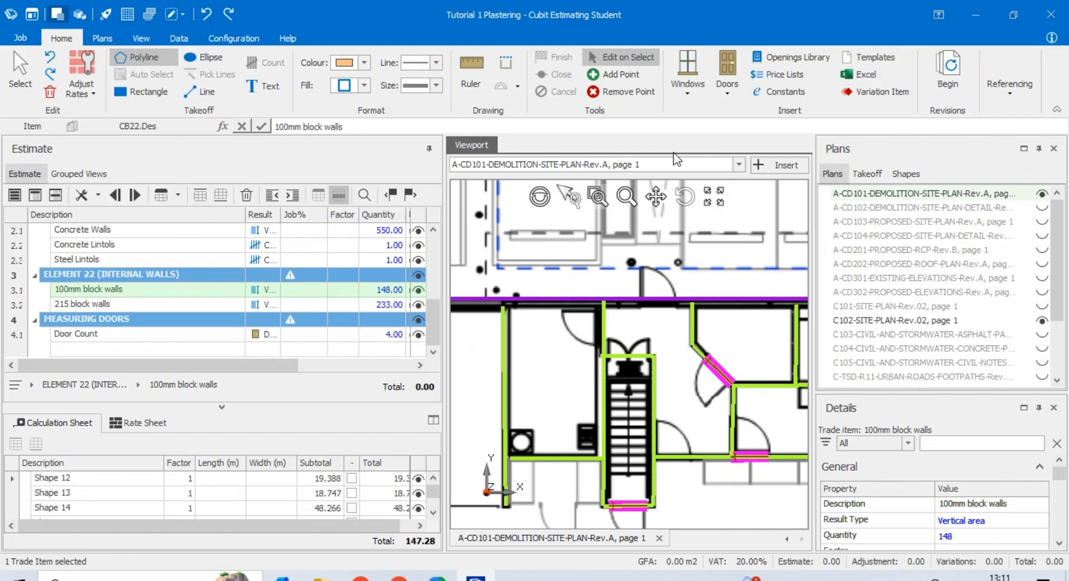
# Insert a 2340x1020x35 mm door in the wall running from the stairwell's upper left to the external wall
pyautogui.click(730, 68)
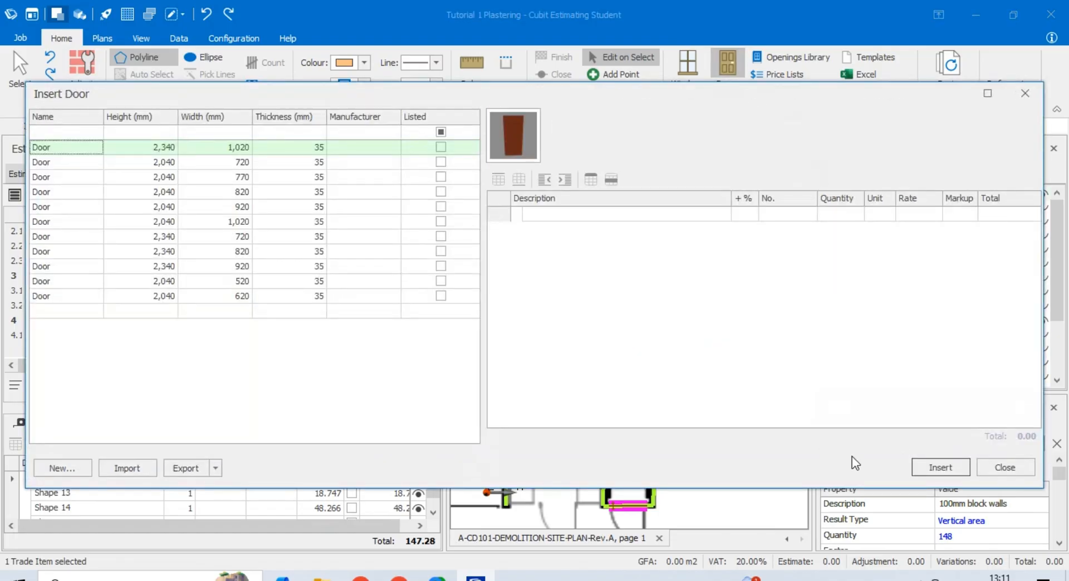
pyautogui.click(927, 465)
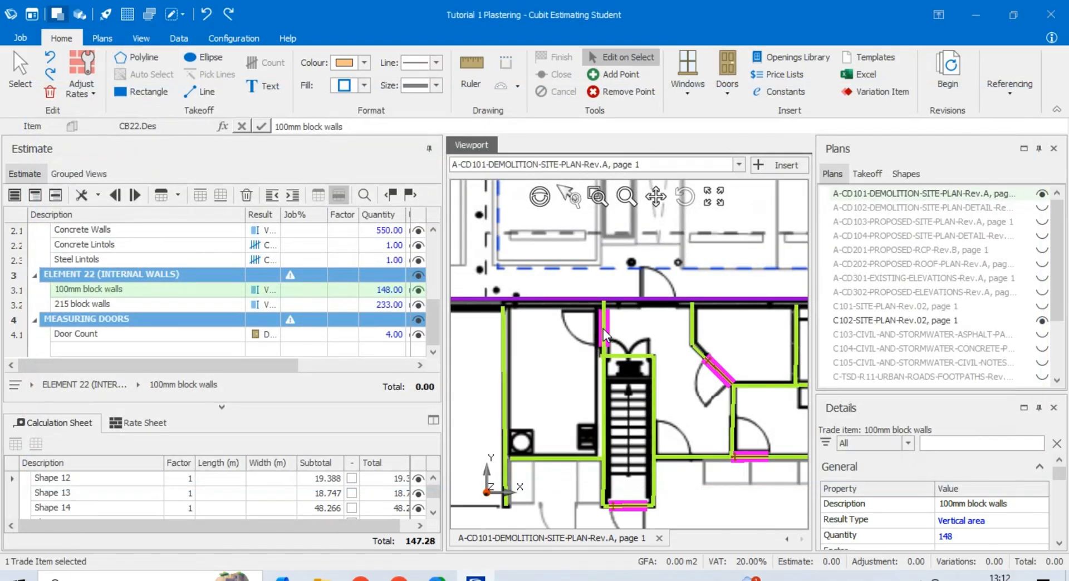
pyautogui.click(603, 328)
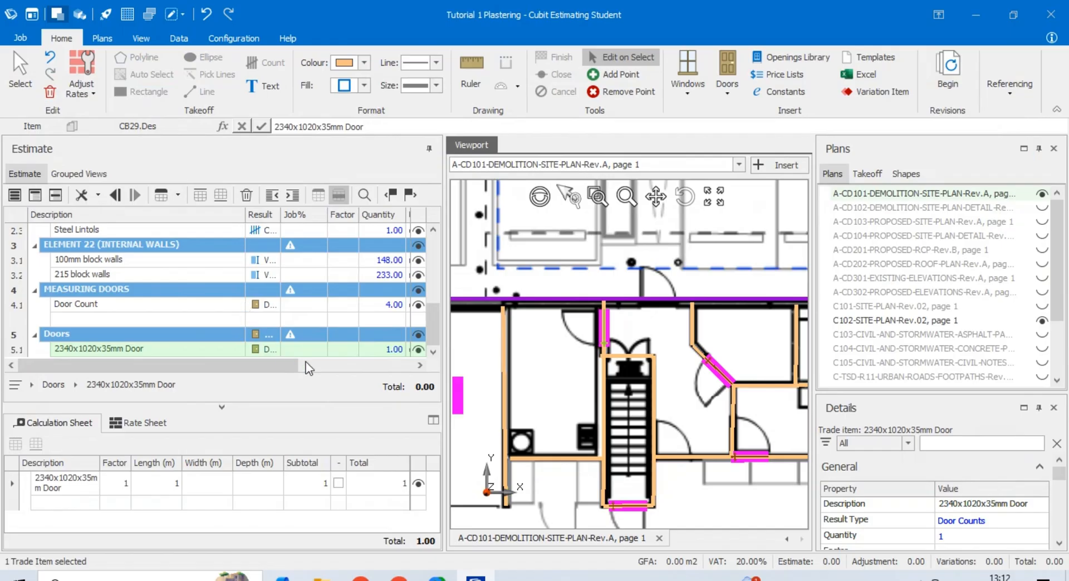
pyautogui.scroll(-4, 648, 376)
pyautogui.scroll(4, 643, 398)
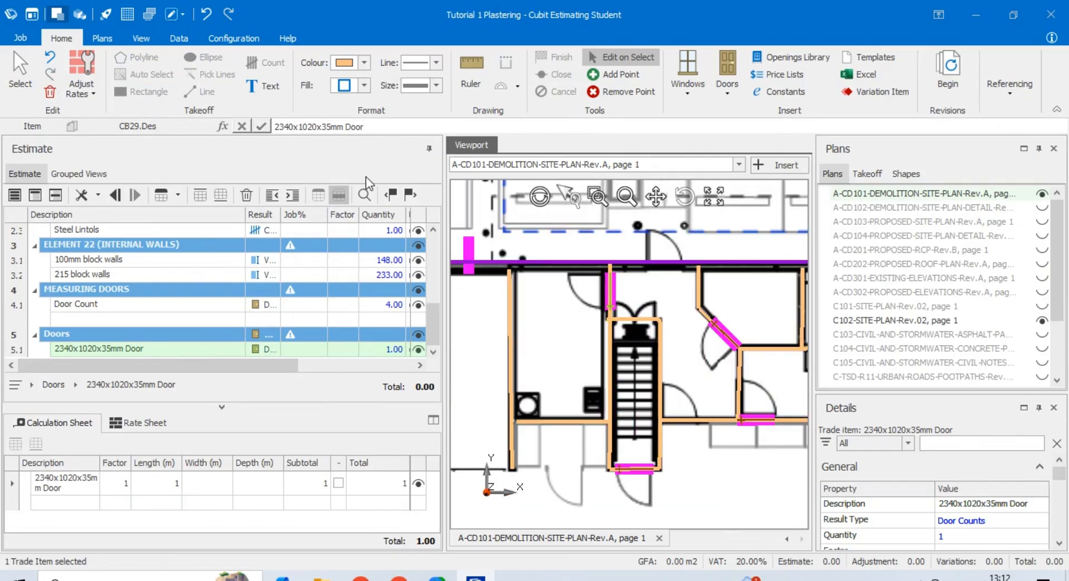
# Place 2340x1020x35 mm doors right of the stairwell, at its foot, in the angled partition and in the small room's right-hand wall
pyautogui.click(680, 421)
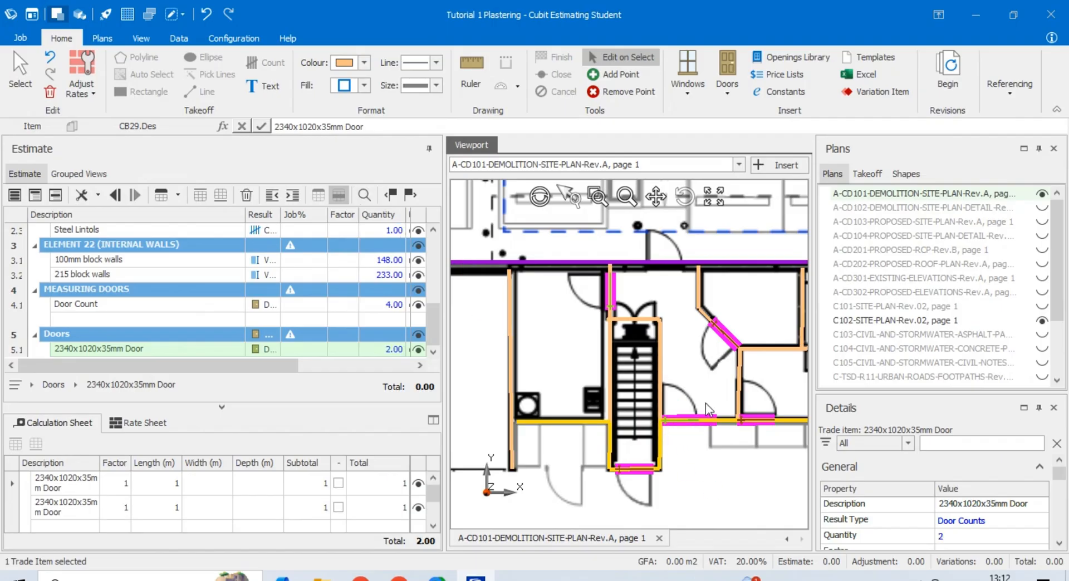
pyautogui.click(641, 472)
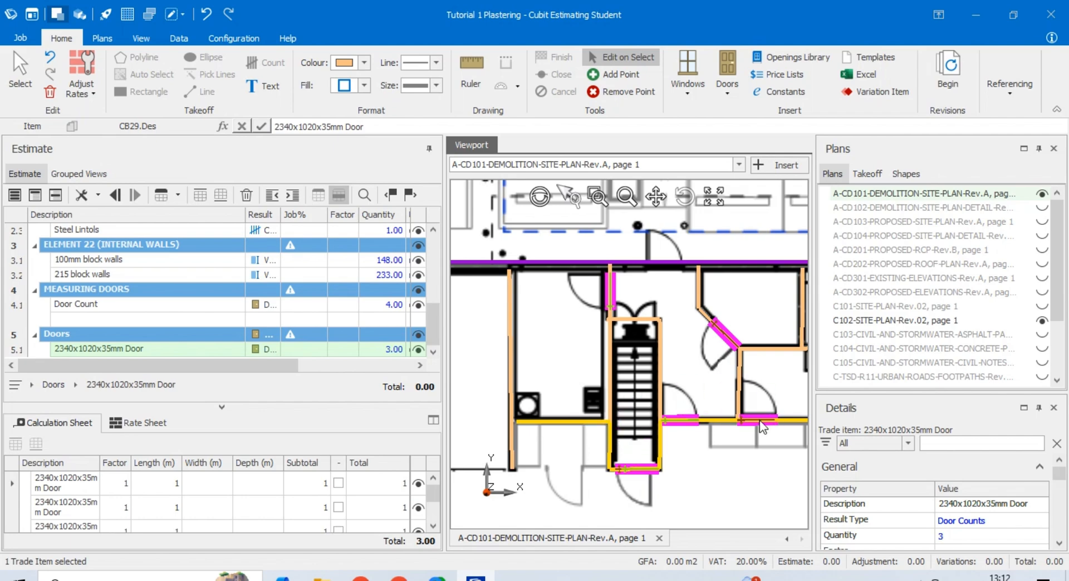
pyautogui.click(726, 339)
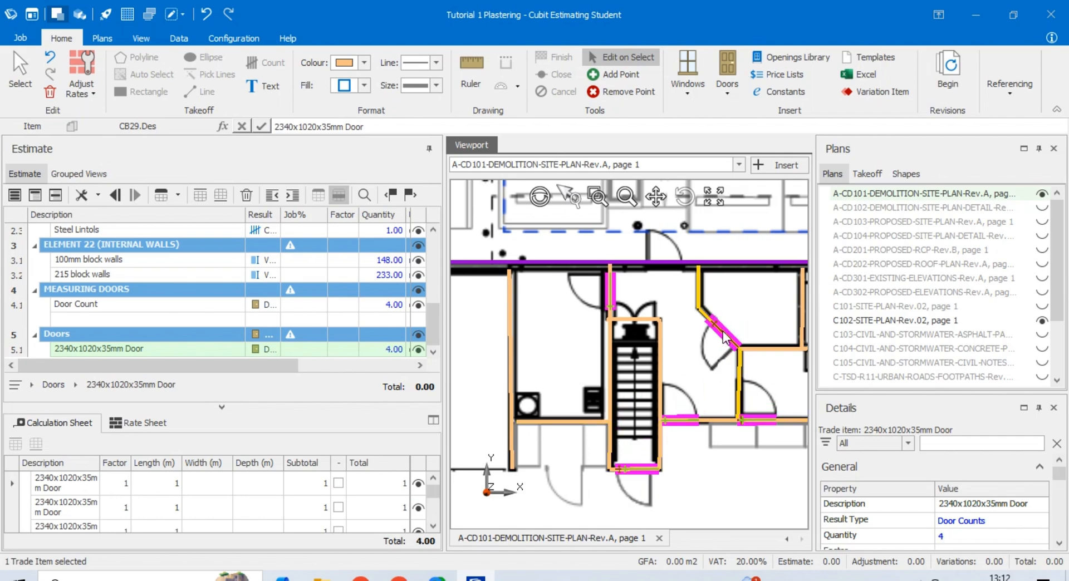
pyautogui.click(779, 363)
pyautogui.scroll(-1, 723, 341)
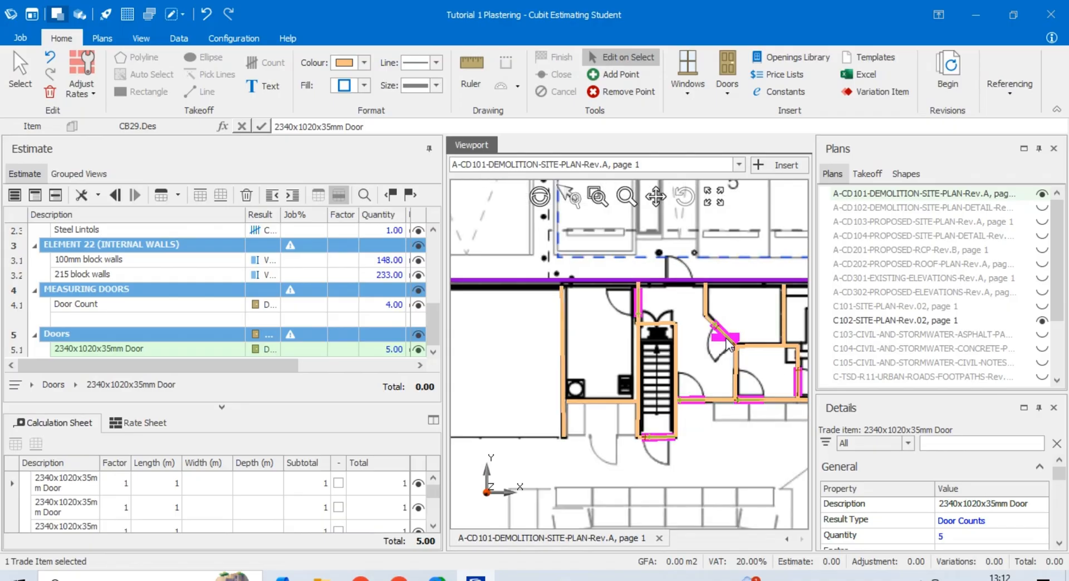
pyautogui.scroll(-1, 700, 357)
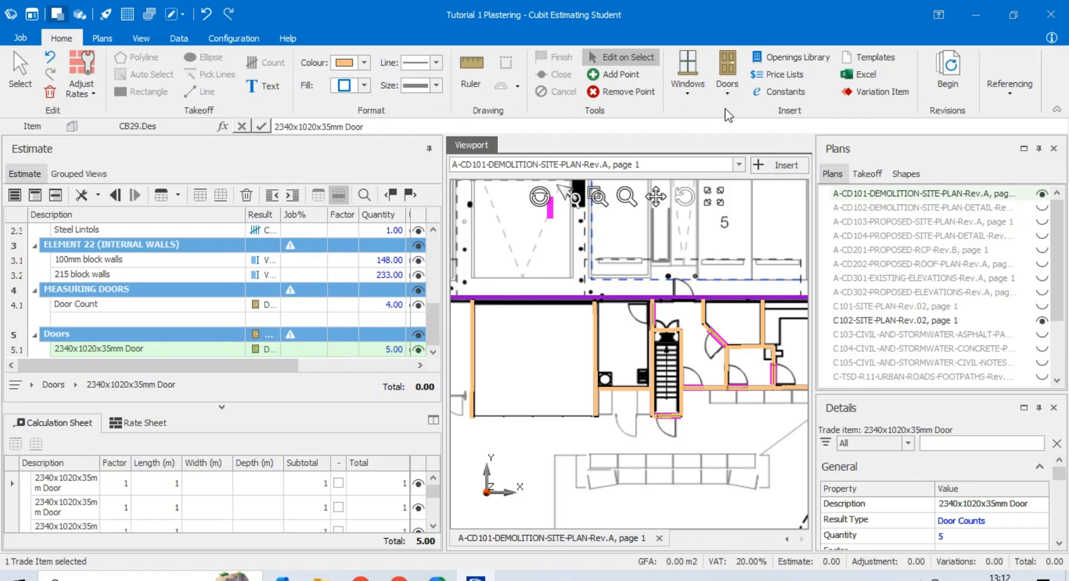
# Review the door sizes available in the library and the form for defining a new library opening
pyautogui.click(727, 67)
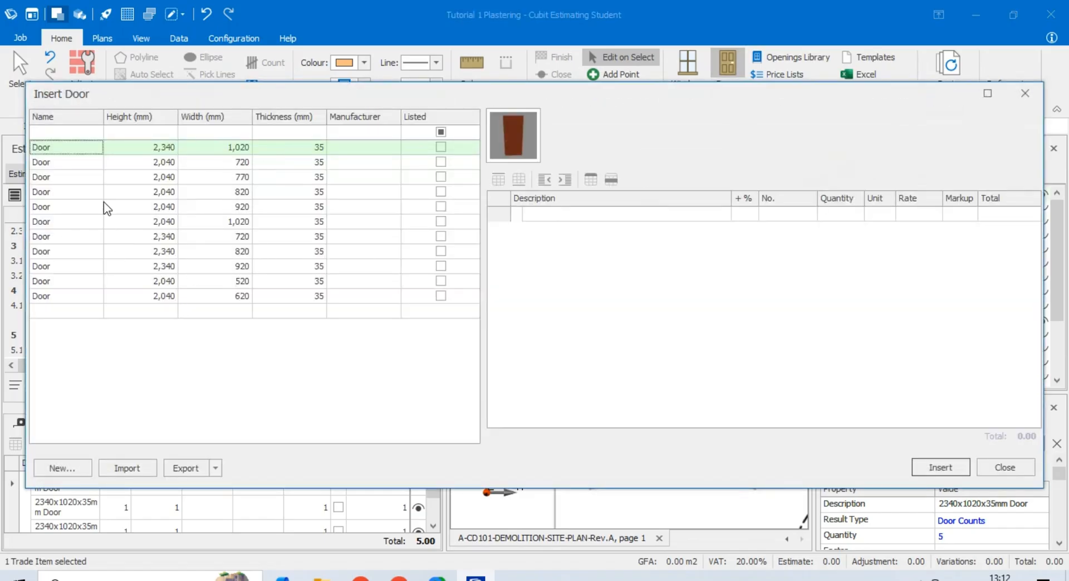
pyautogui.click(79, 165)
pyautogui.press('Down')
pyautogui.press('Down')
pyautogui.press('Down')
pyautogui.press('Down')
pyautogui.press('Down')
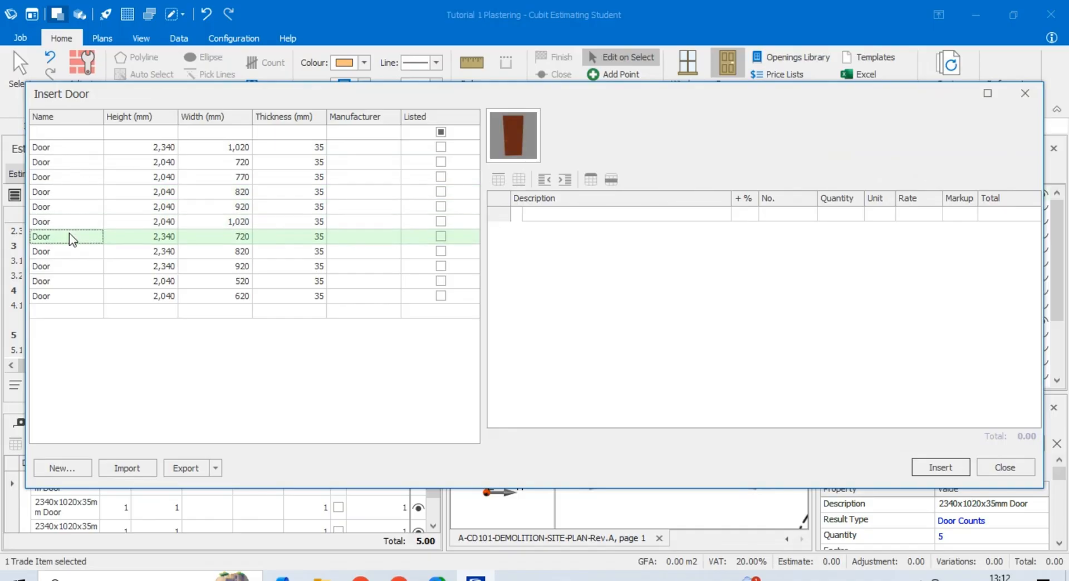
pyautogui.click(65, 284)
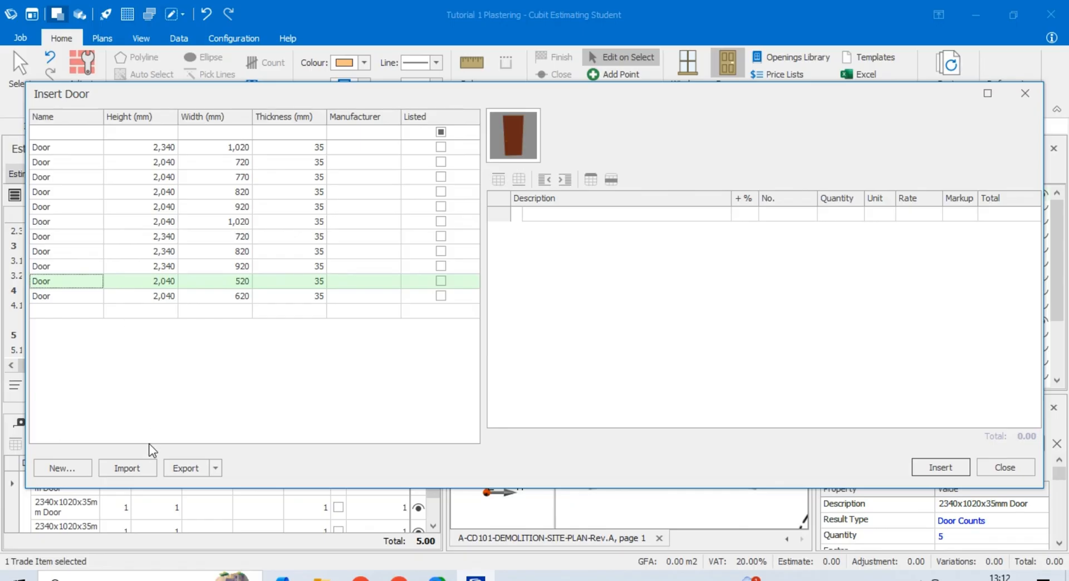
pyautogui.click(49, 468)
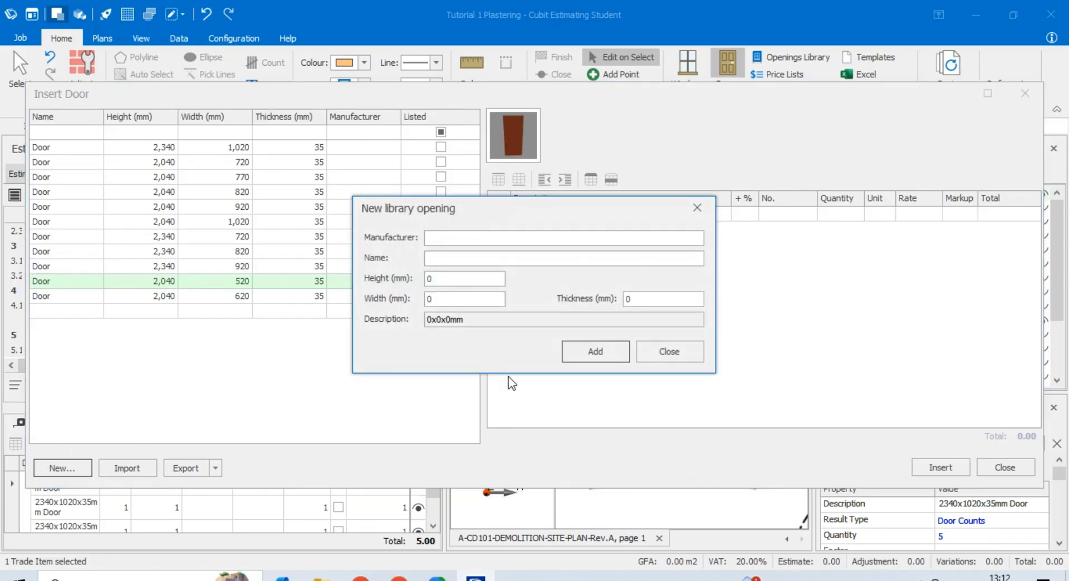
pyautogui.click(656, 351)
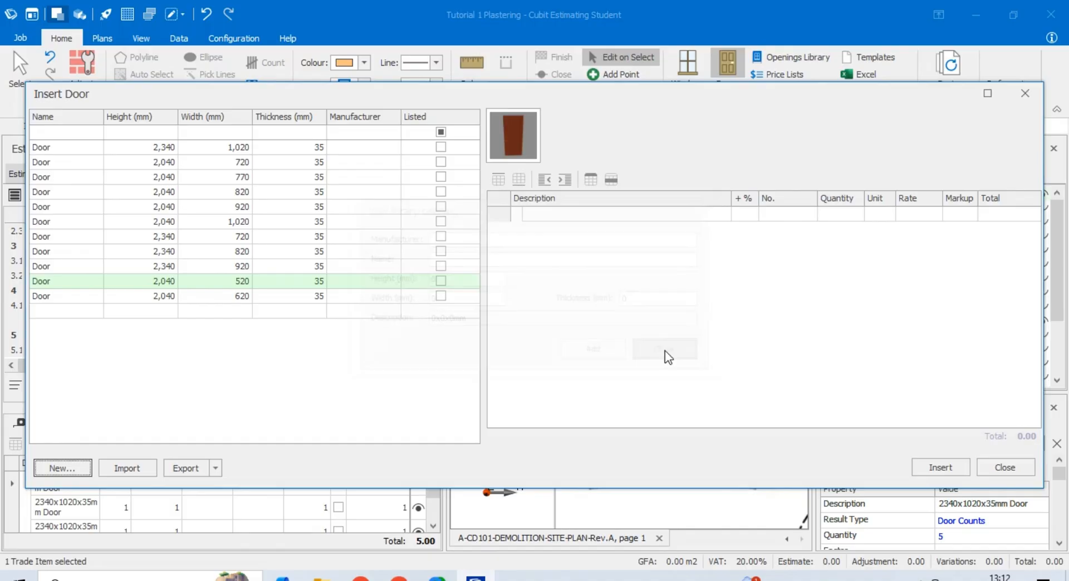
pyautogui.click(997, 473)
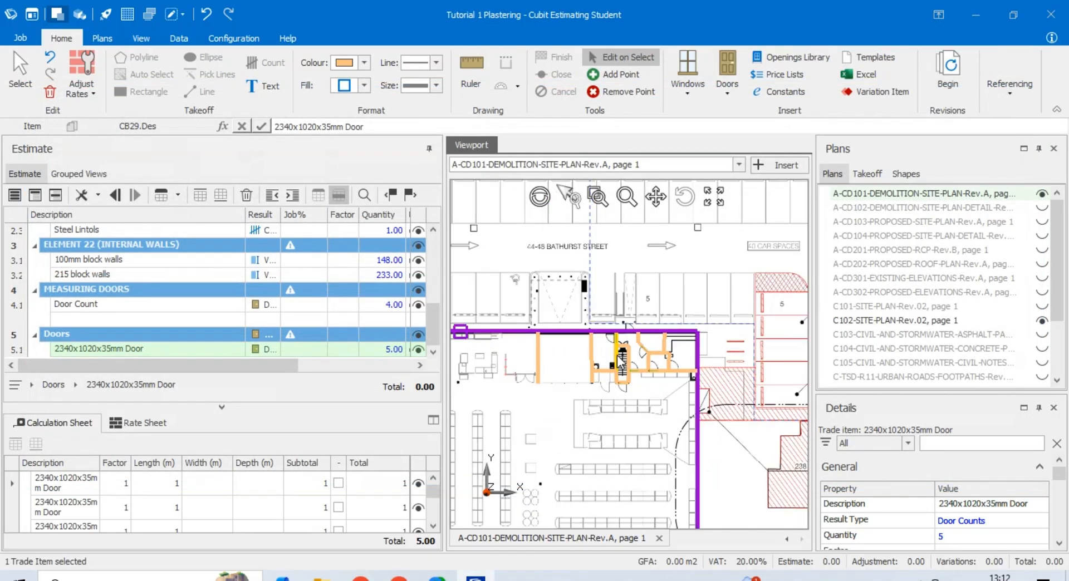
pyautogui.scroll(-5, 674, 334)
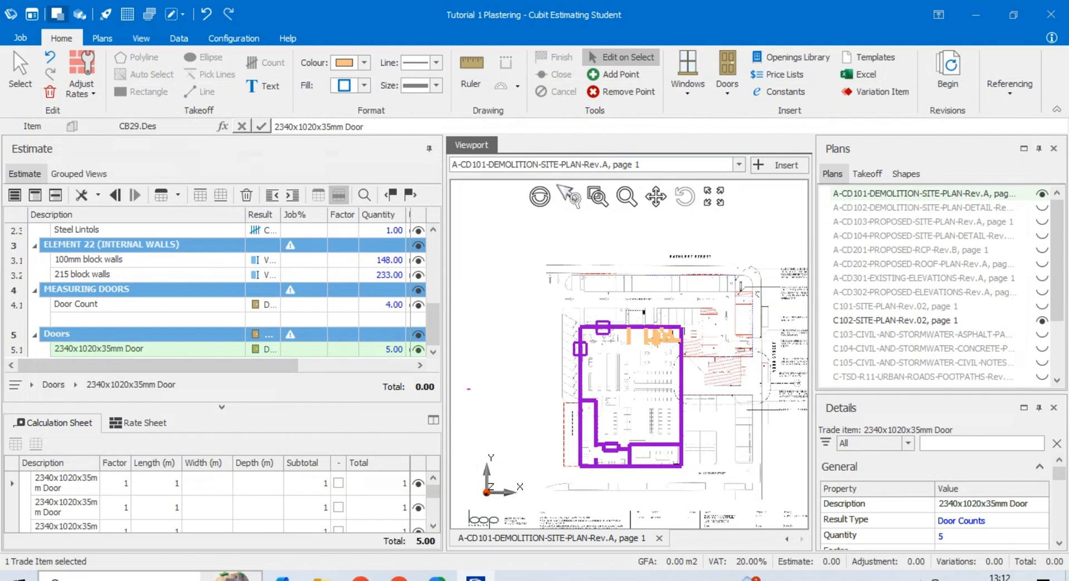
pyautogui.click(283, 578)
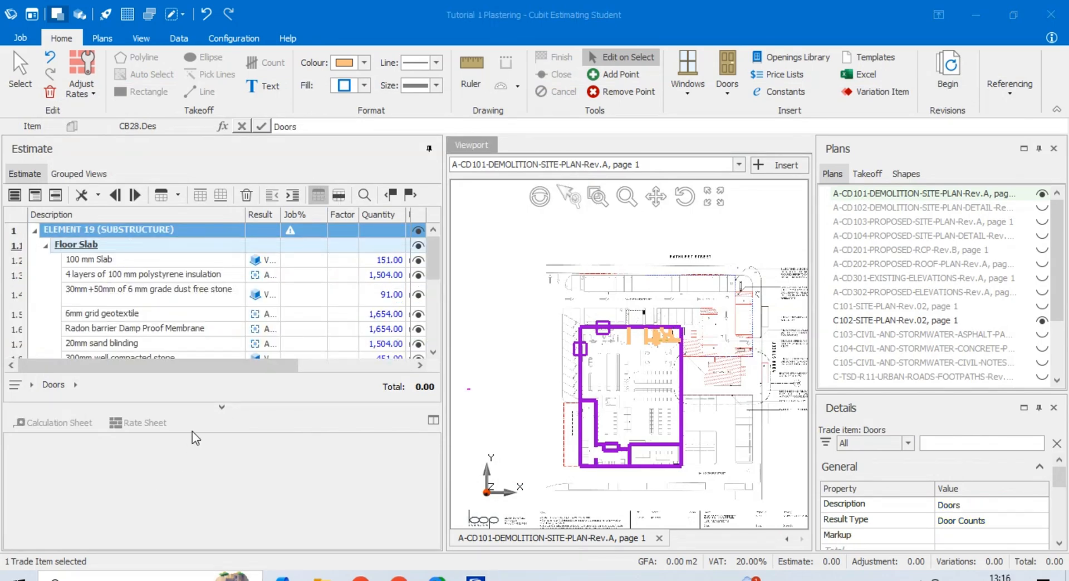
# Set the rate of the 100 mm Slab item under Floor Slab to 120
pyautogui.moveTo(210, 365); pyautogui.dragTo(291, 366)
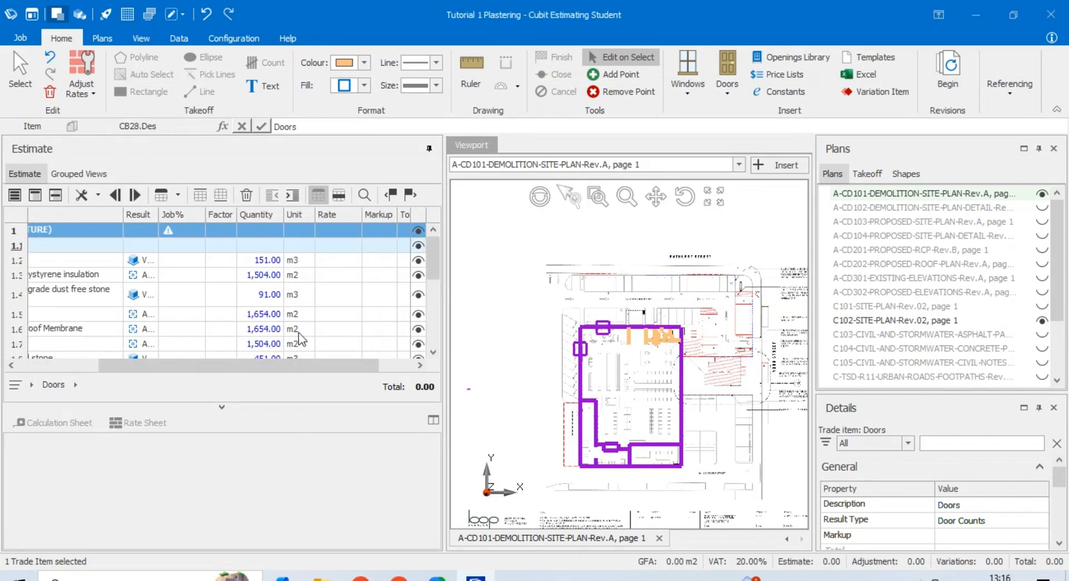
pyautogui.click(328, 261)
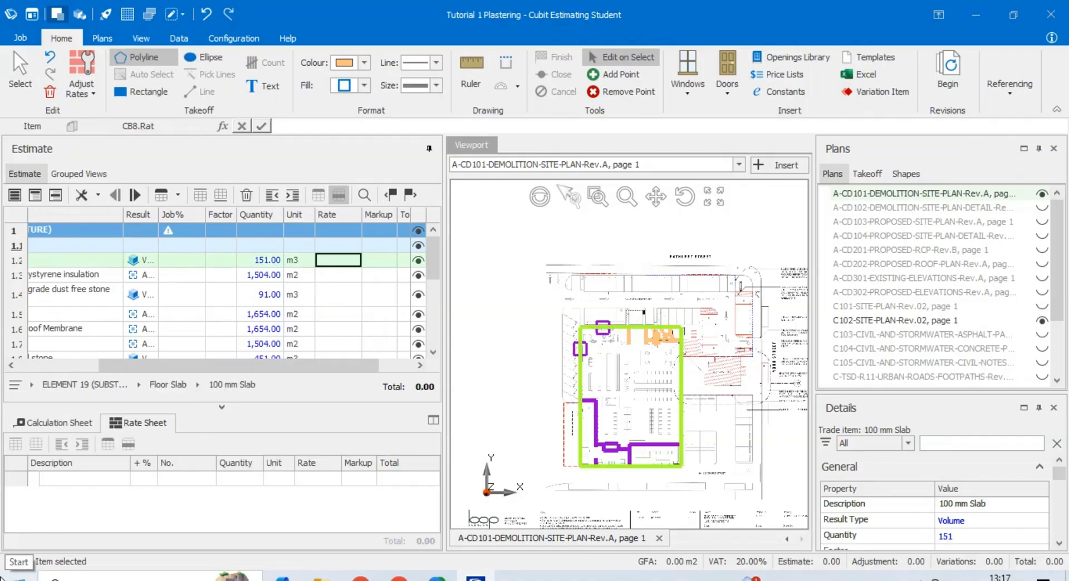
pyautogui.click(84, 580)
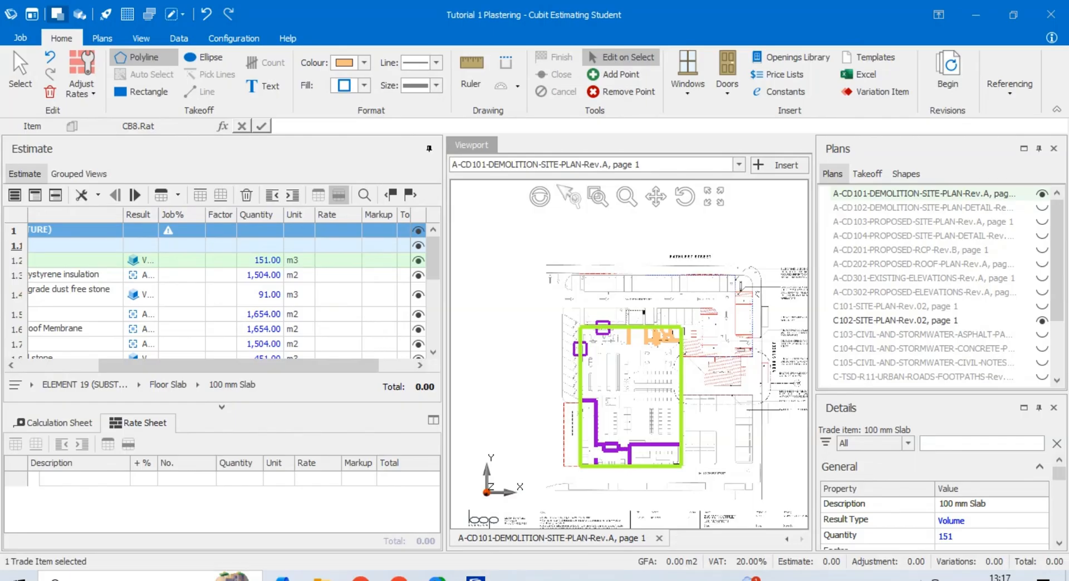
pyautogui.click(349, 263)
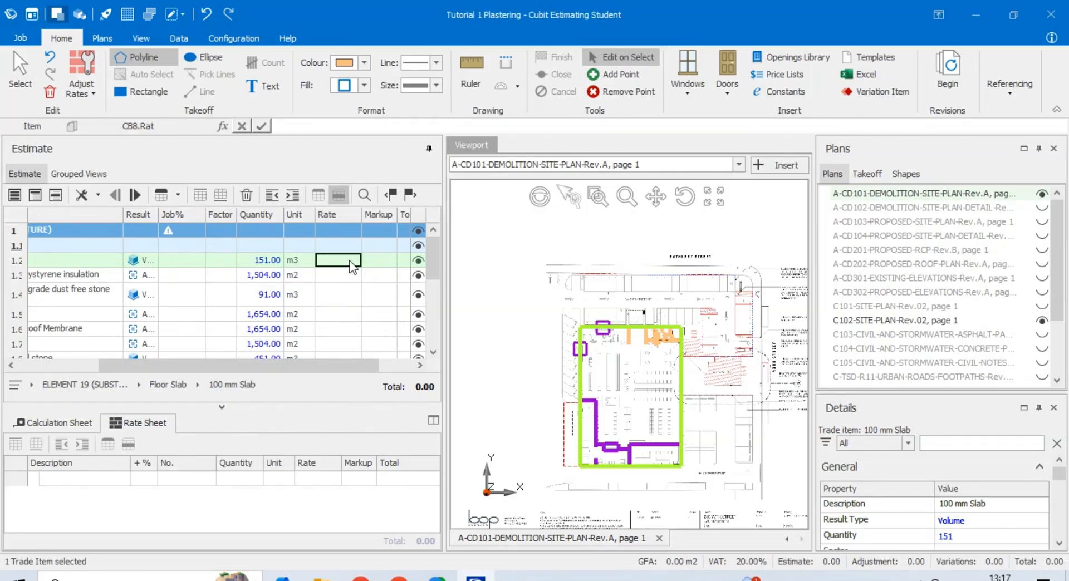
pyautogui.write('120')
pyautogui.click(350, 275)
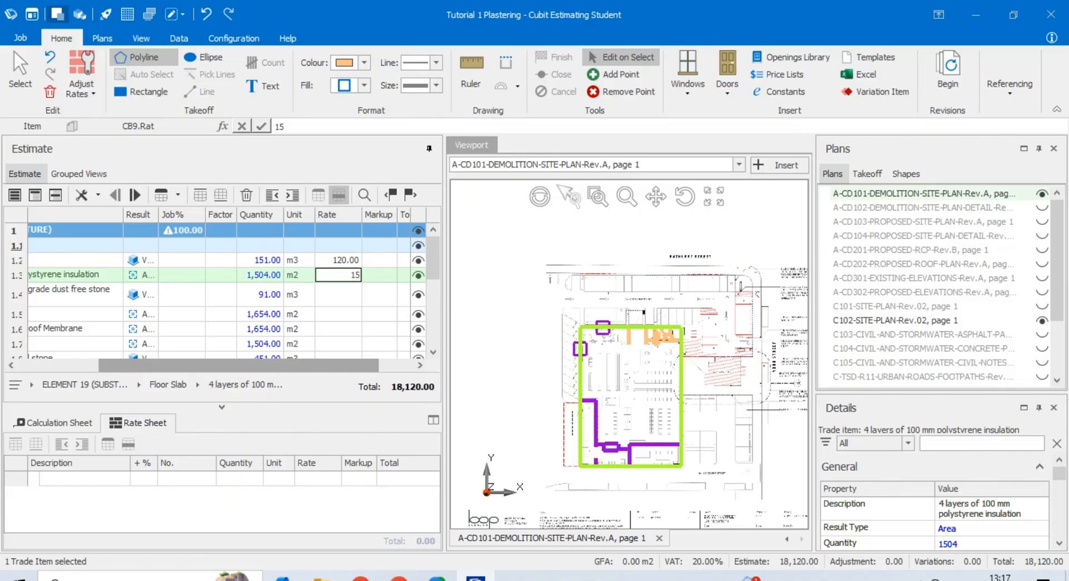
# Set the Floor Slab rates to 15 for polystyrene insulation, 112 for 6 mm grade dust free stone and 45 for 6mm grid geotextile
pyautogui.press('Return')
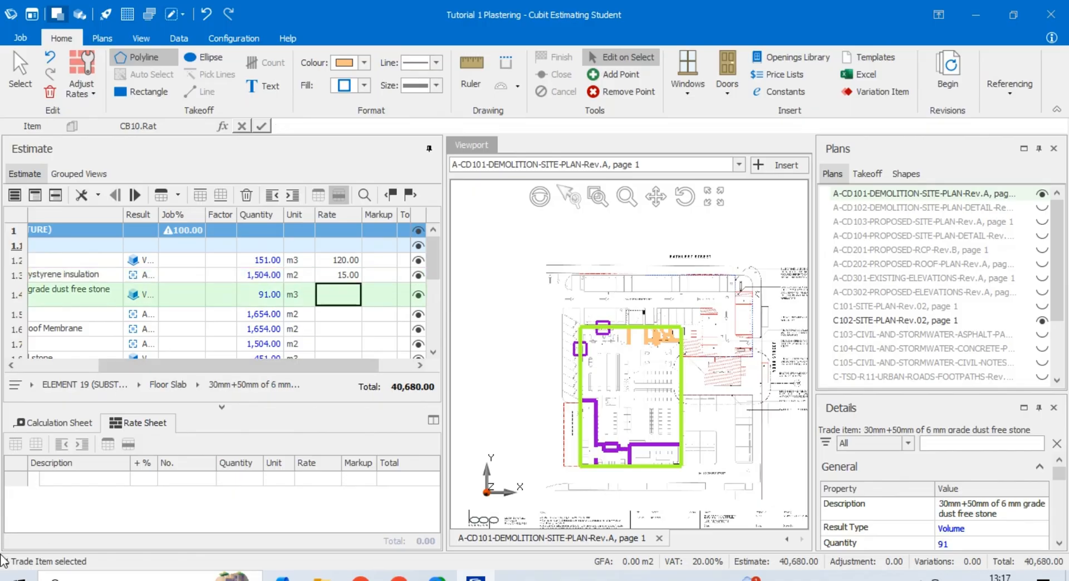
pyautogui.write('112')
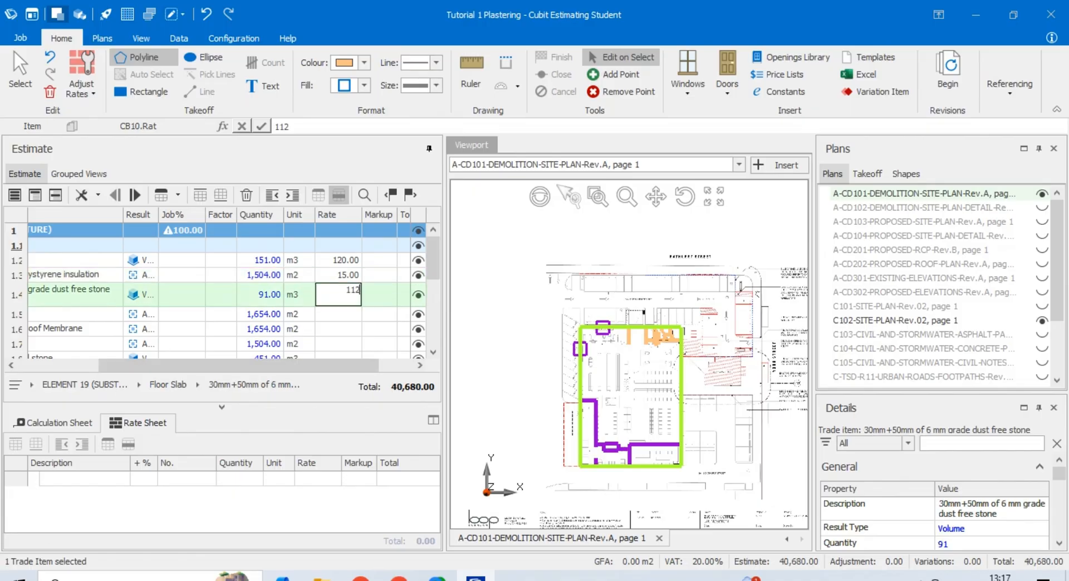
pyautogui.press('Return')
pyautogui.write('45')
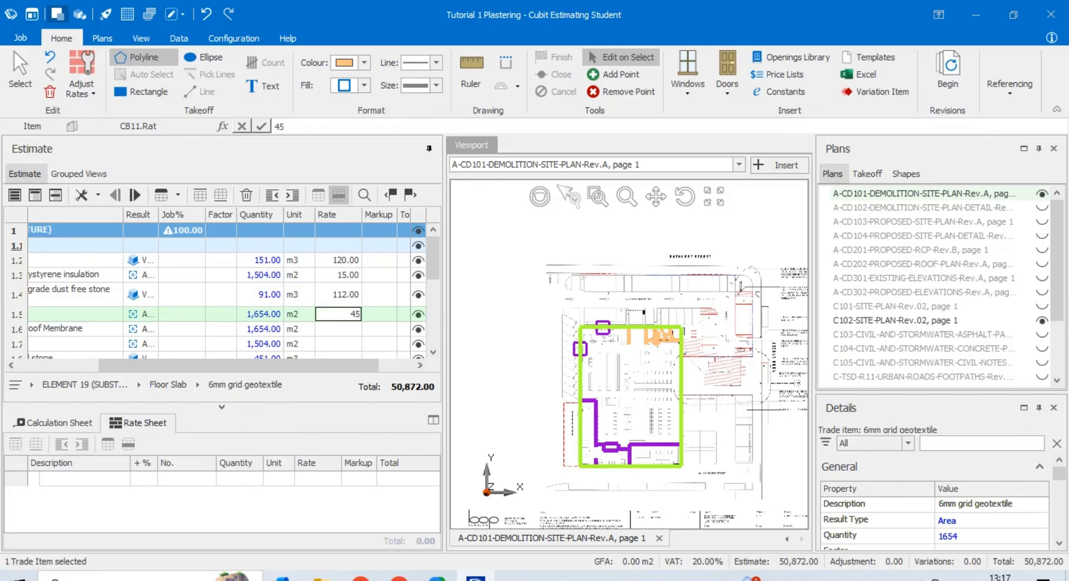
pyautogui.press('Return')
# Set the rates of the Radon barrier Damp Proof Membrane to 55, 20mm sand blinding to 121 and 300mm well compacted stone to 112
pyautogui.write('55')
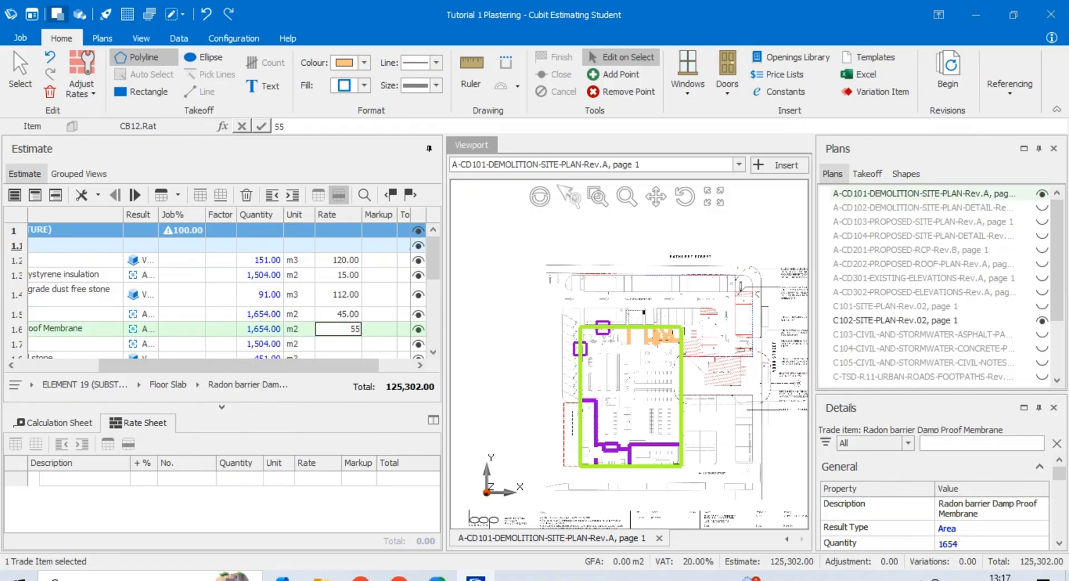
pyautogui.press('Return')
pyautogui.write('1')
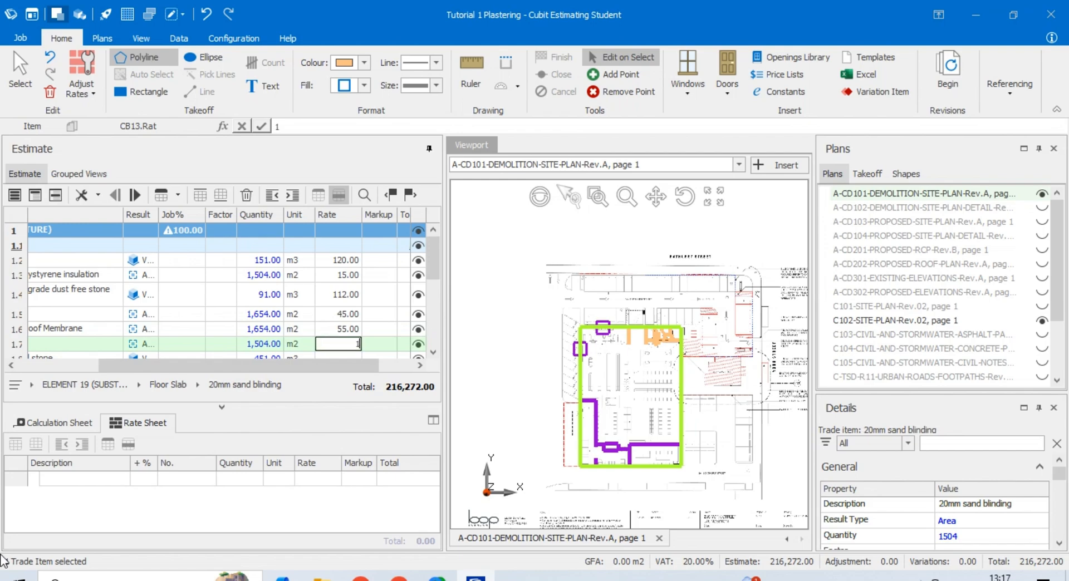
pyautogui.write('21')
pyautogui.press('Return')
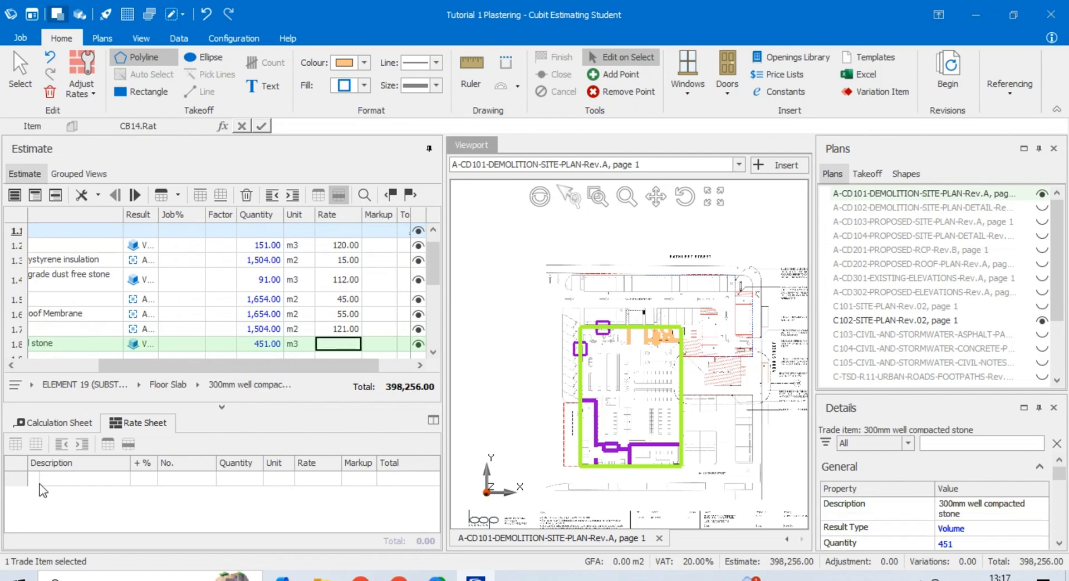
pyautogui.write('112')
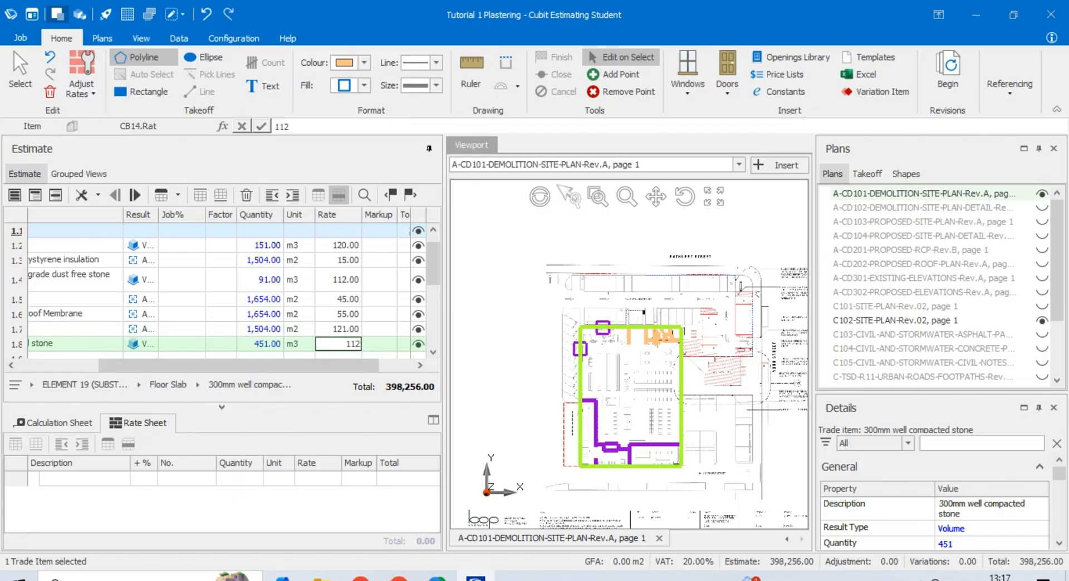
pyautogui.press('Return')
# Under External Walls, set the rate of Concrete Walls to 112 and of Concrete Lintols to 225
pyautogui.press('Down')
pyautogui.press('Down')
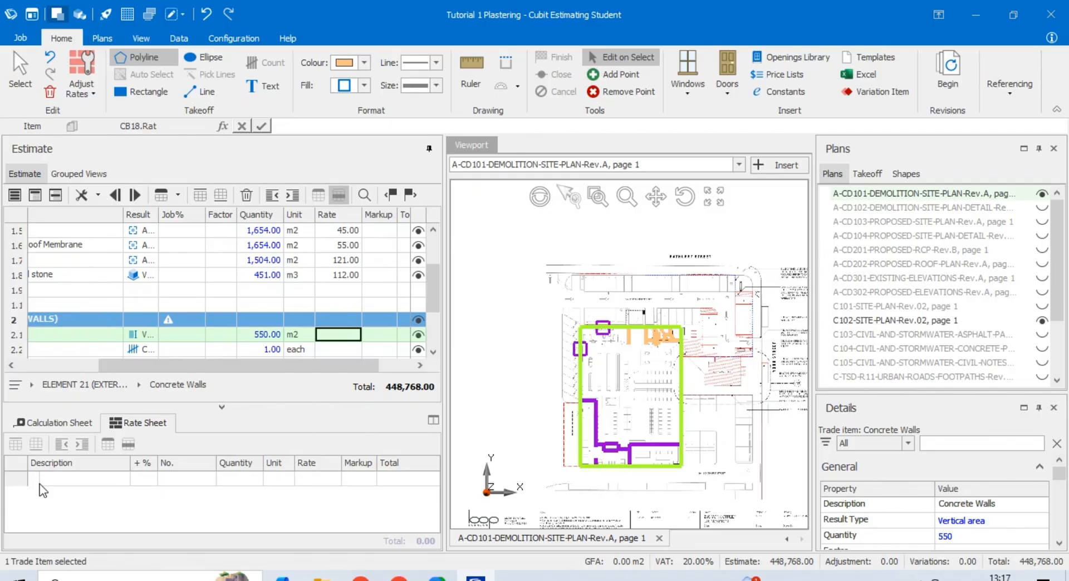
pyautogui.write('112')
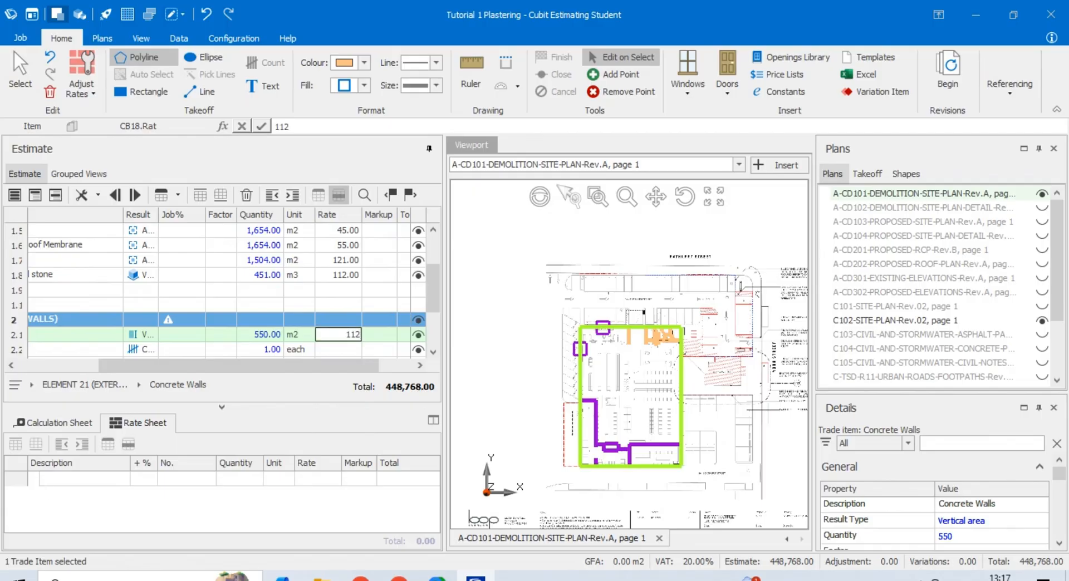
pyautogui.press('Return')
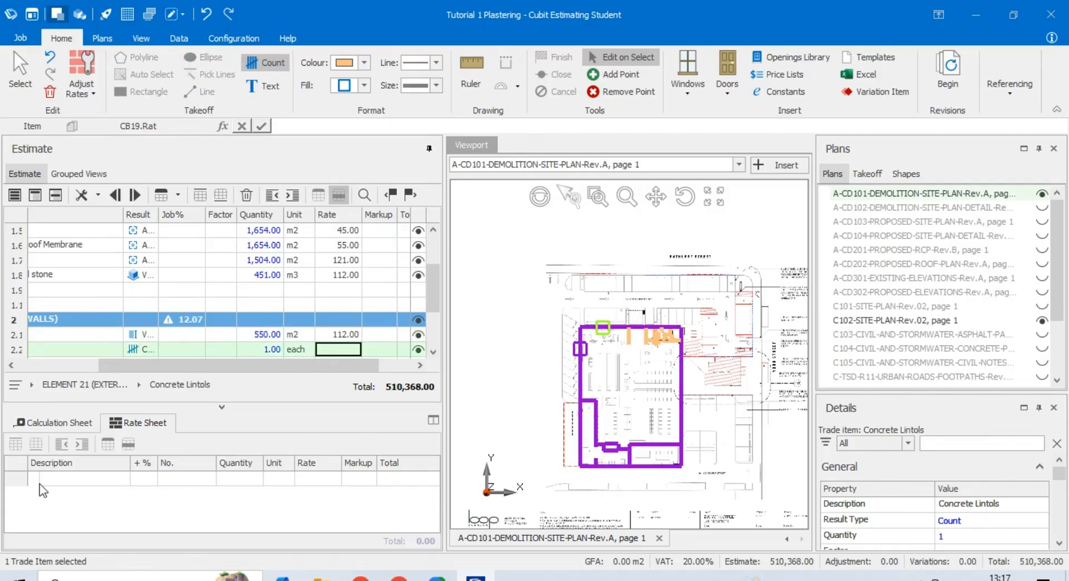
pyautogui.write('225')
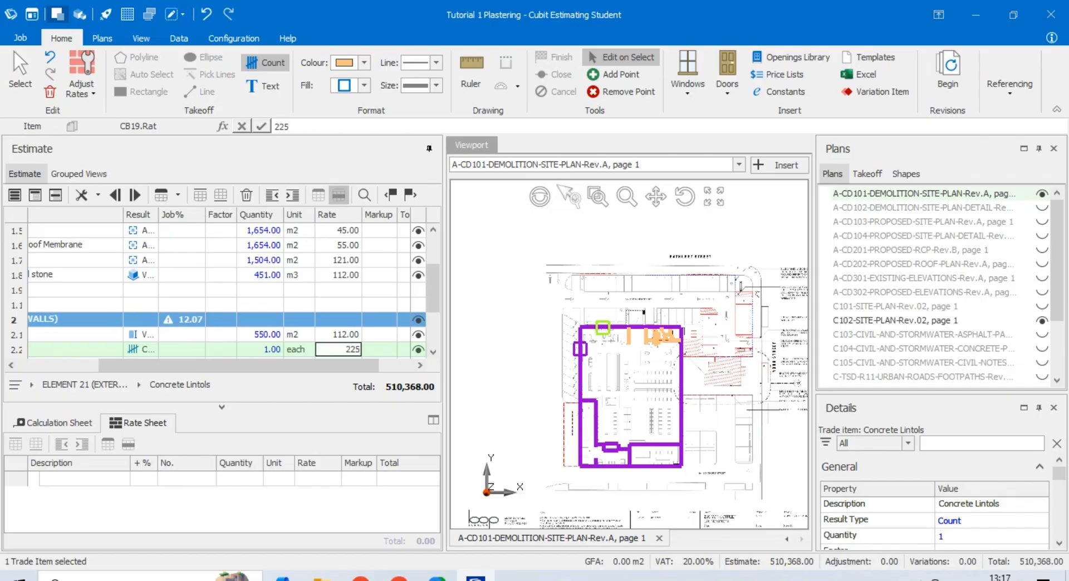
pyautogui.click(81, 349)
# Under Internal Walls, set the rate of the 100mm block walls to 112 and of the 215 block walls to 225
pyautogui.scroll(-2, 139, 334)
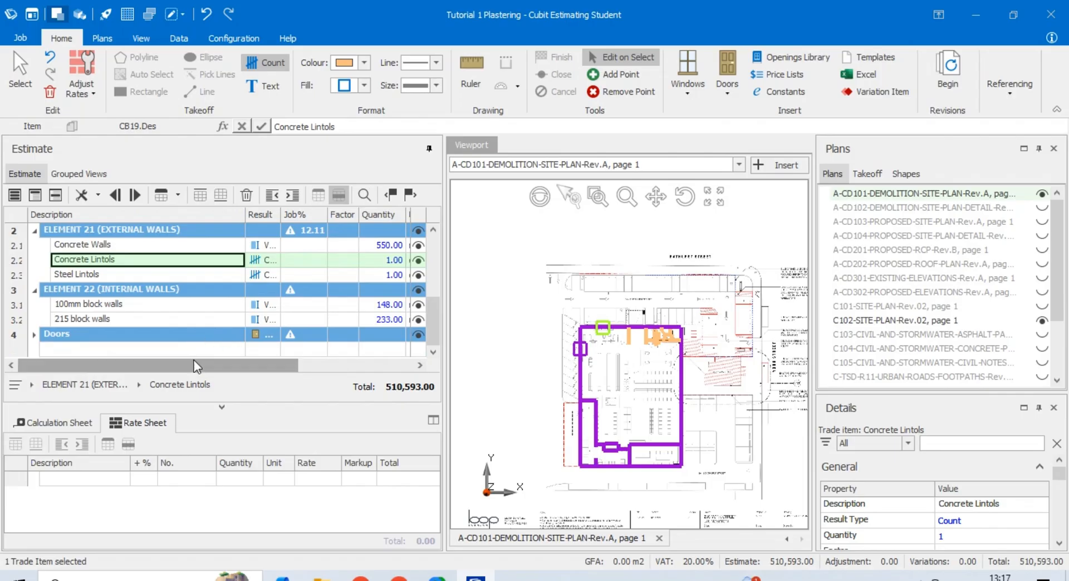
pyautogui.moveTo(182, 368); pyautogui.dragTo(341, 356)
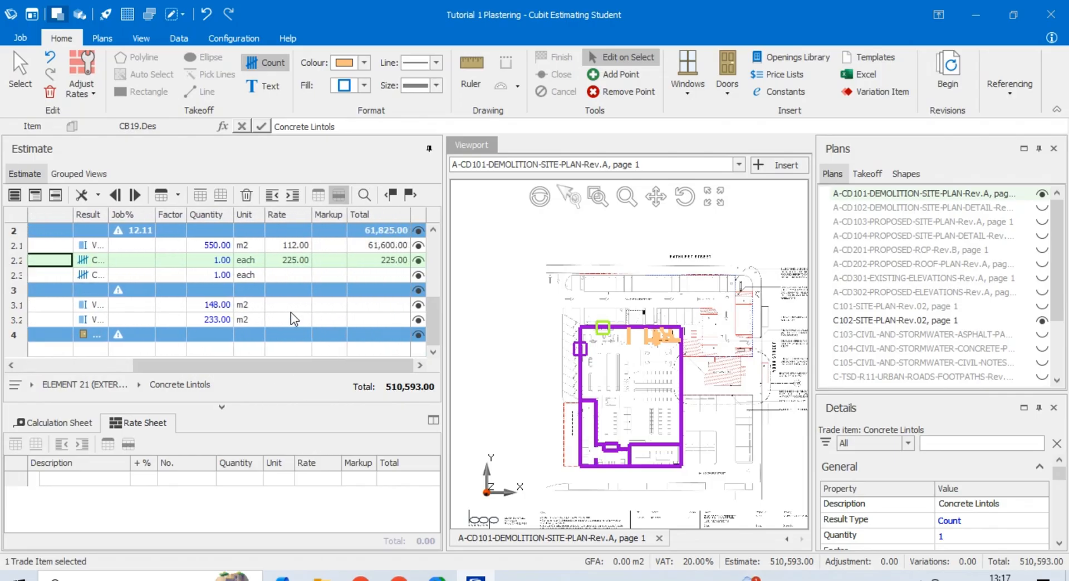
pyautogui.click(296, 307)
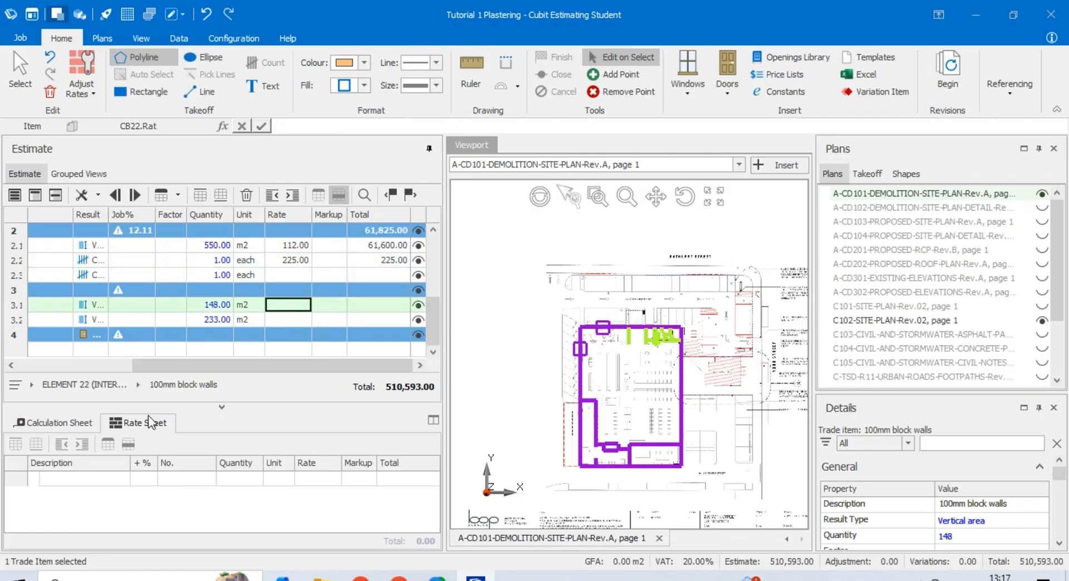
pyautogui.write('112')
pyautogui.press('Return')
pyautogui.write('225')
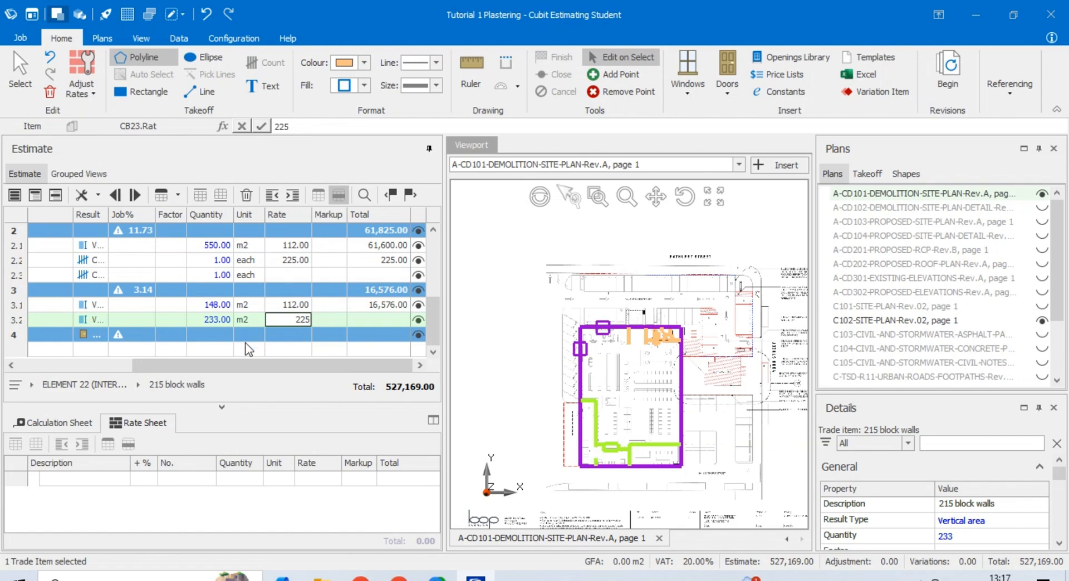
pyautogui.press('Return')
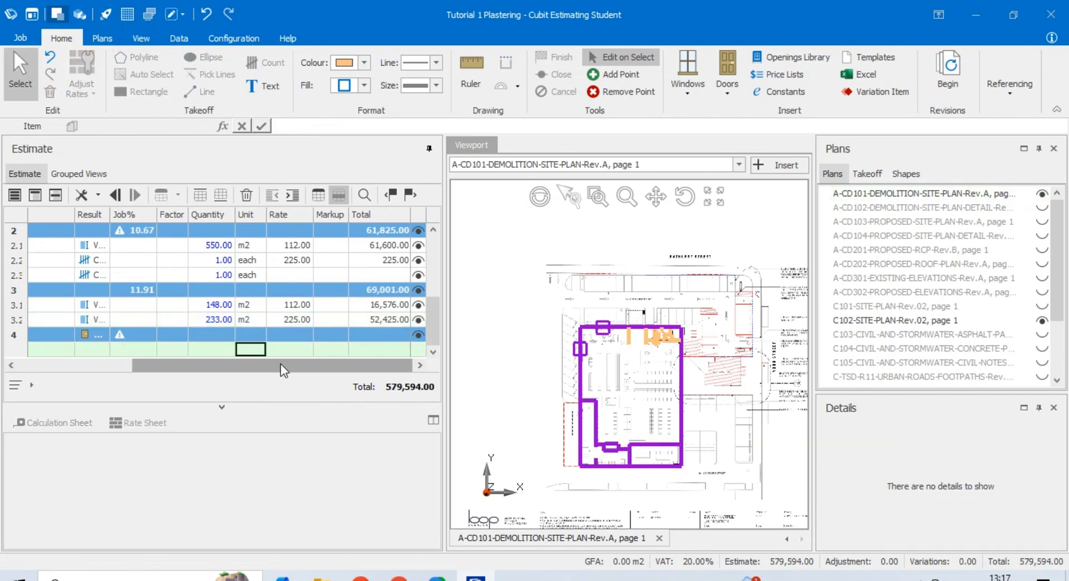
# Expand the Doors section and set the rate of the 2340x1020x35mm Door to 115
pyautogui.moveTo(282, 366); pyautogui.dragTo(167, 367)
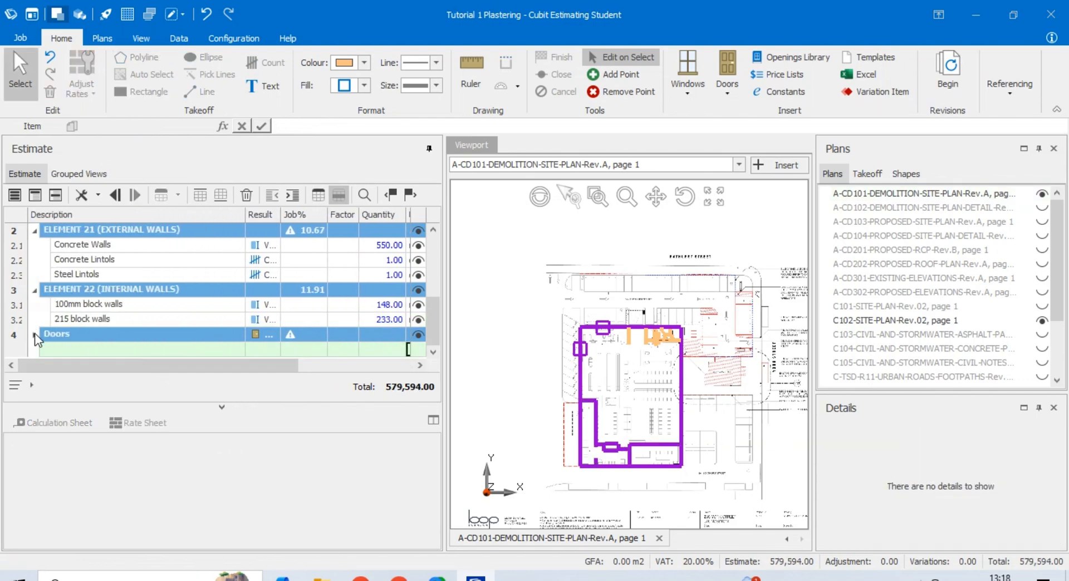
pyautogui.click(34, 334)
pyautogui.moveTo(64, 369); pyautogui.dragTo(199, 374)
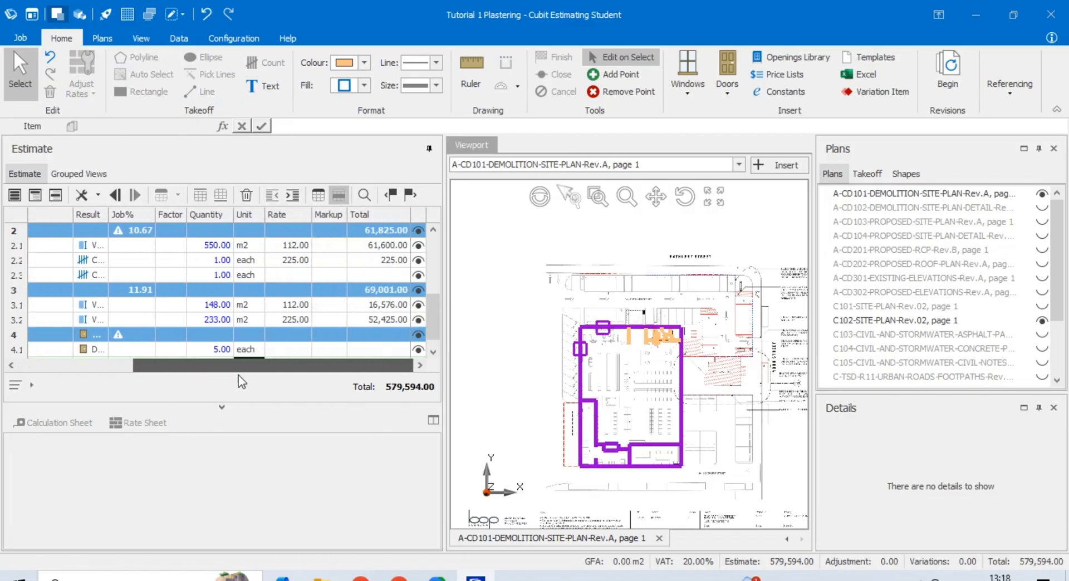
pyautogui.click(369, 350)
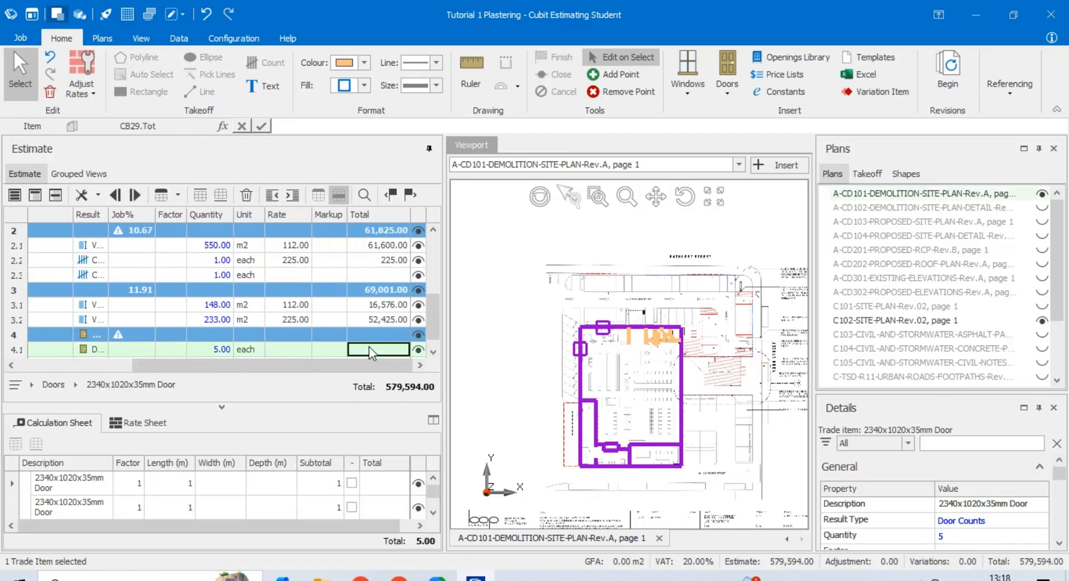
pyautogui.click(292, 352)
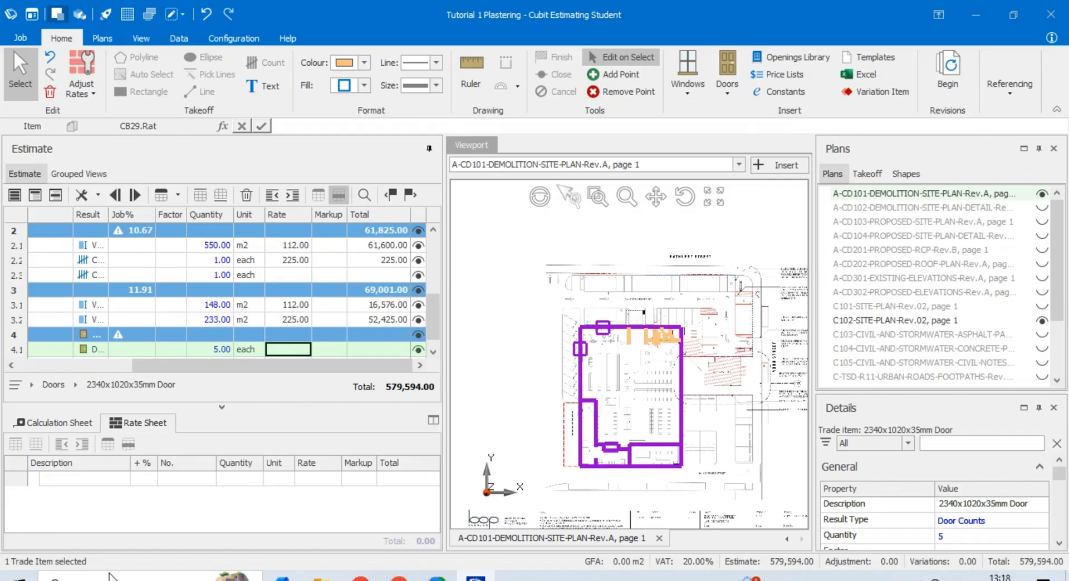
pyautogui.write('115')
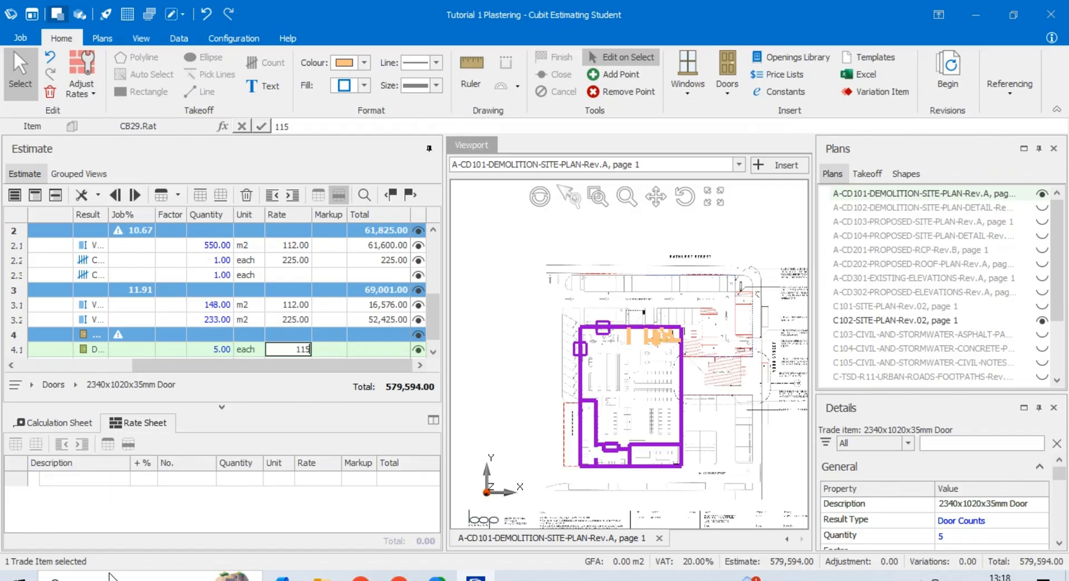
pyautogui.click(148, 353)
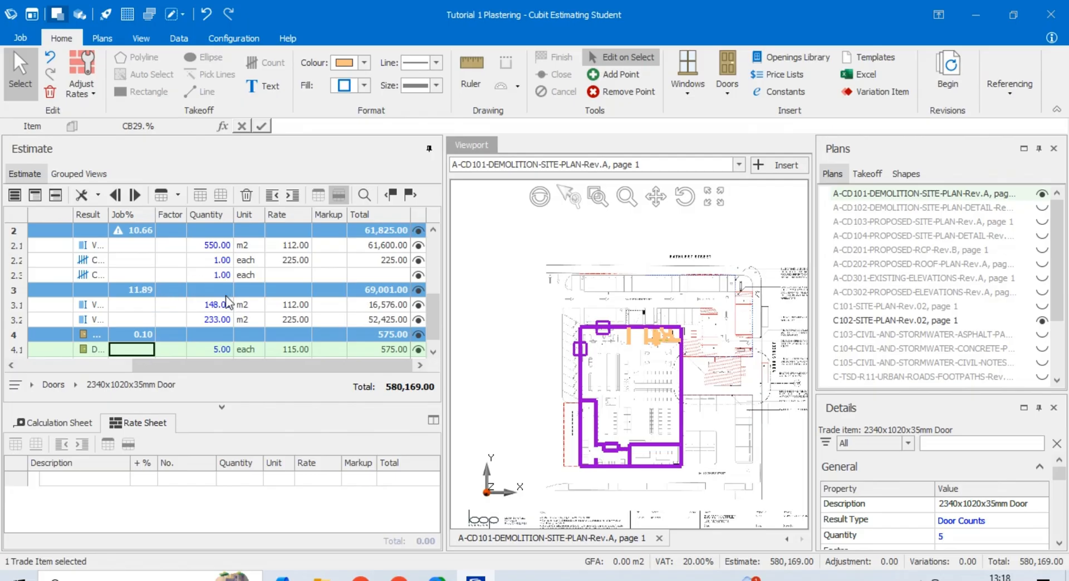
# Set the factors of the 100 mm Slab, polystyrene insulation and dust free stone items to 0
pyautogui.click(169, 248)
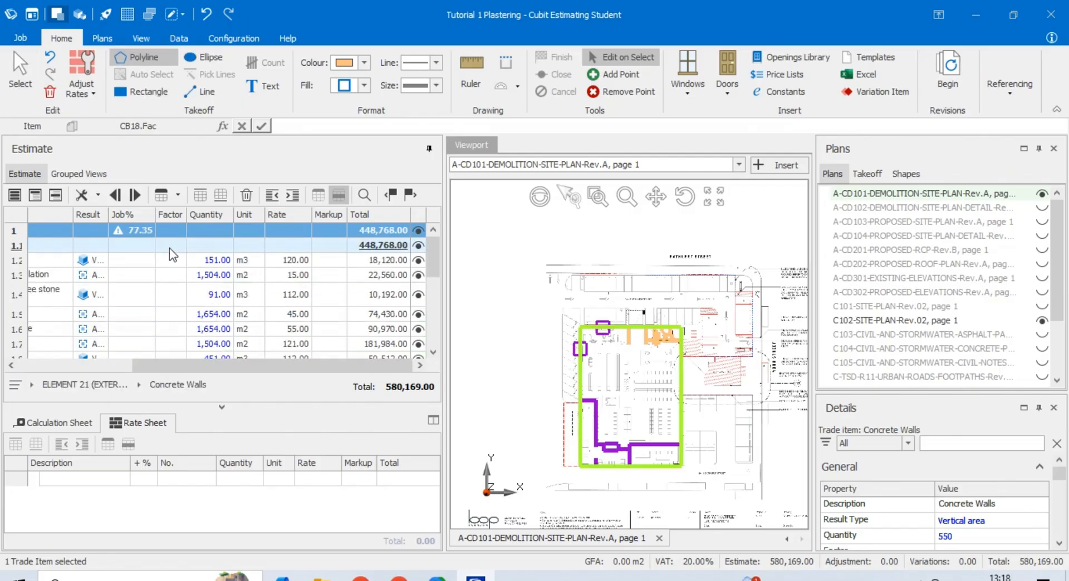
pyautogui.click(169, 265)
pyautogui.click(169, 261)
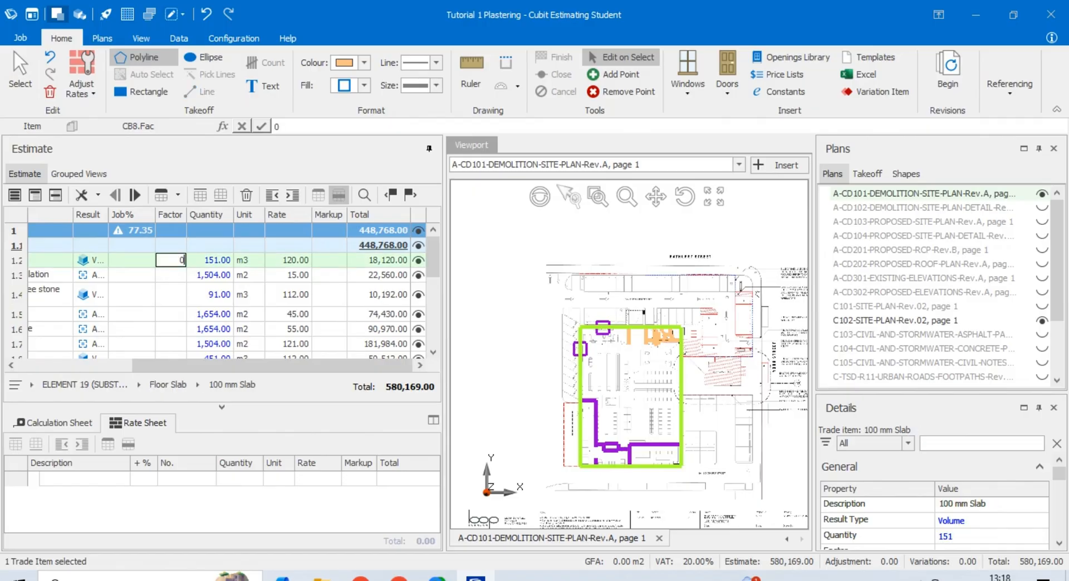
pyautogui.click(169, 274)
pyautogui.click(170, 275)
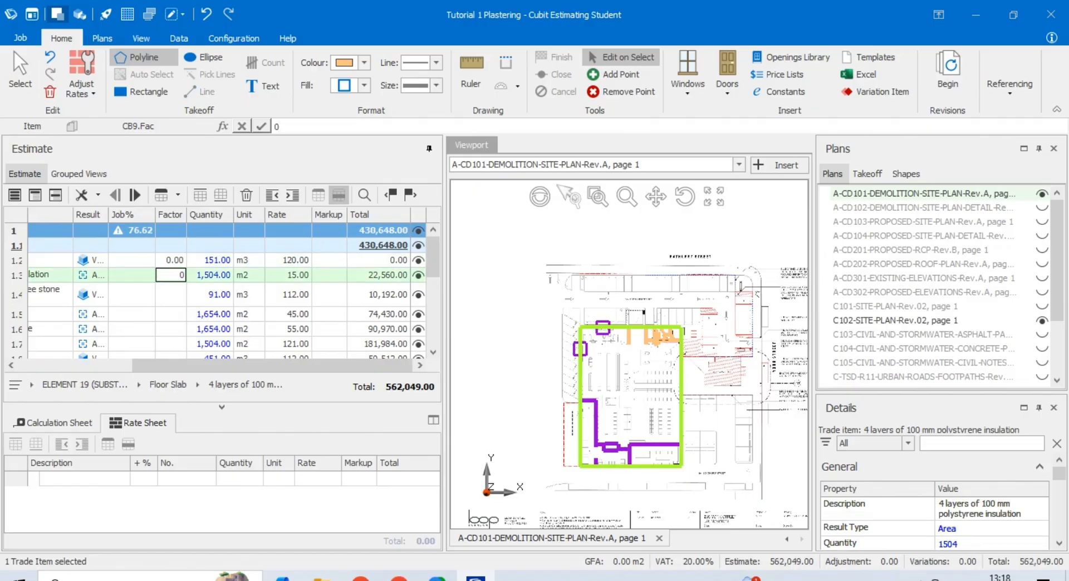
pyautogui.click(170, 294)
pyautogui.click(170, 294)
# Set the factor of the 6mm grid geotextile to 0.1 and of the Radon barrier Damp Proof Membrane to 0.3
pyautogui.click(170, 314)
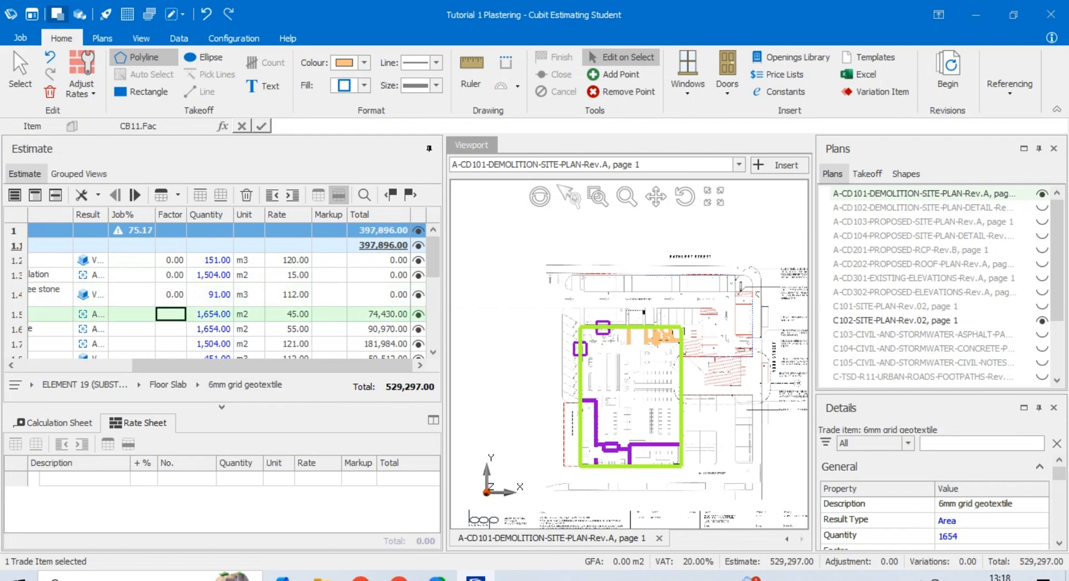
pyautogui.write('0.1')
pyautogui.press('Return')
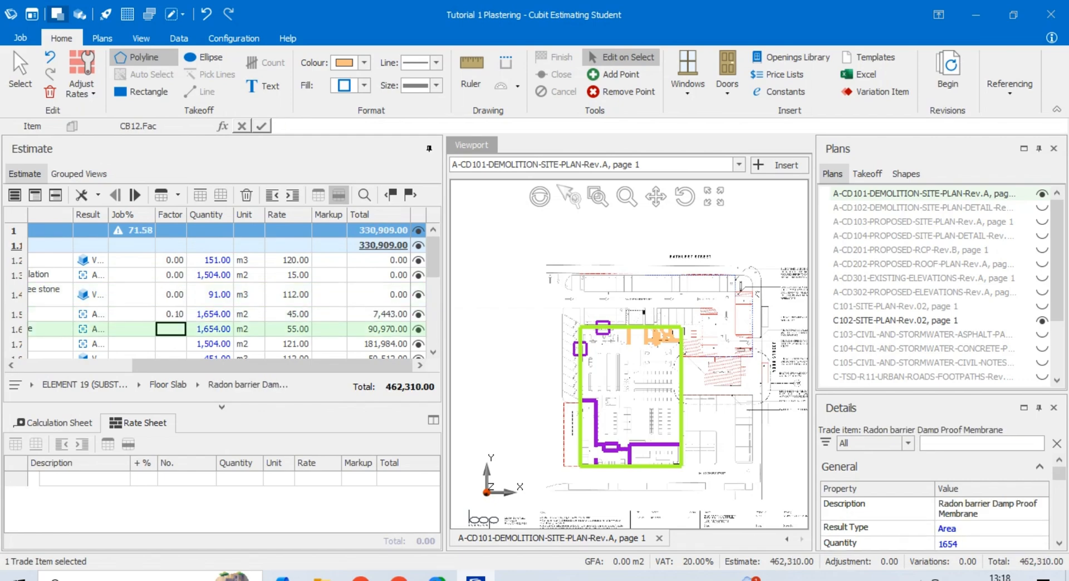
pyautogui.write('0.3')
pyautogui.press('Return')
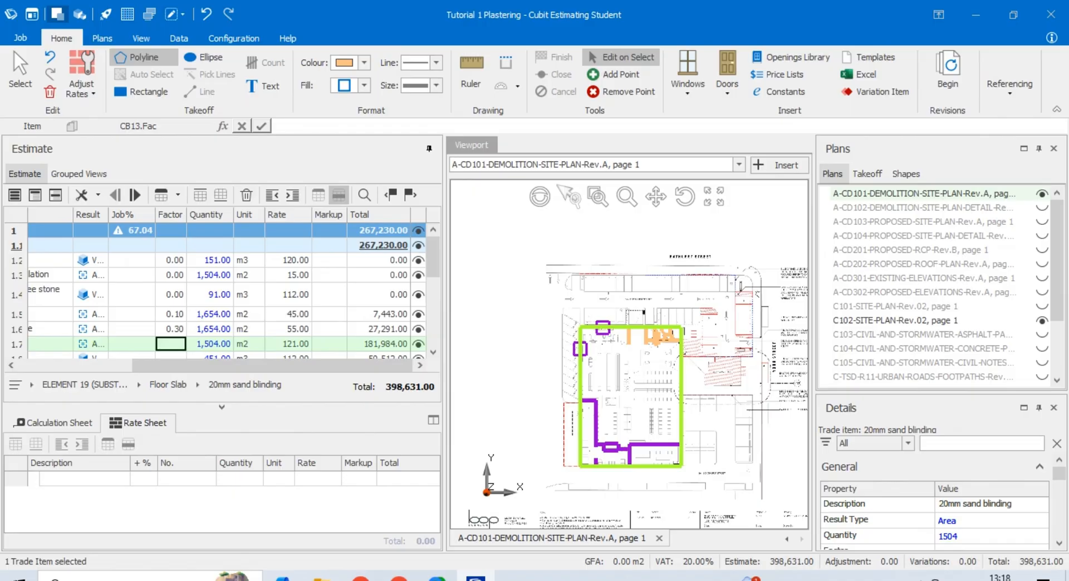
# Set the factors of the 100 mm Slab and polystyrene insulation to 0.1 and of the dust free stone to 1
pyautogui.press('Up')
pyautogui.press('Up')
pyautogui.press('Up')
pyautogui.press('Up')
pyautogui.press('Up')
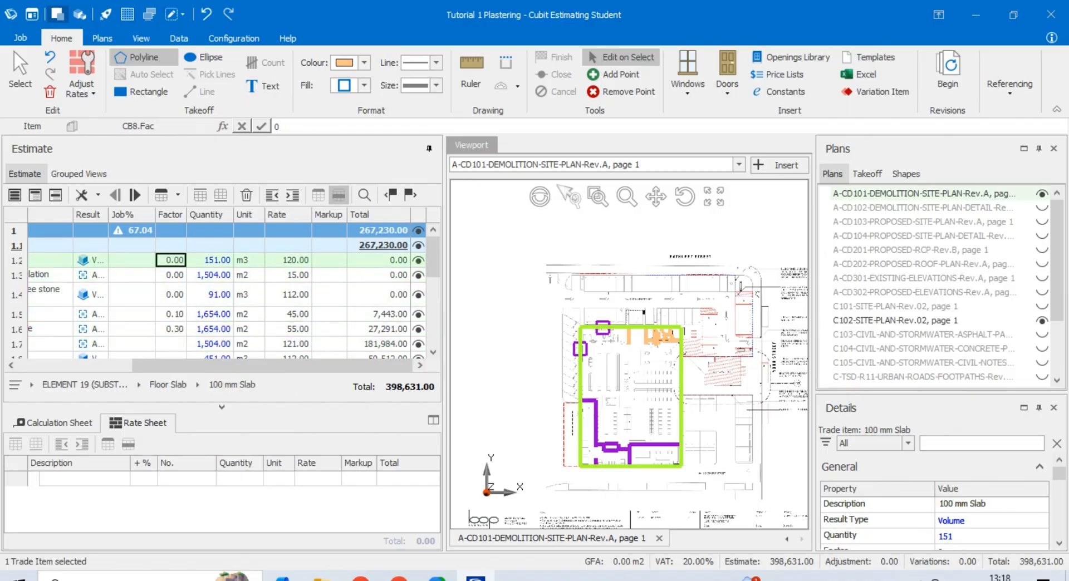
pyautogui.write('0.1')
pyautogui.press('Return')
pyautogui.write('0.')
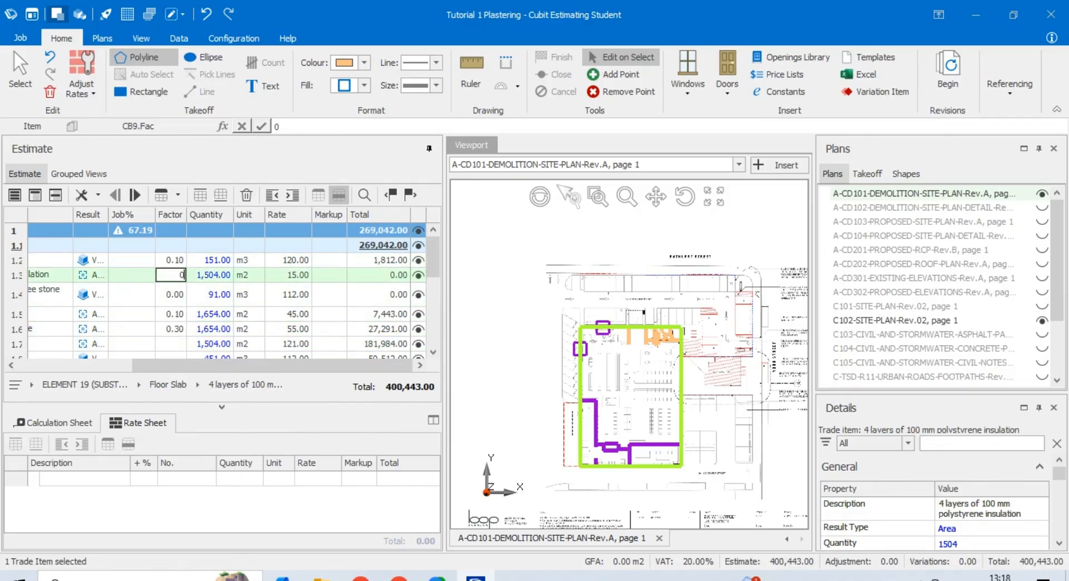
pyautogui.write('1')
pyautogui.press('Return')
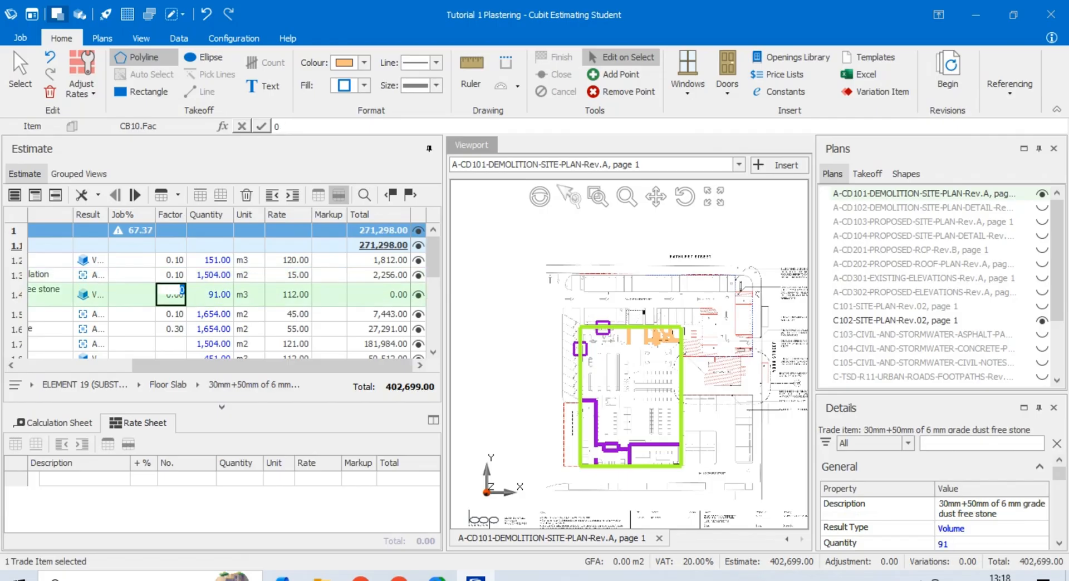
pyautogui.write('1')
pyautogui.press('Return')
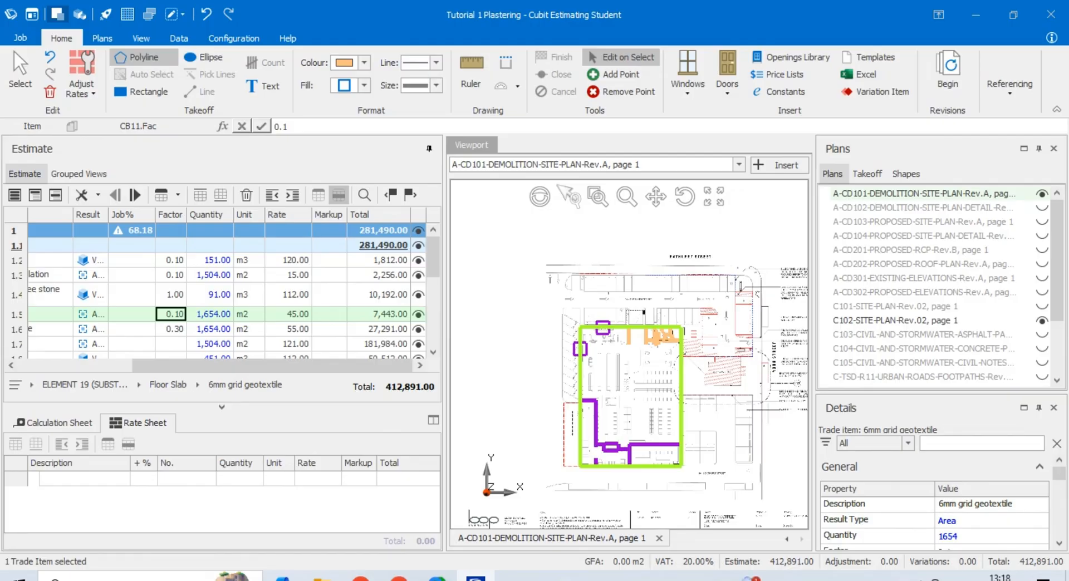
# Set the factor of the 20mm sand blinding to 0.5 and of the 300mm well compacted stone to 1
pyautogui.press('Return')
pyautogui.press('Return')
pyautogui.write('0')
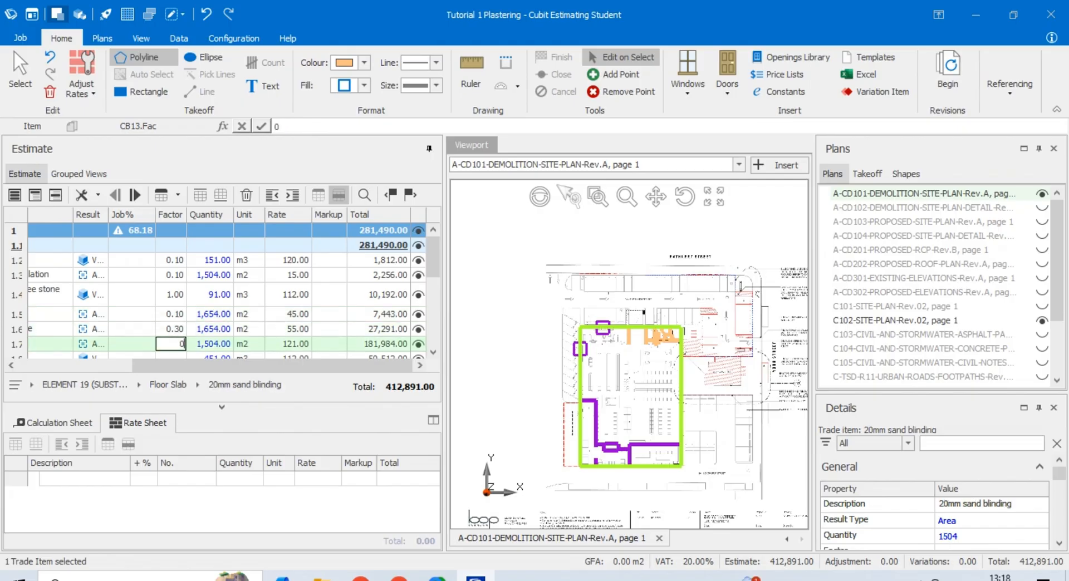
pyautogui.write('.5')
pyautogui.press('Return')
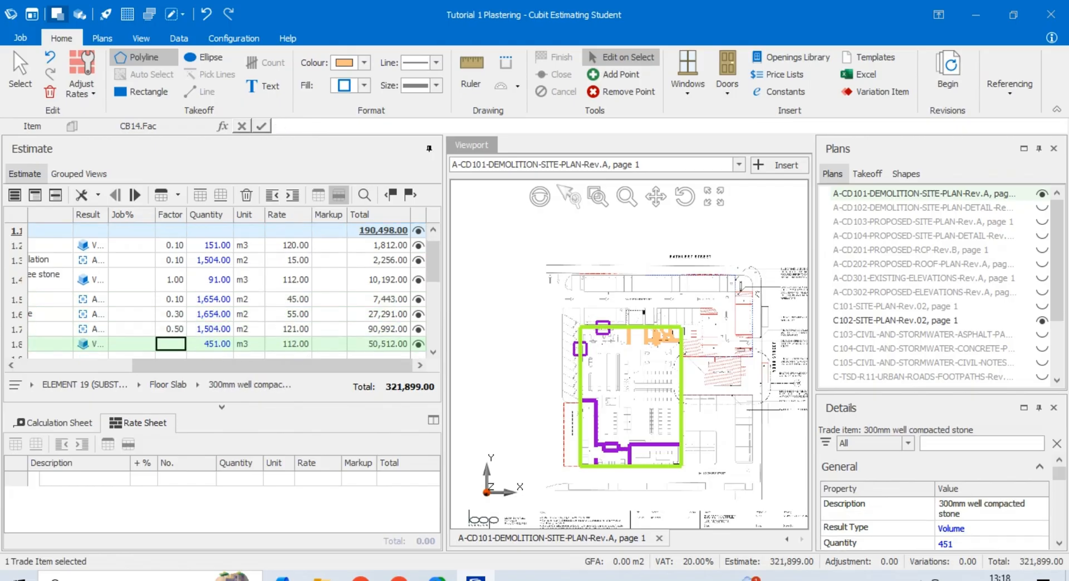
pyautogui.press('Return')
pyautogui.press('Return')
pyautogui.press('Return')
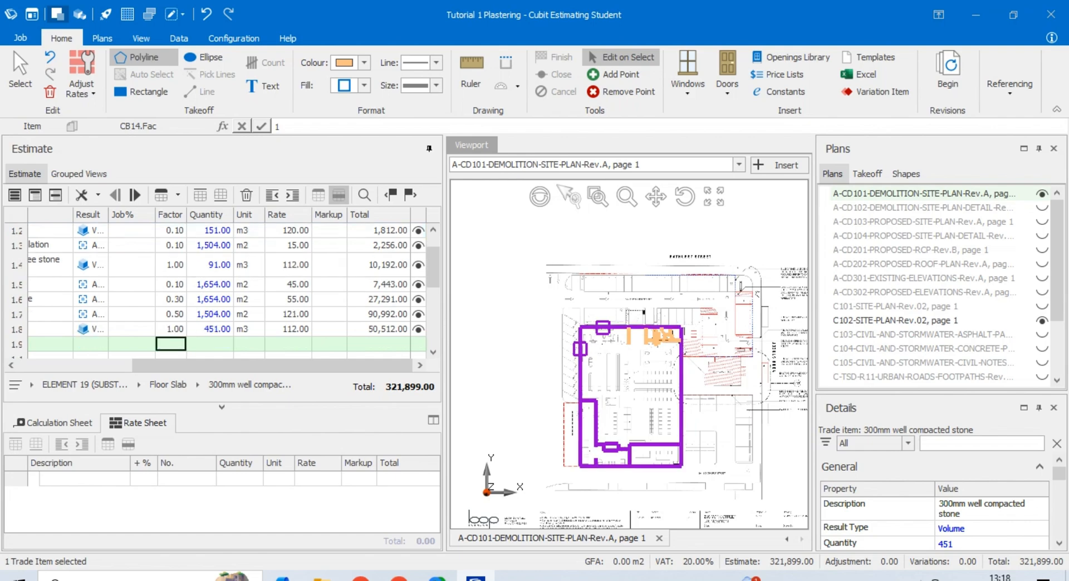
# Set the factors of the external Concrete Walls to 0.5, Concrete Lintols to 0.6 and Steel Lintols to 1
pyautogui.press('Return')
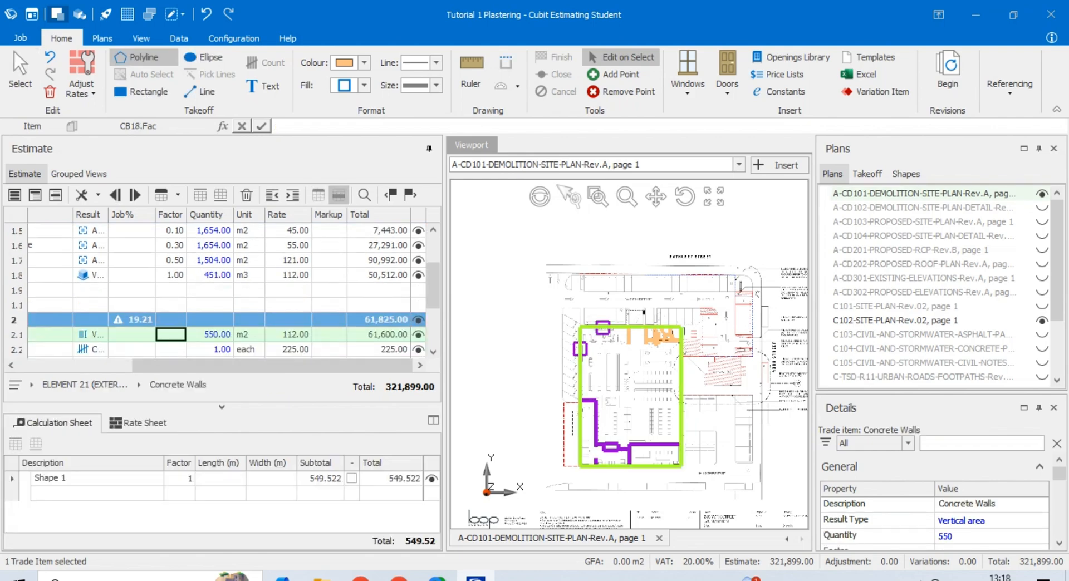
pyautogui.write('0.5')
pyautogui.press('Return')
pyautogui.write('0.')
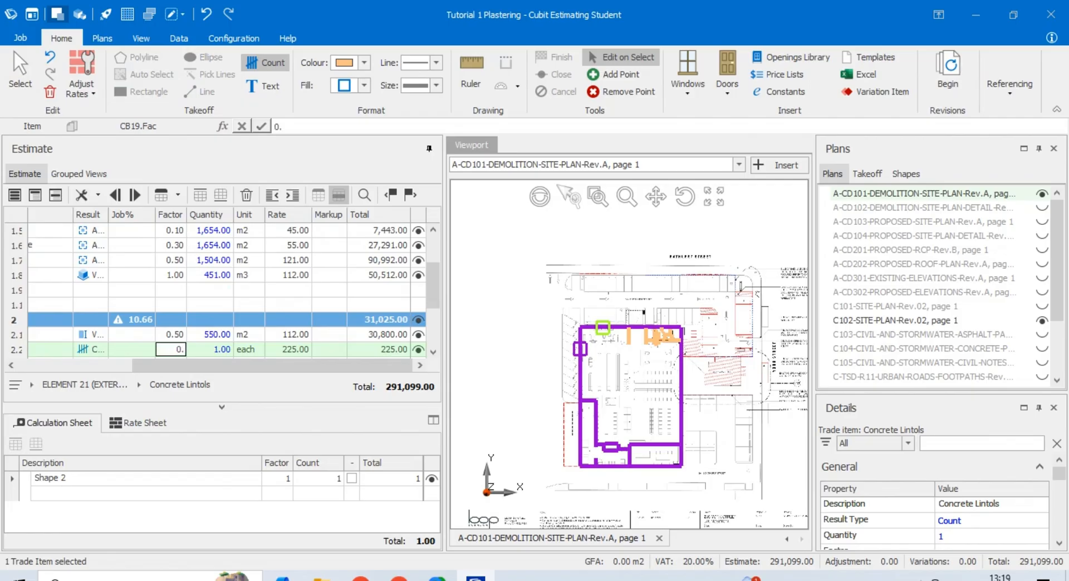
pyautogui.write('6')
pyautogui.press('Return')
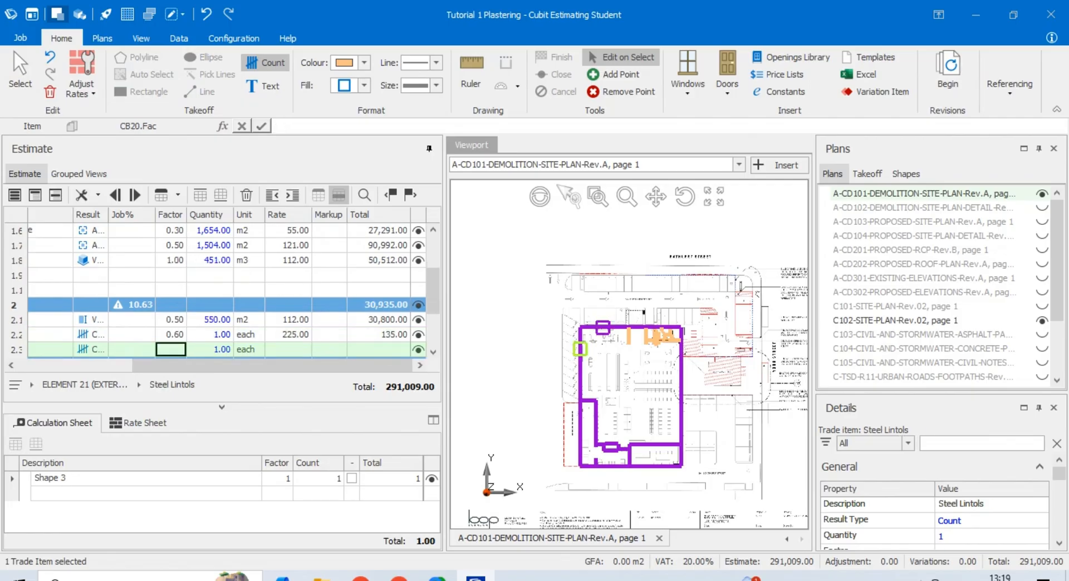
pyautogui.press('Down')
pyautogui.press('Up')
pyautogui.write('1')
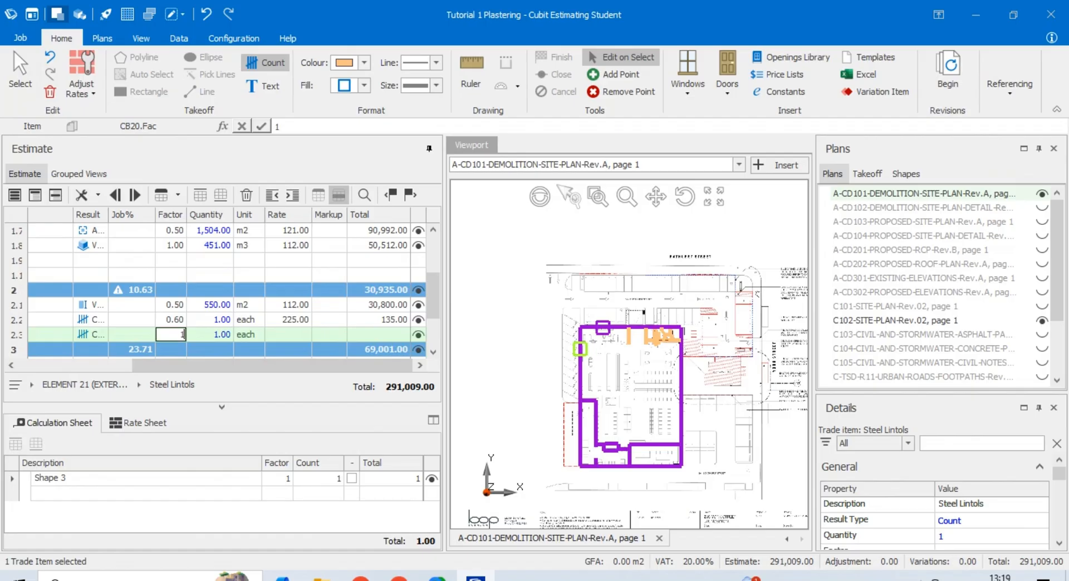
pyautogui.press('Return')
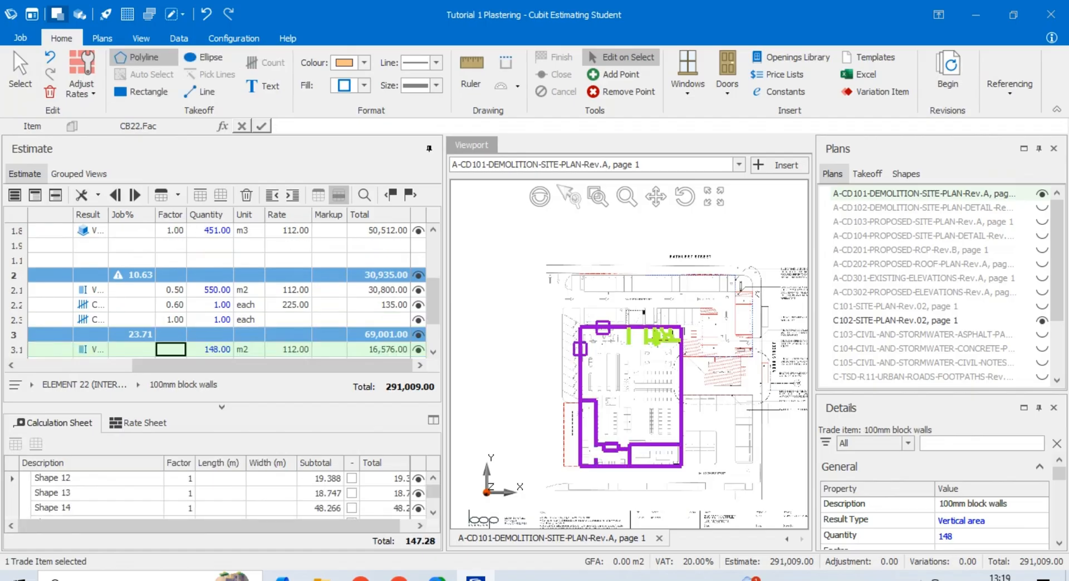
# Set the factors of the 100mm block walls to 1, the 215 block walls to 0.5 and the 2340x1020x35mm Door to 1
pyautogui.write('1')
pyautogui.press('Return')
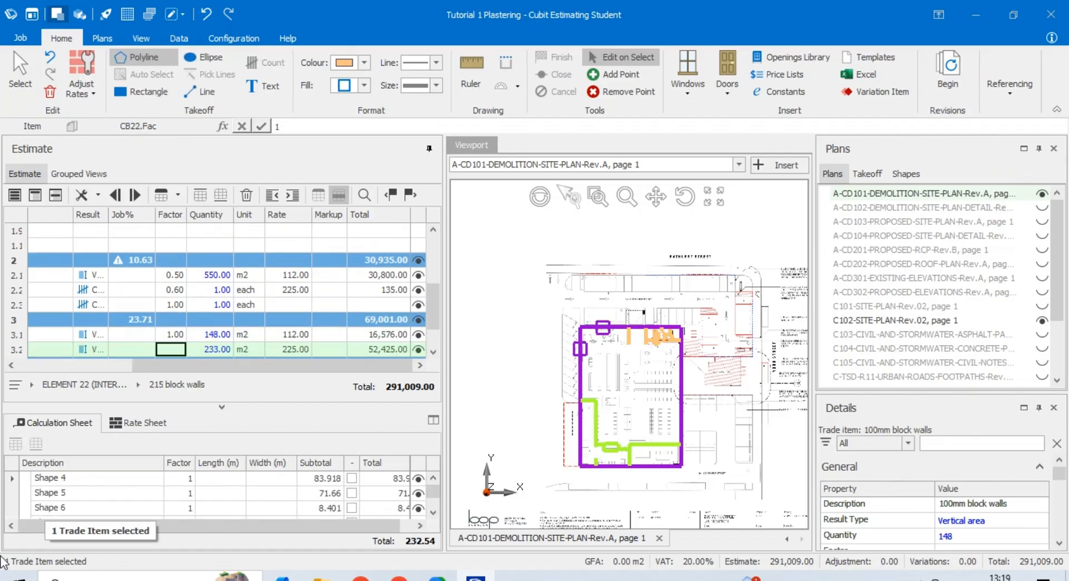
pyautogui.write('0.5')
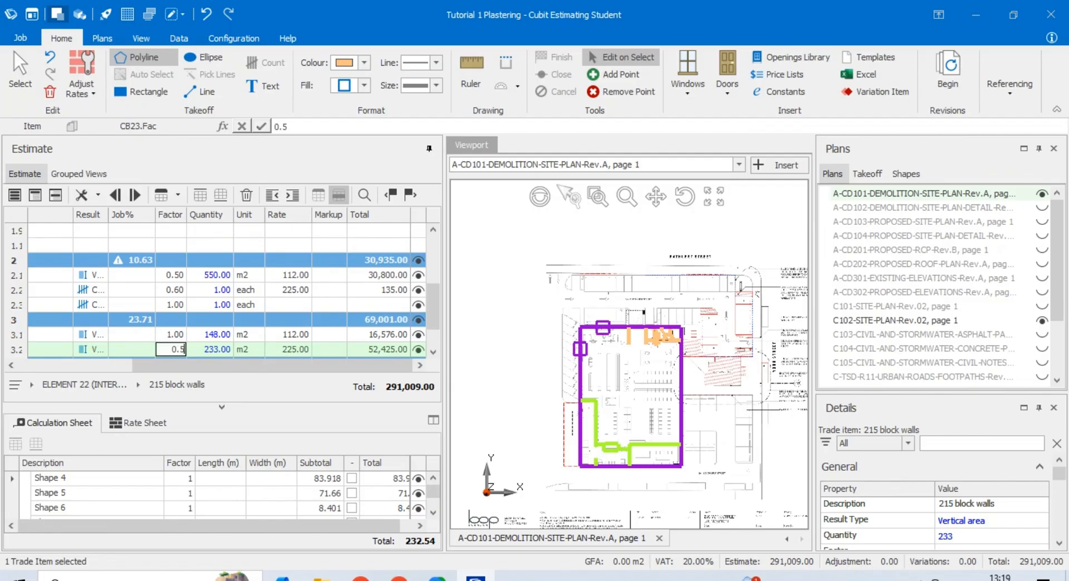
pyautogui.press('Return')
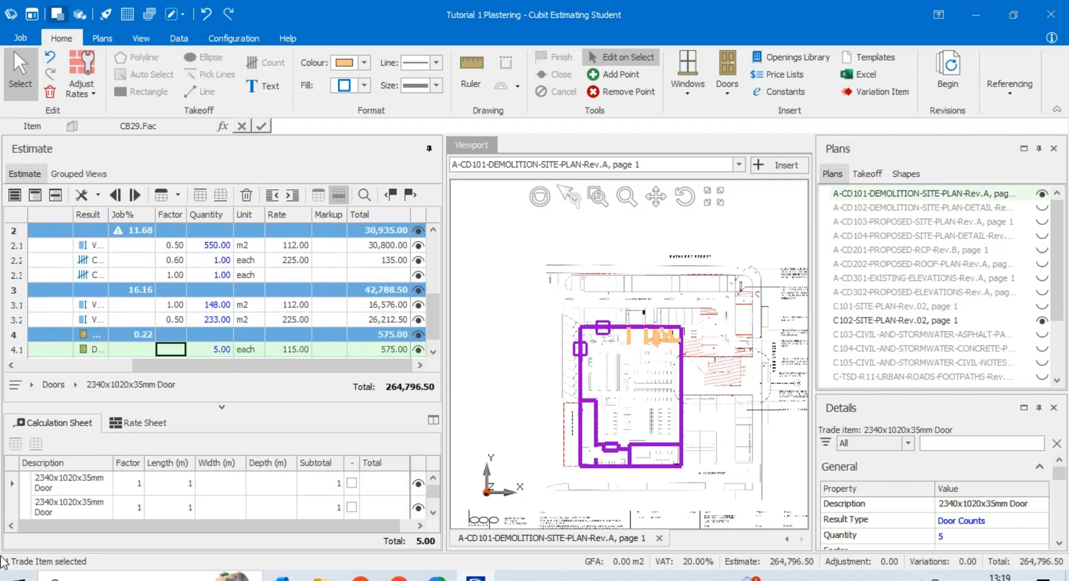
pyautogui.write('1')
pyautogui.press('Return')
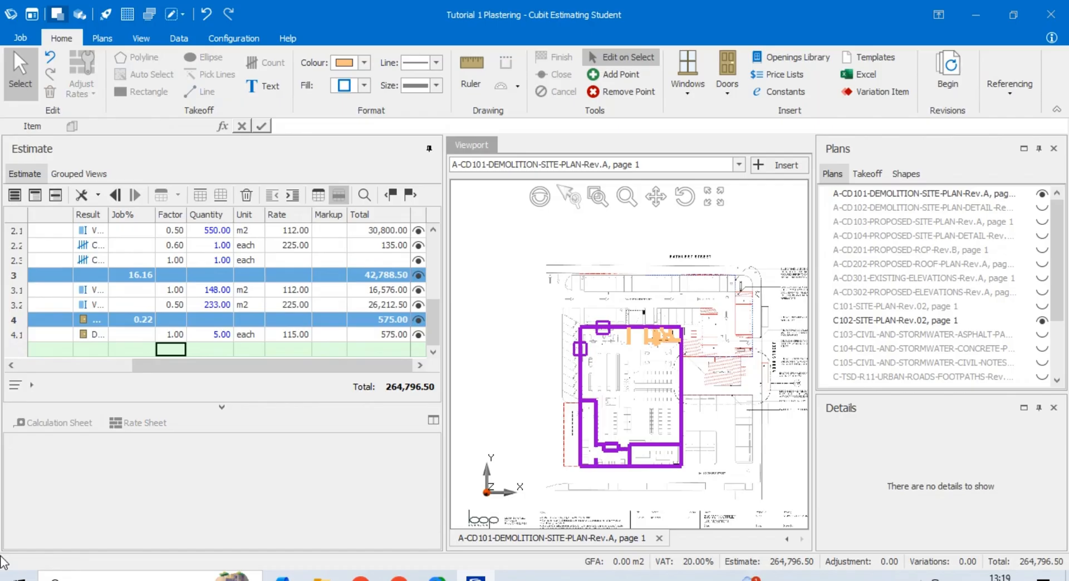
pyautogui.press('Up')
pyautogui.press('Up')
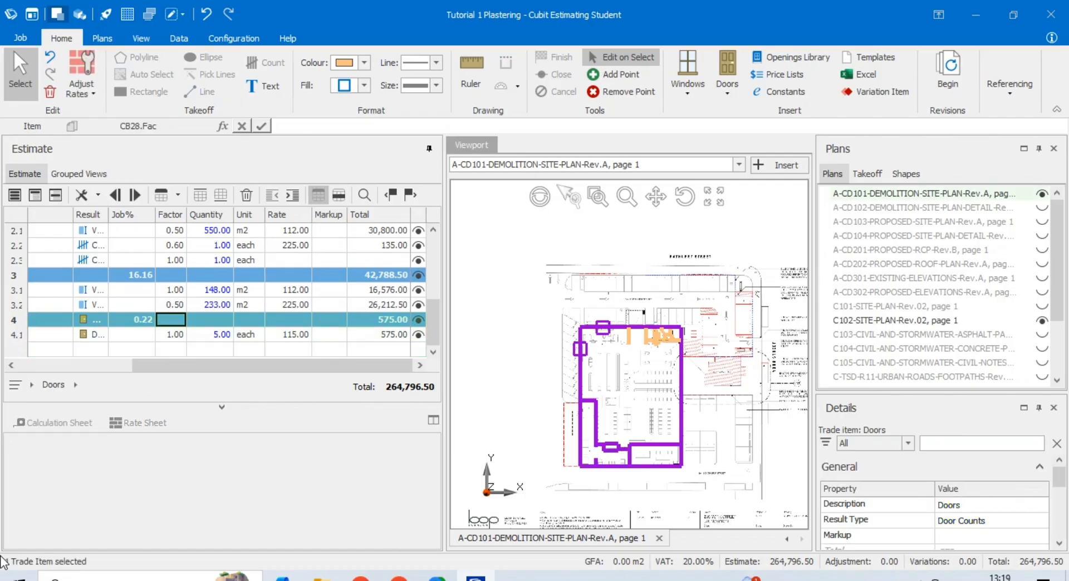
# Examine the modelled walls, slab and doors in 3D from several sides and up close, ending back in the 2D plan view
pyautogui.click(80, 14)
pyautogui.scroll(2, 757, 347)
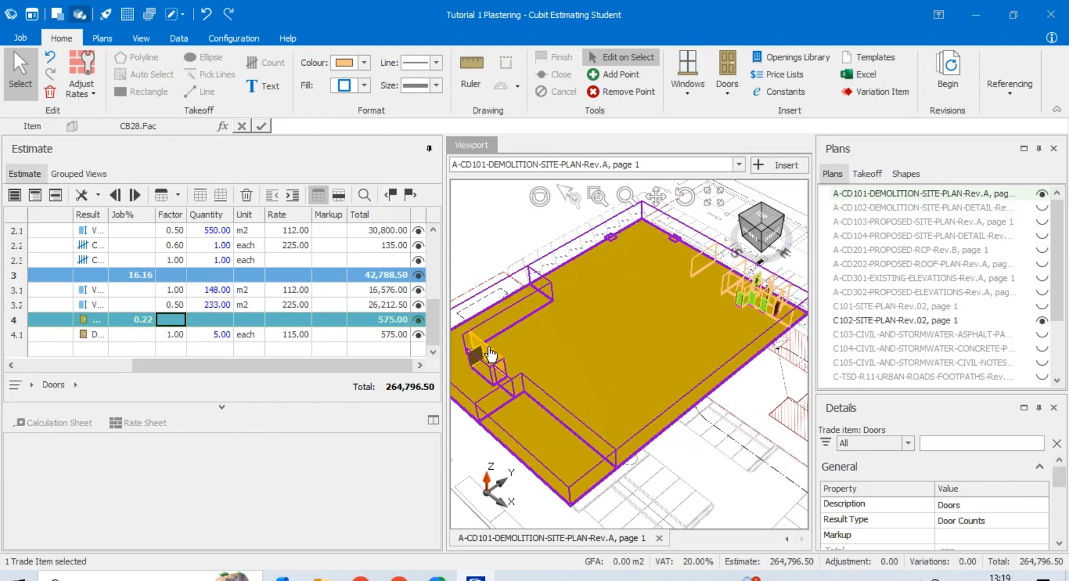
pyautogui.click(738, 219)
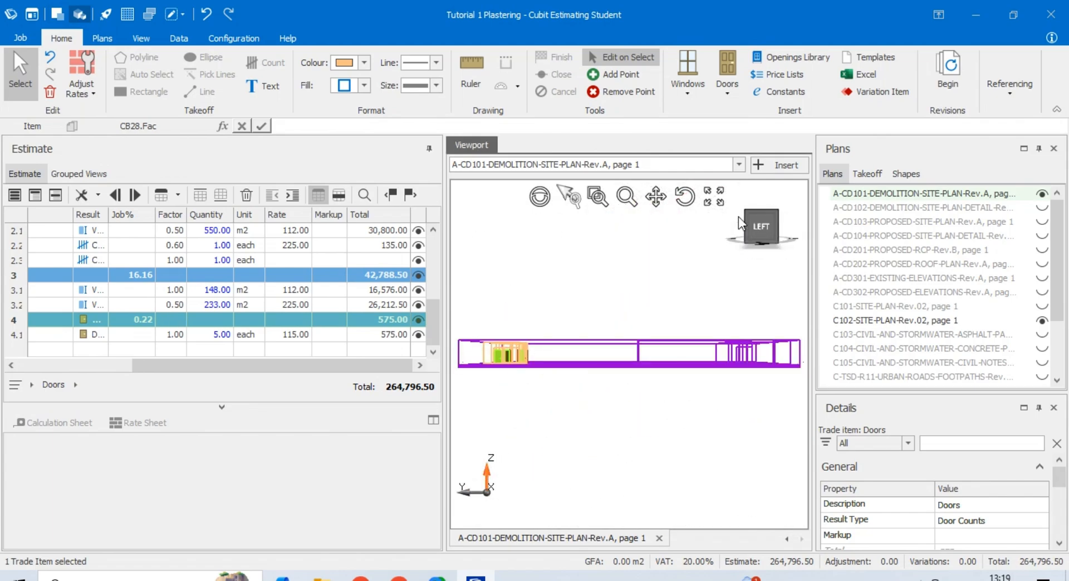
pyautogui.click(776, 216)
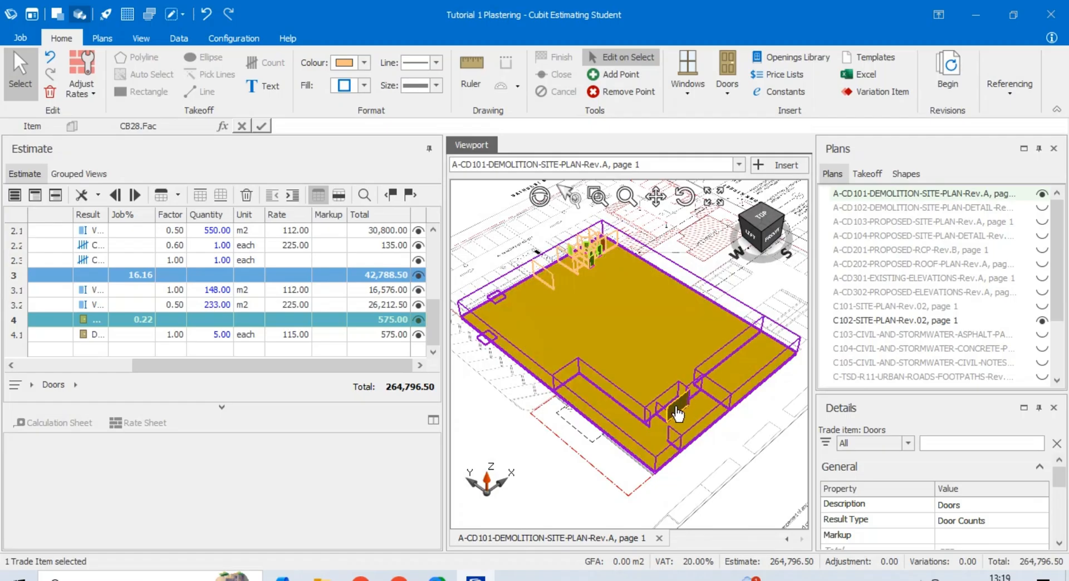
pyautogui.scroll(4, 677, 415)
pyautogui.scroll(-2, 703, 435)
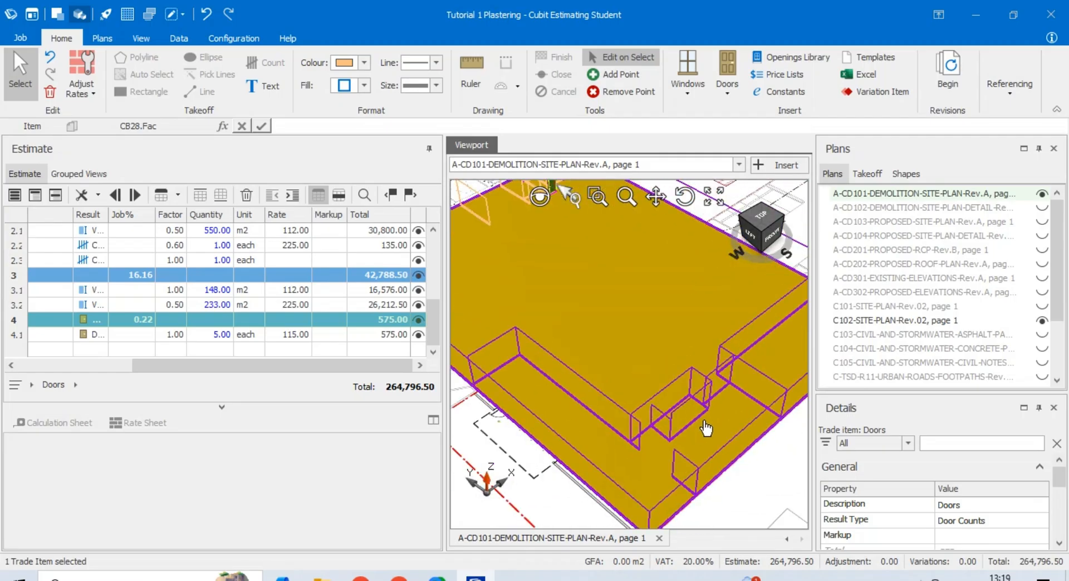
pyautogui.scroll(-5, 706, 429)
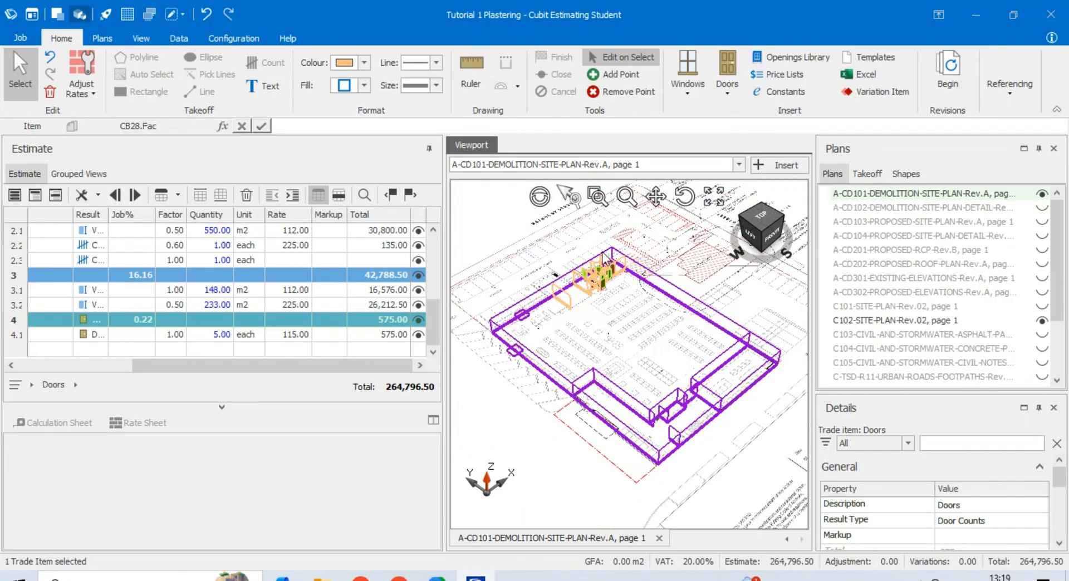
pyautogui.scroll(5, 623, 390)
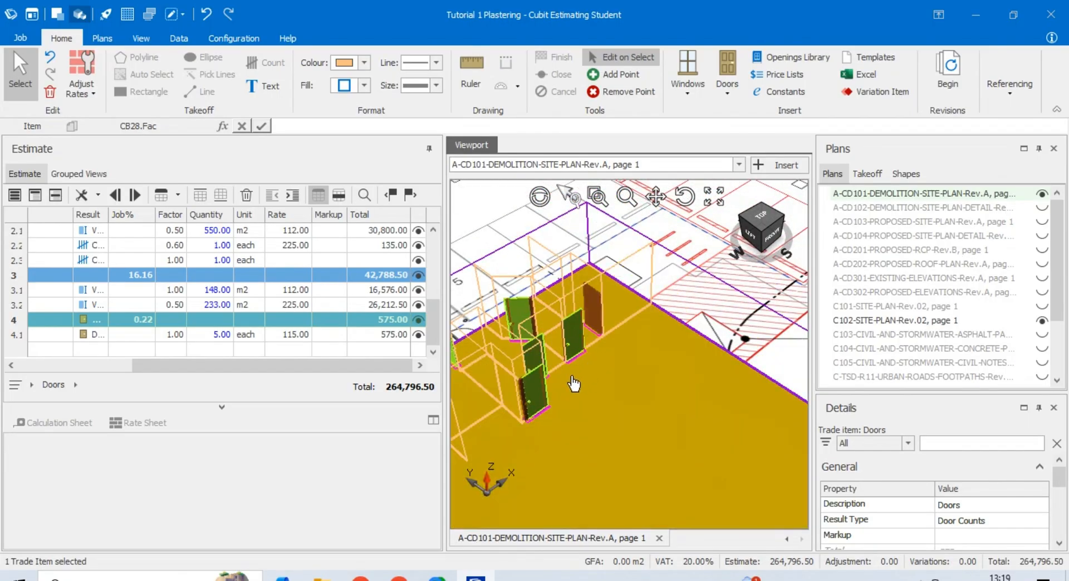
pyautogui.scroll(5, 579, 337)
pyautogui.scroll(-5, 601, 317)
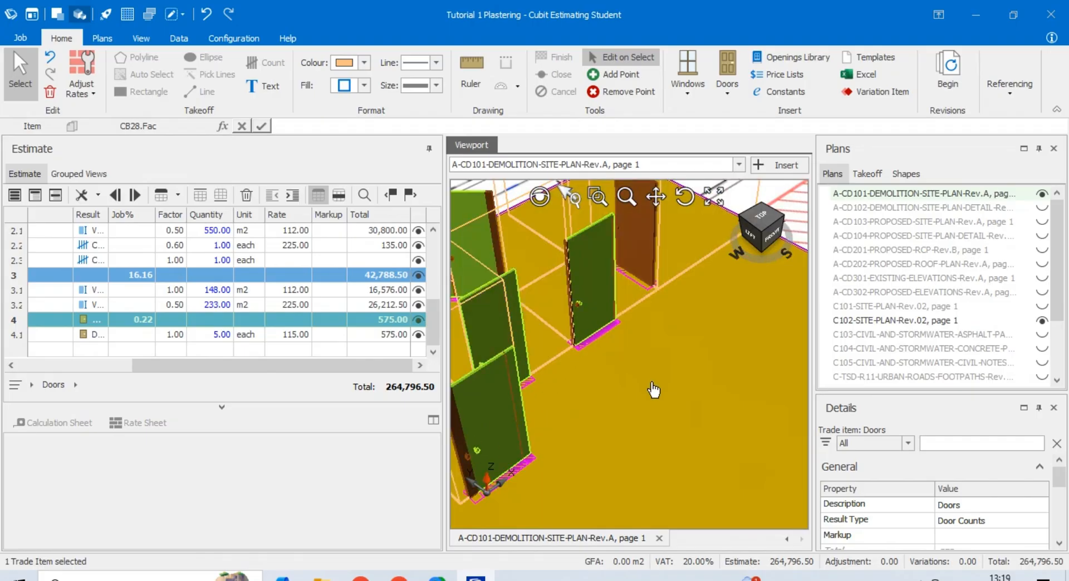
pyautogui.scroll(-6, 667, 376)
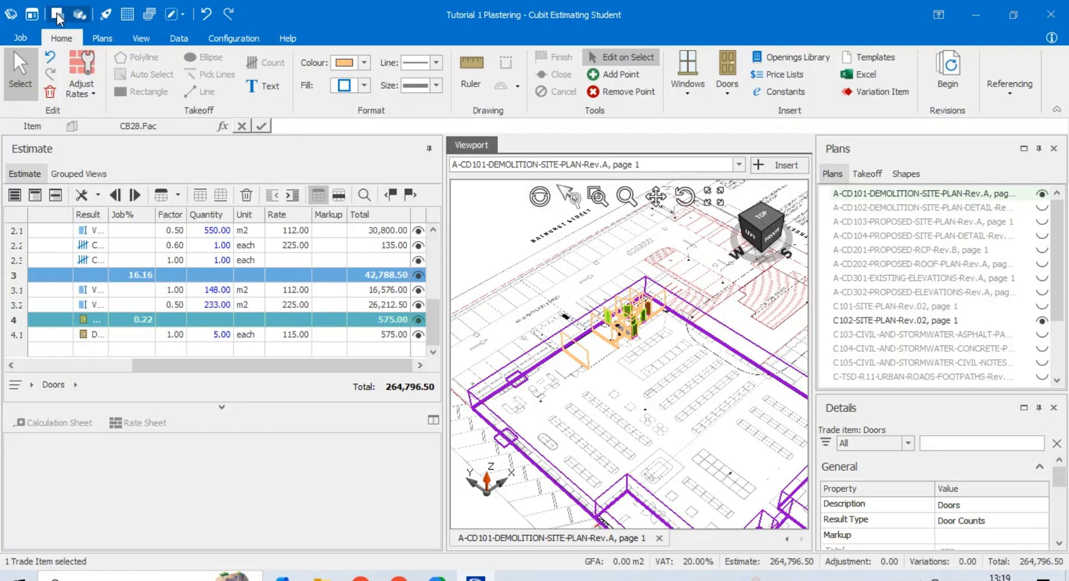
pyautogui.click(57, 13)
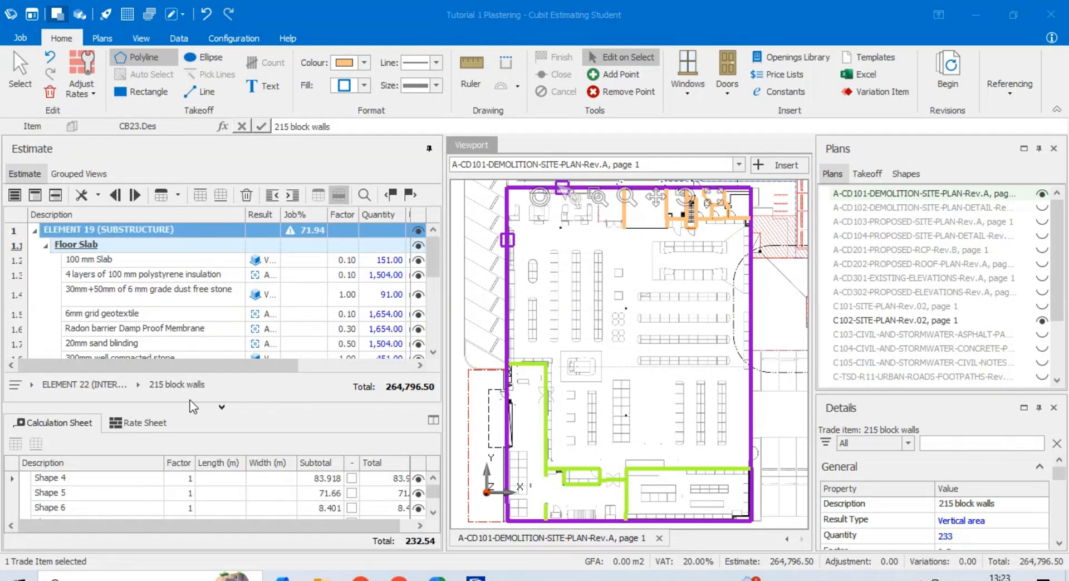
# Collapse the substructure, external walls, internal walls and Doors groups in the estimate so only their headings are listed
pyautogui.click(34, 230)
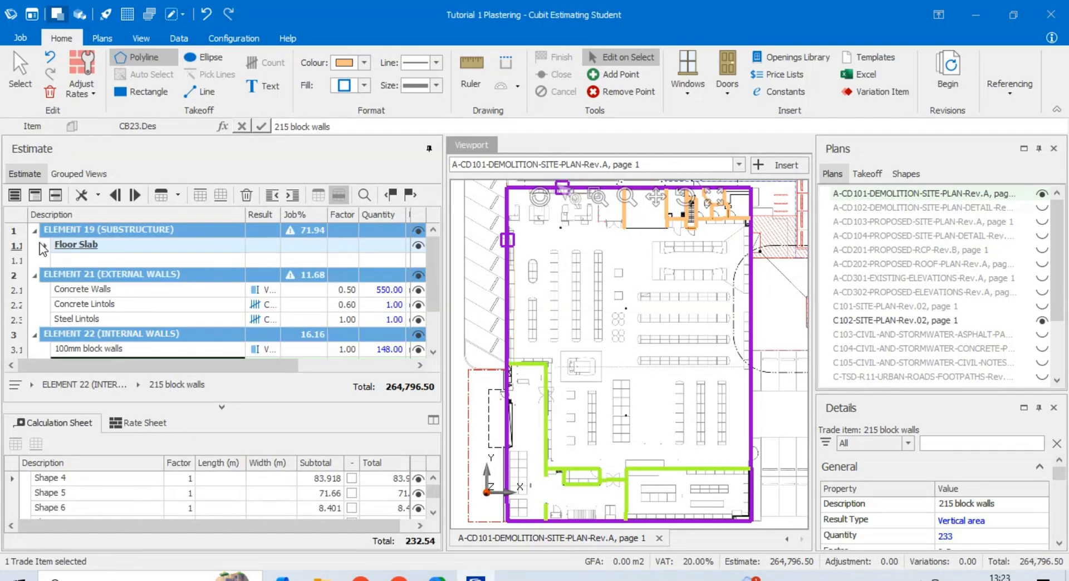
pyautogui.click(34, 245)
pyautogui.click(34, 259)
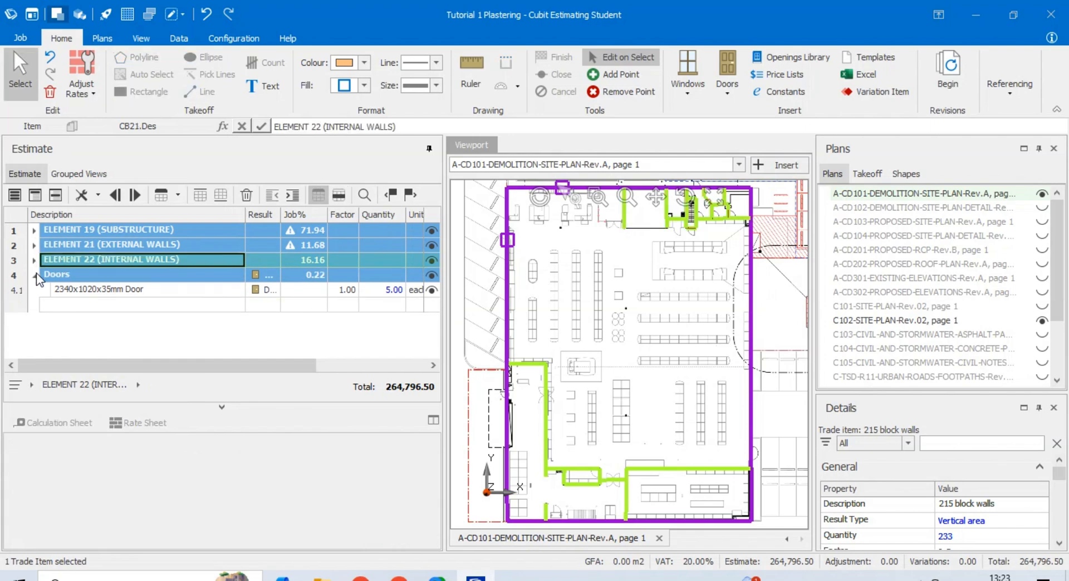
pyautogui.click(34, 276)
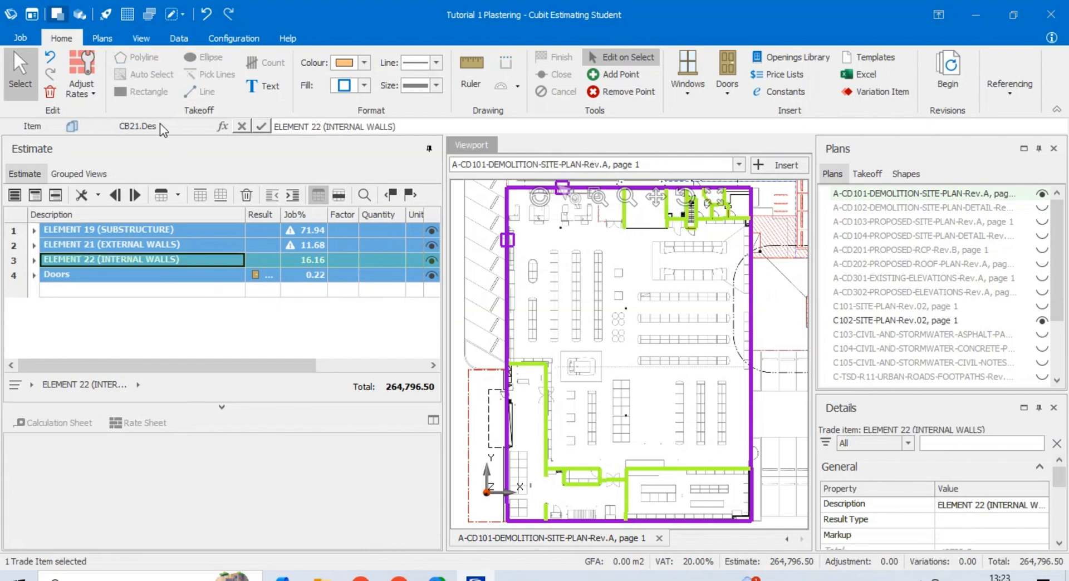
pyautogui.click(141, 39)
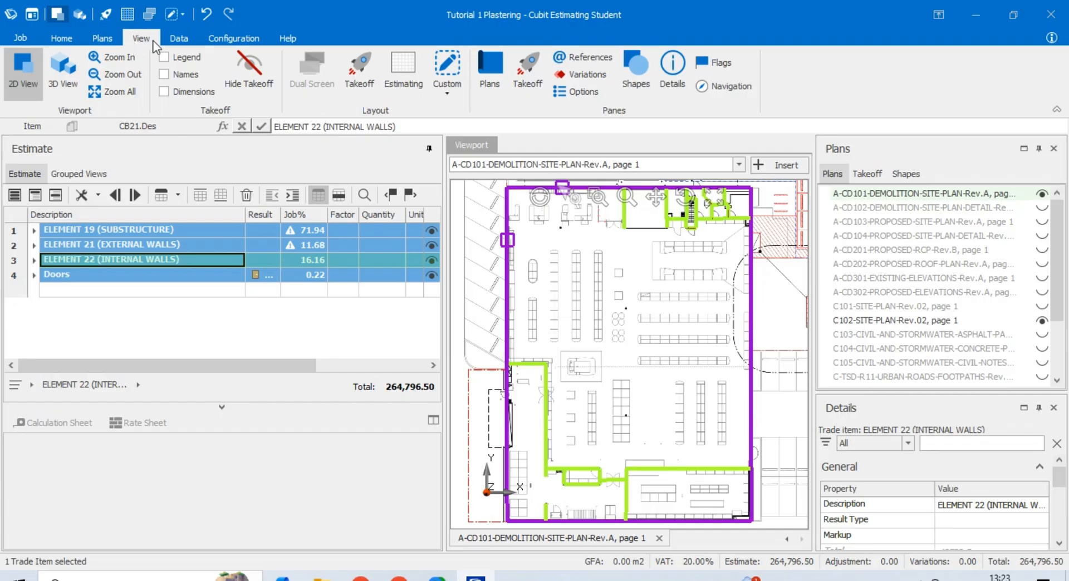
pyautogui.click(179, 40)
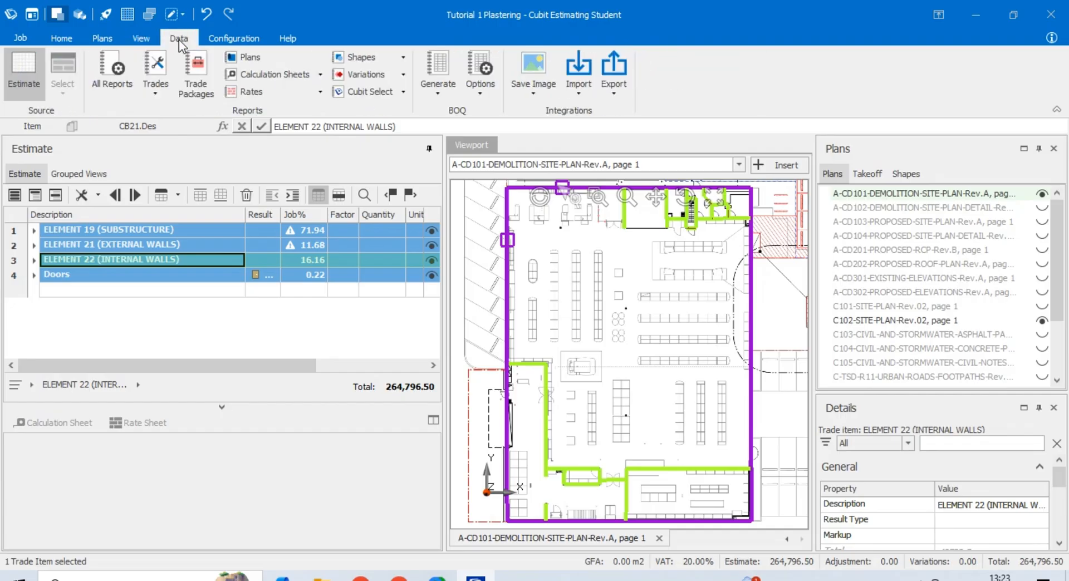
pyautogui.click(210, 38)
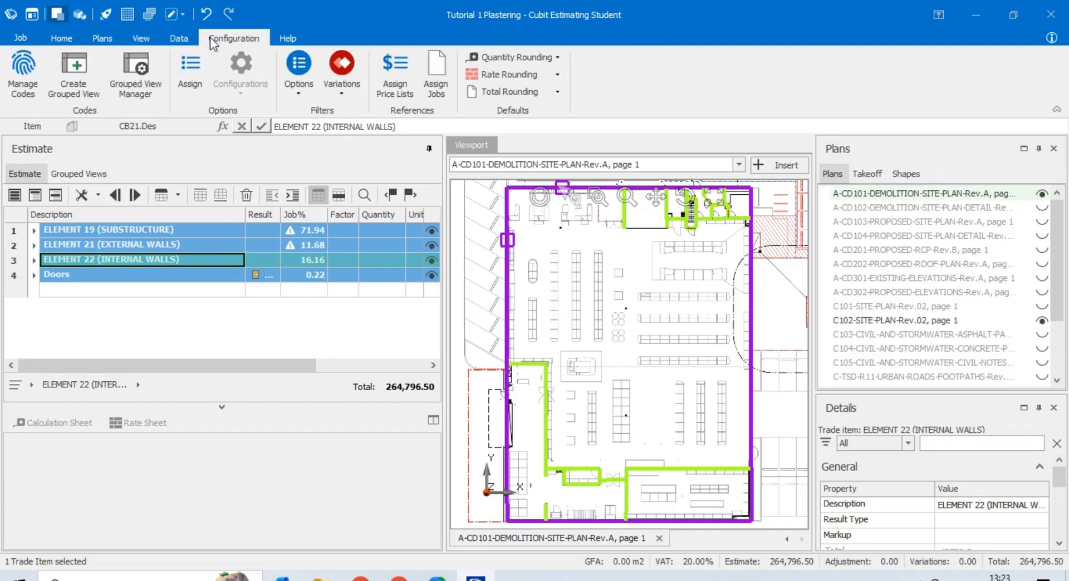
# Generate the BOQ for the estimate and print all its pages with Microsoft Print to PDF
pyautogui.click(178, 39)
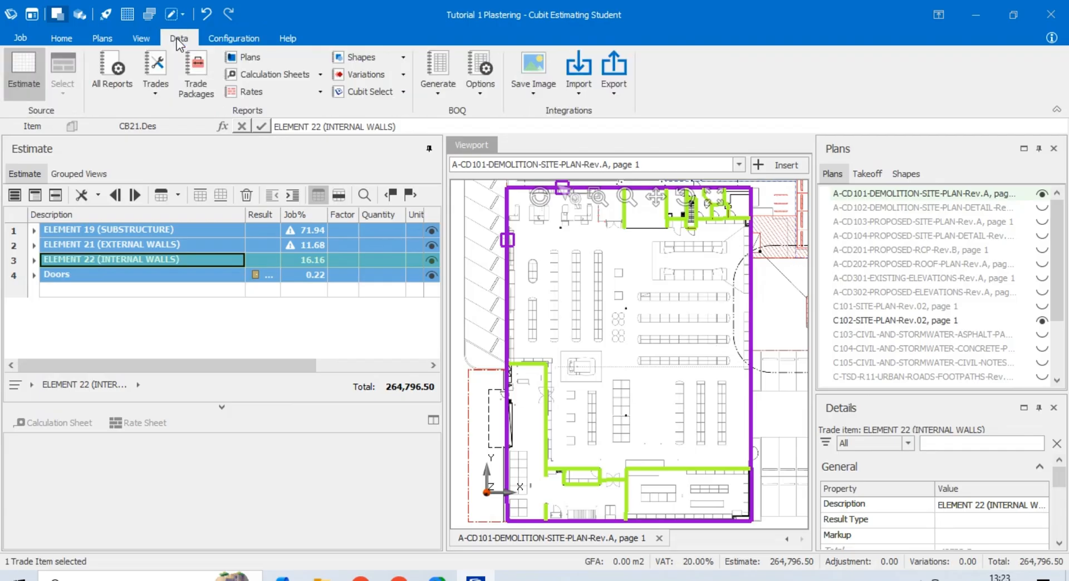
pyautogui.click(432, 91)
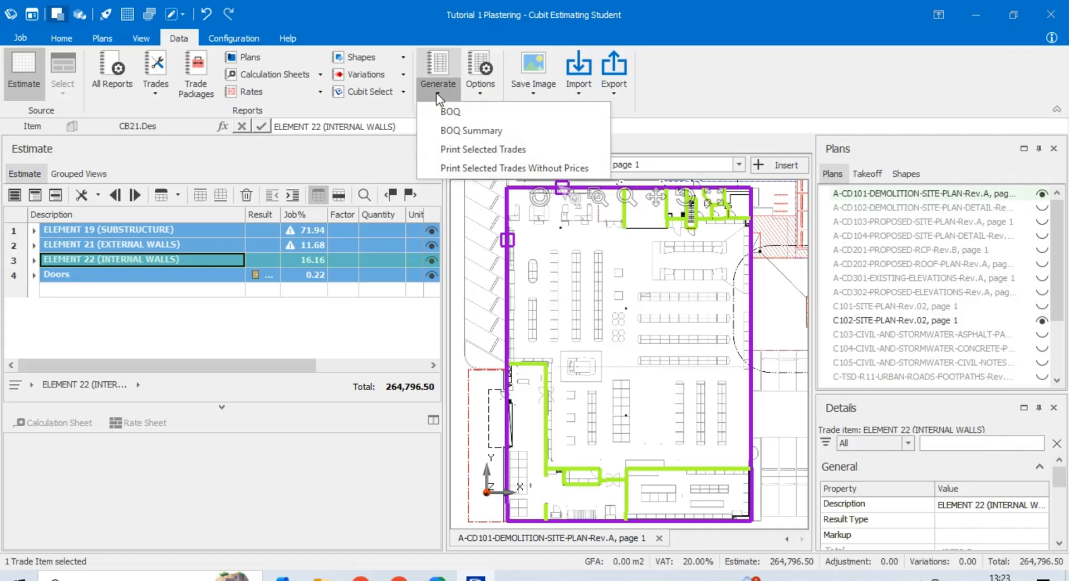
pyautogui.click(447, 110)
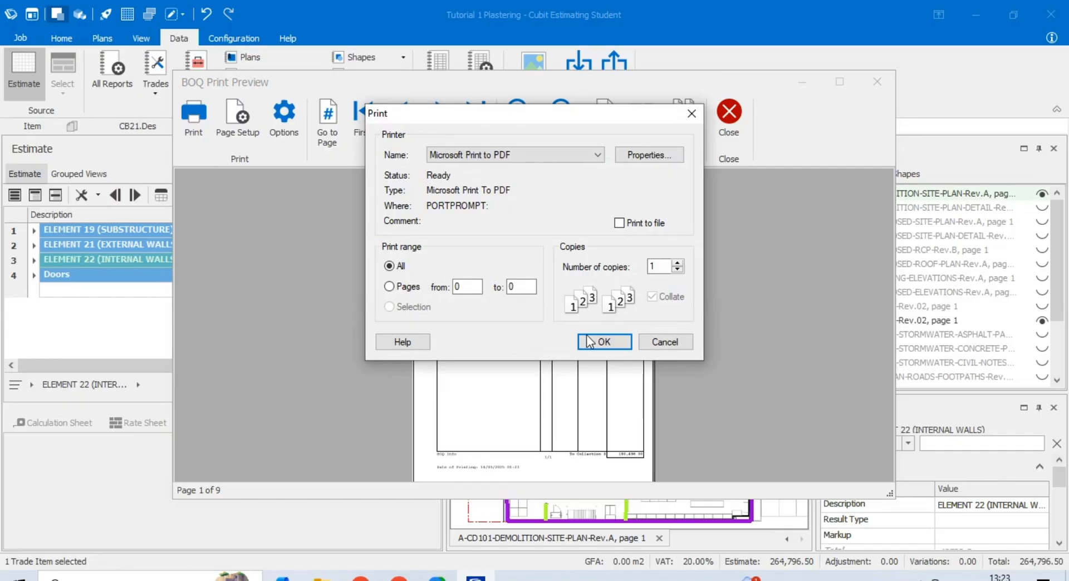
pyautogui.click(599, 342)
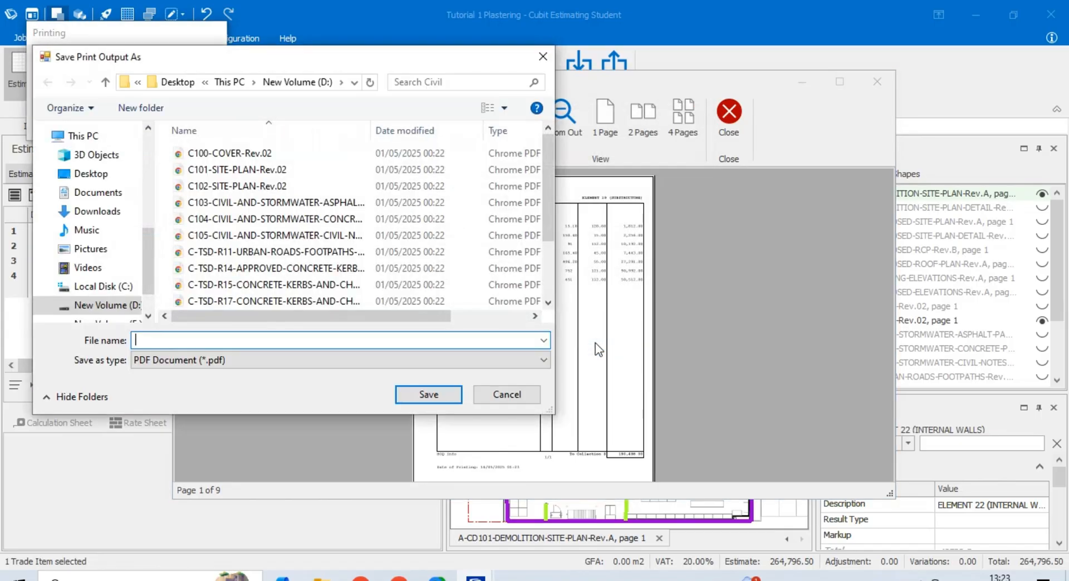
# Save the printed BOQ as the PDF "CubitBQ Tutorial 1" in the cubit tutorial folder on drive D, and close the print preview
pyautogui.write('C')
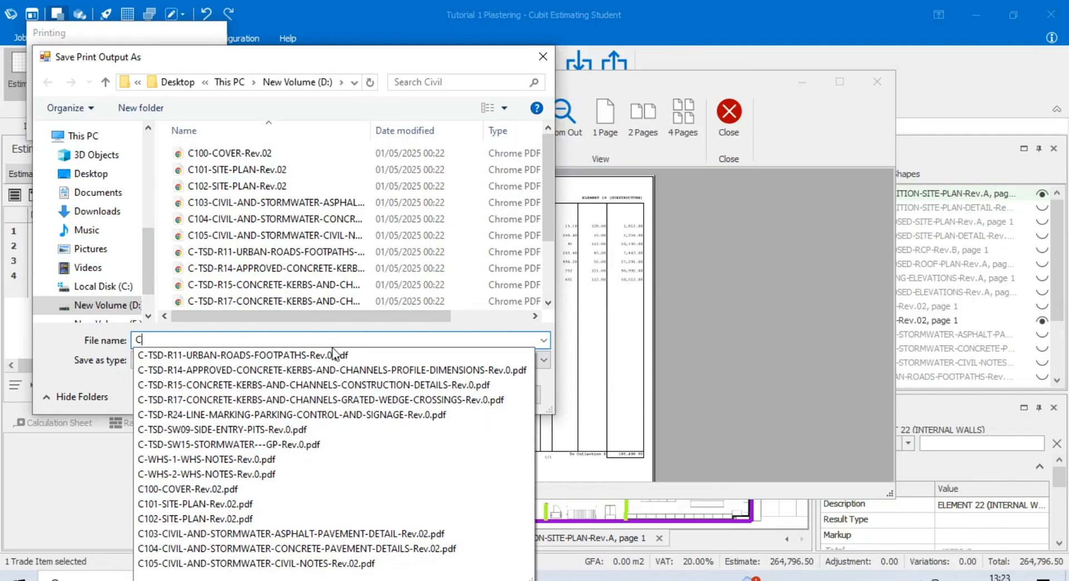
pyautogui.write('ubitBQ')
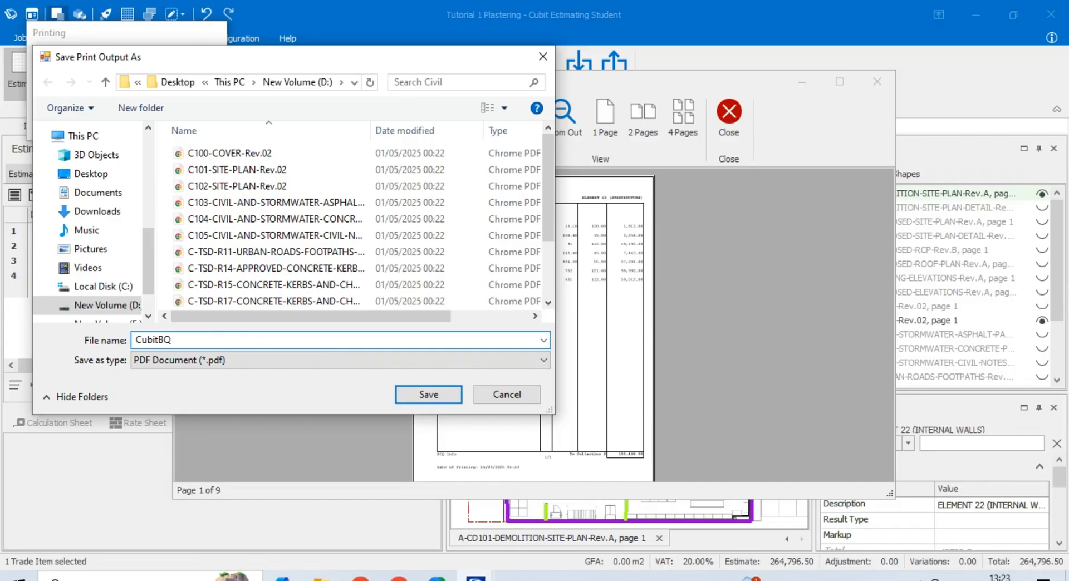
pyautogui.write(' Tutorial 1')
pyautogui.click(230, 82)
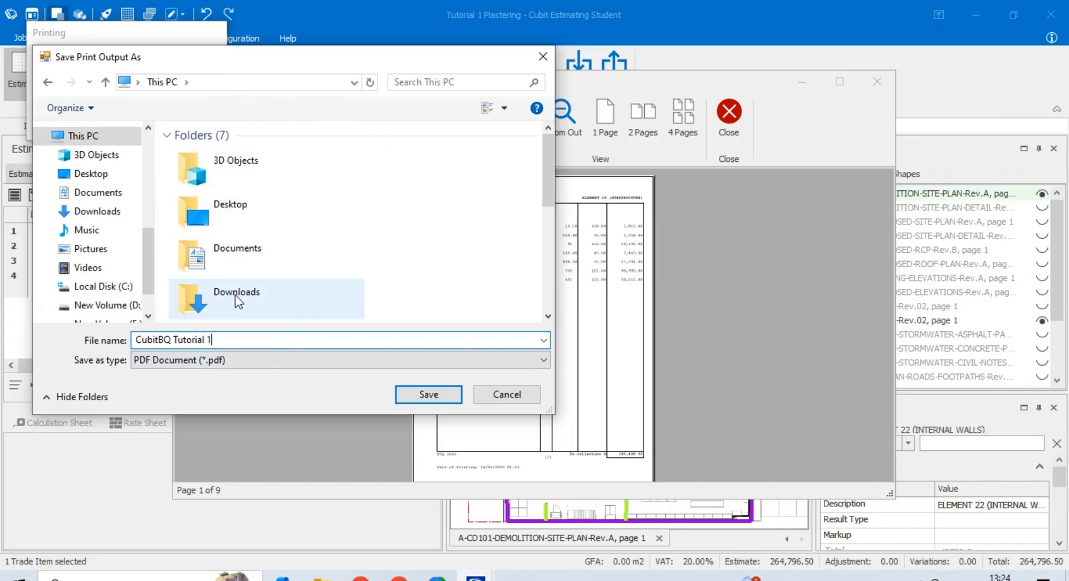
pyautogui.scroll(-3, 235, 295)
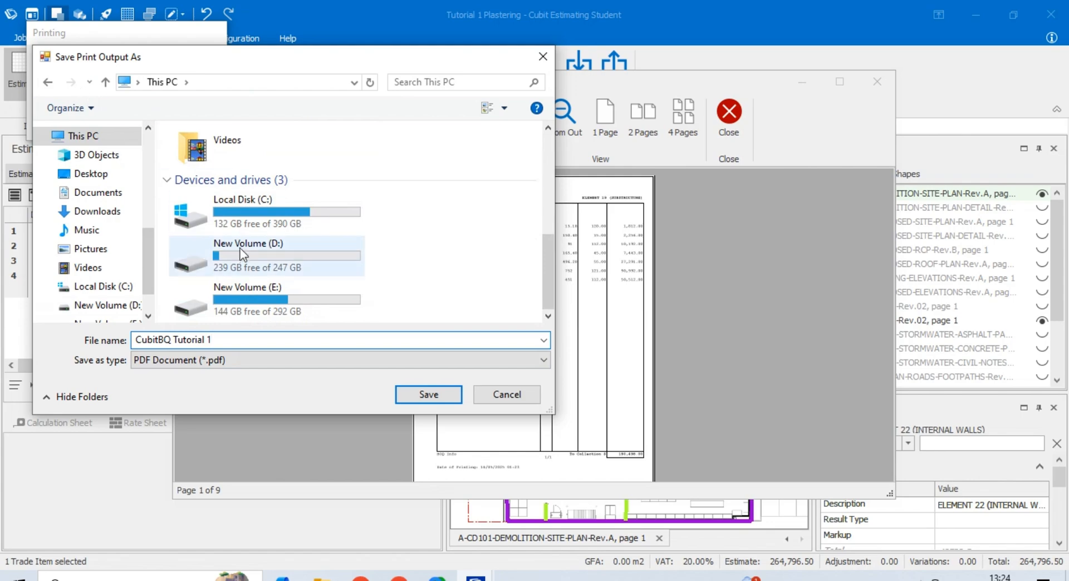
pyautogui.doubleClick(240, 262)
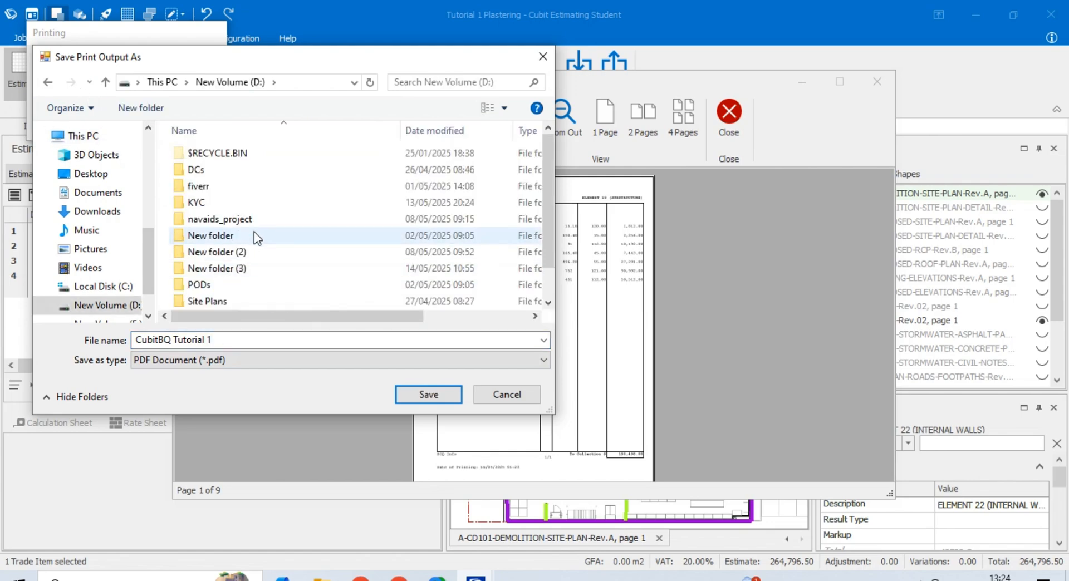
pyautogui.doubleClick(232, 187)
pyautogui.doubleClick(232, 170)
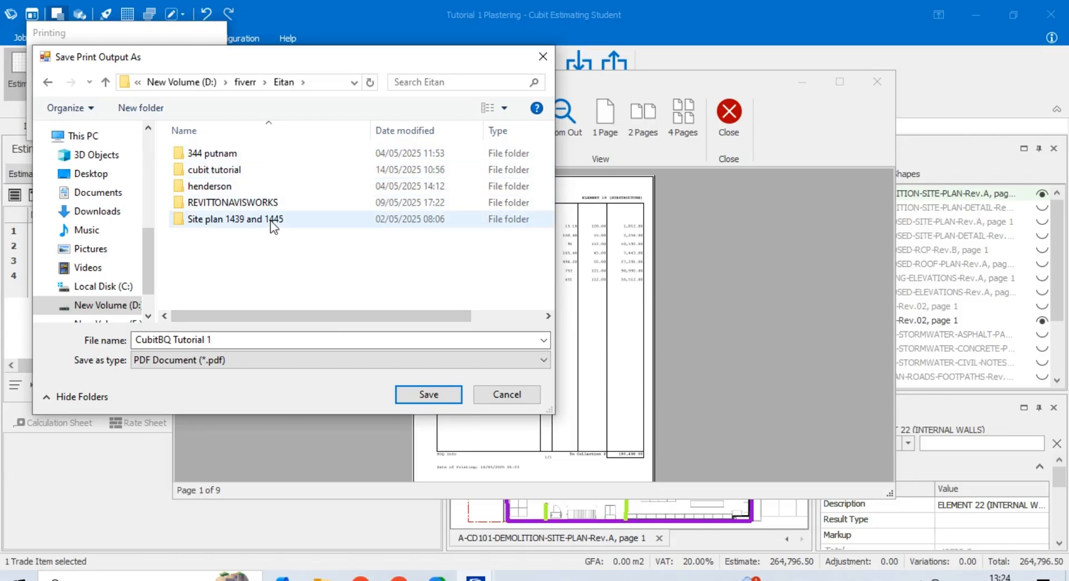
pyautogui.doubleClick(268, 170)
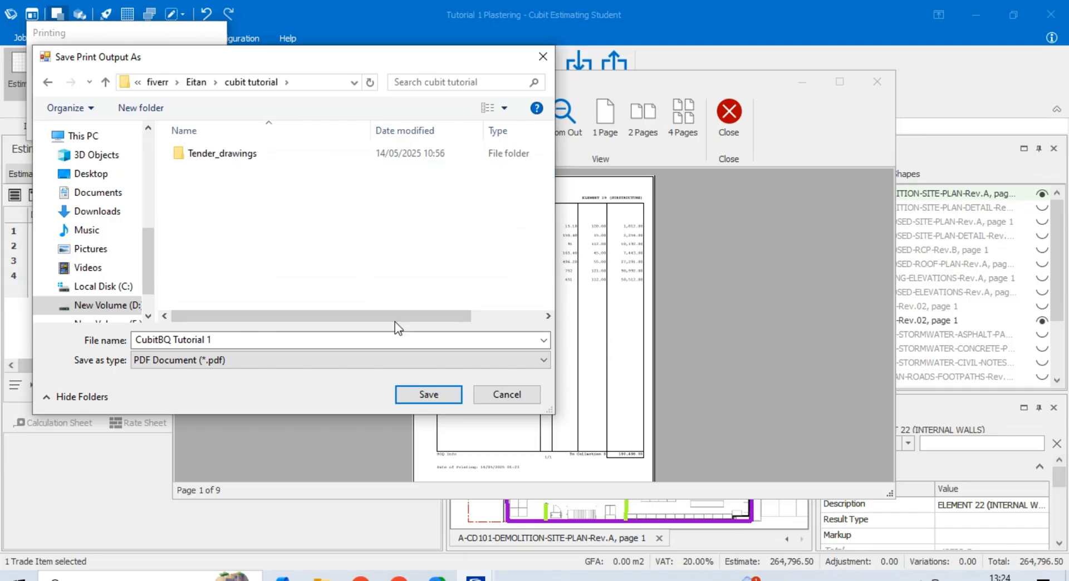
pyautogui.click(399, 396)
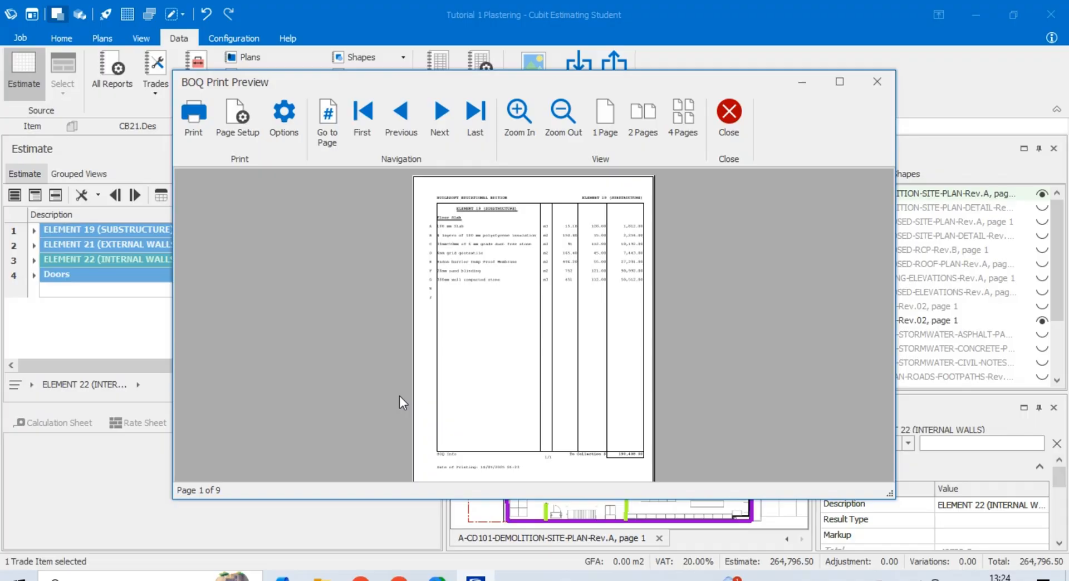
pyautogui.click(720, 115)
# Generate the BOQ Summary, print page 9 with Microsoft Print to PDF under the file name Summary, and close the preview
pyautogui.click(449, 97)
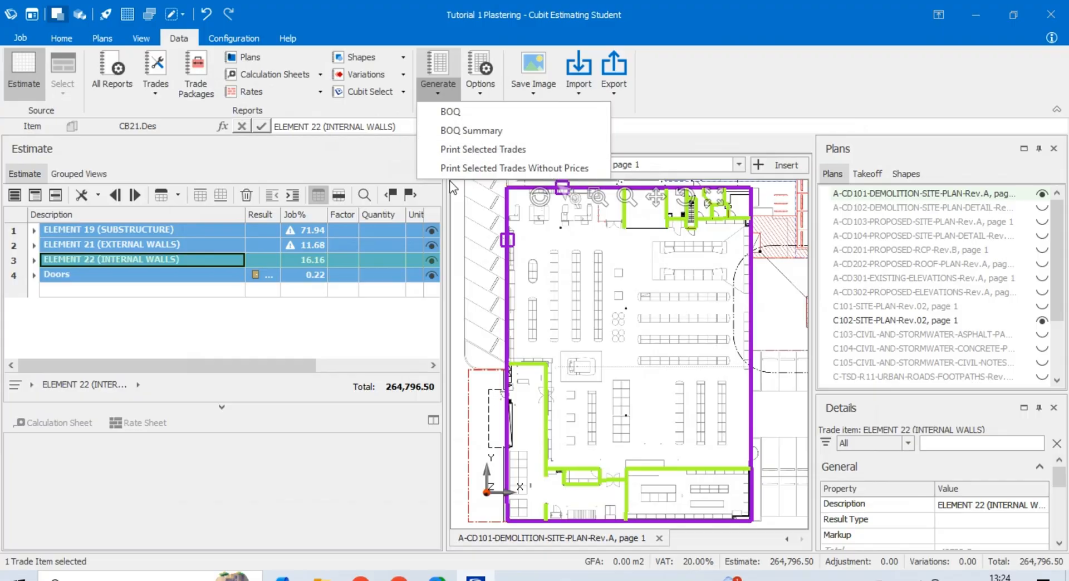
pyautogui.click(479, 134)
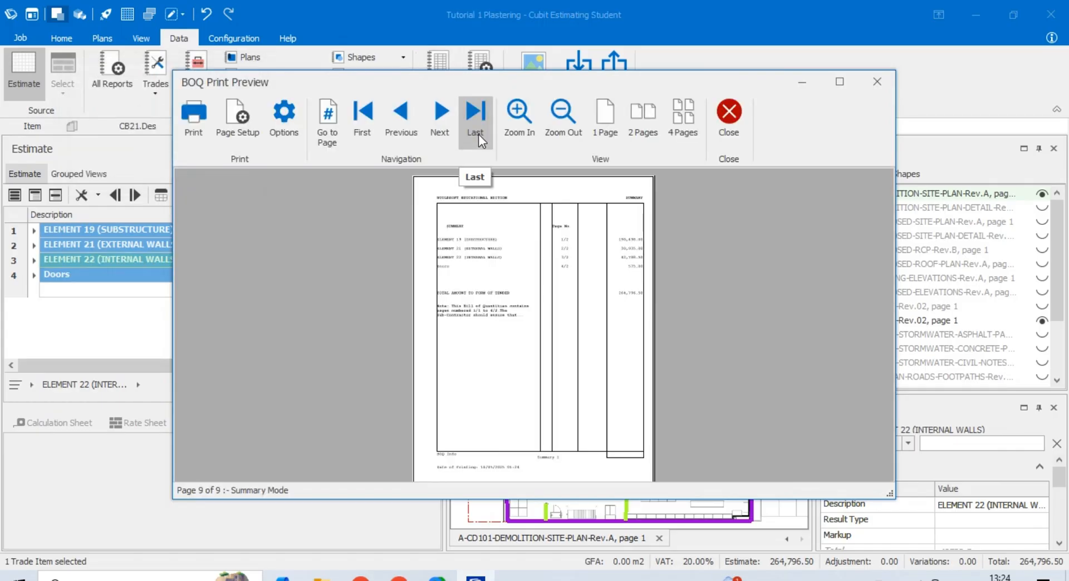
pyautogui.click(195, 124)
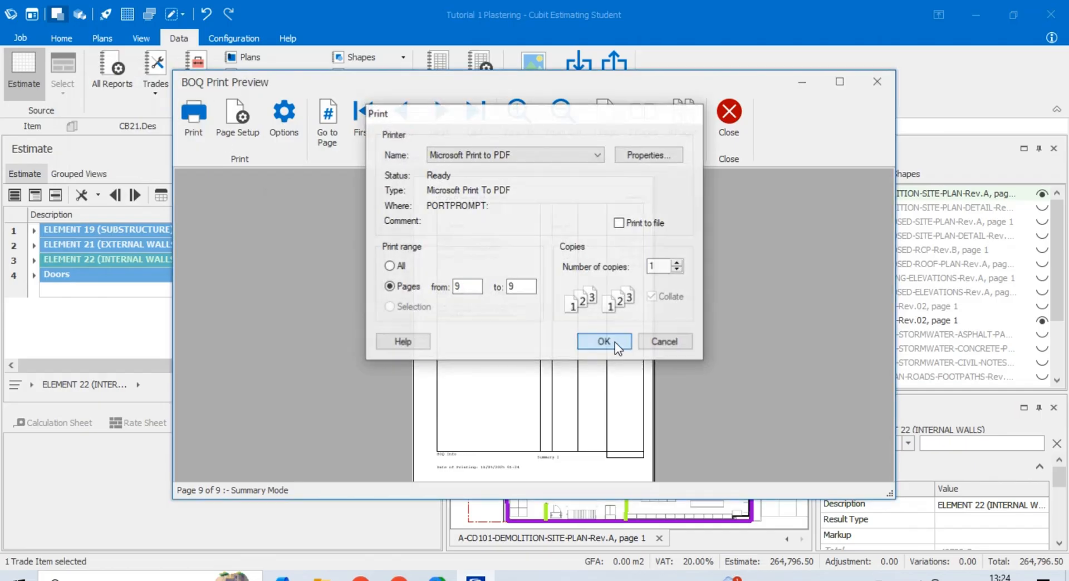
pyautogui.click(614, 342)
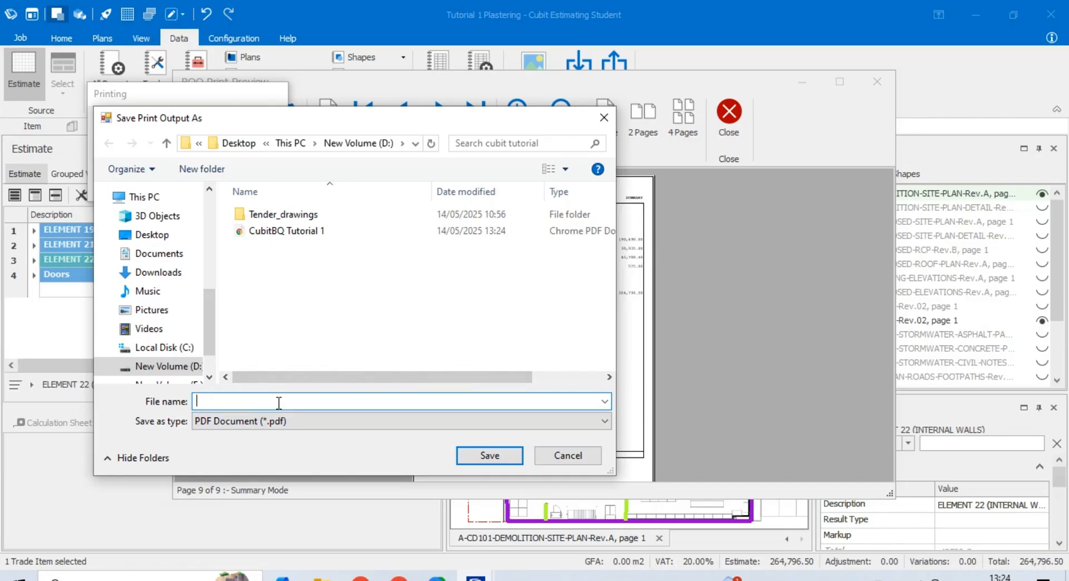
pyautogui.write('Summary')
pyautogui.click(499, 455)
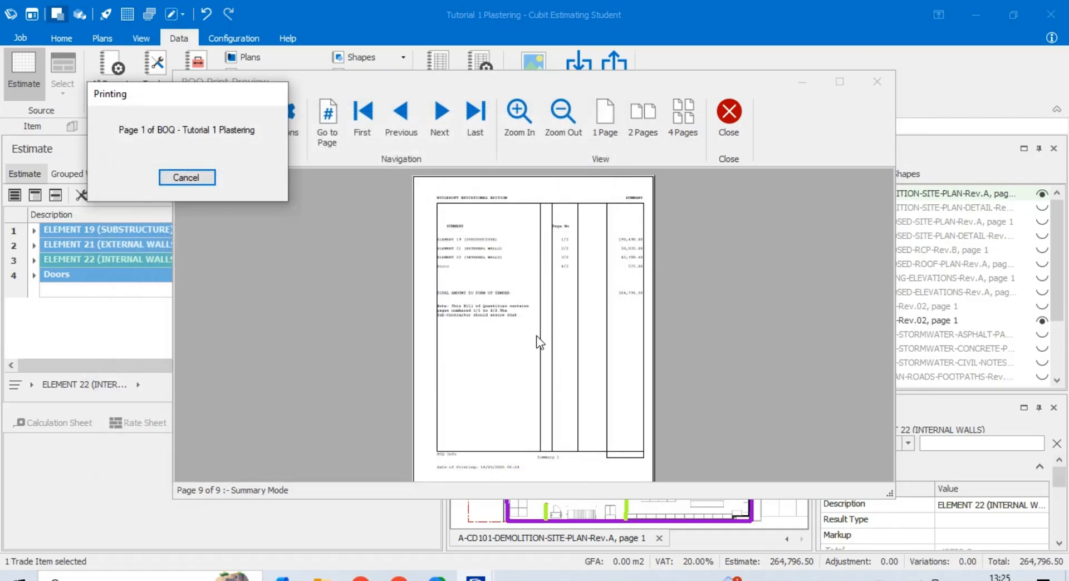
pyautogui.click(728, 114)
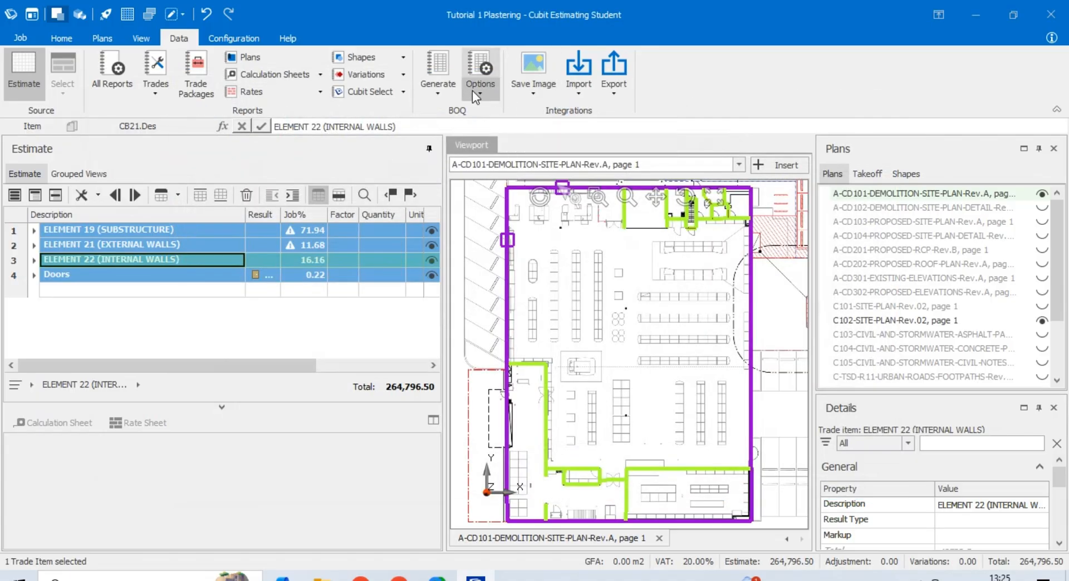
# Preview the printout of the selected internal walls trade and close the preview without printing
pyautogui.click(481, 92)
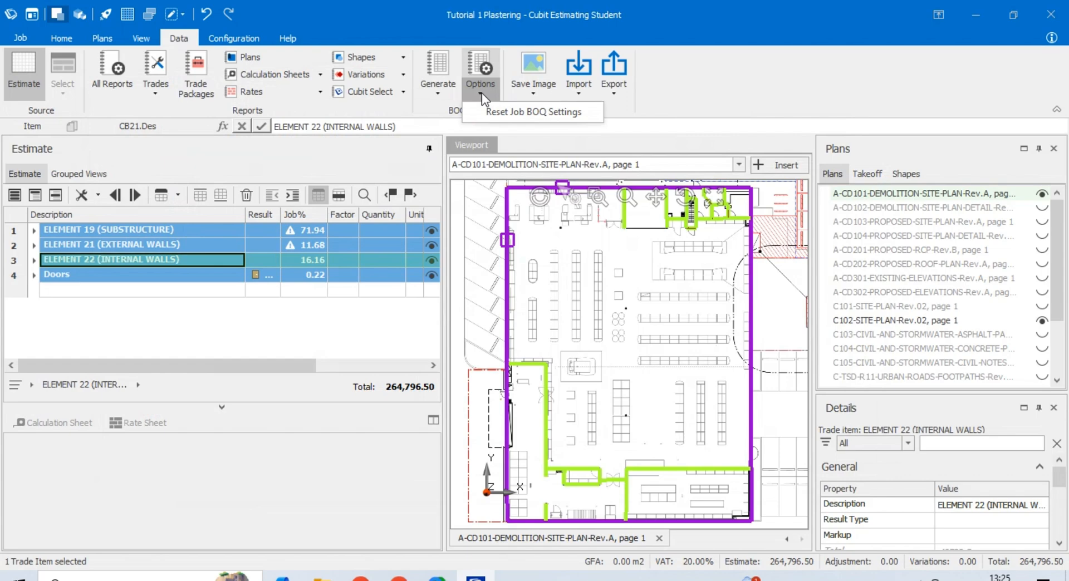
pyautogui.click(437, 94)
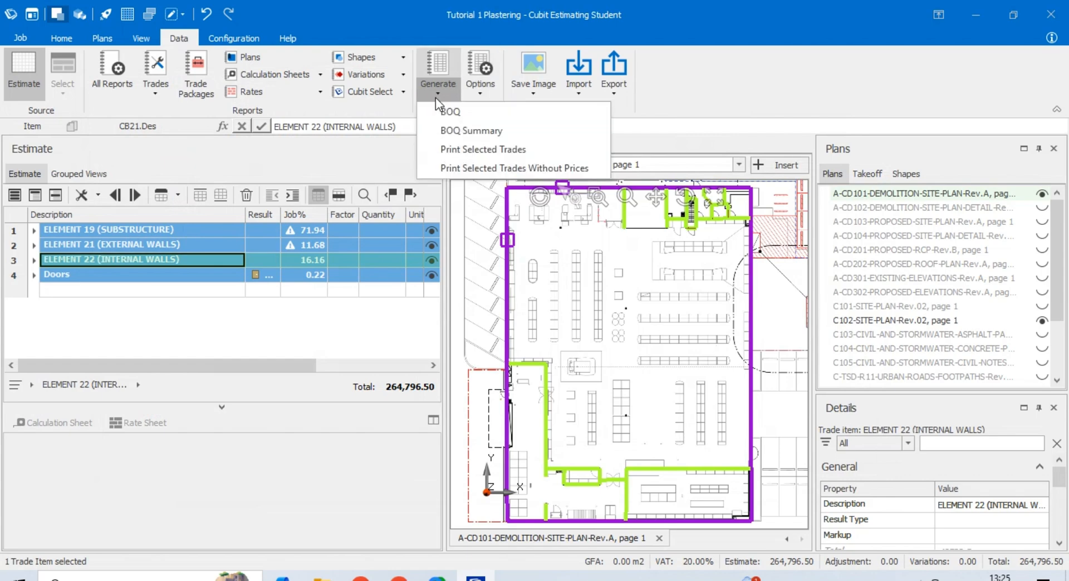
pyautogui.click(459, 149)
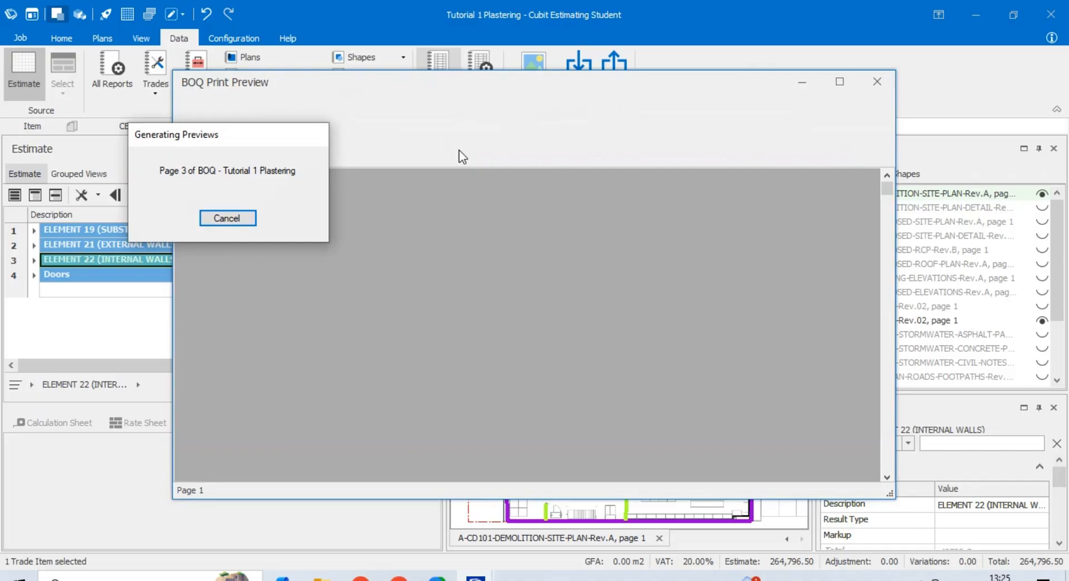
pyautogui.click(729, 120)
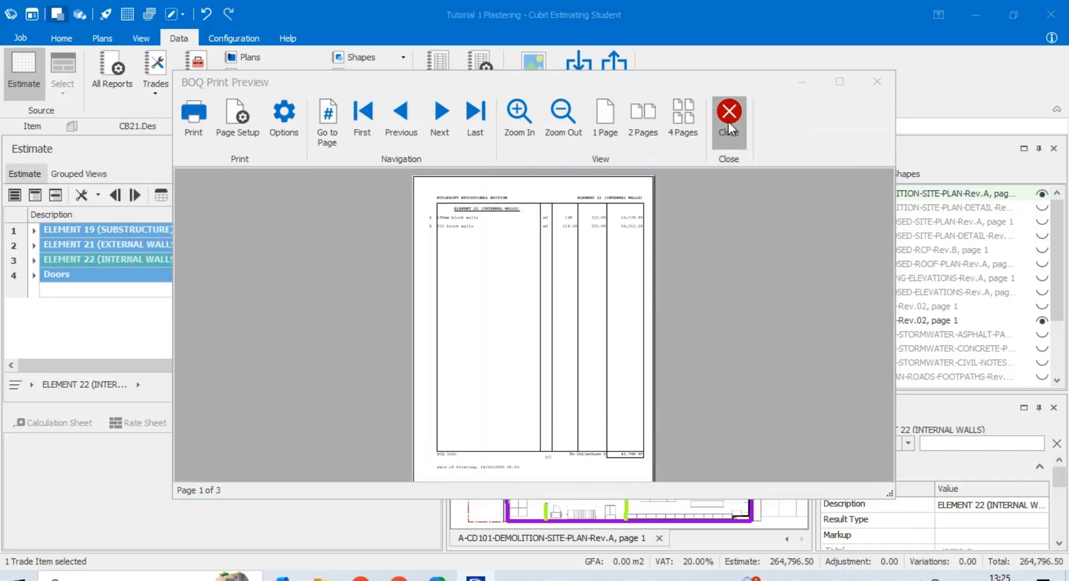
pyautogui.click(611, 86)
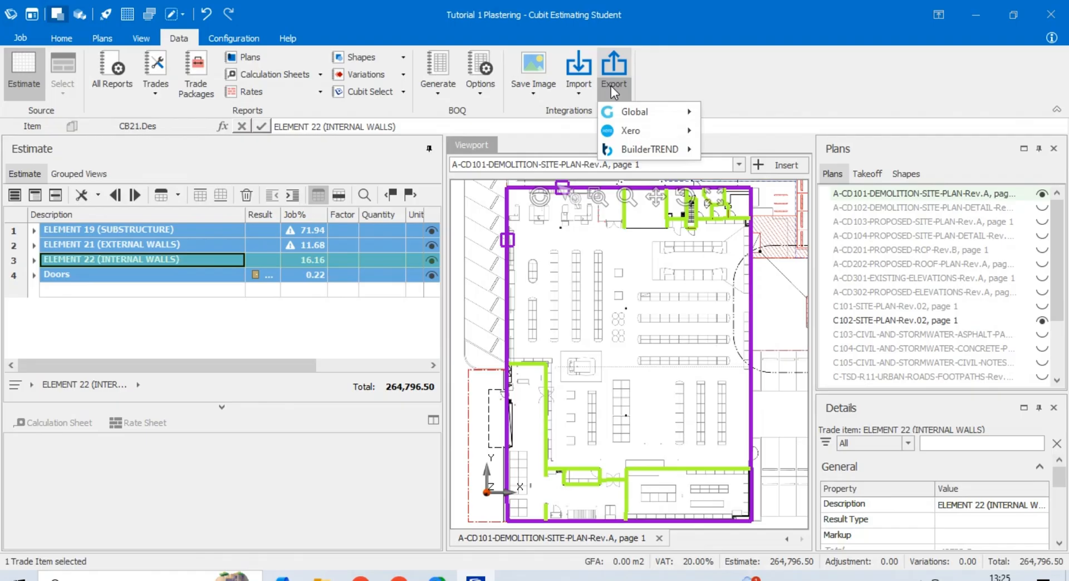
pyautogui.moveTo(671, 123)
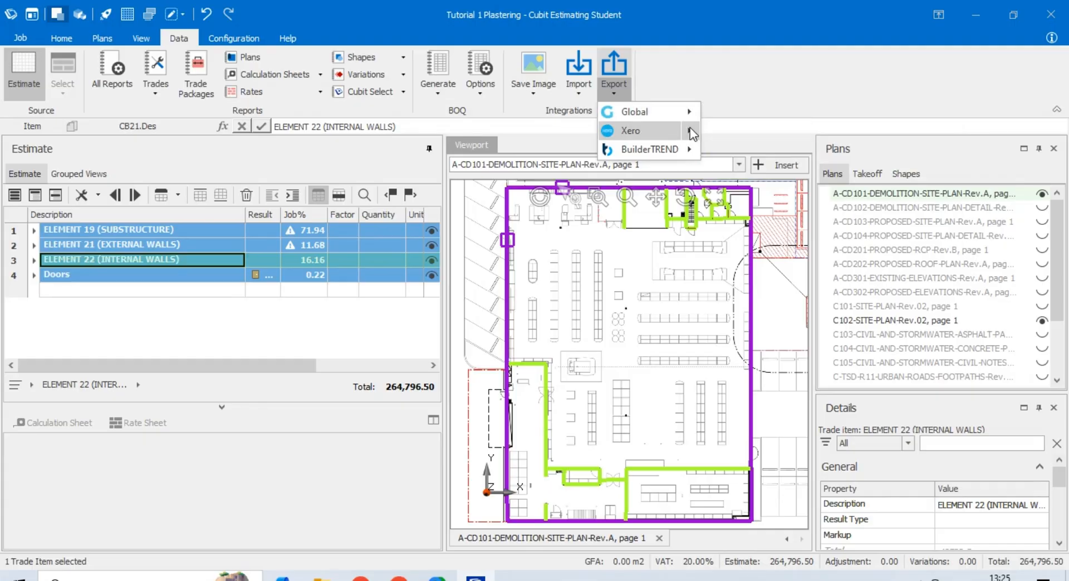
pyautogui.click(717, 81)
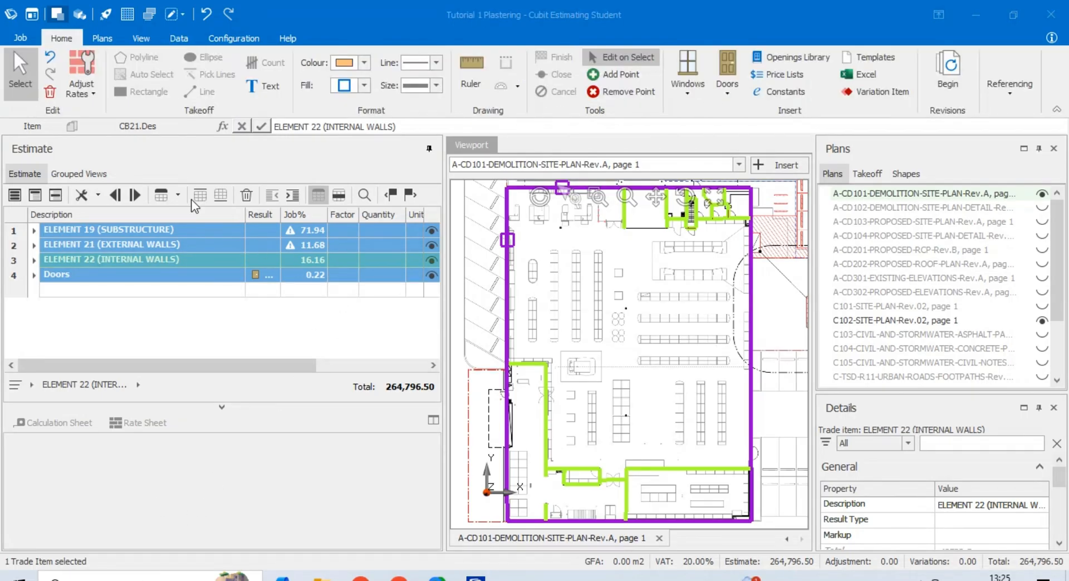
# Switch to the Job Manager and open the export options for the Tutorial 1 Plastering job
pyautogui.click(28, 37)
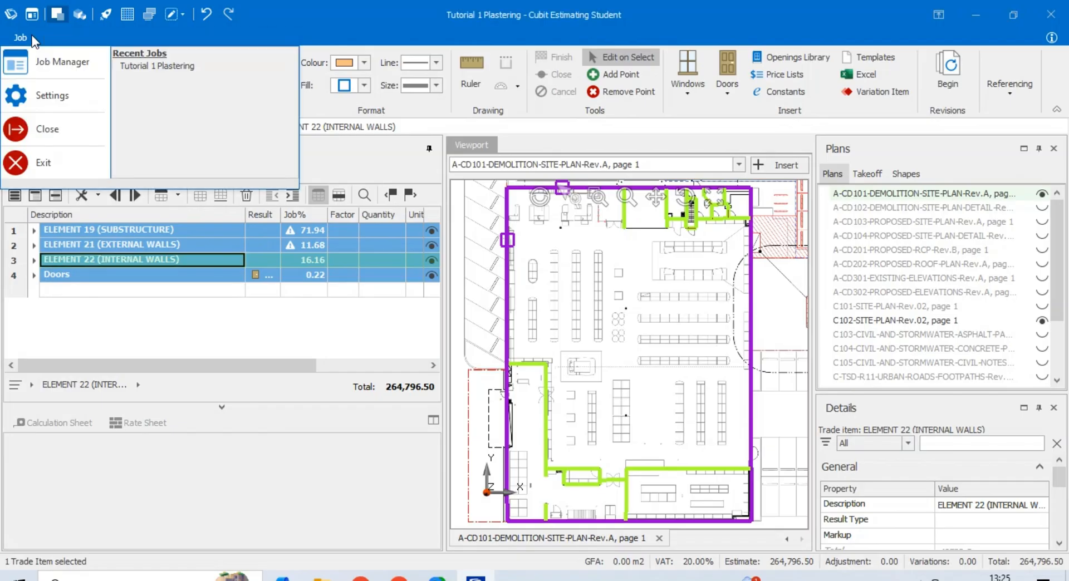
pyautogui.click(46, 53)
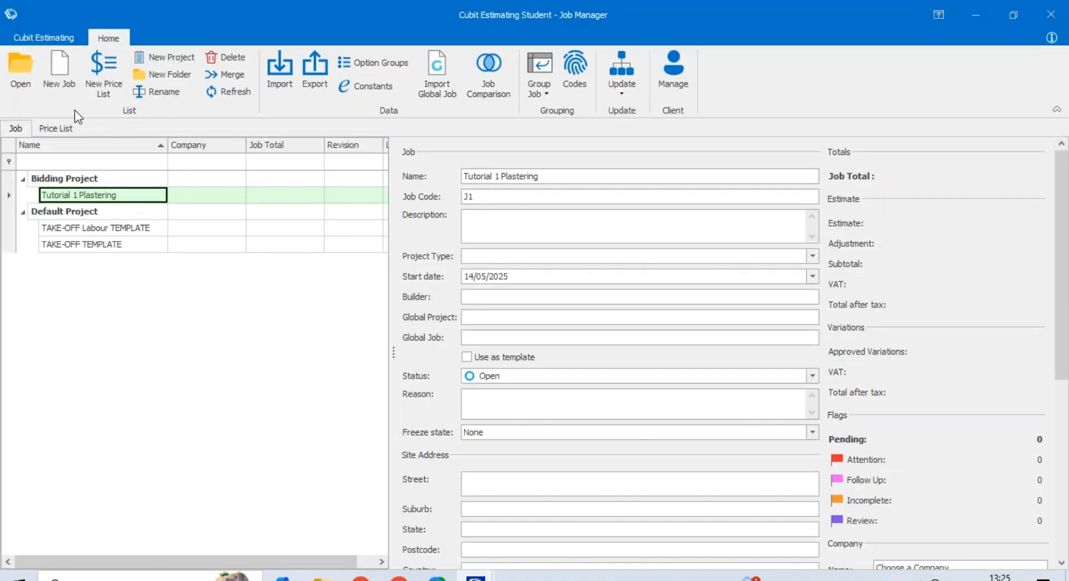
pyautogui.rightClick(119, 196)
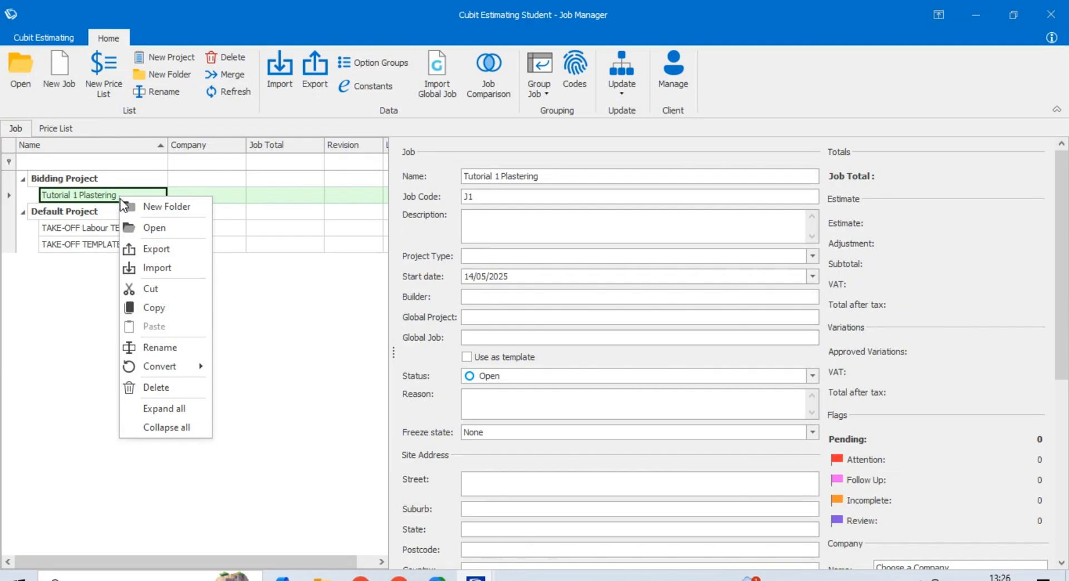
pyautogui.click(159, 249)
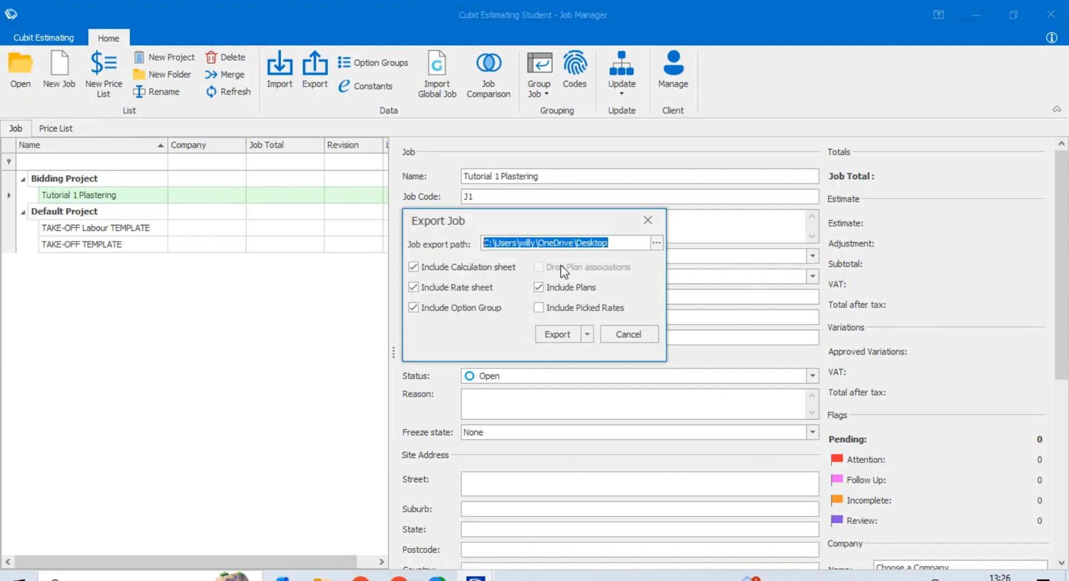
# Set the job export path to the cubit tutorial folder inside the fiverr folder on drive D
pyautogui.click(655, 243)
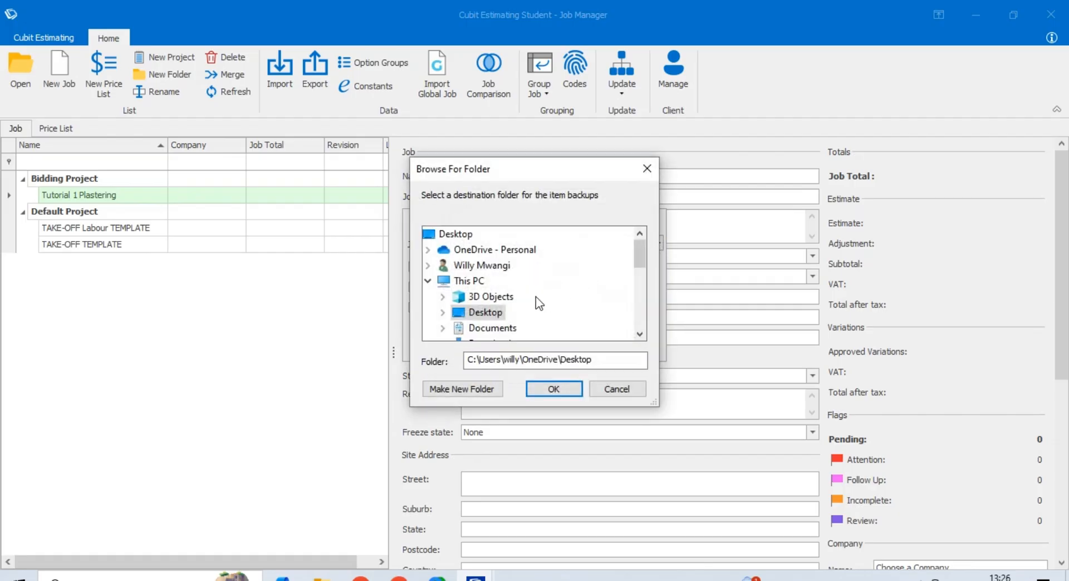
pyautogui.scroll(-4, 537, 303)
pyautogui.doubleClick(501, 234)
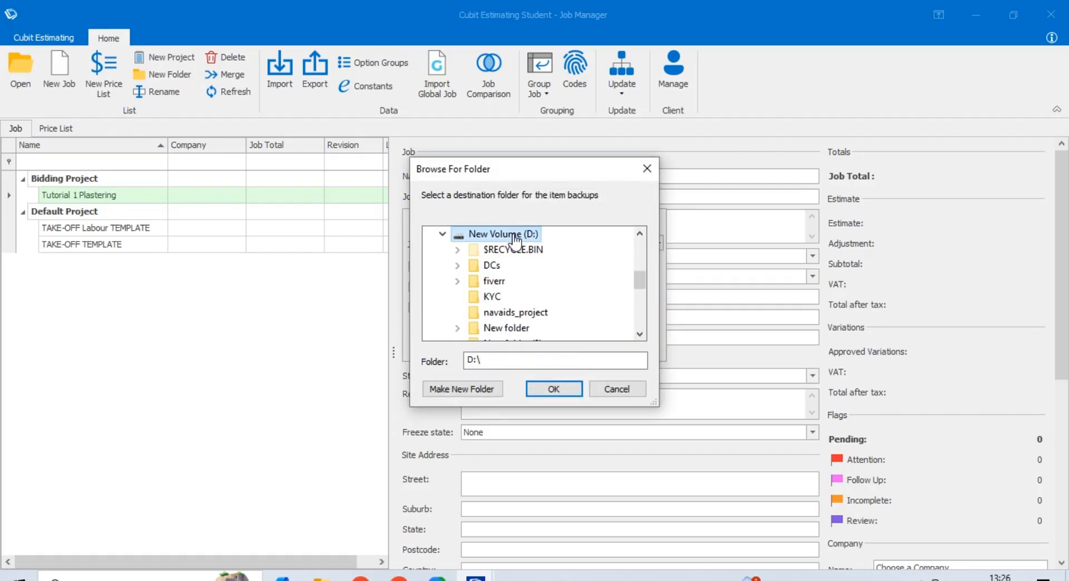
pyautogui.doubleClick(495, 281)
pyautogui.doubleClick(508, 281)
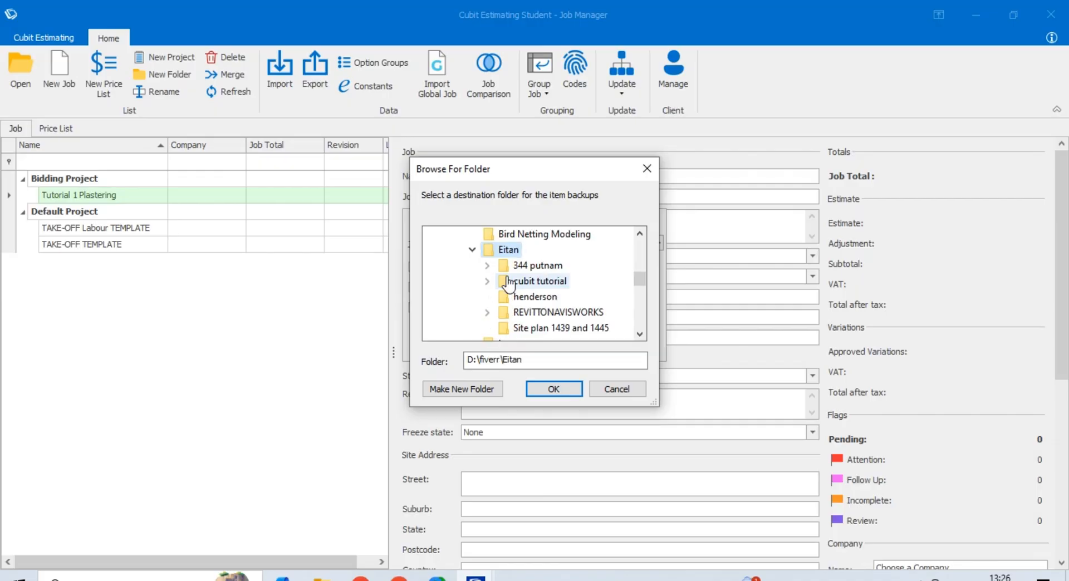
pyautogui.scroll(-1, 551, 293)
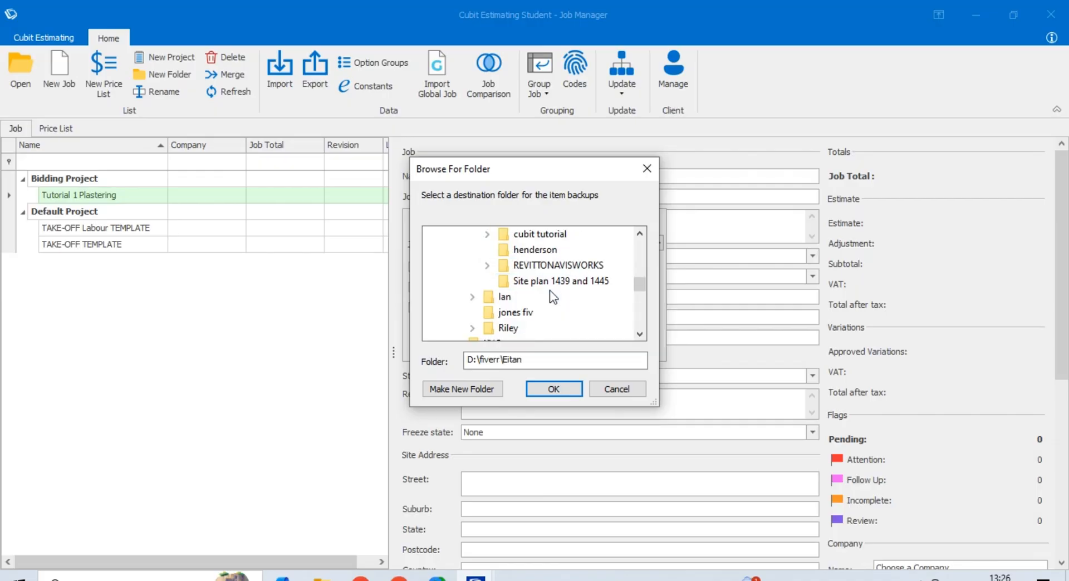
pyautogui.scroll(1, 549, 285)
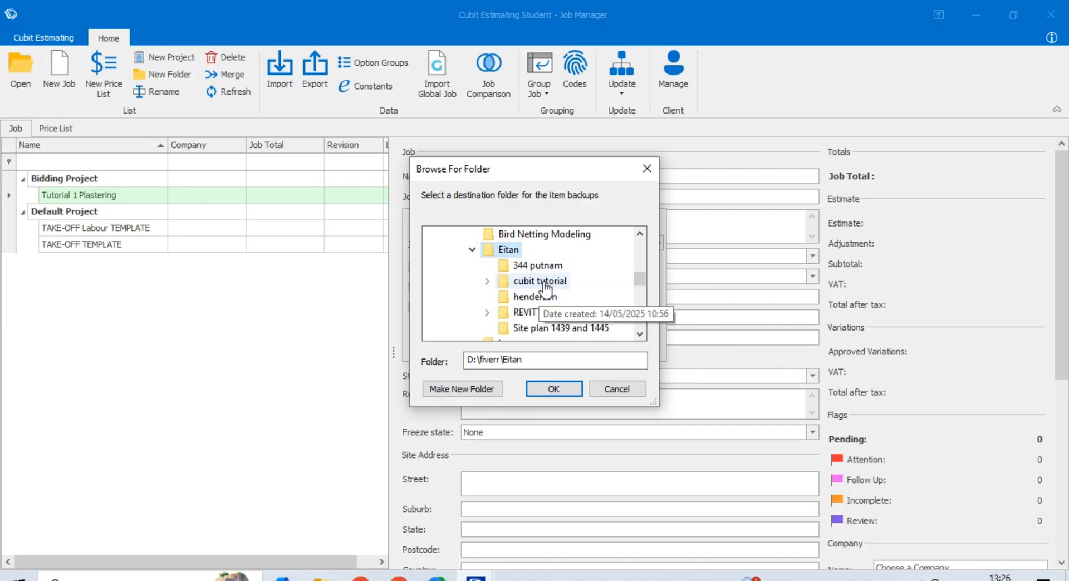
pyautogui.click(545, 281)
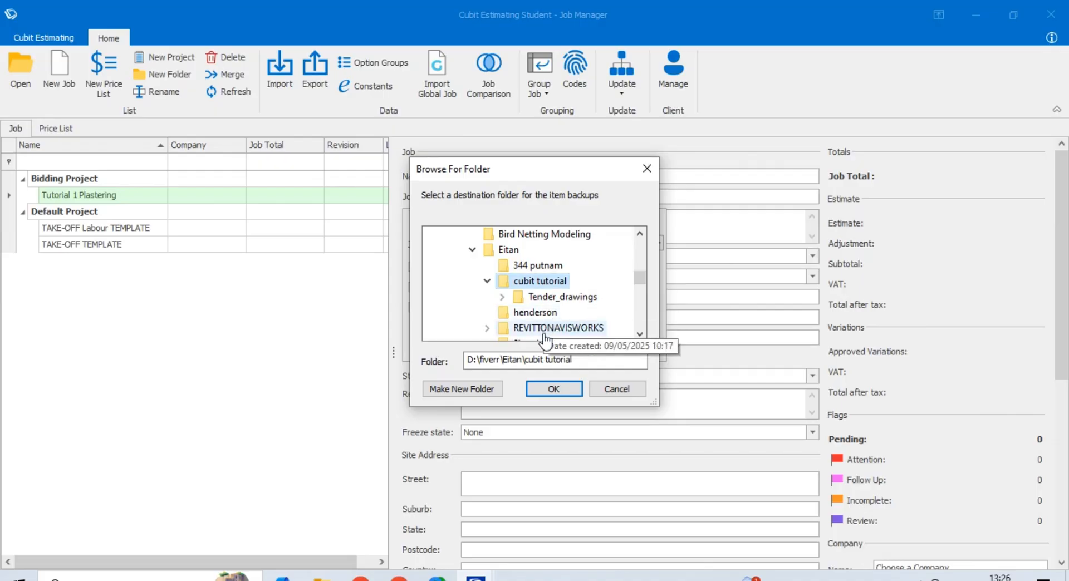
pyautogui.click(553, 389)
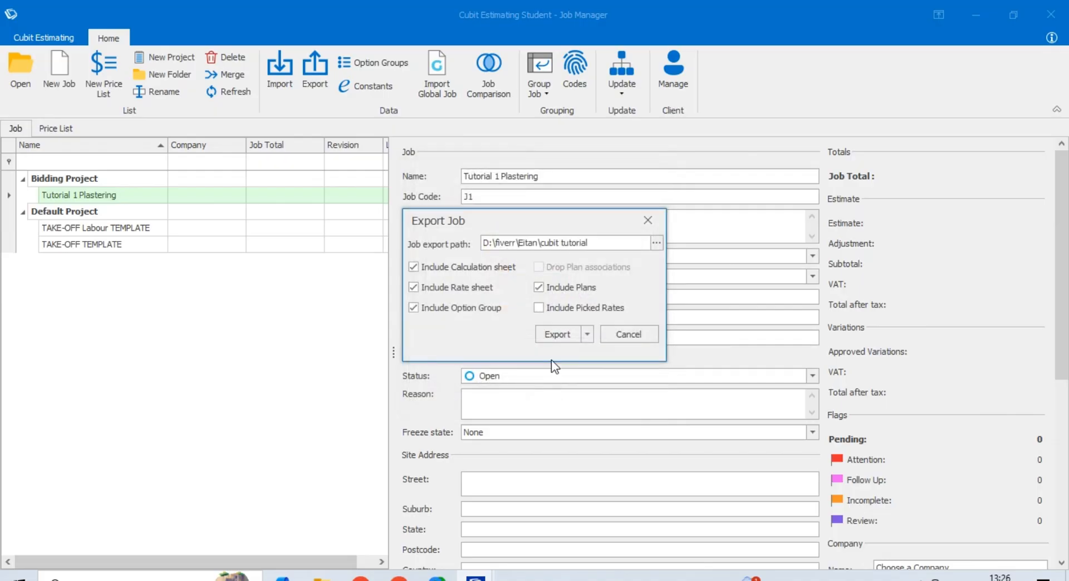